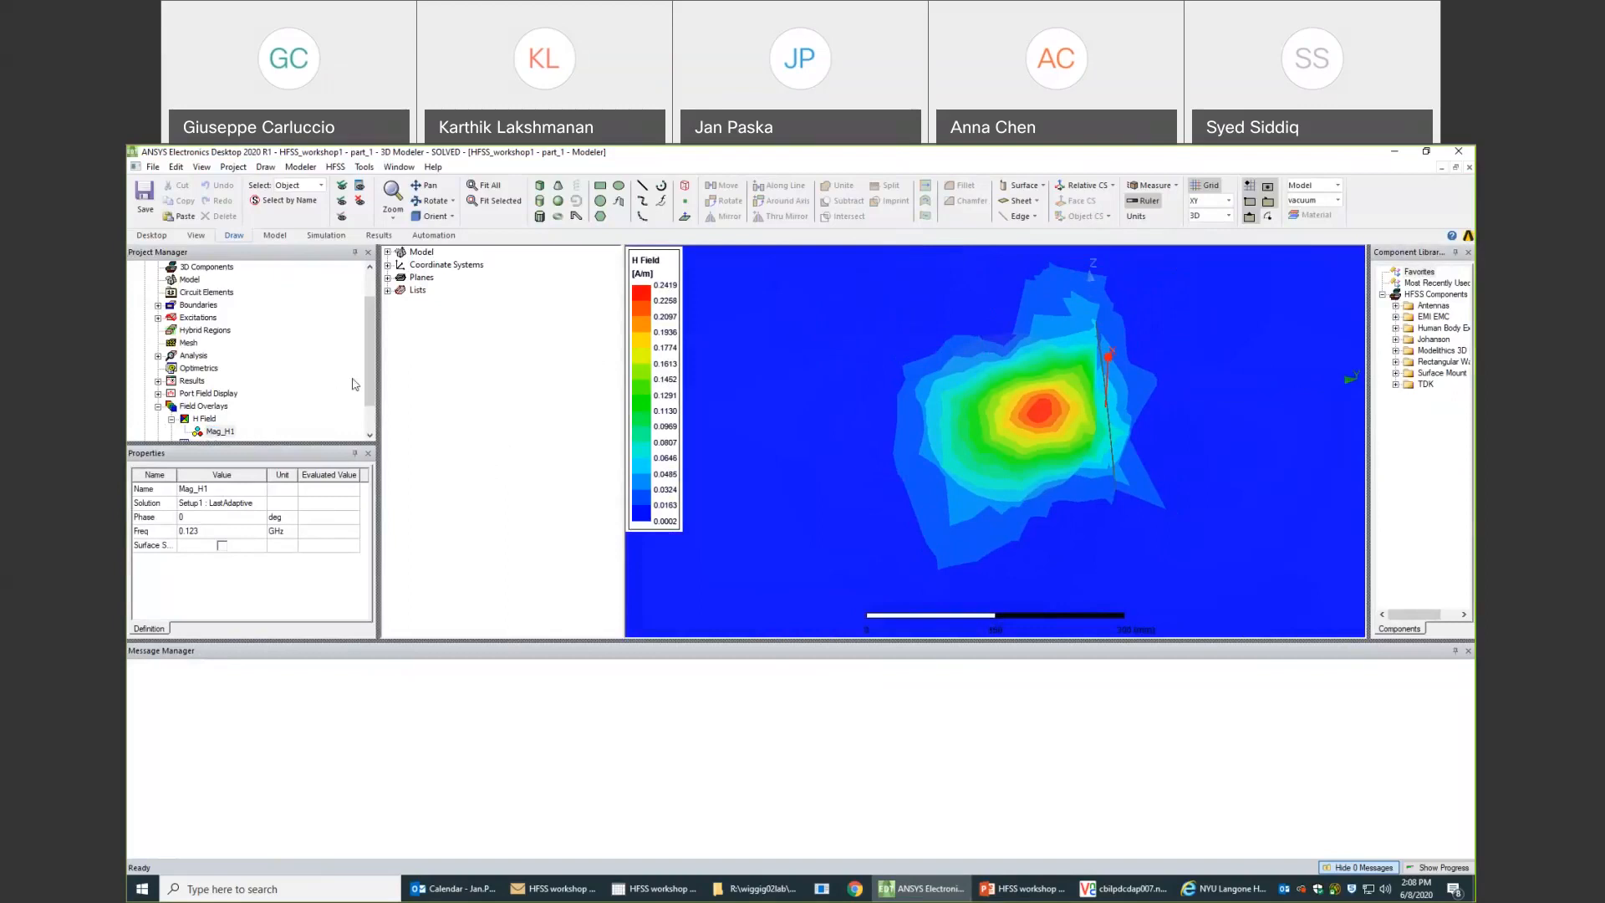
# - Hide the Mag_H1 magnetic field overlay plot of the part_1 design
pyautogui.click(172, 407)
pyautogui.click(216, 419)
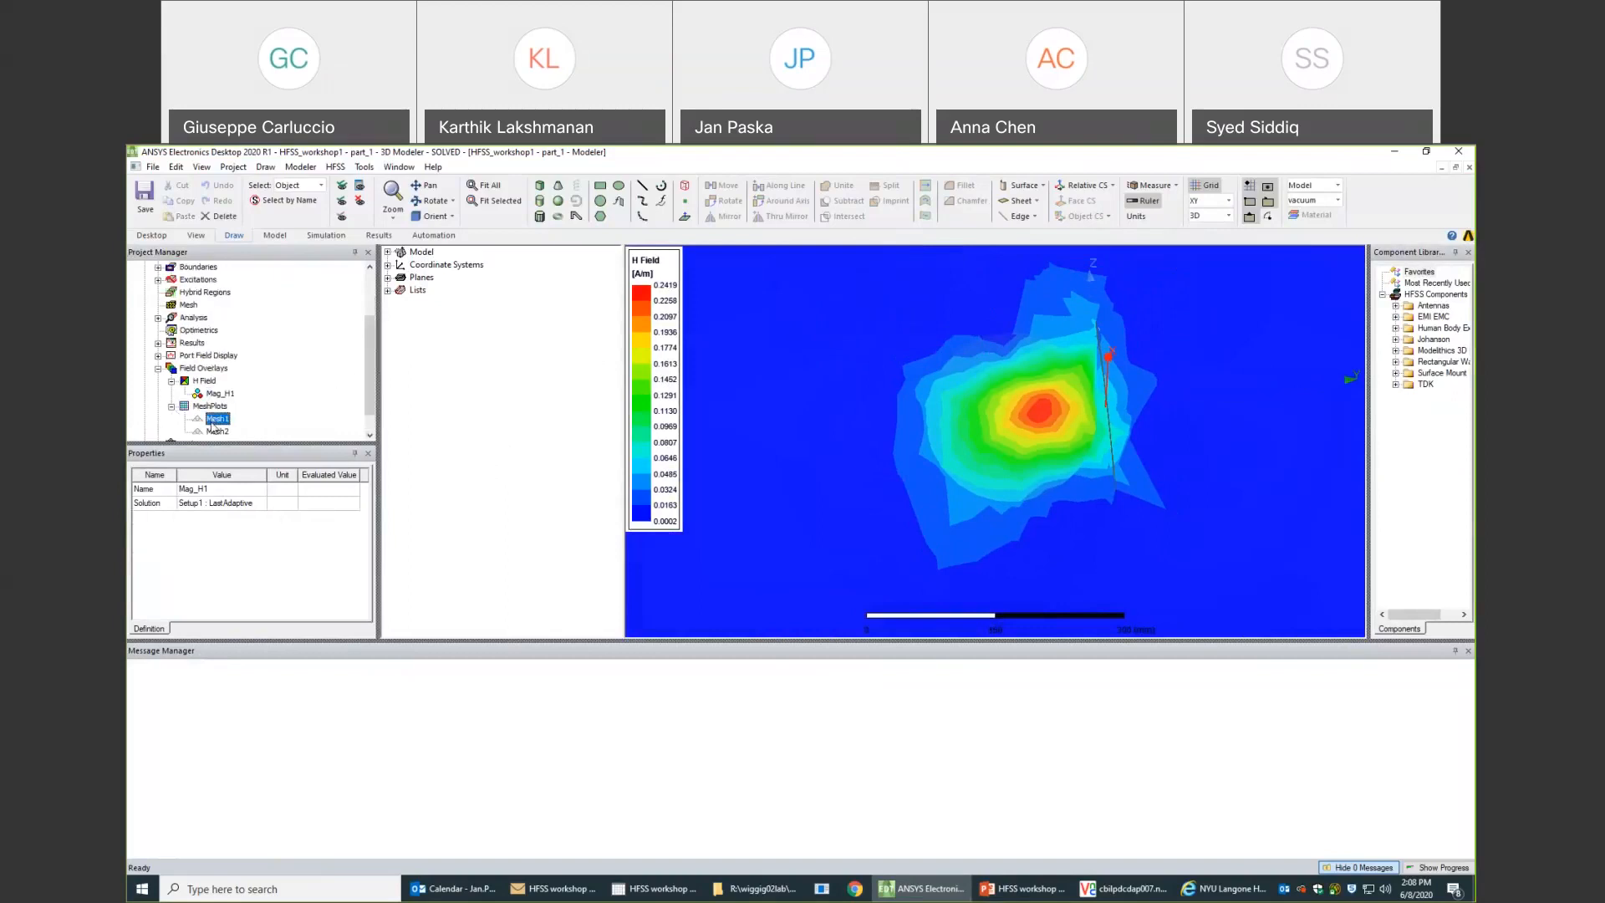
pyautogui.click(216, 395)
pyautogui.rightClick(218, 395)
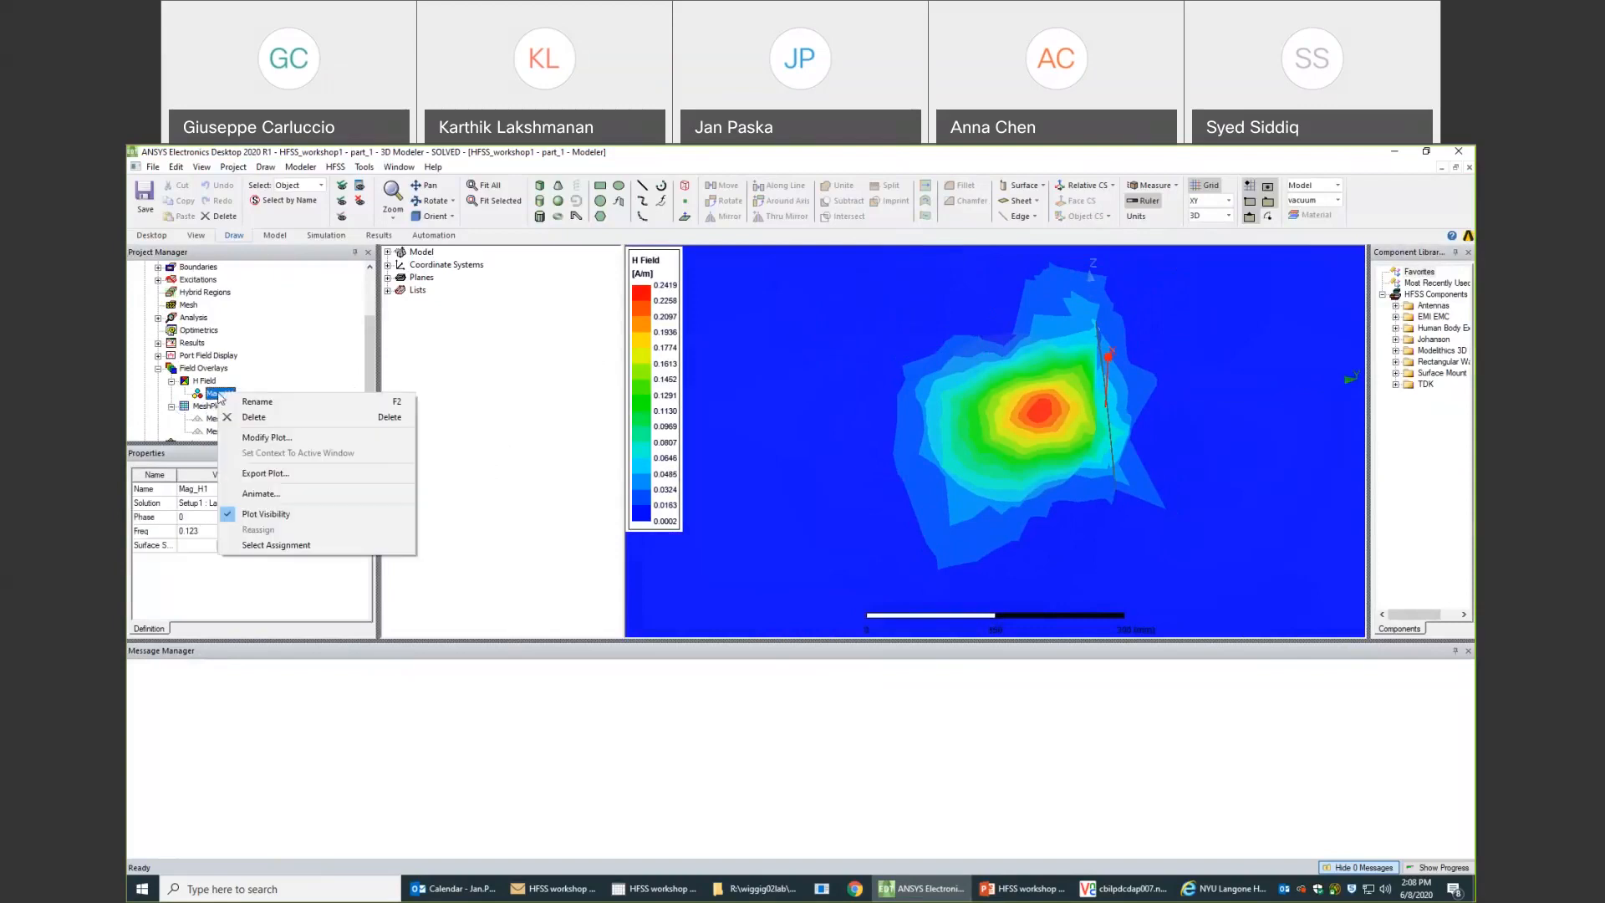
pyautogui.click(259, 515)
# - Display the Mesh1 and Mesh2 plots around the coil and the spherical phantom
pyautogui.click(214, 422)
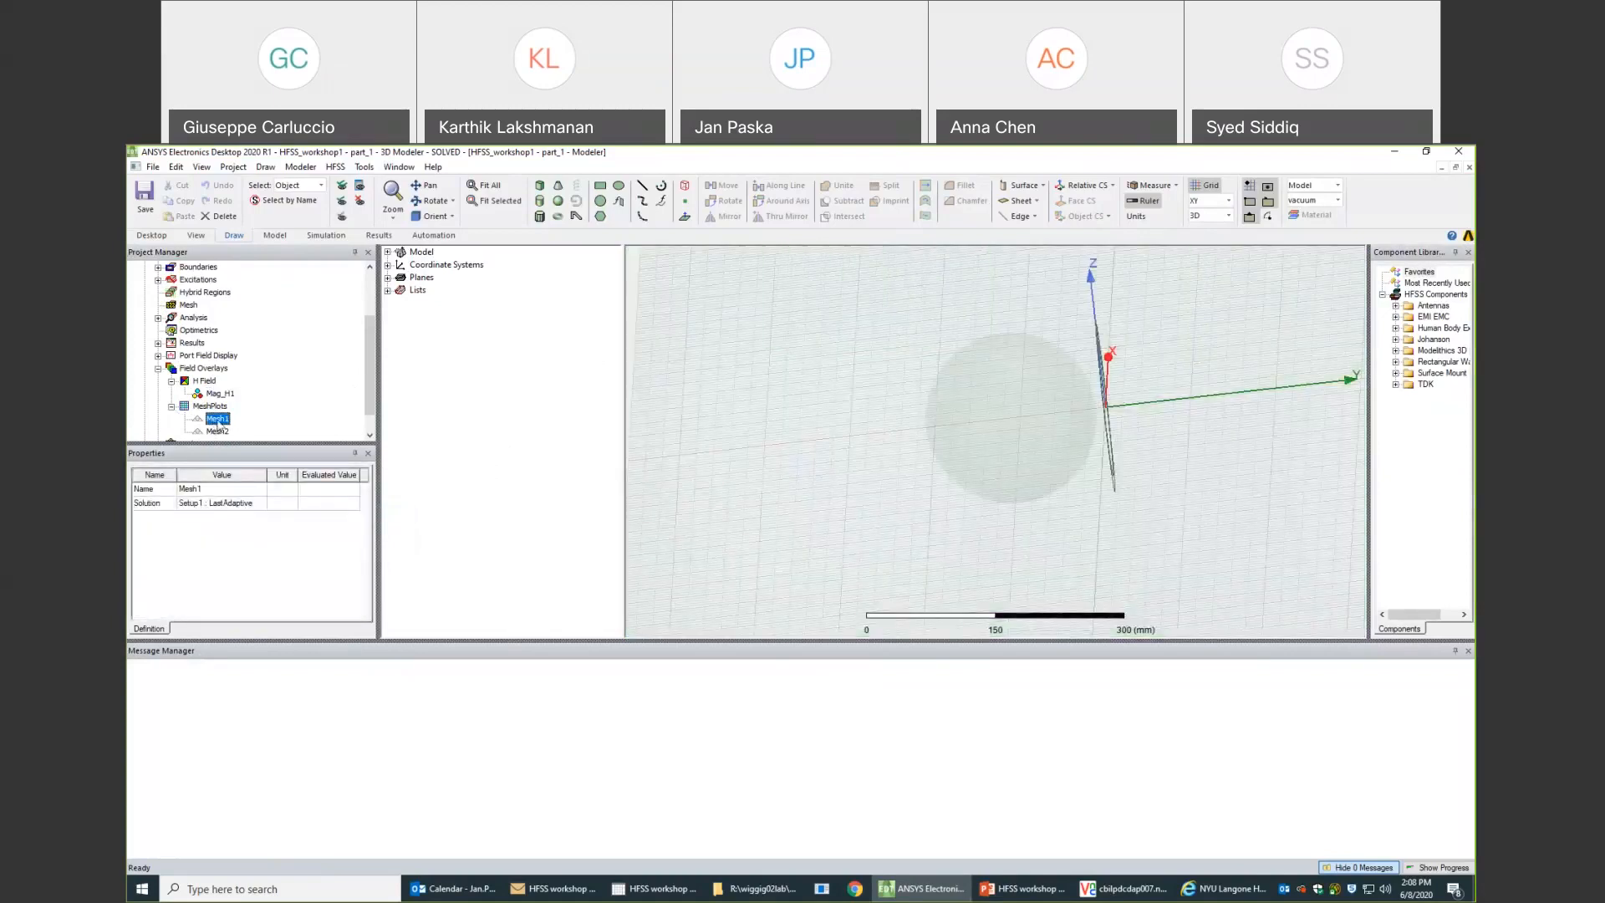
pyautogui.moveTo(995, 440)
pyautogui.mouseDown(button='middle')
pyautogui.moveTo(893, 446)
pyautogui.moveTo(1005, 445)
pyautogui.mouseUp(button='middle')
pyautogui.rightClick(219, 420)
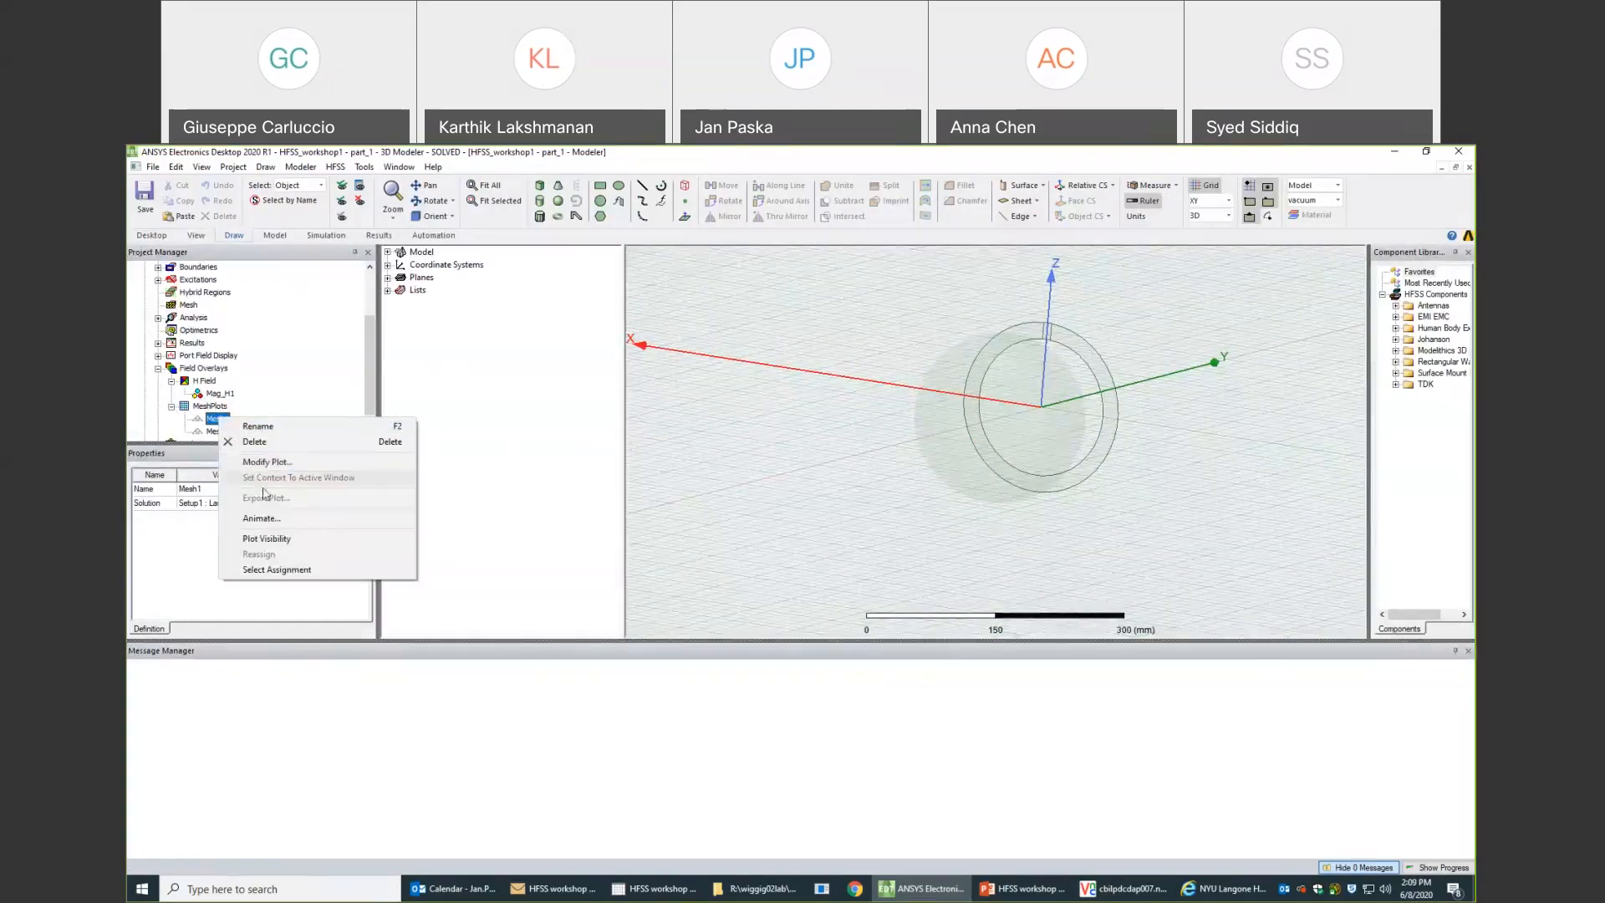
pyautogui.click(281, 539)
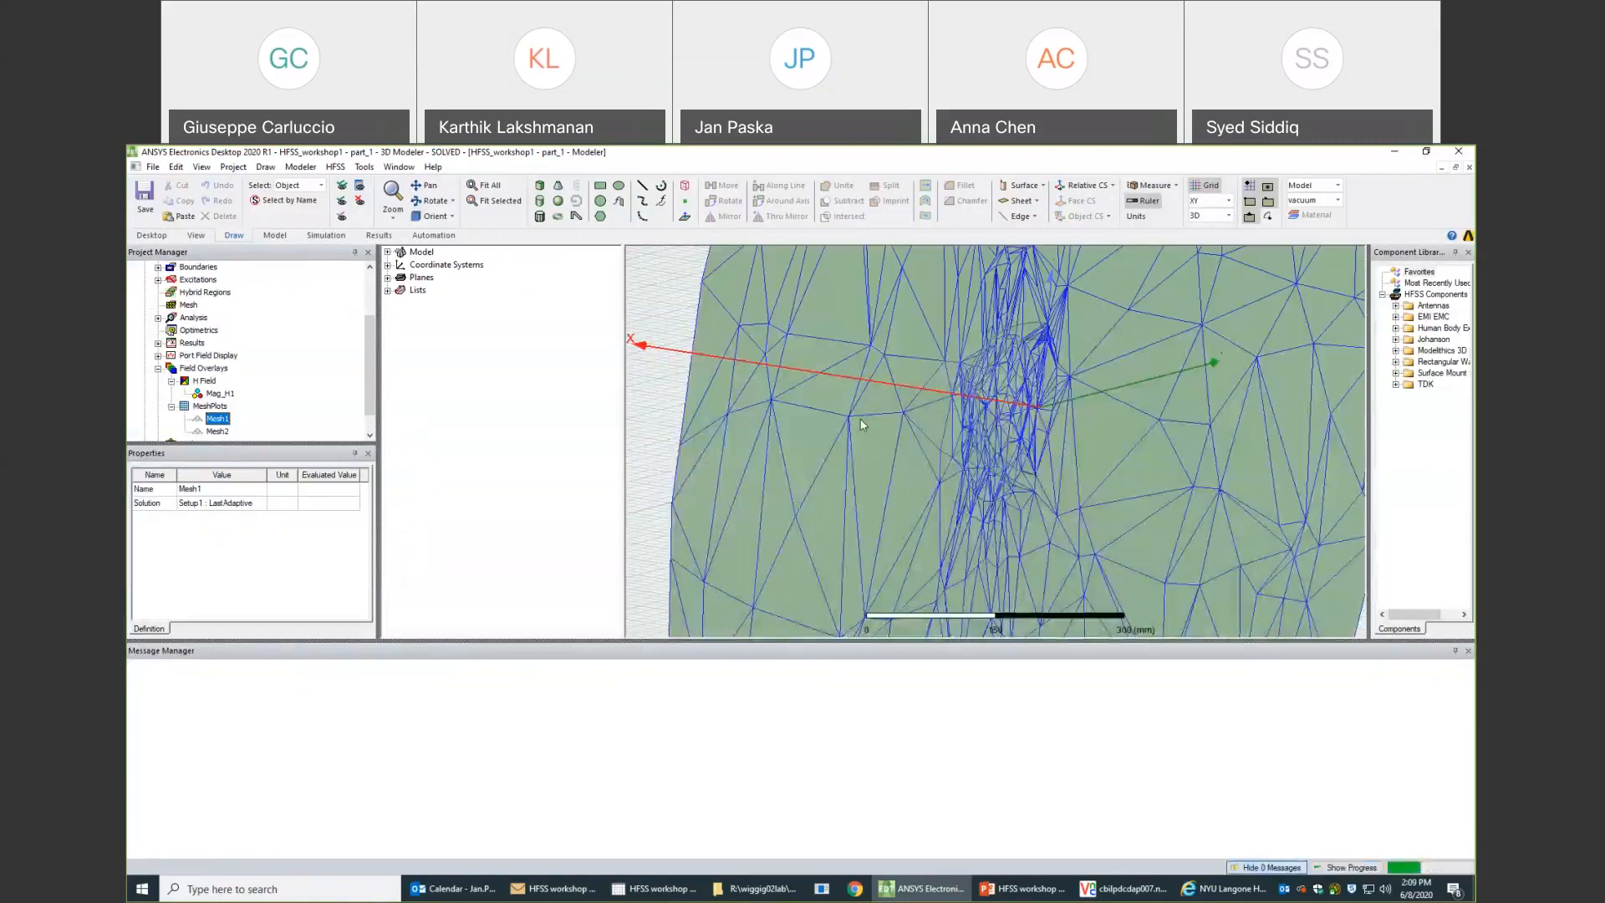
pyautogui.moveTo(989, 418); pyautogui.dragTo(1035, 433)
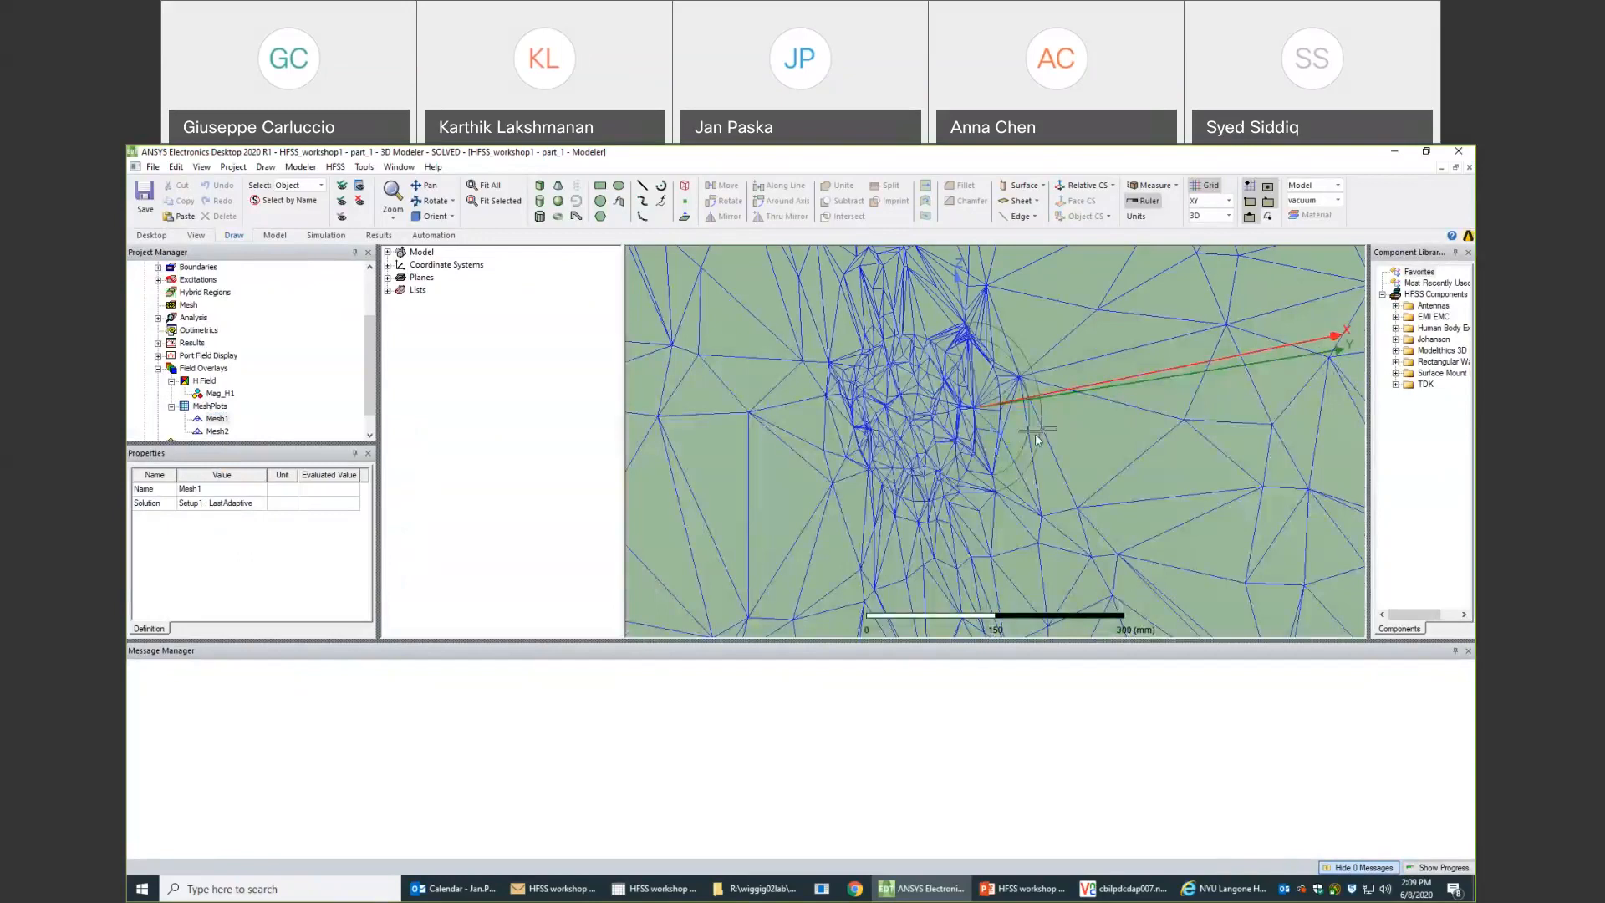
# - Select the coil sheet inside the displayed mesh
pyautogui.click(993, 446)
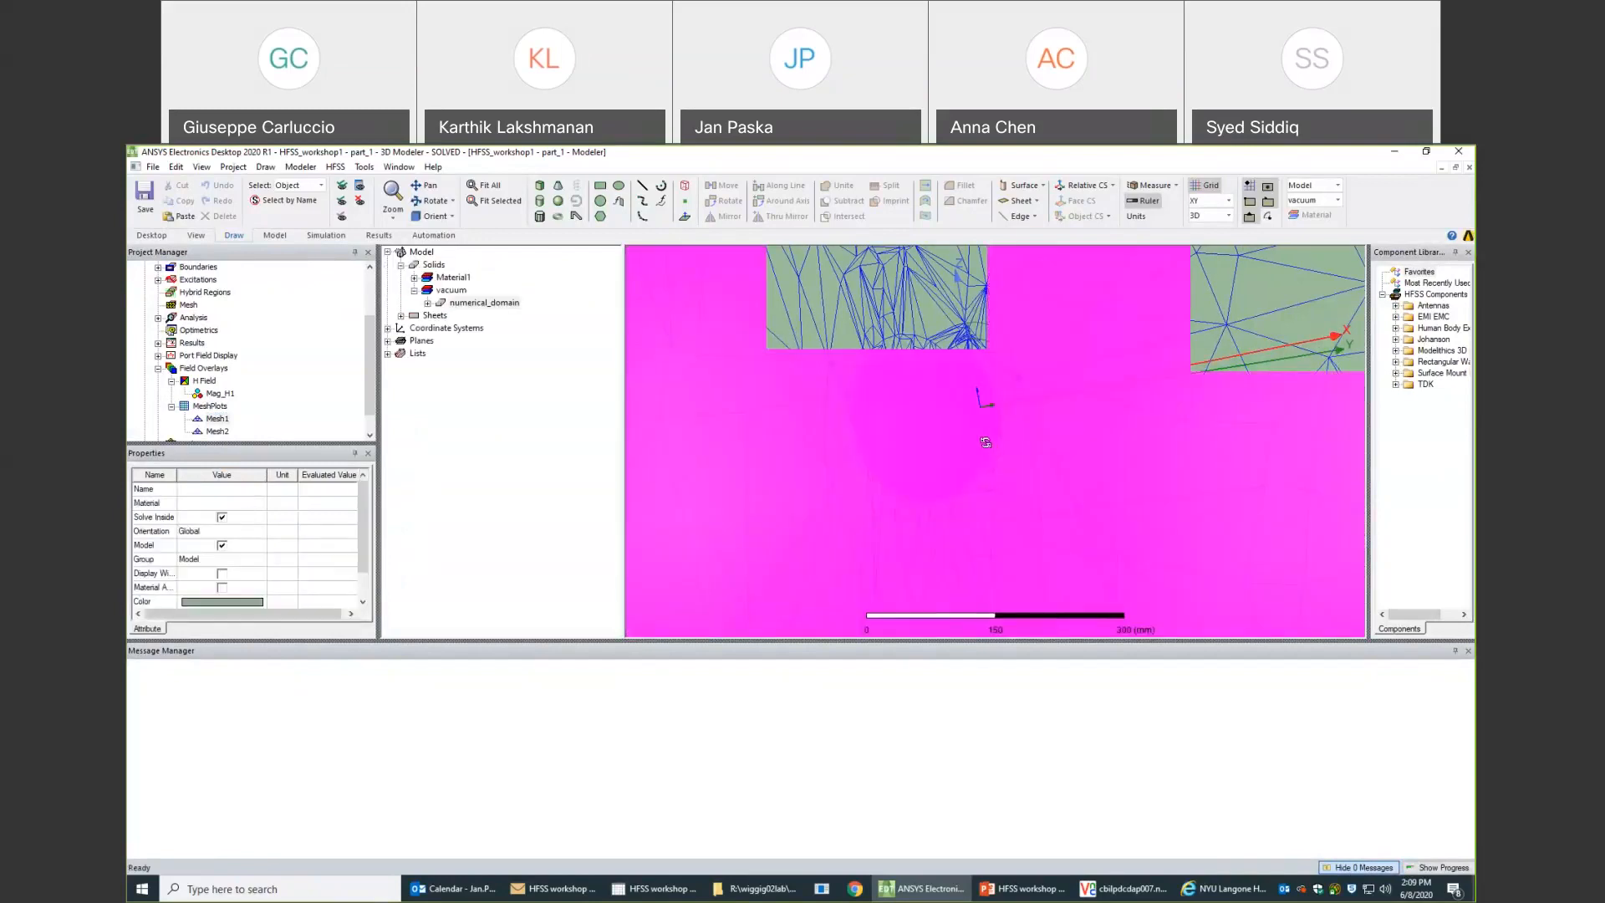
pyautogui.keyDown('alt'); pyautogui.moveTo(986, 442); pyautogui.dragTo(955, 451); pyautogui.keyUp('alt')
pyautogui.click(954, 451)
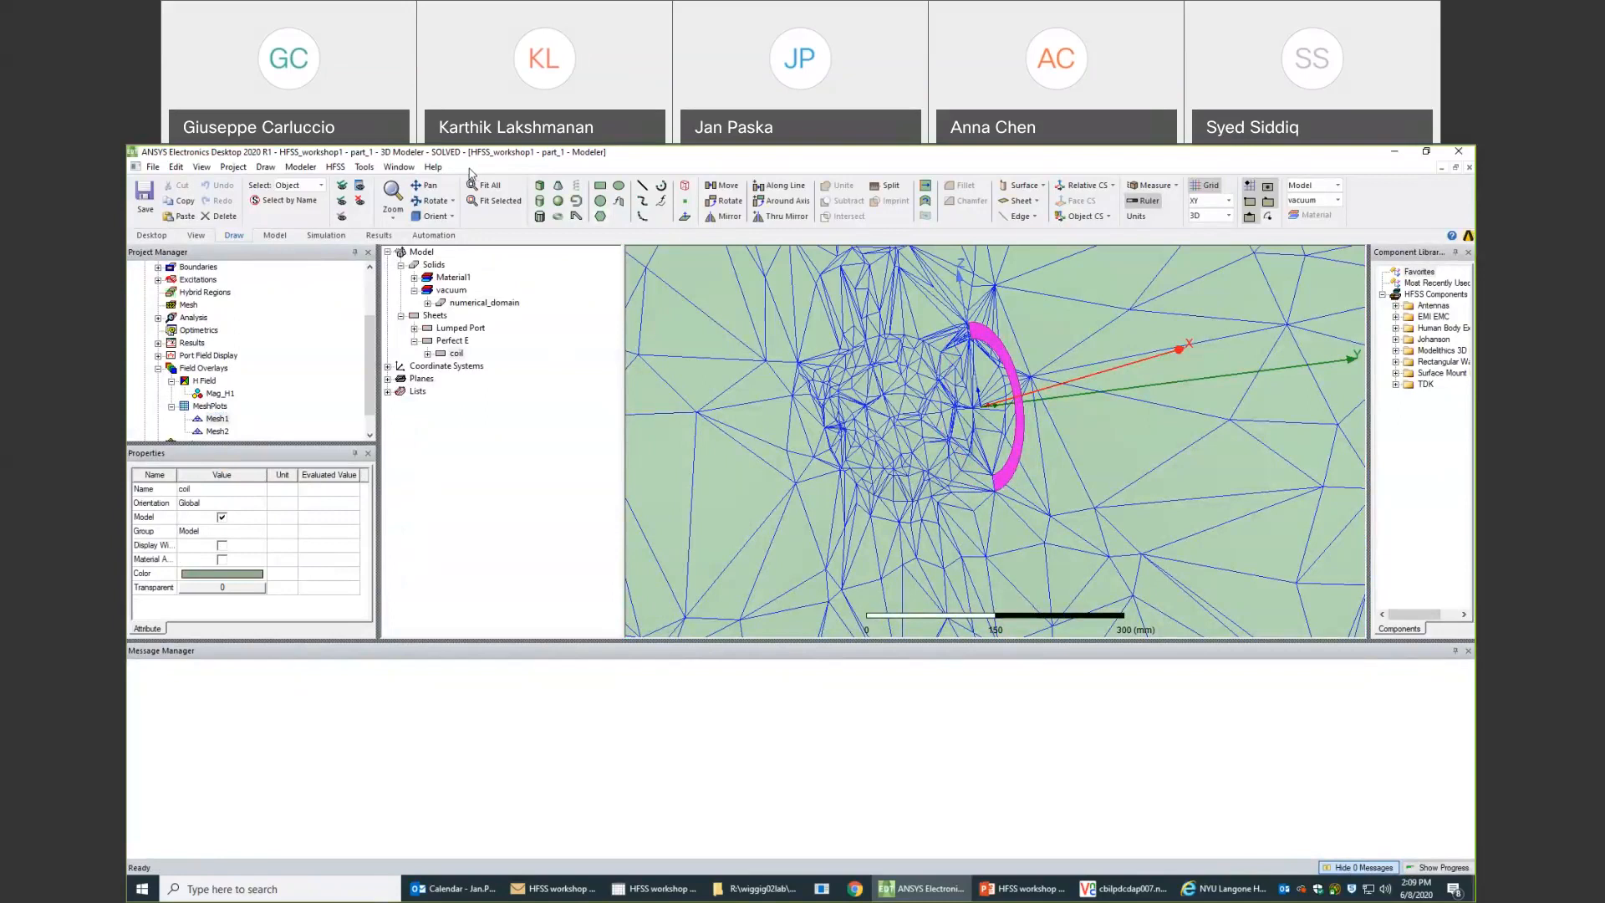
# - Open the HFSS online help and look through its Getting Started with ANSYS Electronics Desktop topic
pyautogui.click(435, 167)
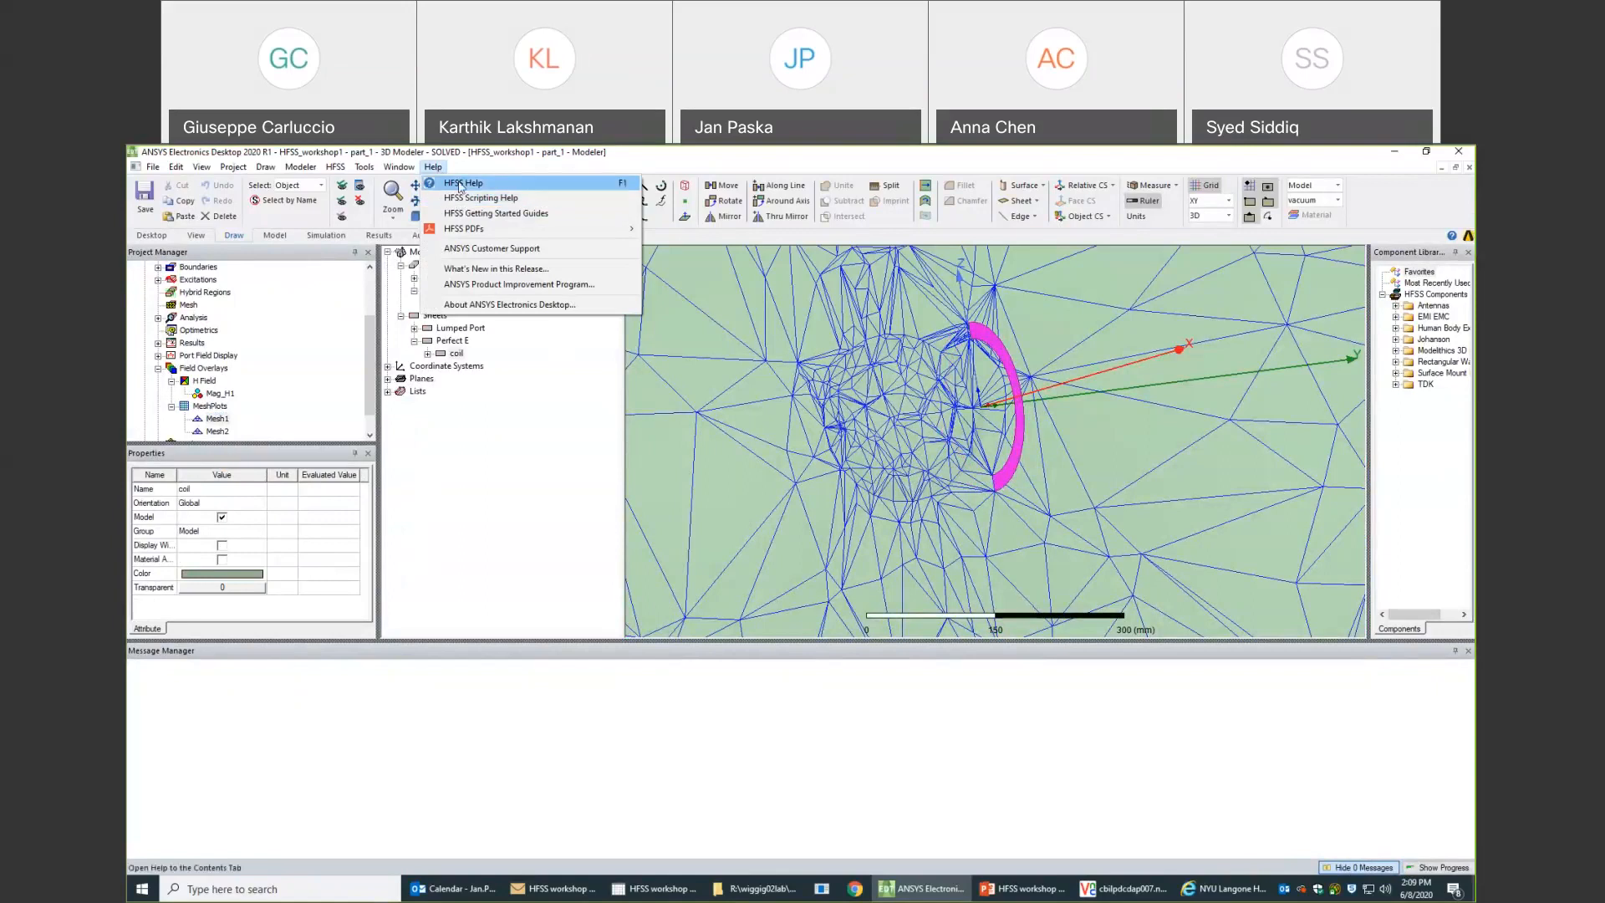
pyautogui.click(460, 184)
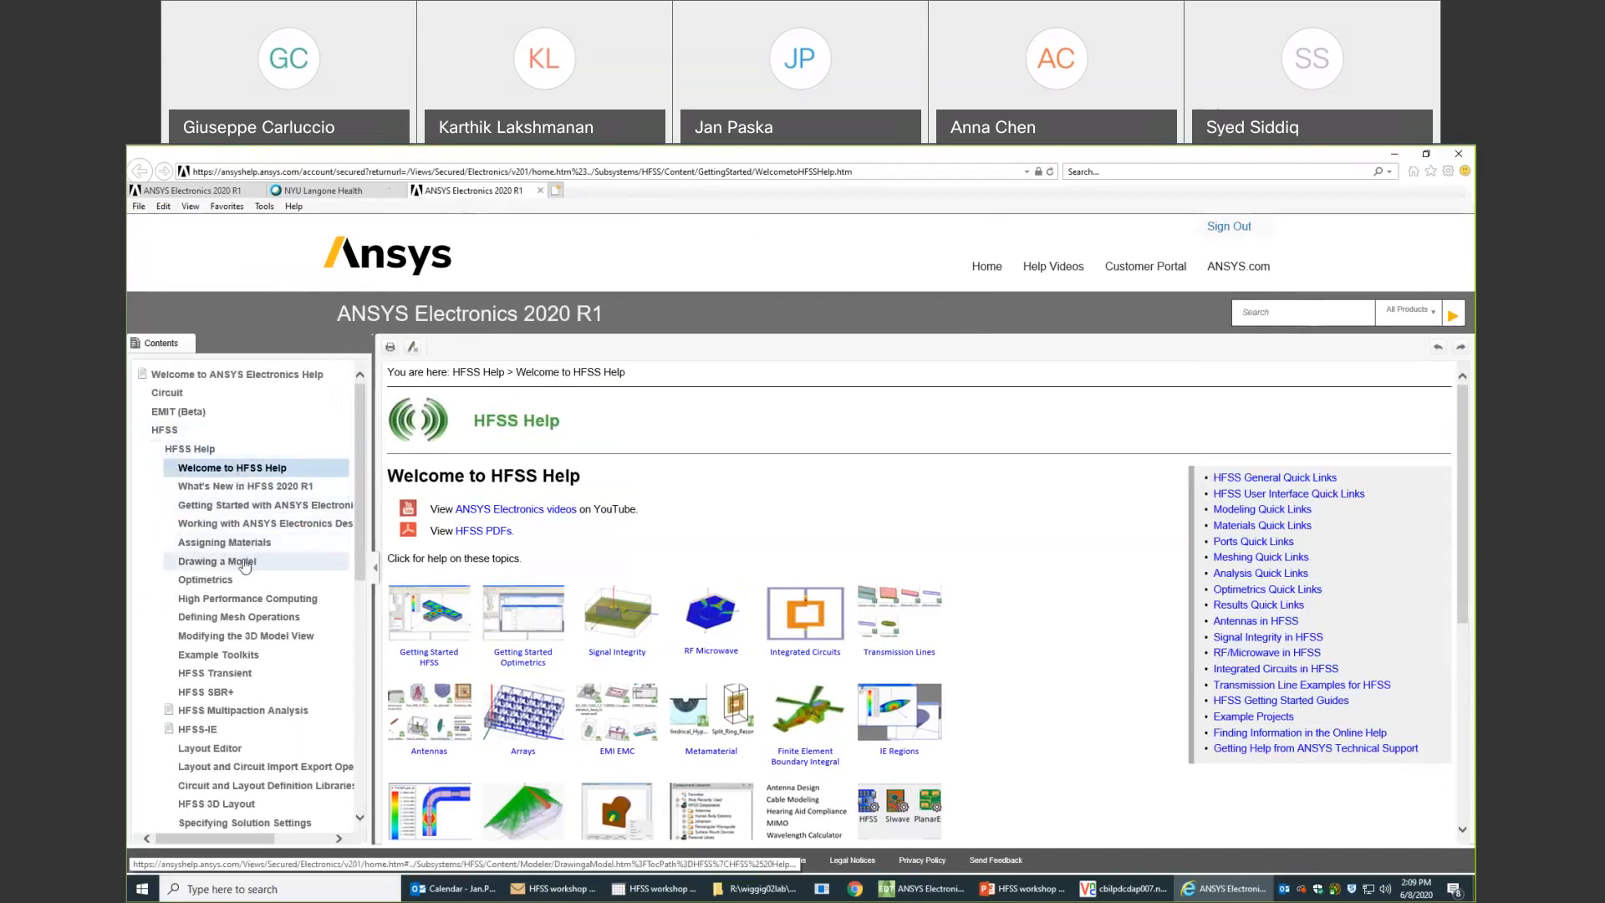
pyautogui.click(219, 507)
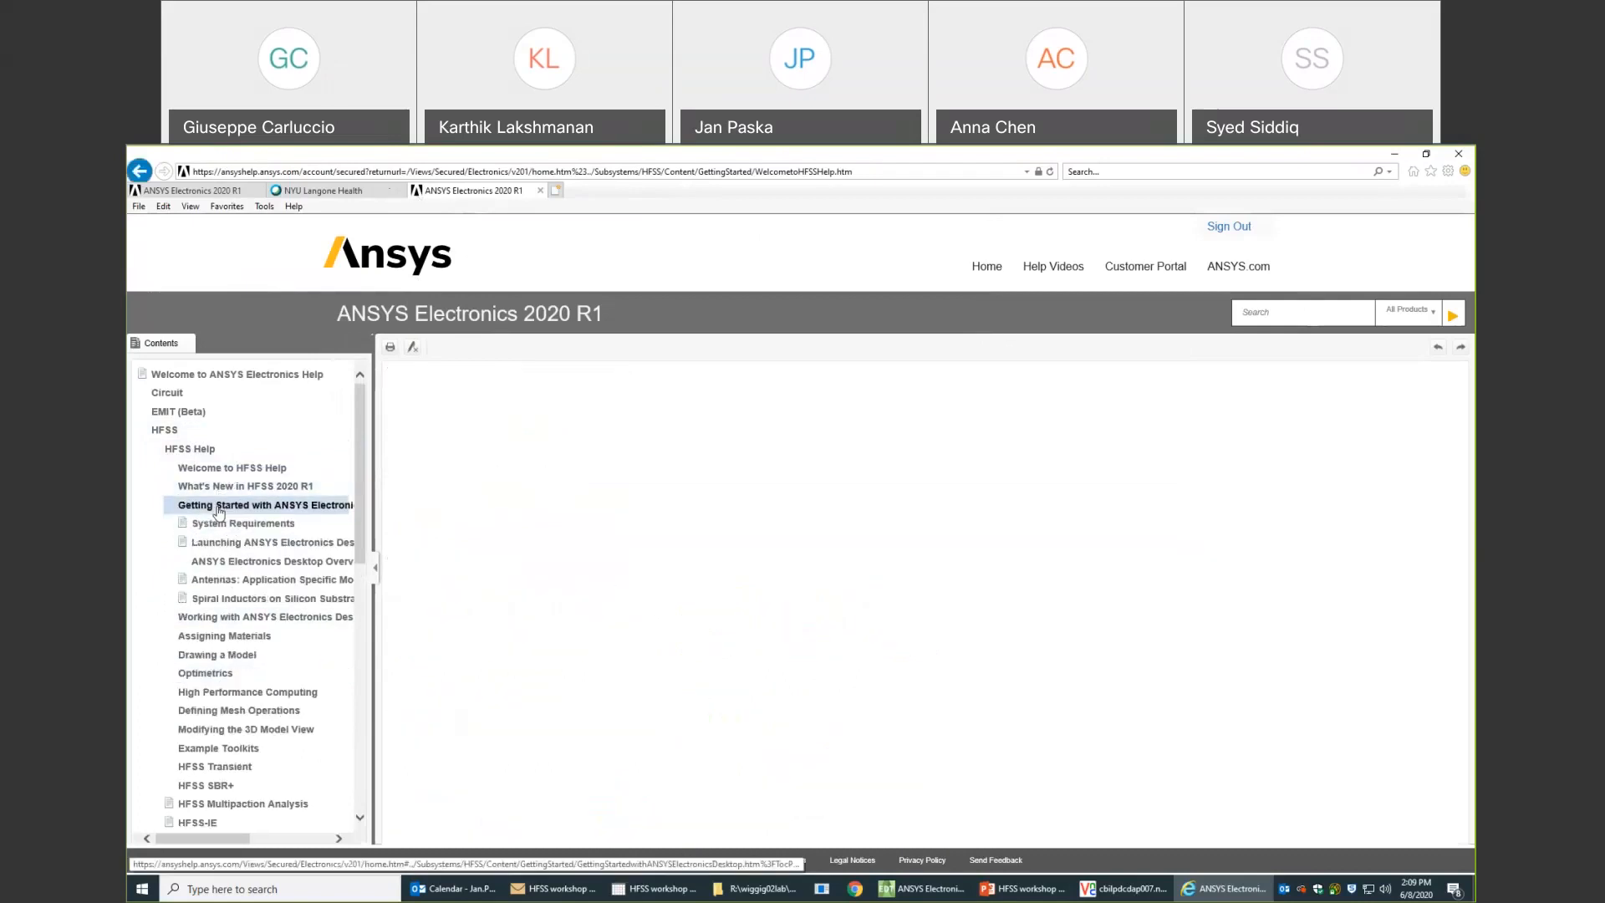
pyautogui.click(199, 450)
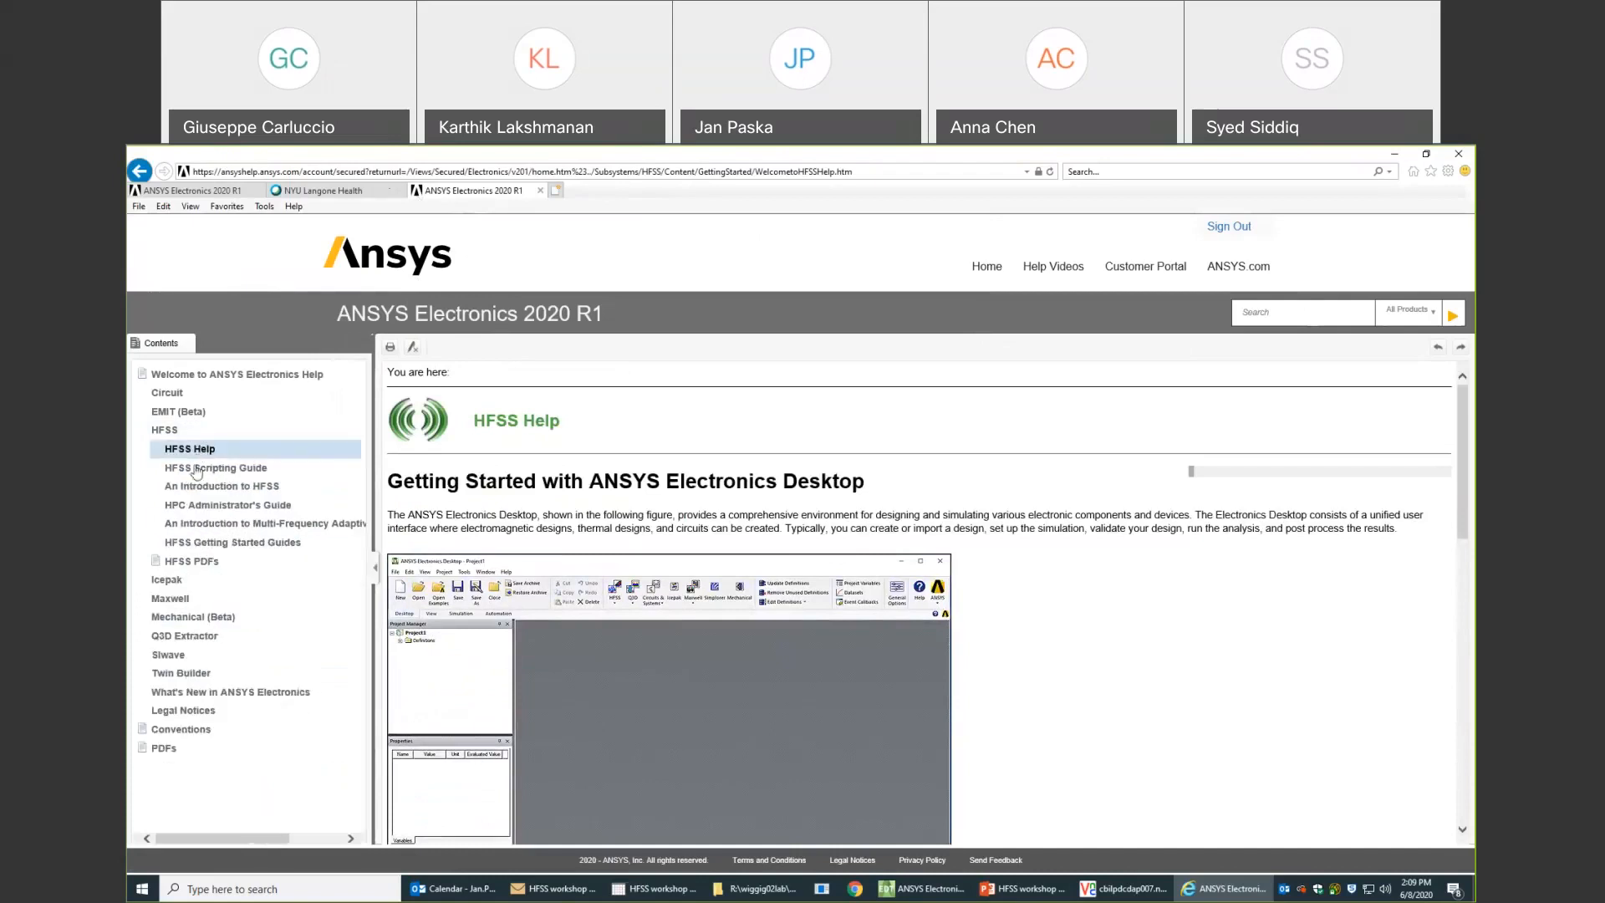
# - Go to the HFSS PDFs help page, request the An Introduction to HFSS document and cancel its download
pyautogui.click(202, 564)
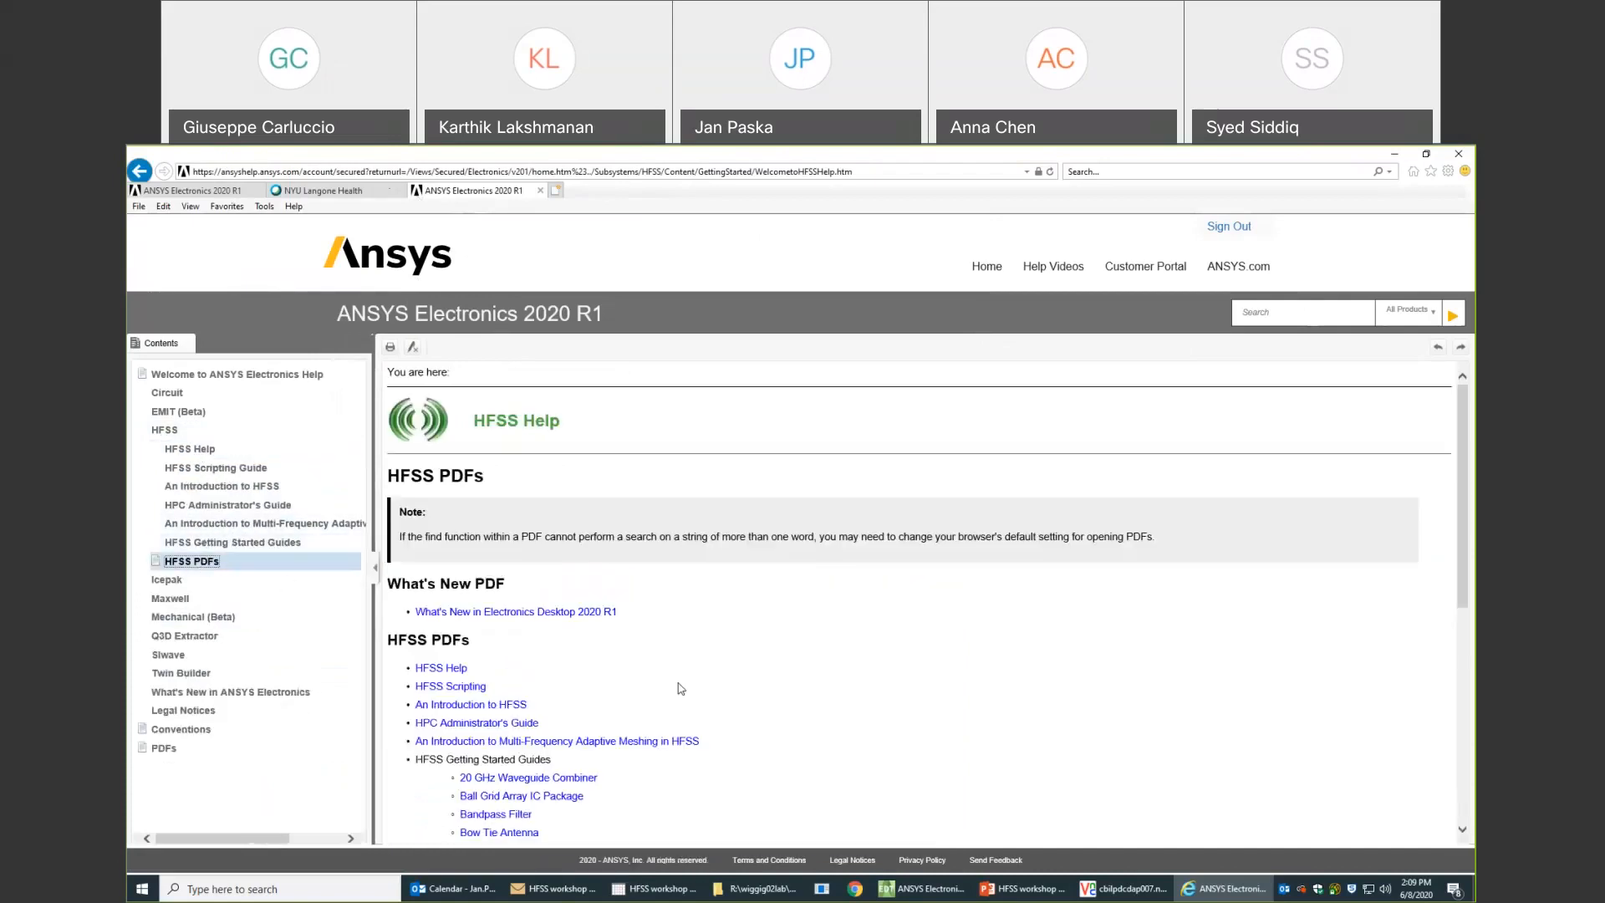
pyautogui.scroll(-1, 611, 703)
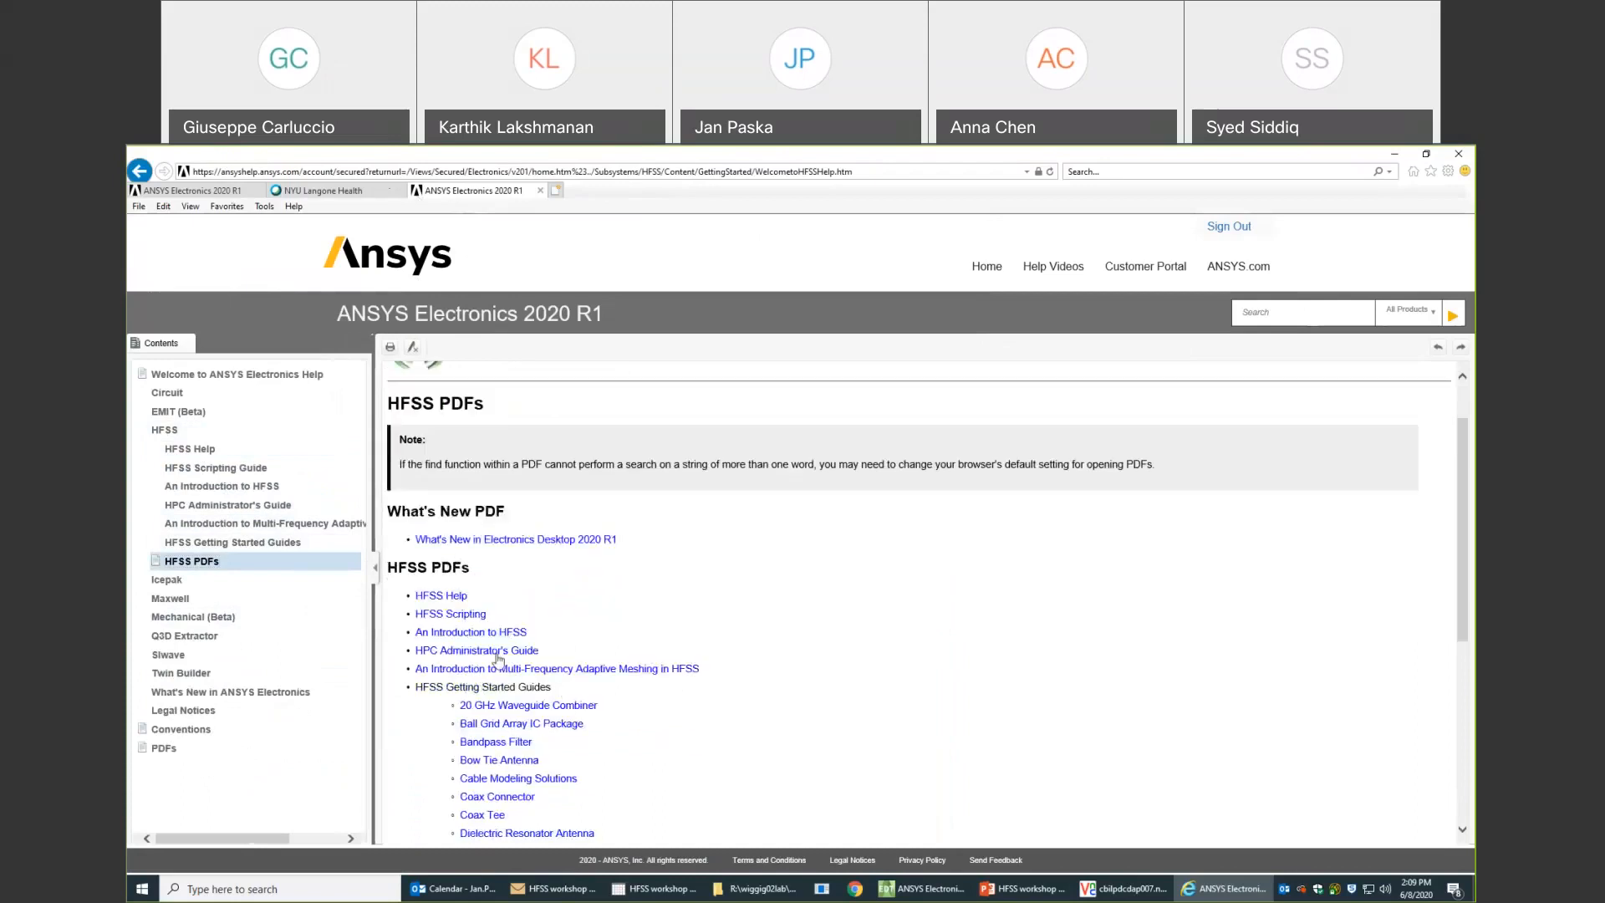
pyautogui.click(489, 635)
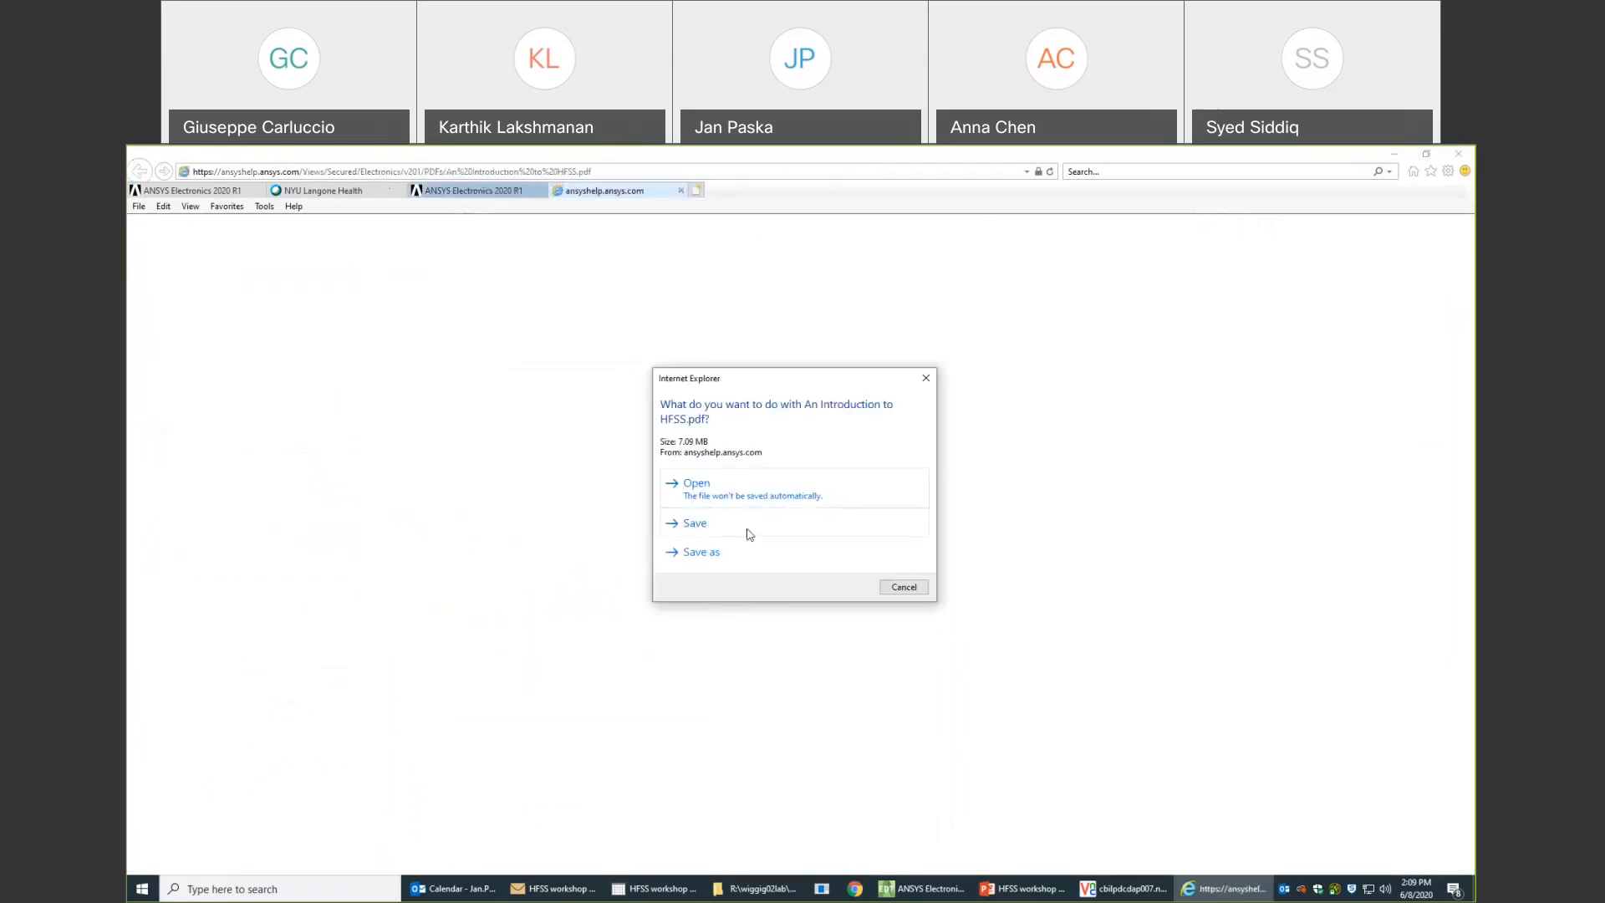
pyautogui.click(901, 587)
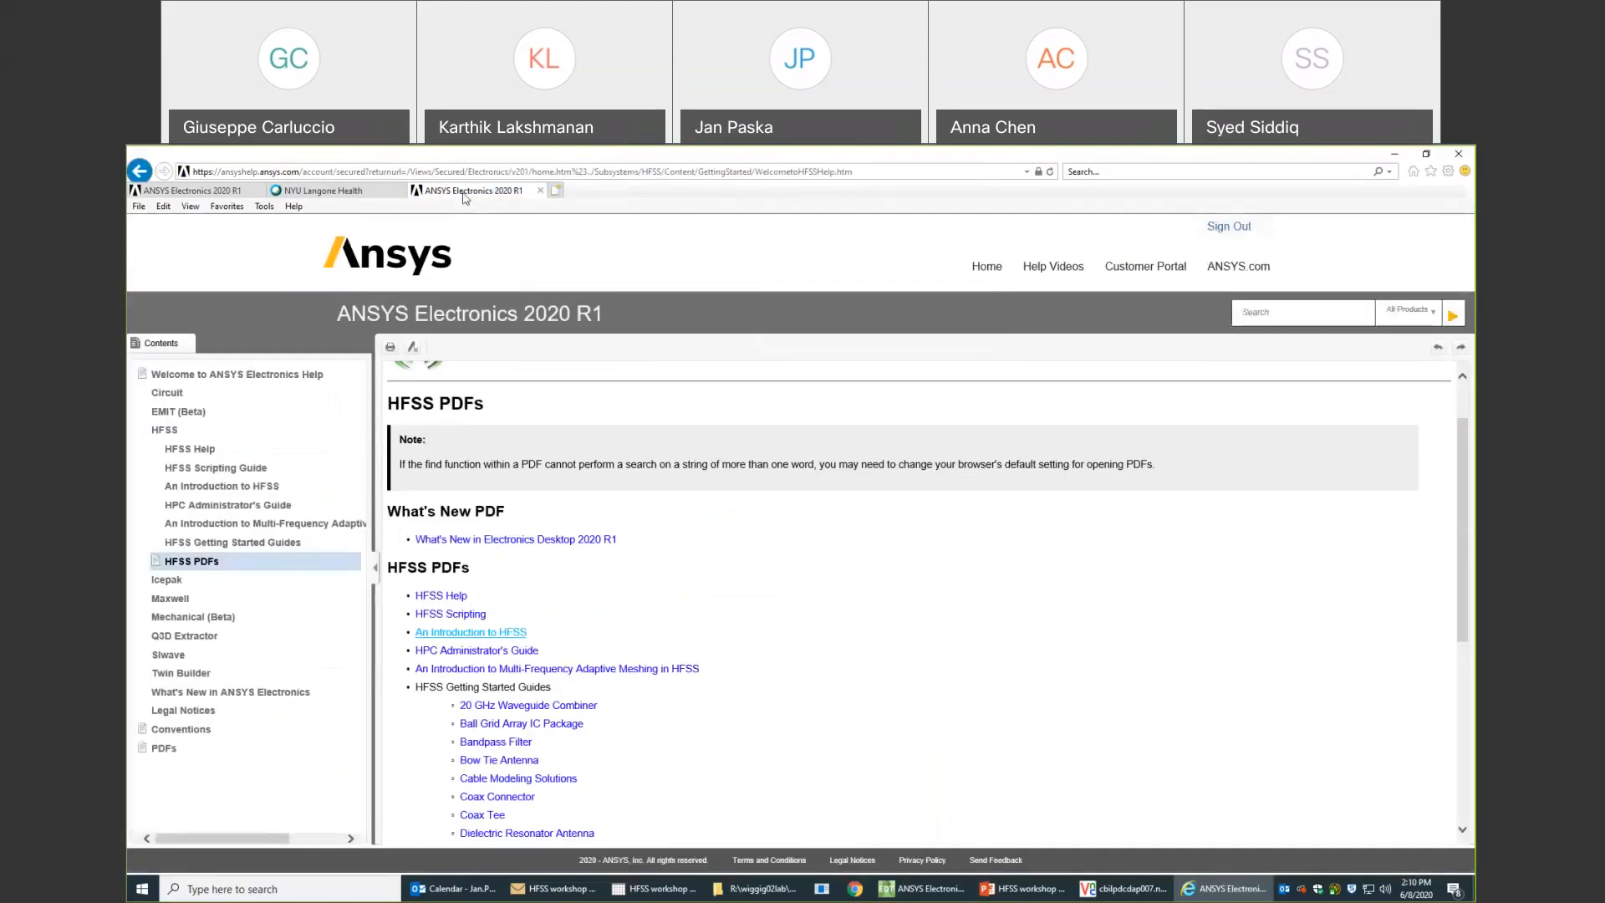
# - Examine the Adaptive Mesh Refinement topic in the other open help page, and return to ANSYS Electronics Desktop
pyautogui.click(215, 191)
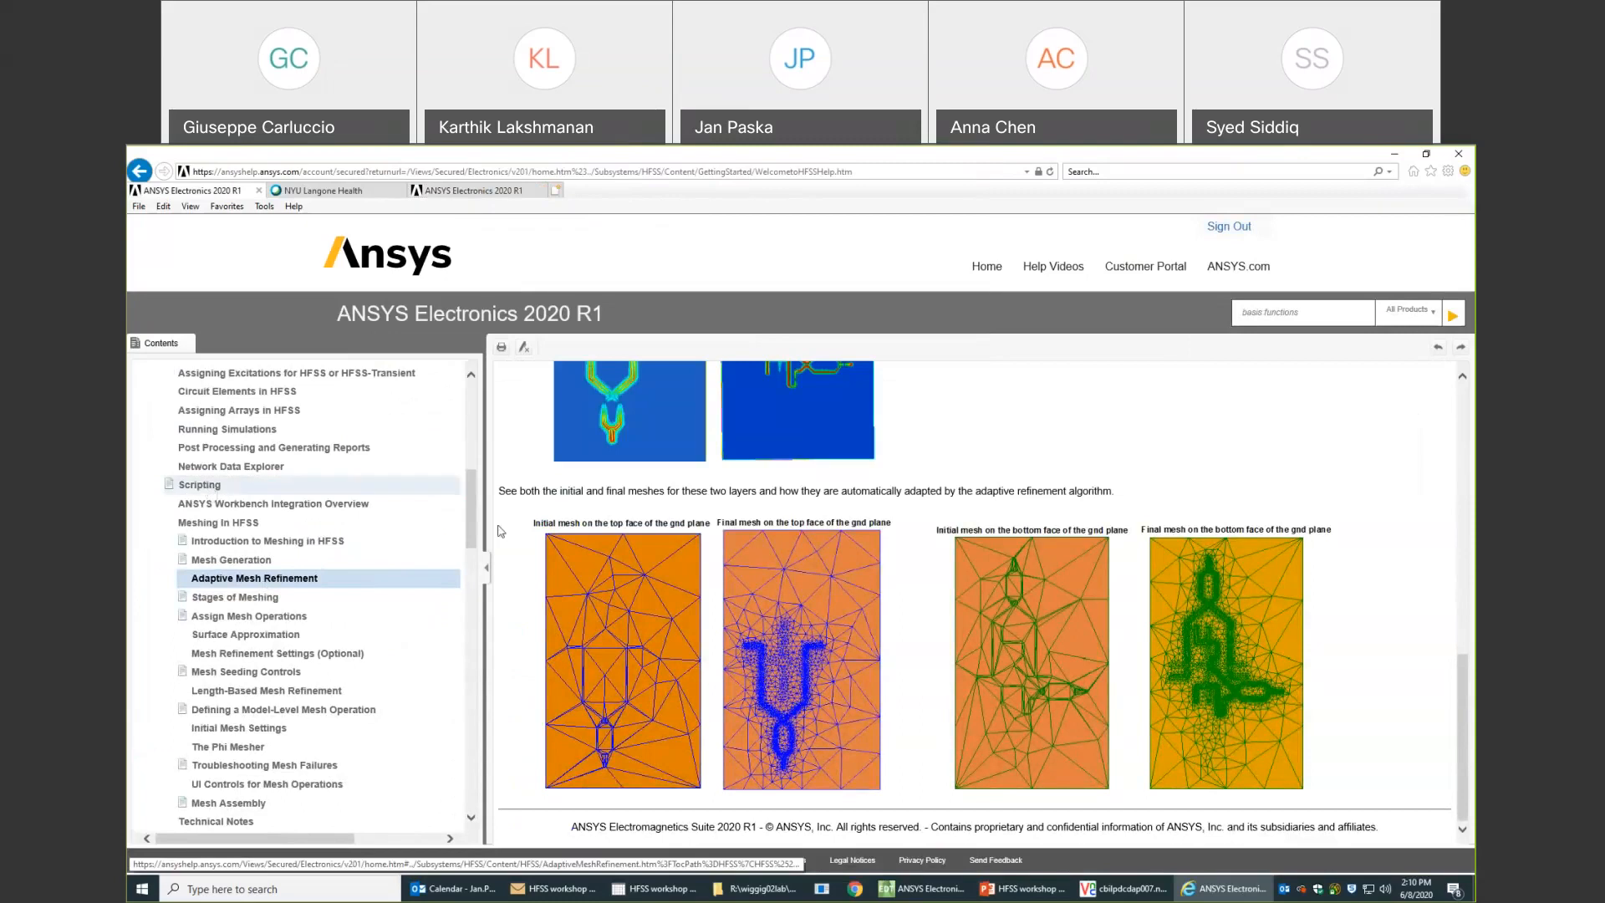
pyautogui.moveTo(472, 529)
pyautogui.mouseDown()
pyautogui.moveTo(474, 440)
pyautogui.moveTo(471, 524)
pyautogui.mouseUp()
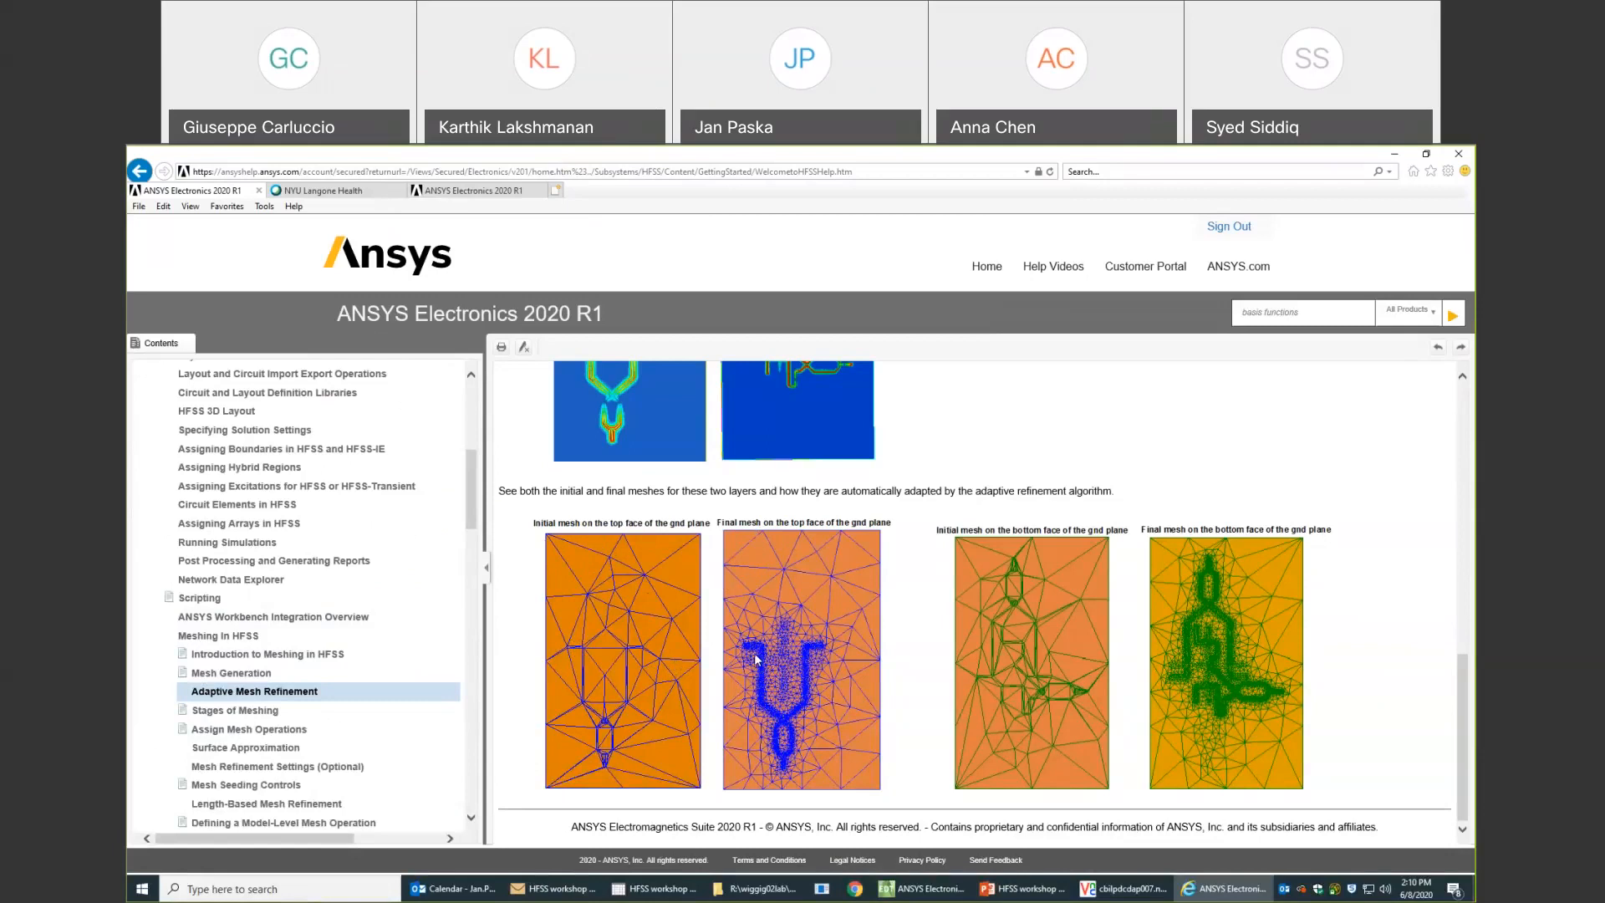
pyautogui.click(931, 892)
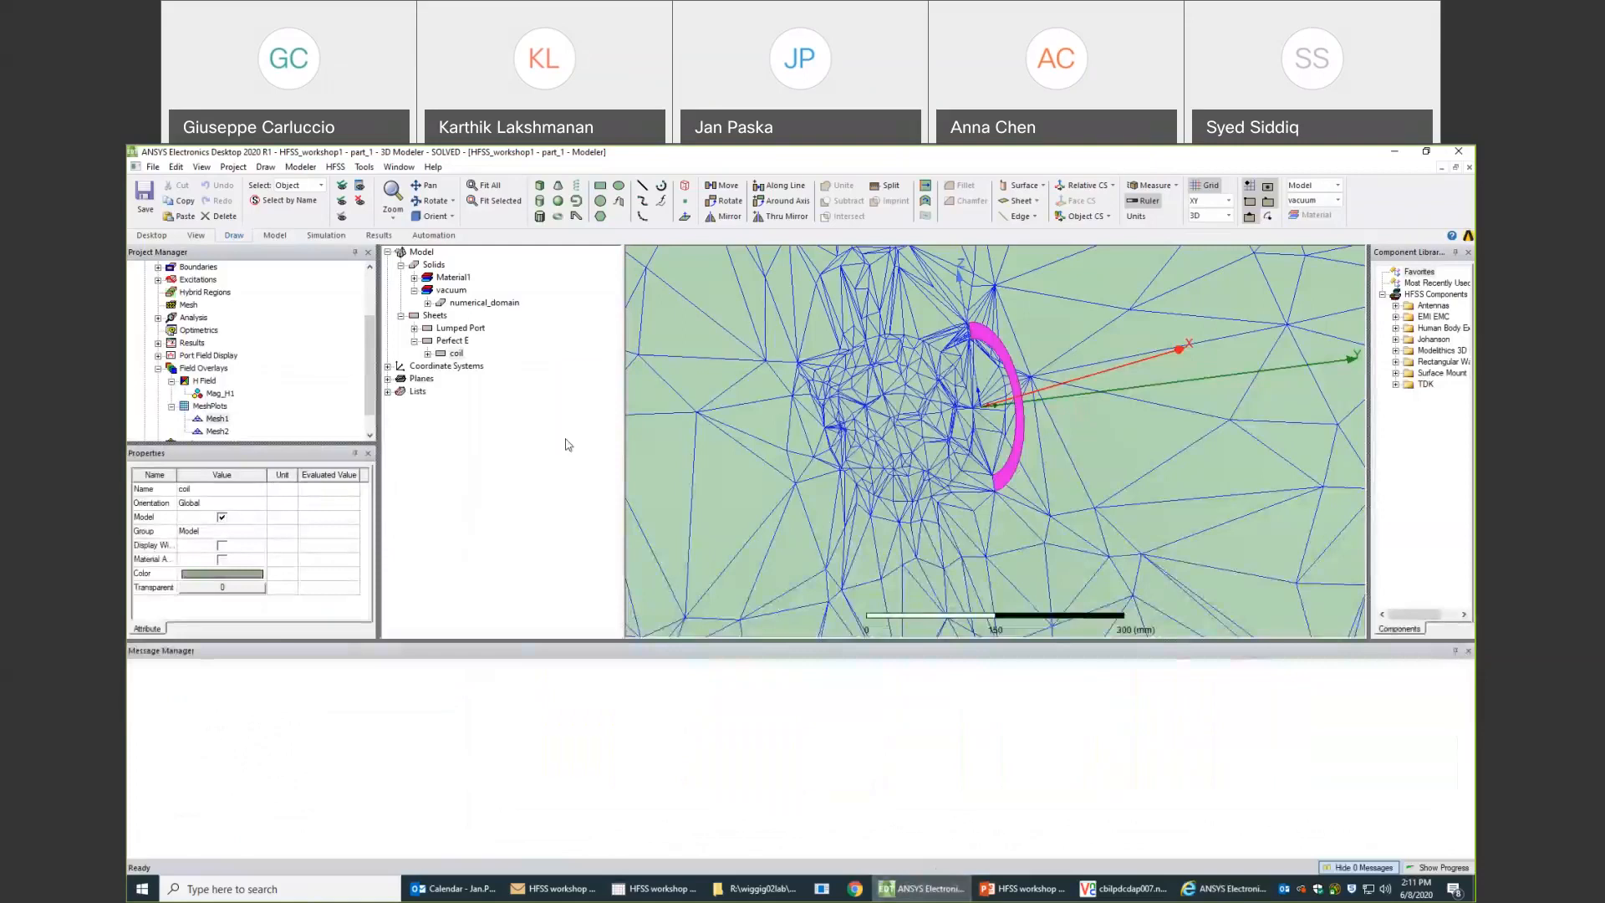
# - Collapse the part_1 design of HFSS_workshop1 in the project tree
pyautogui.moveTo(368, 381); pyautogui.dragTo(367, 309)
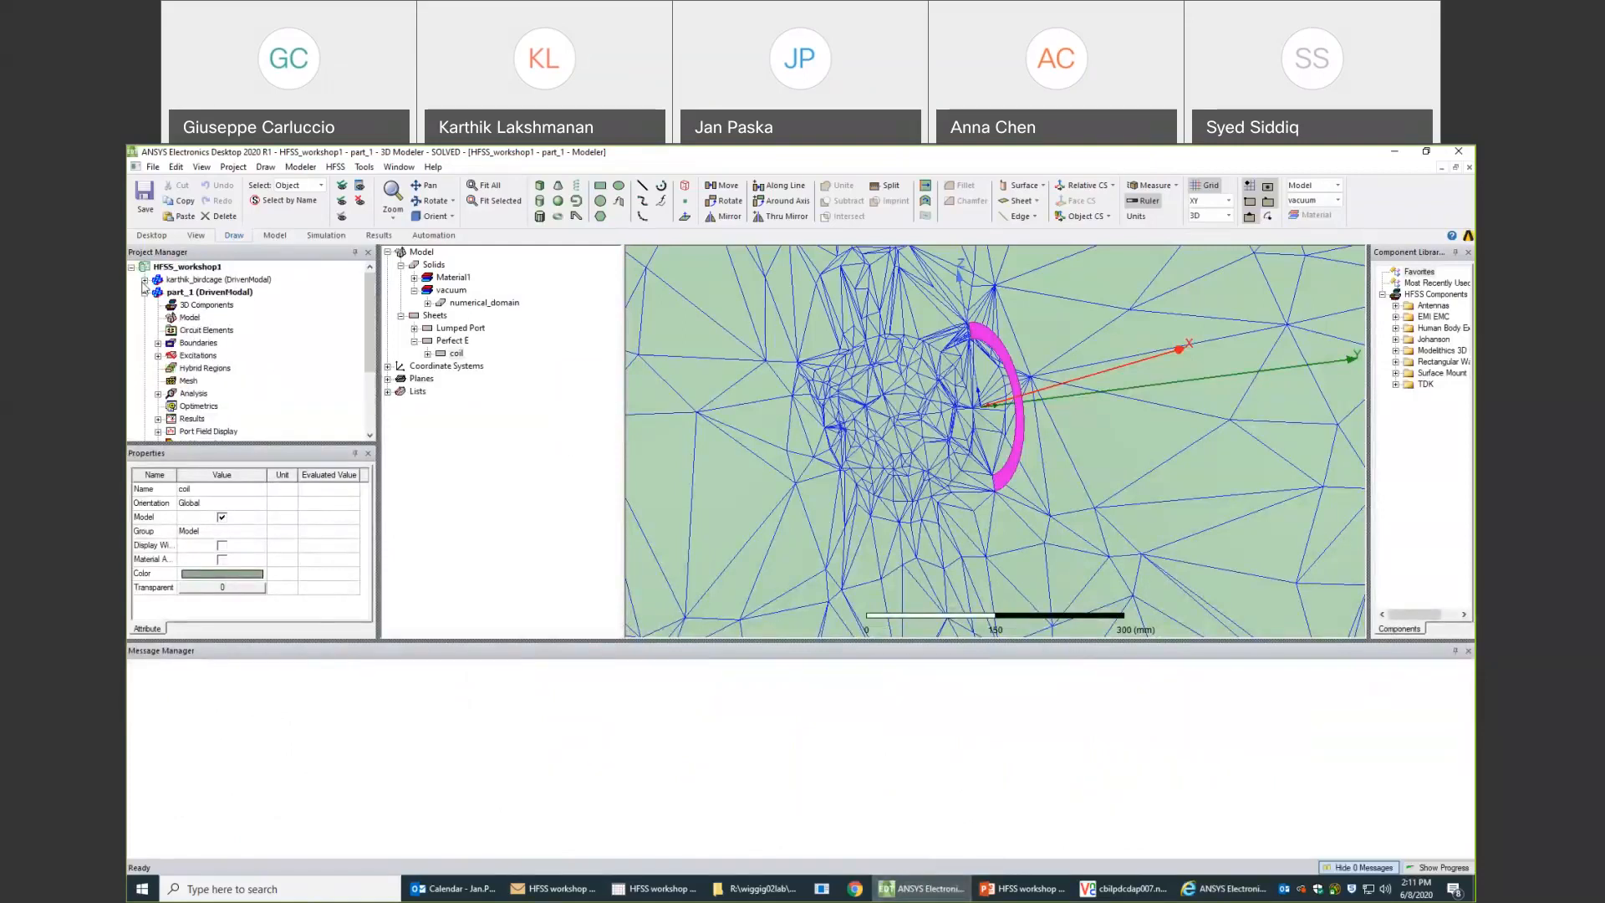
pyautogui.click(145, 293)
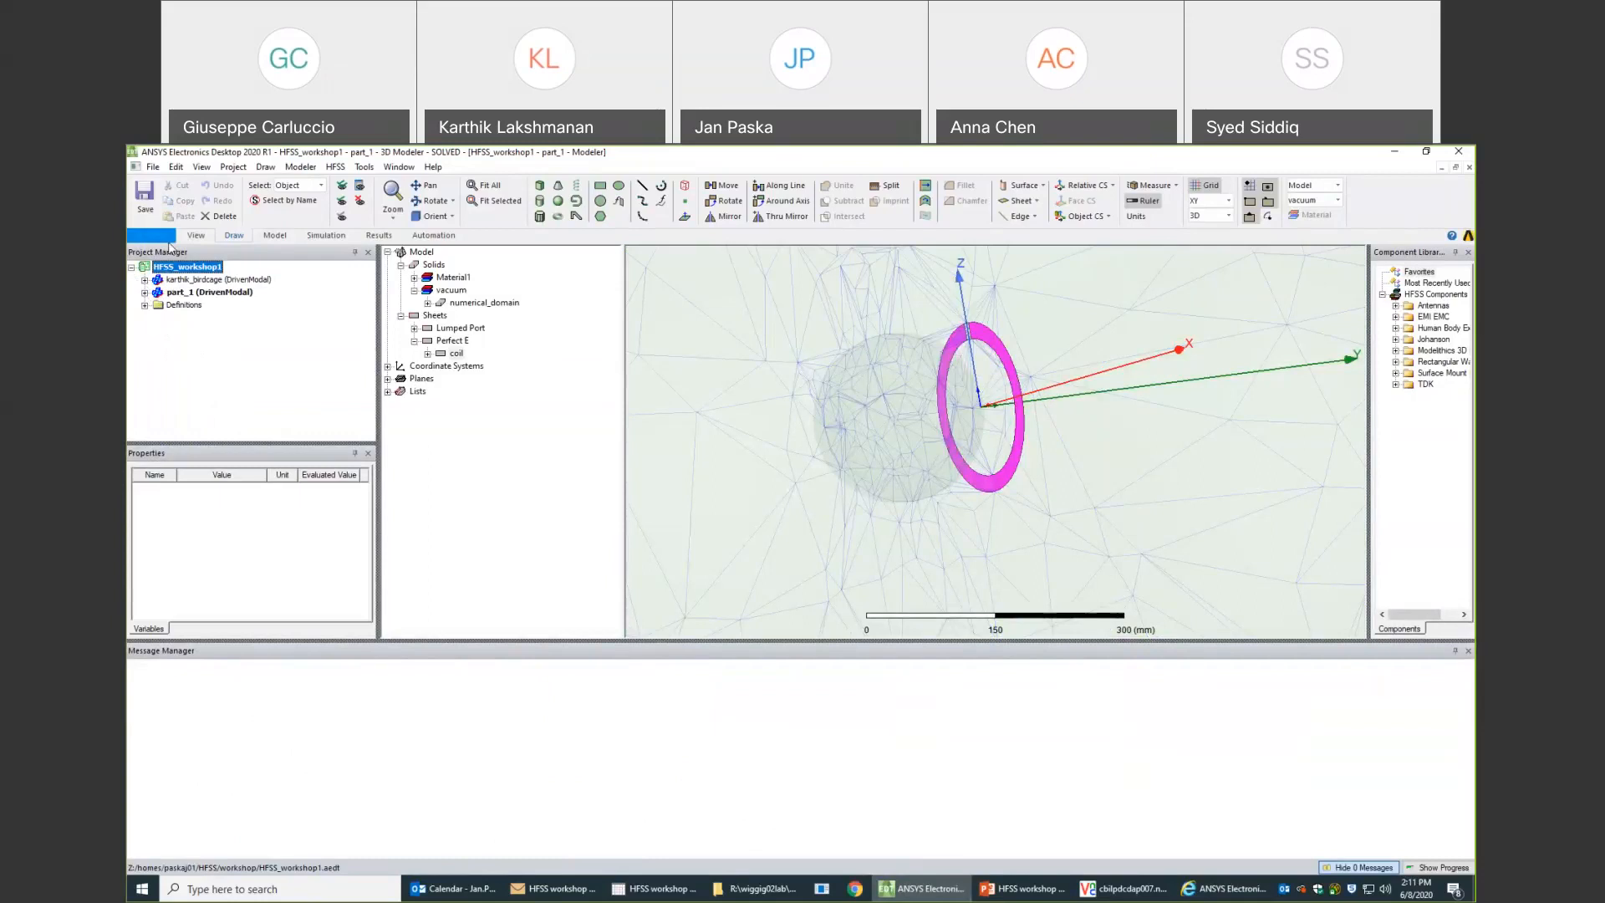
pyautogui.rightClick(167, 346)
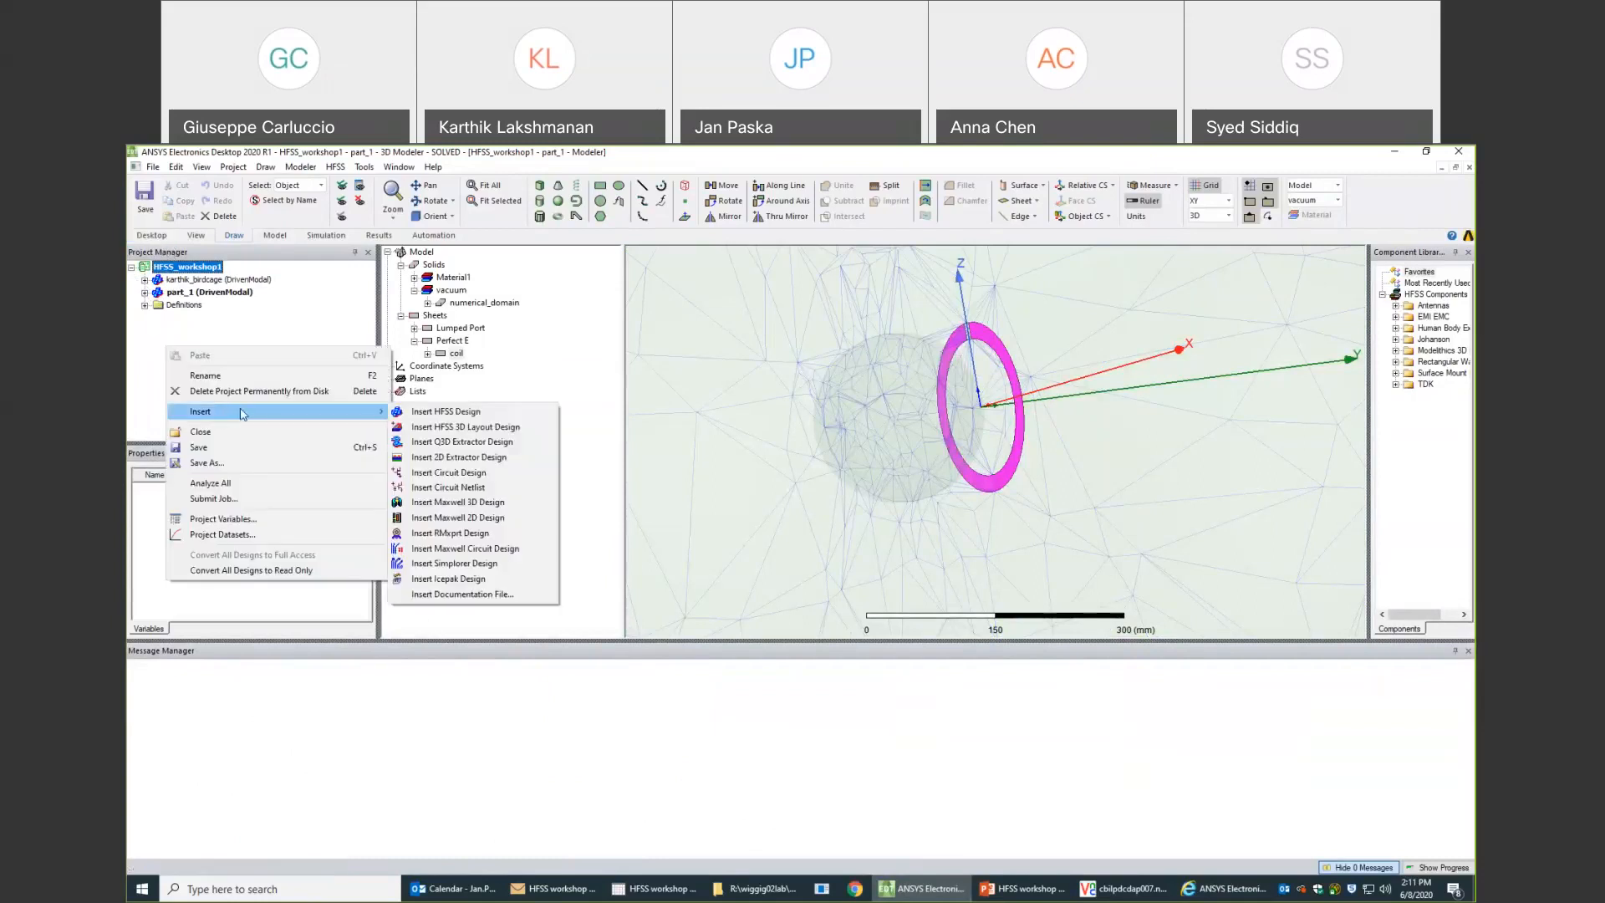
pyautogui.click(189, 327)
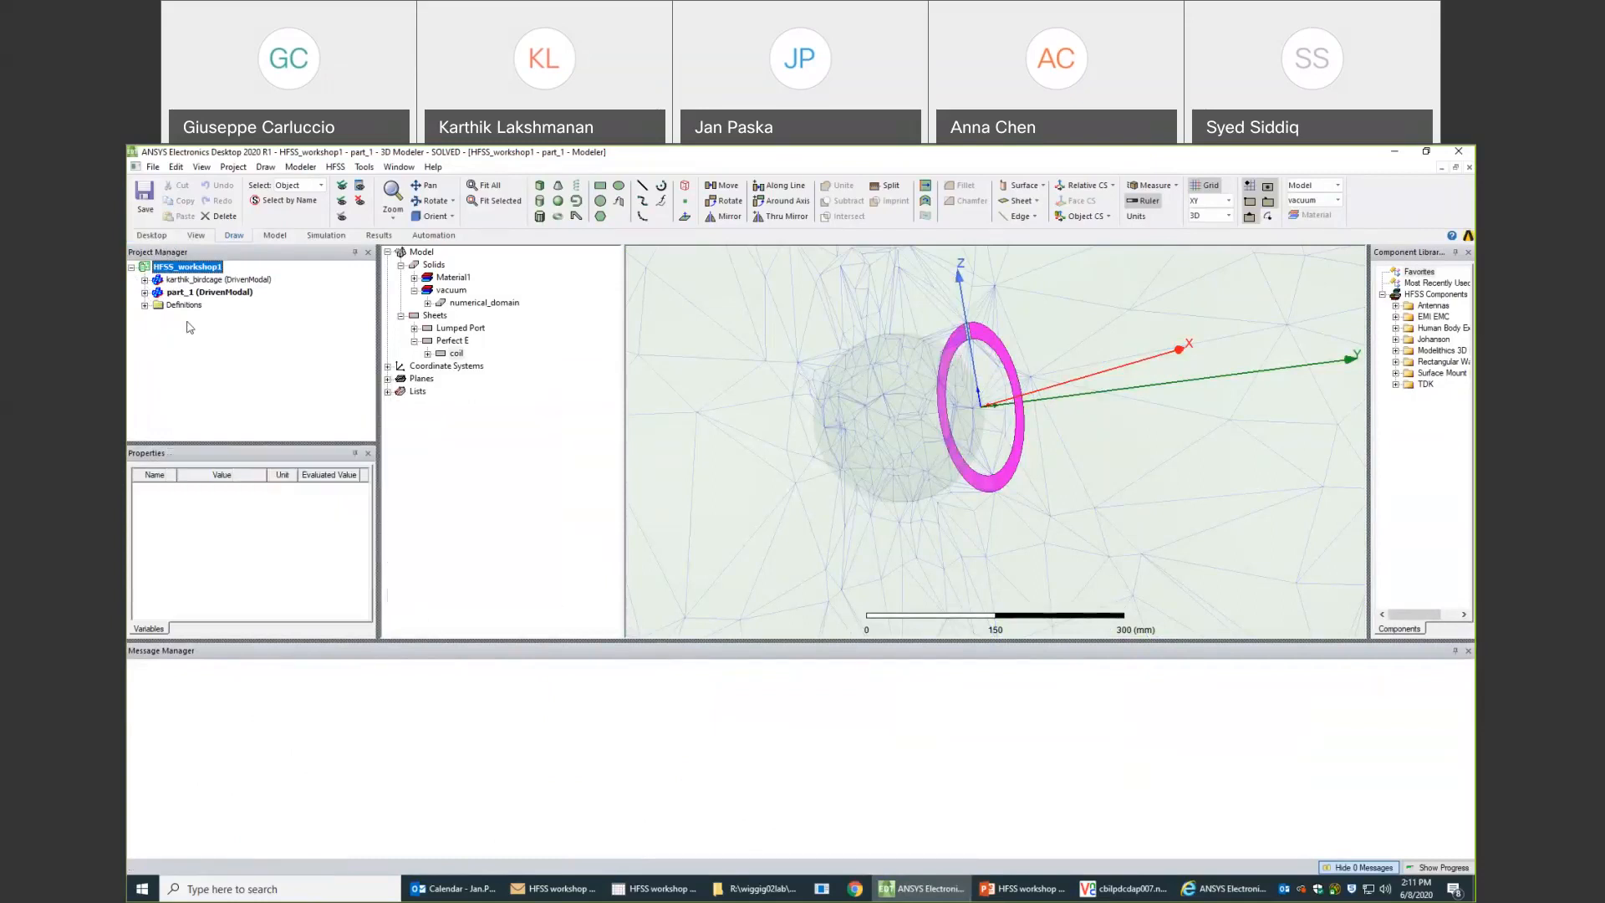
# - Create a new project and name it HFSS_workshop2
pyautogui.click(153, 166)
pyautogui.click(167, 185)
pyautogui.click(183, 319)
pyautogui.write('H')
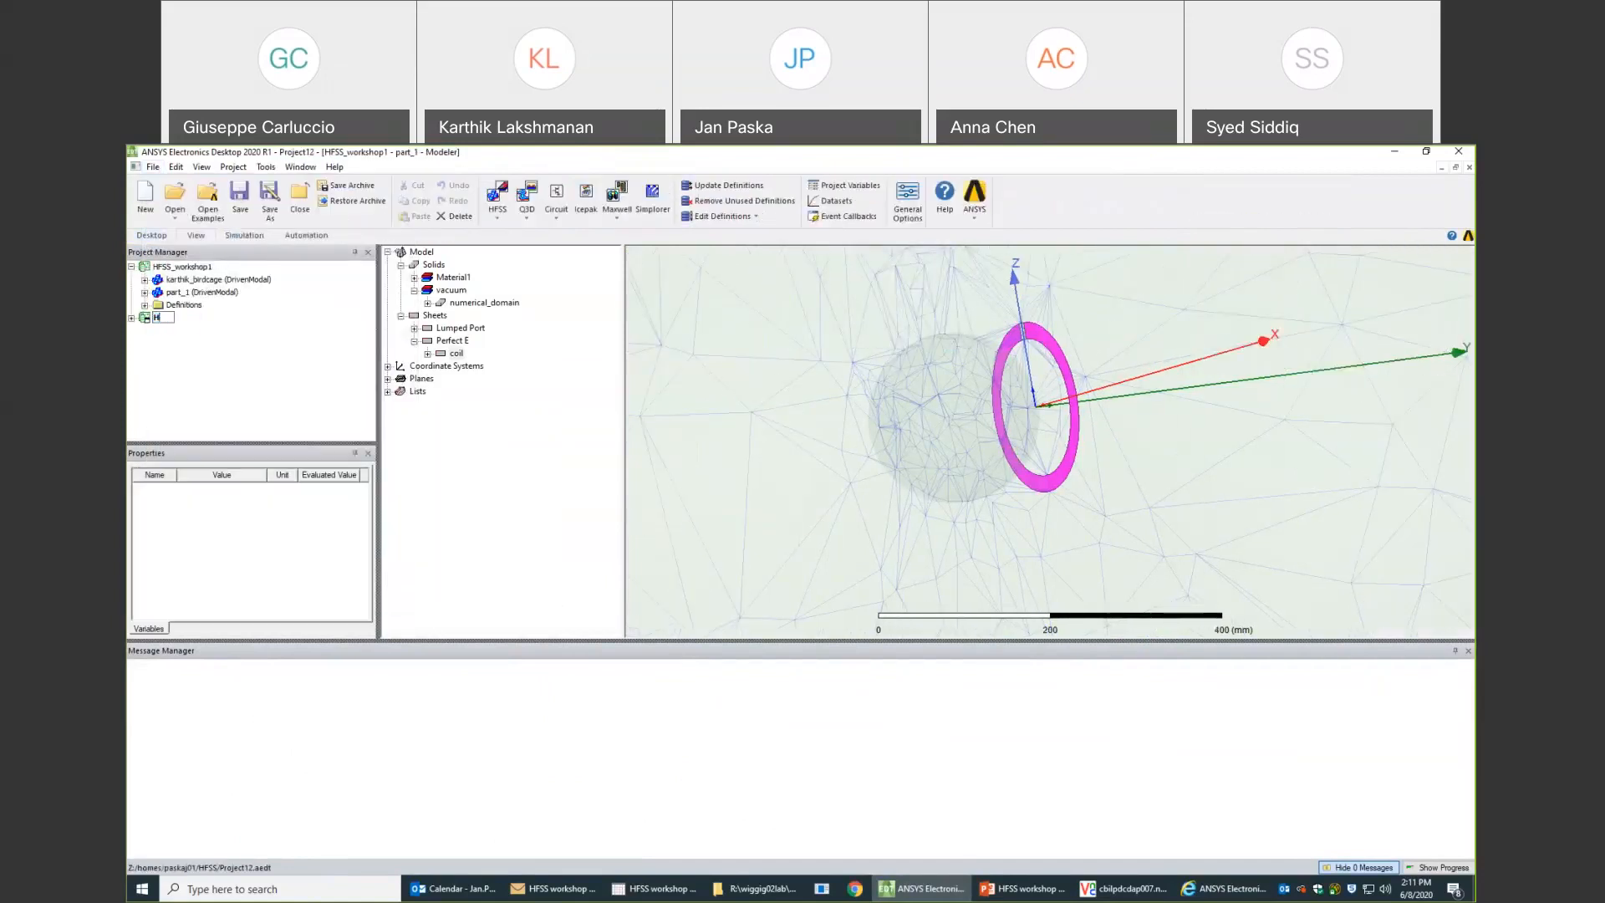
pyautogui.write('FSS_workshop2')
pyautogui.press('Return')
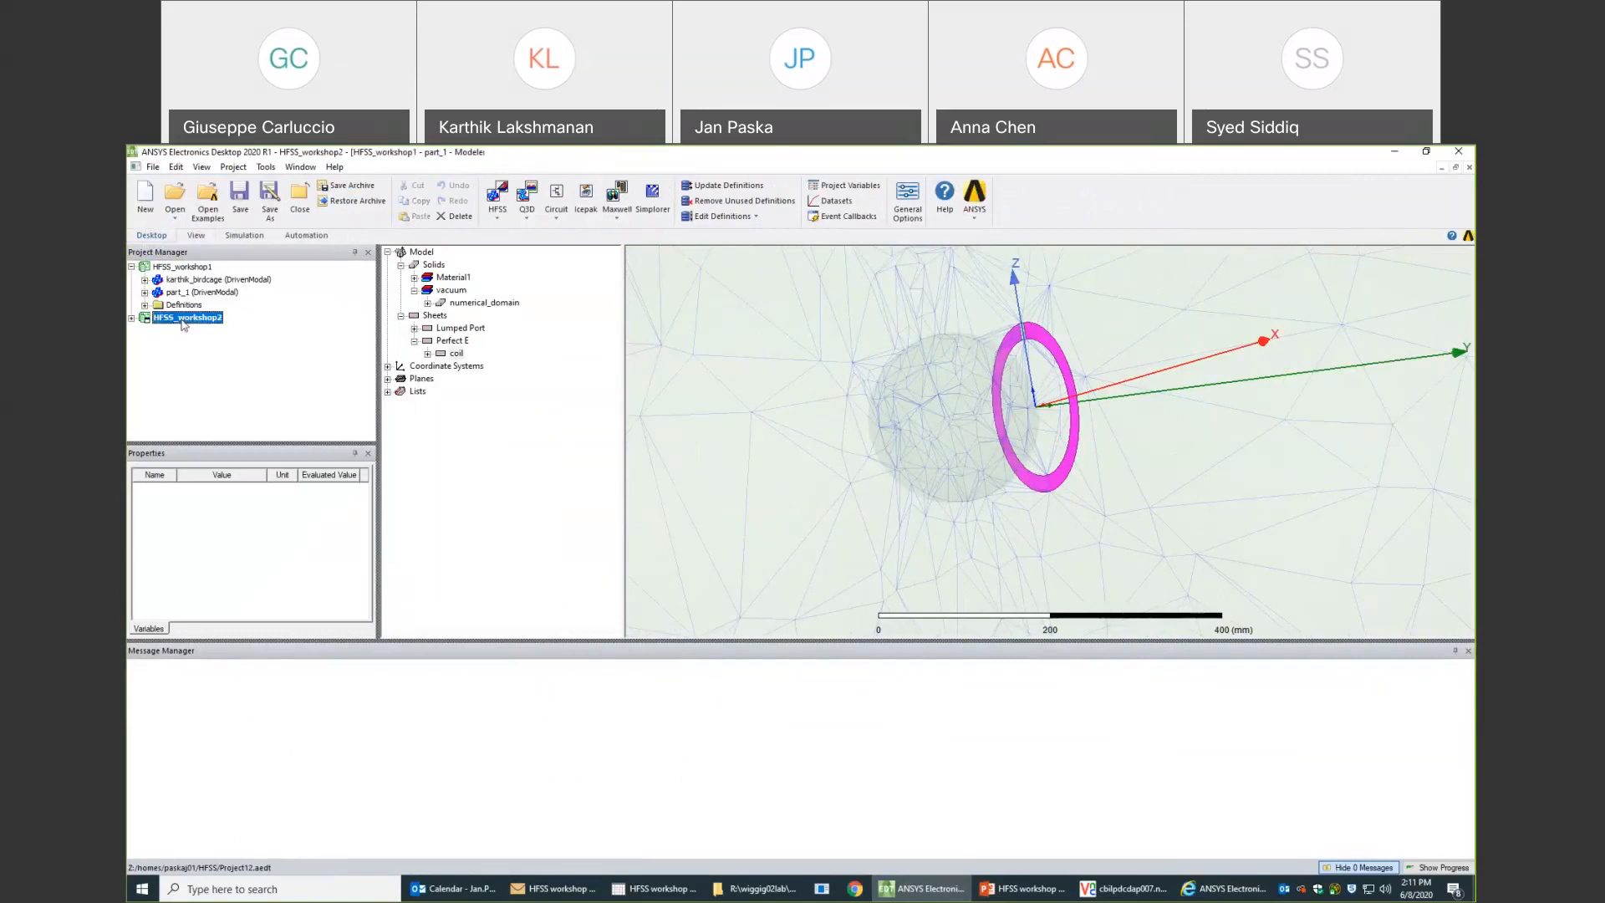
# - Copy the part_1 design from HFSS_workshop1 into the HFSS_workshop2 project
pyautogui.click(185, 293)
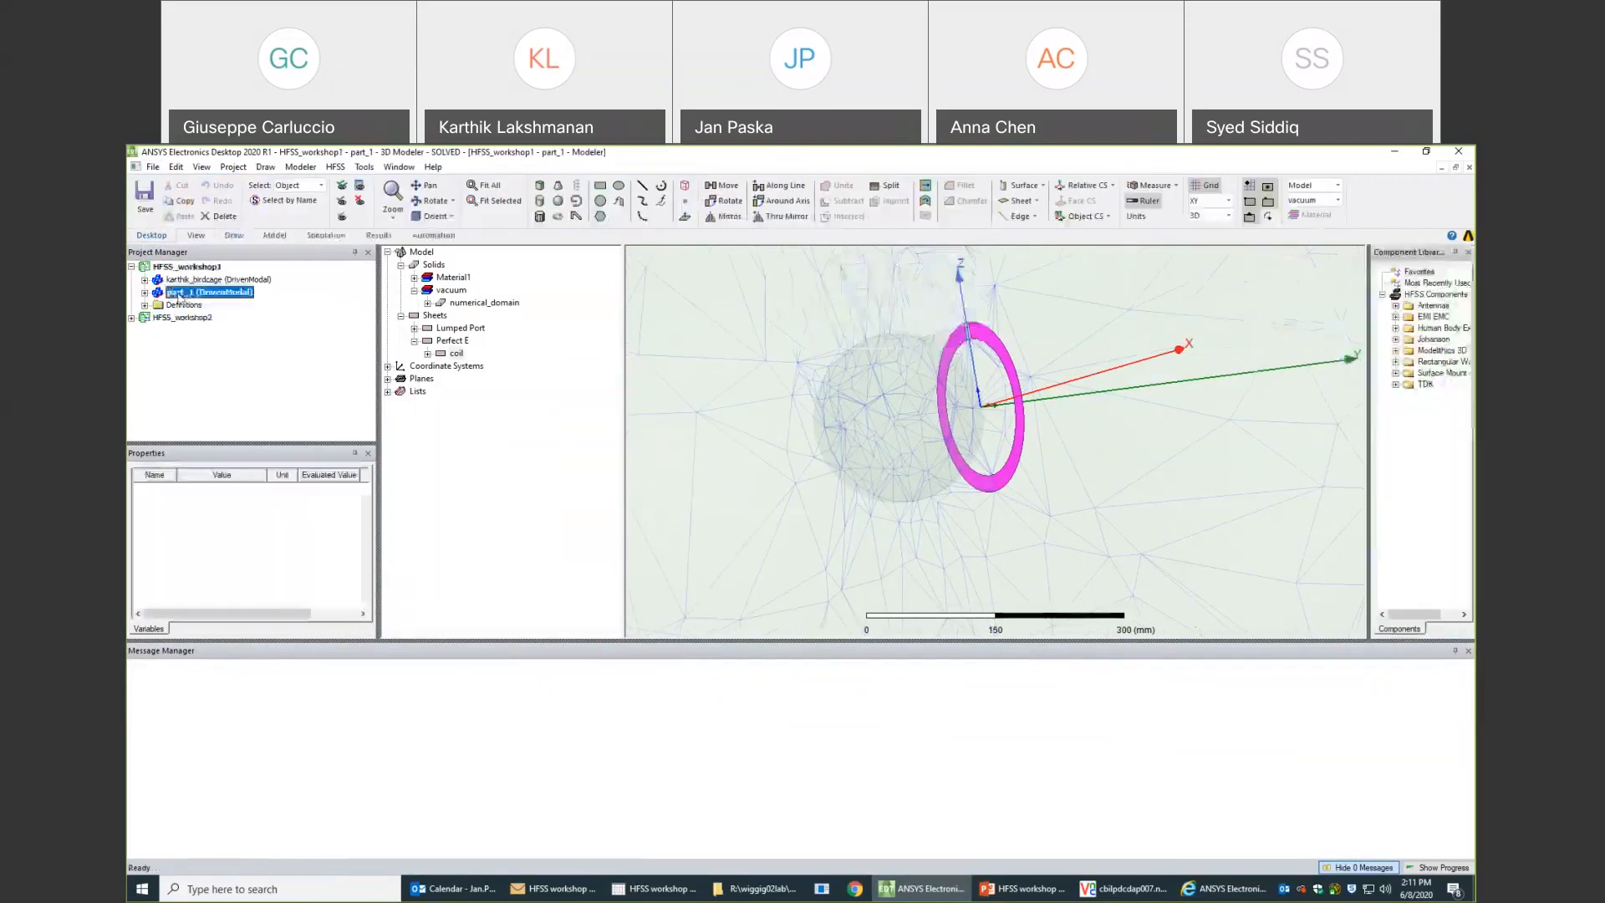
pyautogui.rightClick(180, 296)
pyautogui.click(169, 324)
pyautogui.click(170, 325)
pyautogui.rightClick(170, 323)
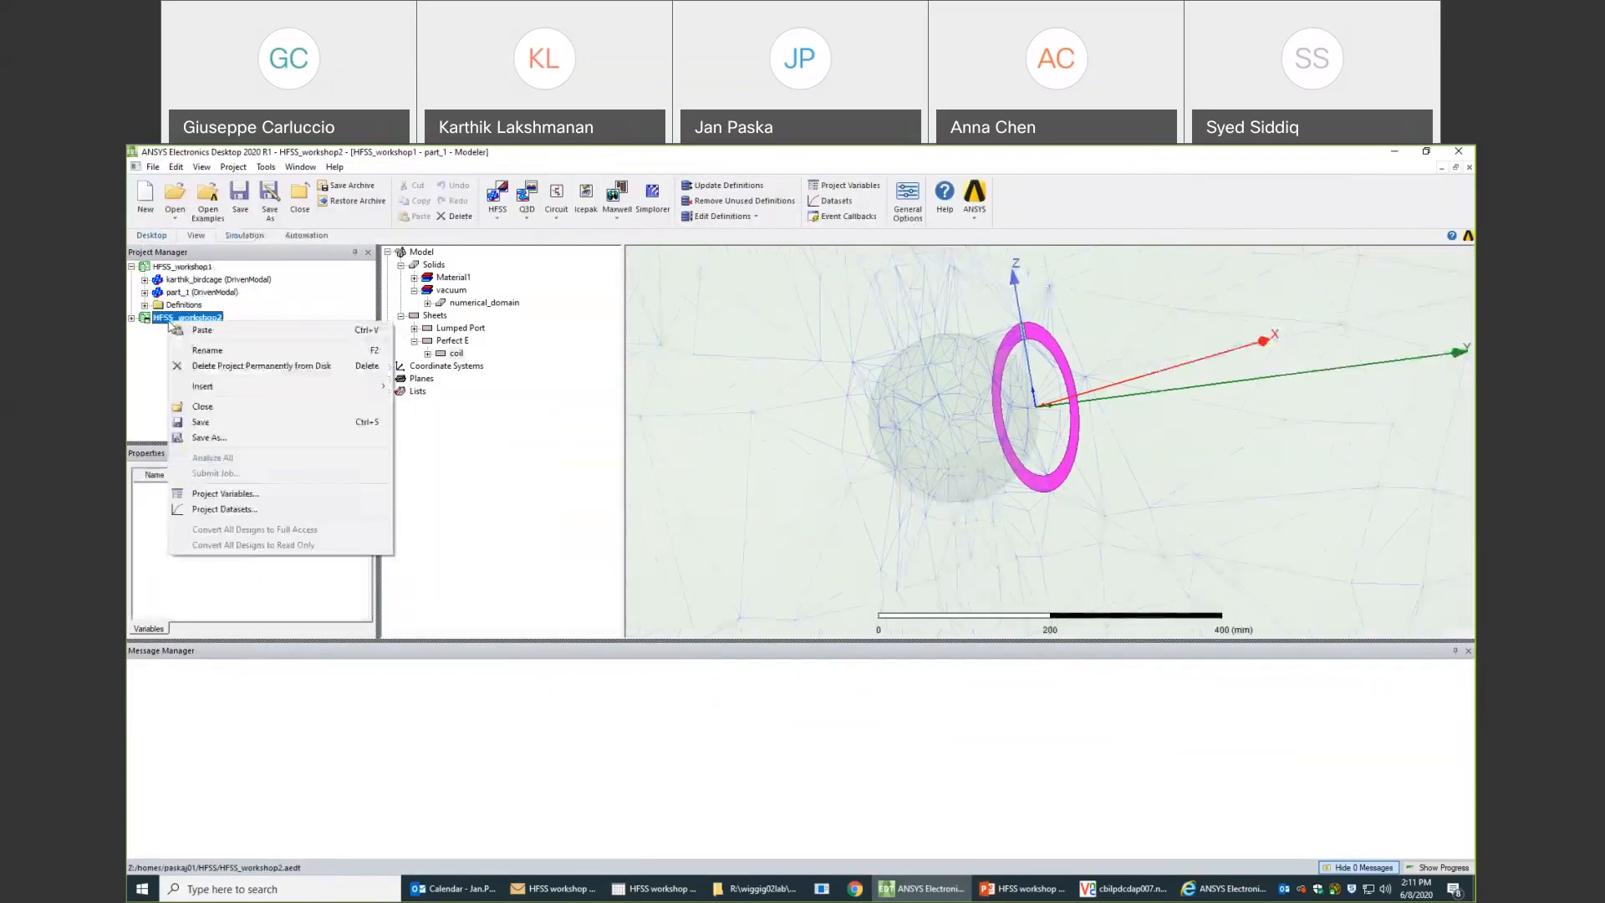
pyautogui.click(199, 347)
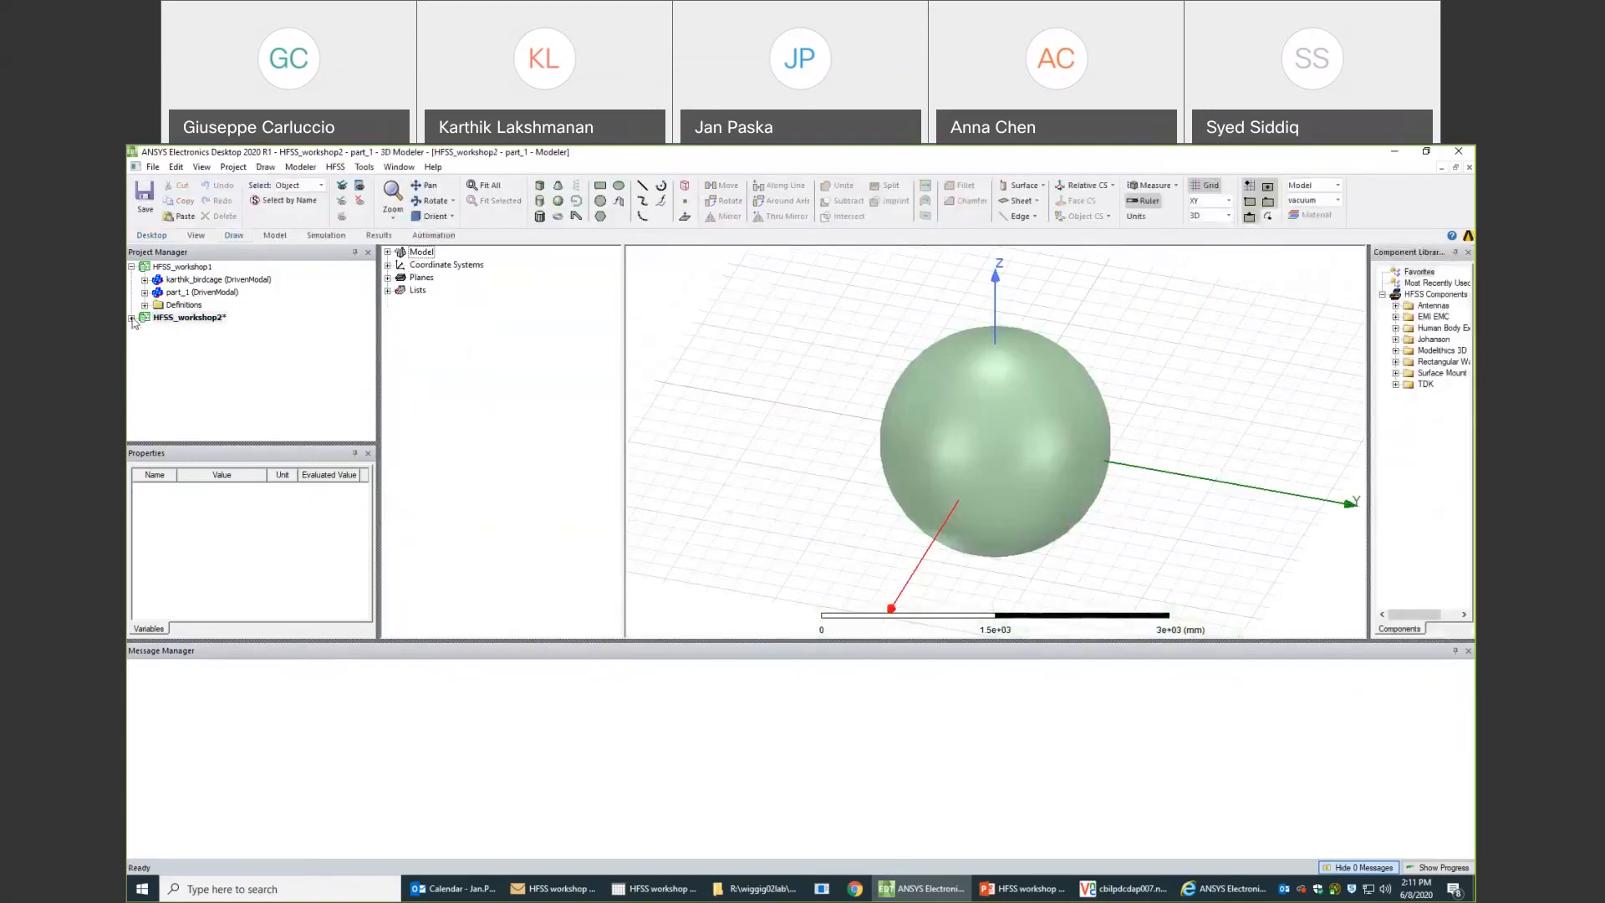
# - Review the frequency, pass count and convergence settings of Setup1 in the copied part_1 design without changing them
pyautogui.click(131, 318)
pyautogui.click(145, 331)
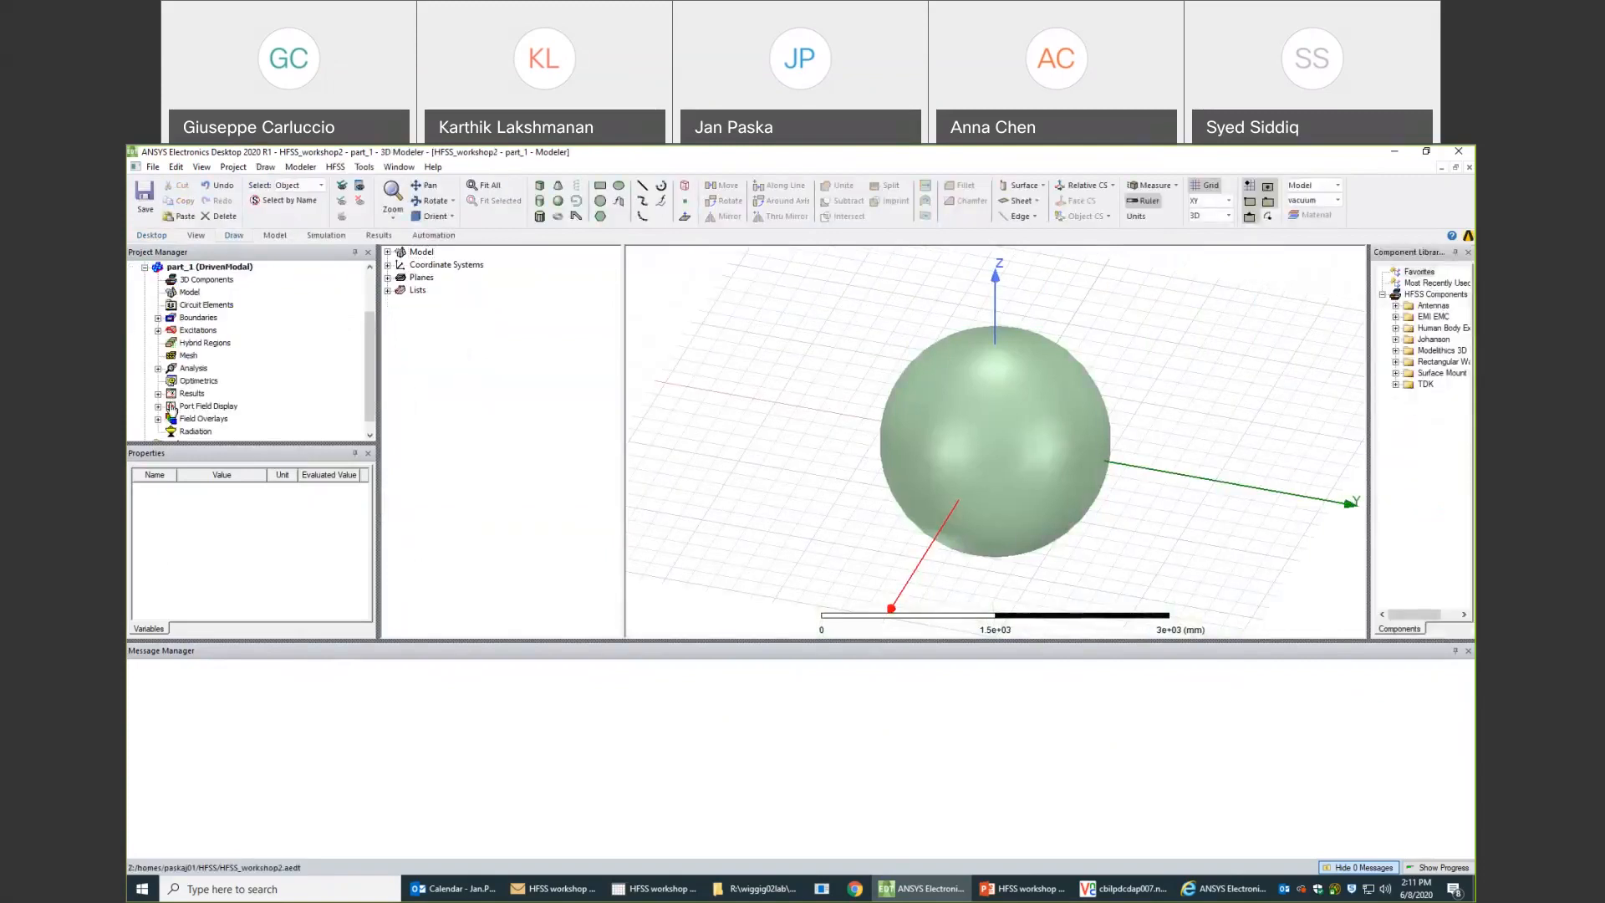
pyautogui.click(158, 369)
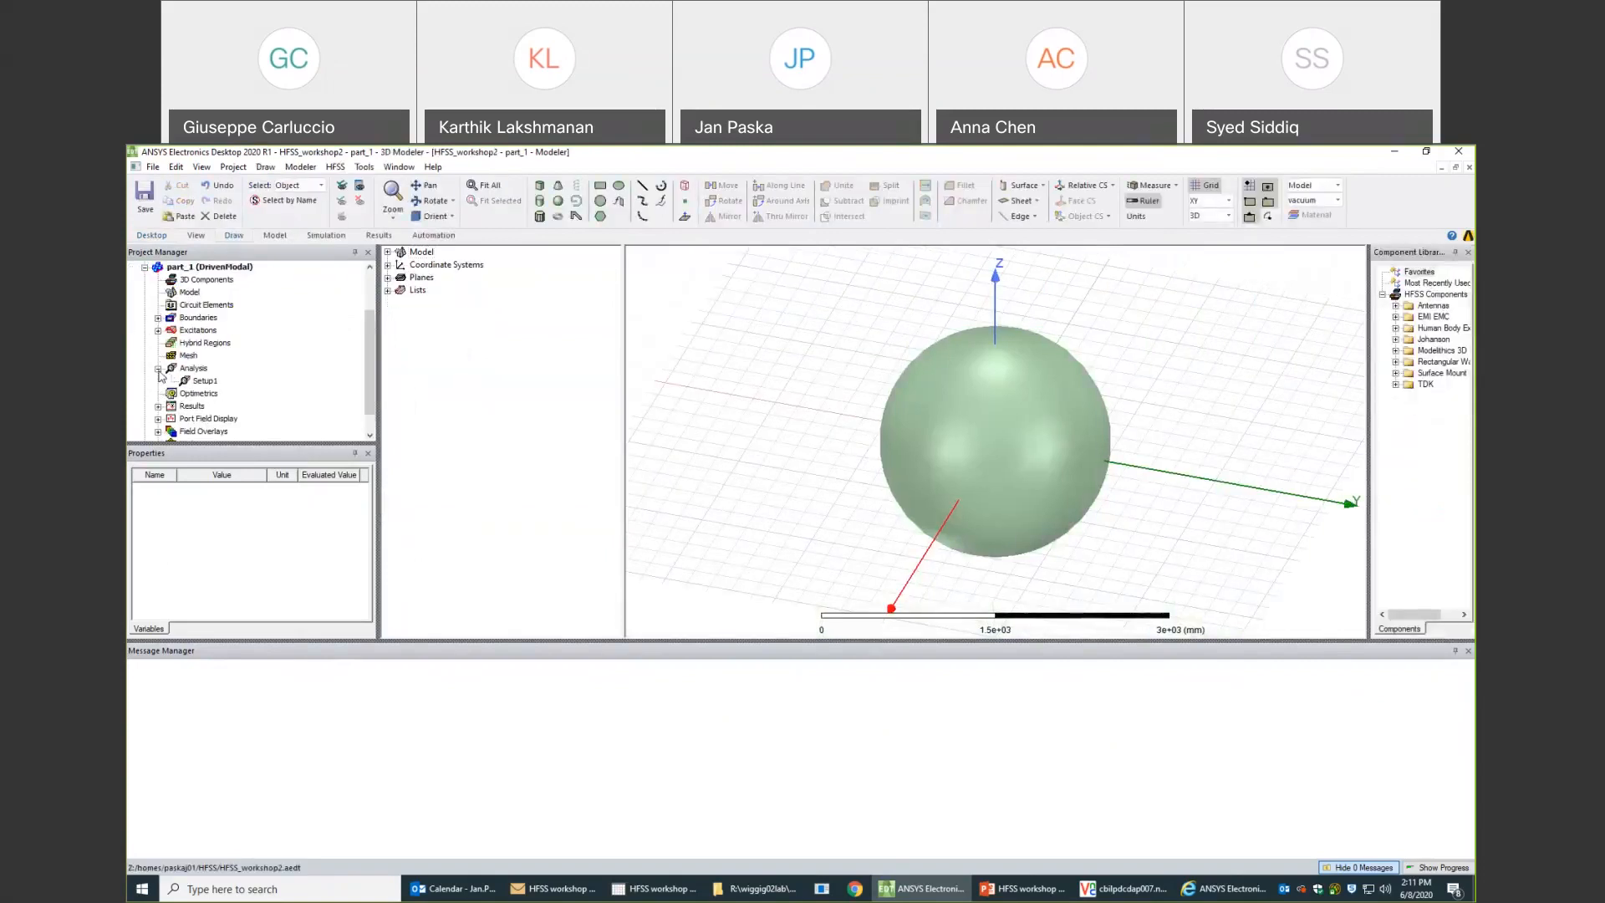
pyautogui.rightClick(204, 386)
pyautogui.click(194, 387)
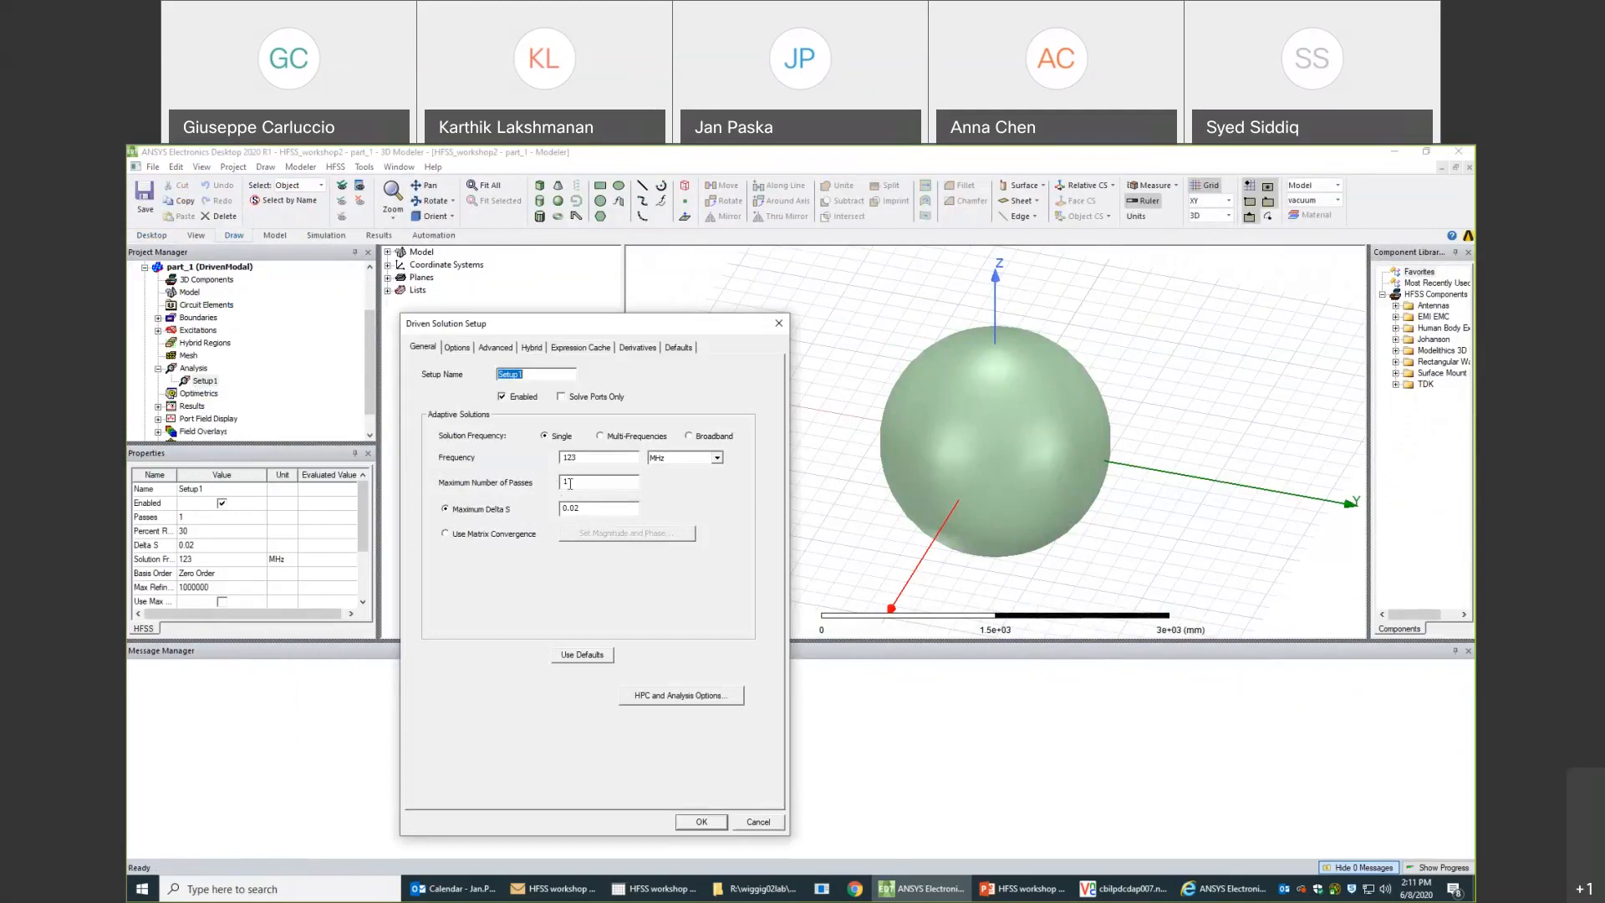
pyautogui.moveTo(577, 483); pyautogui.dragTo(562, 487)
pyautogui.click(758, 823)
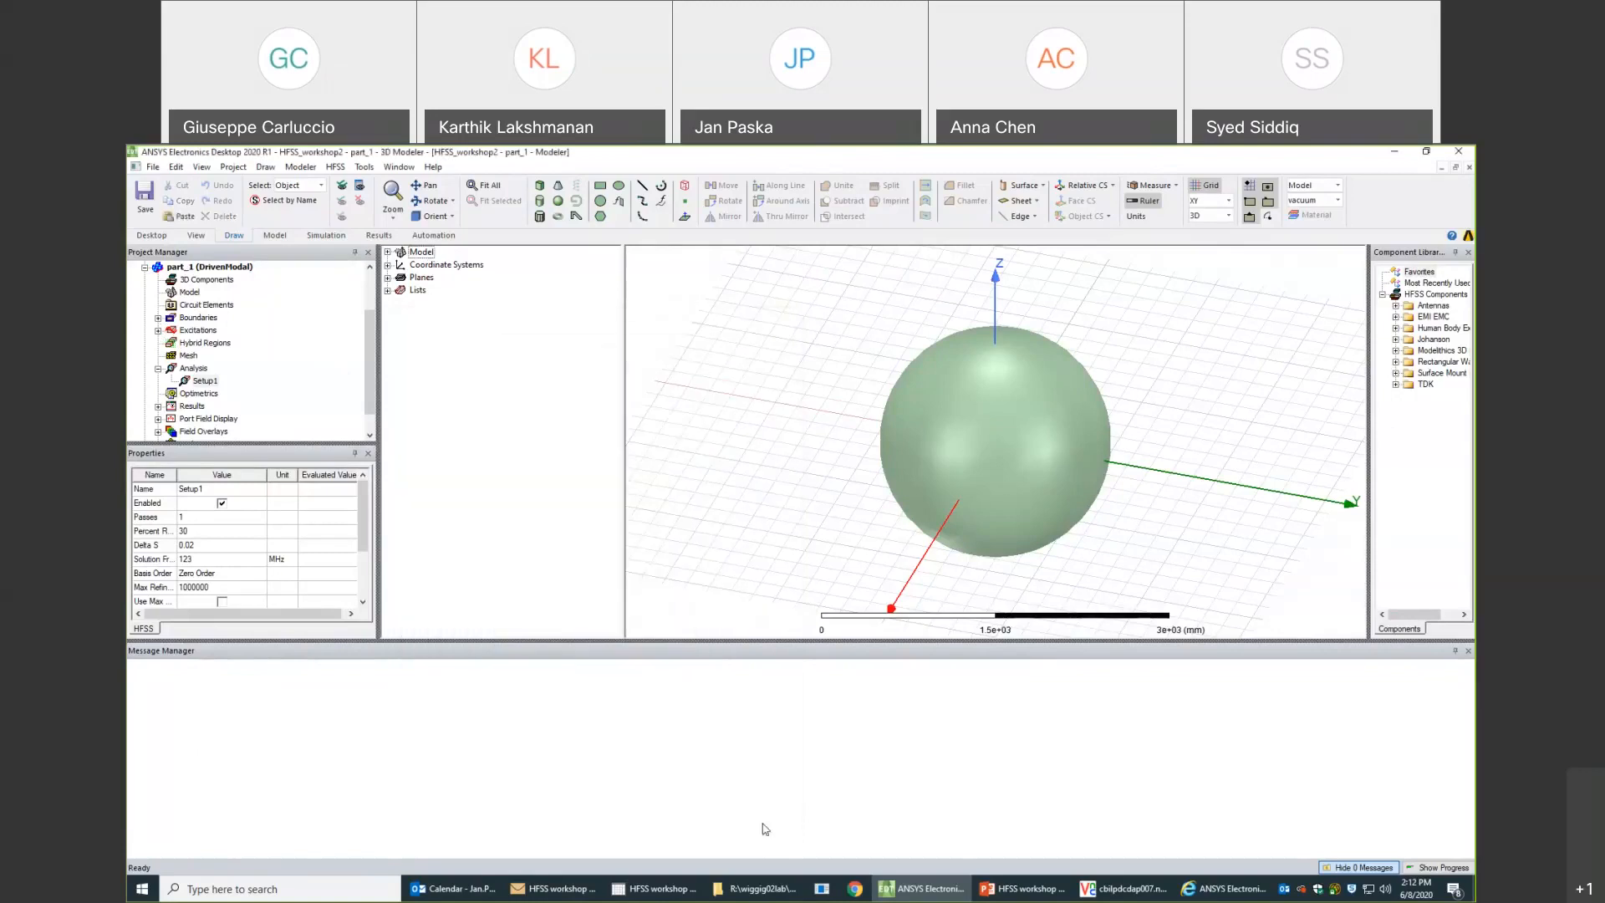
# - Check the impedance settings of lumped port excitation 1 and close them unchanged
pyautogui.click(158, 331)
pyautogui.doubleClick(186, 343)
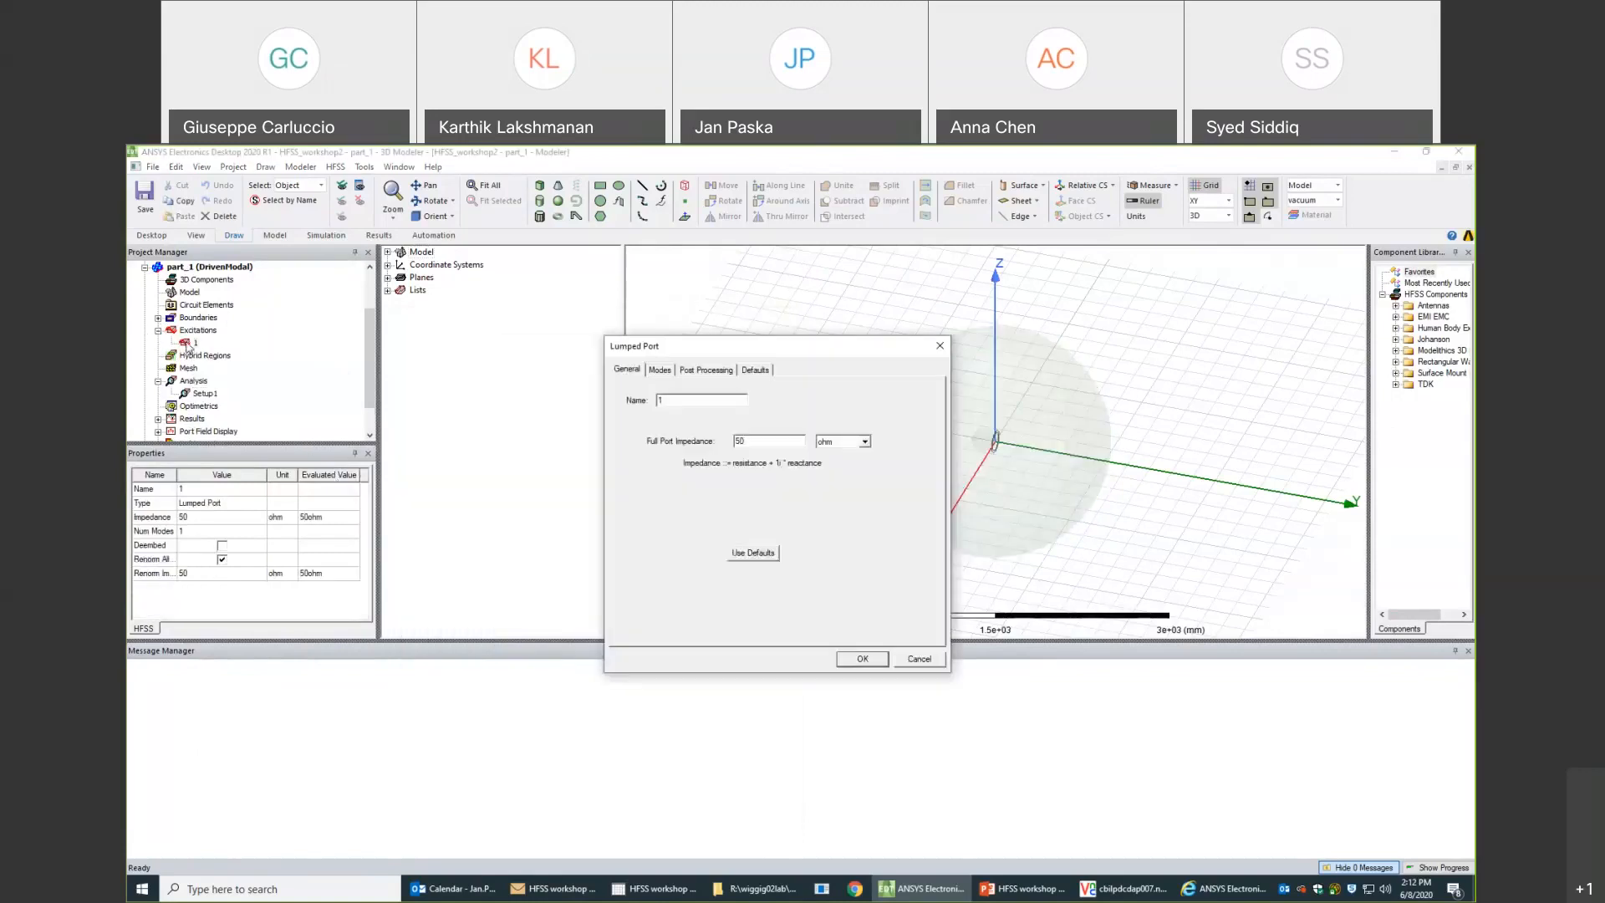
pyautogui.click(918, 660)
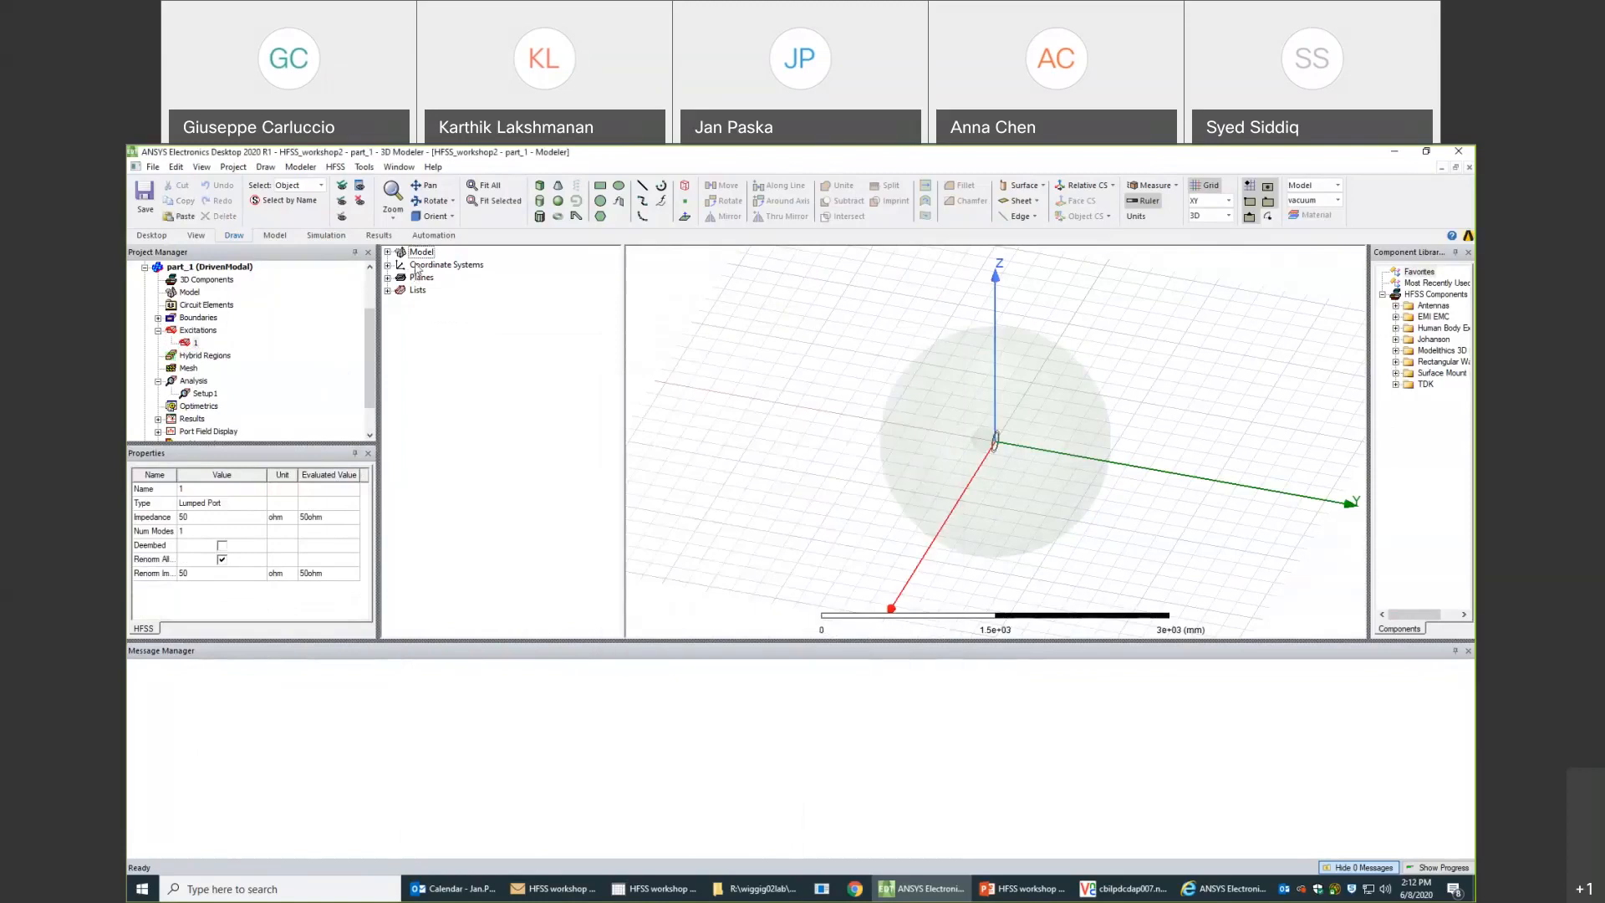
# - Examine the lumped port sheet of the coil up close and its integration line between the conductor ends
pyautogui.click(387, 252)
pyautogui.click(400, 264)
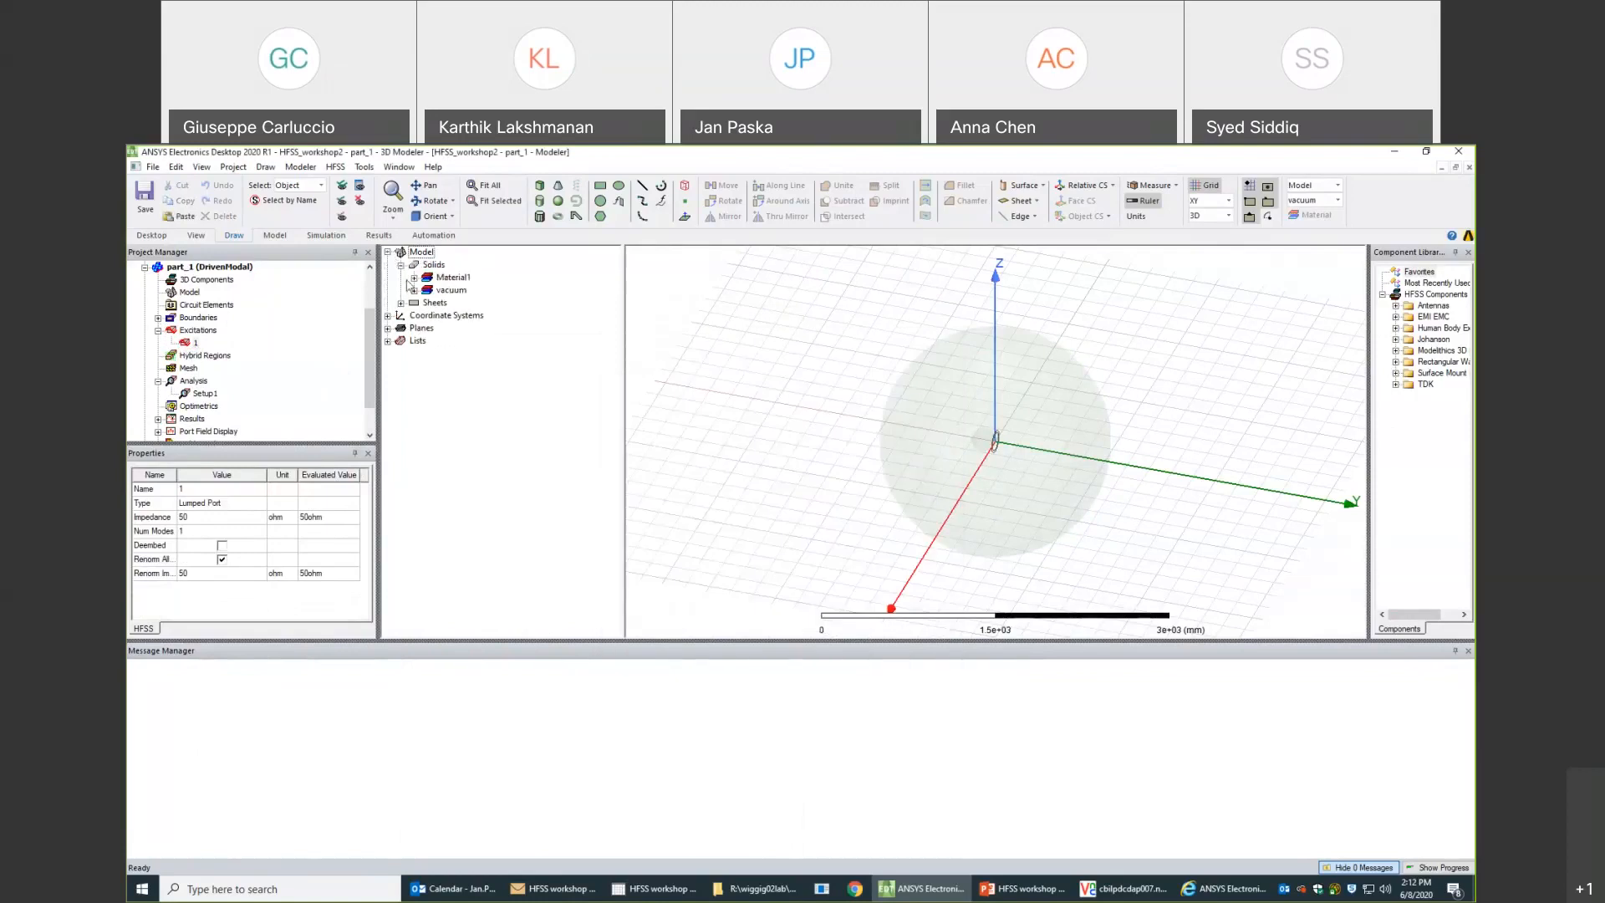
pyautogui.click(400, 303)
pyautogui.click(414, 315)
pyautogui.click(456, 327)
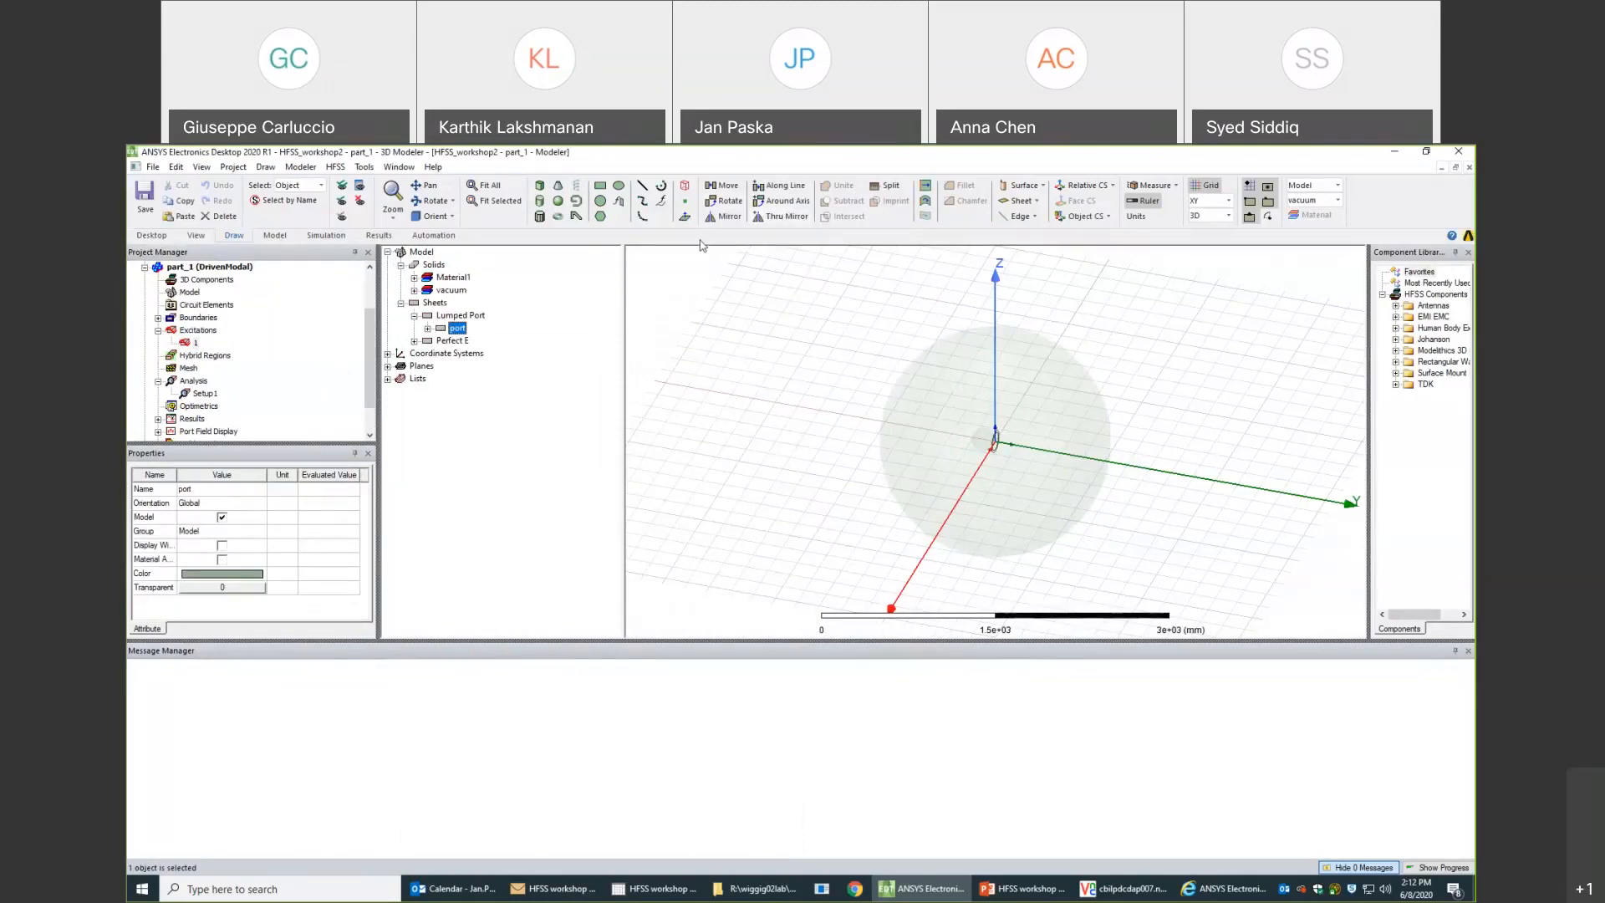
pyautogui.click(488, 203)
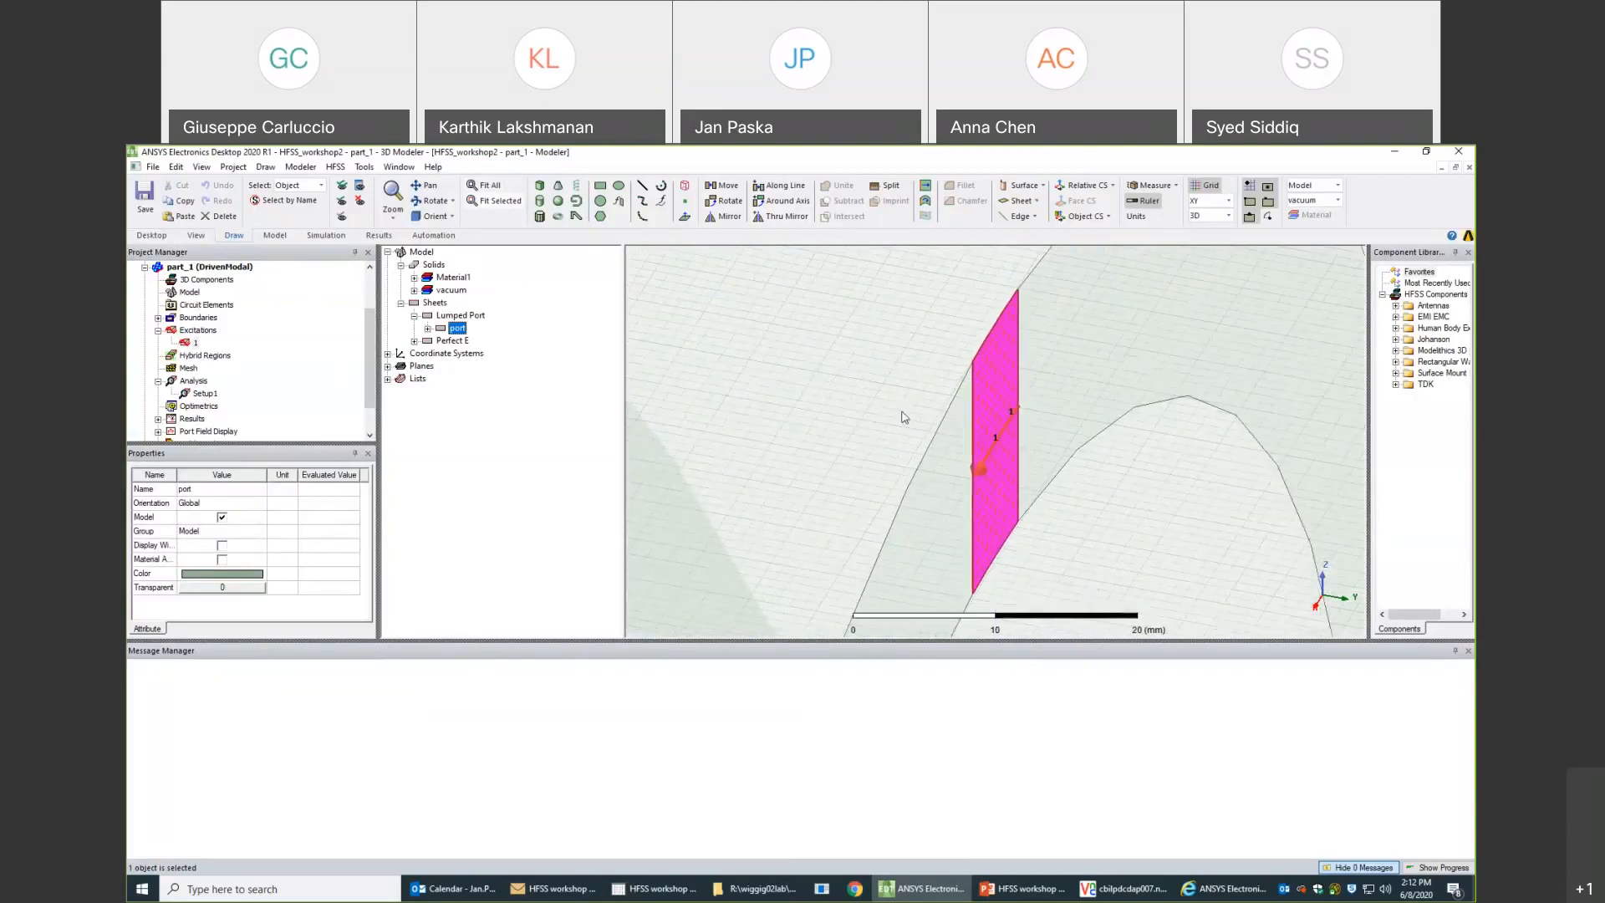
pyautogui.keyDown('alt'); pyautogui.moveTo(884, 440); pyautogui.dragTo(886, 490); pyautogui.keyUp('alt')
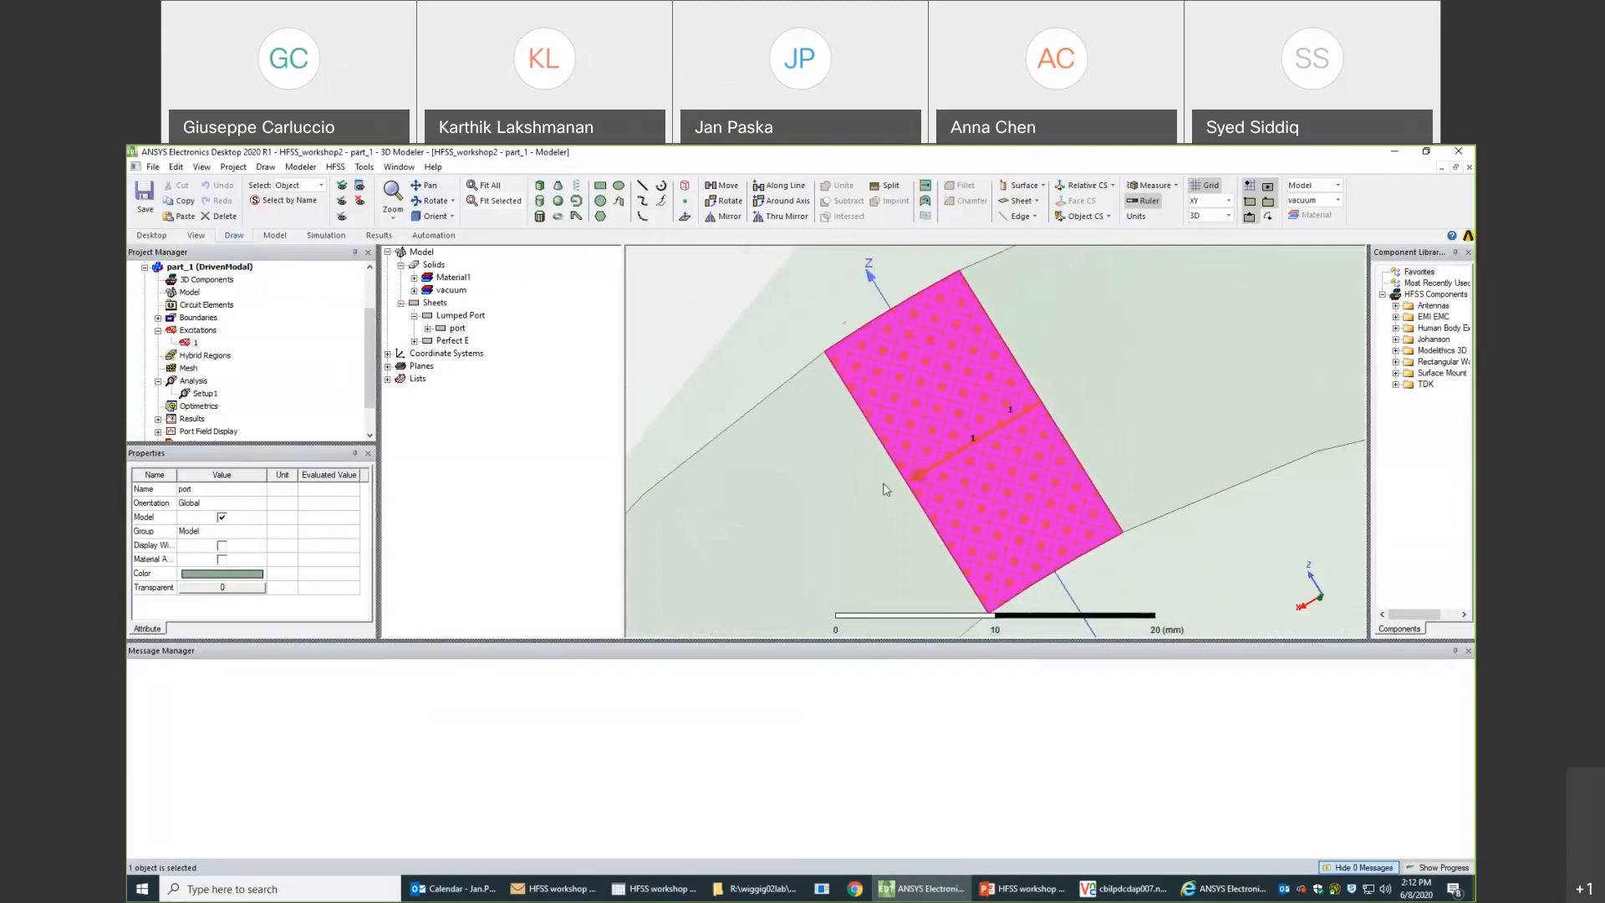
pyautogui.scroll(-2, 886, 490)
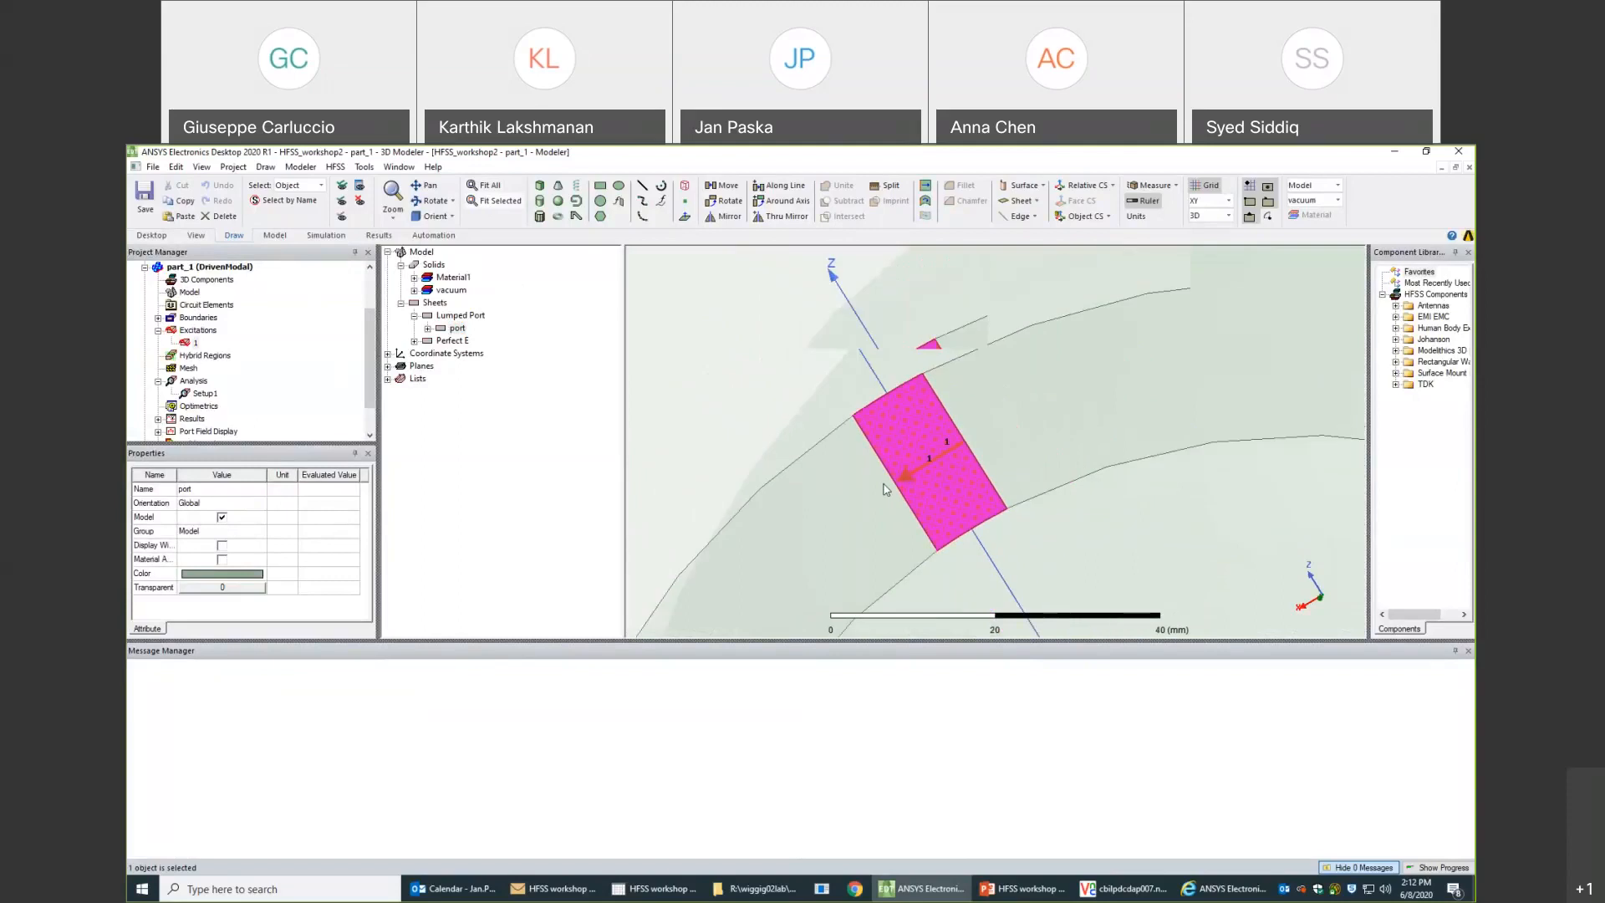
pyautogui.scroll(-1, 886, 490)
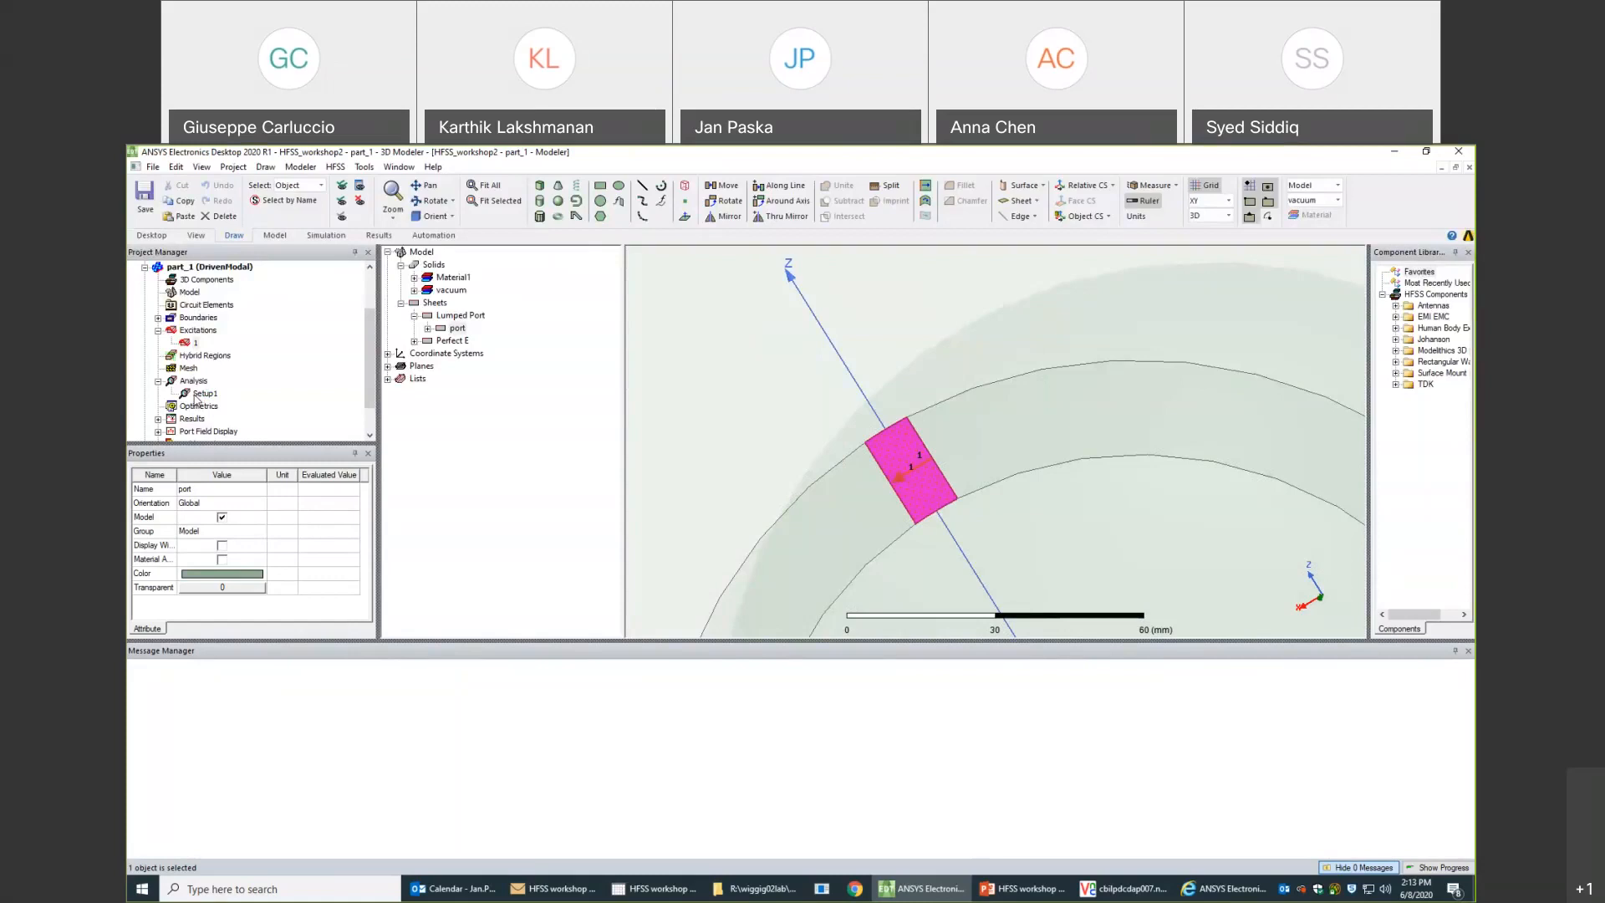
# - Set the Maximum Delta S of Setup1 to 0.01
pyautogui.doubleClick(200, 395)
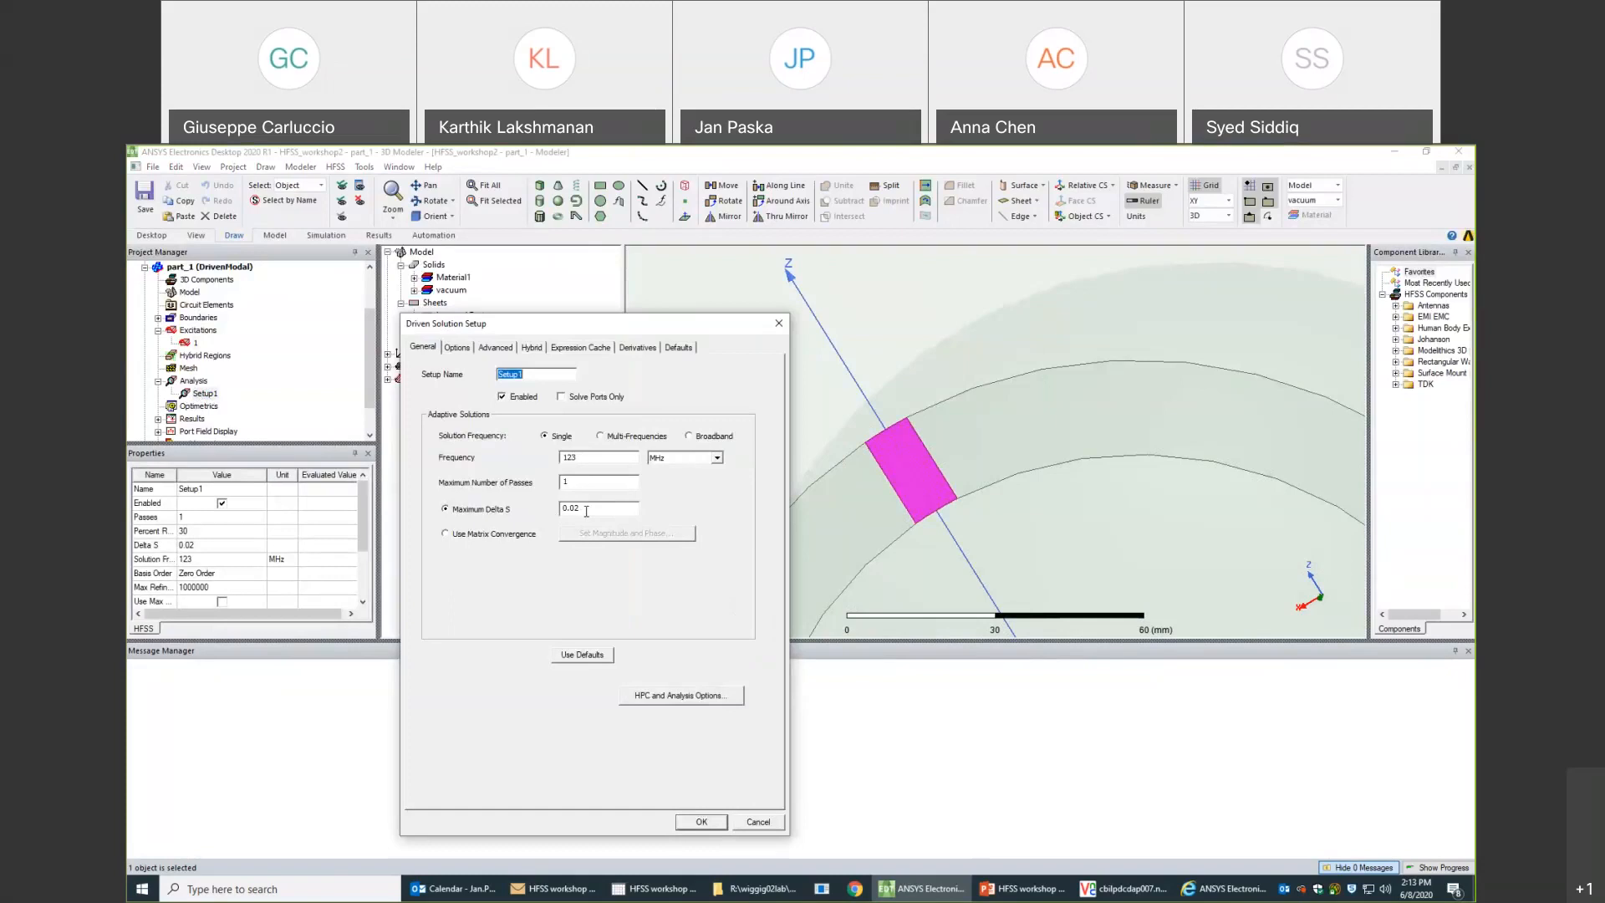
pyautogui.click(631, 509)
# - Add dB(S(1,1)) from the last adaptive solution as a calculation in Setup1's expression cache
pyautogui.click(494, 349)
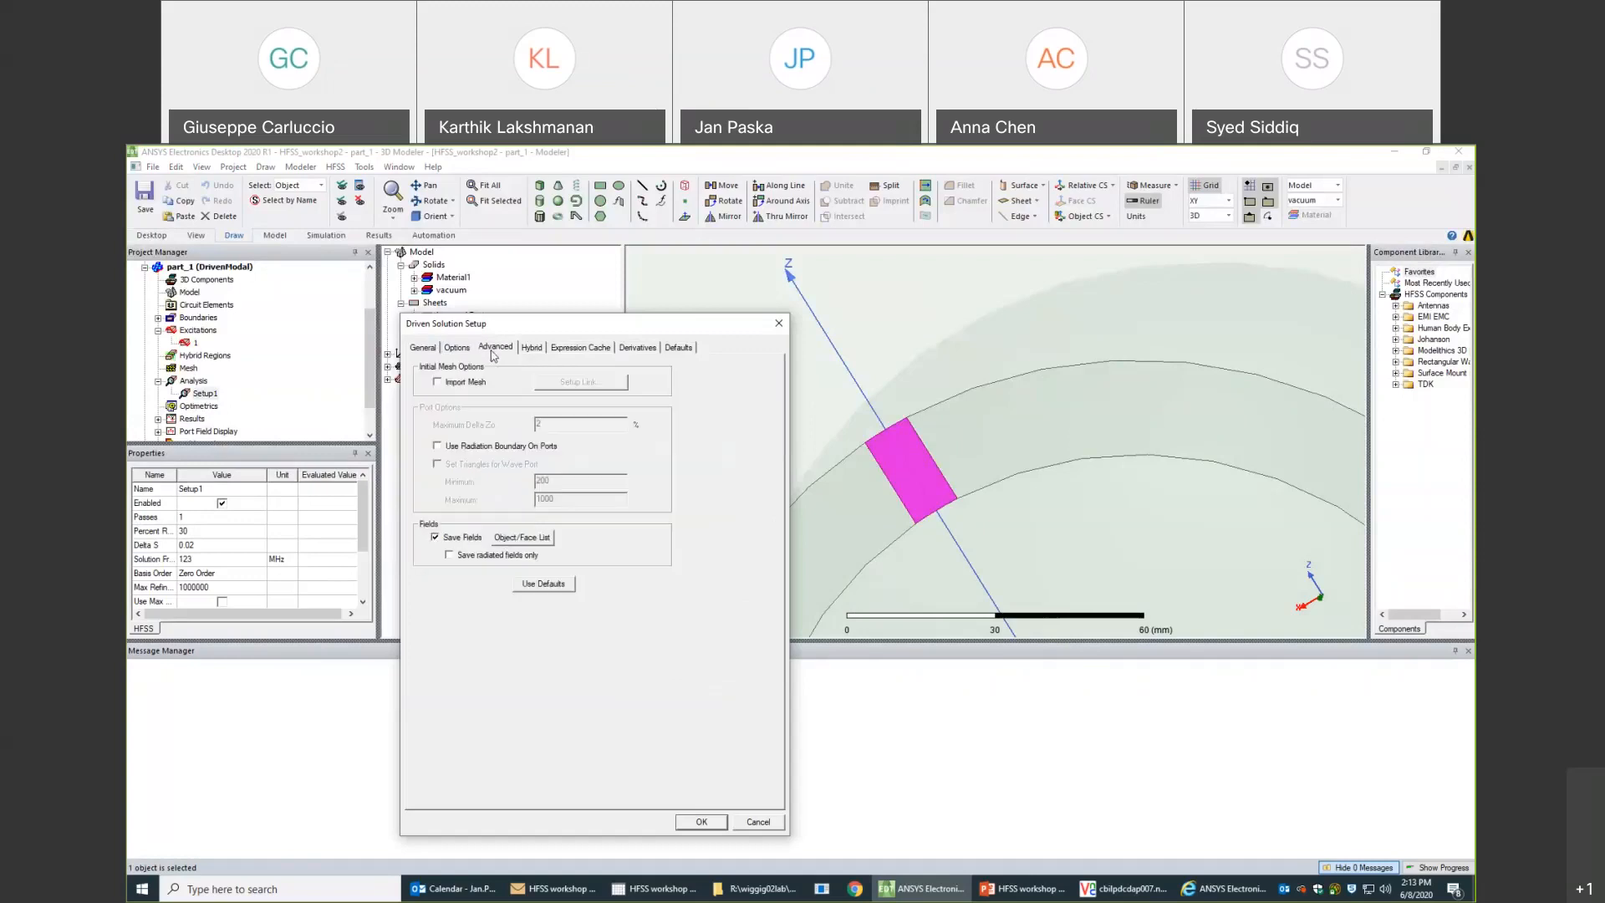
pyautogui.click(533, 348)
pyautogui.click(571, 348)
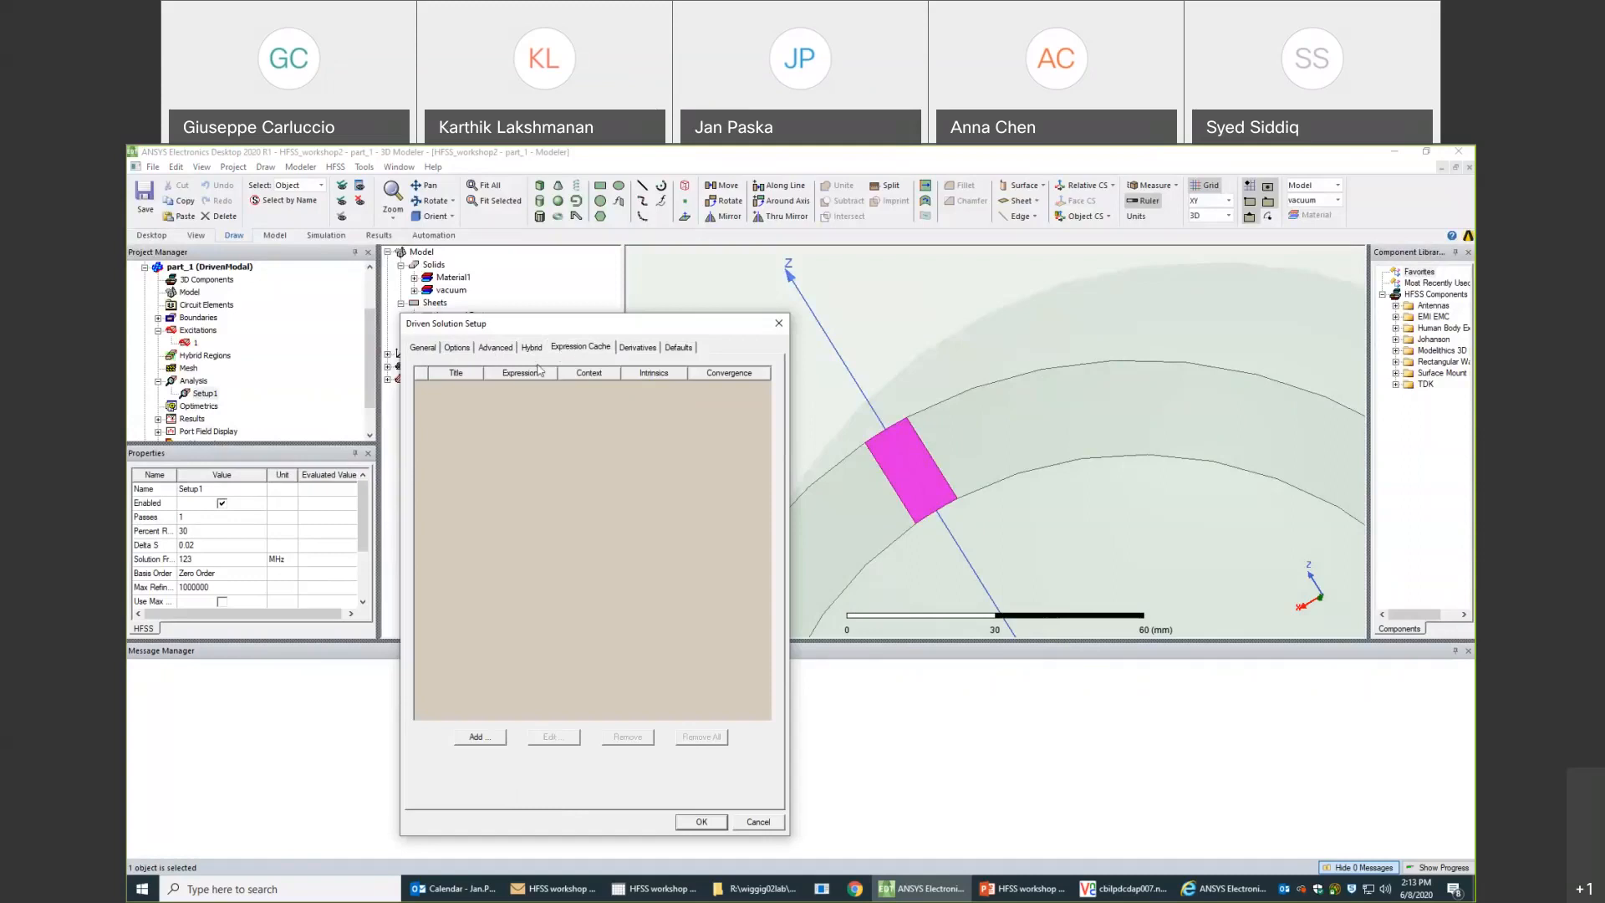
pyautogui.click(478, 737)
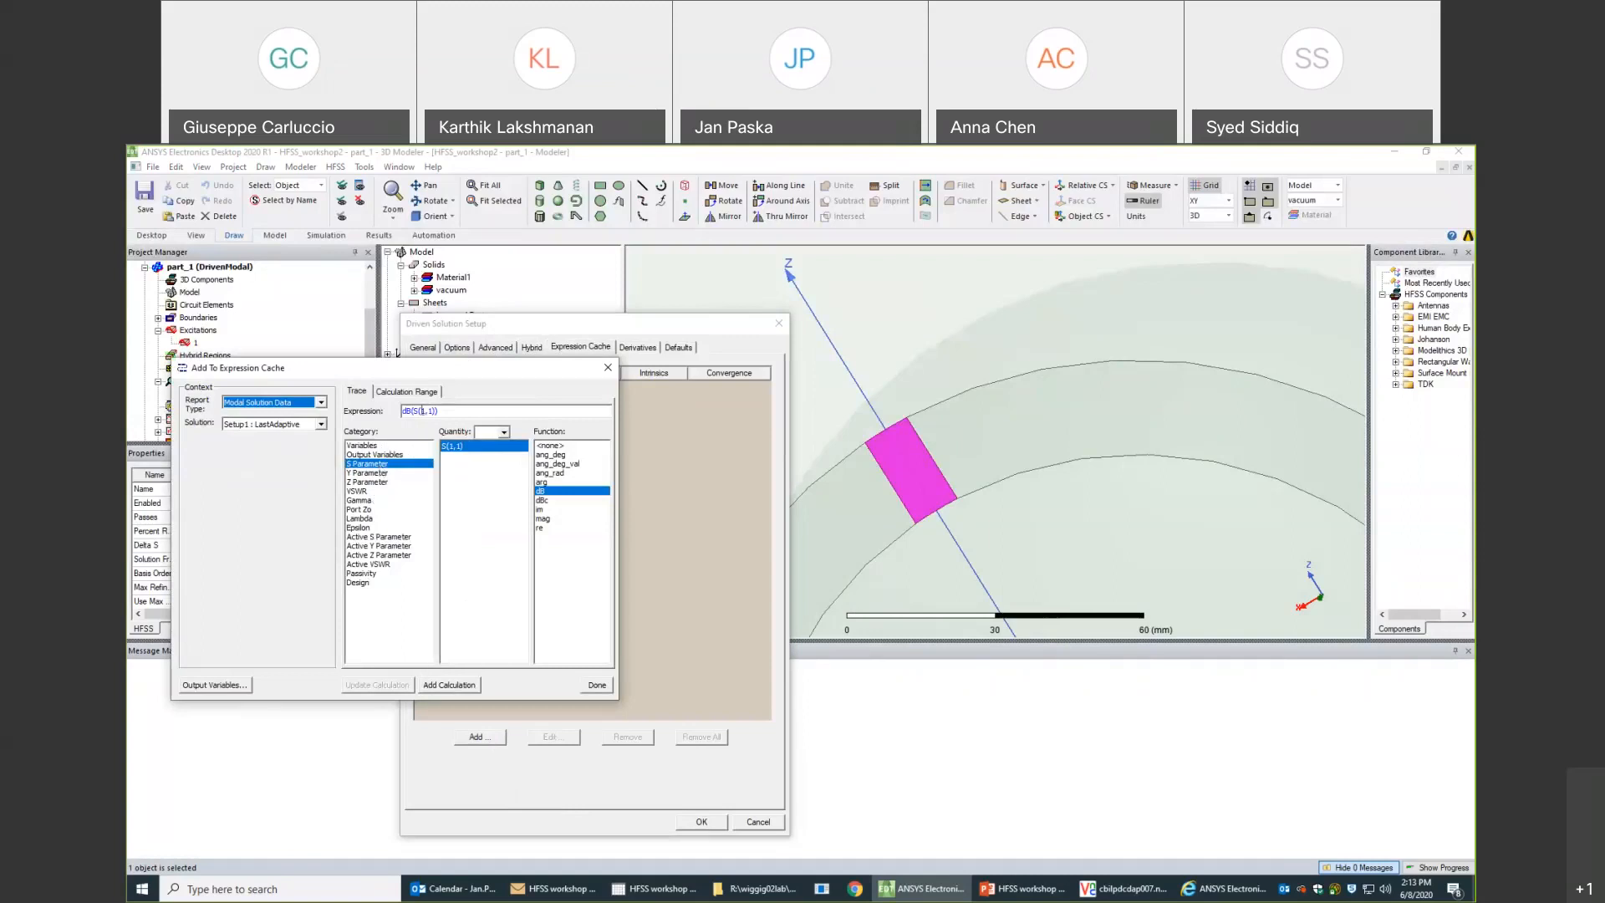
pyautogui.moveTo(411, 371); pyautogui.dragTo(977, 404)
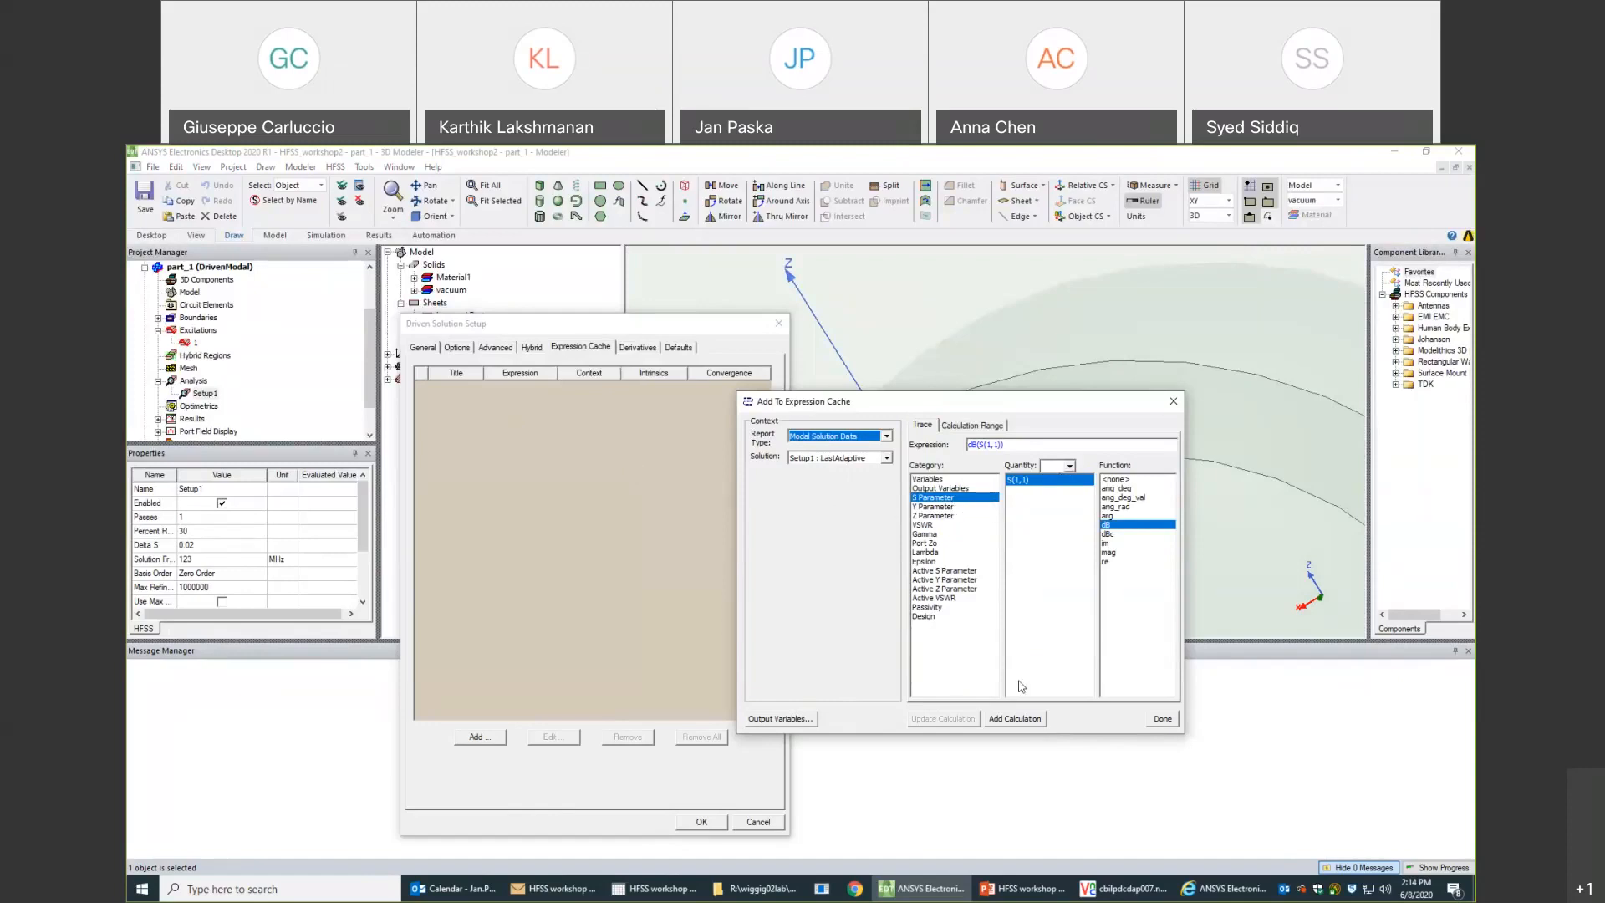
pyautogui.click(1020, 719)
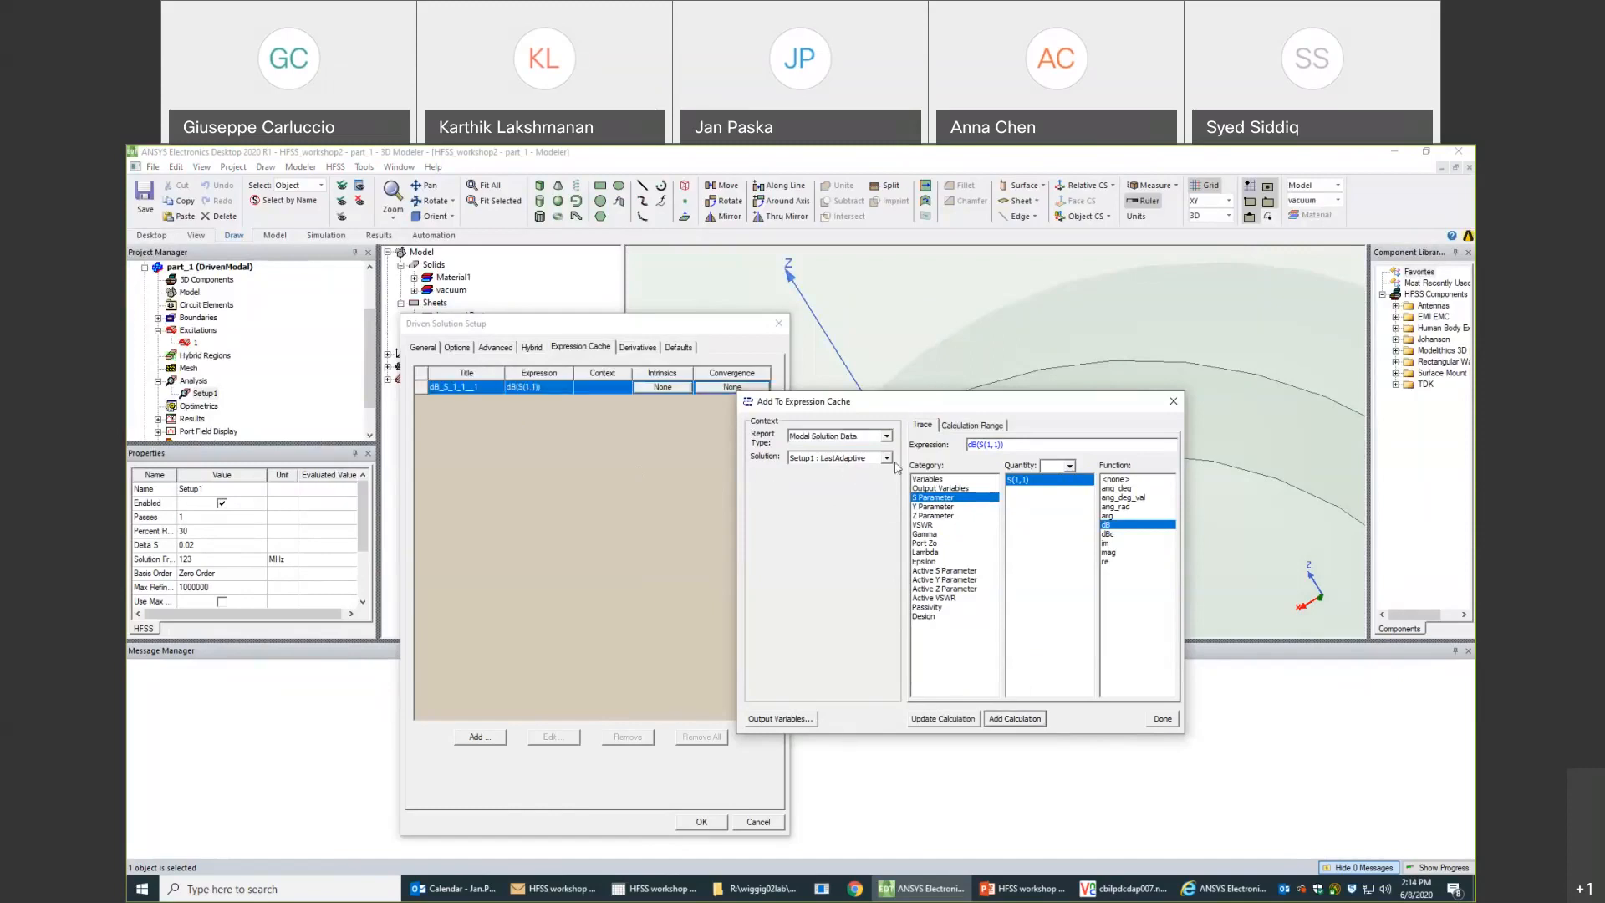
# - Add S(1,1) with no function applied to Setup1's expression cache and accept the setup
pyautogui.click(1112, 543)
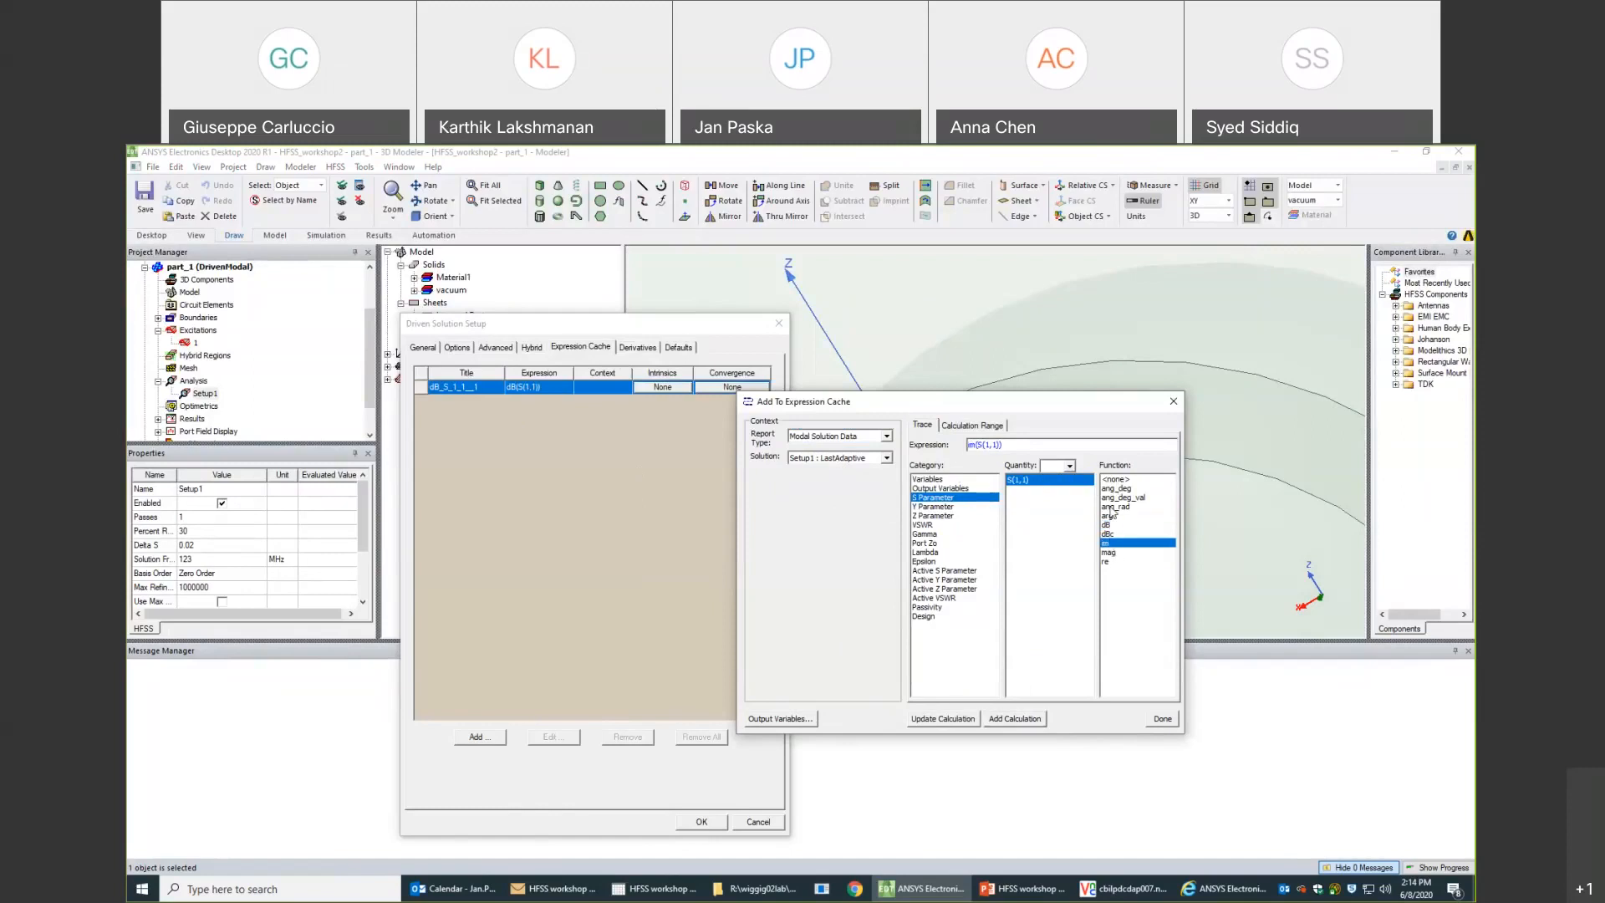
pyautogui.click(1119, 479)
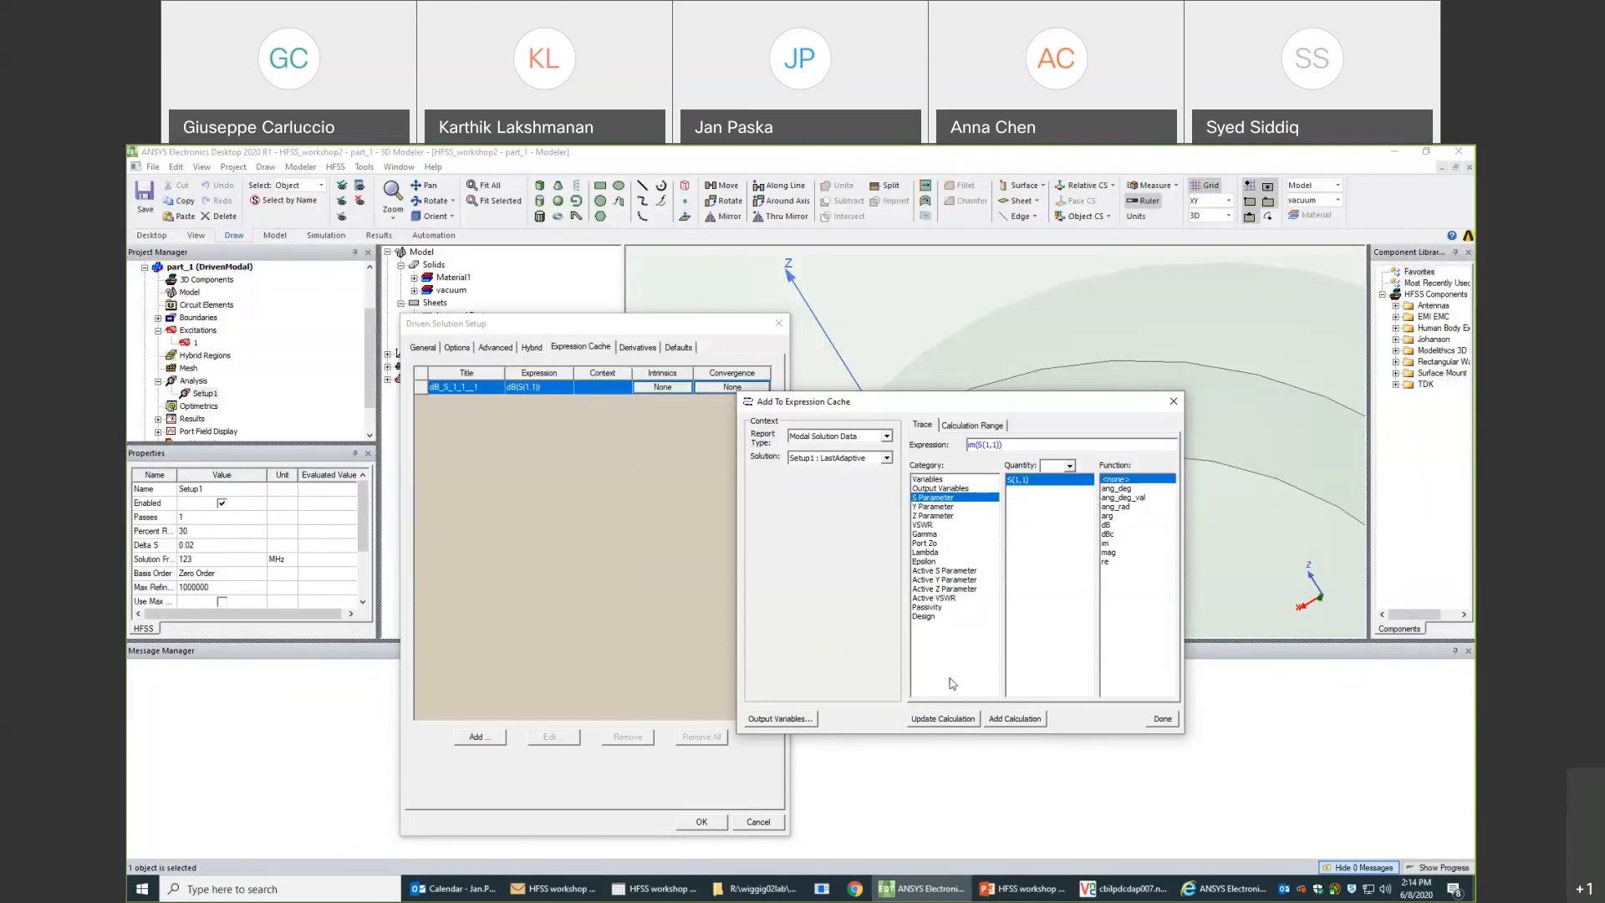
pyautogui.click(807, 720)
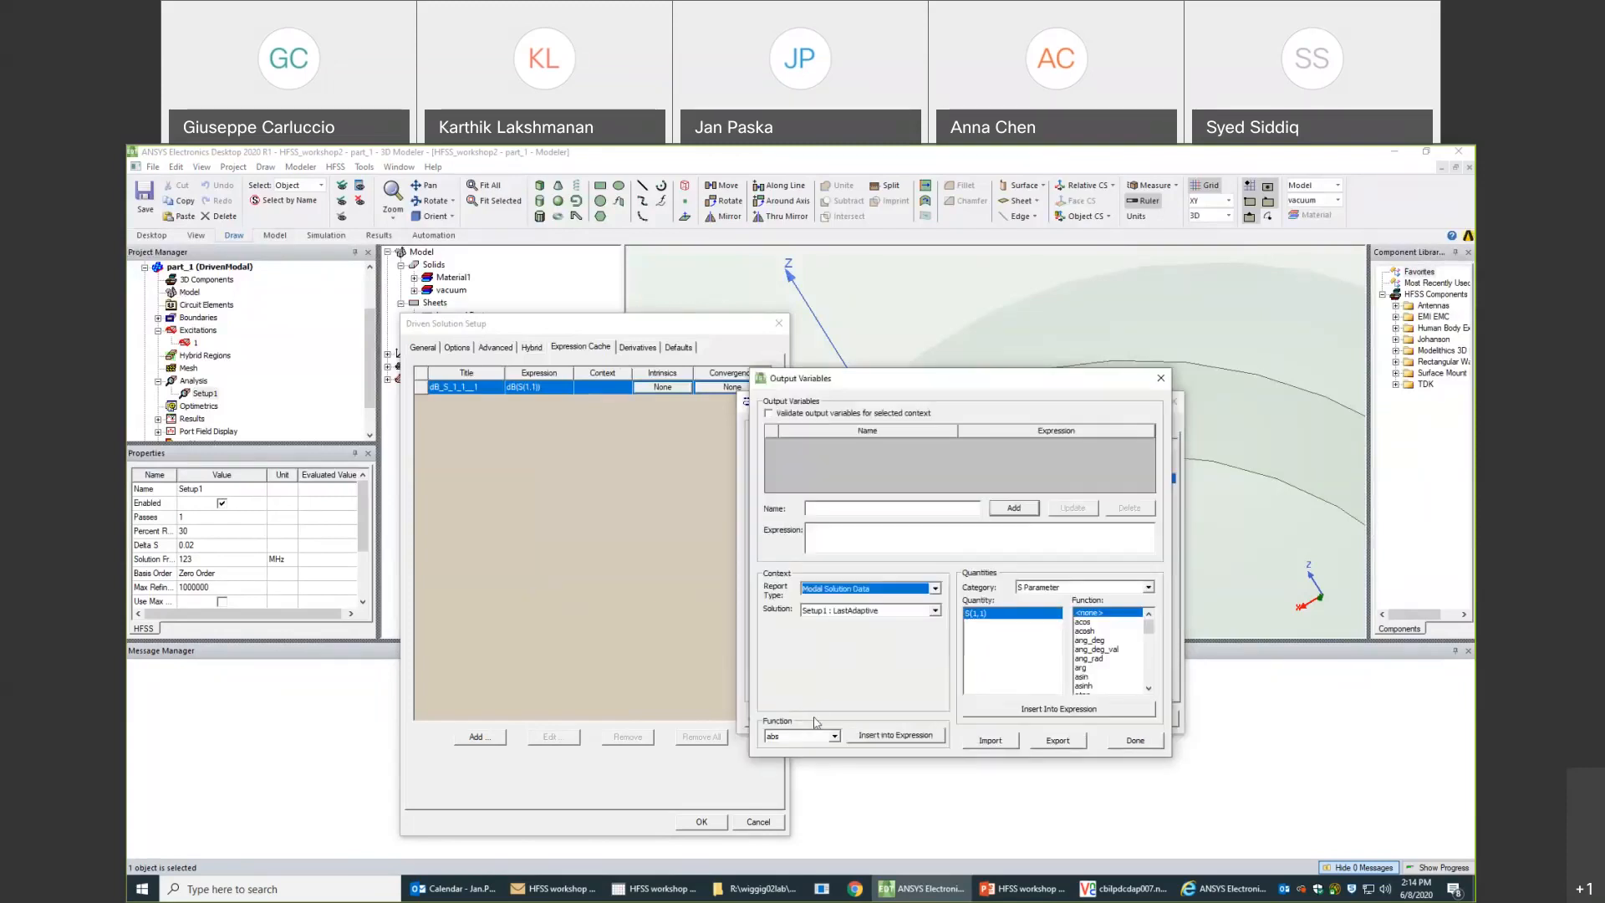
pyautogui.click(1124, 739)
pyautogui.click(1026, 722)
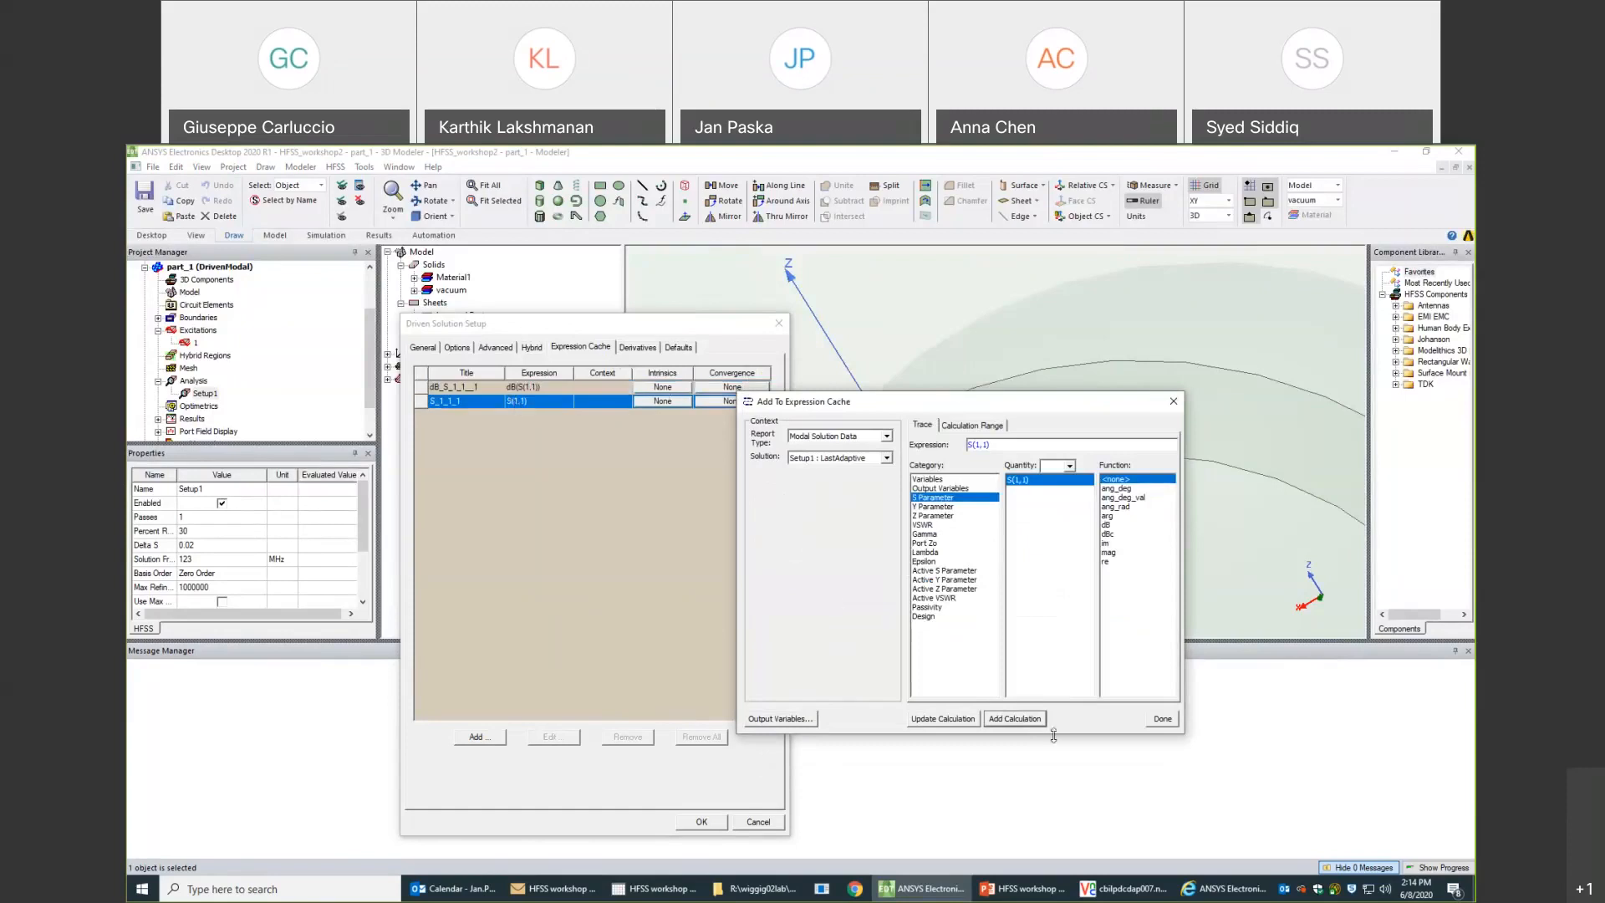
pyautogui.click(1161, 721)
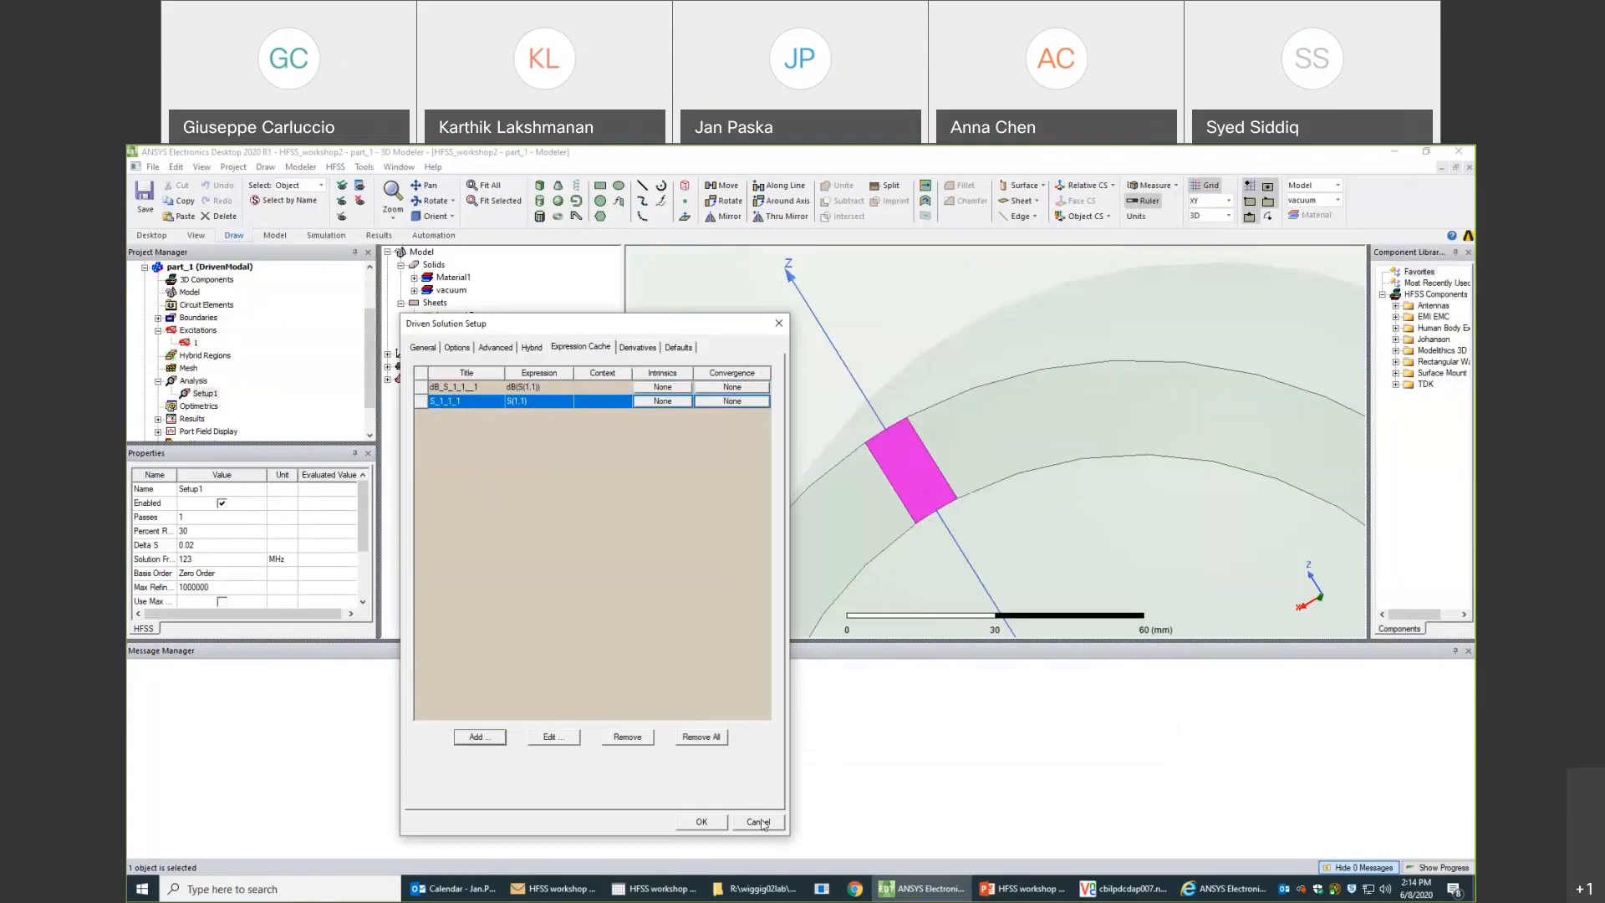
pyautogui.click(701, 821)
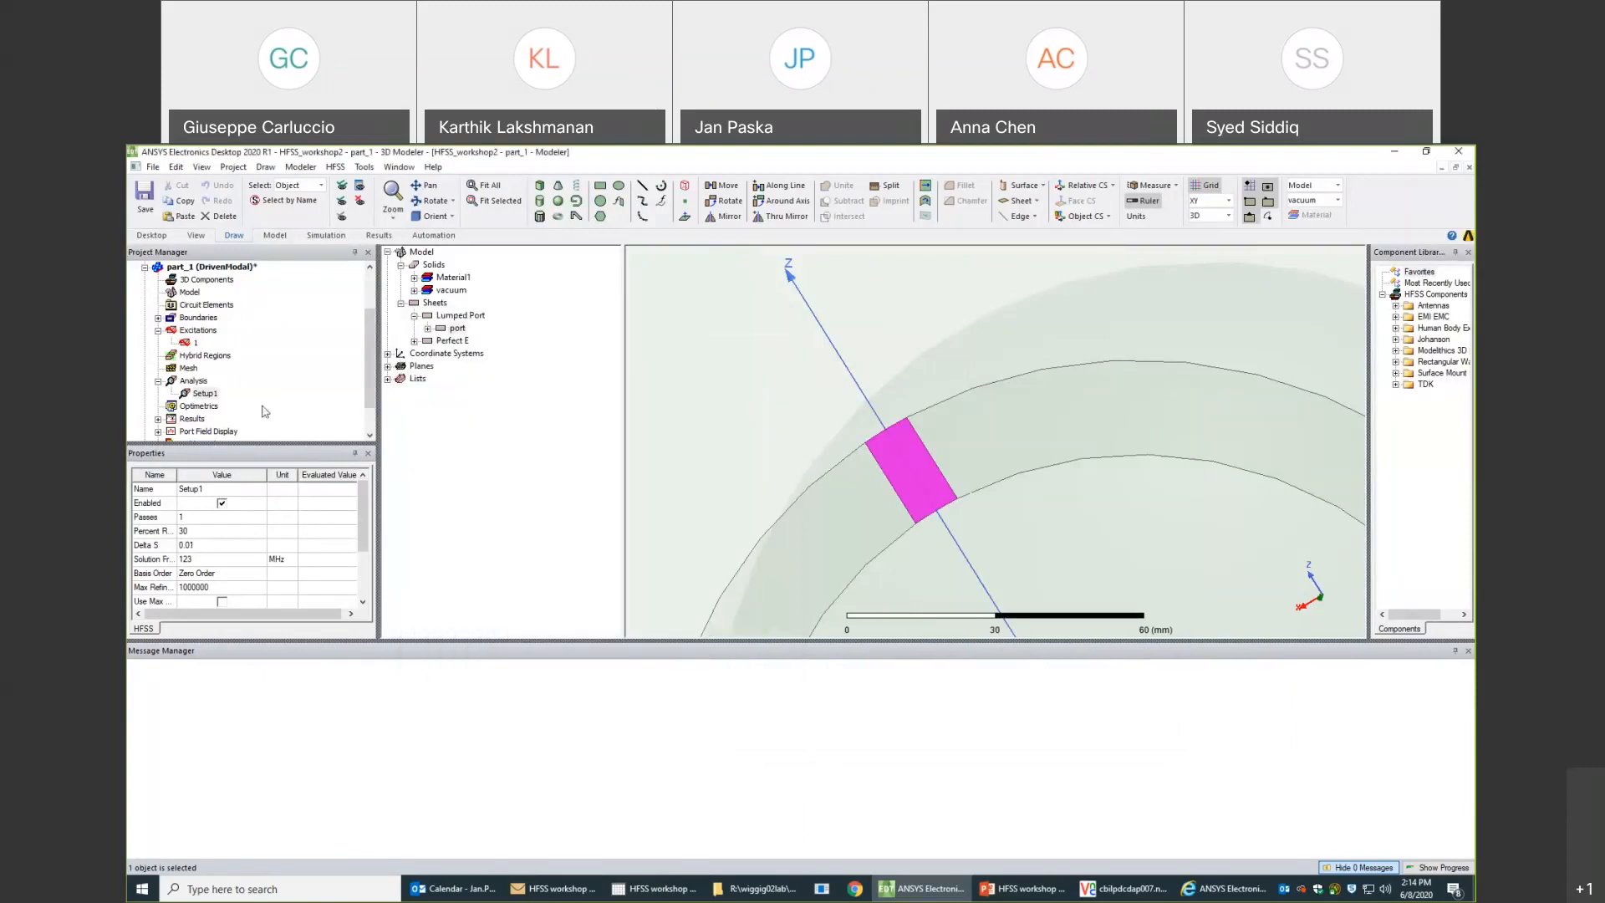
# - Set Setup1's maximum number of passes to 6, check its refinement and basis function options, and accept the setup
pyautogui.doubleClick(204, 392)
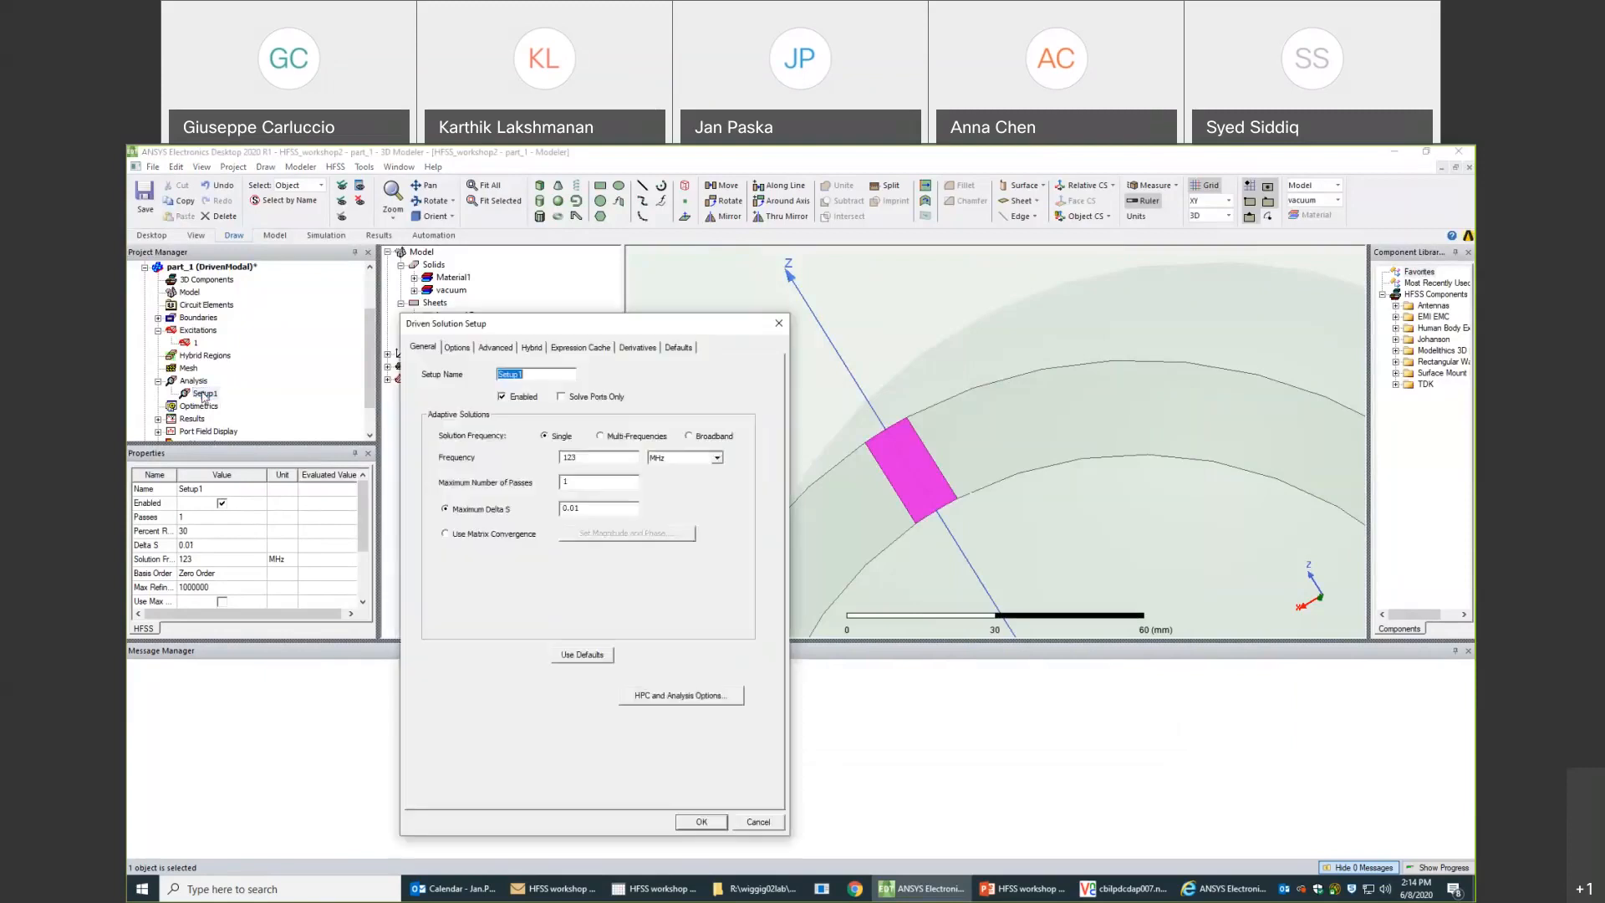
pyautogui.click(583, 457)
pyautogui.doubleClick(571, 481)
pyautogui.click(459, 351)
pyautogui.click(425, 350)
pyautogui.click(457, 348)
pyautogui.click(430, 352)
pyautogui.click(460, 349)
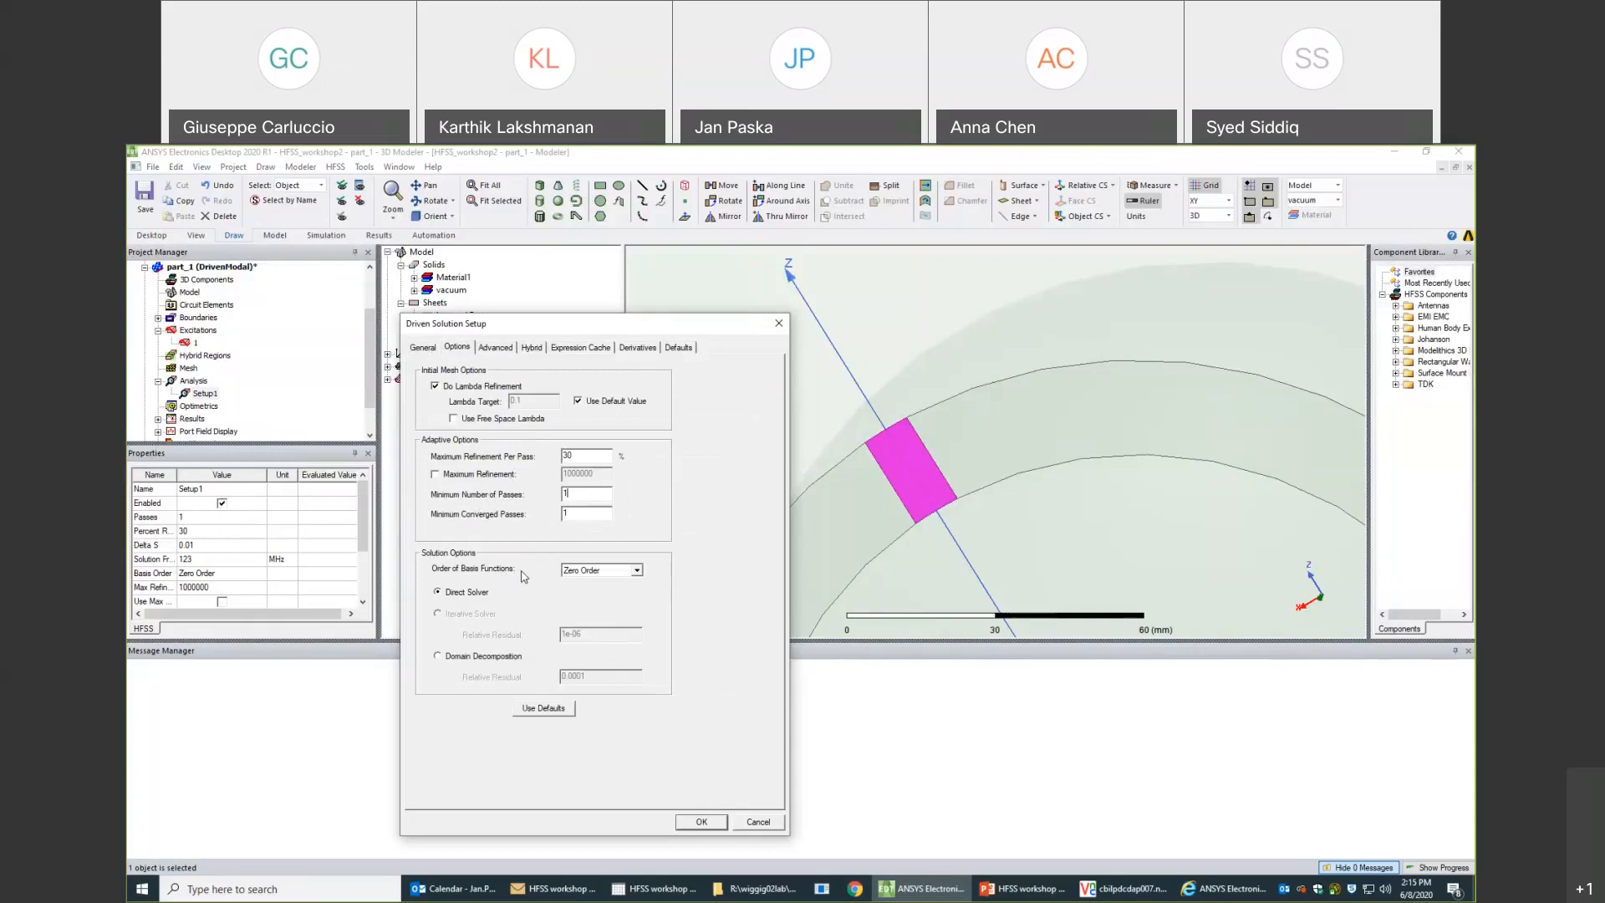
pyautogui.click(701, 823)
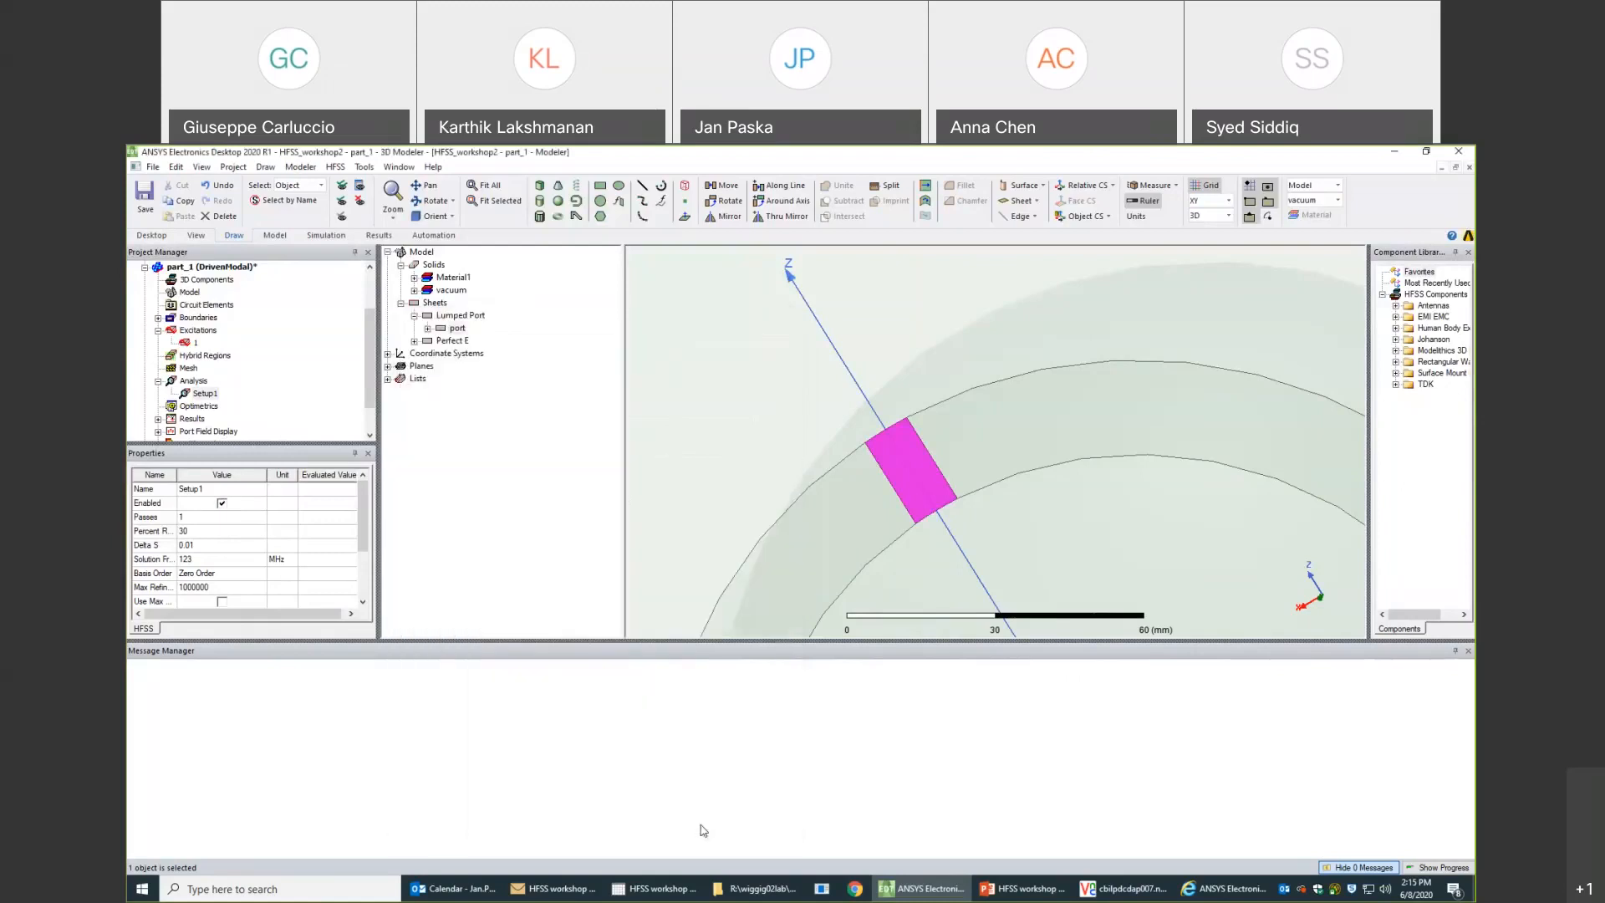
# - Rename the part_1 design in HFSS_workshop2 as "0th order"
pyautogui.rightClick(186, 268)
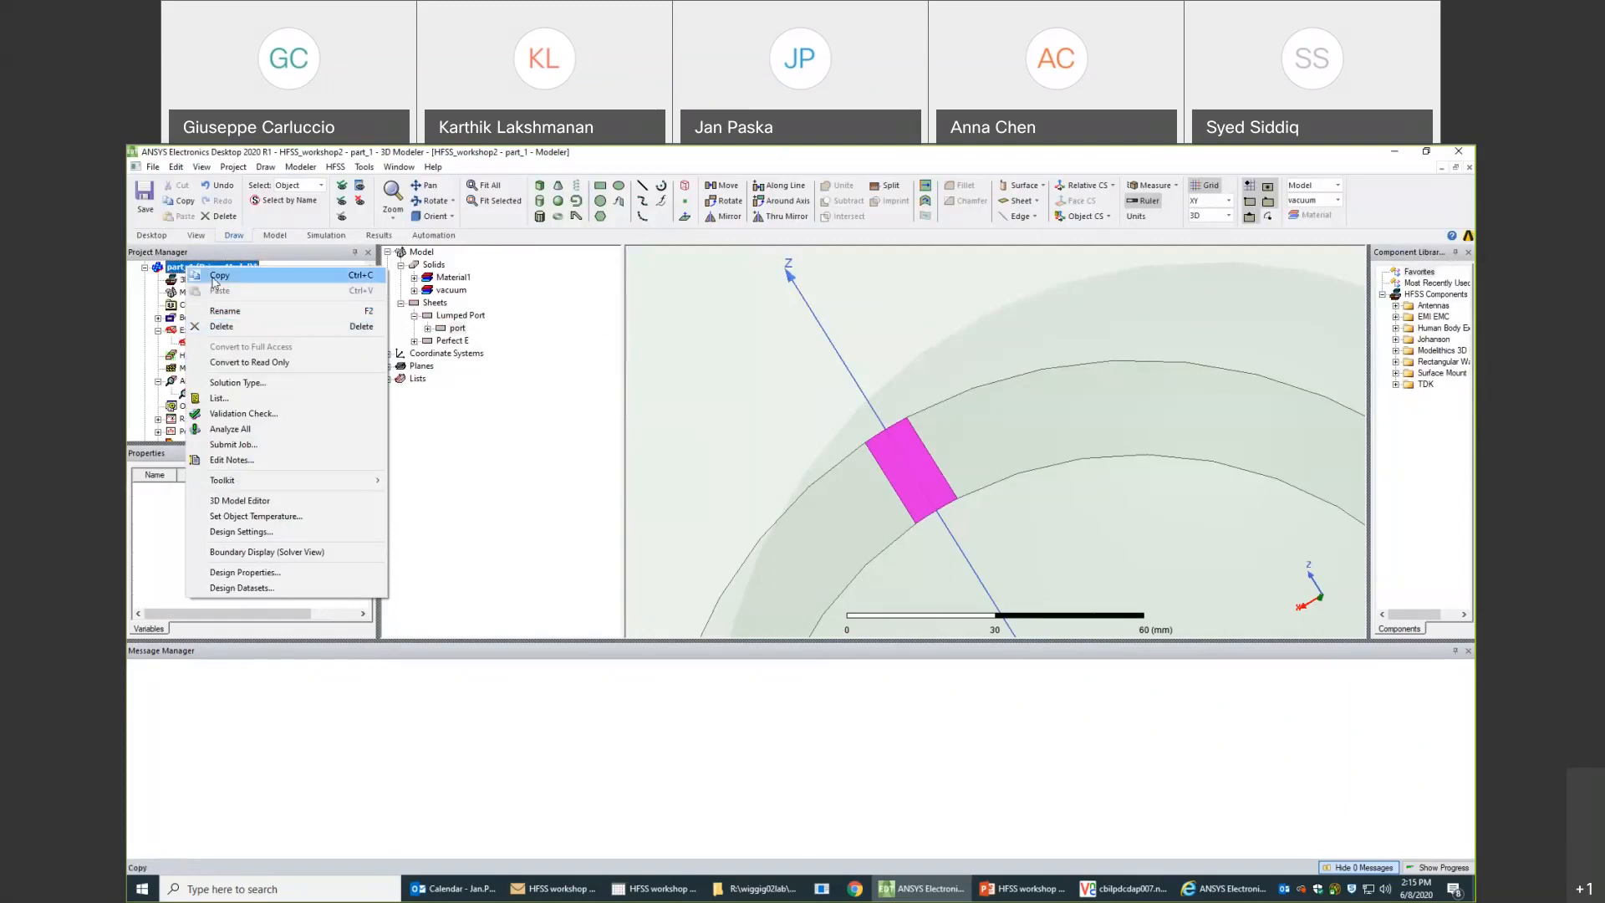
pyautogui.click(227, 314)
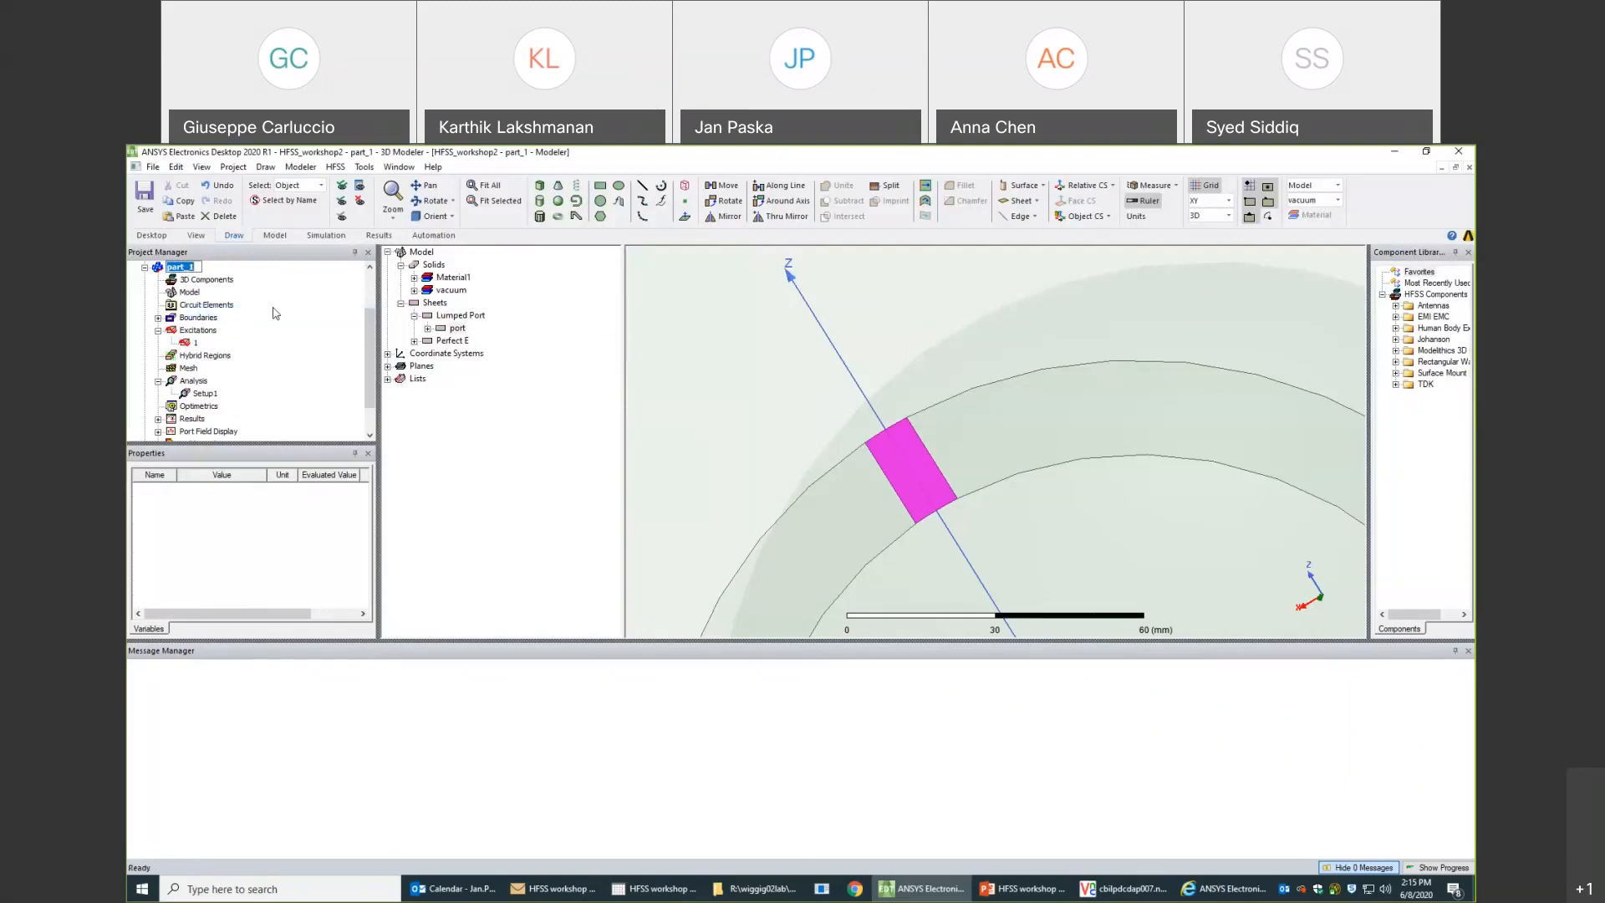
pyautogui.write('0th order')
pyautogui.press('Return')
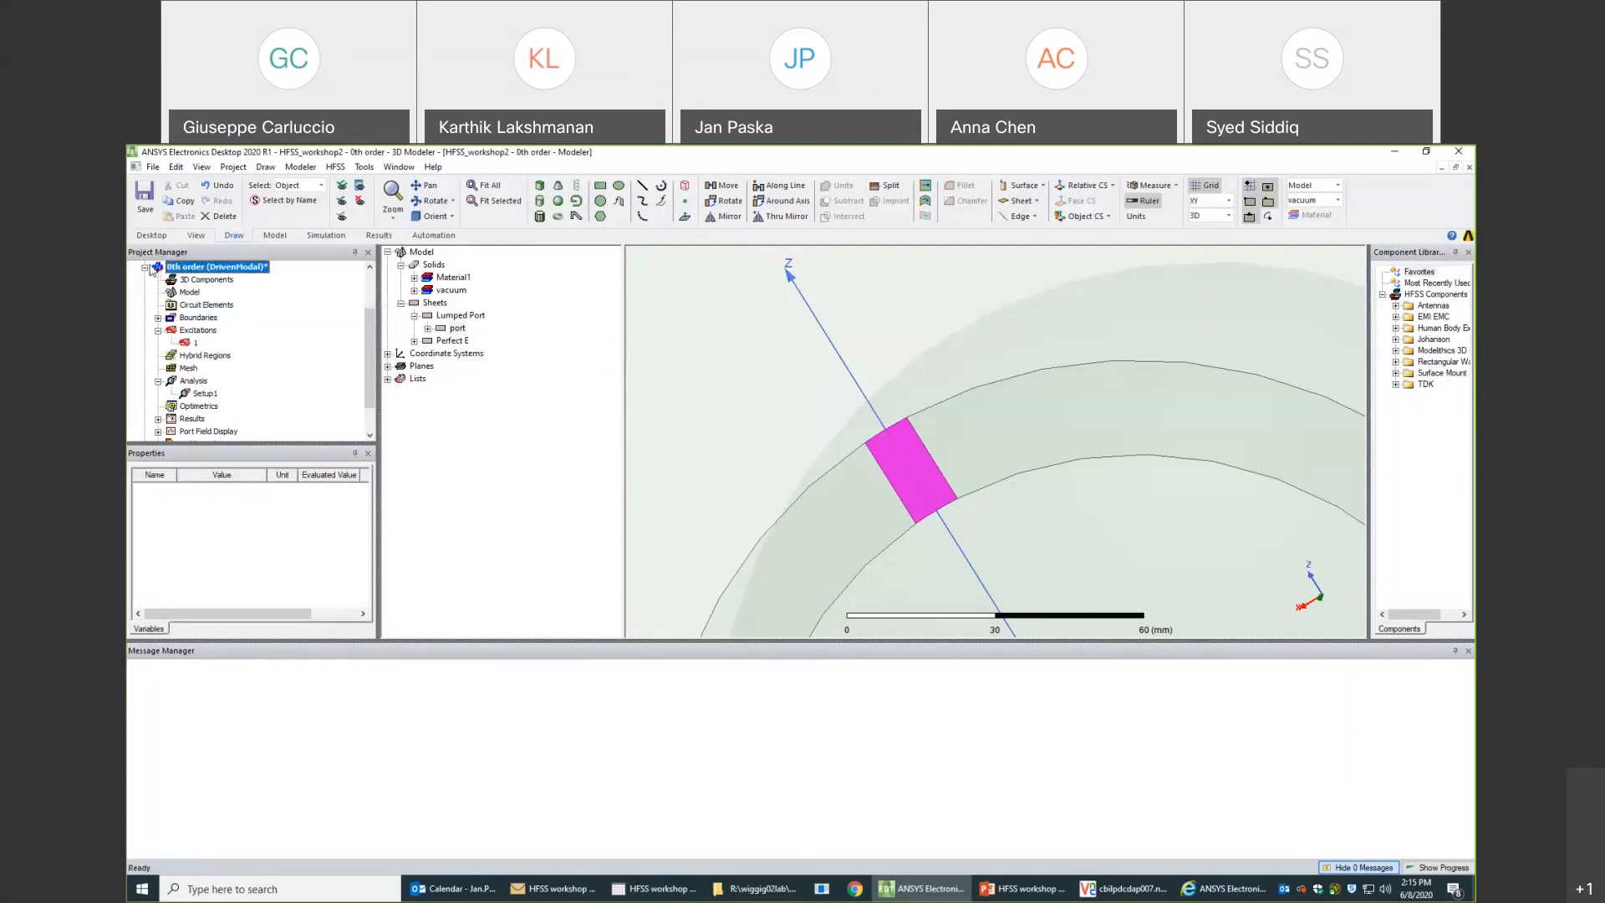
# - Duplicate the 0th order design within the HFSS_workshop2 project
pyautogui.rightClick(185, 332)
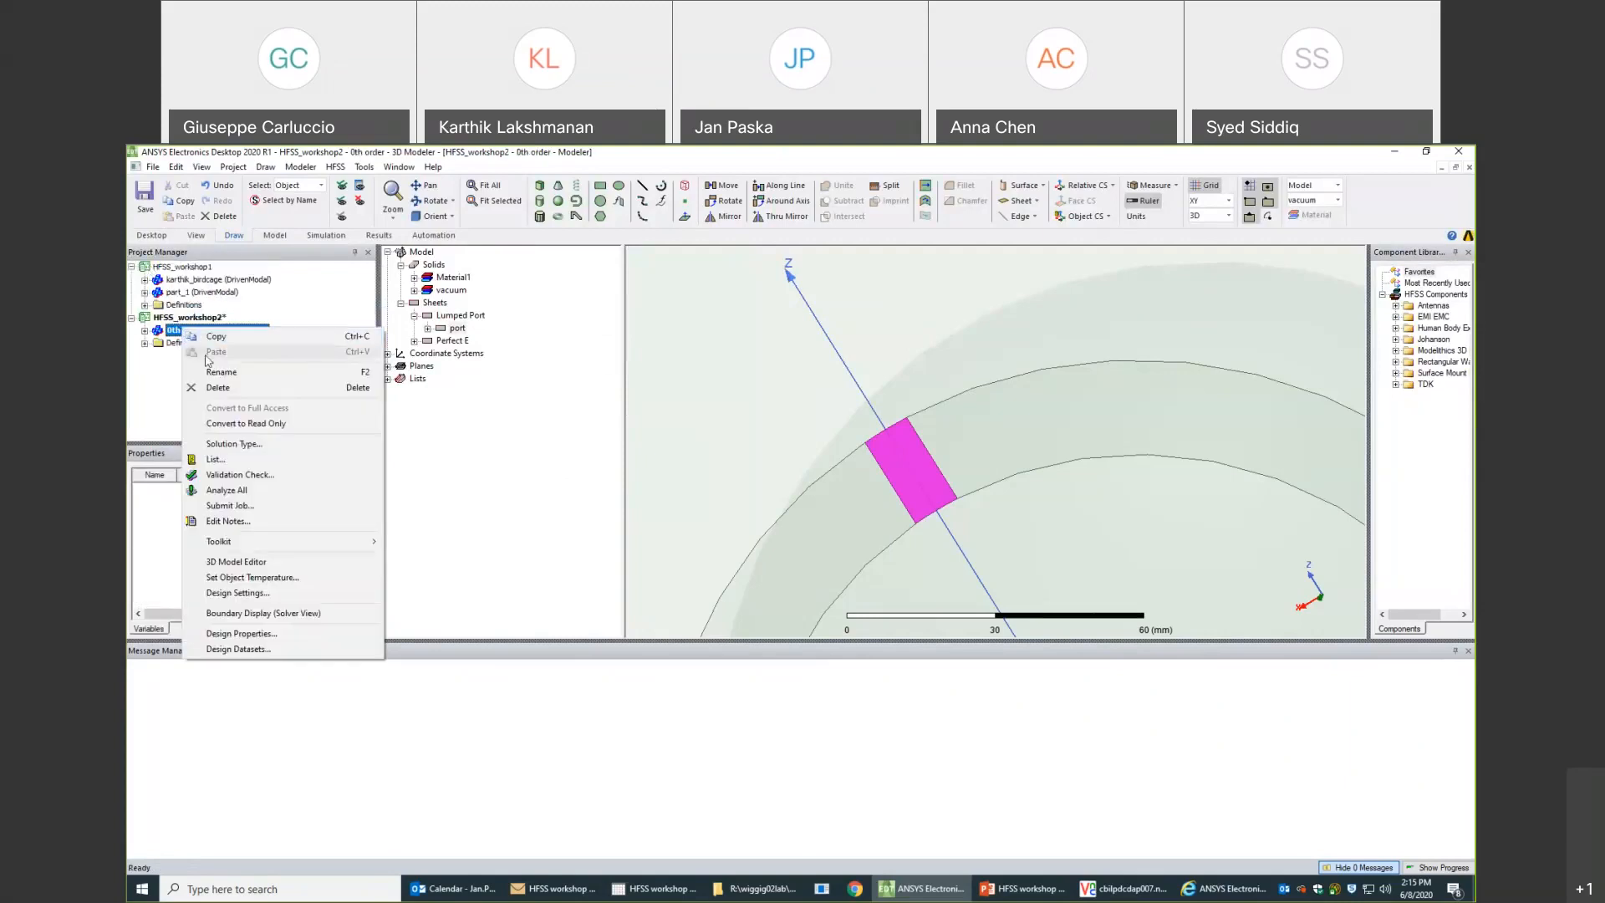
pyautogui.click(192, 336)
pyautogui.rightClick(190, 324)
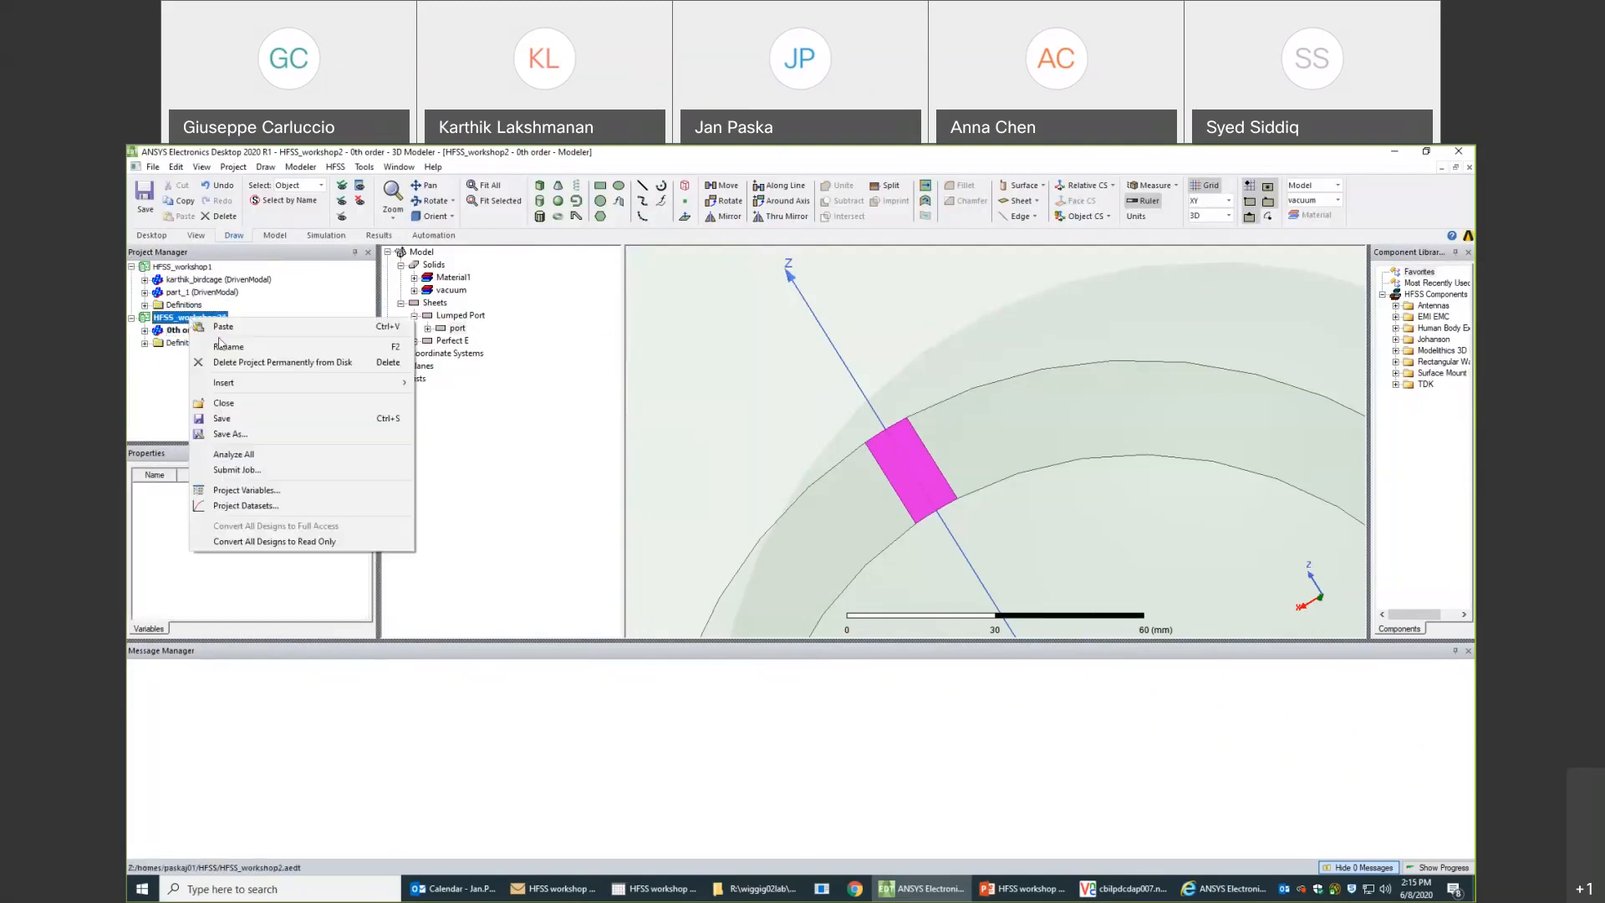
pyautogui.click(219, 335)
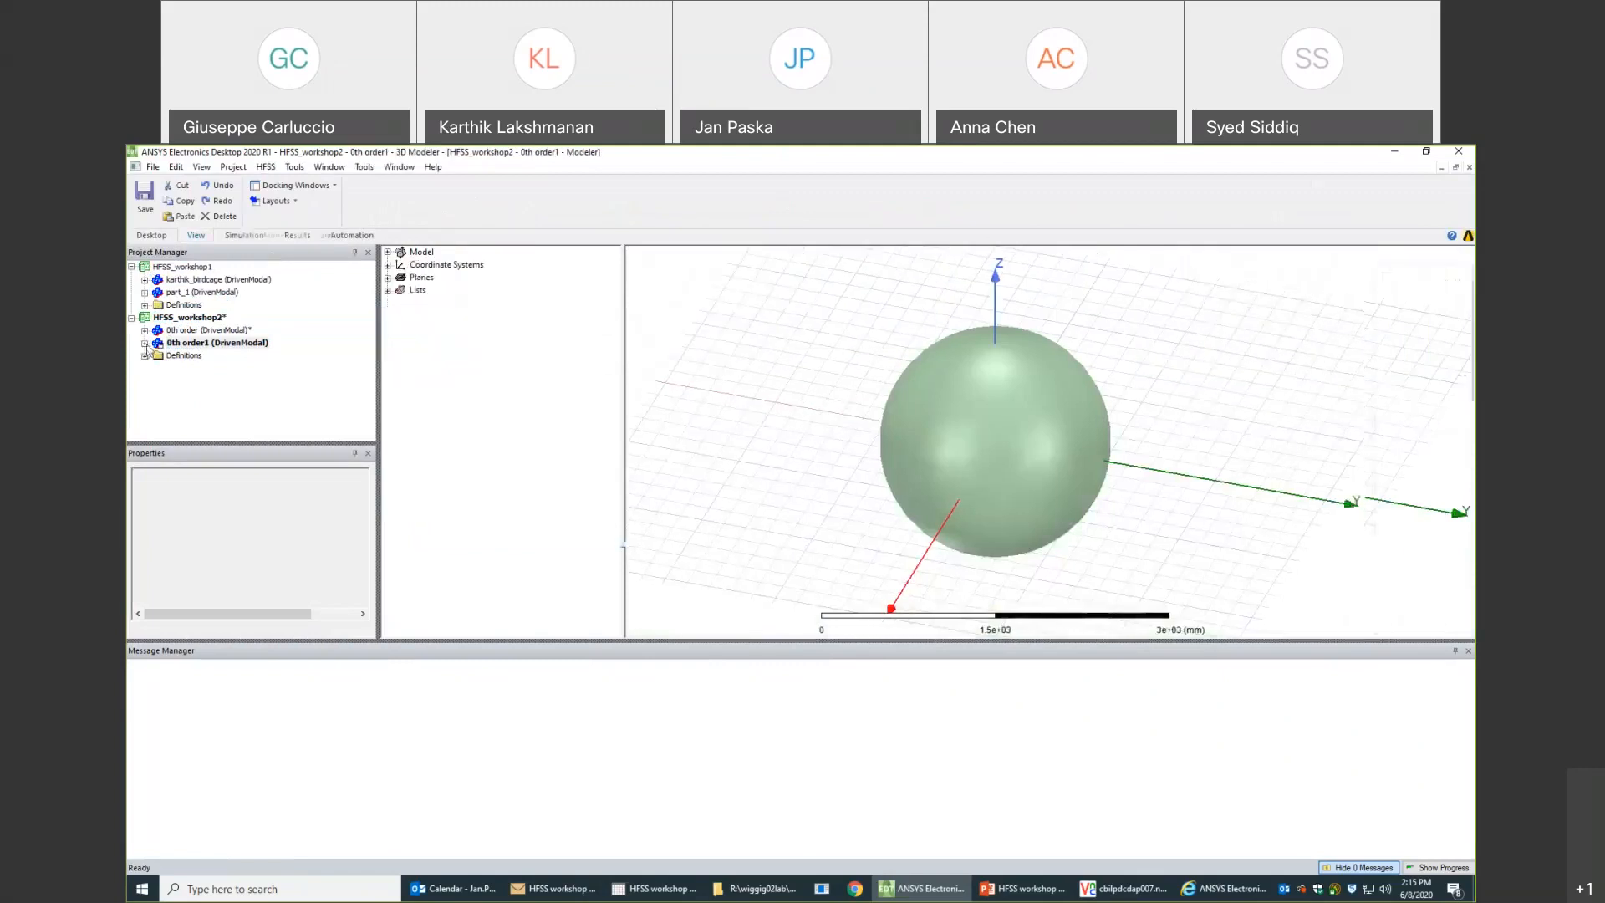
# - Set the order of basis functions to First Order in Setup1 of the duplicated design
pyautogui.click(145, 343)
pyautogui.click(158, 368)
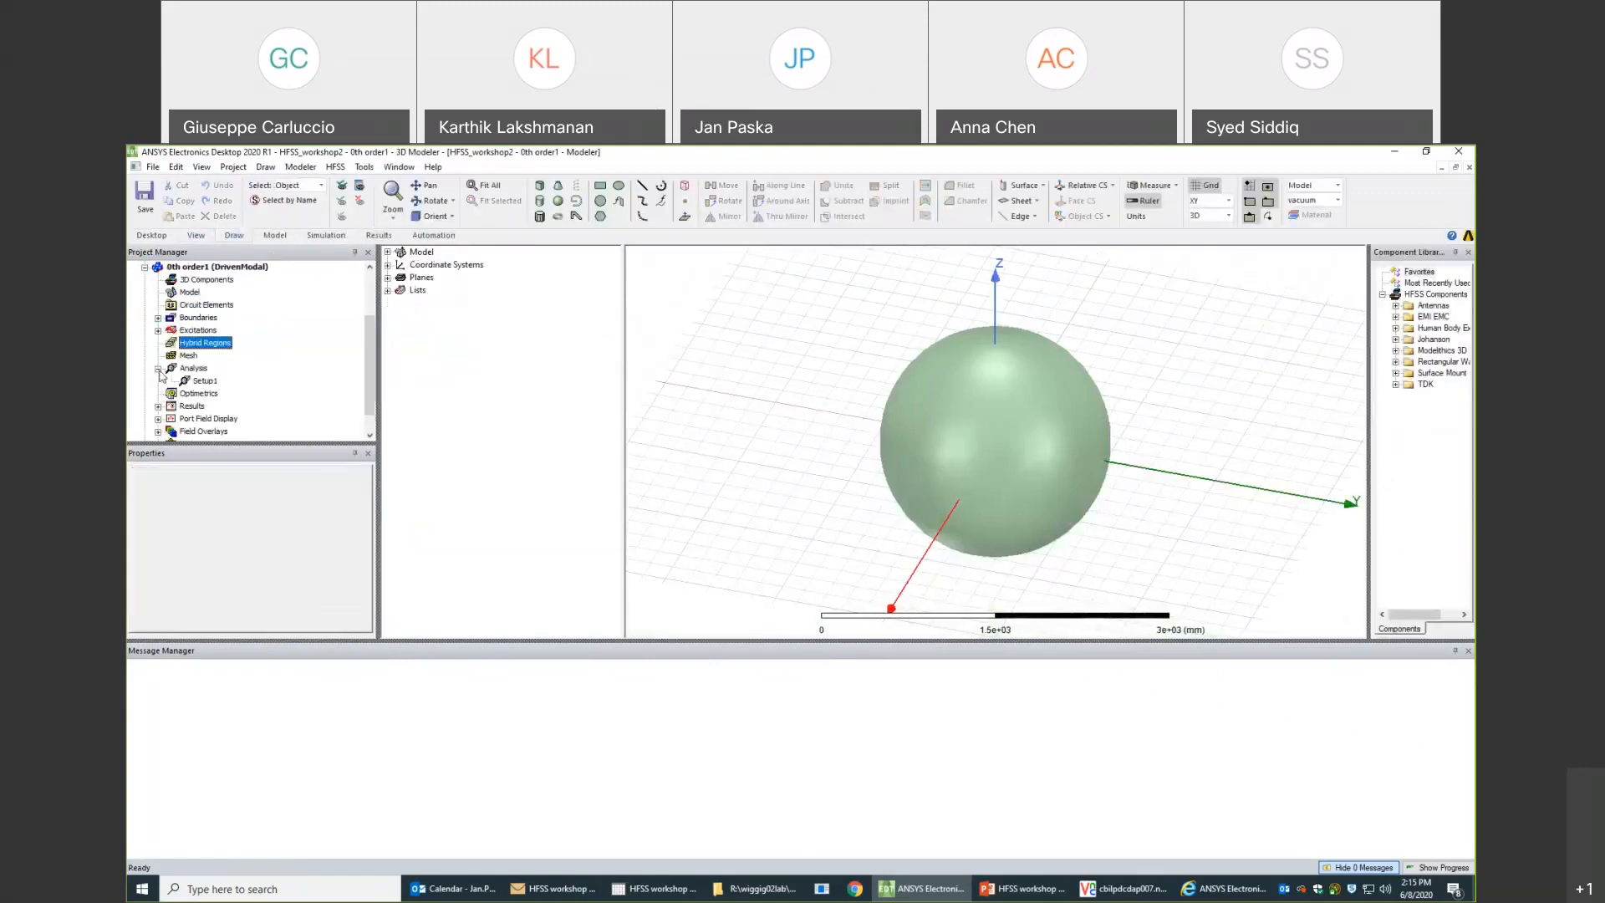
pyautogui.click(187, 383)
pyautogui.doubleClick(187, 383)
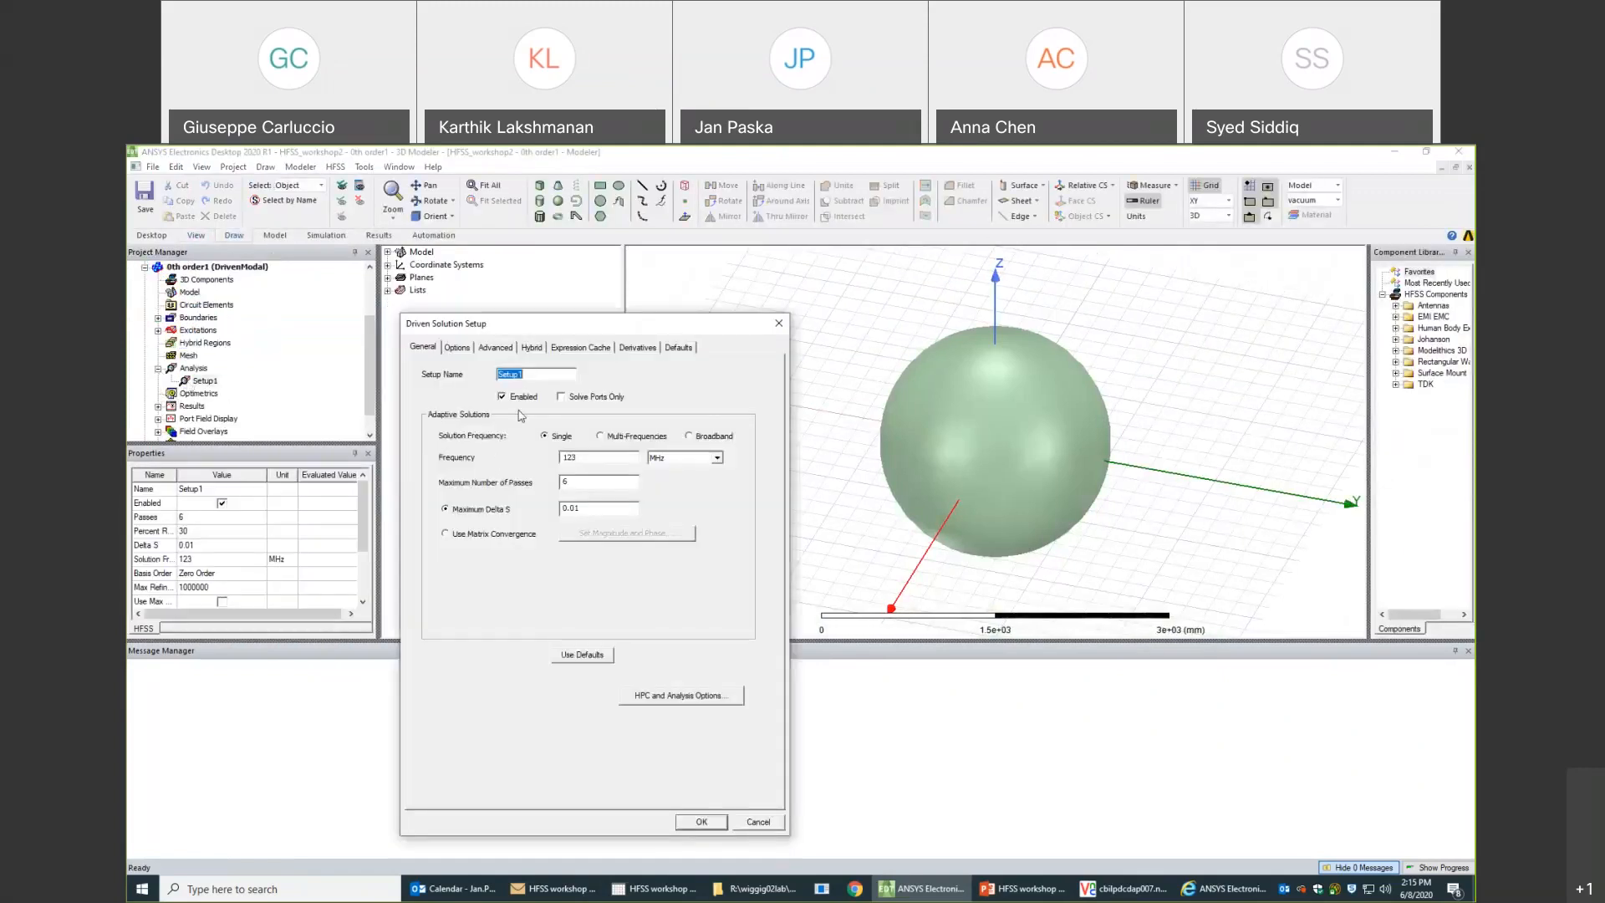
pyautogui.click(459, 348)
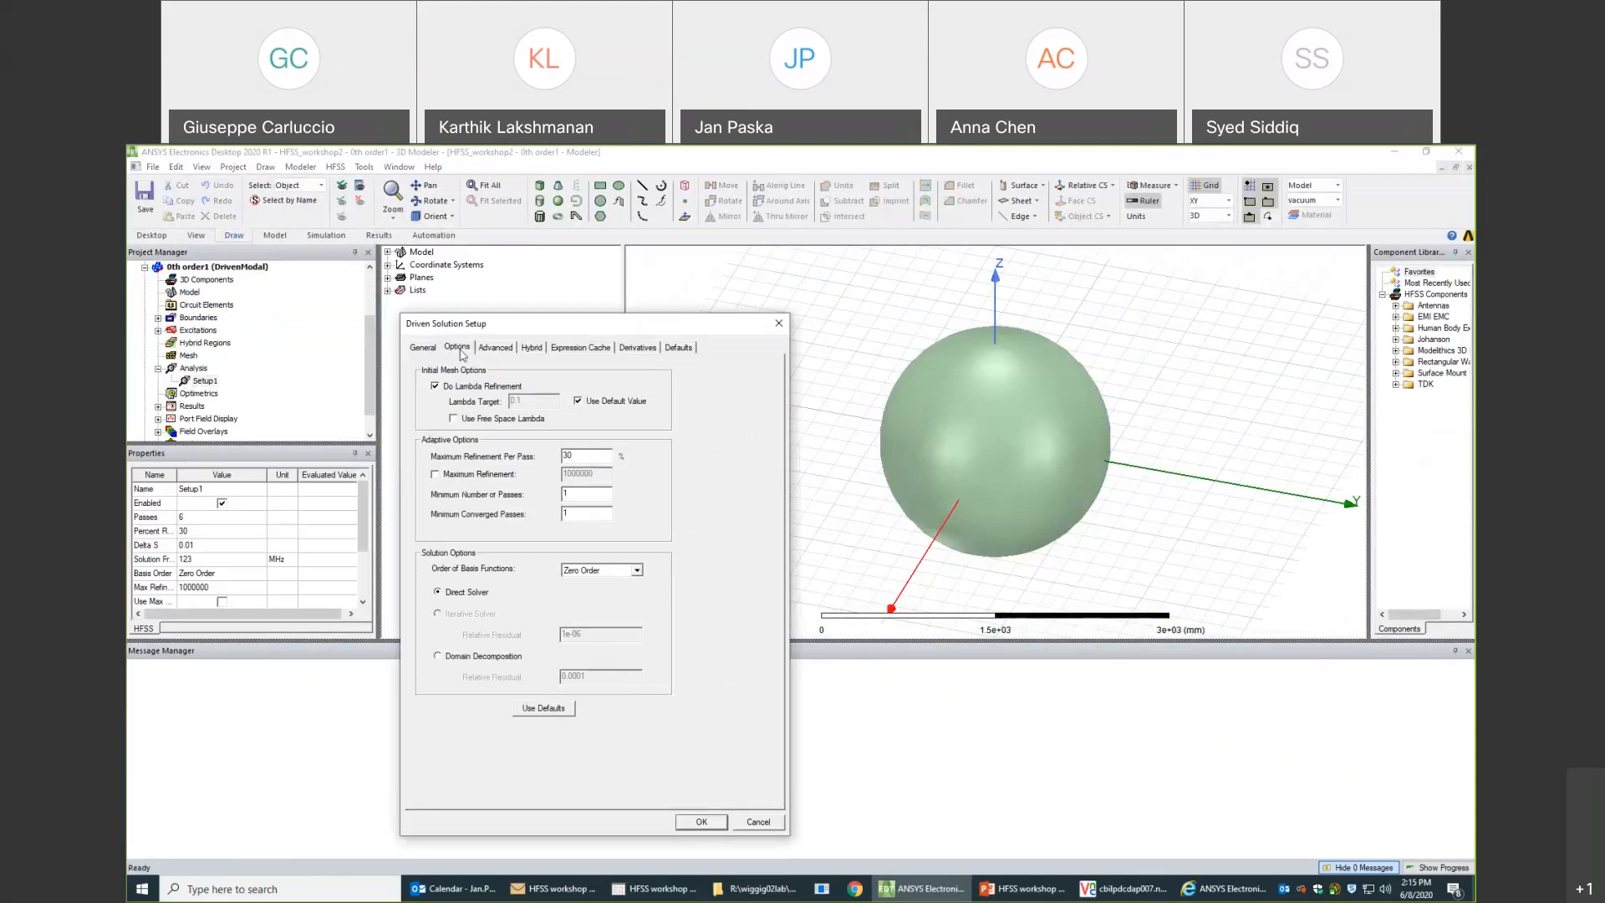
pyautogui.click(637, 571)
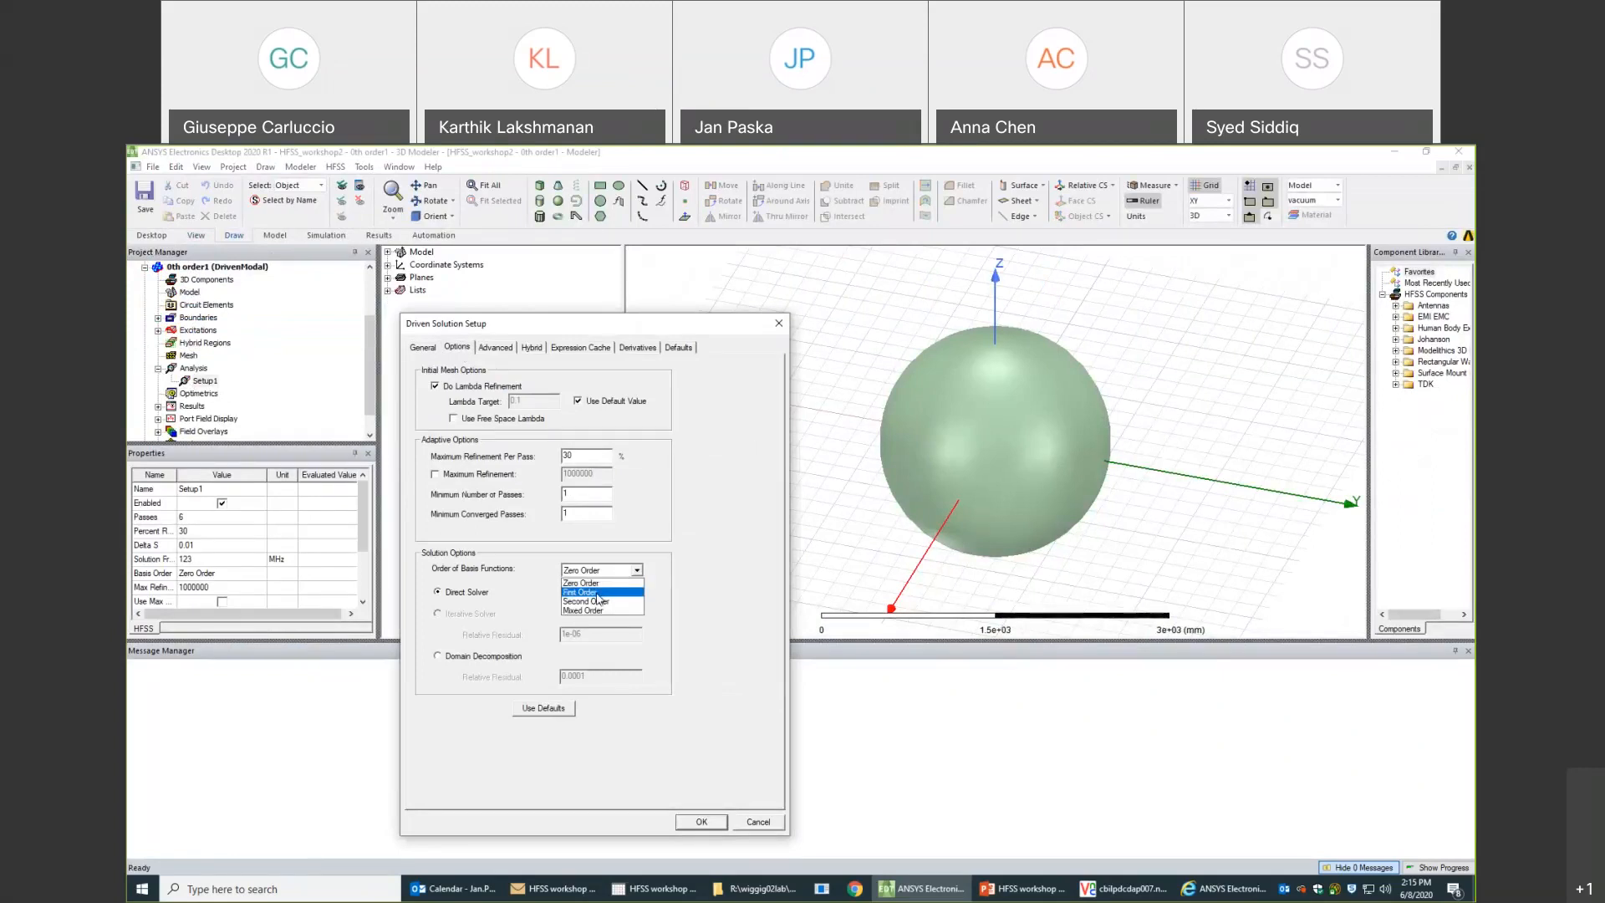
pyautogui.click(599, 593)
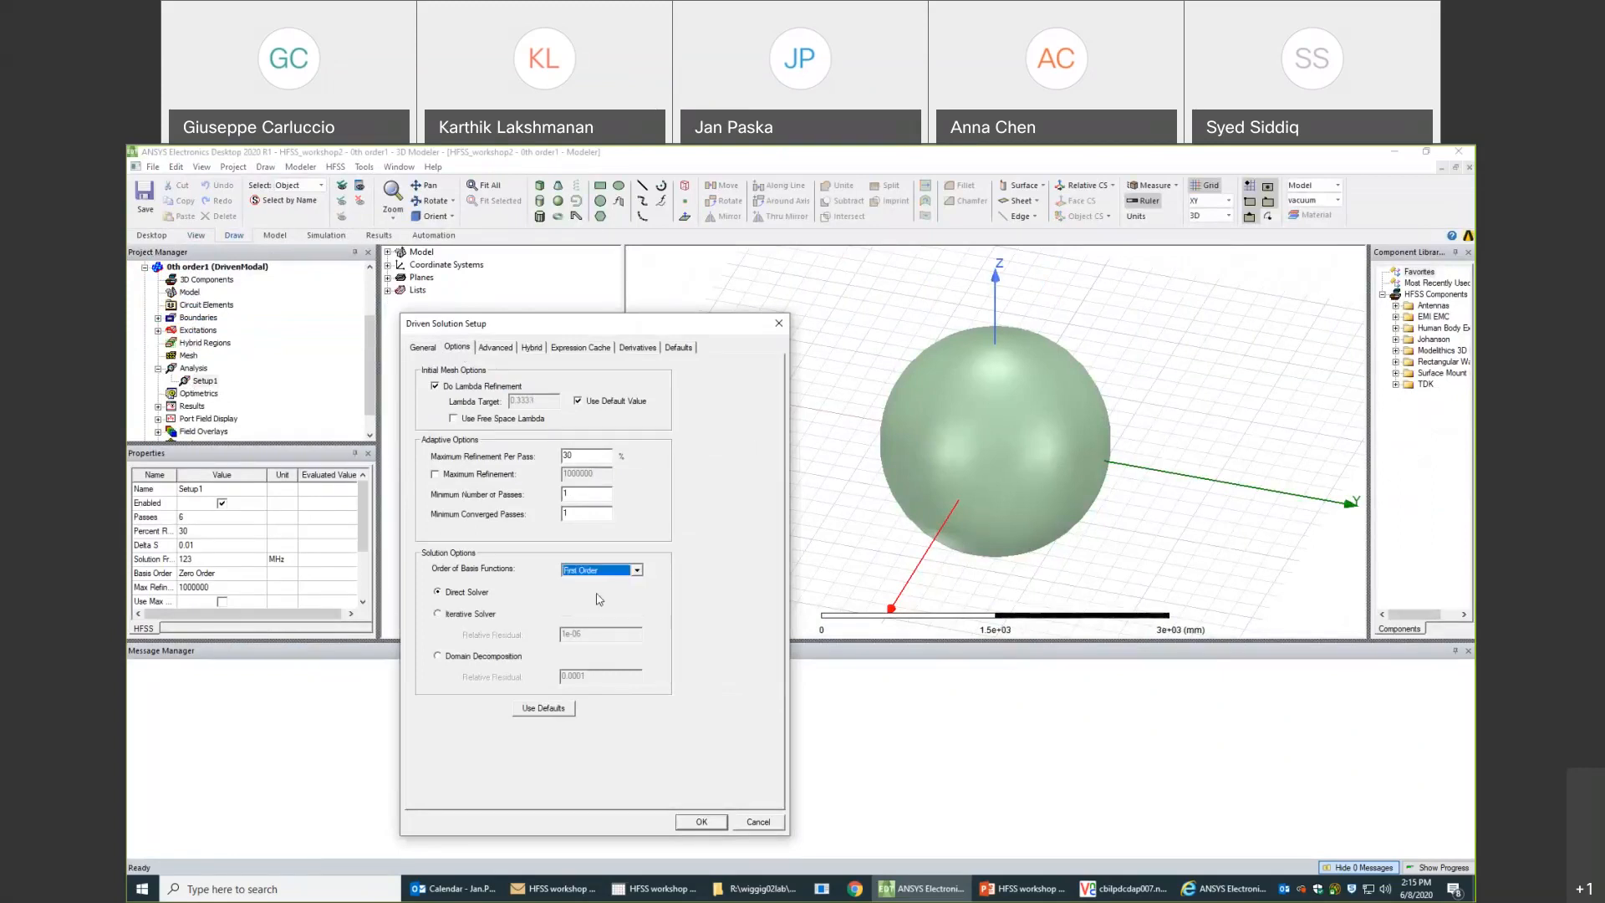
pyautogui.click(702, 822)
# - Rename the duplicated design as "1st order"
pyautogui.click(188, 267)
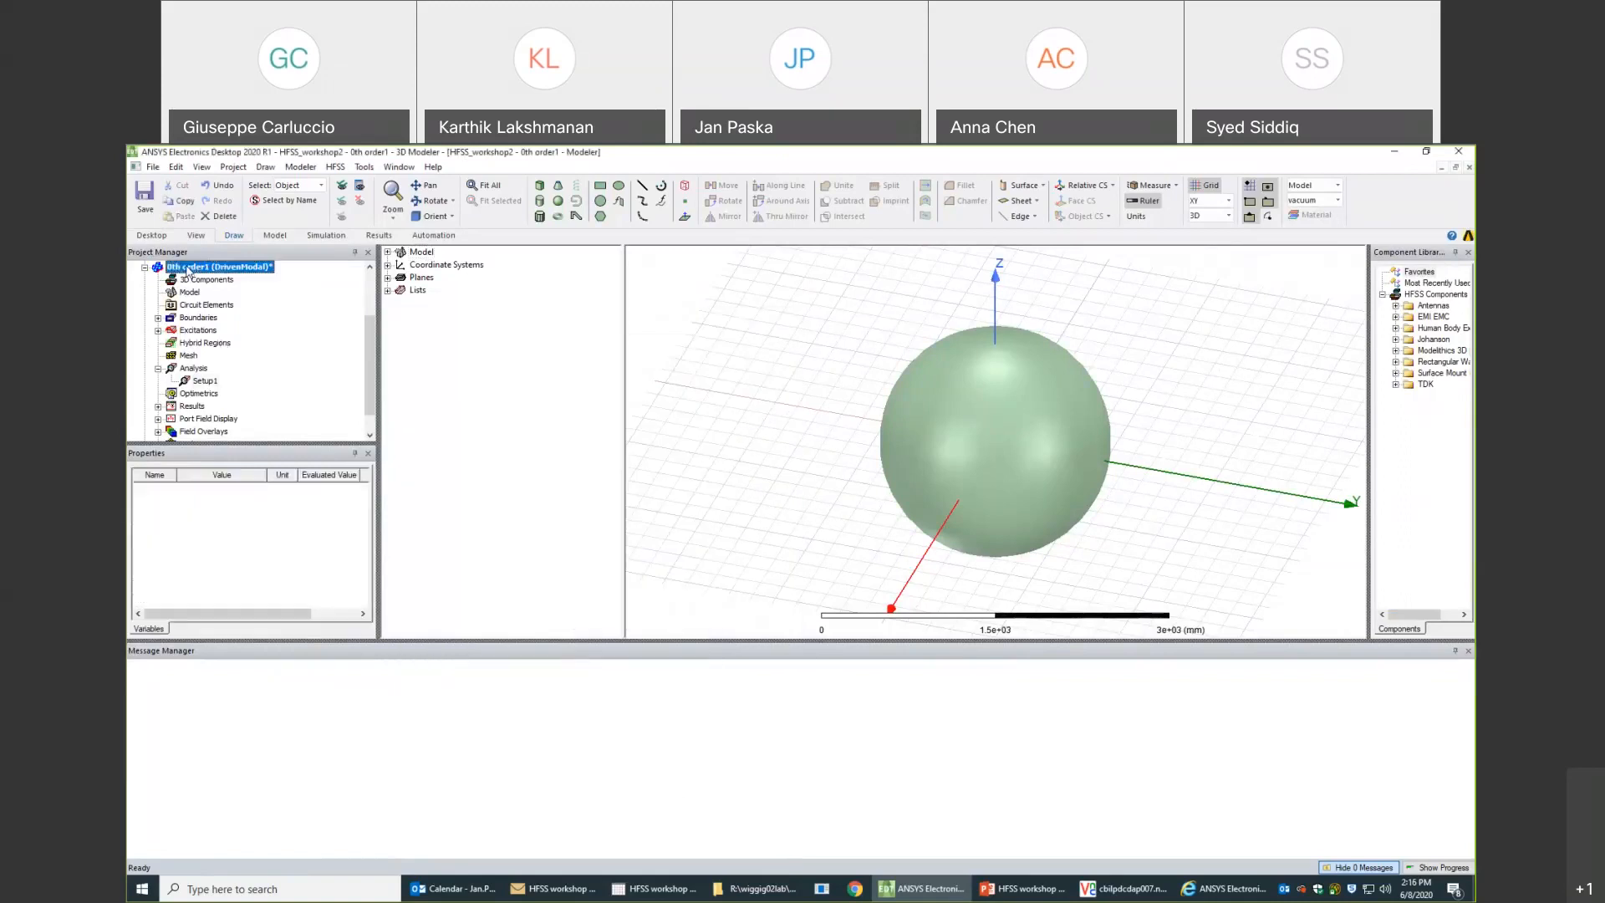
pyautogui.click(188, 268)
pyautogui.click(192, 268)
pyautogui.press('BackSpace')
pyautogui.press('BackSpace')
pyautogui.press('BackSpace')
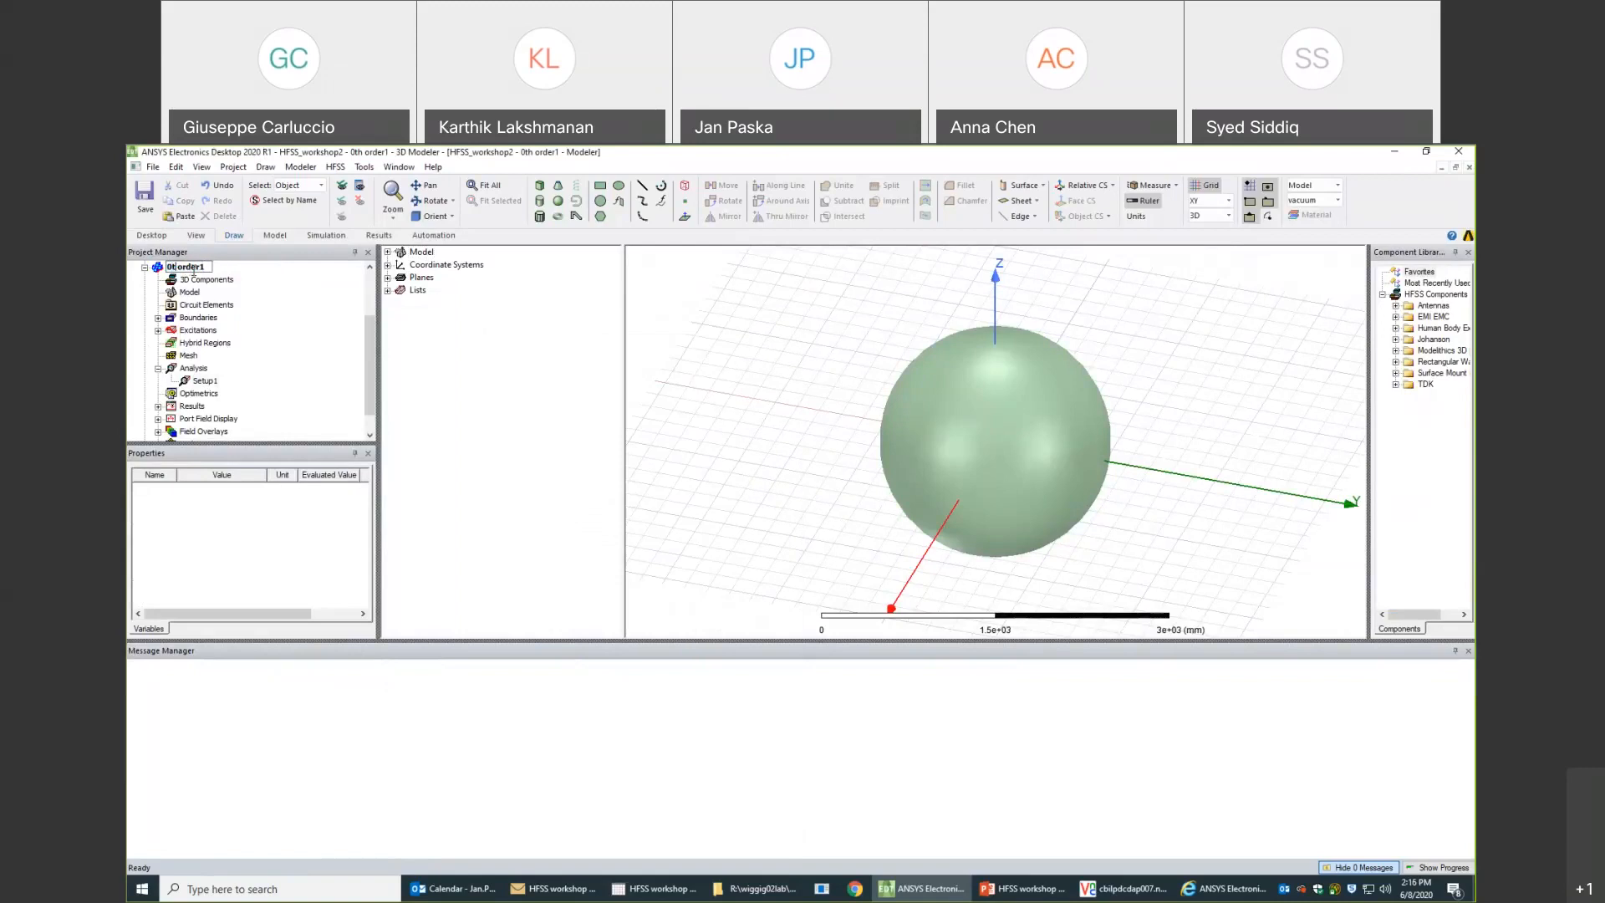
pyautogui.write('1st')
pyautogui.press('BackSpace')
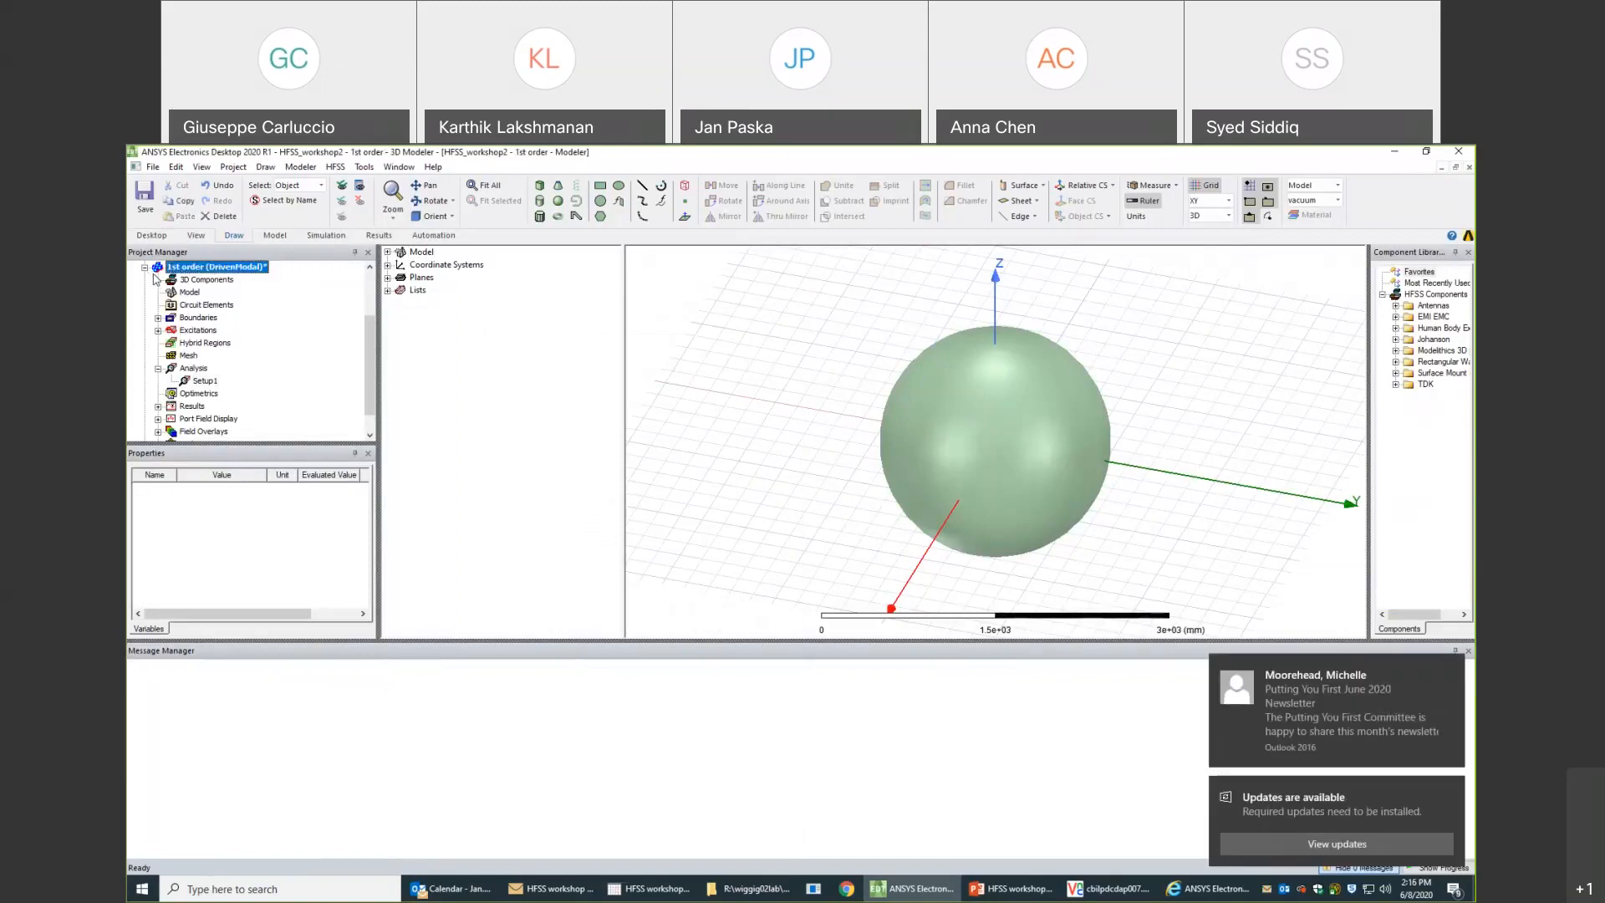
# - Save the HFSS_workshop2 project with its 0th order and 1st order designs, and close the project
pyautogui.click(144, 268)
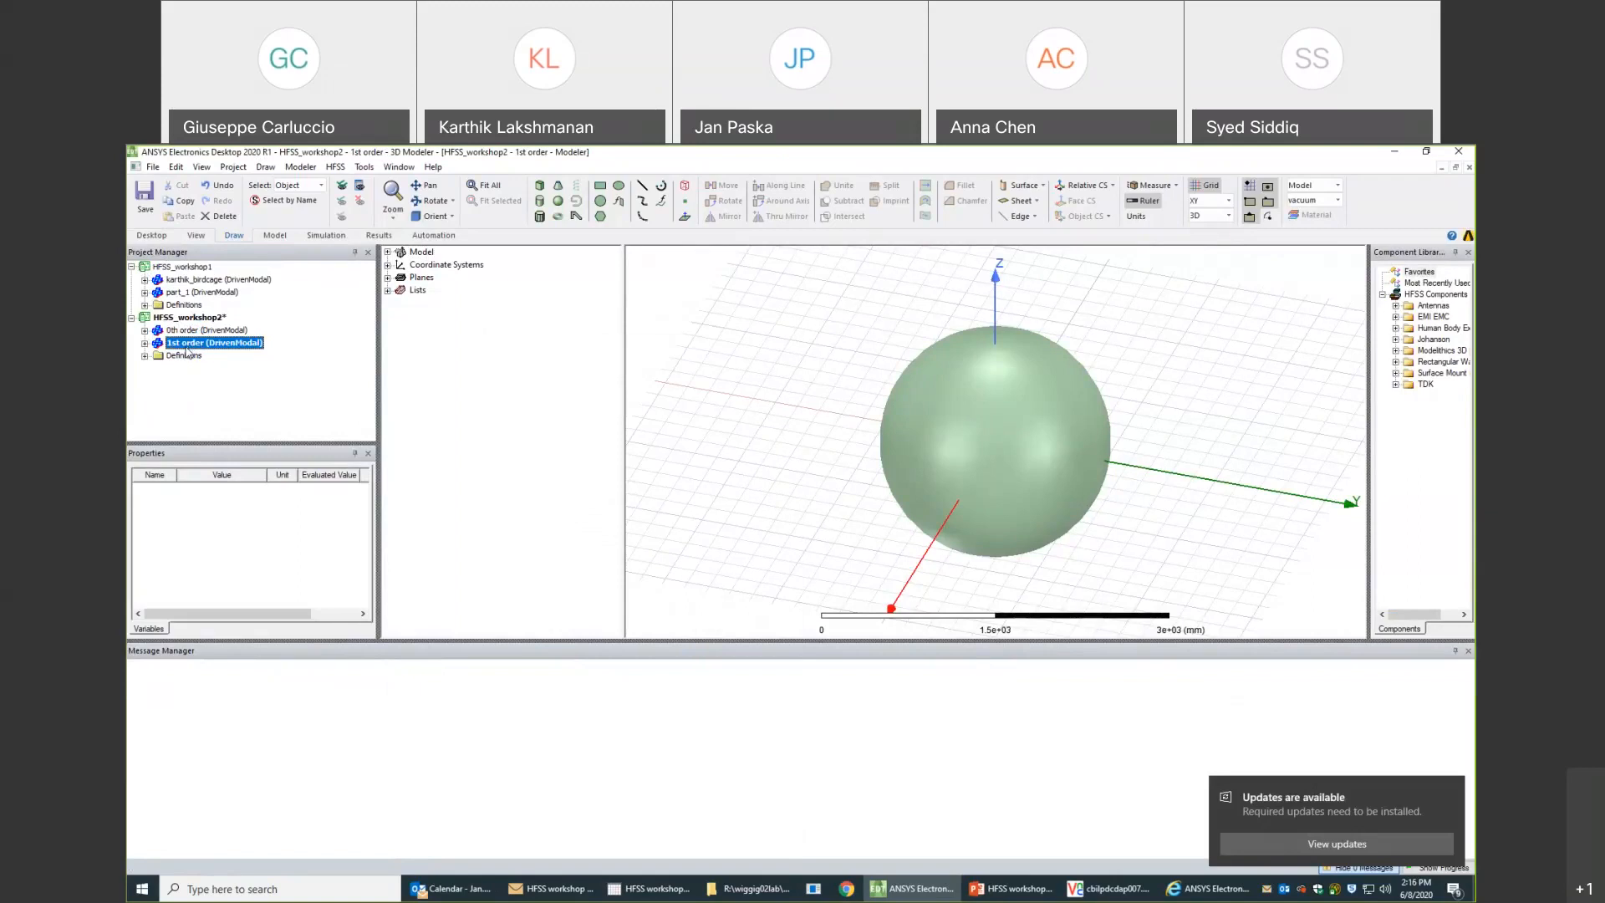
pyautogui.hotkey('ctrl', 's')
pyautogui.click(191, 319)
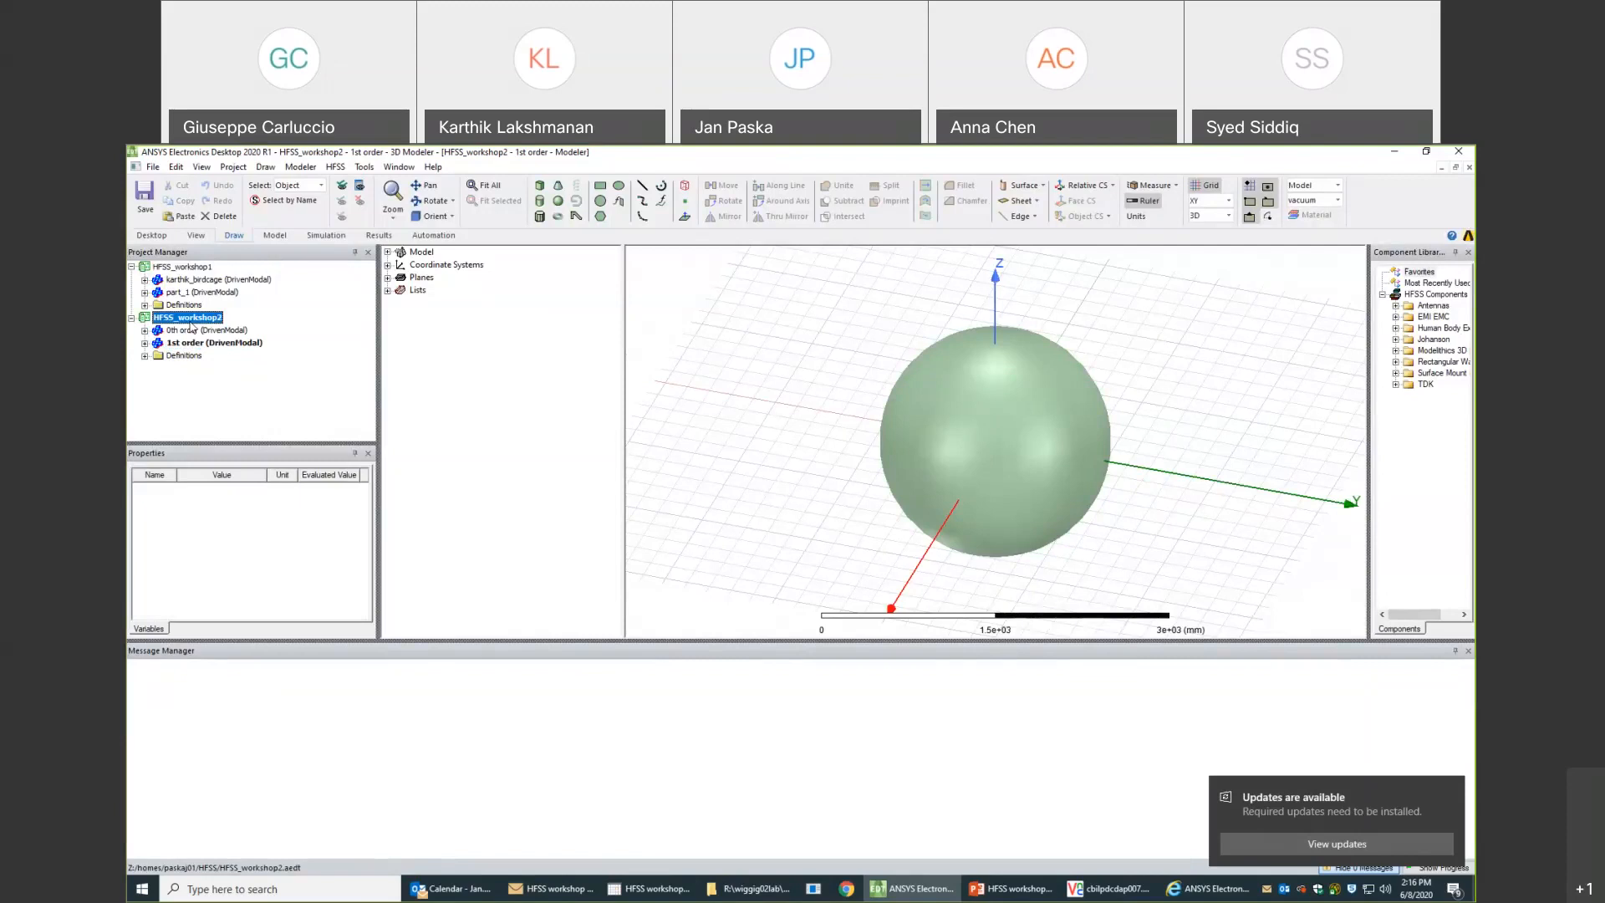
pyautogui.rightClick(192, 326)
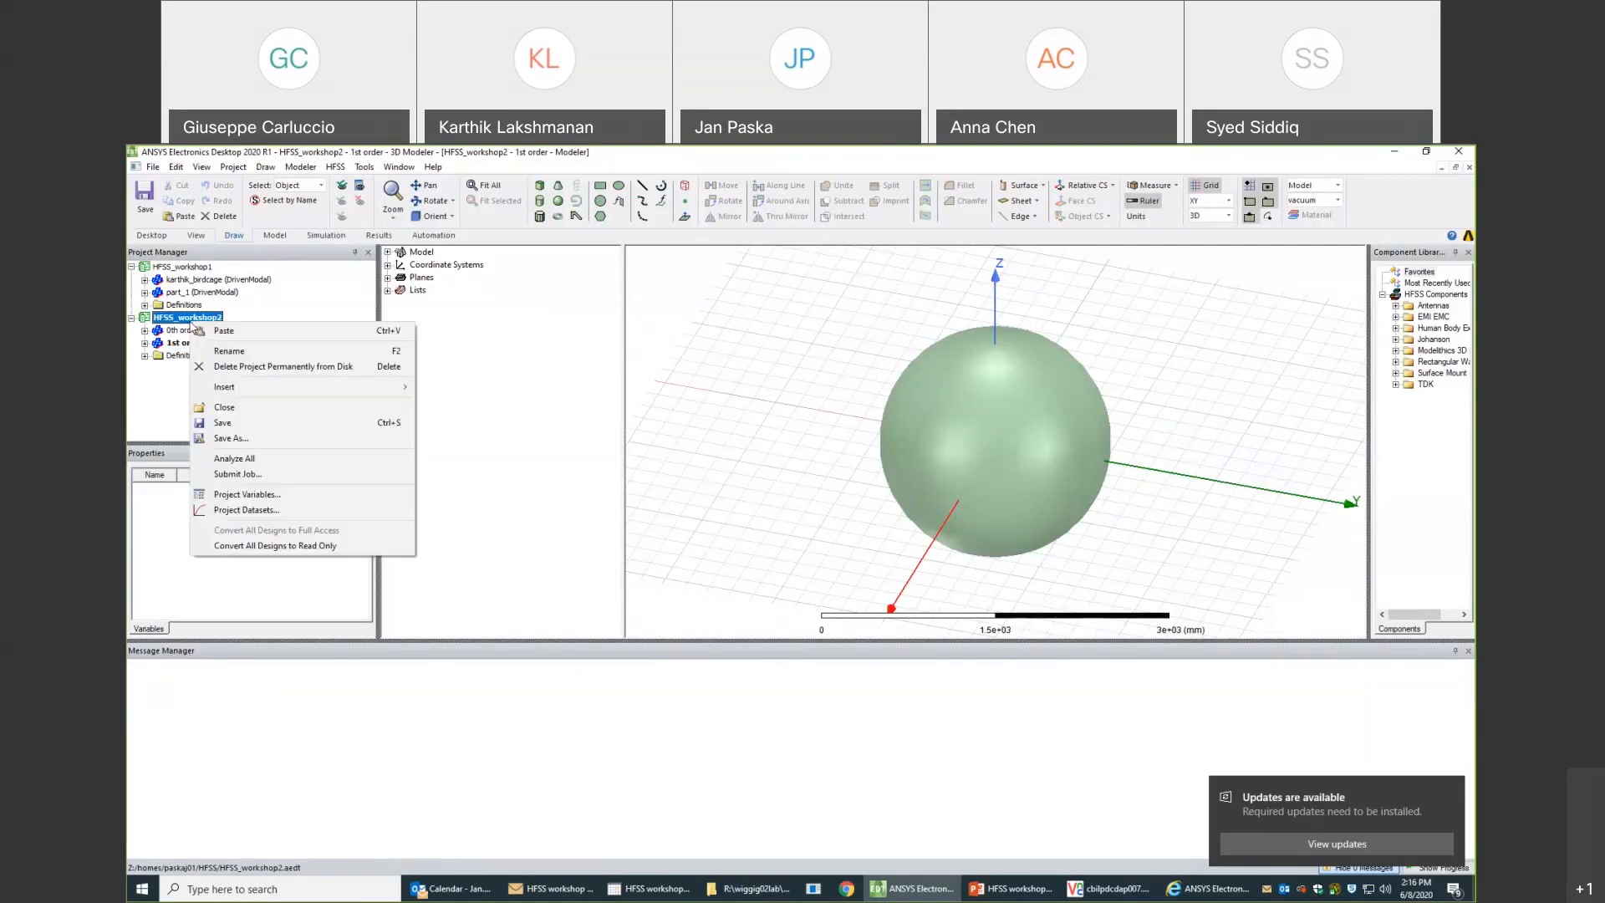
pyautogui.click(245, 424)
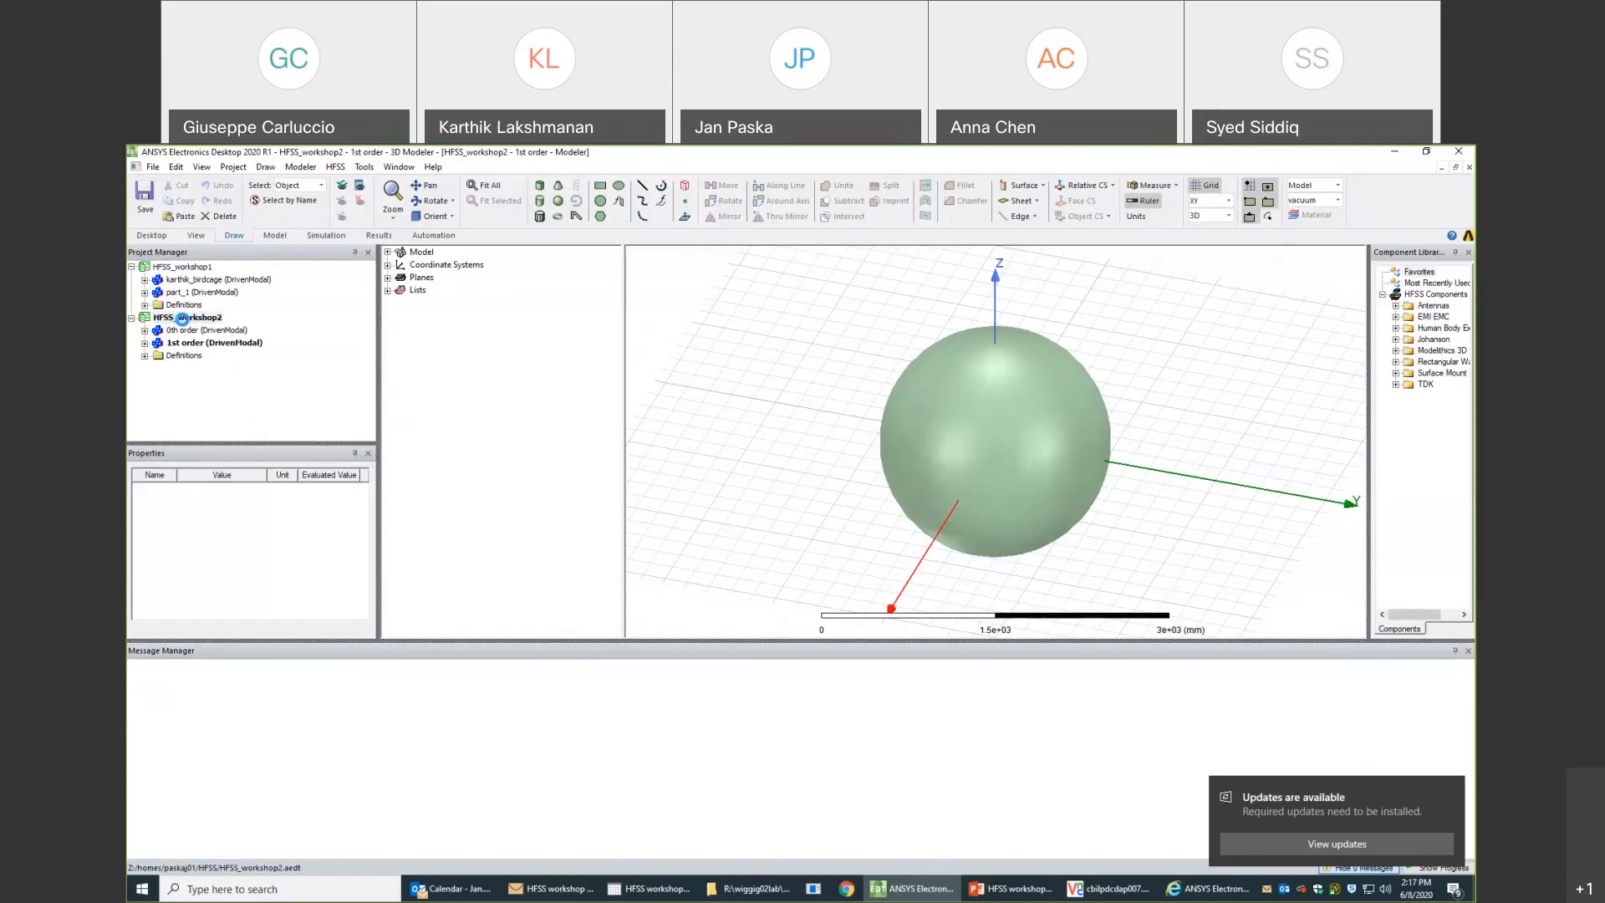
pyautogui.rightClick(183, 324)
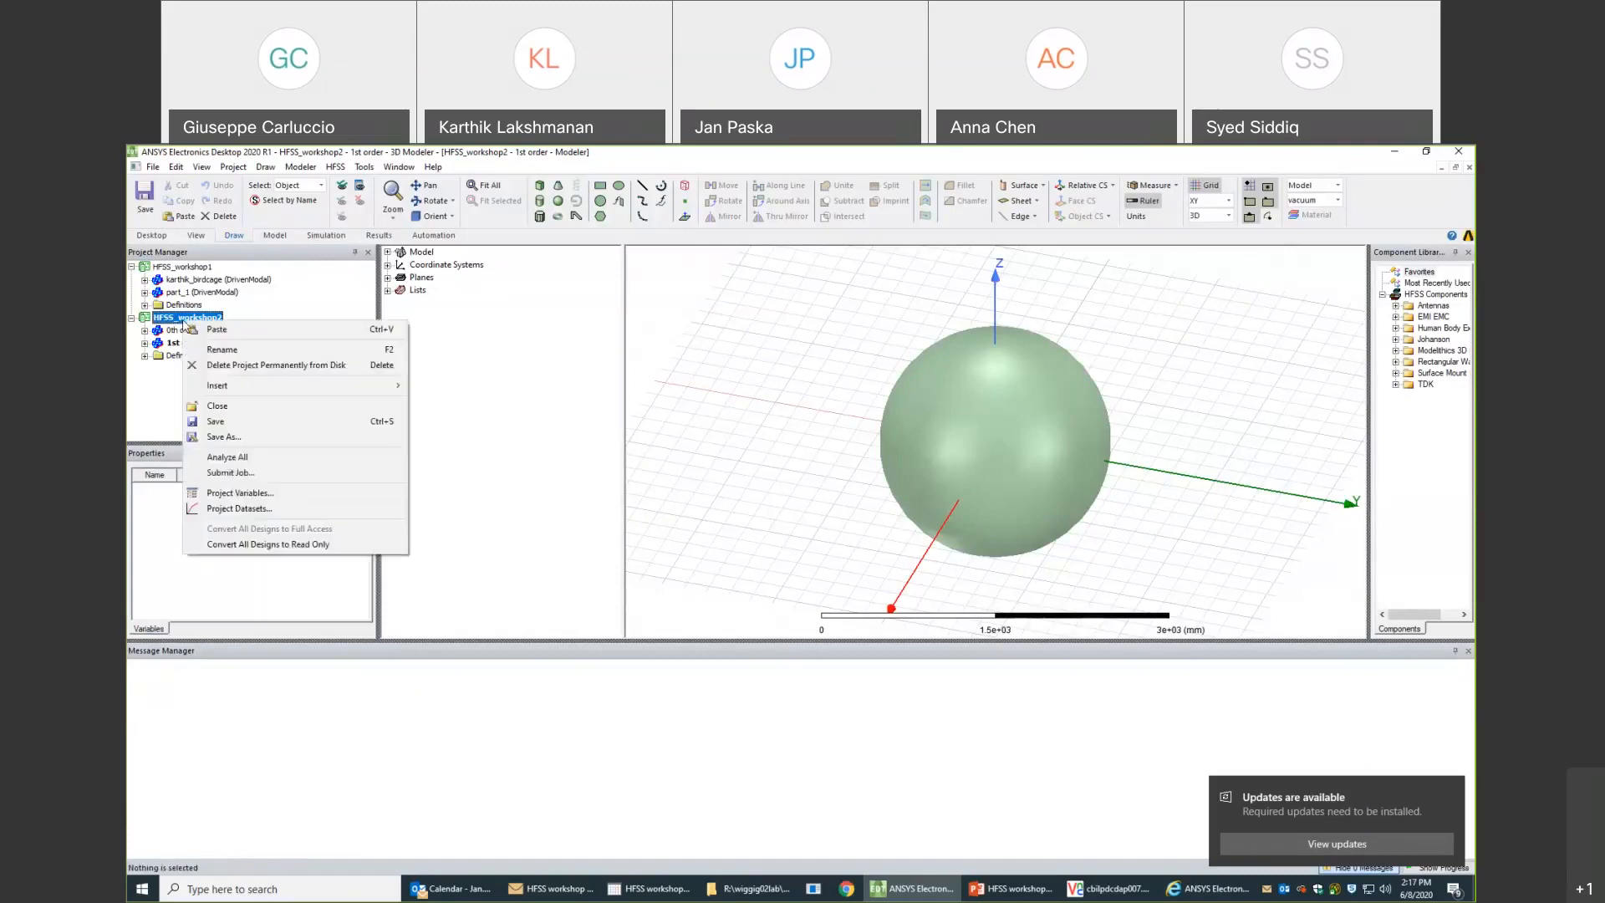
pyautogui.click(216, 407)
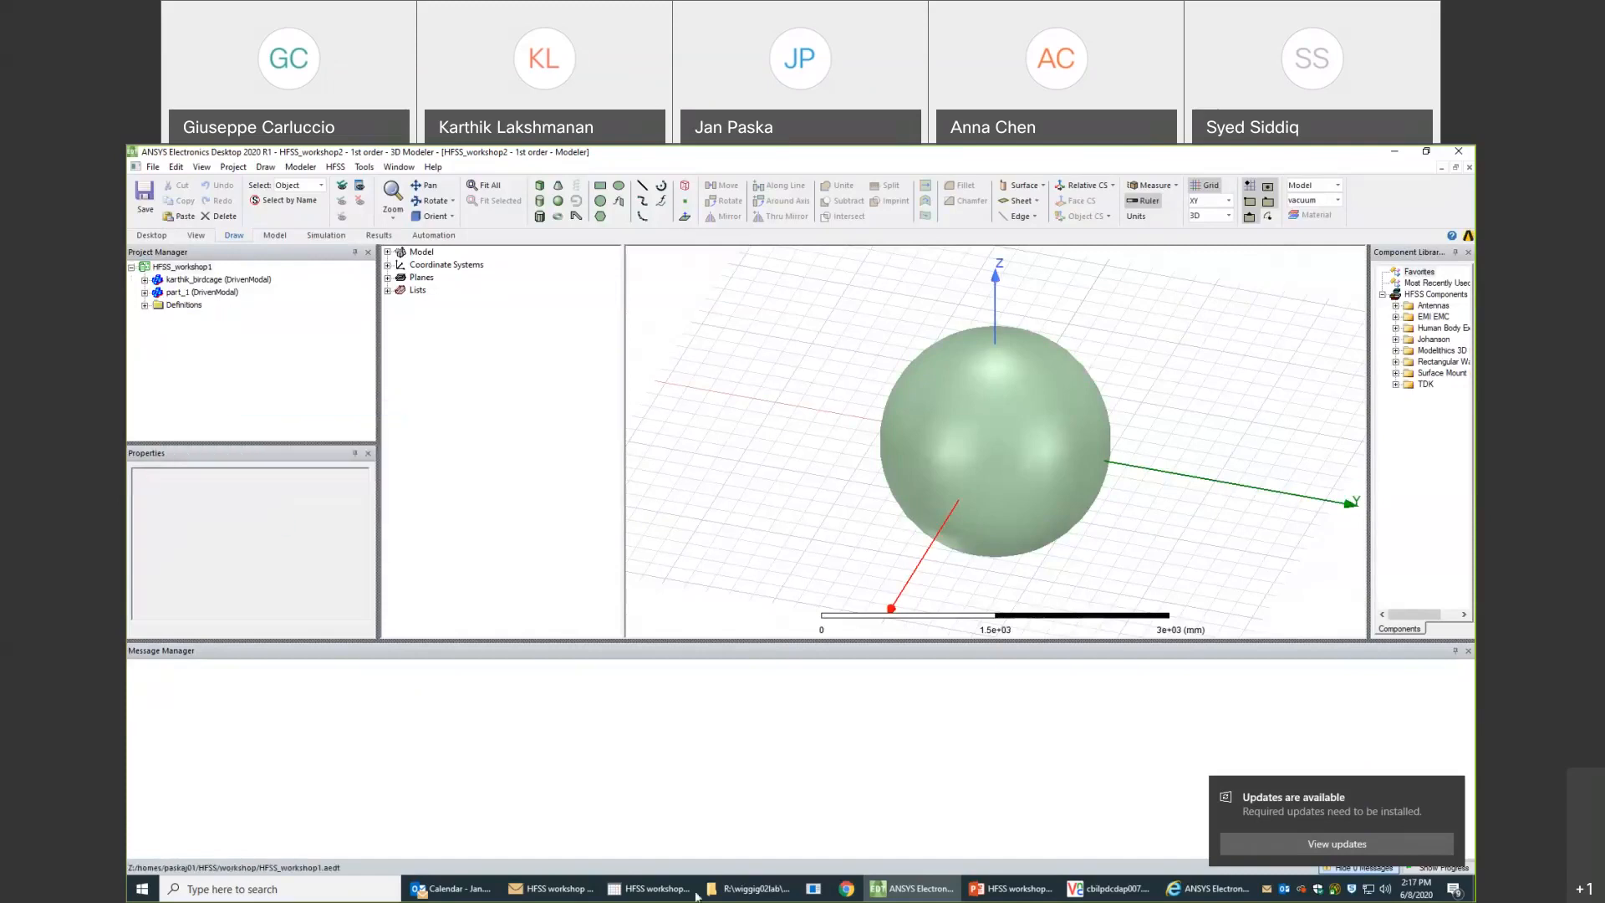
# - Switch to the remote VNC session, open HFSS_workshop2.aedt from the HFSS folder and expand the project to show its designs
pyautogui.click(1090, 893)
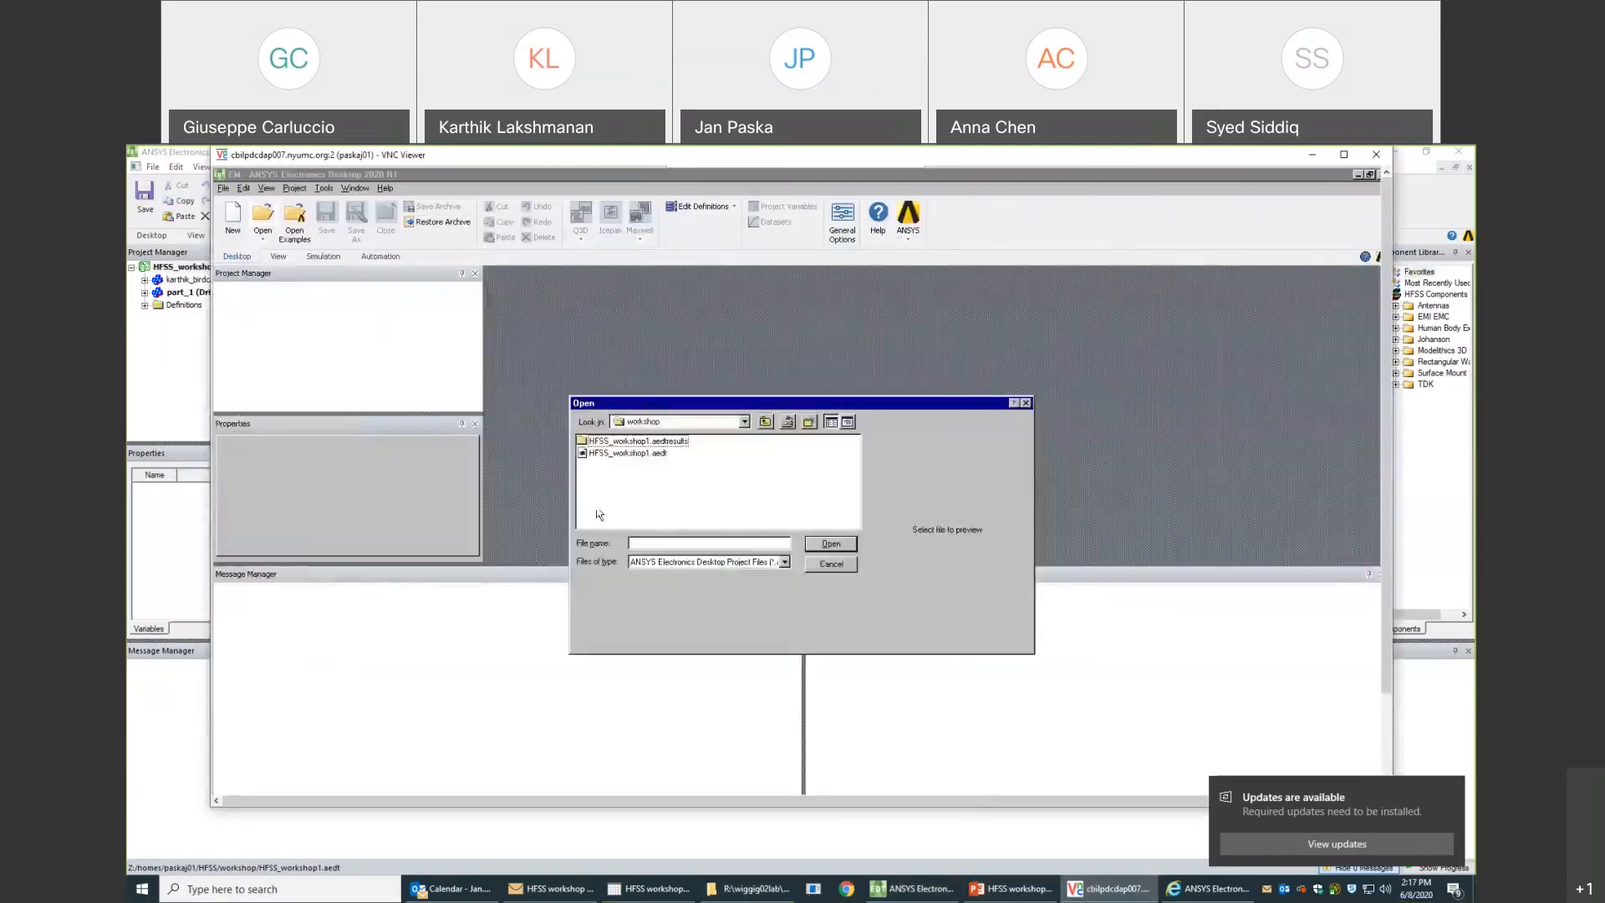
pyautogui.click(765, 423)
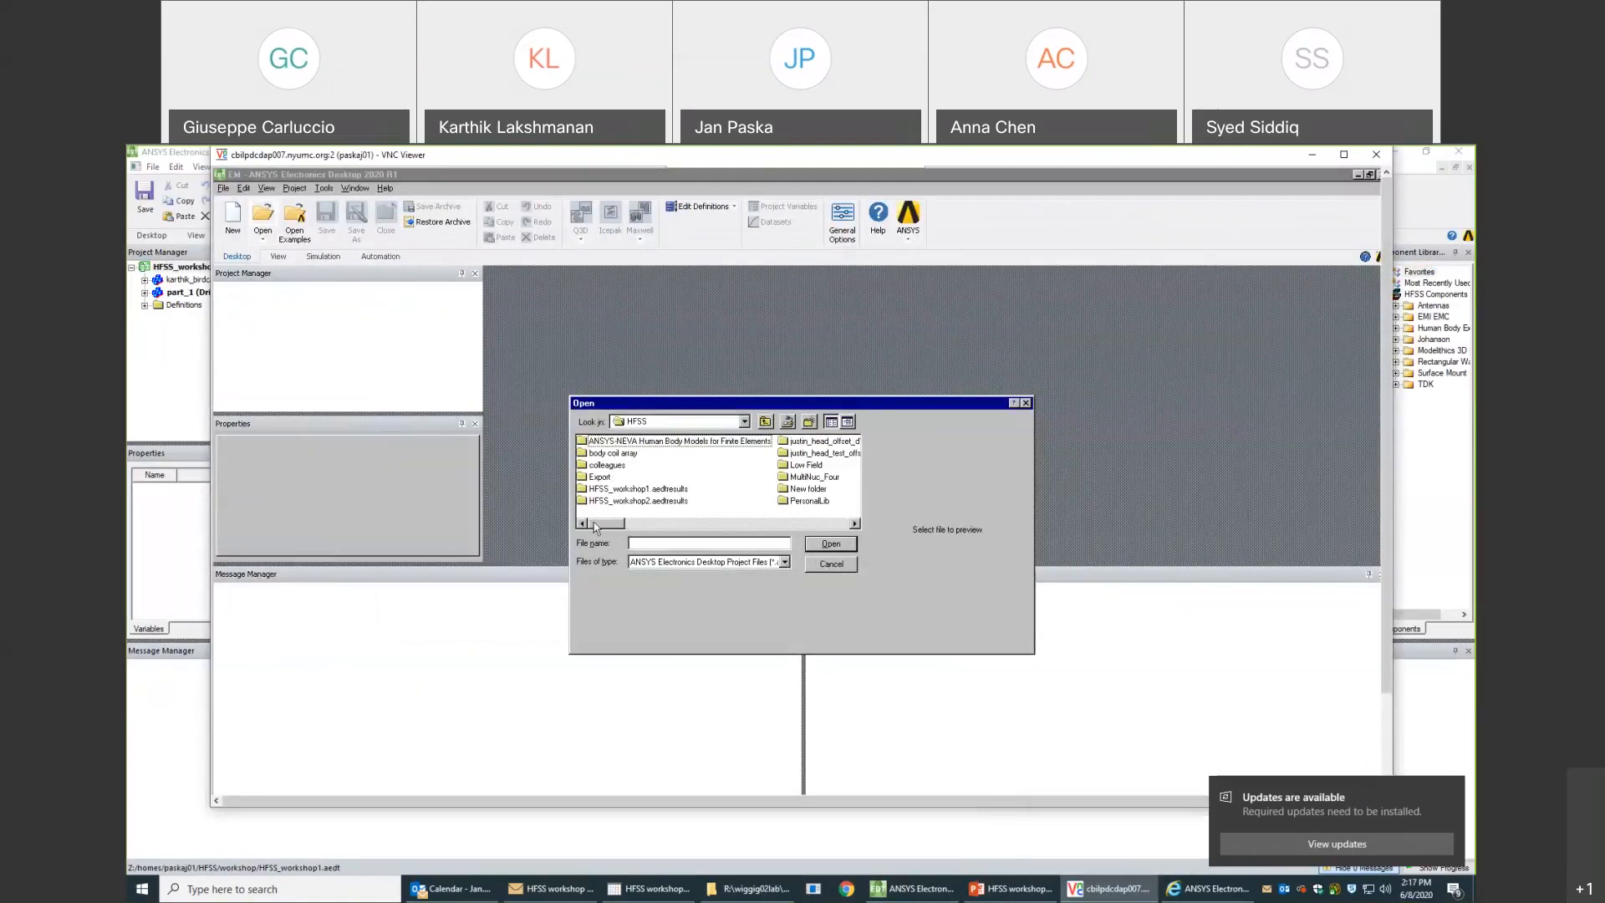
pyautogui.moveTo(594, 527); pyautogui.dragTo(708, 528)
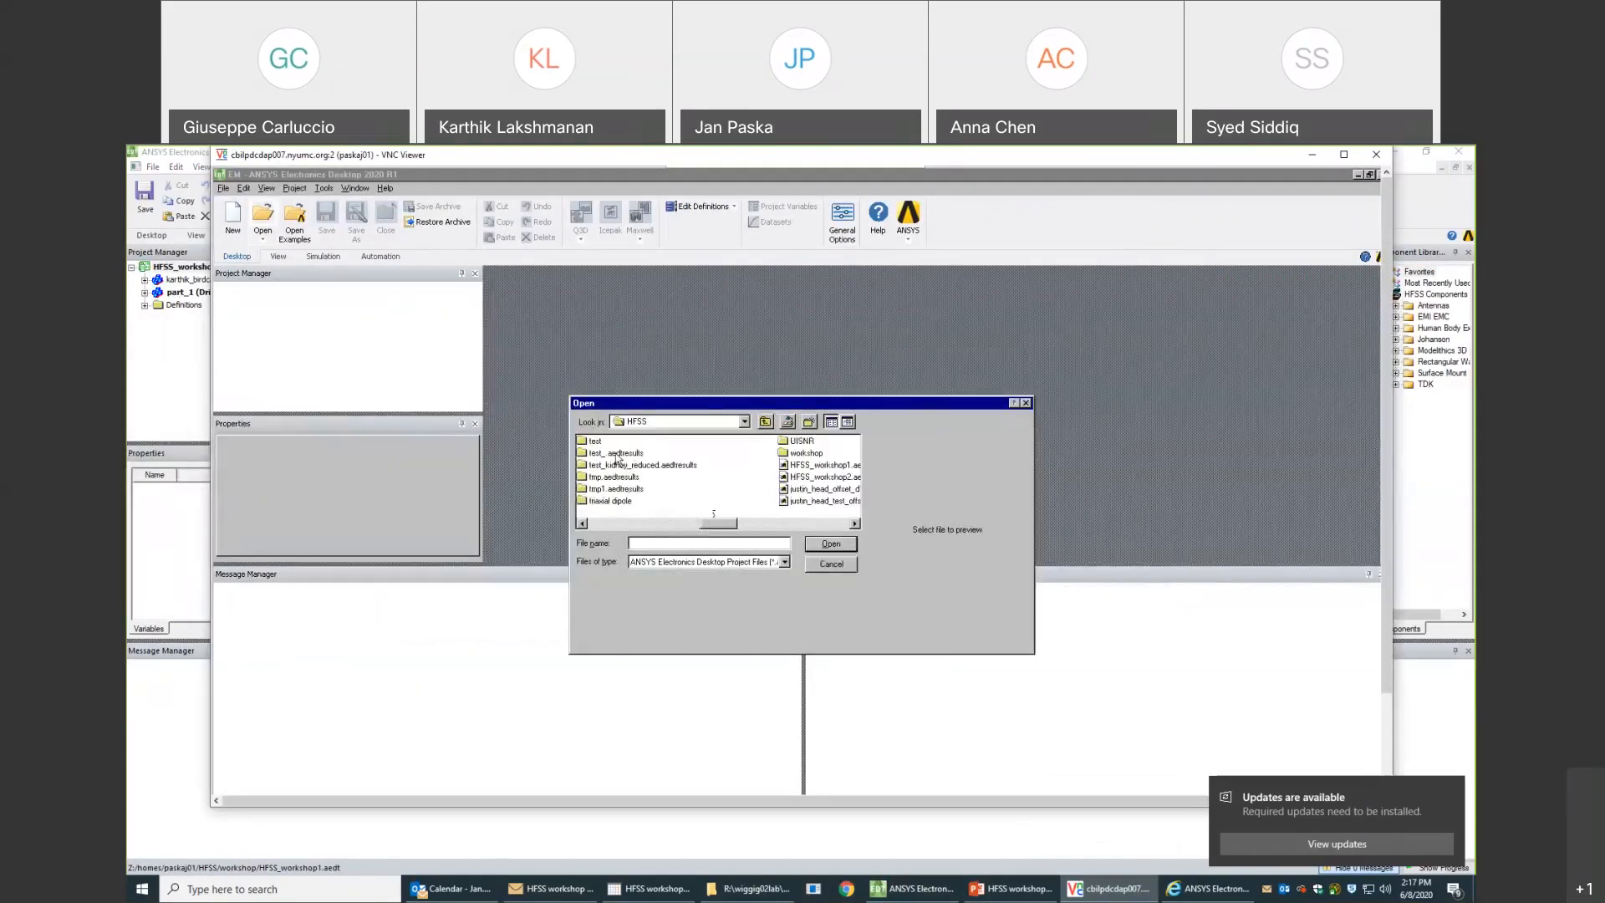
pyautogui.doubleClick(804, 454)
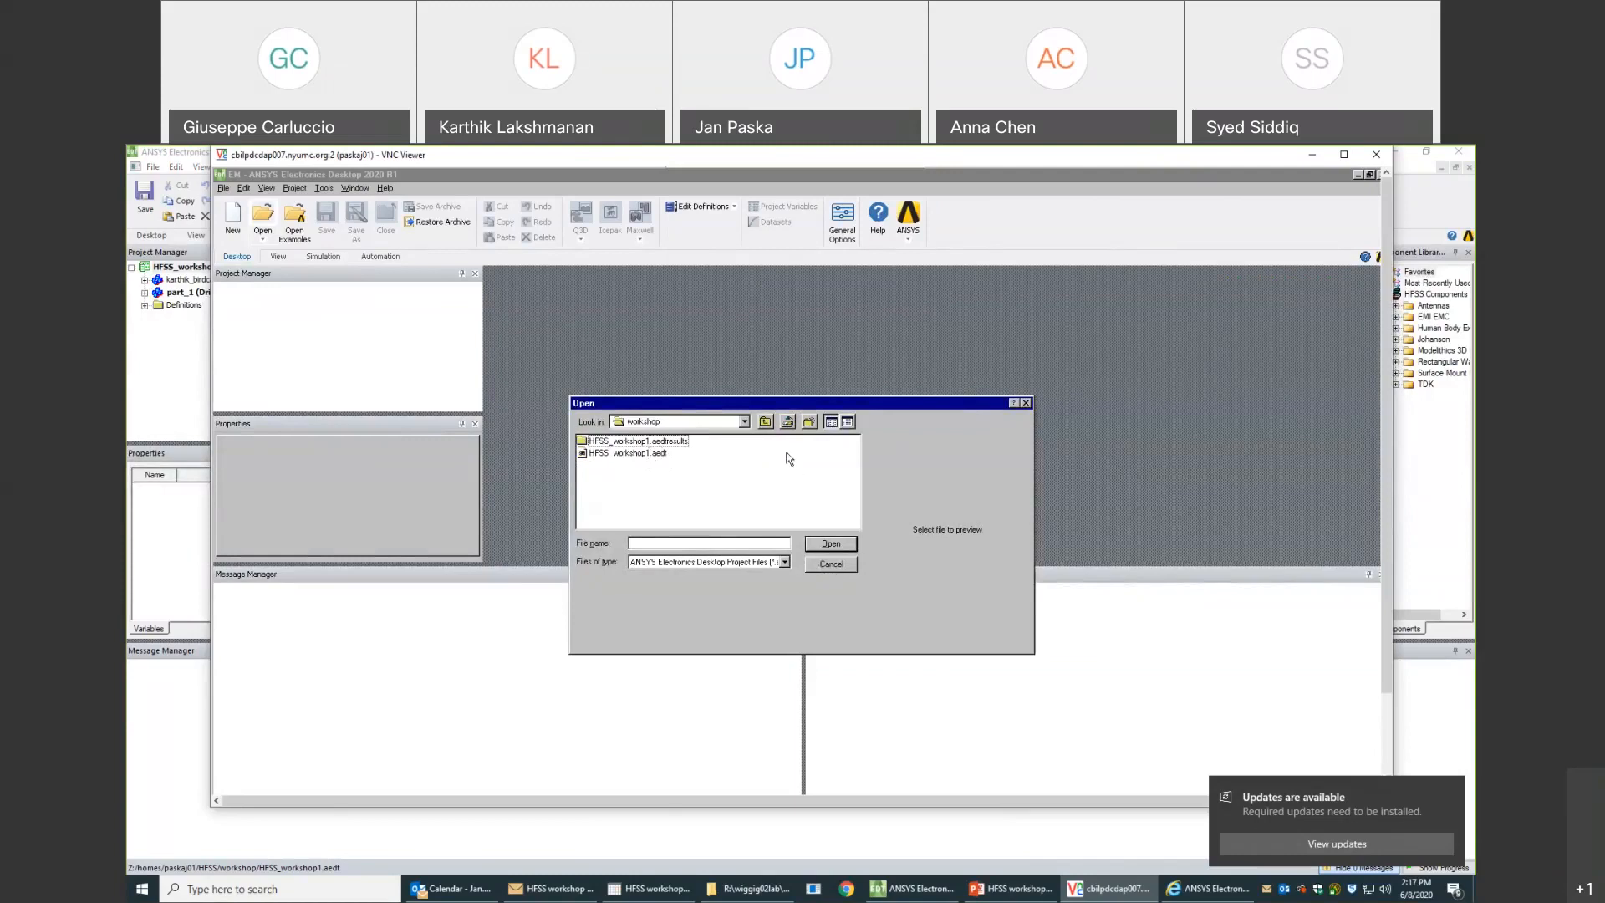
pyautogui.click(768, 424)
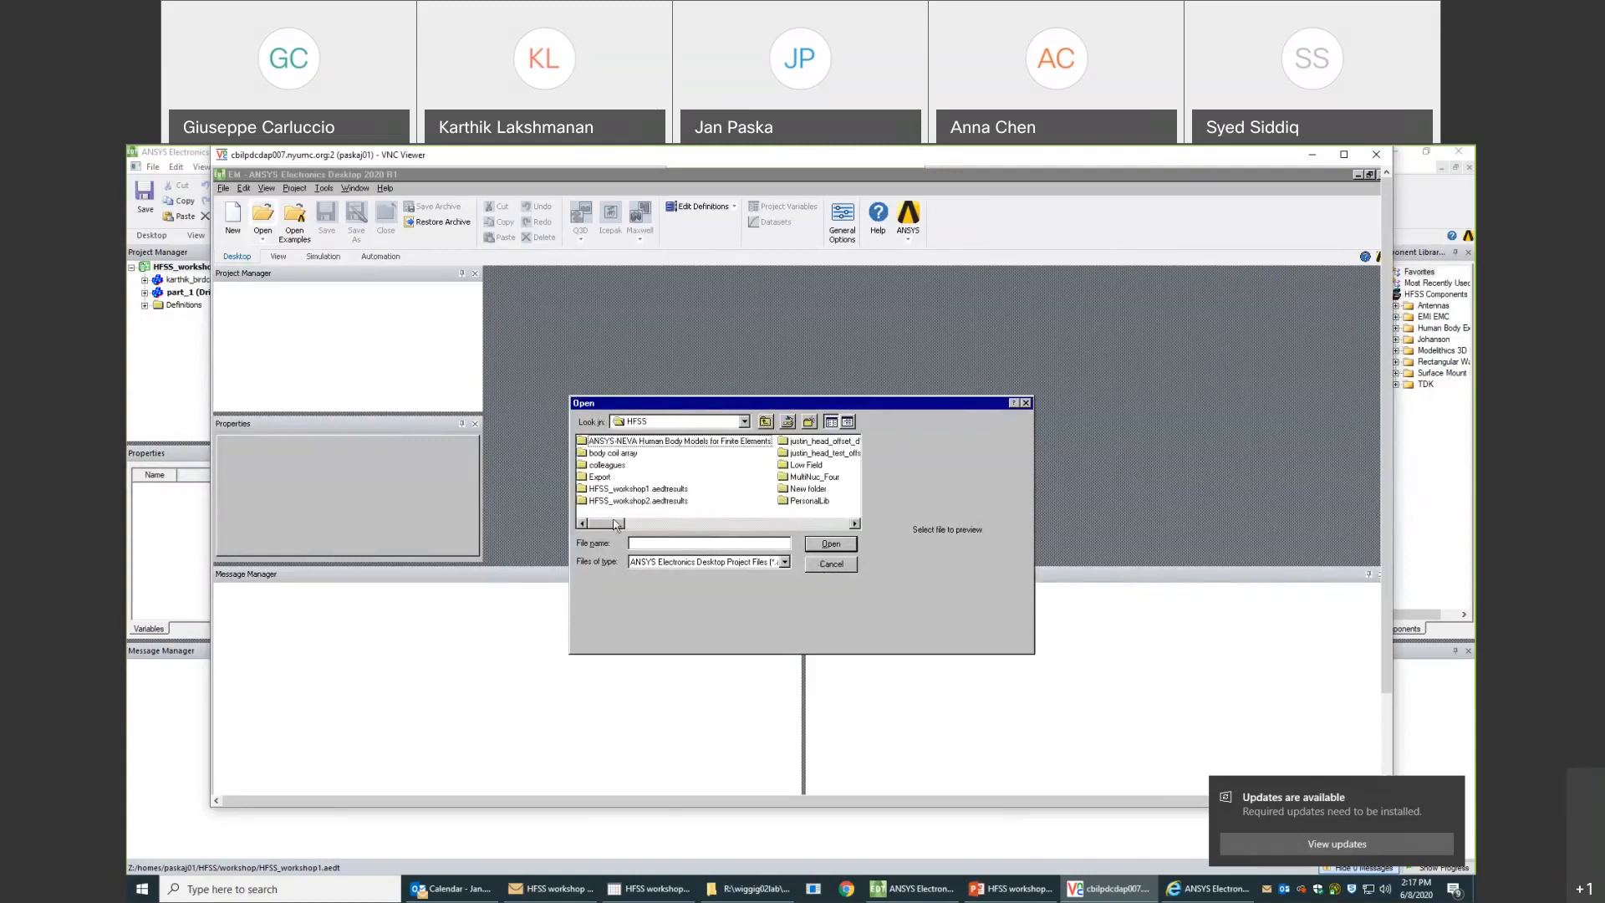
pyautogui.moveTo(617, 525); pyautogui.dragTo(764, 525)
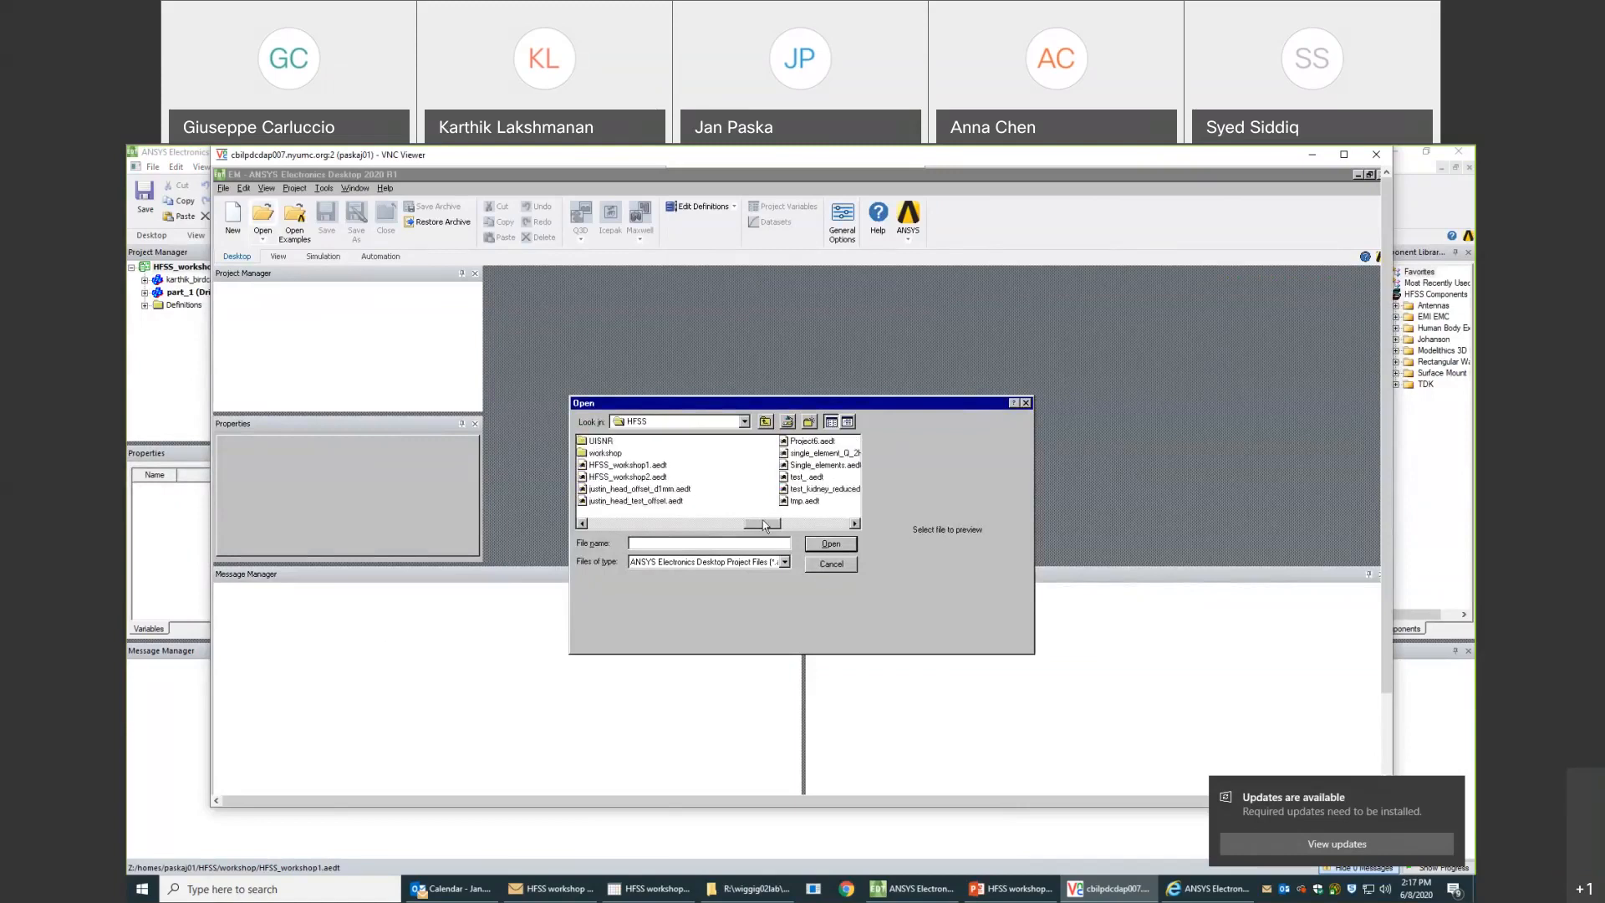
pyautogui.doubleClick(642, 478)
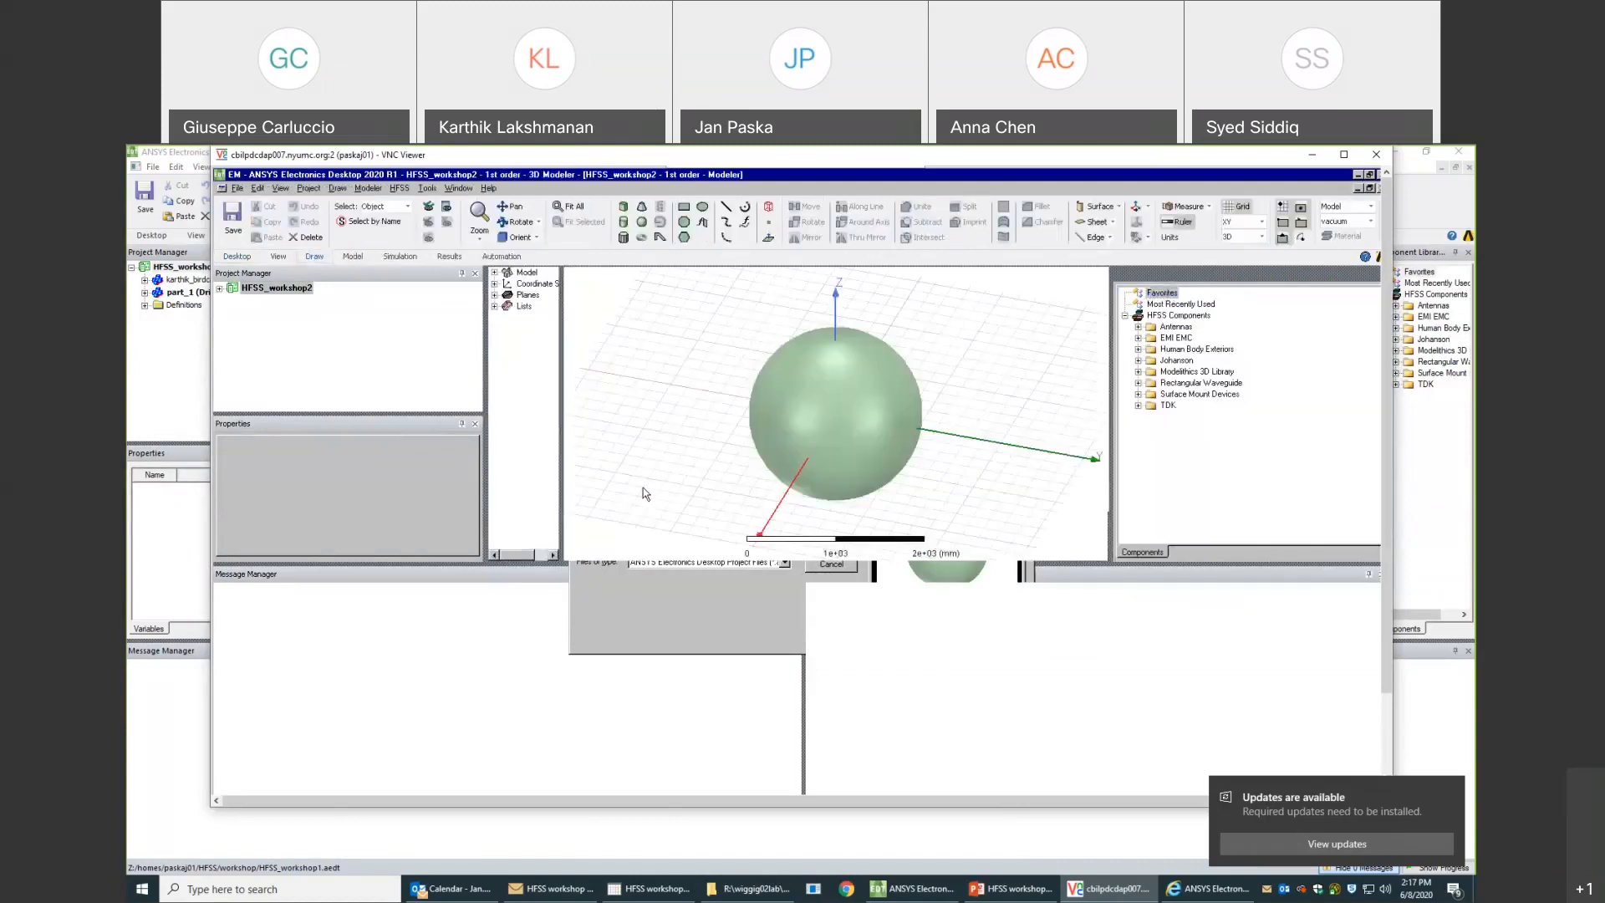
pyautogui.click(219, 288)
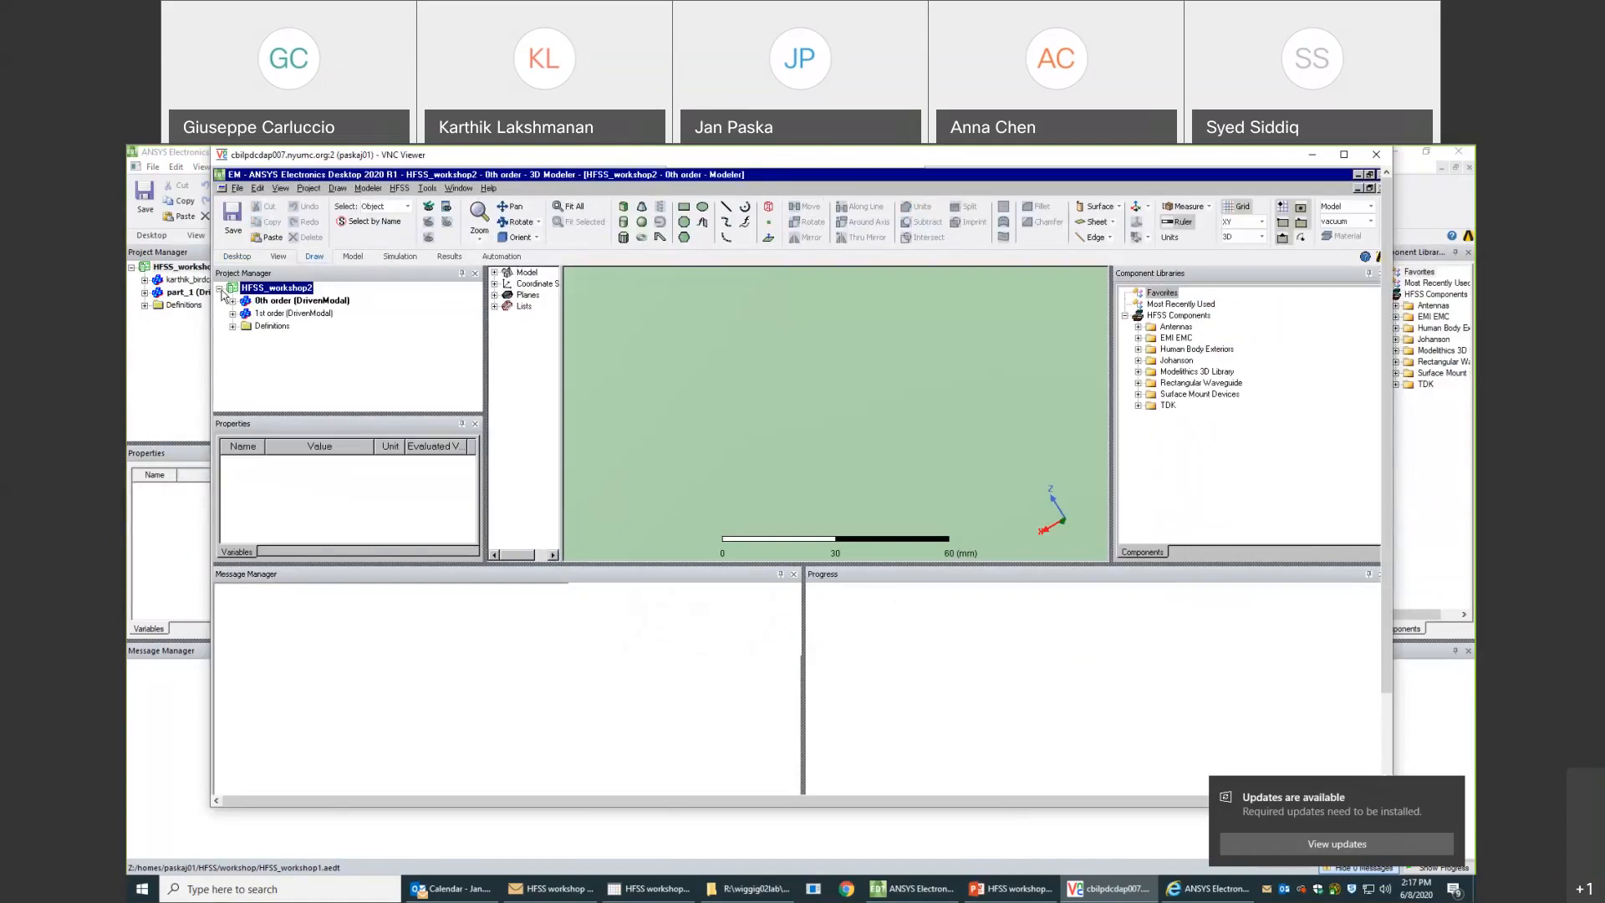
# - Run a validation check on the 0th order design and dismiss the report
pyautogui.rightClick(249, 292)
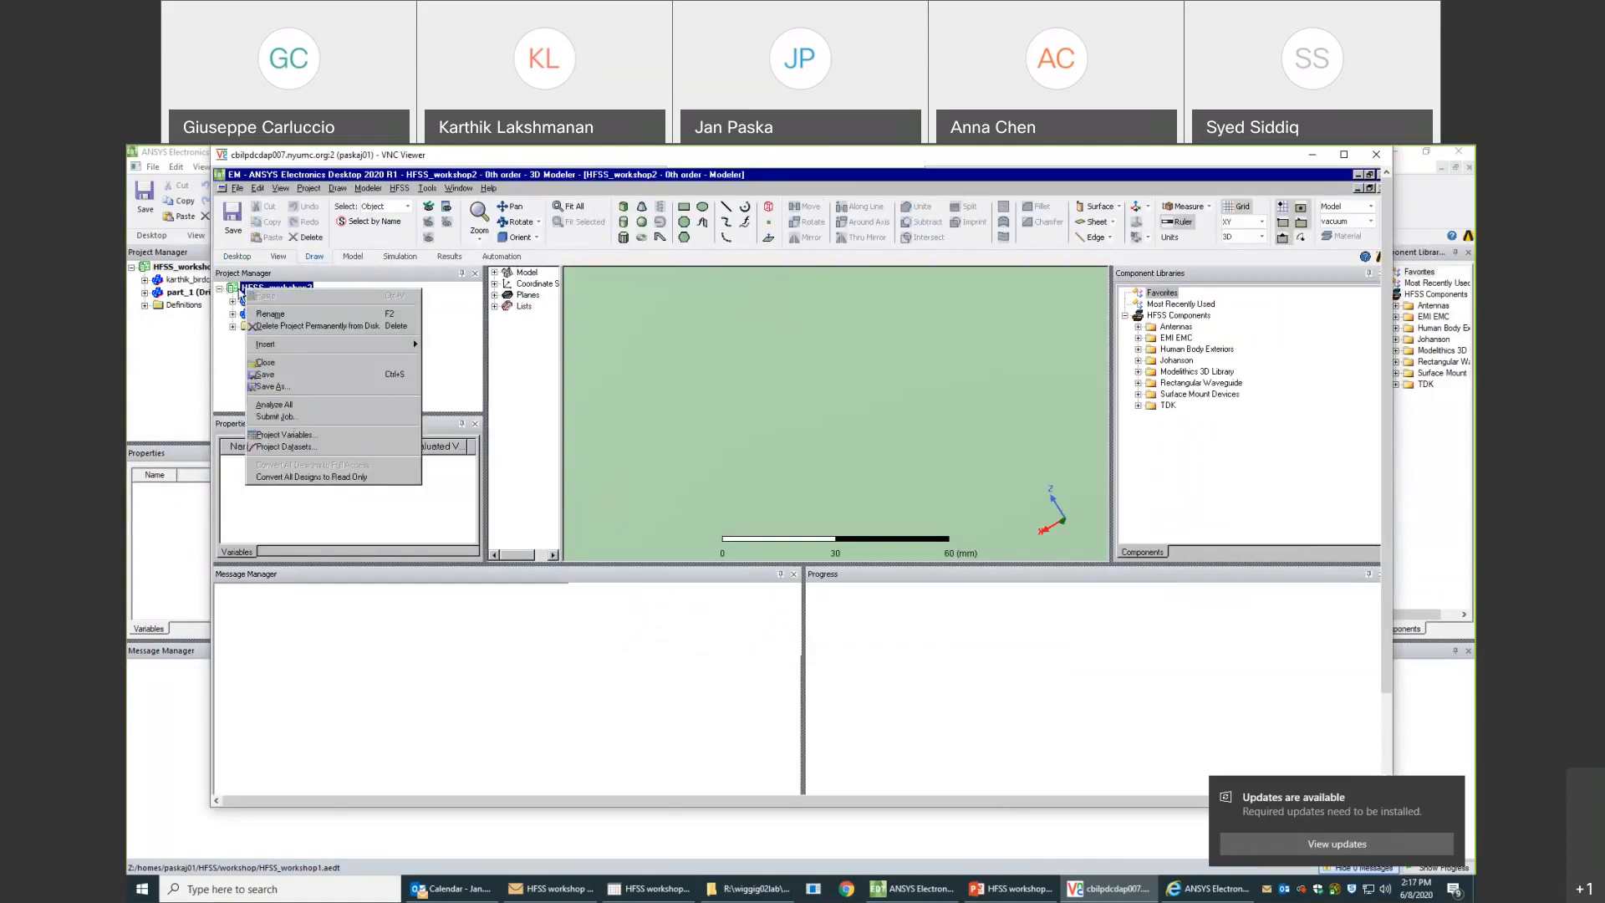
pyautogui.click(246, 301)
pyautogui.rightClick(247, 301)
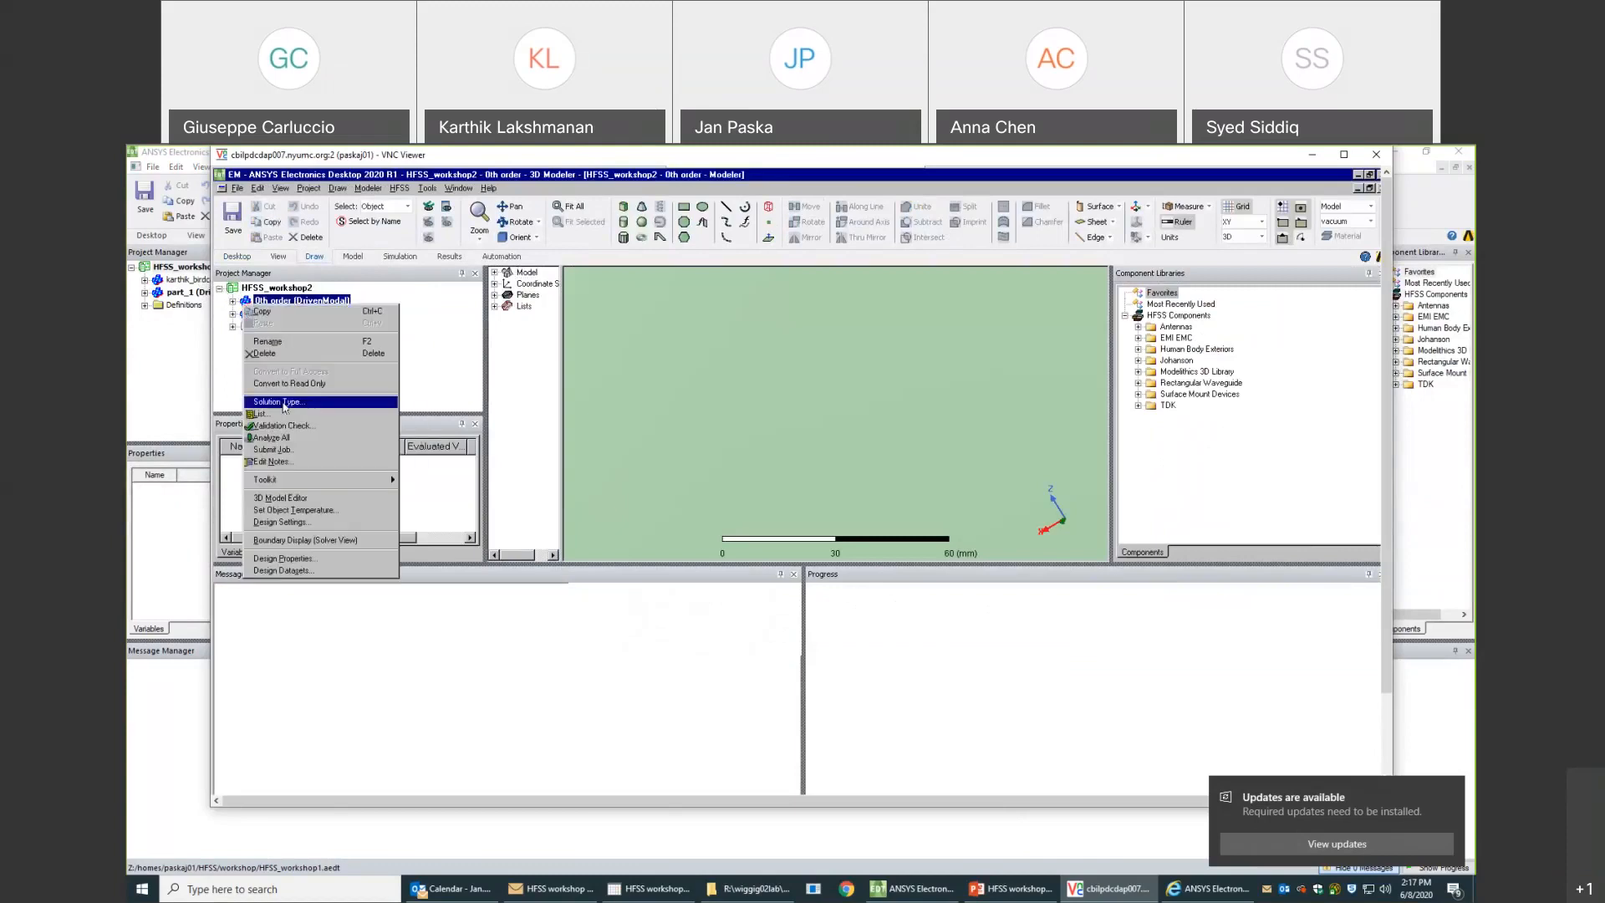
pyautogui.click(284, 425)
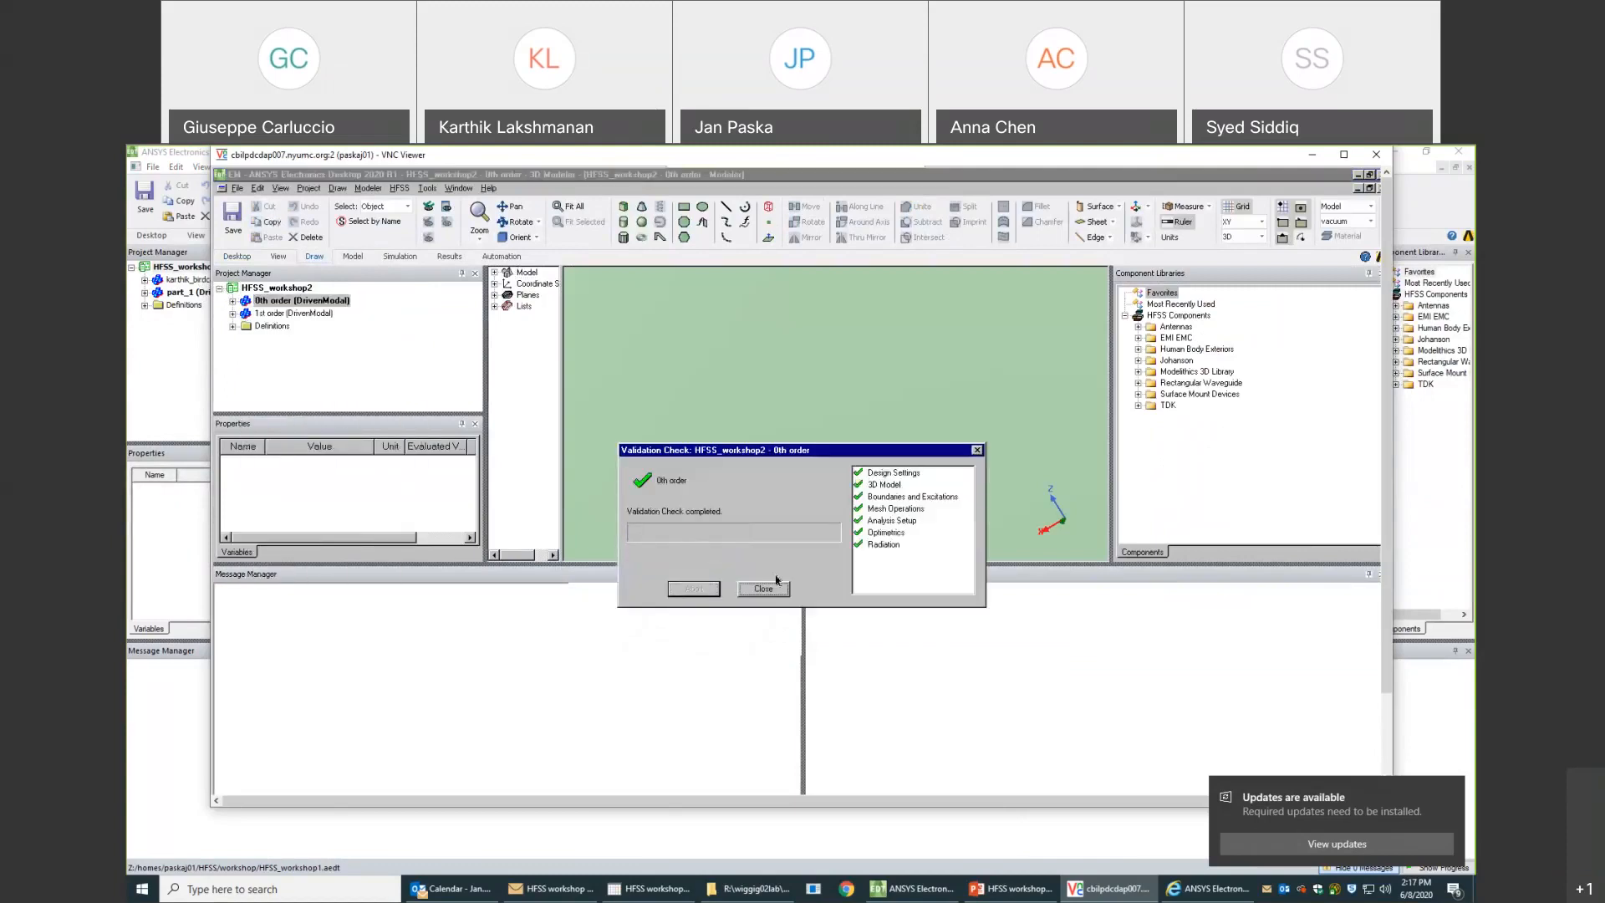
pyautogui.click(764, 588)
# - Run a validation check on the 1st order design and dismiss the report
pyautogui.click(296, 313)
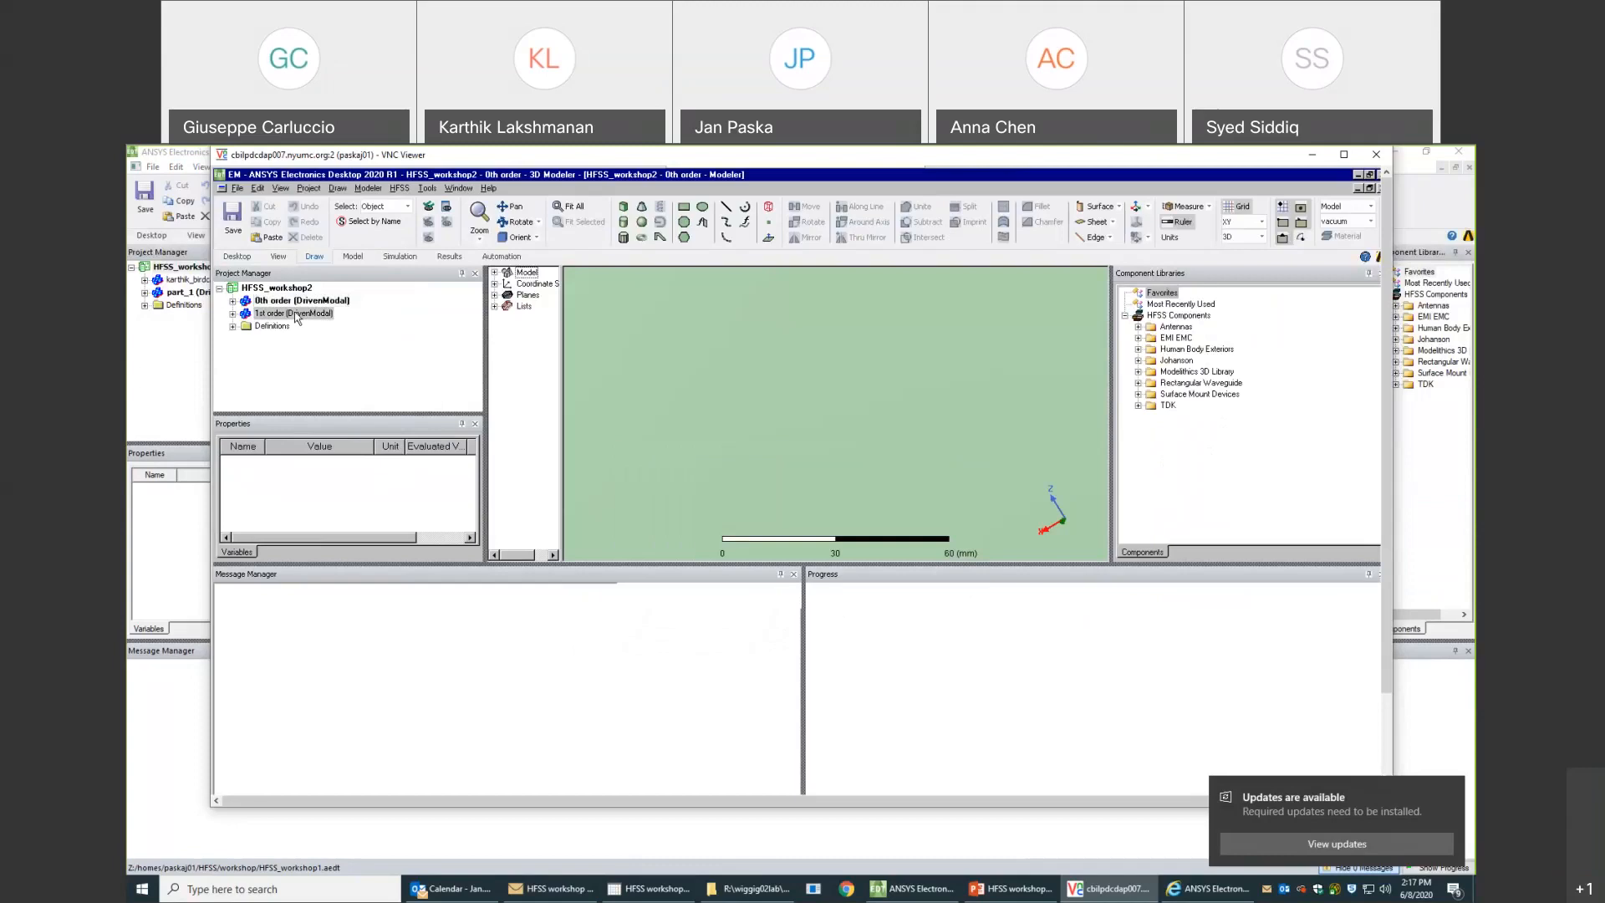
pyautogui.rightClick(295, 316)
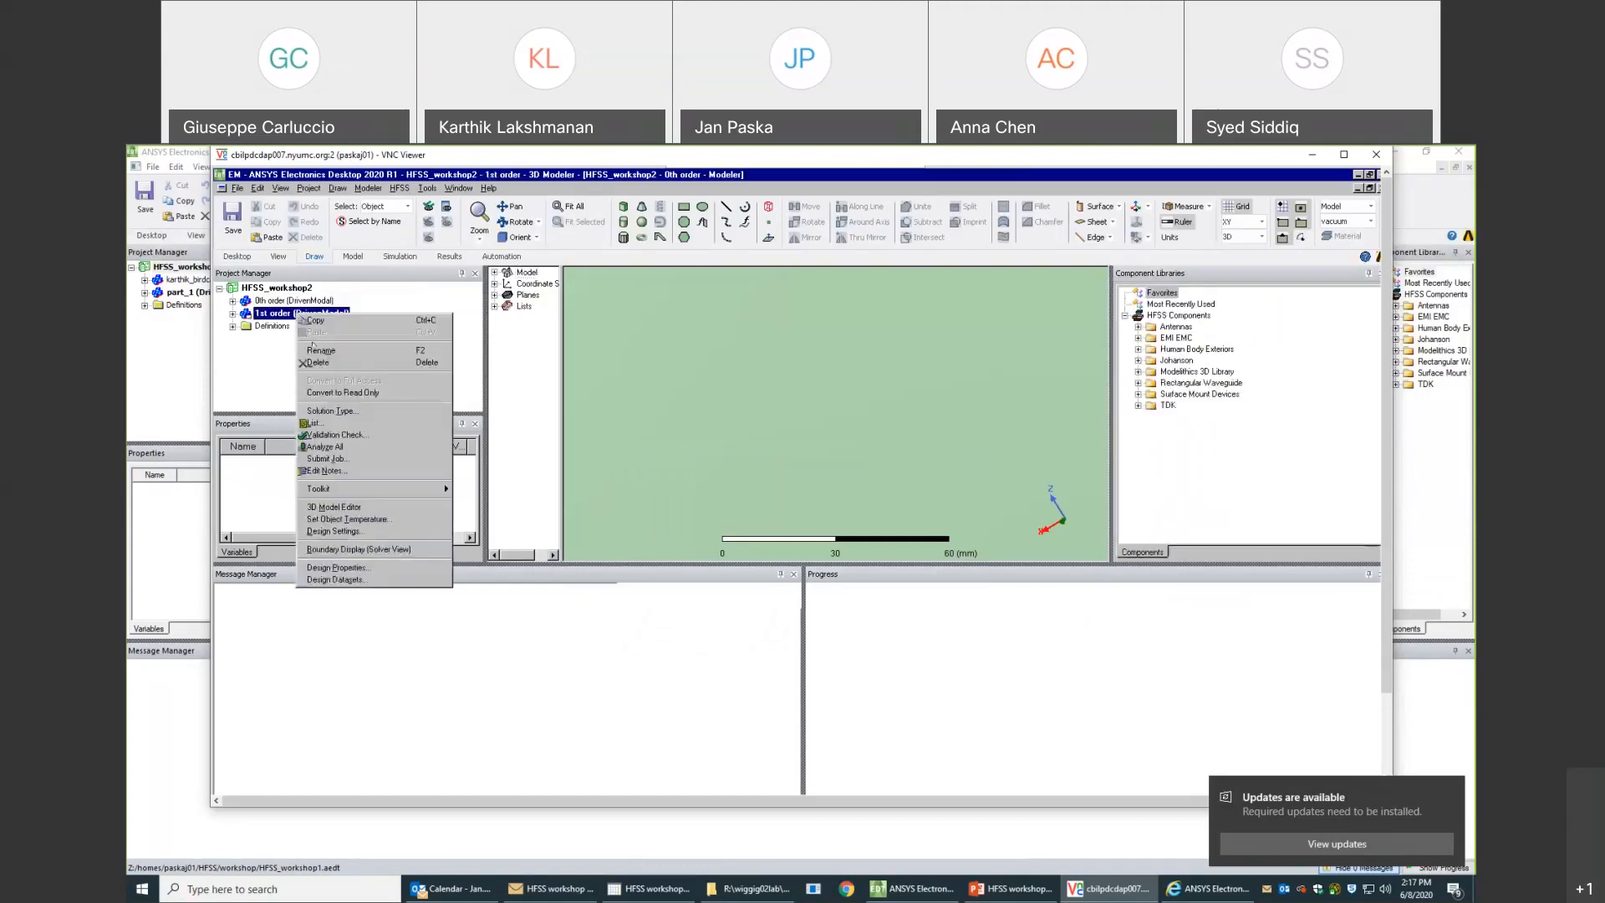
pyautogui.click(376, 436)
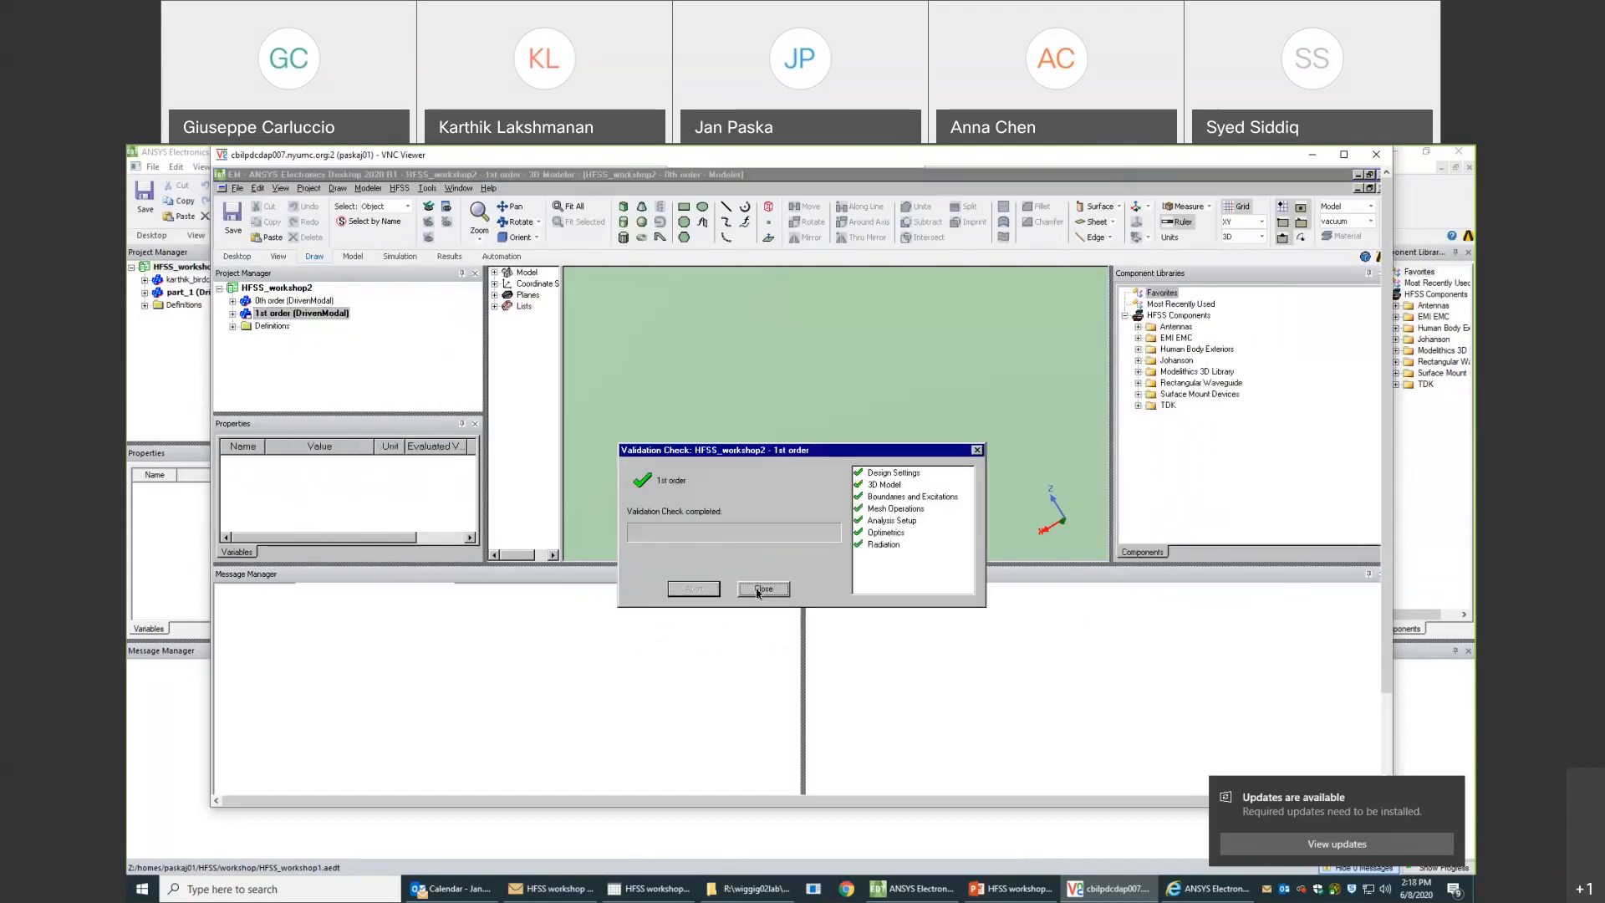
pyautogui.click(759, 589)
# - Start the analysis of all designs in the HFSS_workshop2 project
pyautogui.click(277, 289)
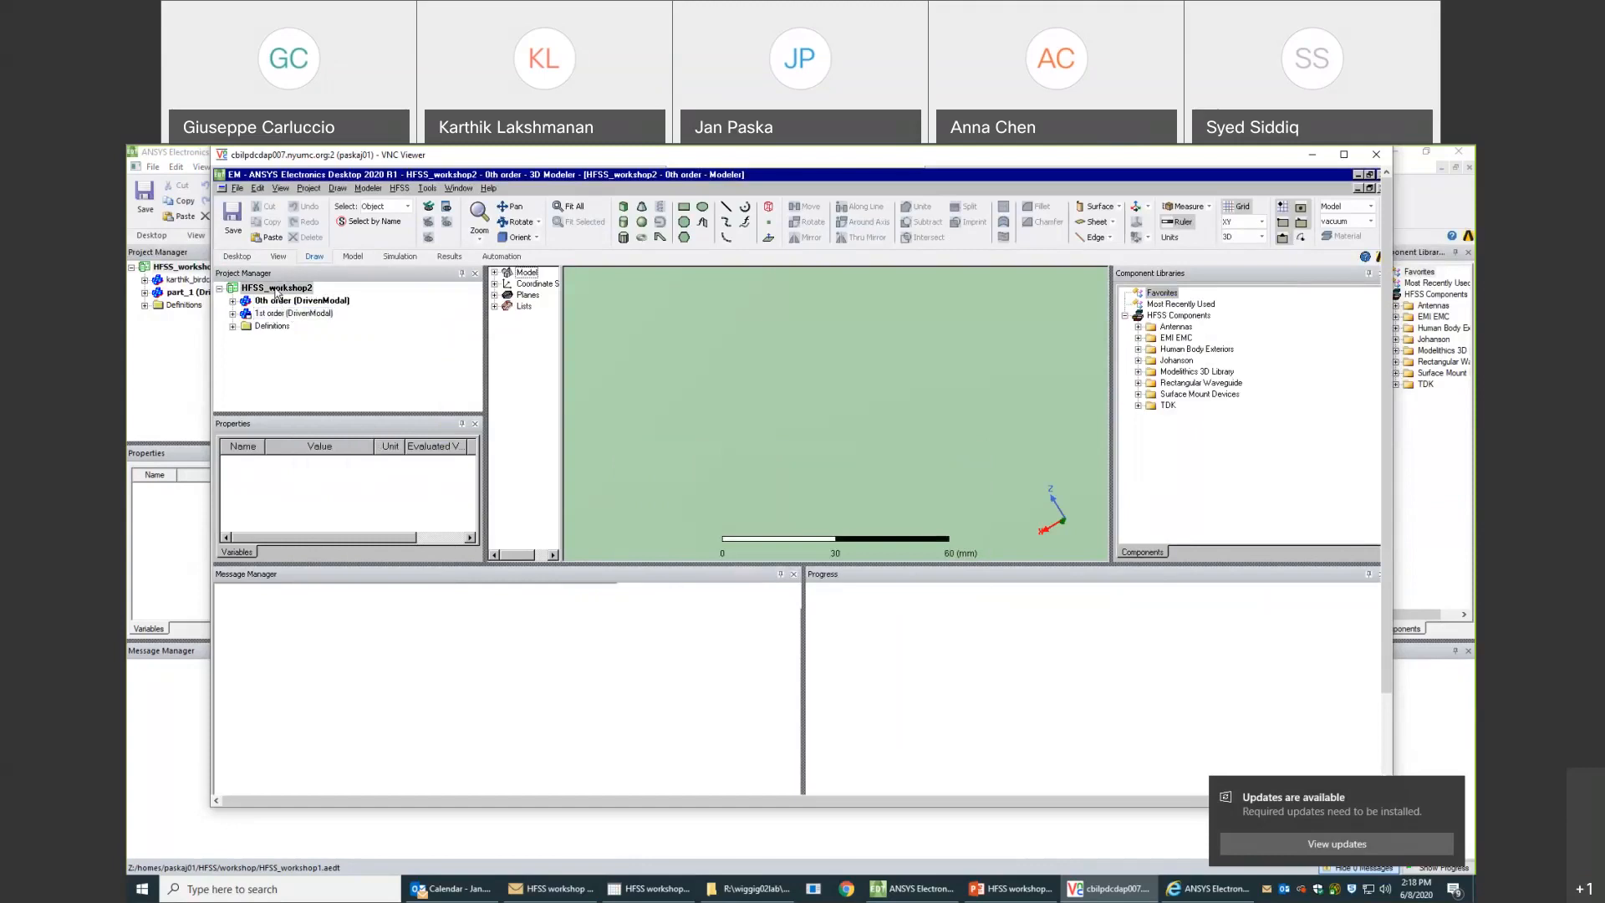
pyautogui.rightClick(277, 290)
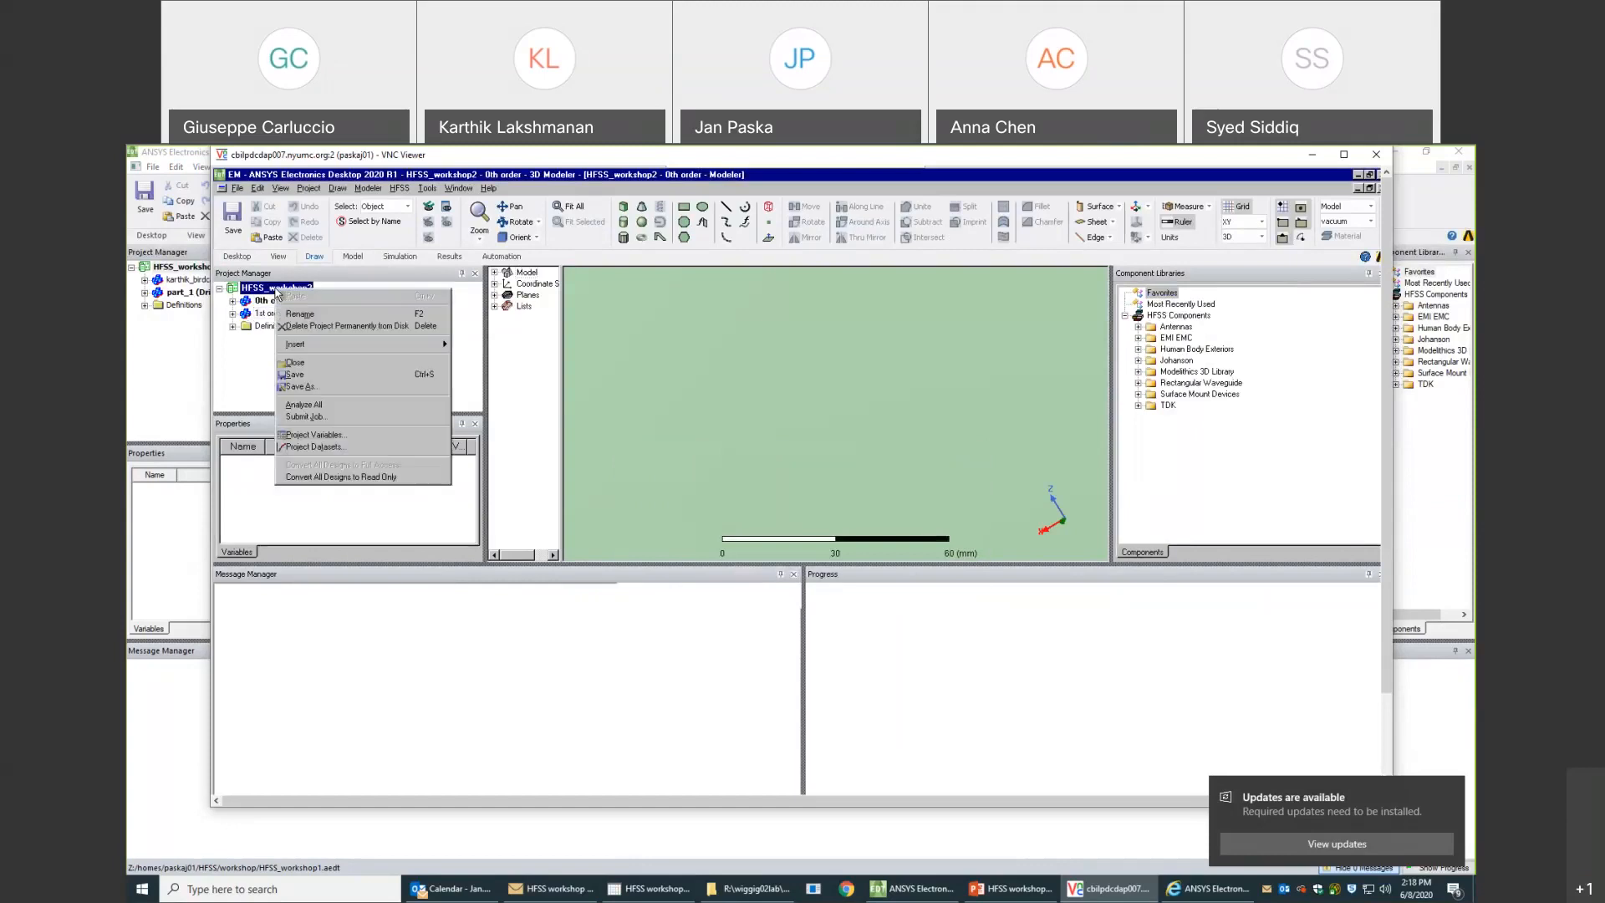
pyautogui.click(330, 407)
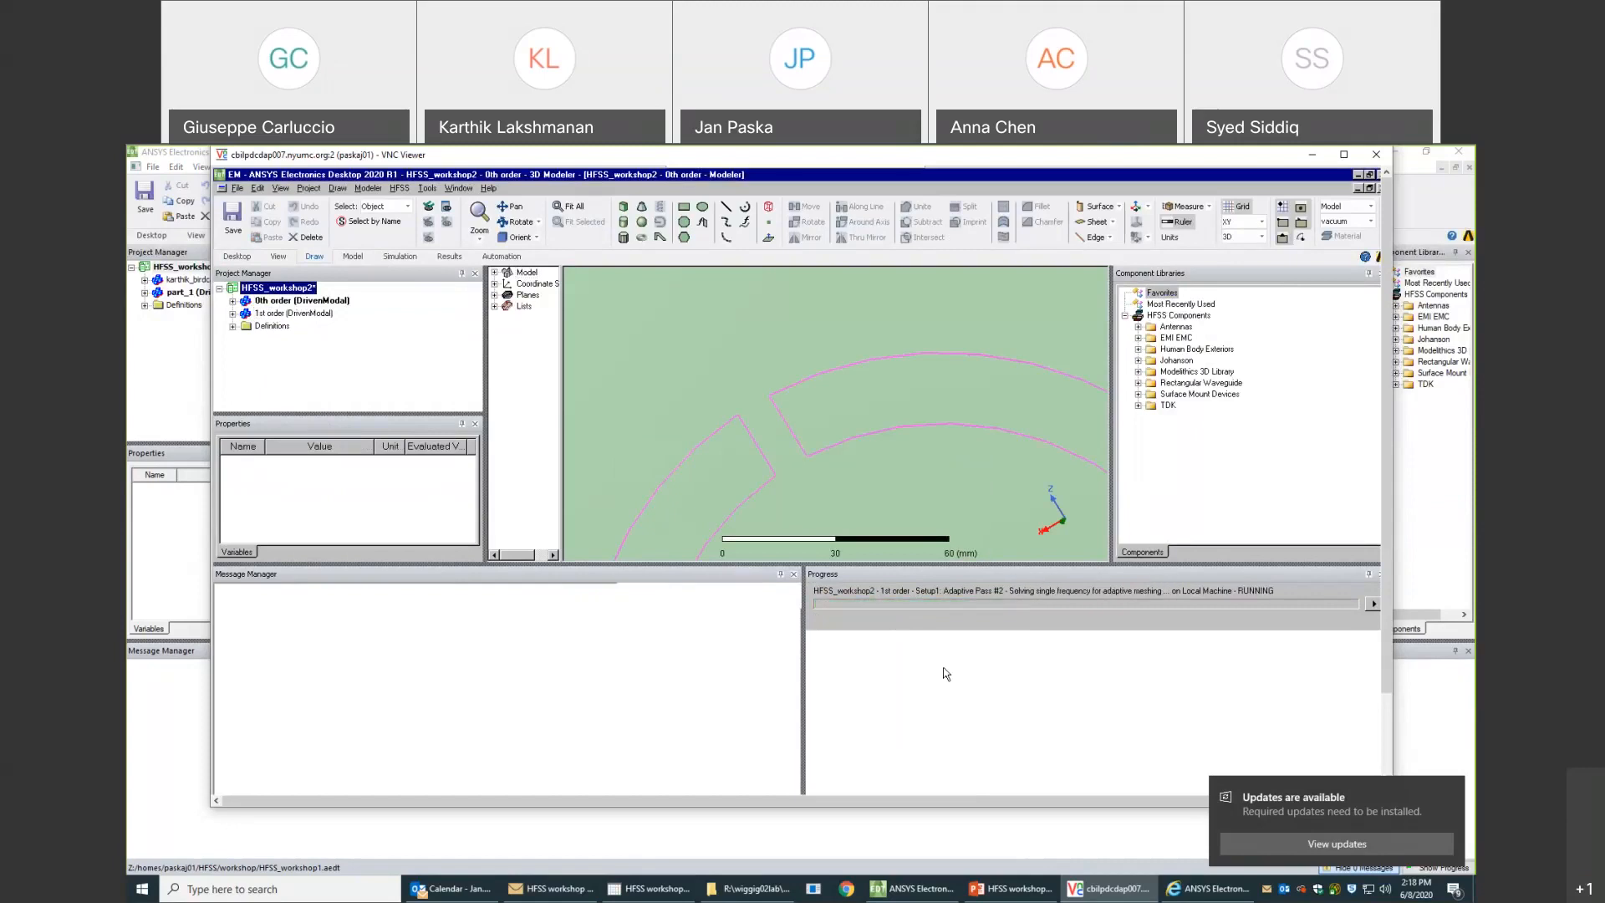
# - Switch to the PowerPoint workshop presentation and review its Outline slide
pyautogui.moveTo(1025, 893)
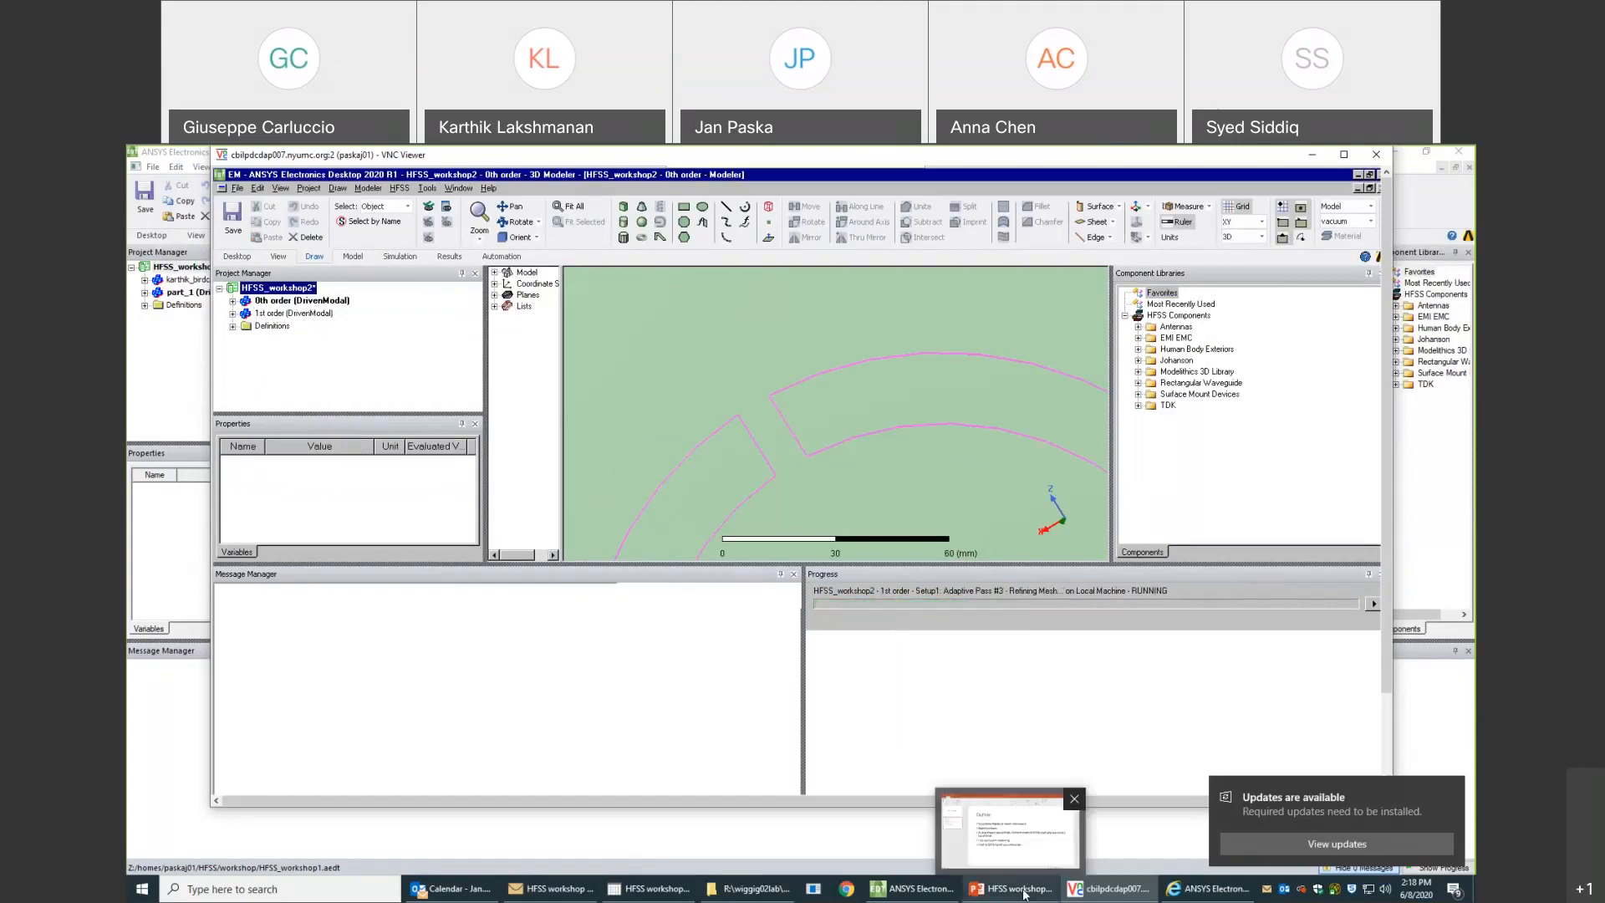
pyautogui.click(1025, 893)
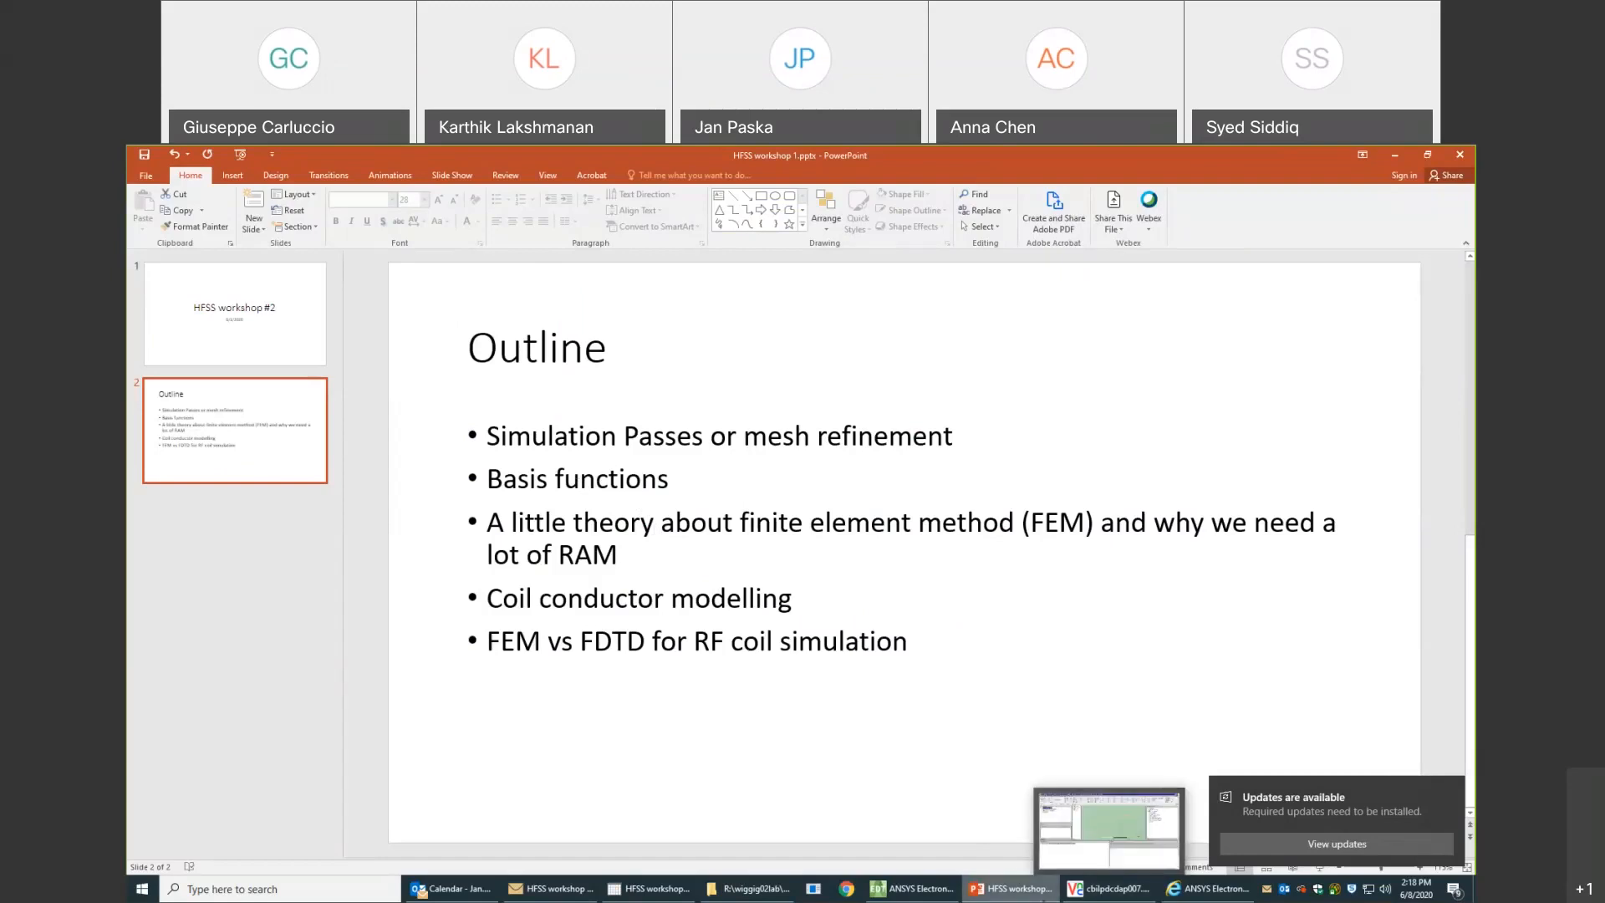
pyautogui.moveTo(926, 893)
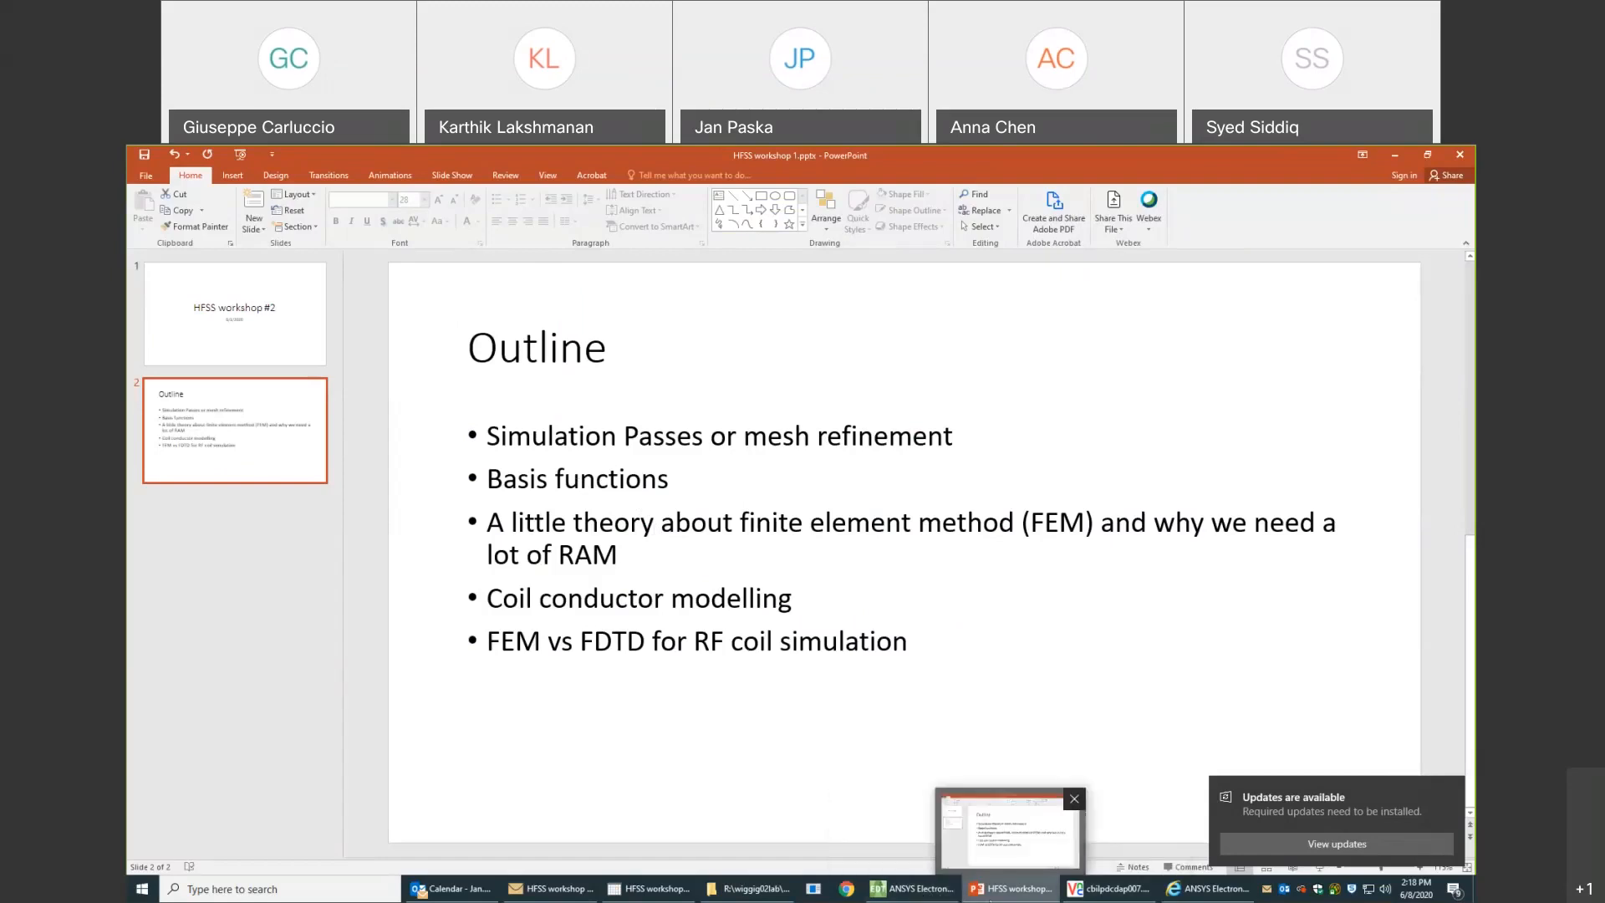
# - Switch to the Ansys online help in the browser, search for "basis functions" and open the "Basis Functions in HFSS" topic
pyautogui.click(1173, 893)
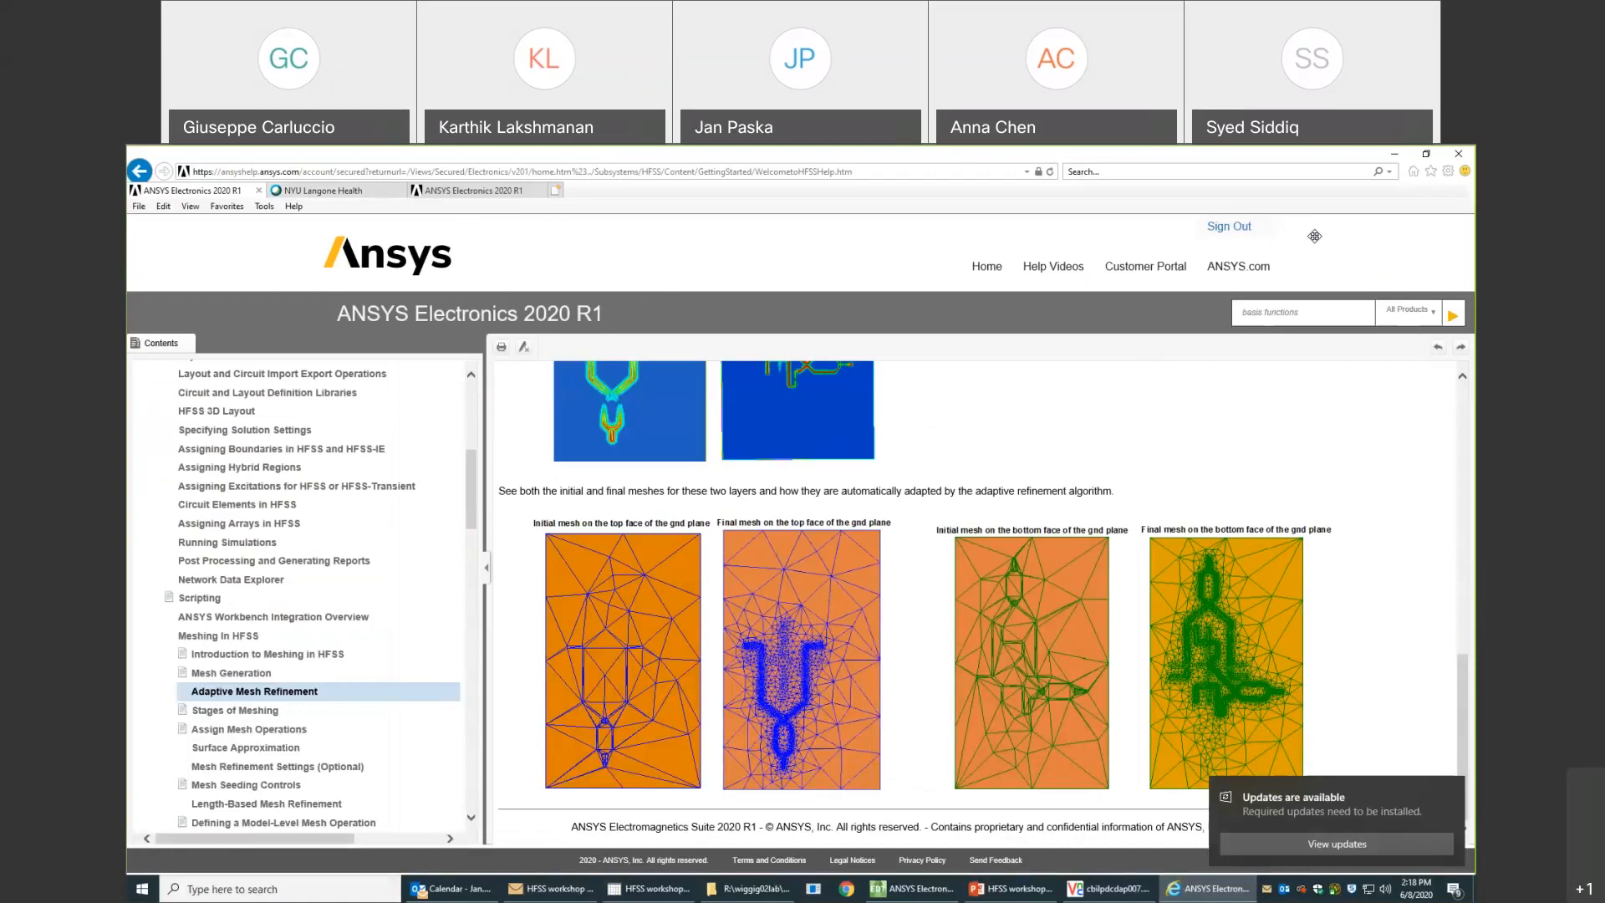
pyautogui.click(1317, 313)
pyautogui.press('Return')
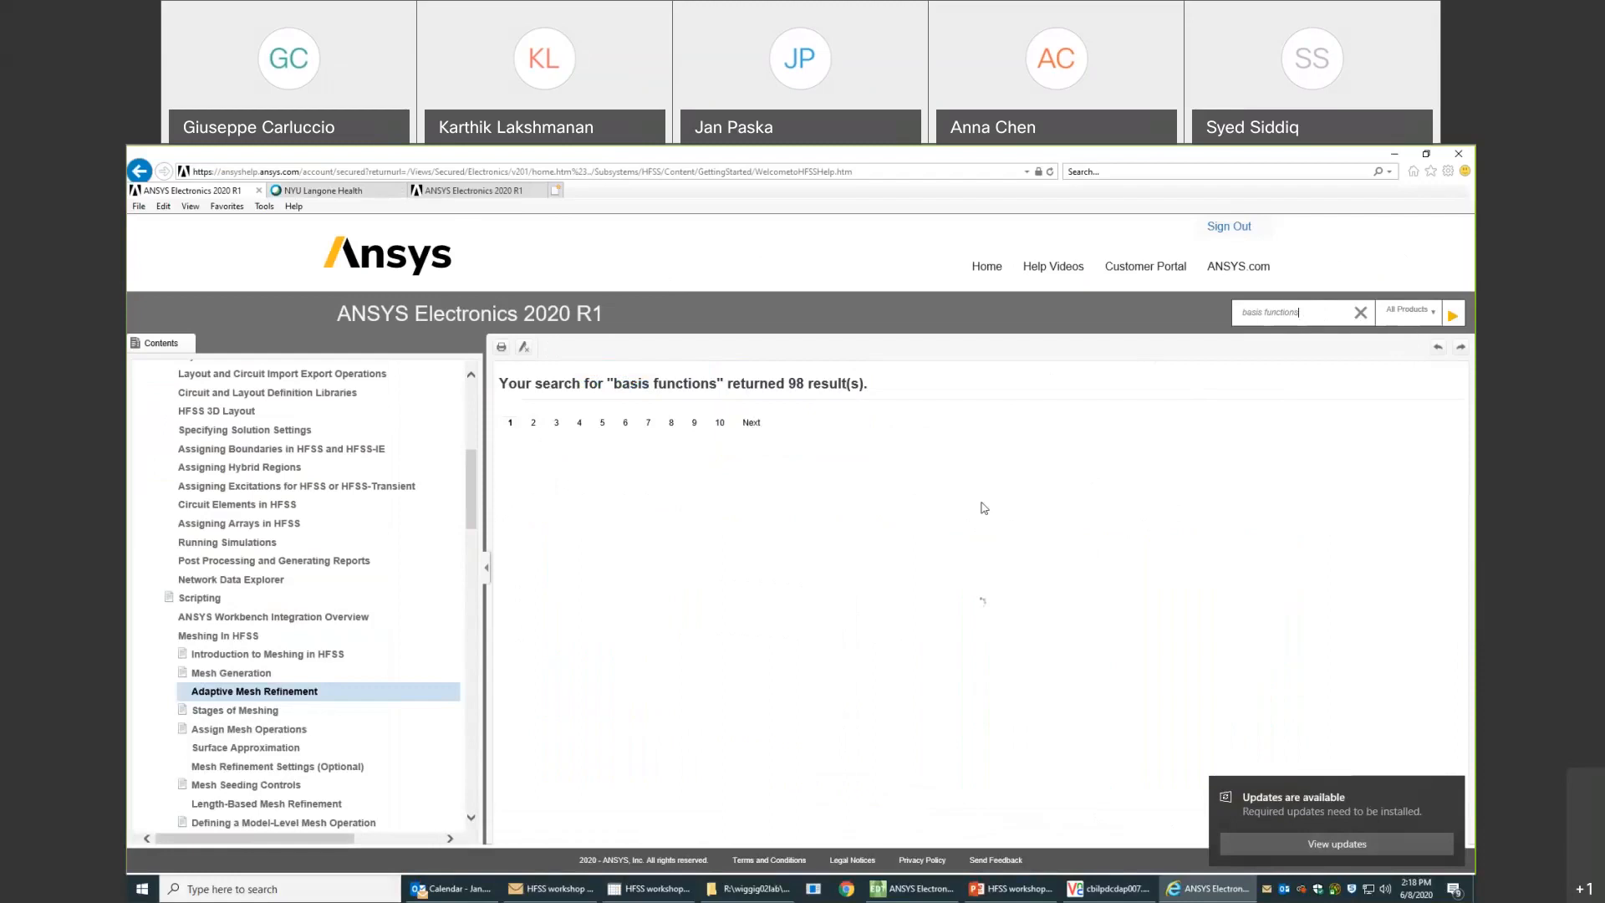
pyautogui.click(512, 425)
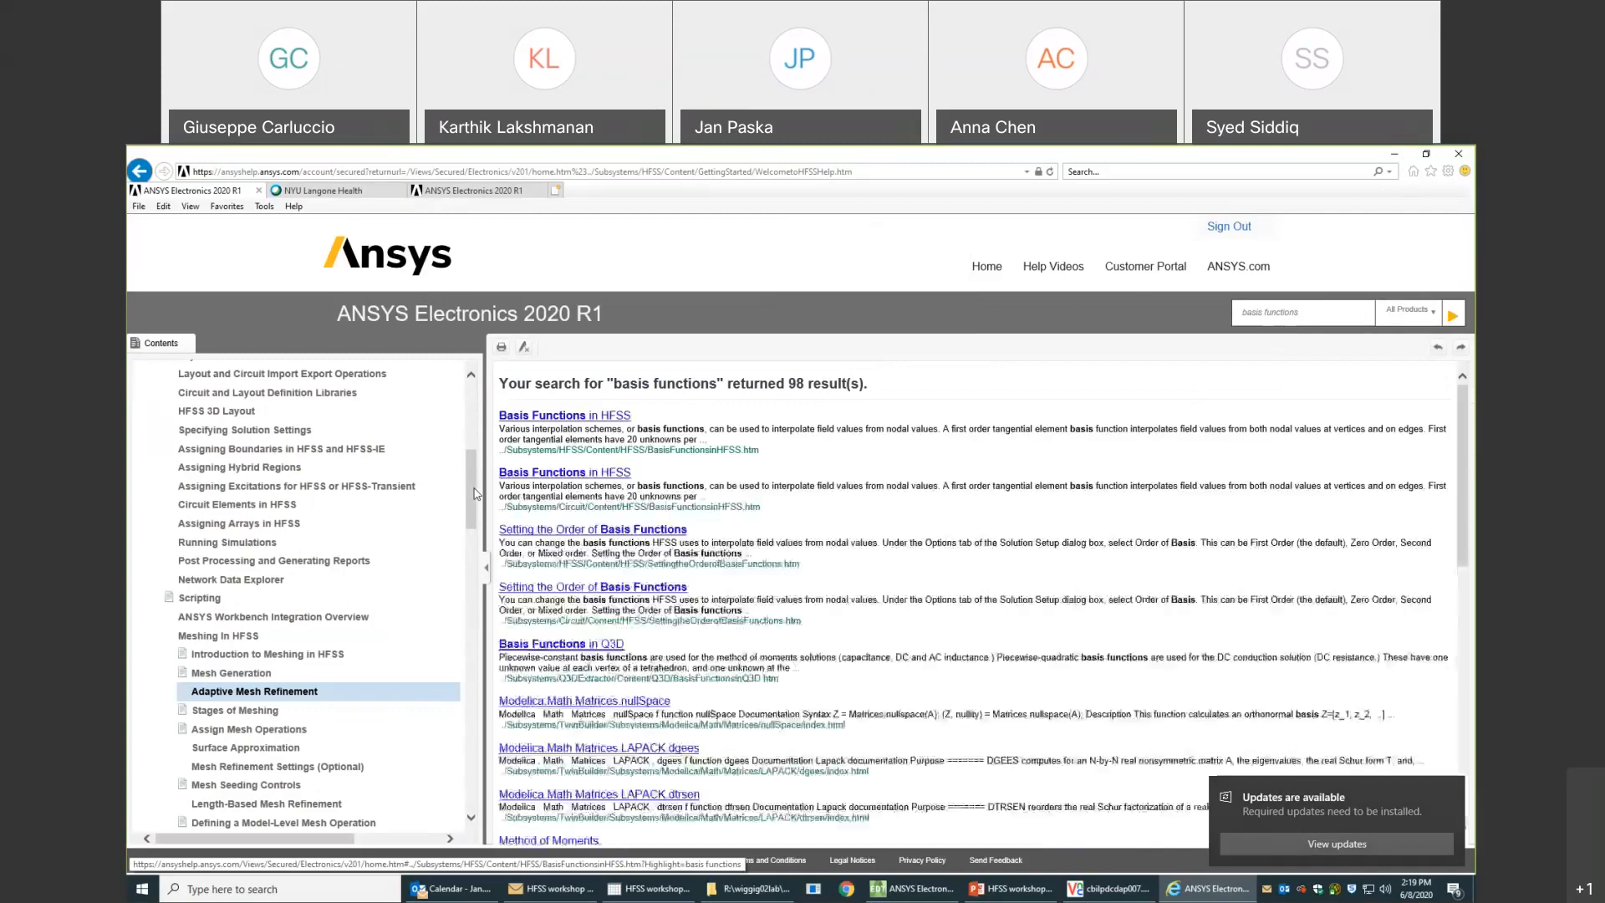
pyautogui.click(535, 416)
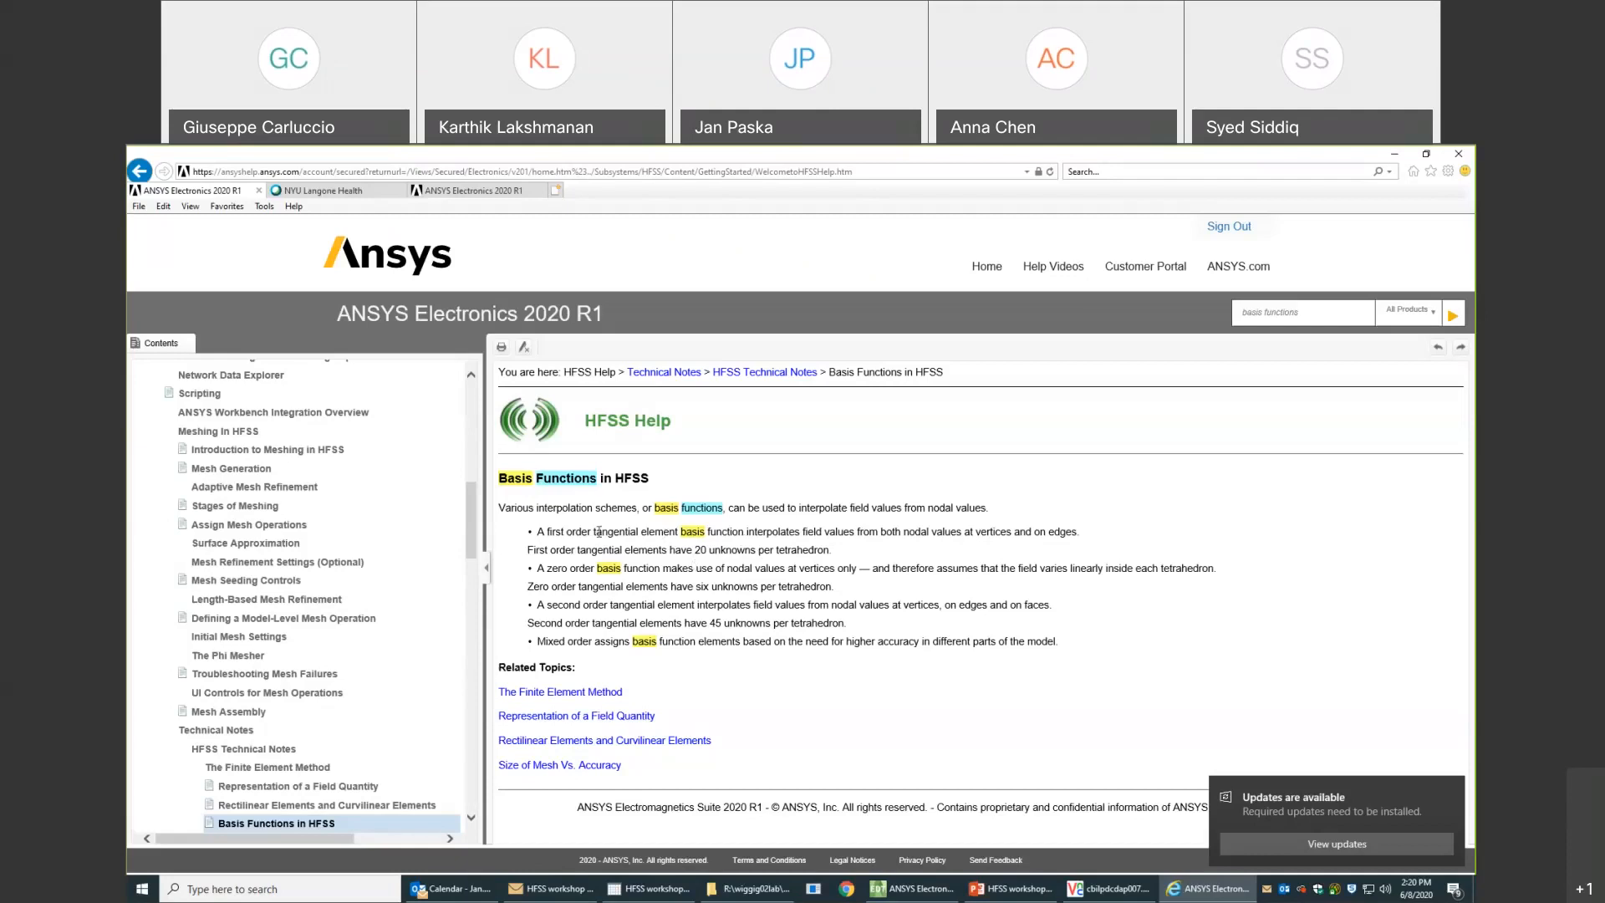
# - Examine the number of unknowns per tetrahedron given for first, zero and second order tangential elements
pyautogui.moveTo(694, 550); pyautogui.dragTo(756, 550)
pyautogui.click(740, 587)
pyautogui.moveTo(695, 587); pyautogui.dragTo(756, 587)
pyautogui.moveTo(711, 623); pyautogui.dragTo(749, 626)
# - Search the web for "wikipedia fem basis function" in a new browser tab and open Wikipedia's Basis function article
pyautogui.click(557, 192)
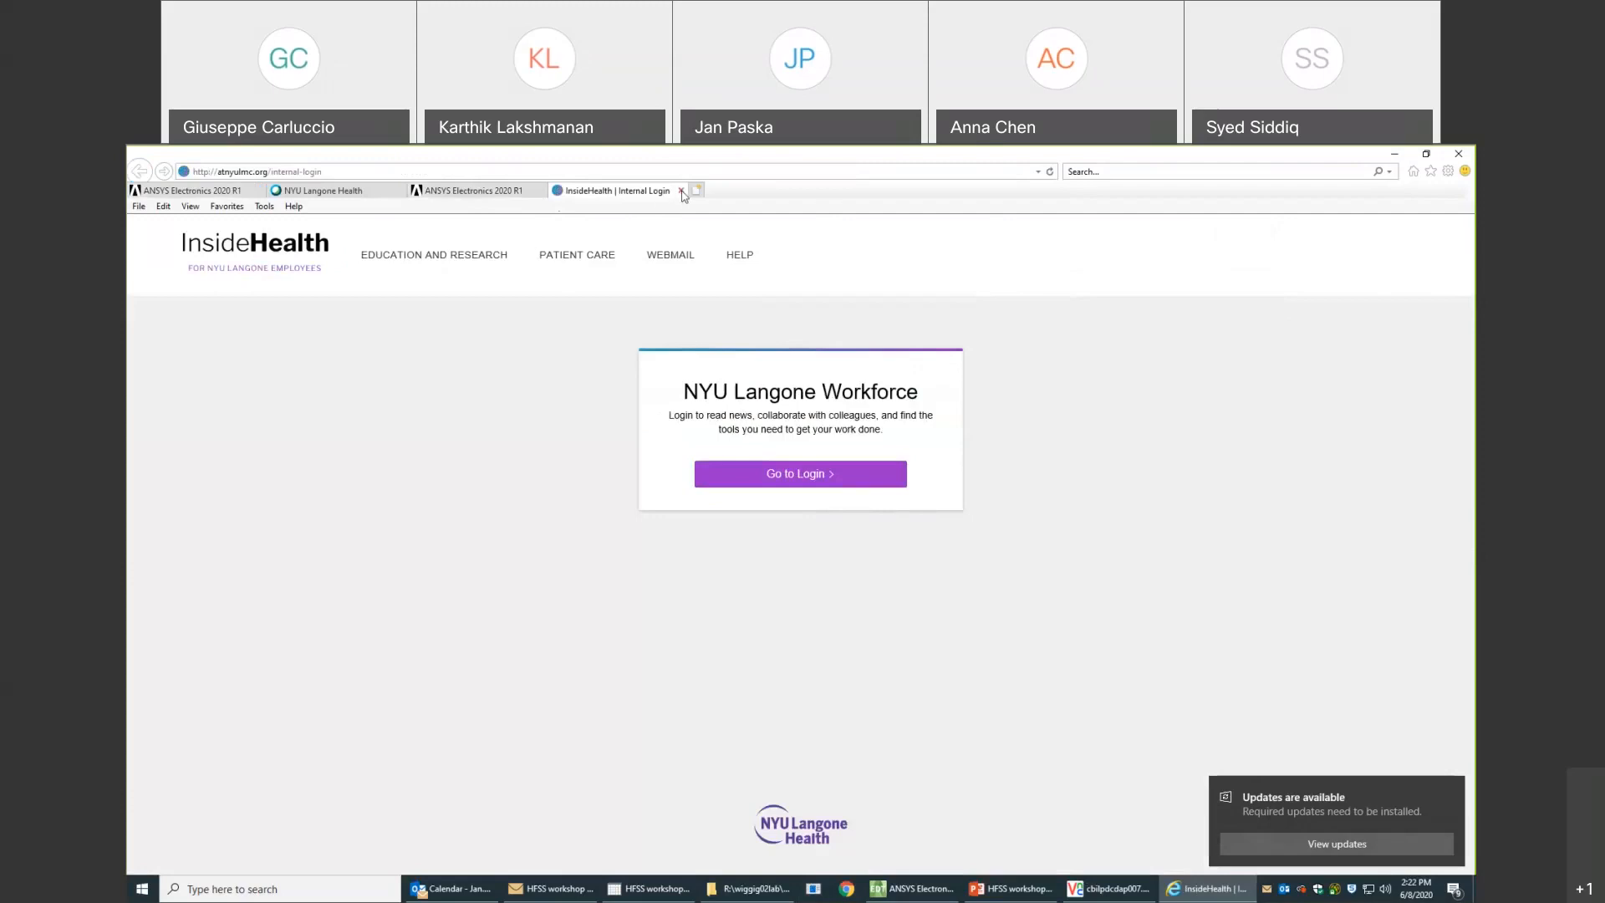
pyautogui.click(1127, 170)
pyautogui.write('w')
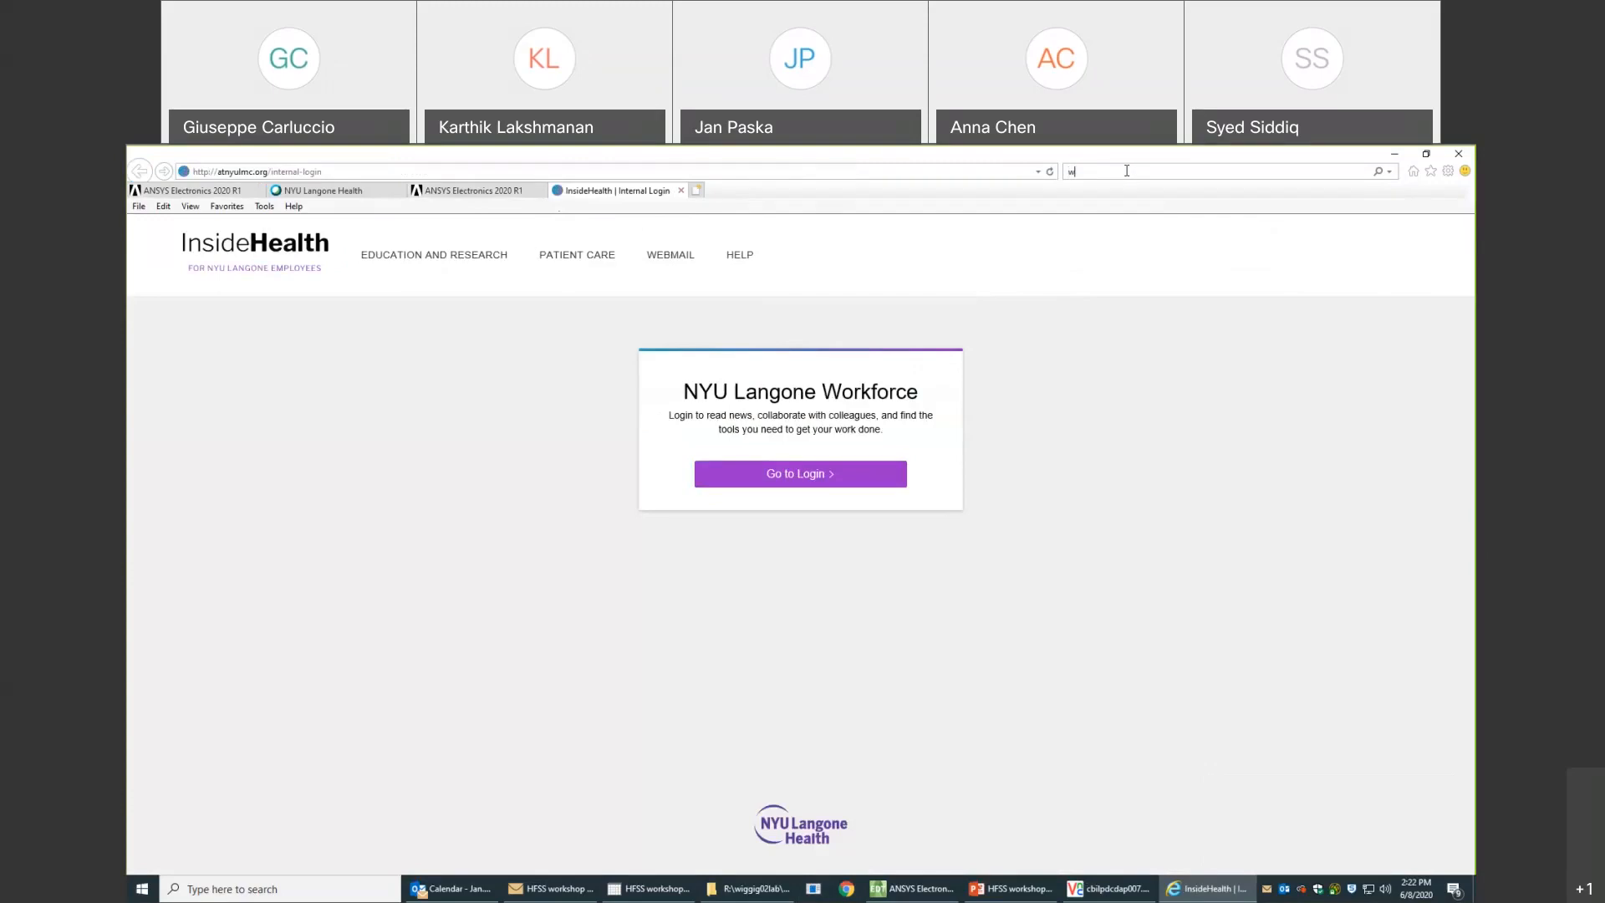
pyautogui.write('ikipedia fem basis')
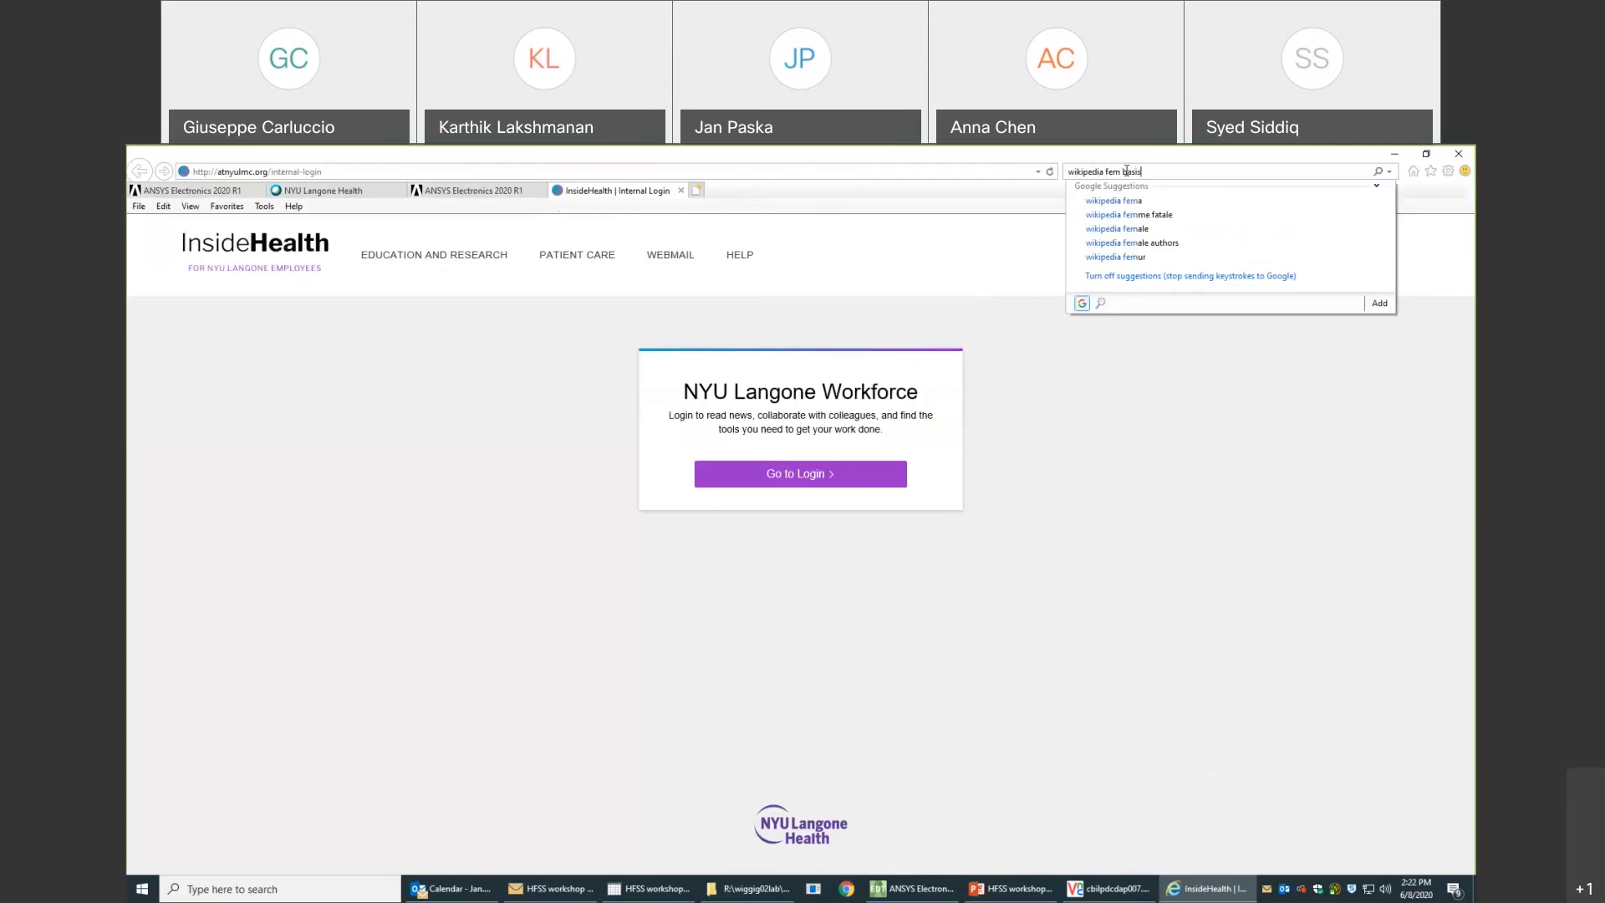
pyautogui.write('functio')
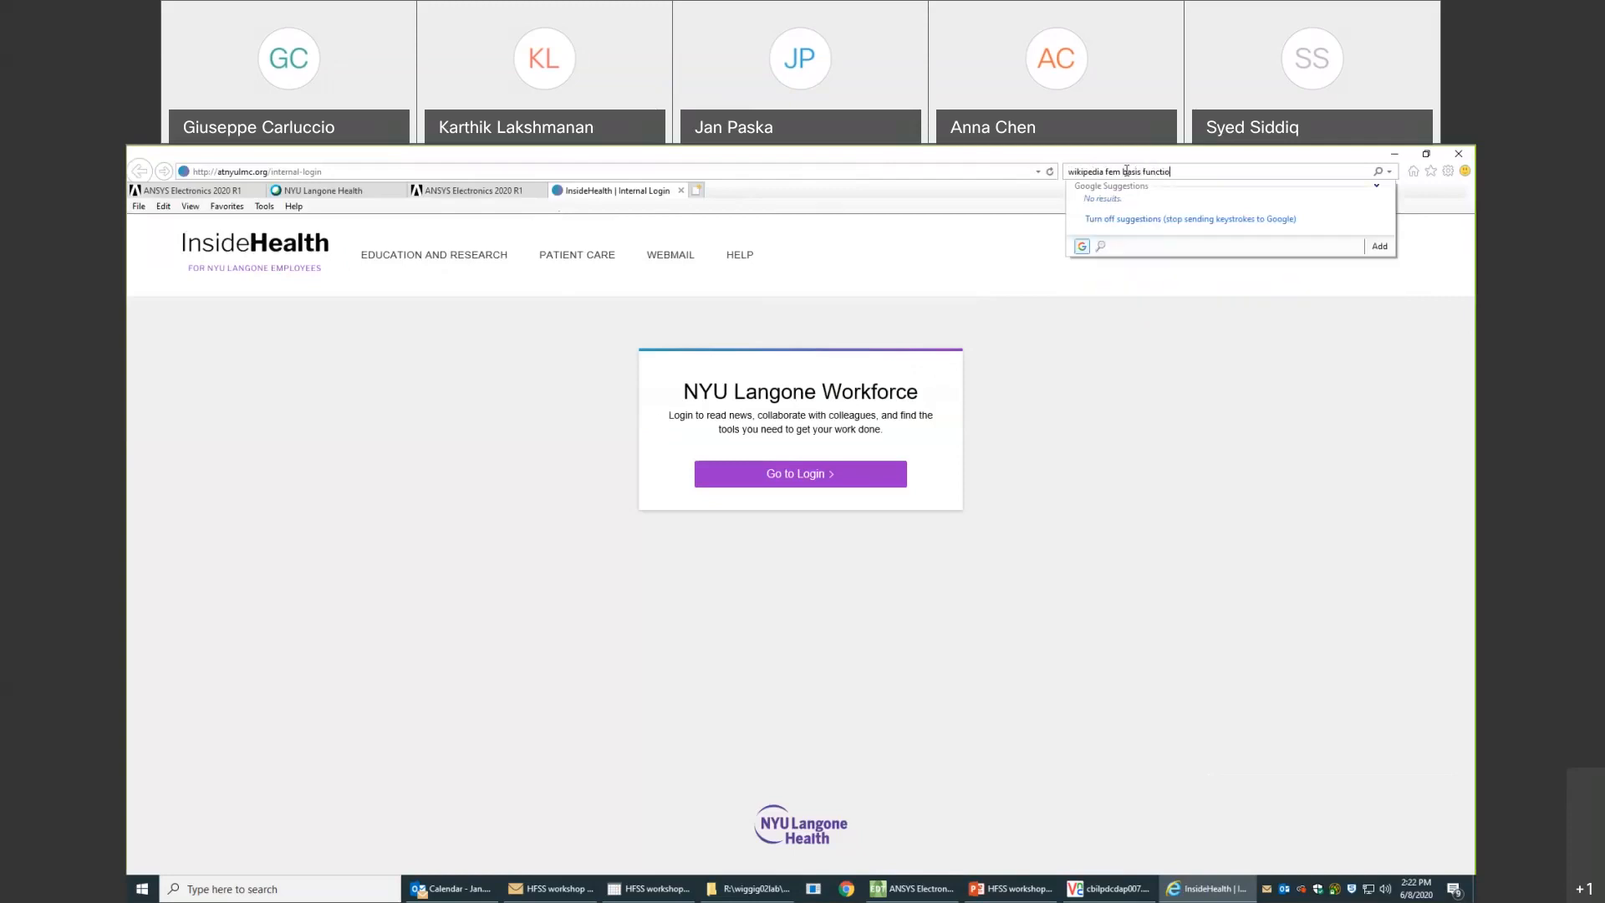
pyautogui.write('n')
pyautogui.press('Return')
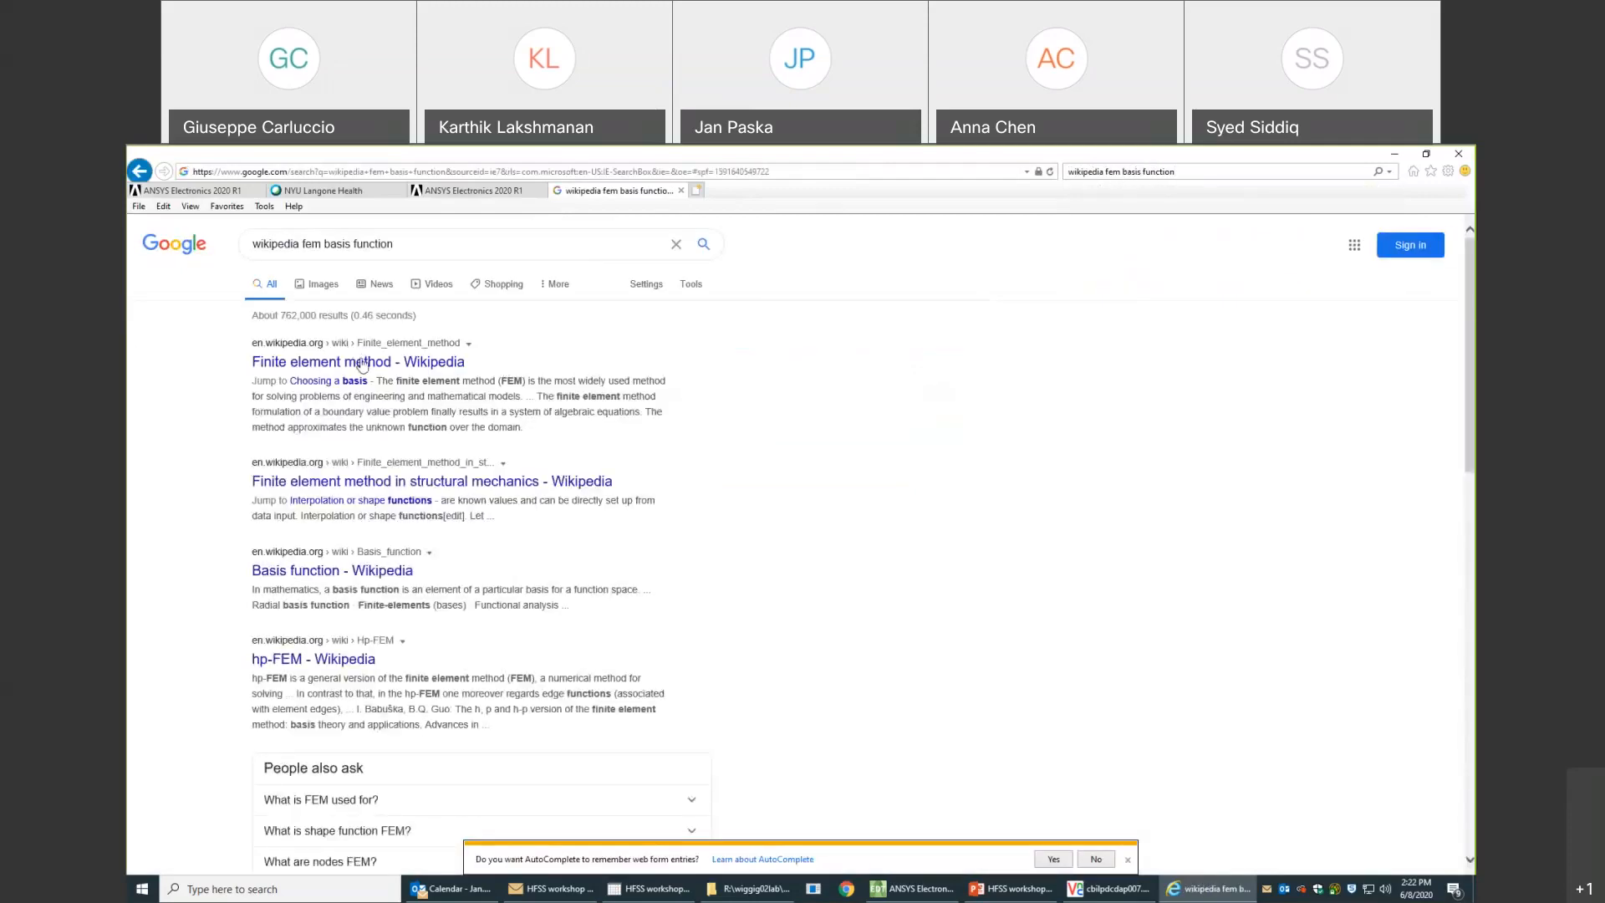
pyautogui.click(375, 575)
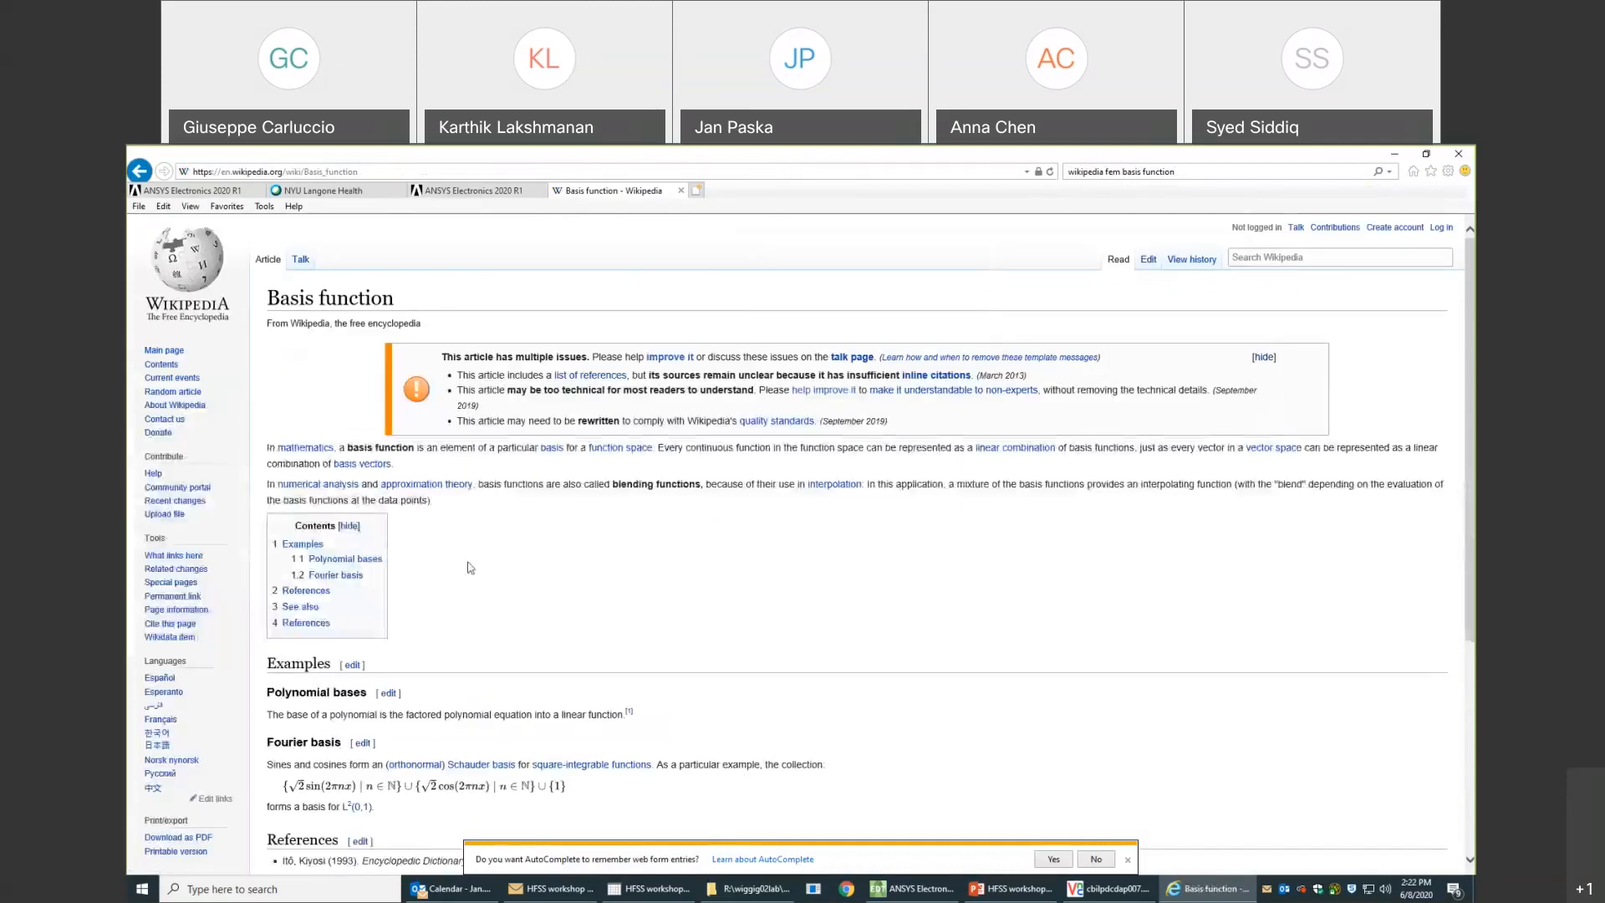
# - Open the "Finite elements (bases)" article from the See also section of the Basis function article
pyautogui.scroll(-4, 470, 568)
pyautogui.scroll(3, 470, 568)
pyautogui.scroll(-1, 774, 653)
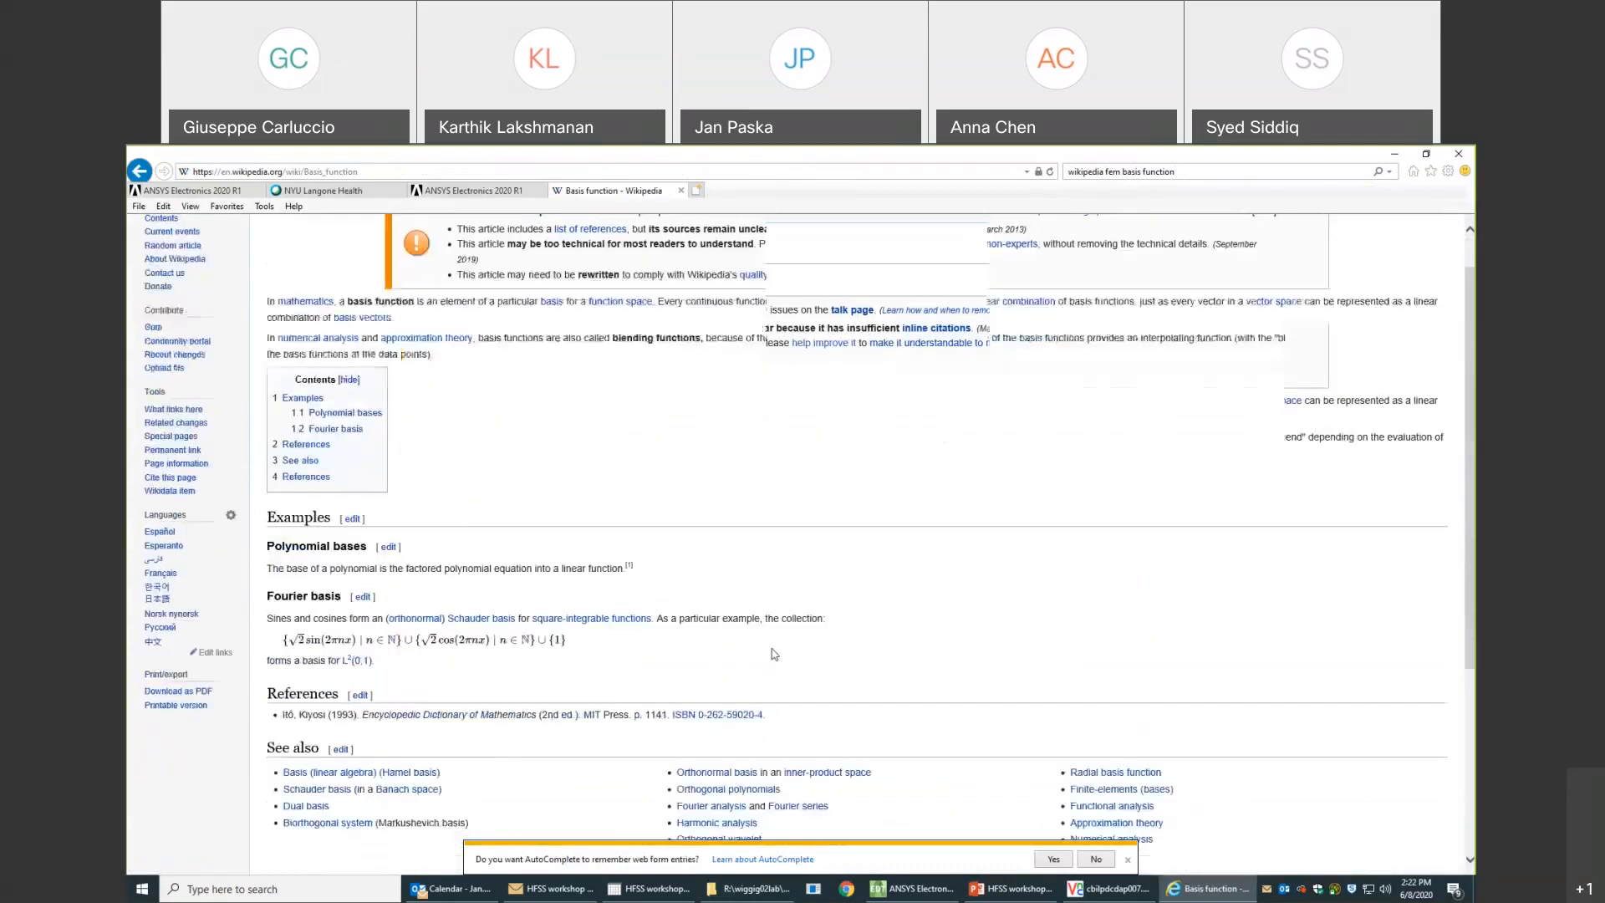
pyautogui.scroll(-2, 774, 653)
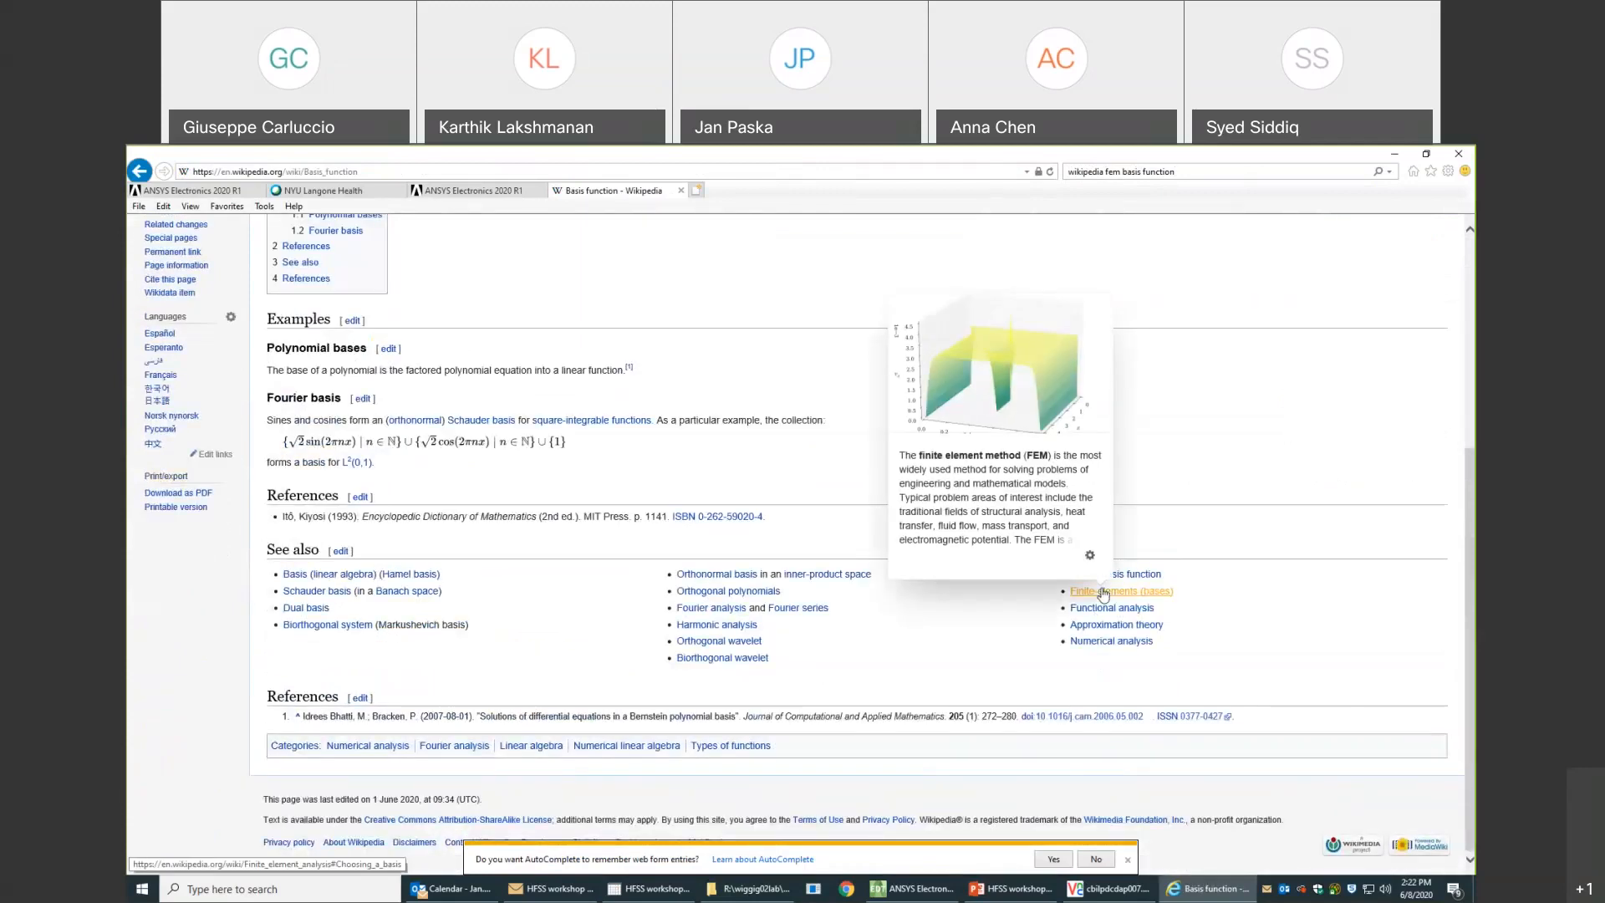
pyautogui.click(1104, 590)
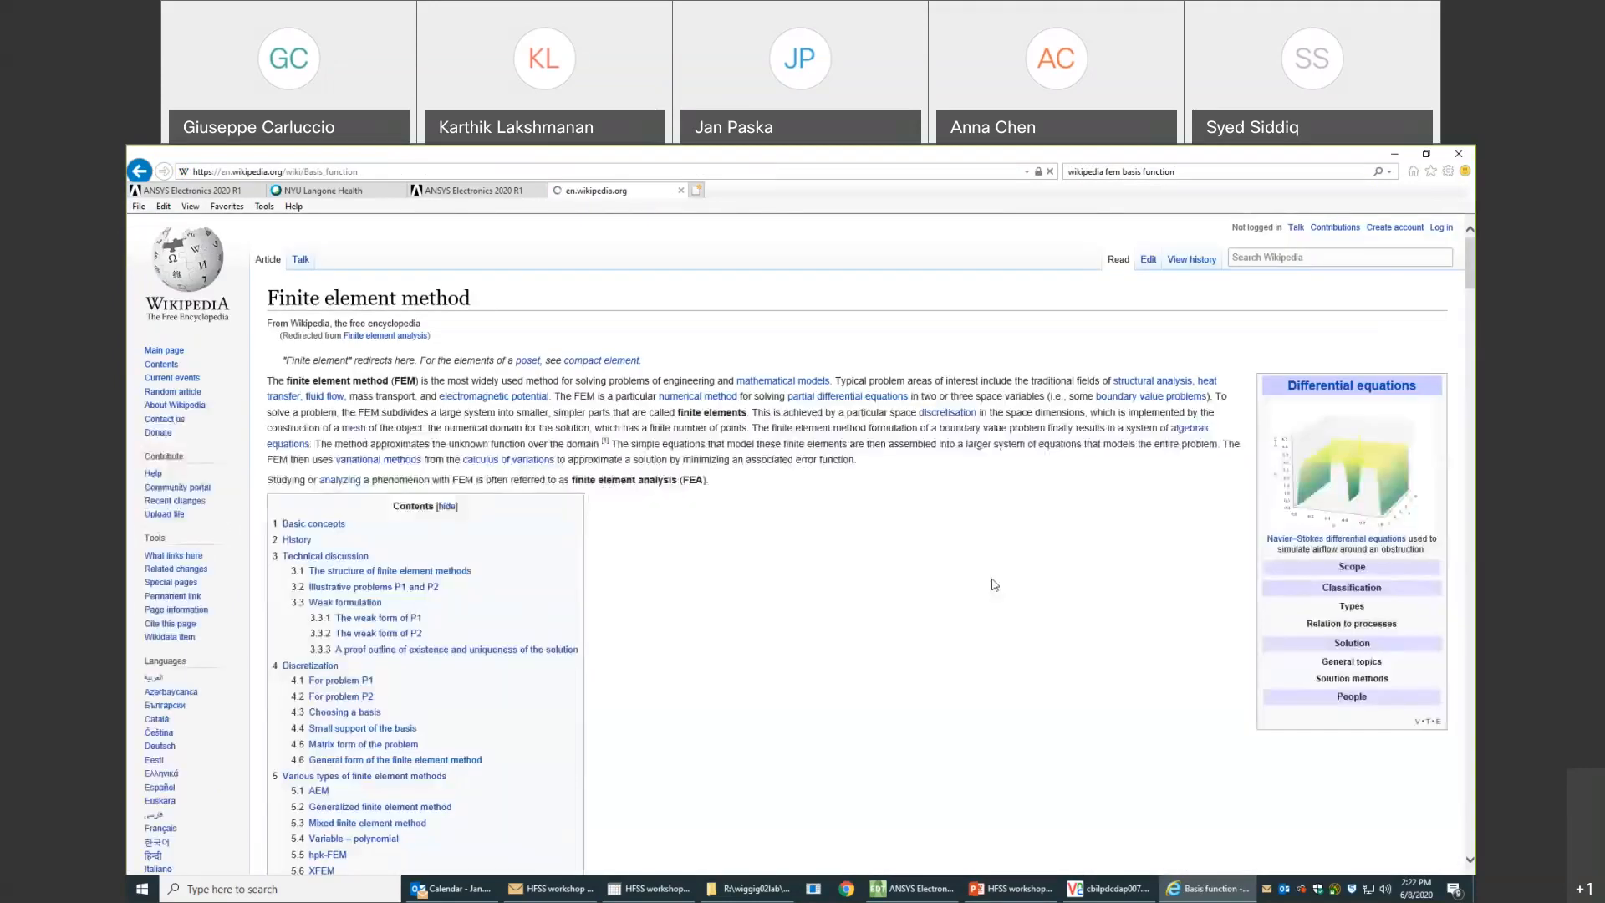
# - Examine the Discretization and "Choosing a basis" sections of the Finite element method article, including the piecewise linear approximation and basis function figures
pyautogui.scroll(5, 1329, 549)
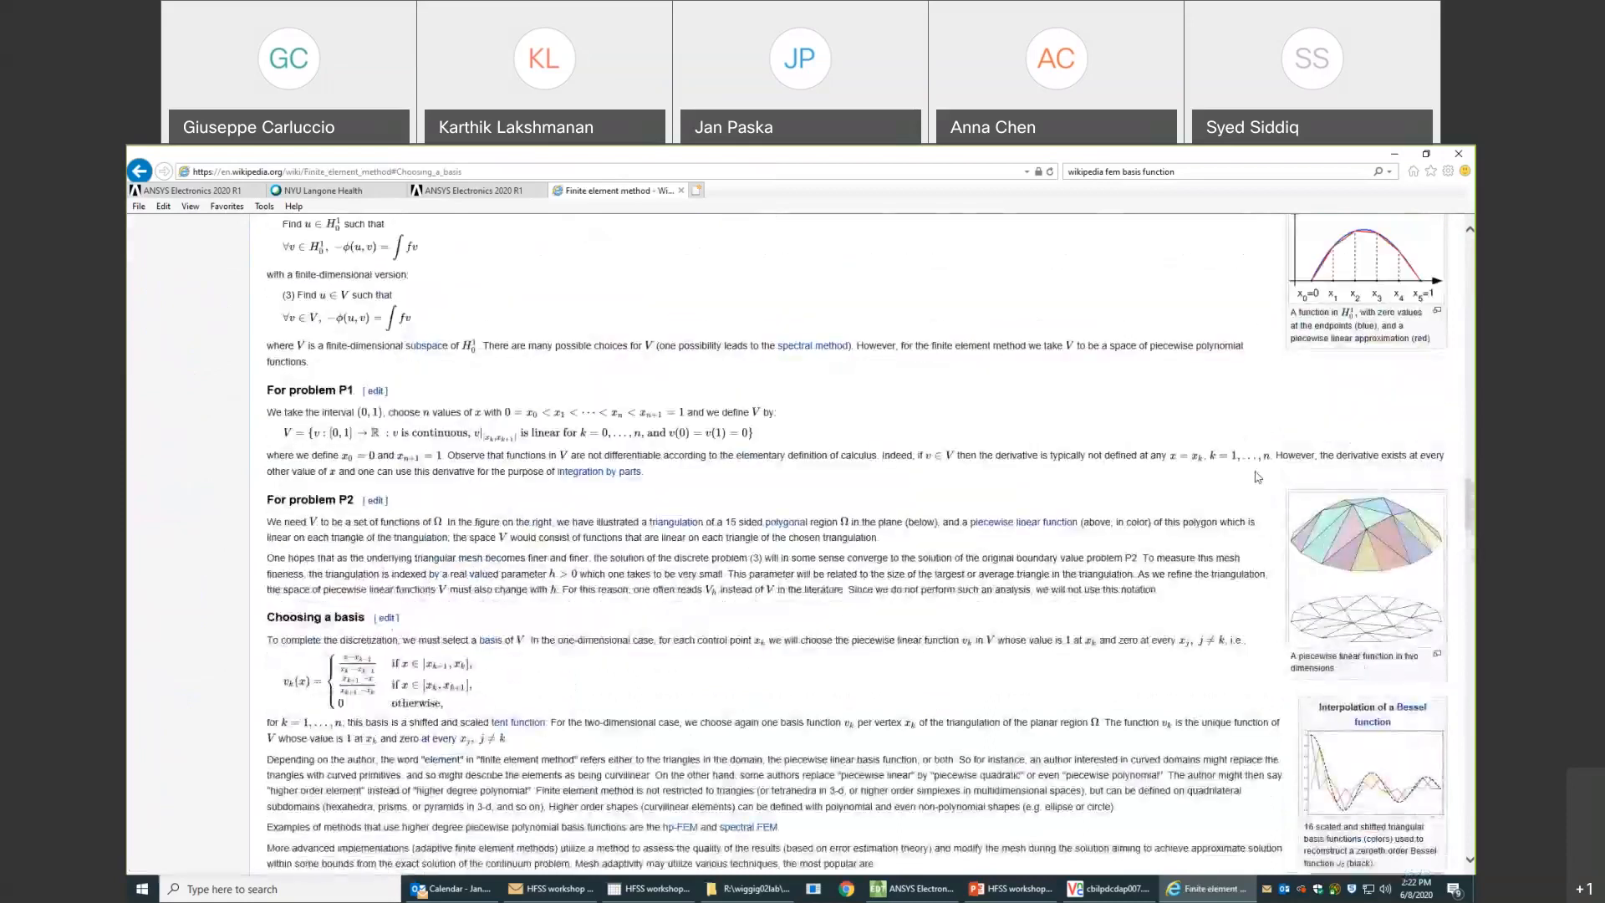
pyautogui.scroll(2, 1294, 544)
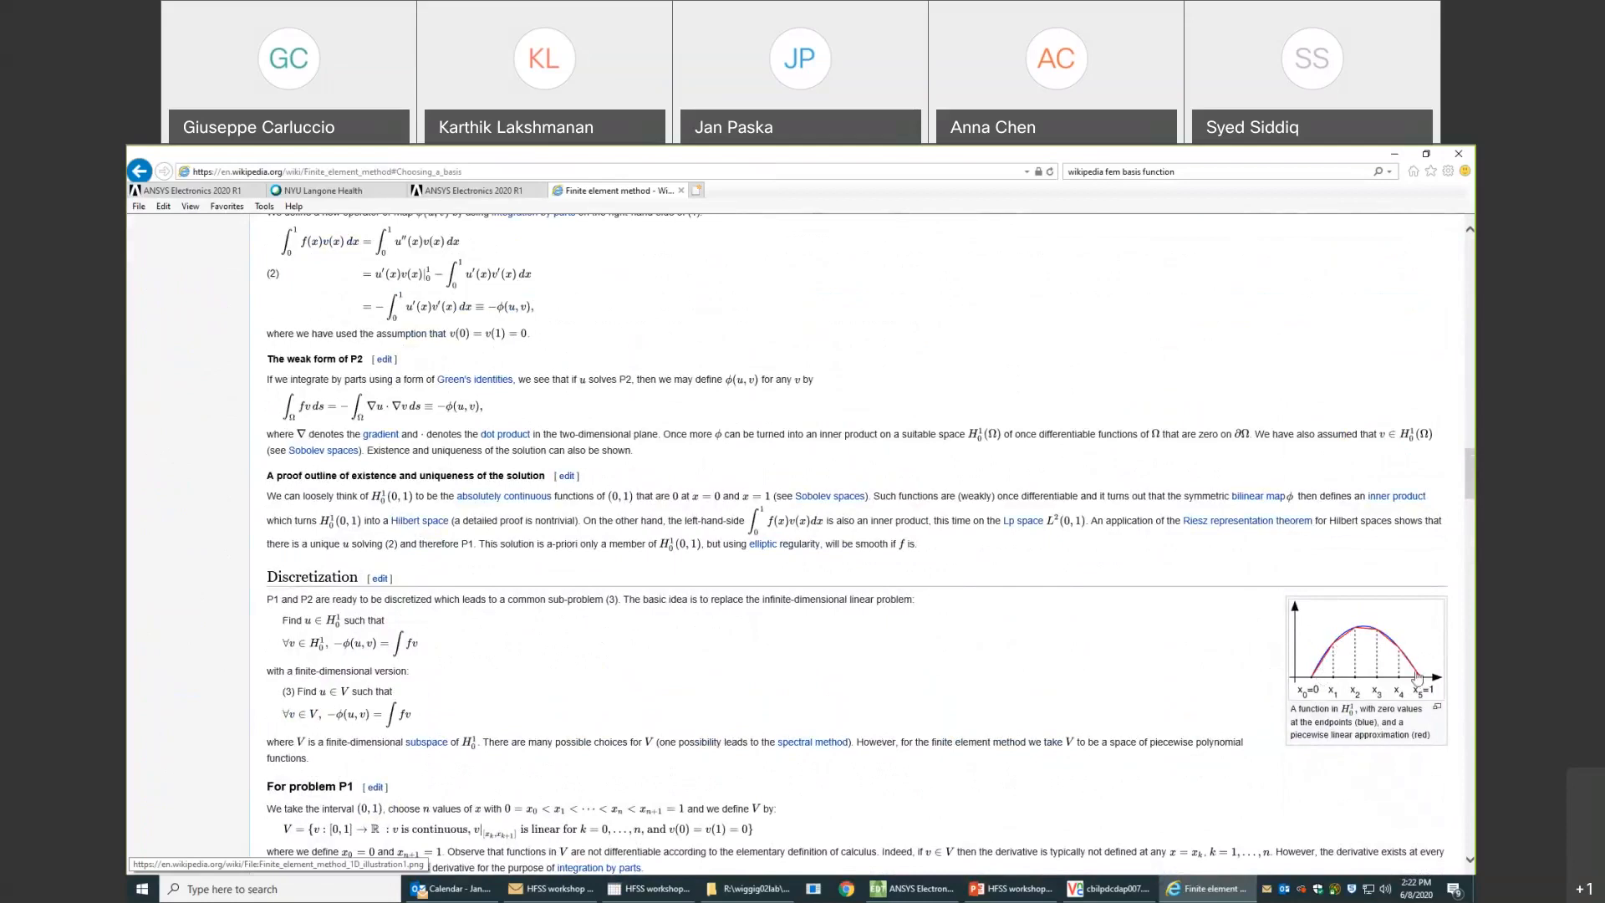
pyautogui.scroll(-1, 1242, 635)
pyautogui.scroll(-5, 1238, 634)
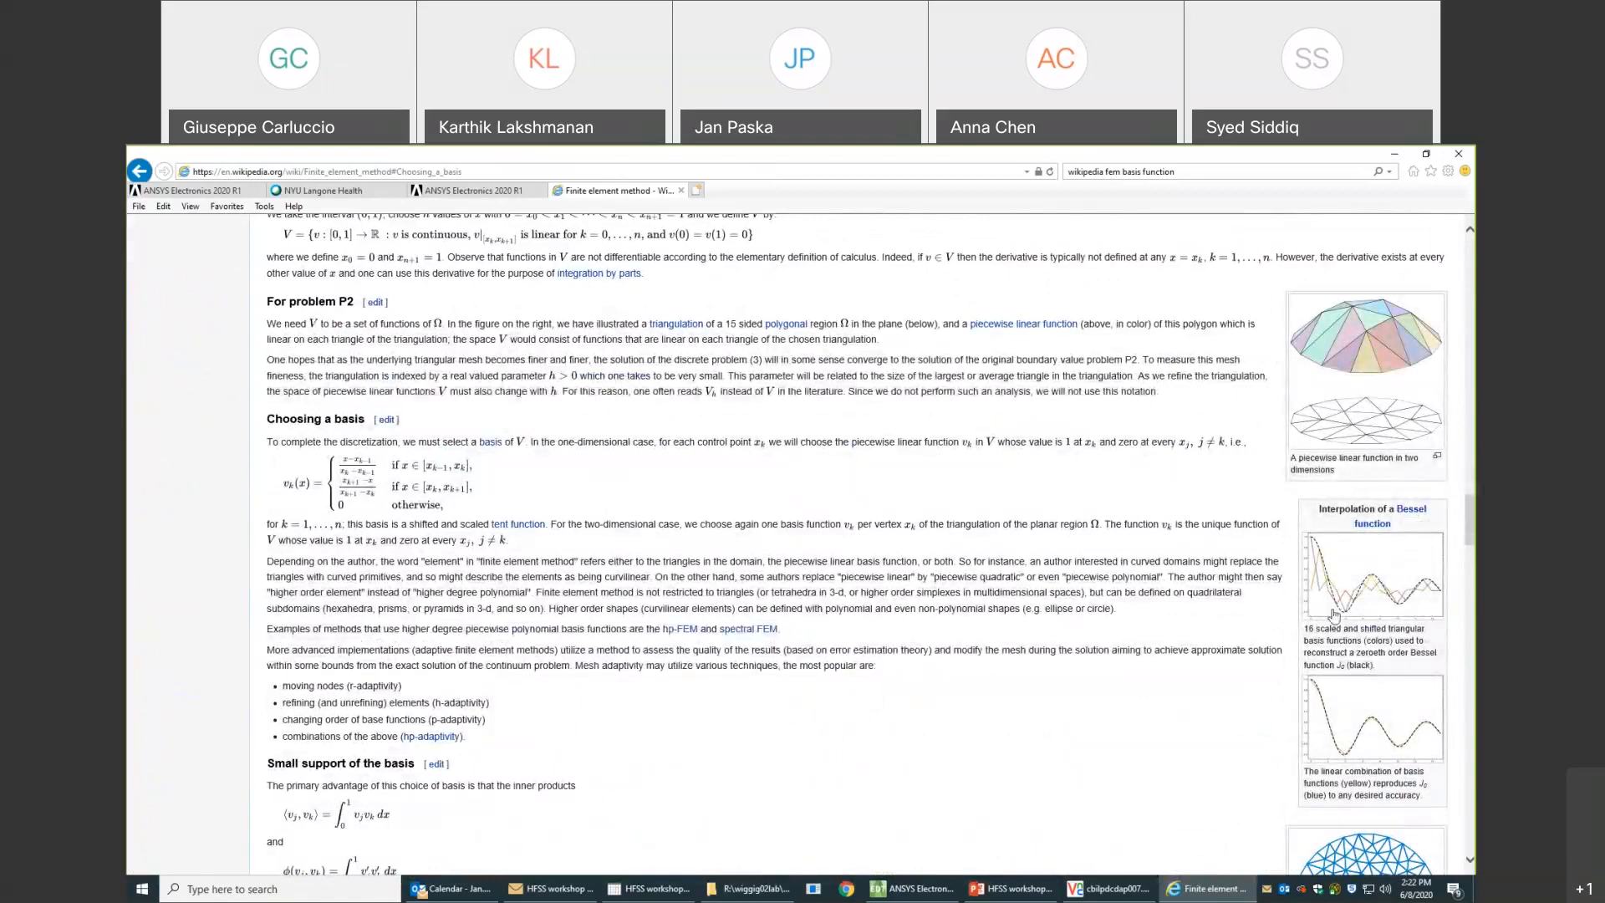
pyautogui.scroll(-2, 1344, 728)
pyautogui.scroll(-10, 1343, 727)
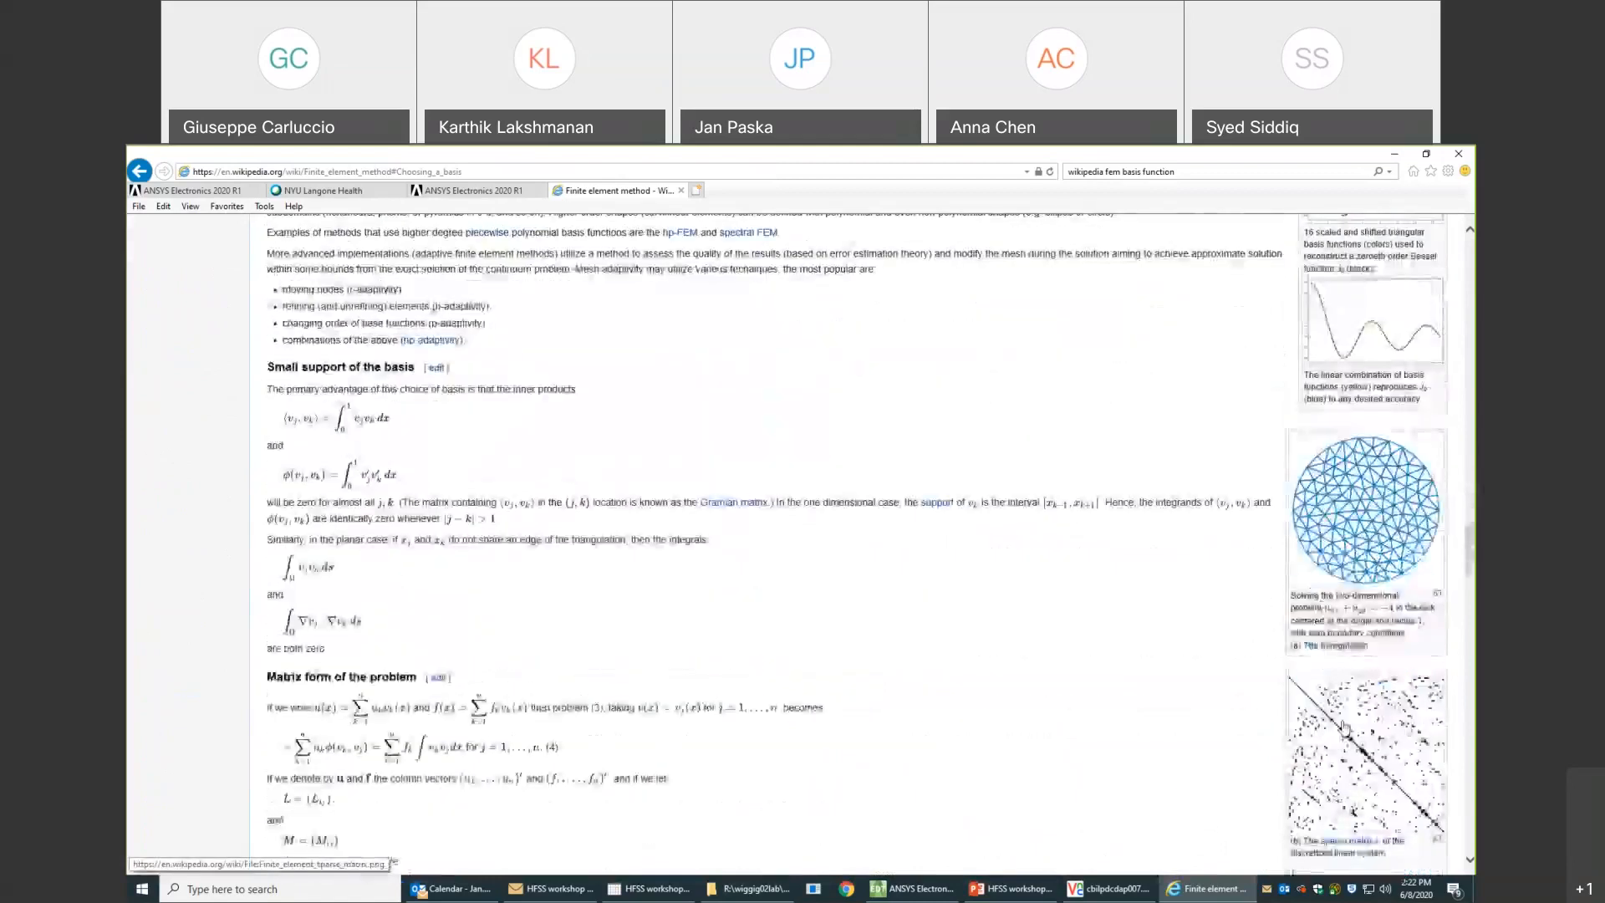
pyautogui.scroll(20, 1344, 728)
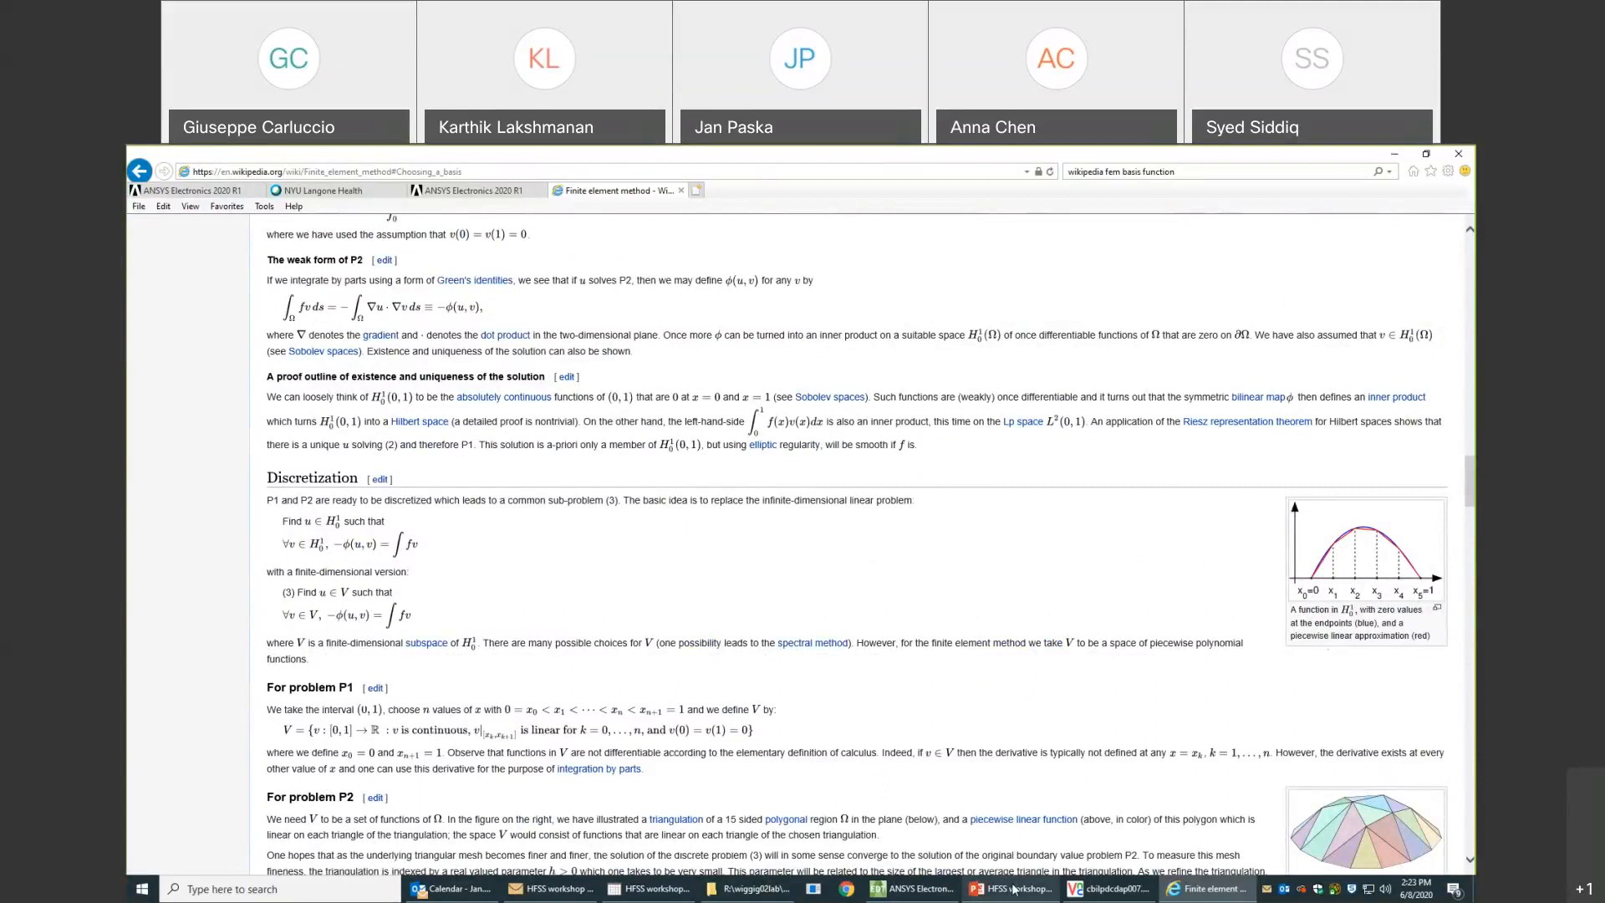
# - Switch to the remote machine in VNC Viewer and expand the HFSS_workshop2 solver messages for the 0th order and 1st order designs
pyautogui.moveTo(1021, 893)
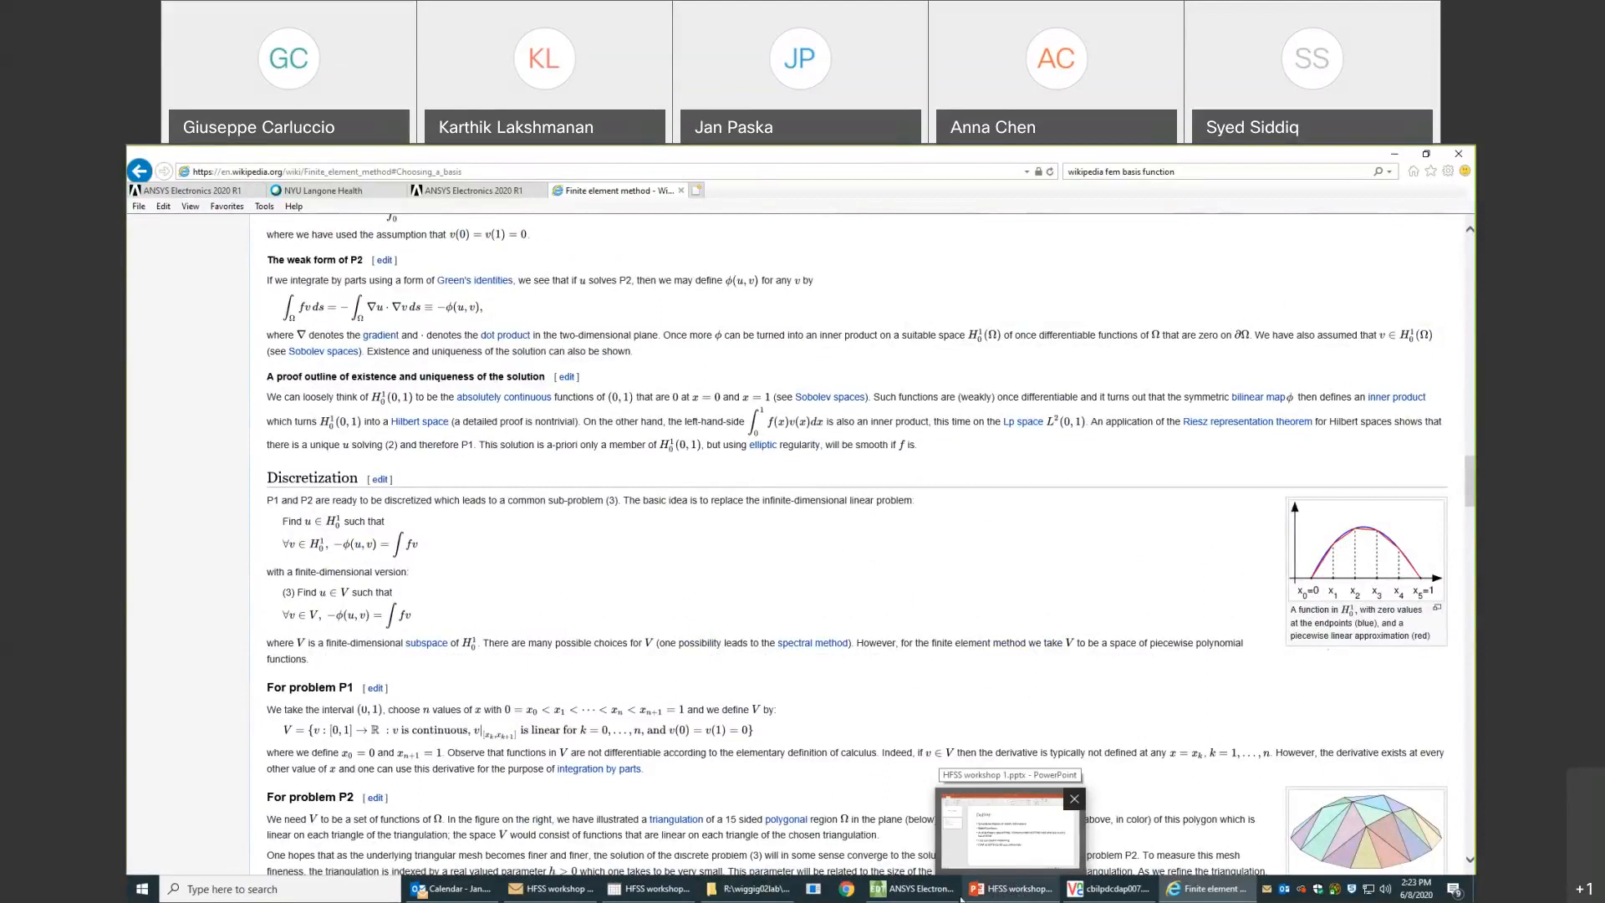
pyautogui.moveTo(919, 897)
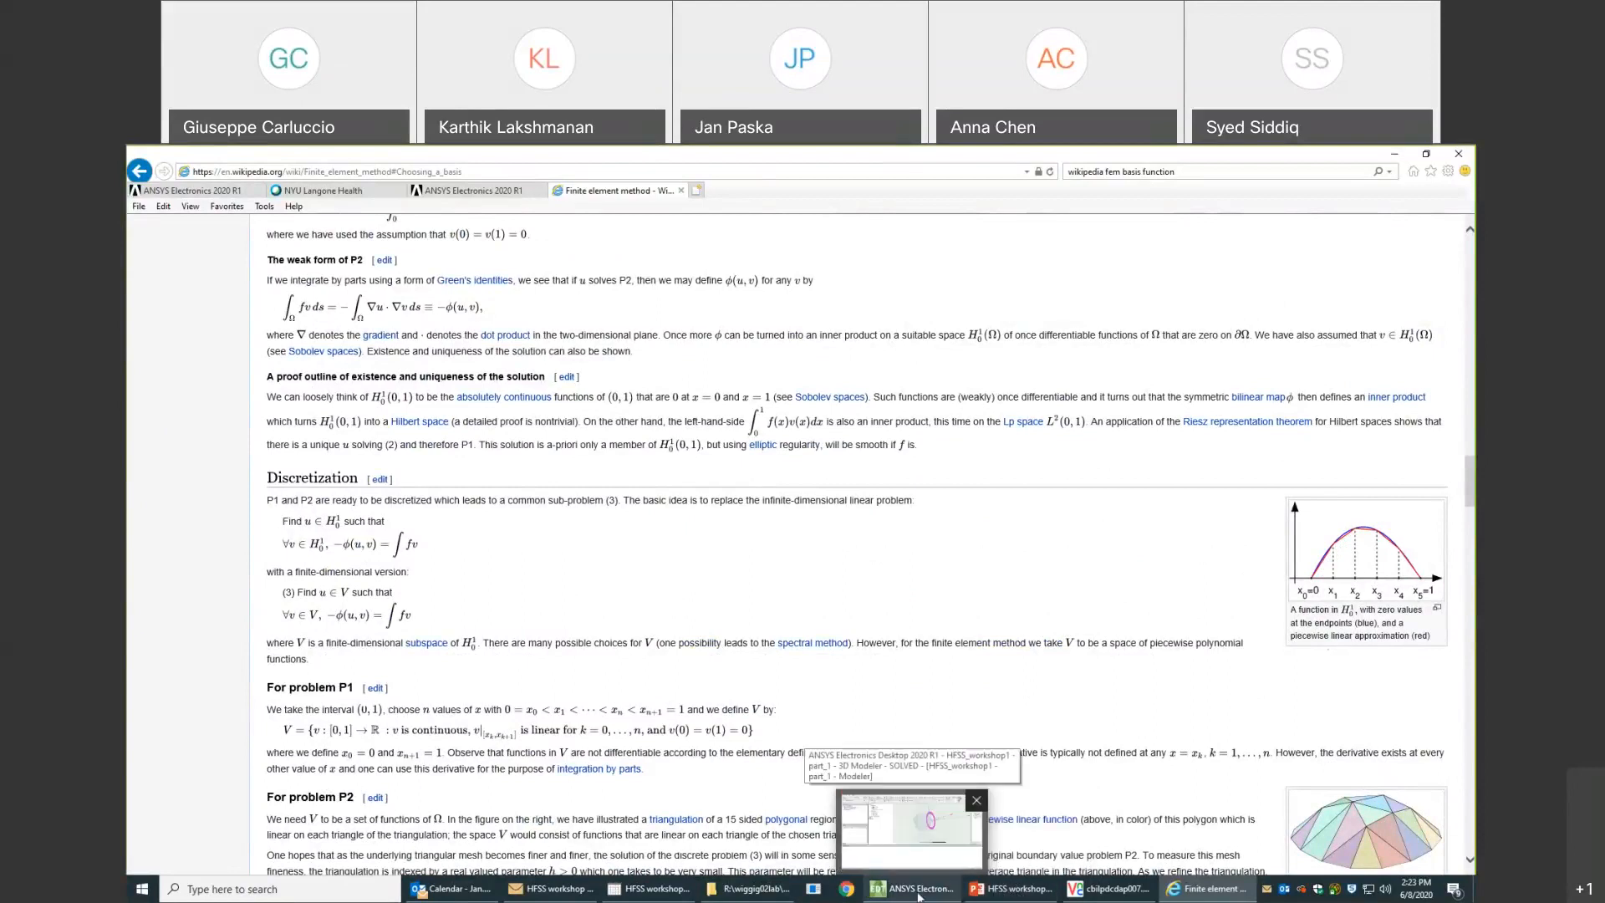
pyautogui.click(919, 898)
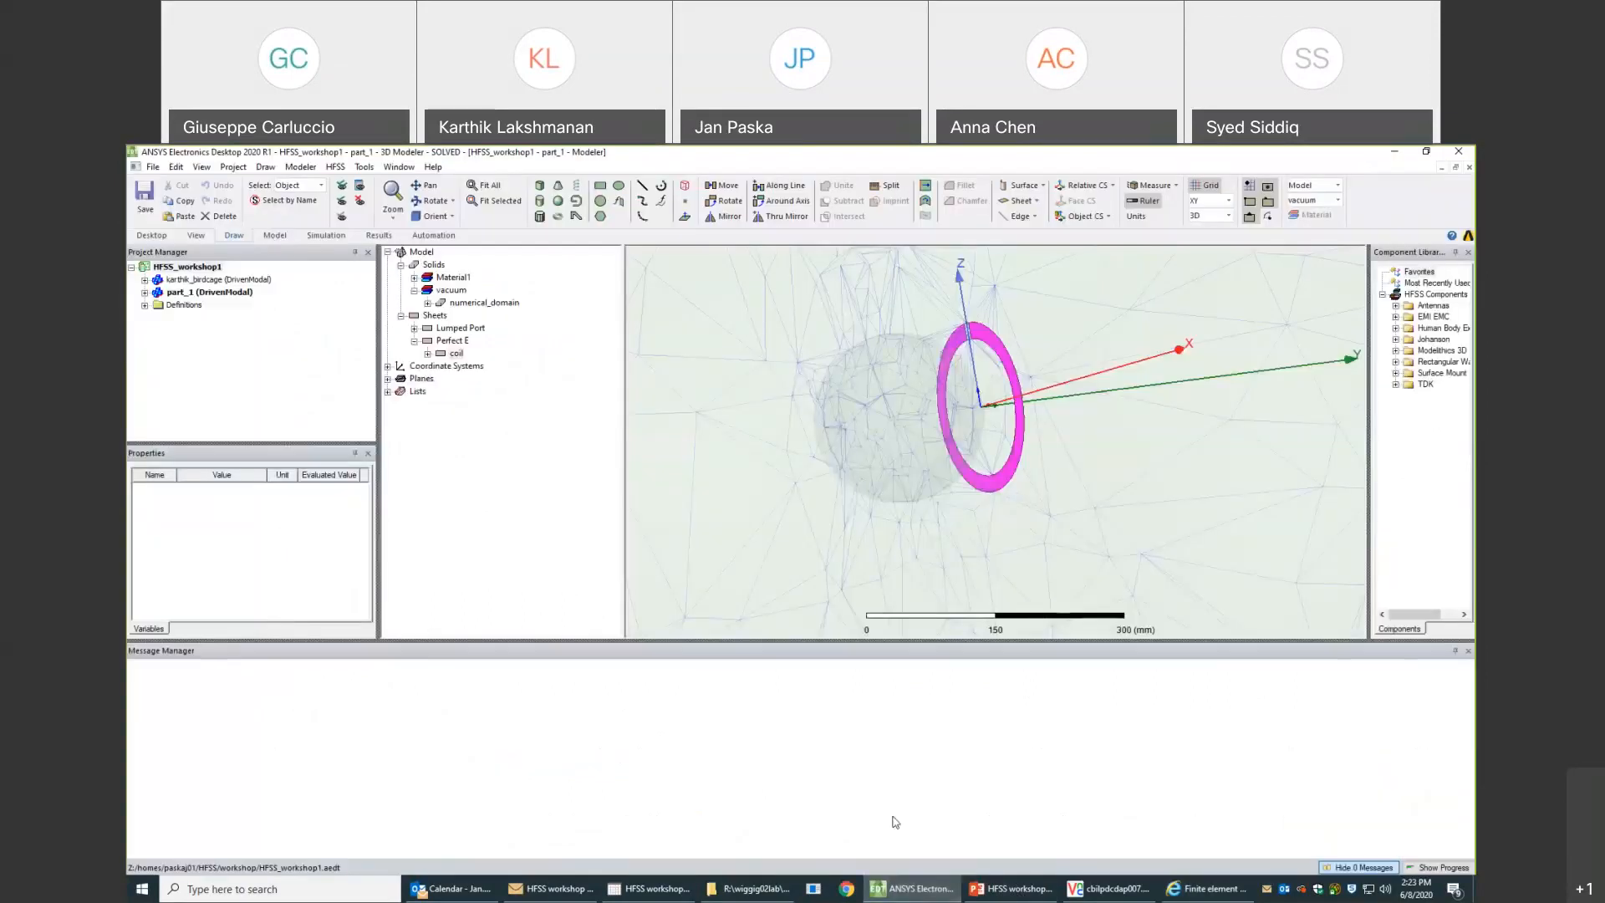
pyautogui.click(1108, 889)
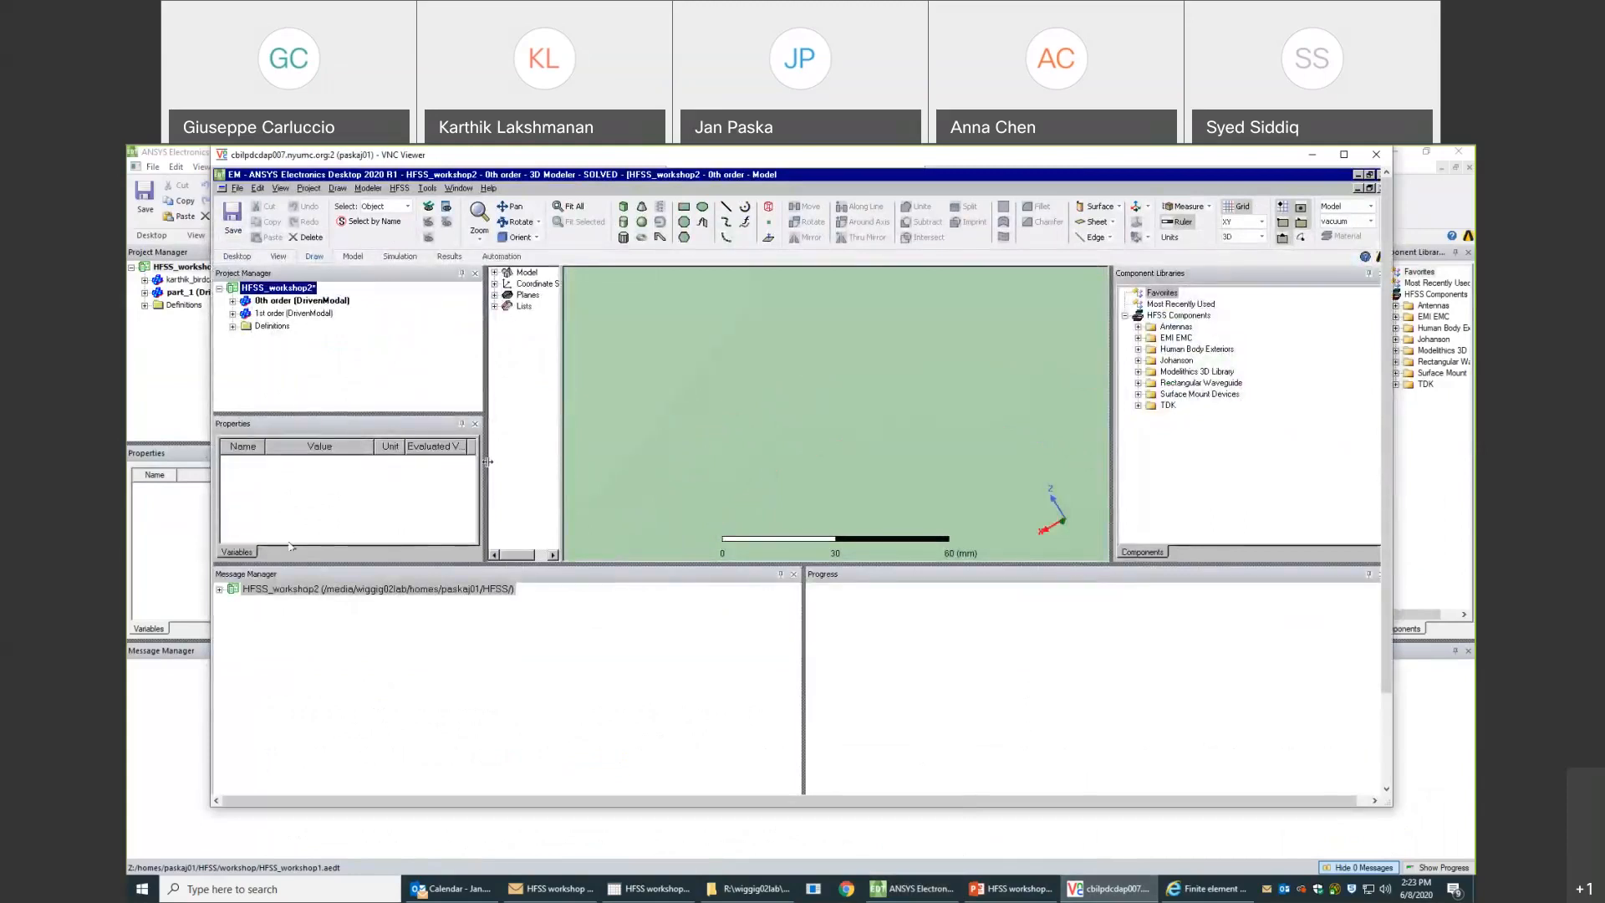
pyautogui.click(220, 590)
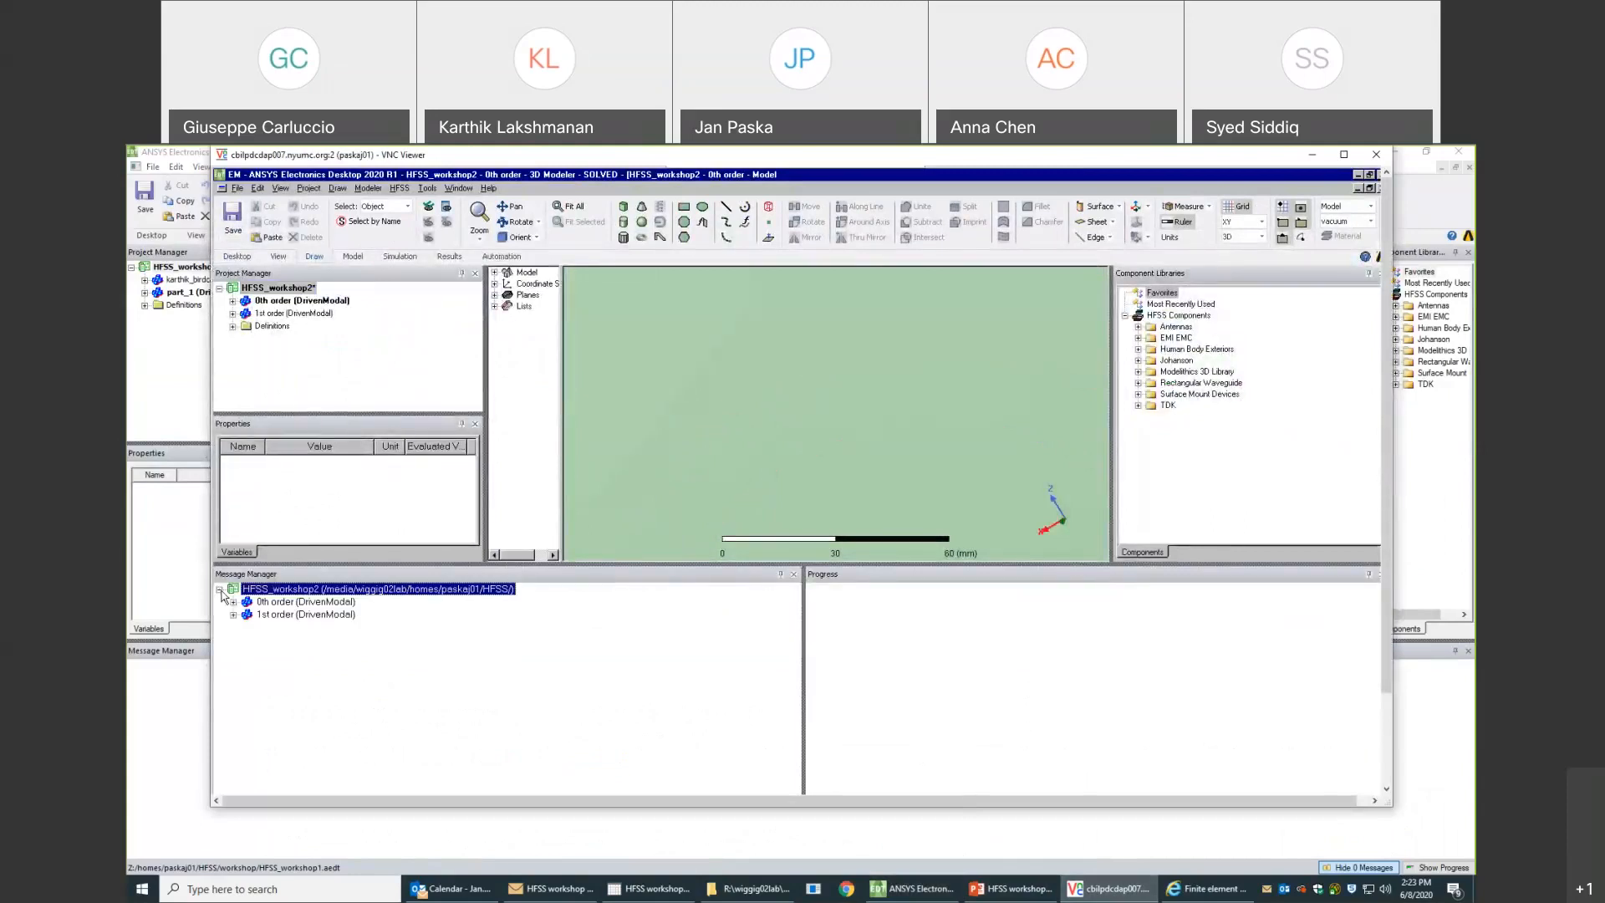
pyautogui.click(234, 602)
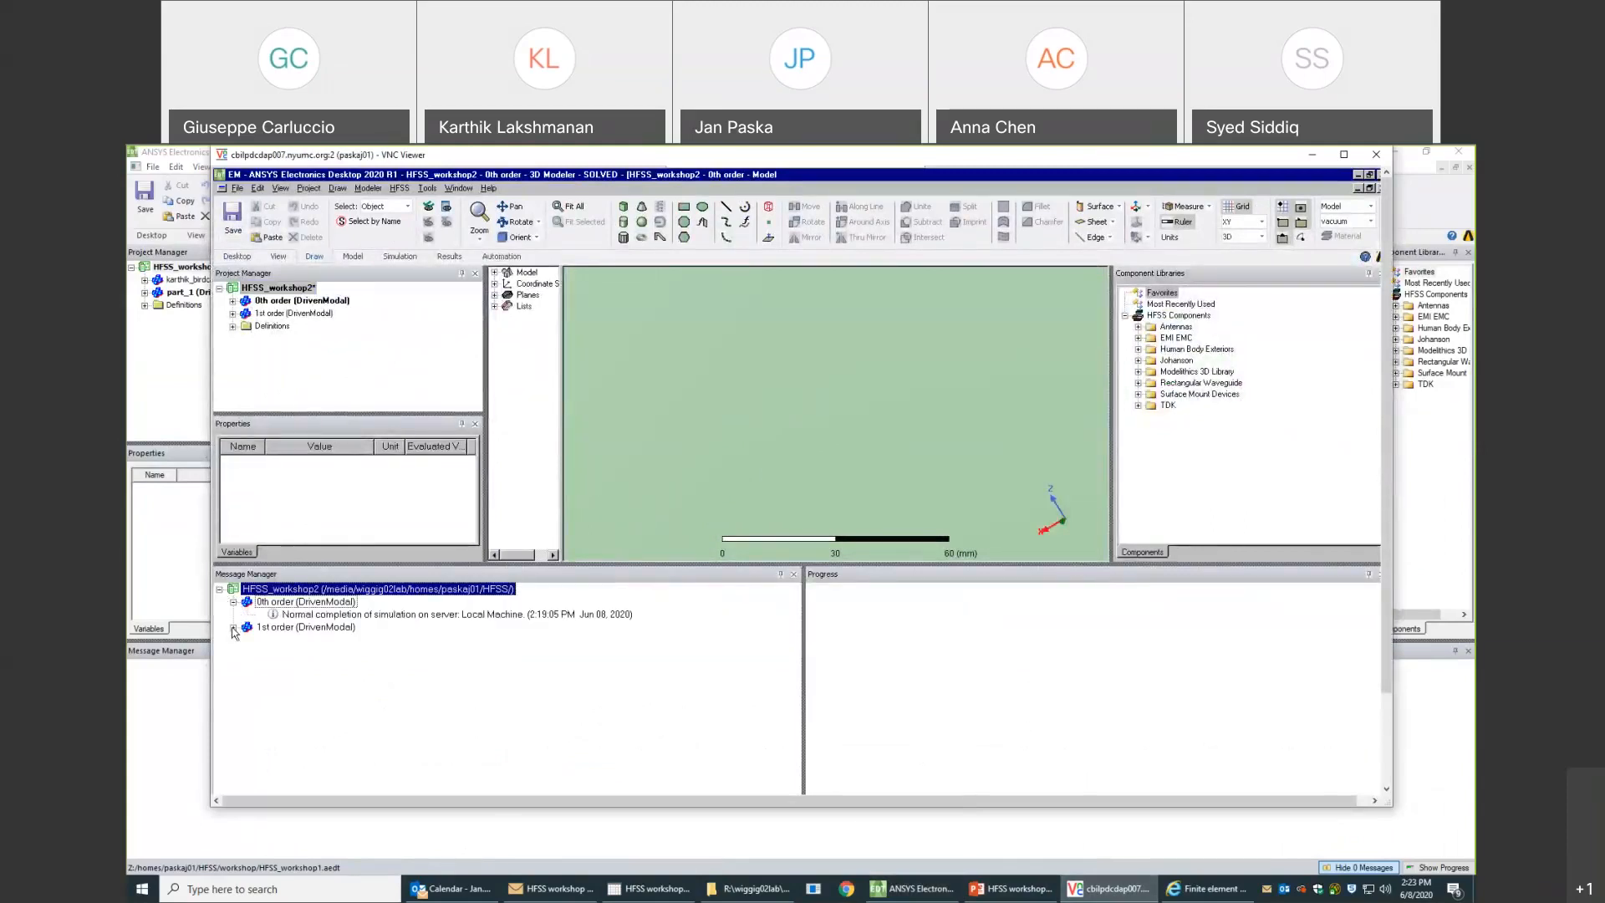
pyautogui.click(234, 627)
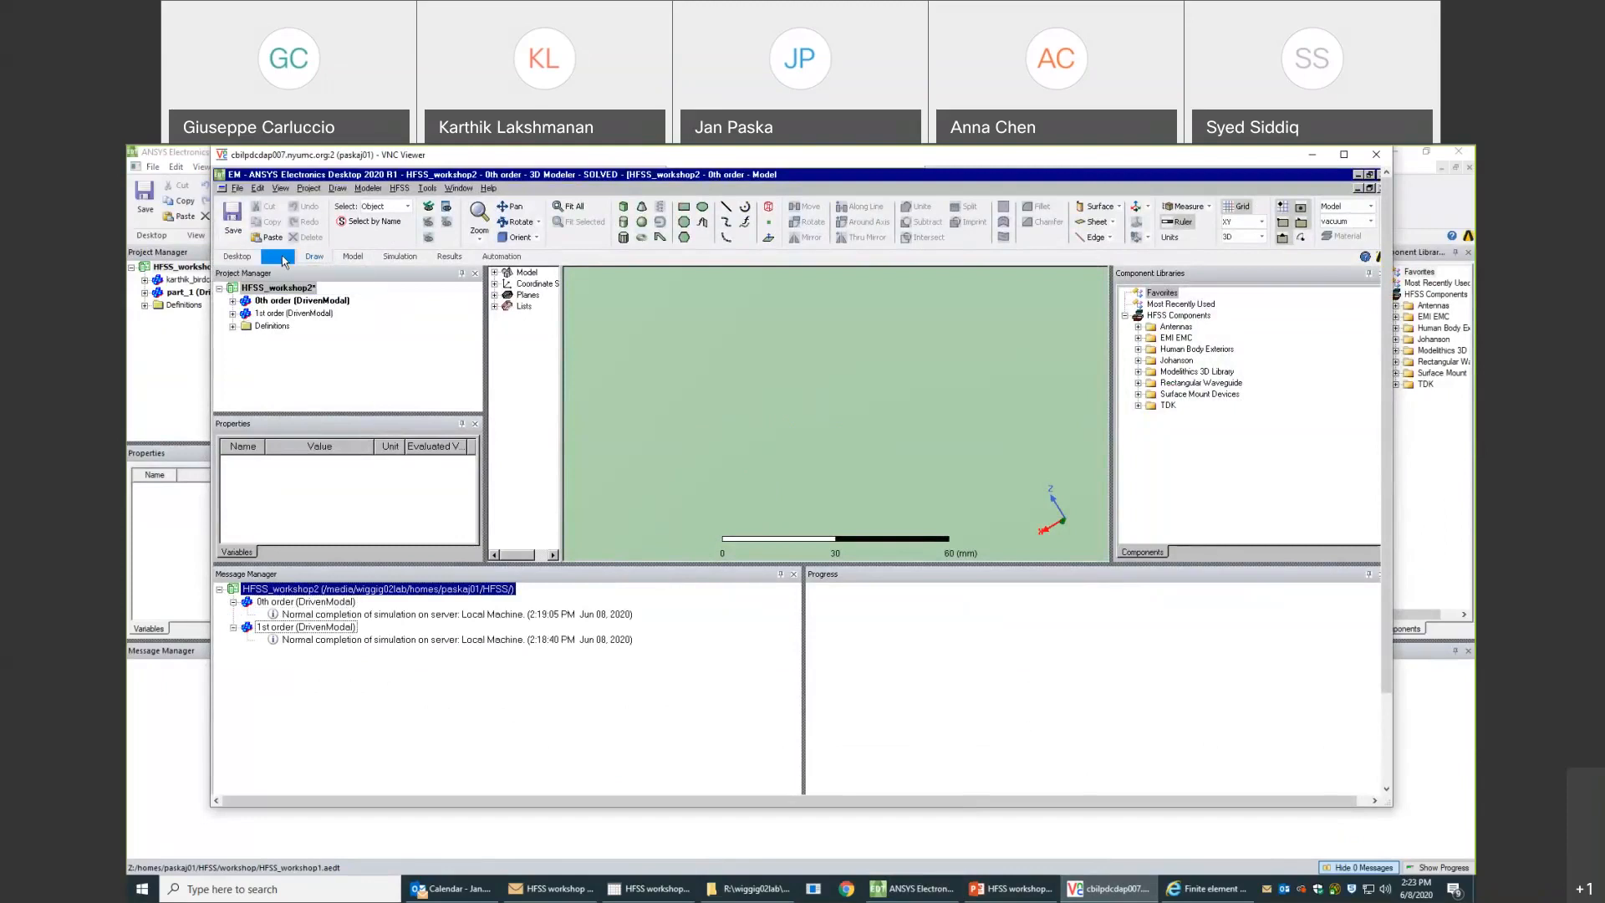
# - Save and close the HFSS_workshop2 project on the remote machine
pyautogui.click(229, 215)
pyautogui.rightClick(276, 293)
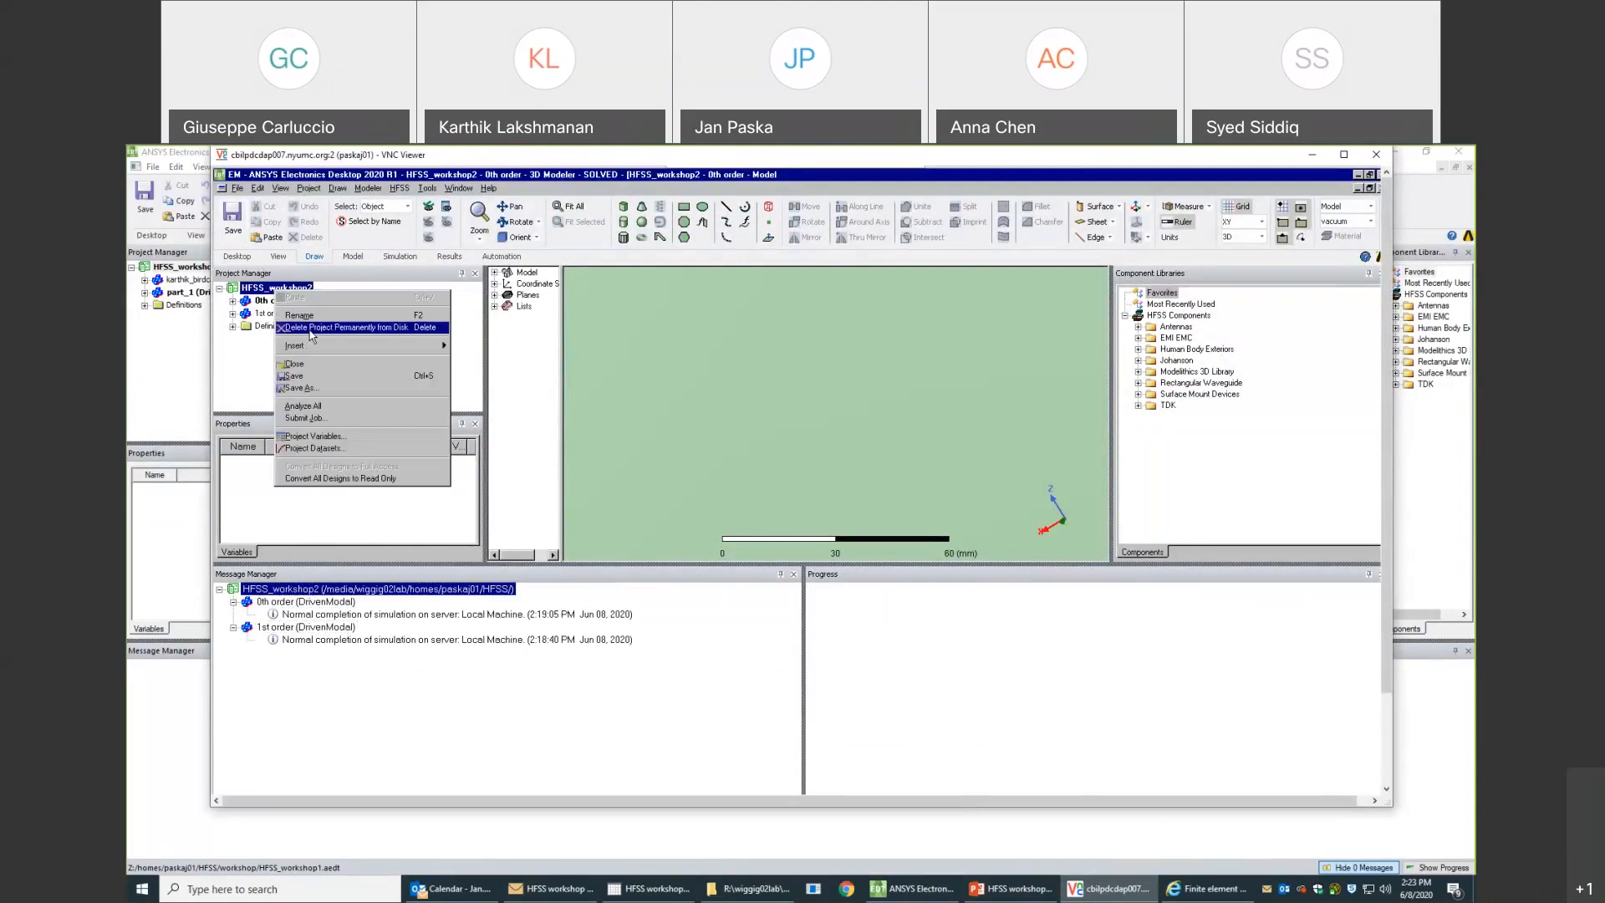
pyautogui.click(313, 364)
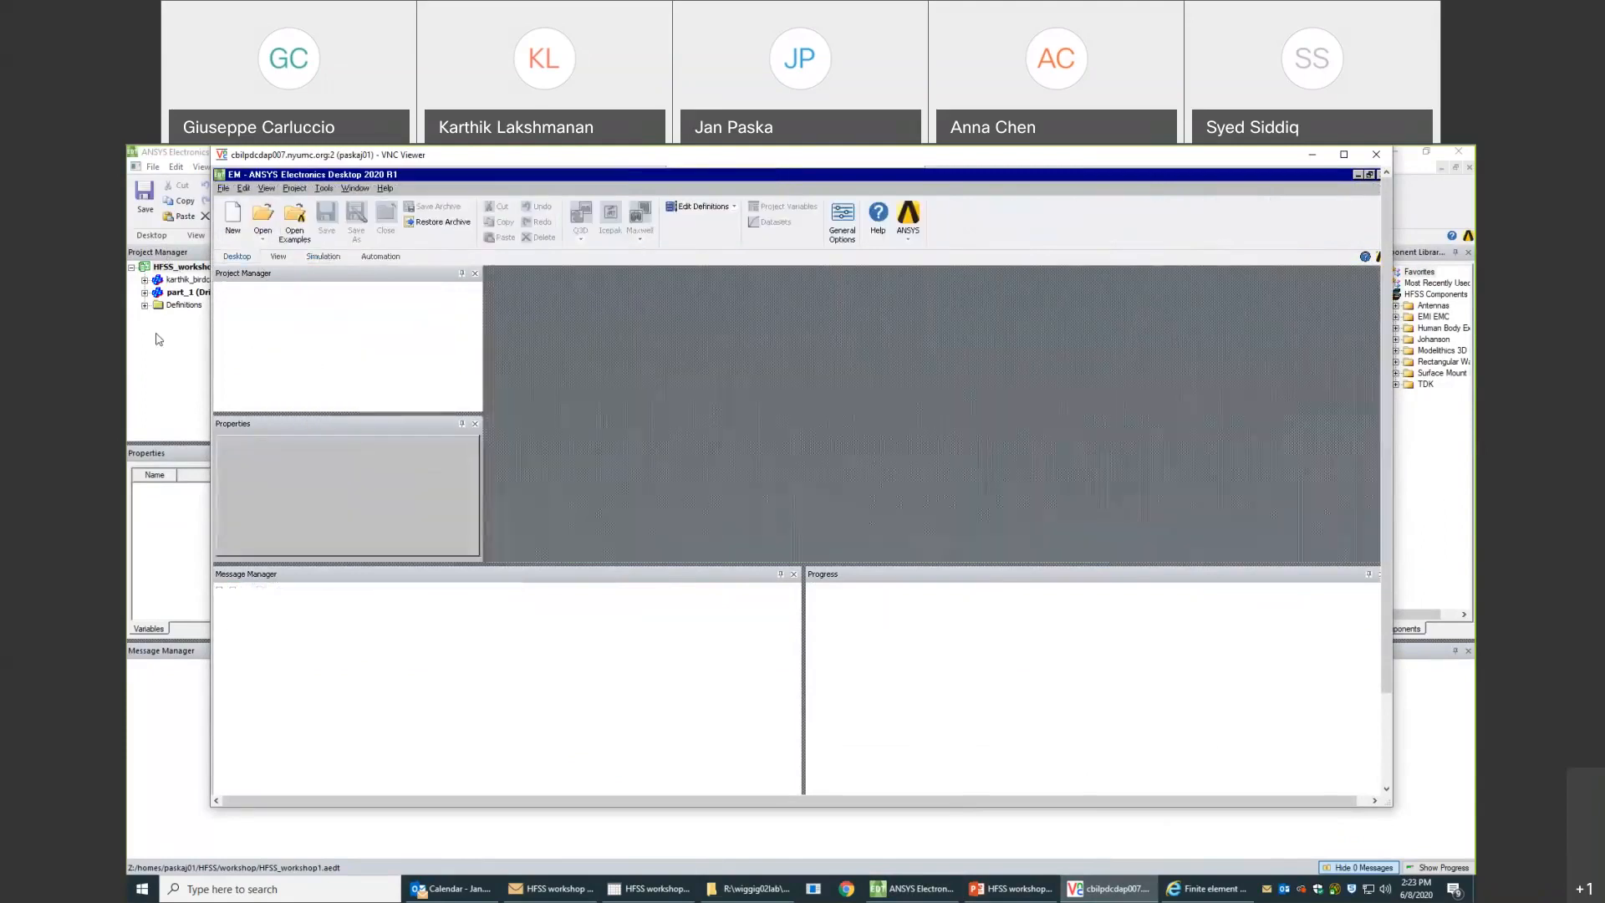
# - Switch to the local ANSYS Electronics Desktop and open HFSS_workshop2.aedt from the HFSS folder
pyautogui.click(158, 339)
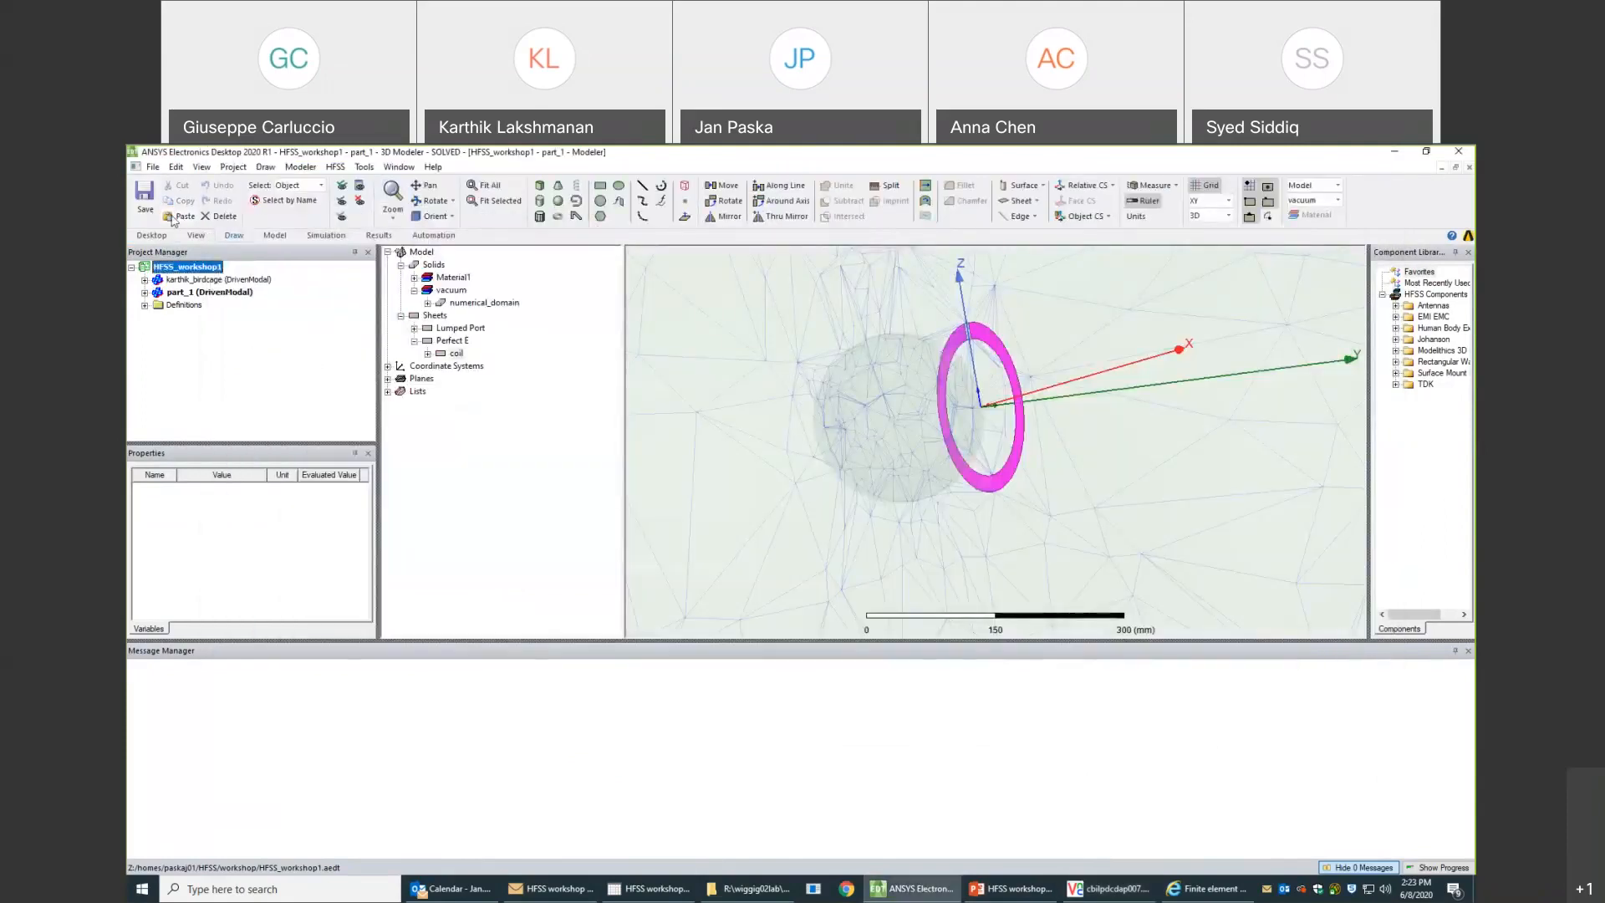
pyautogui.click(153, 167)
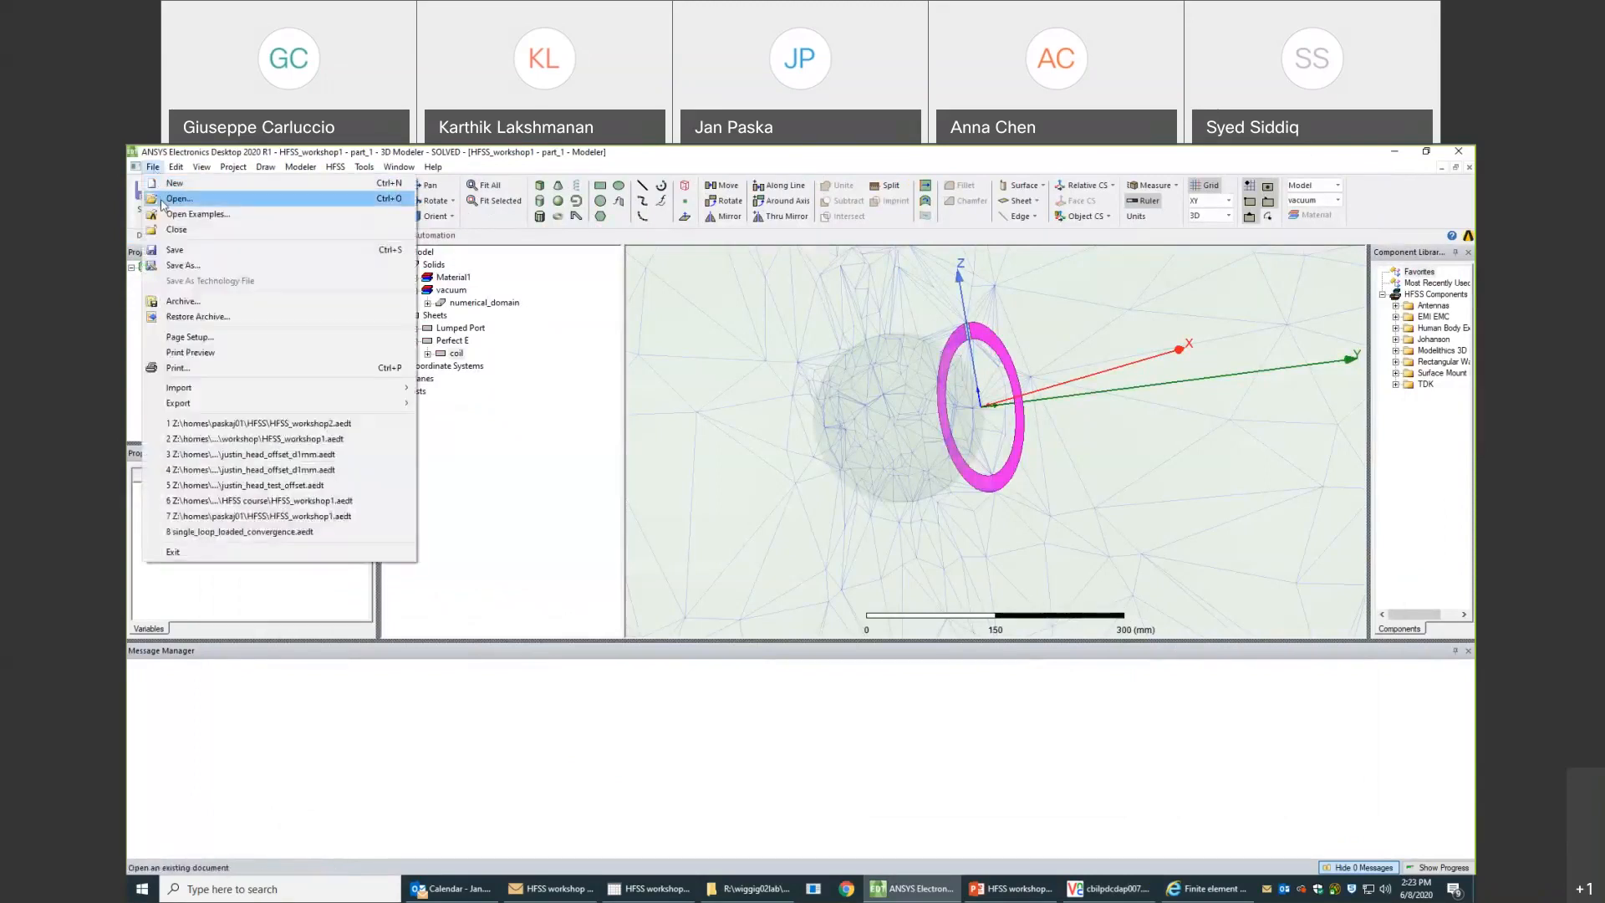
pyautogui.click(163, 205)
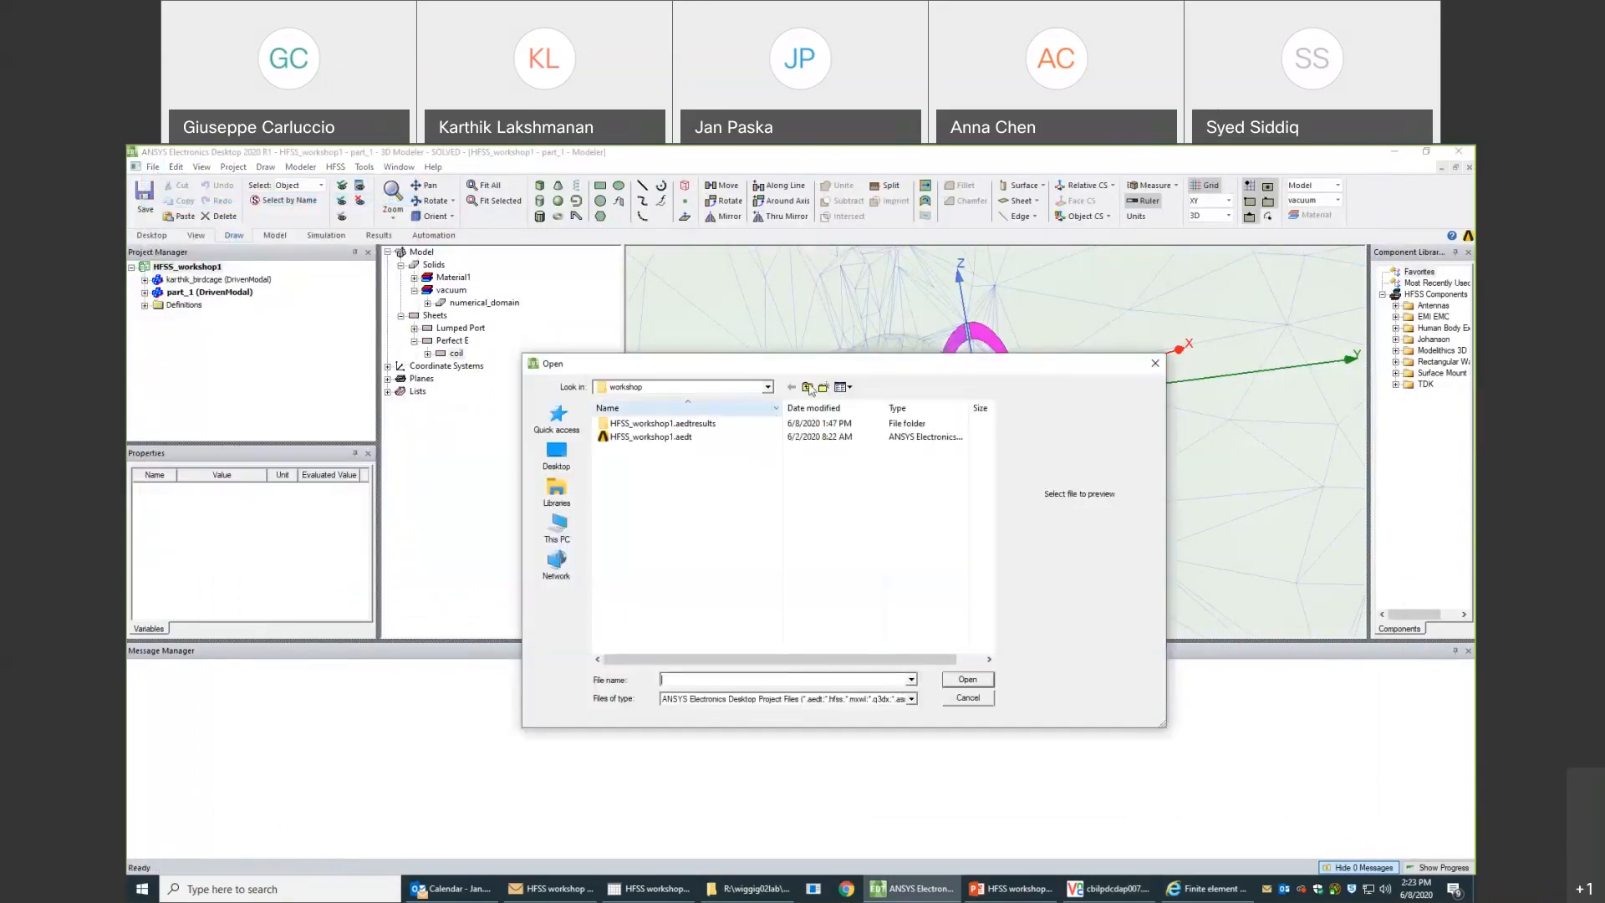
pyautogui.scroll(-5, 719, 519)
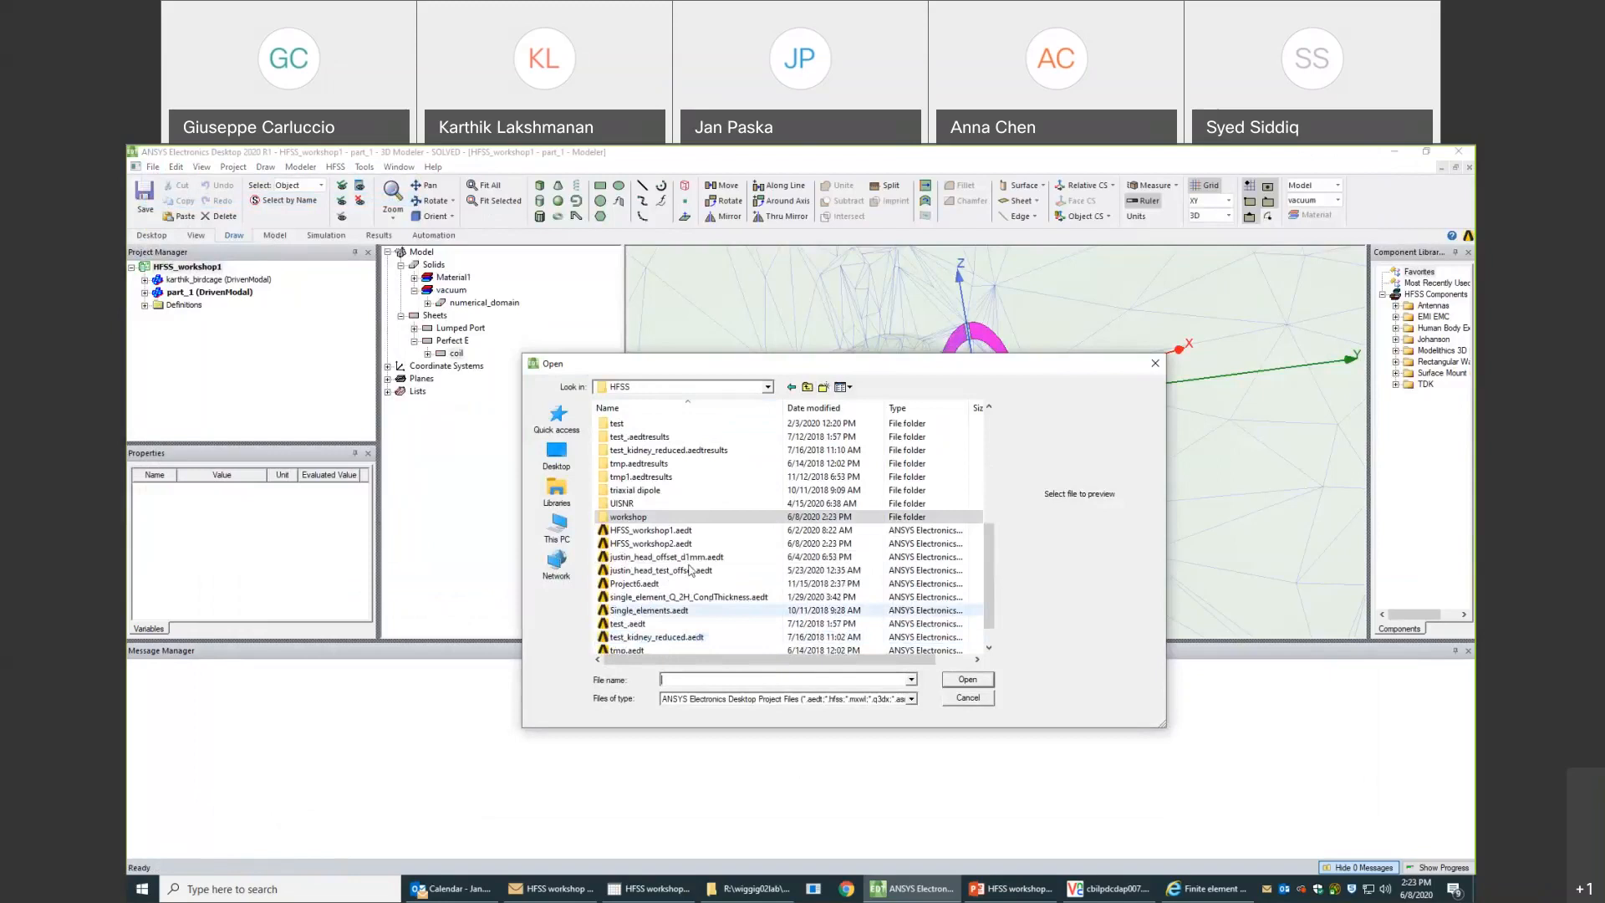
pyautogui.doubleClick(684, 546)
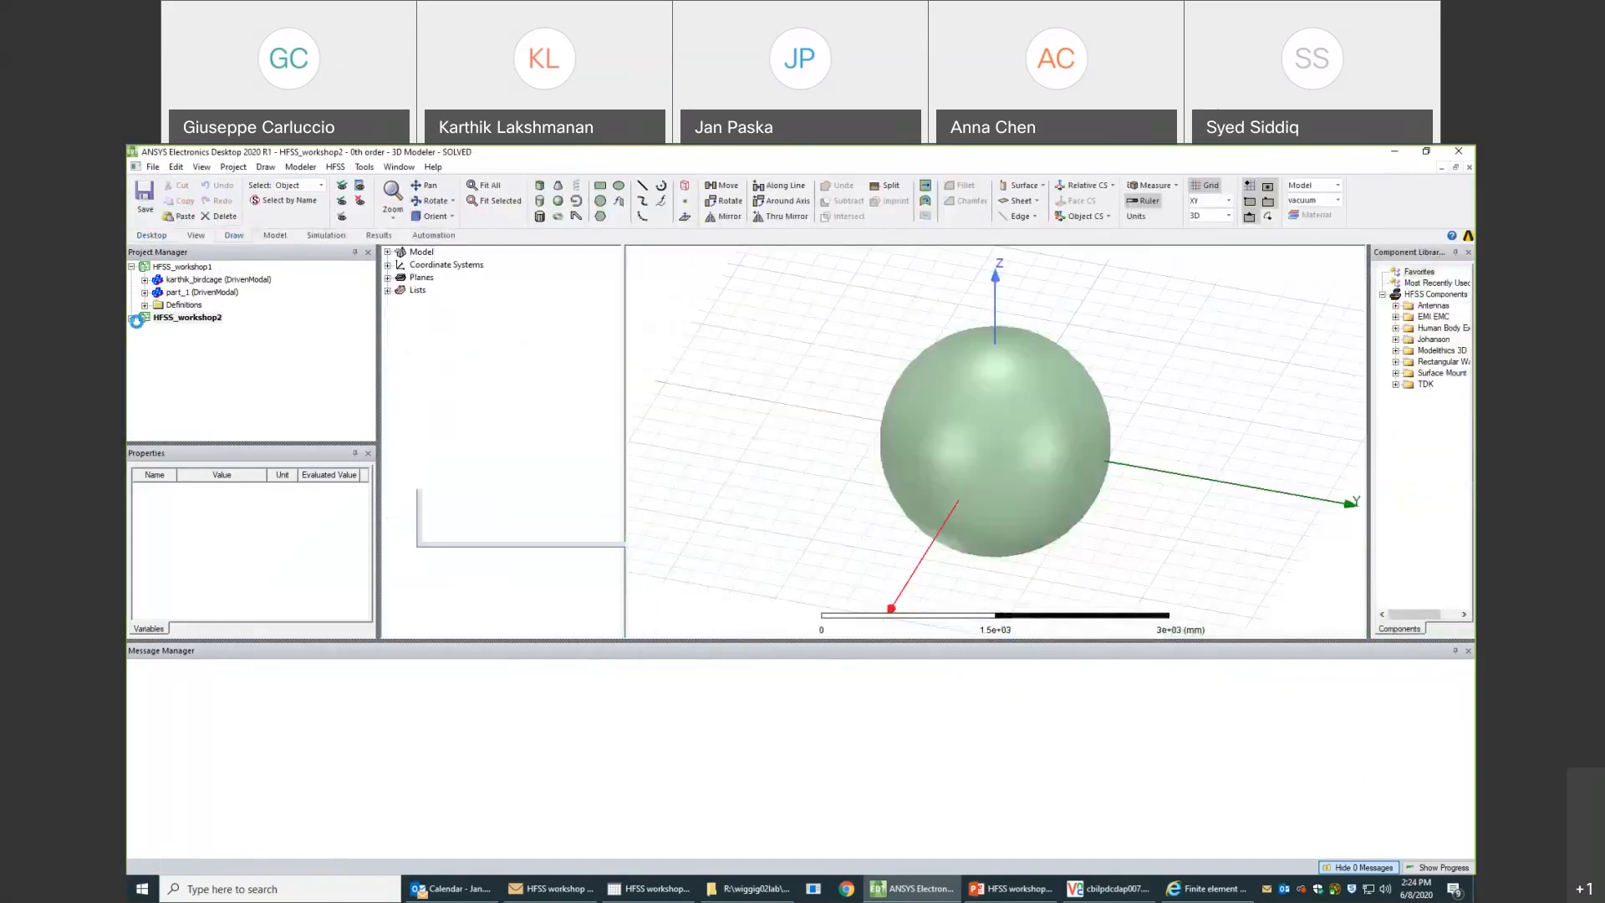
# - Expand the 0th order design's Field Overlays and select its H Field folder
pyautogui.click(145, 332)
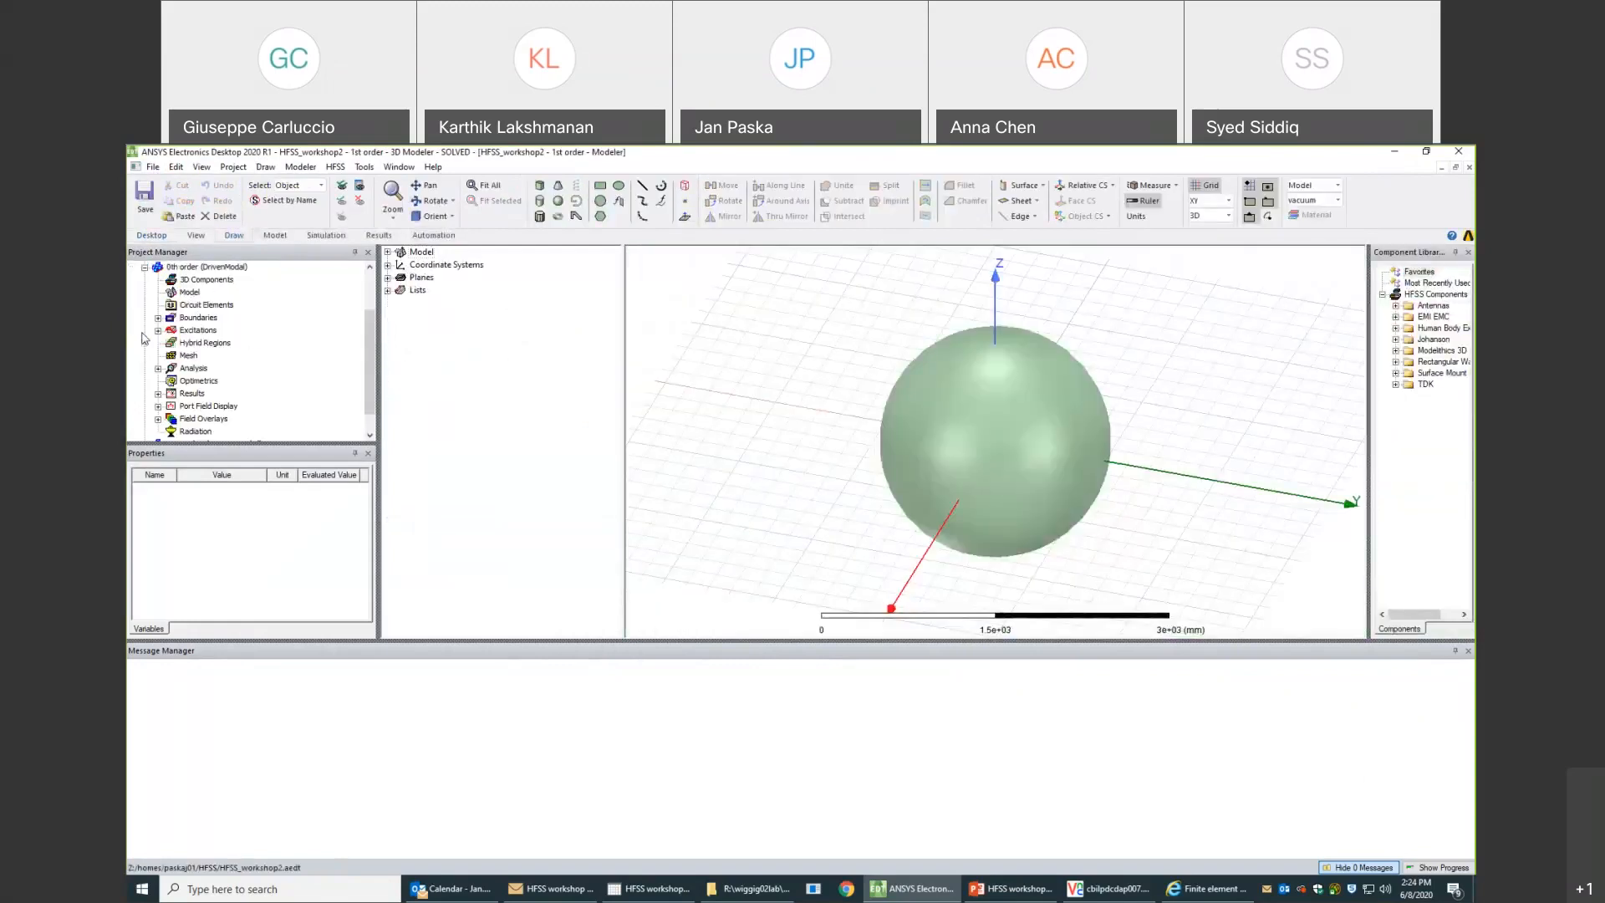
pyautogui.click(158, 419)
pyautogui.click(196, 420)
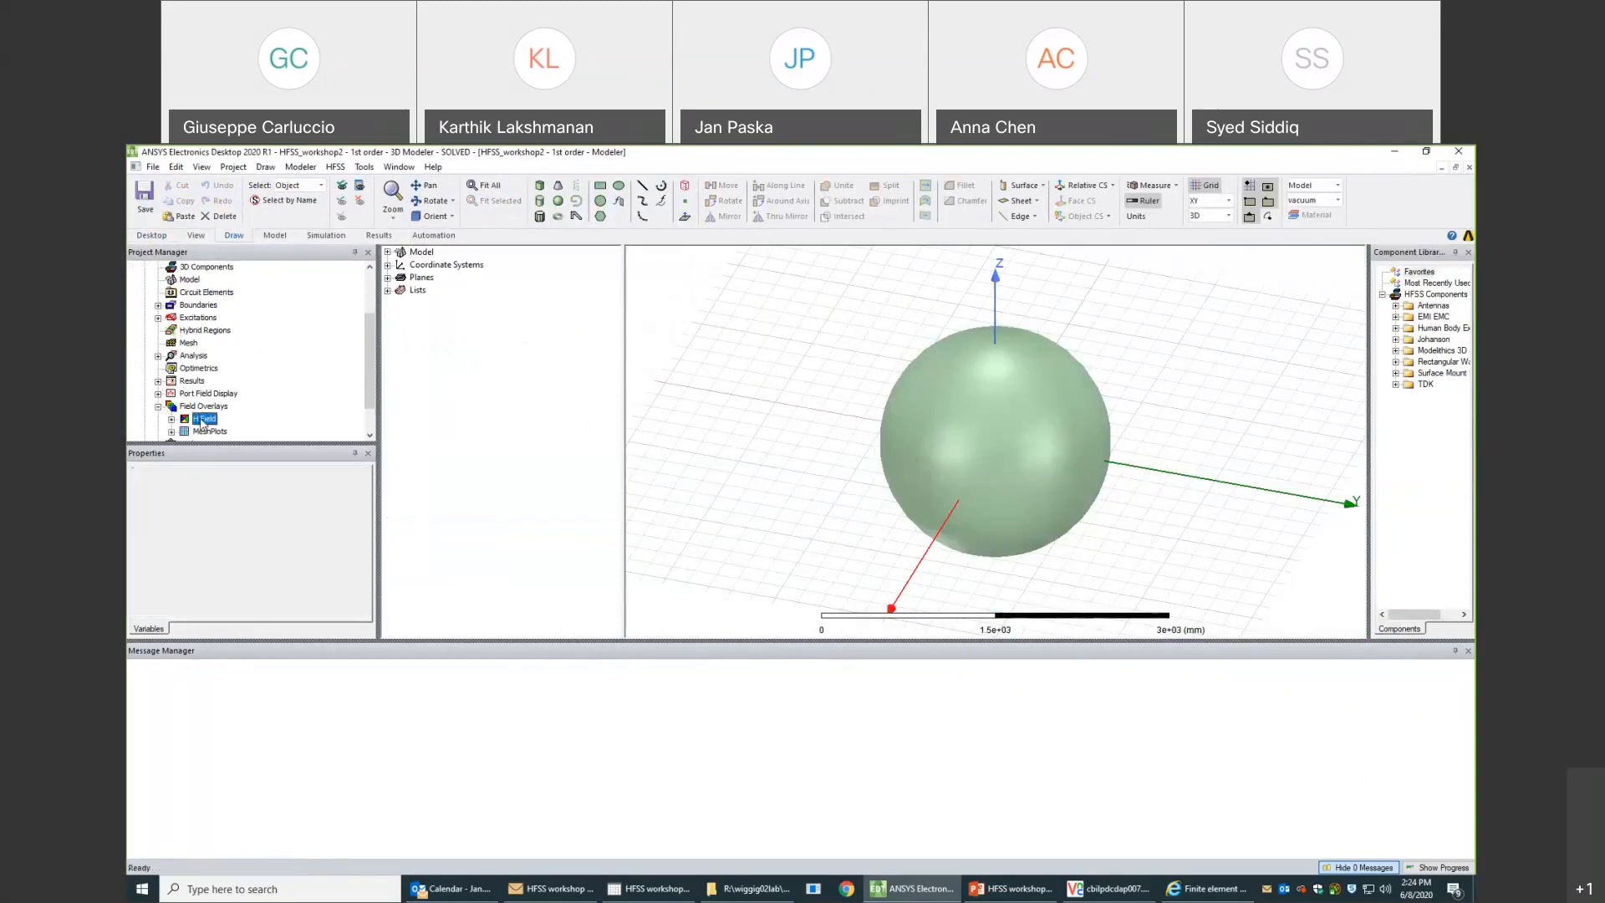
pyautogui.click(197, 431)
pyautogui.click(196, 419)
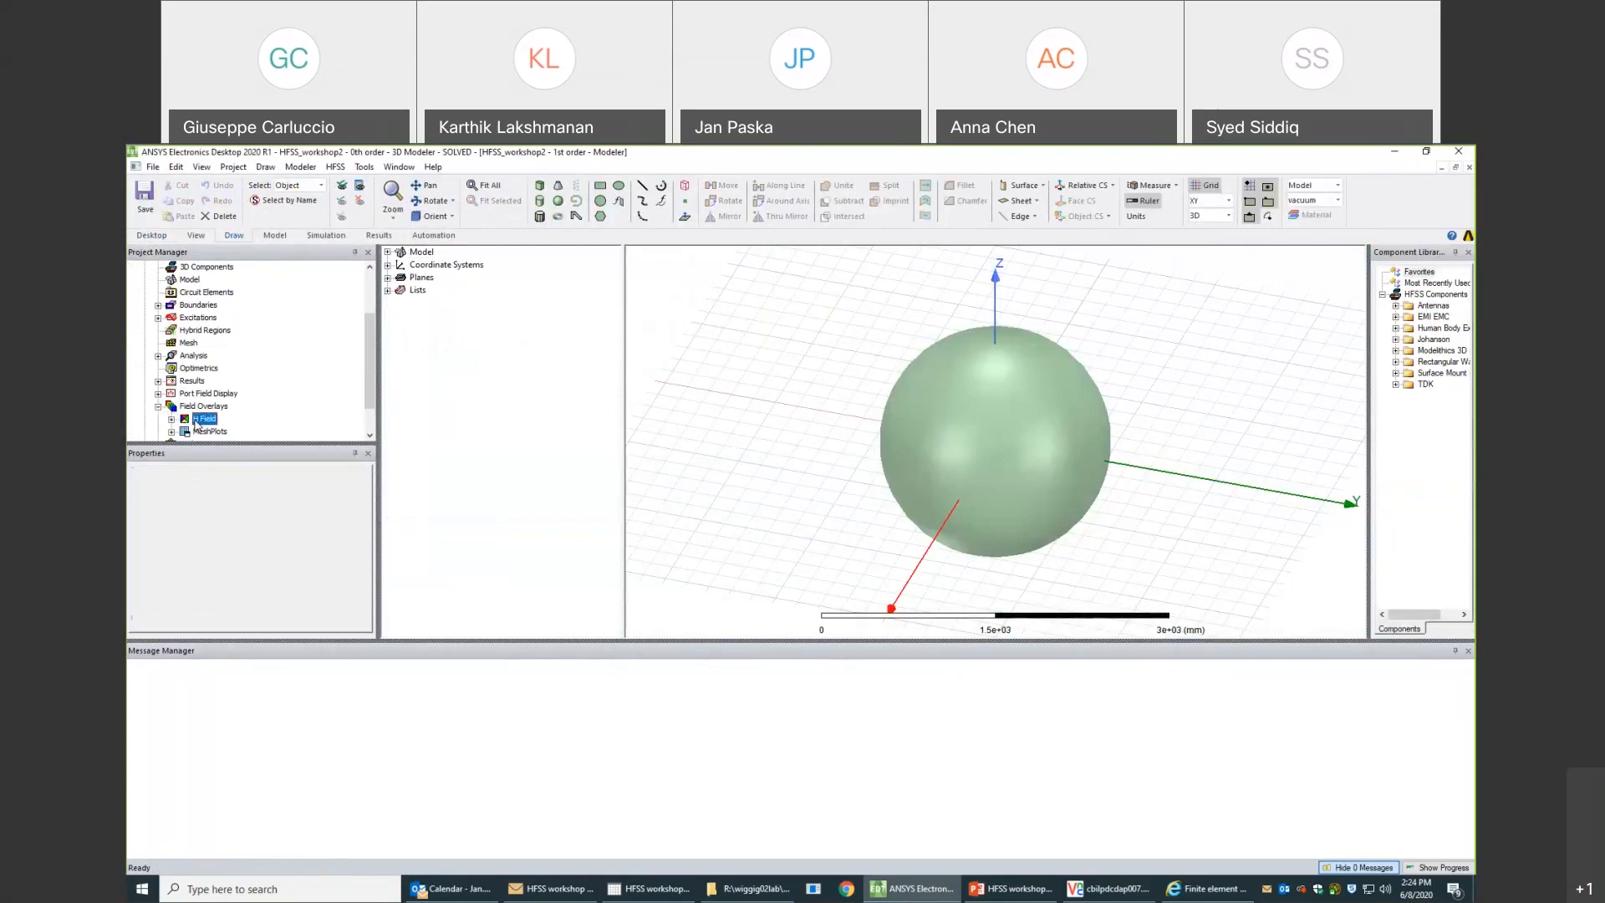
pyautogui.rightClick(197, 420)
pyautogui.click(206, 434)
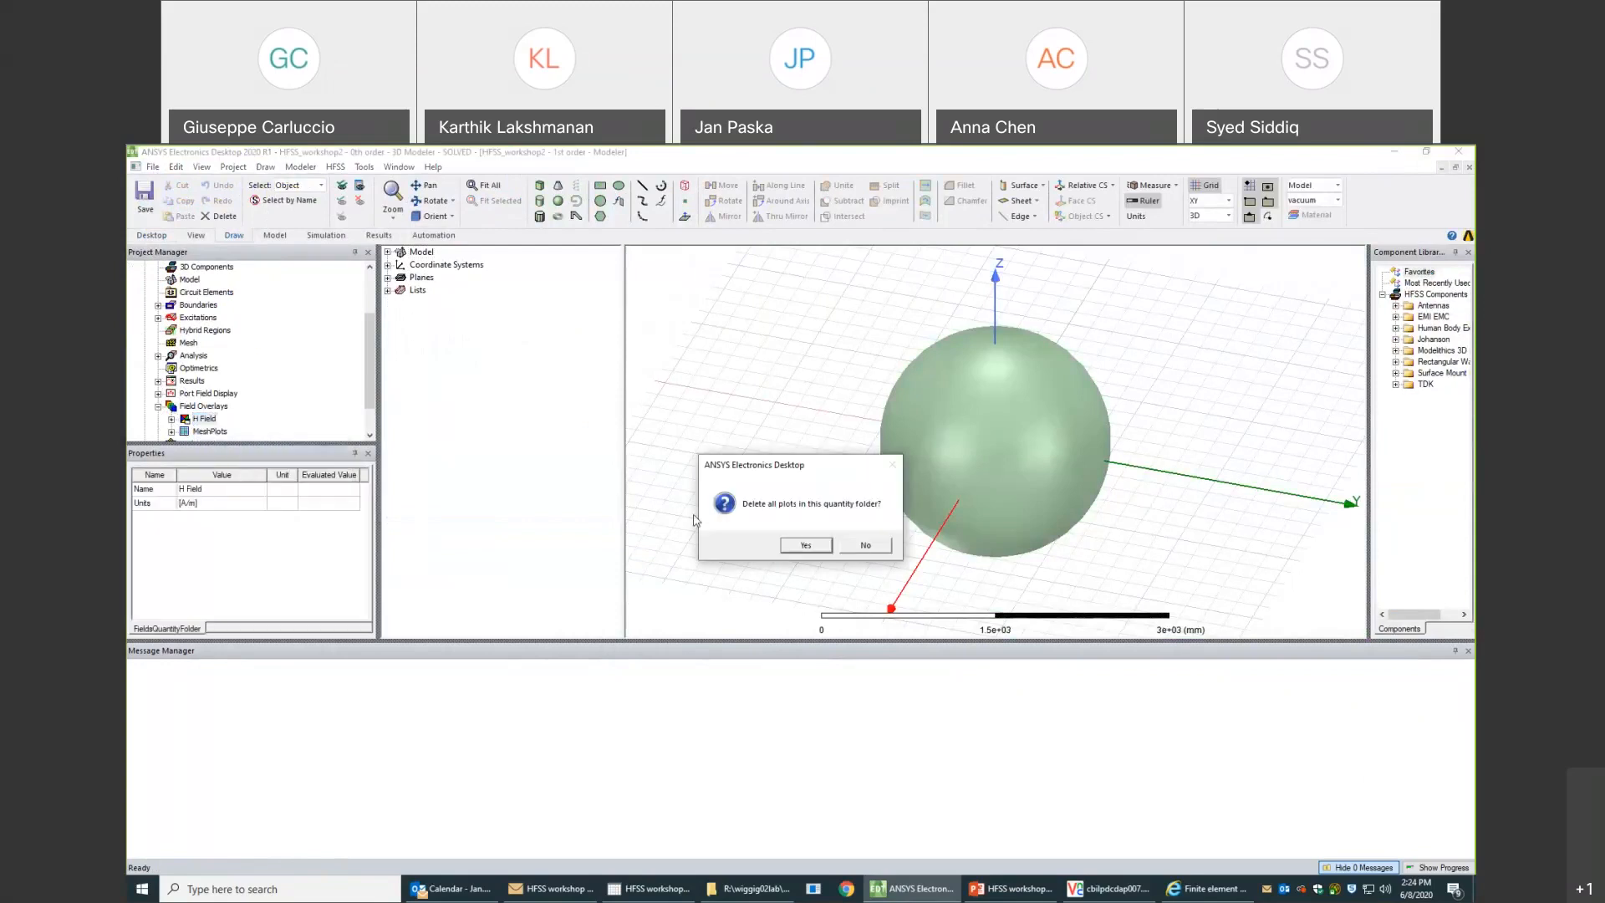
pyautogui.click(863, 550)
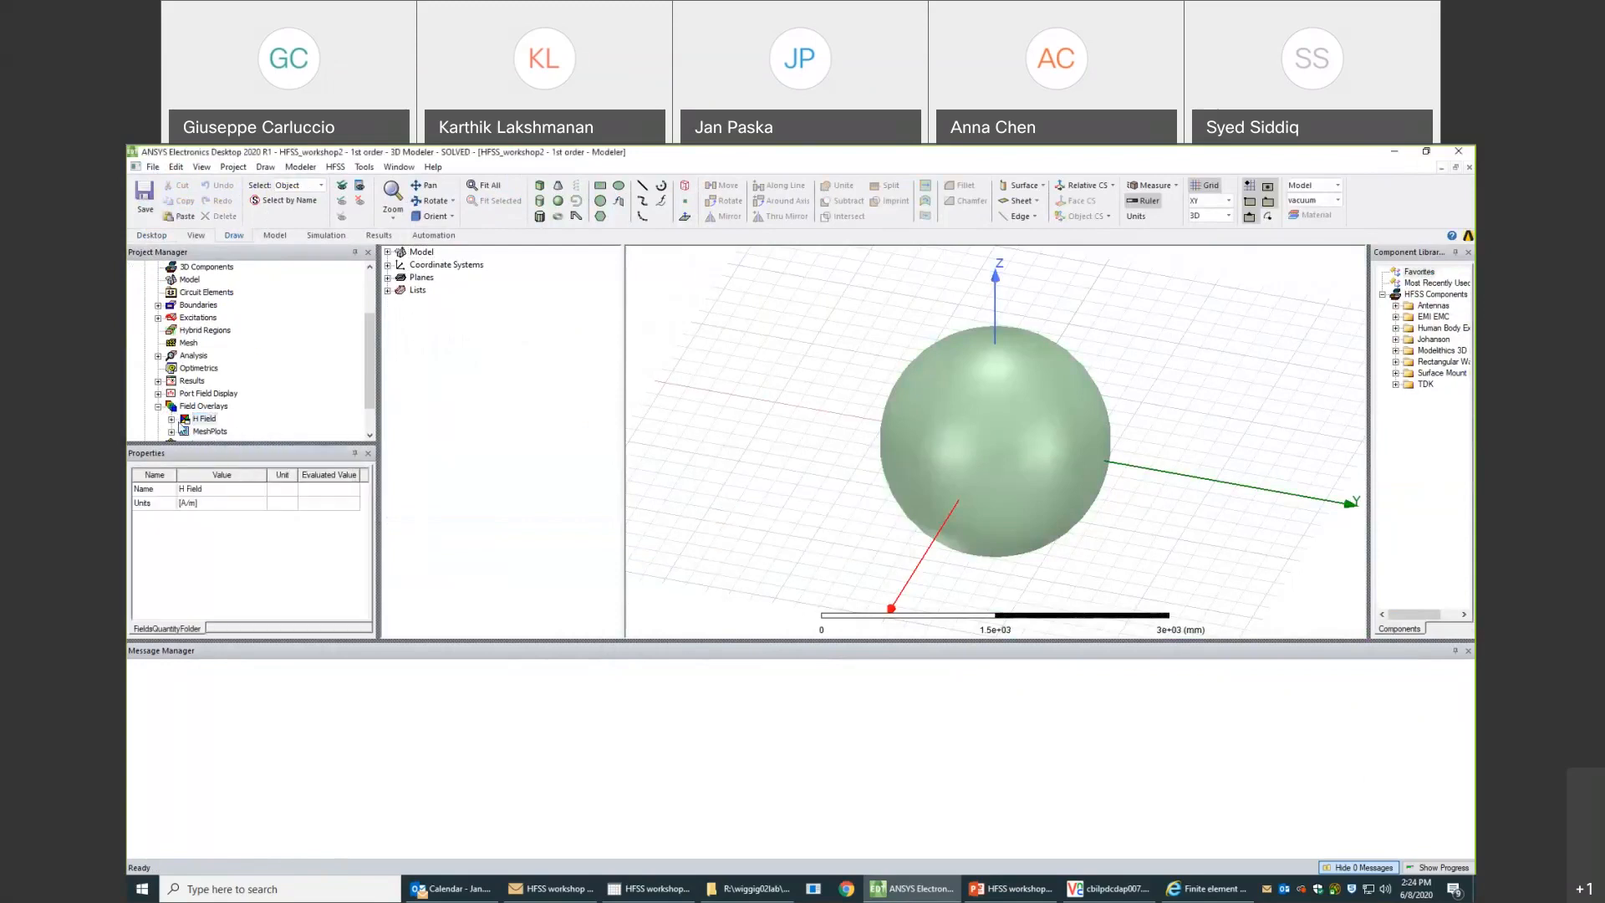
# - Display the Mag_H1 field overlay of the 0th order design in the 3D model window
pyautogui.click(171, 419)
pyautogui.click(219, 432)
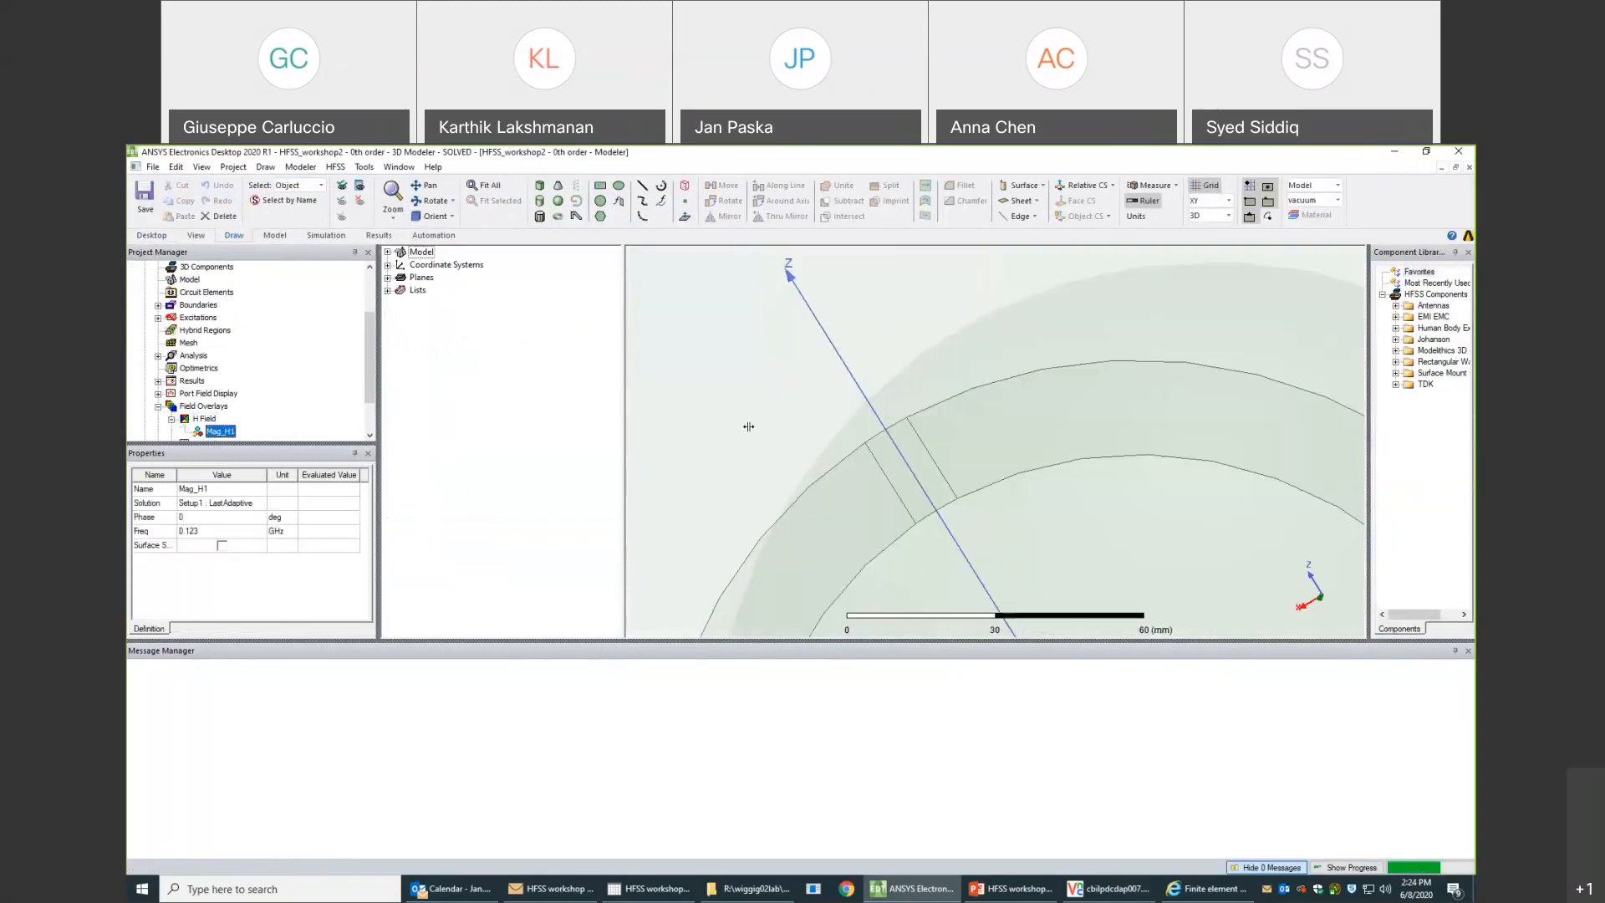
pyautogui.click(756, 414)
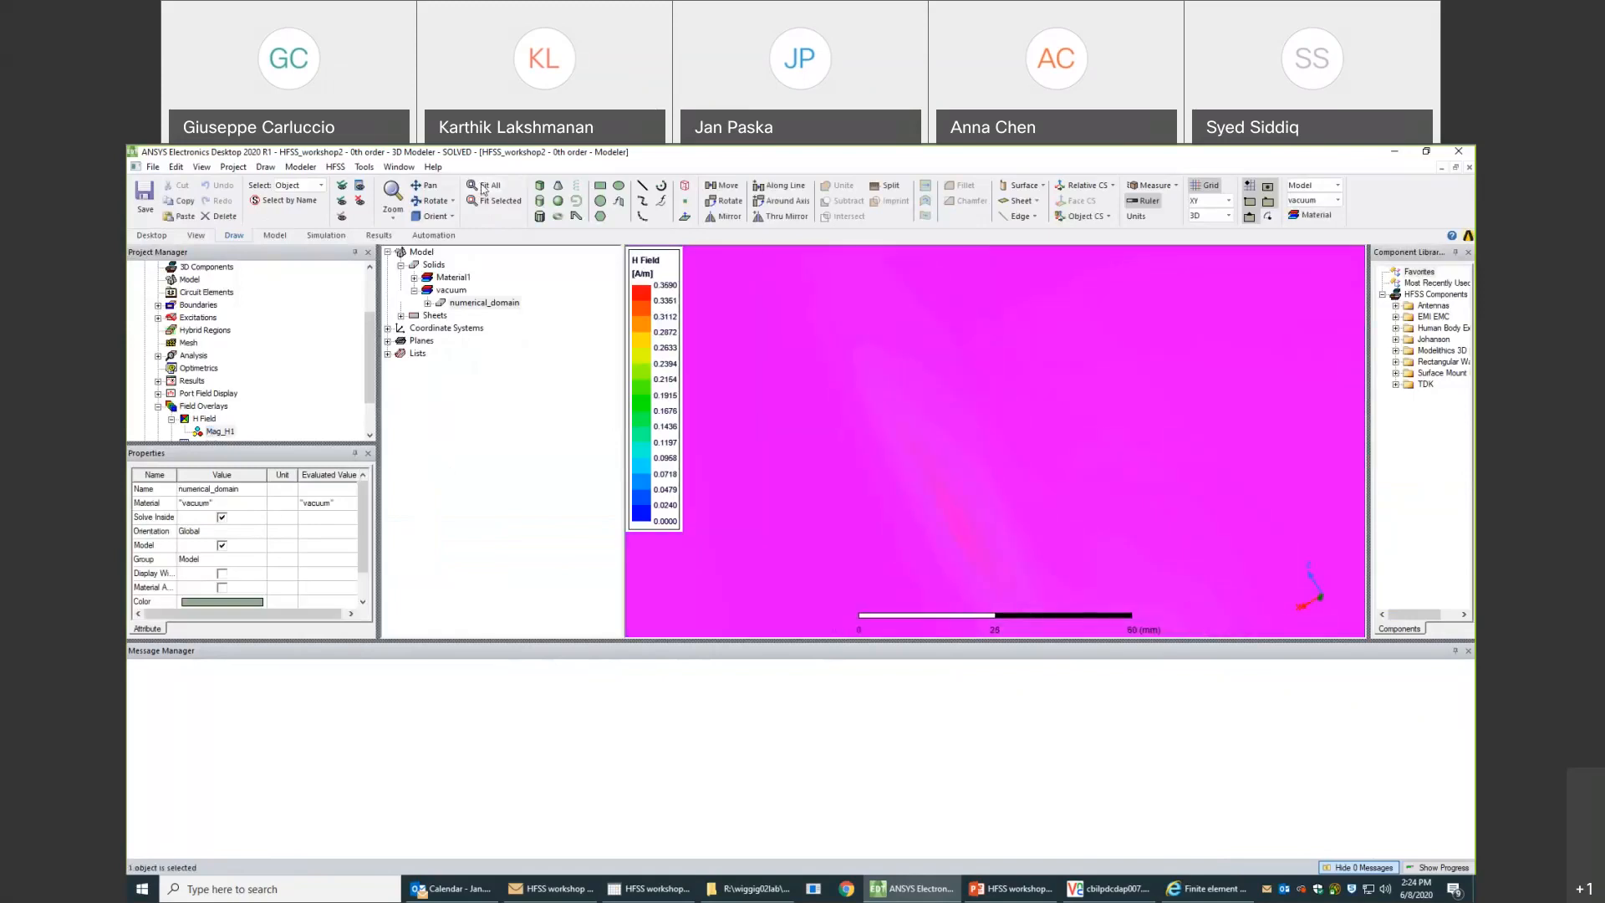
# - Hide the numerical_domain vacuum solid in all views to expose the H field plot
pyautogui.click(482, 184)
pyautogui.keyDown('alt'); pyautogui.moveTo(912, 393); pyautogui.dragTo(1080, 286); pyautogui.keyUp('alt')
pyautogui.click(653, 307)
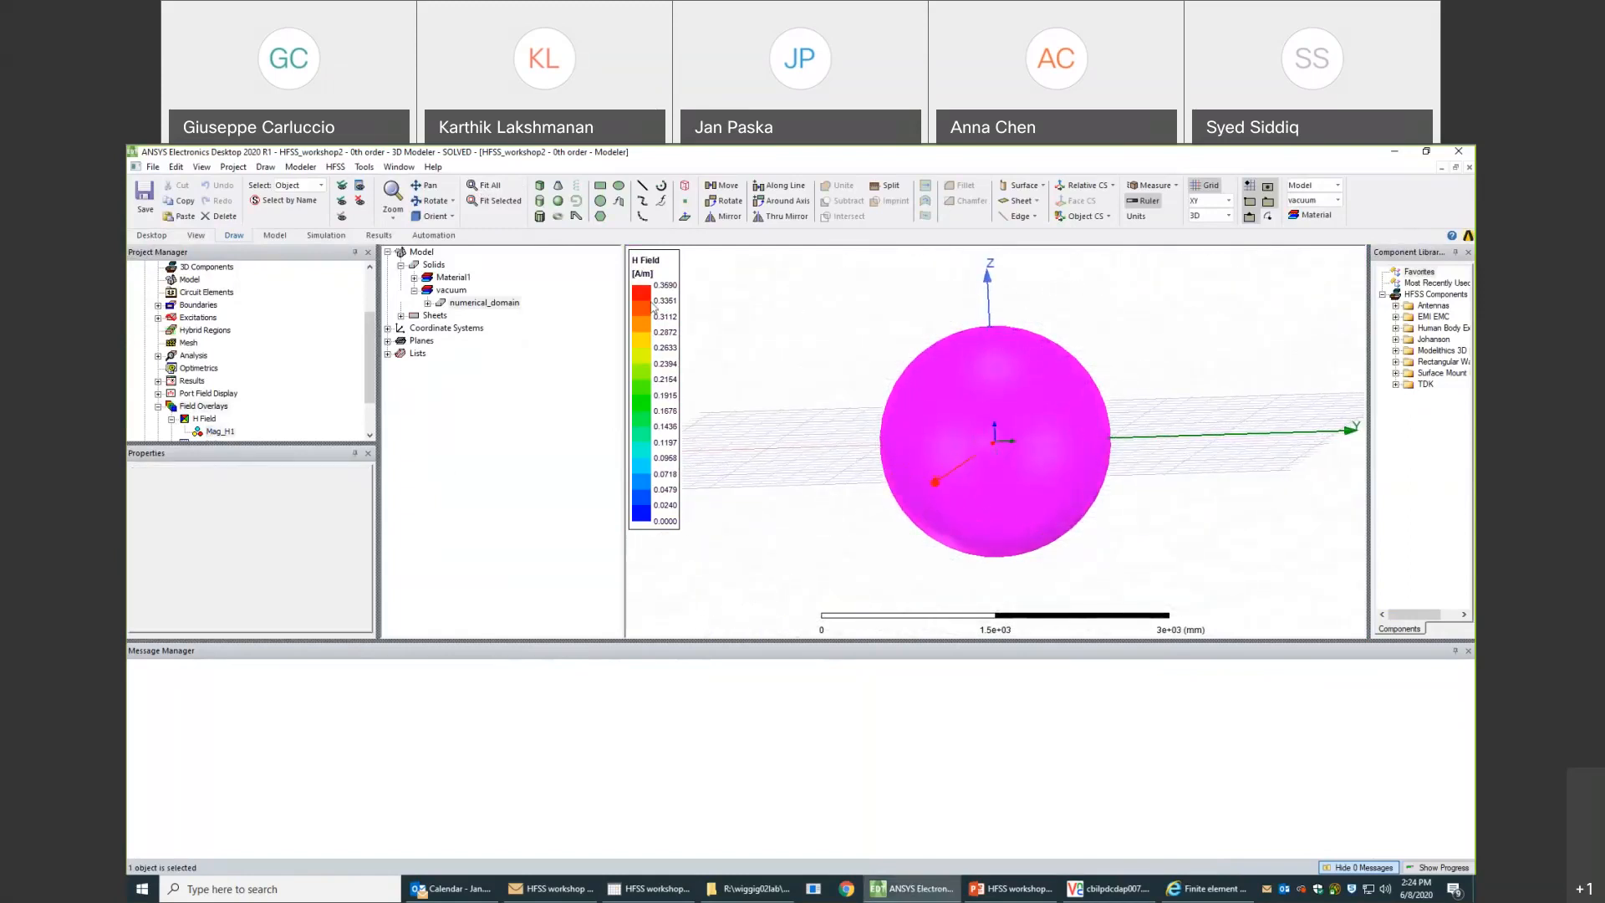
pyautogui.click(474, 303)
pyautogui.rightClick(472, 303)
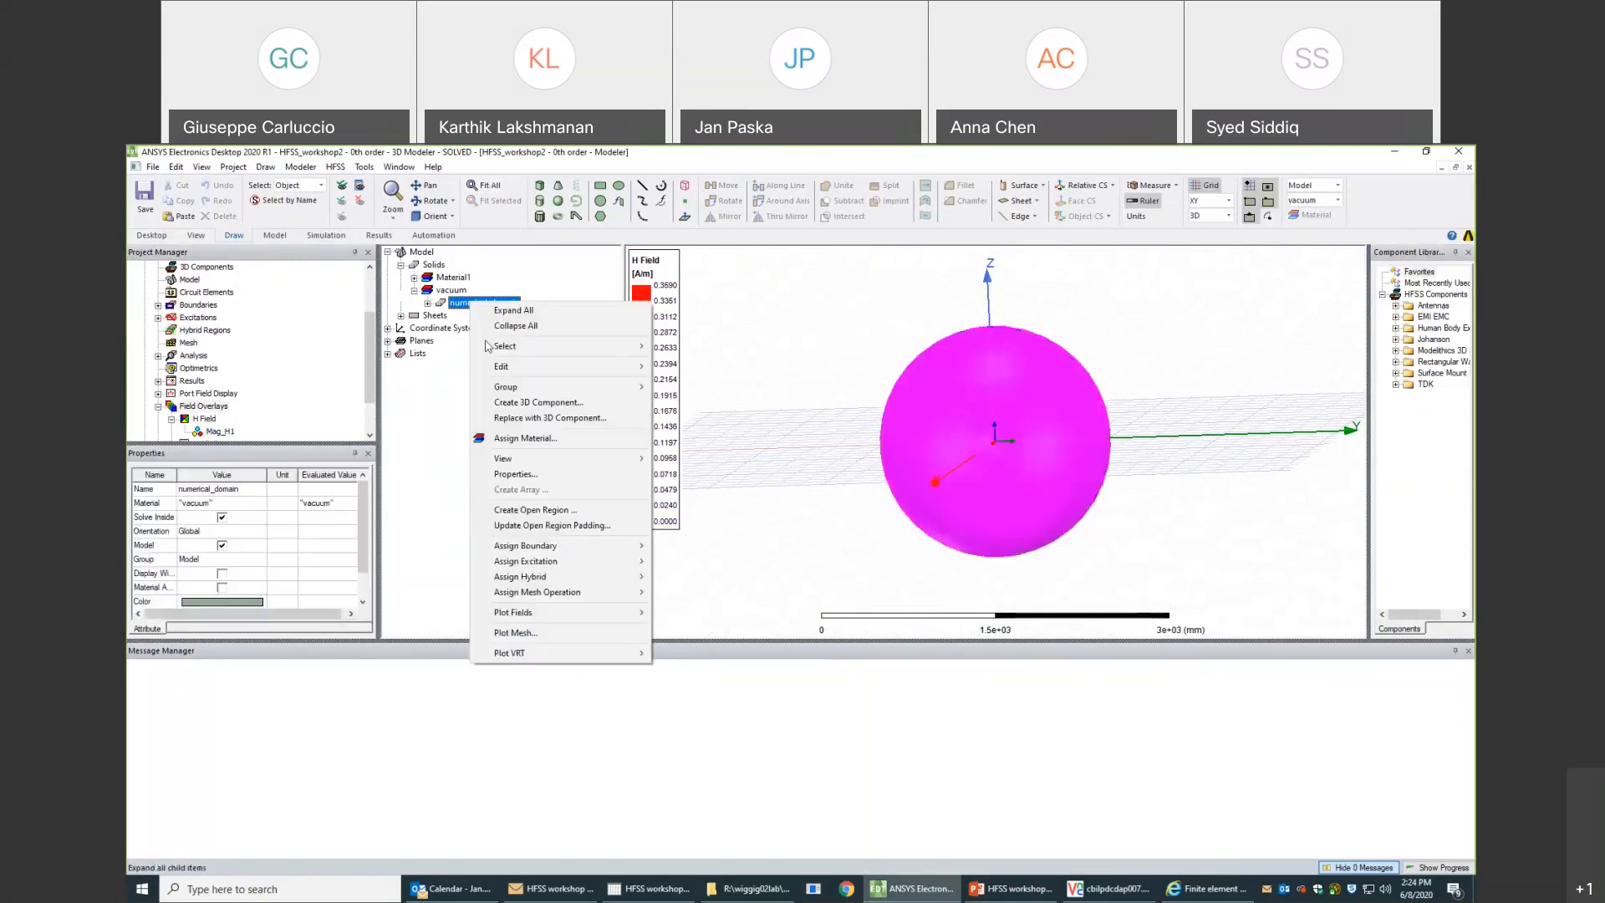
pyautogui.moveTo(532, 460)
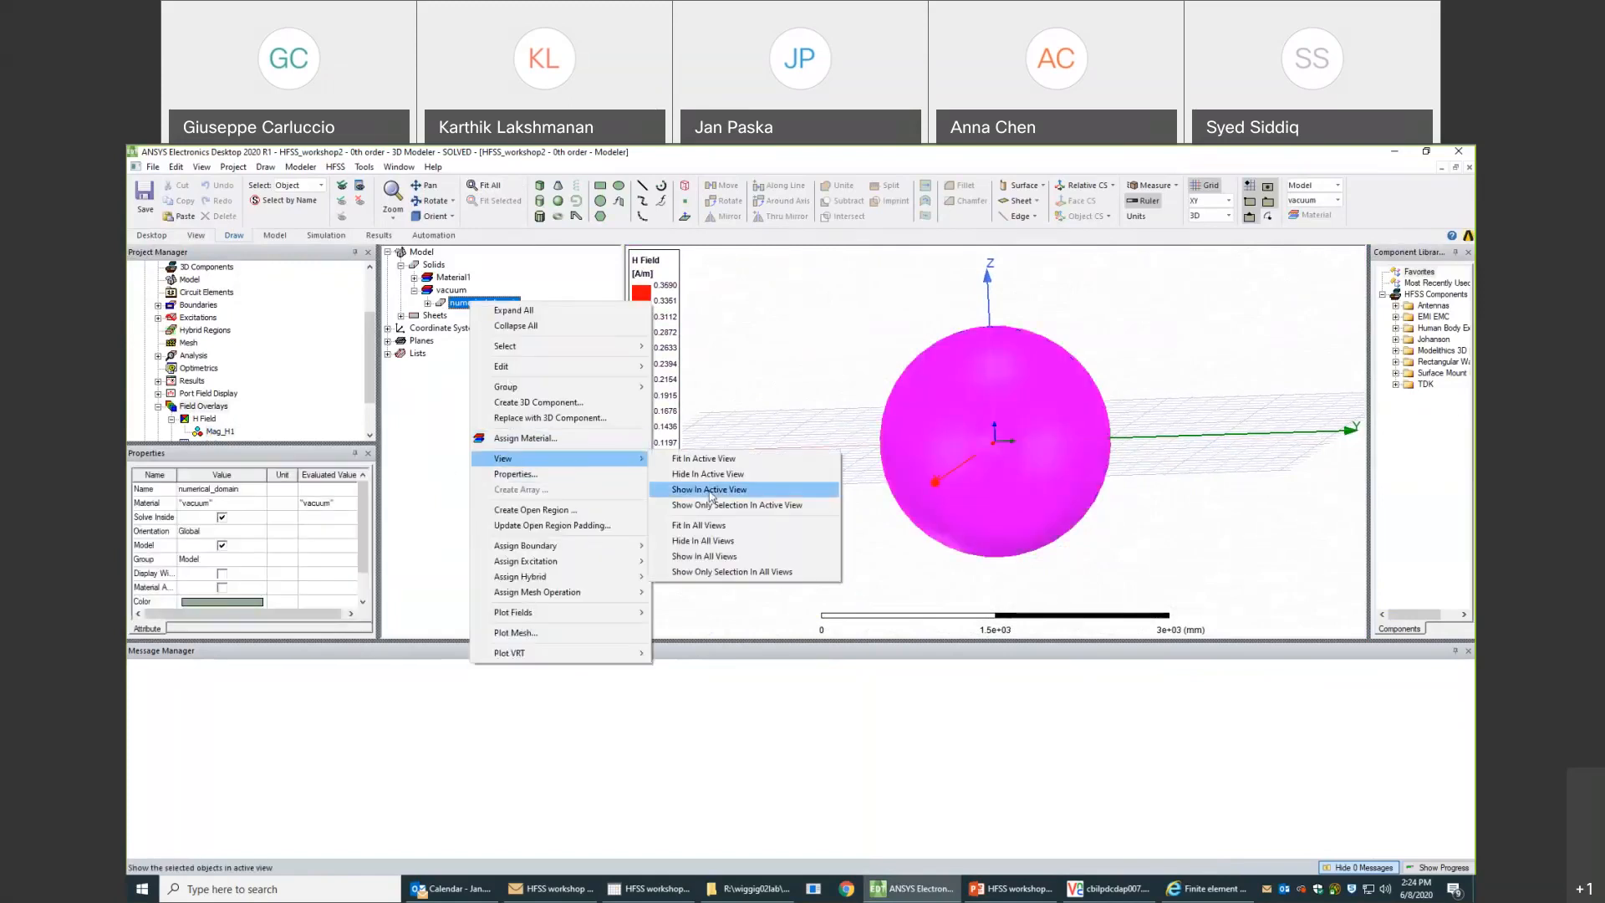
pyautogui.click(718, 539)
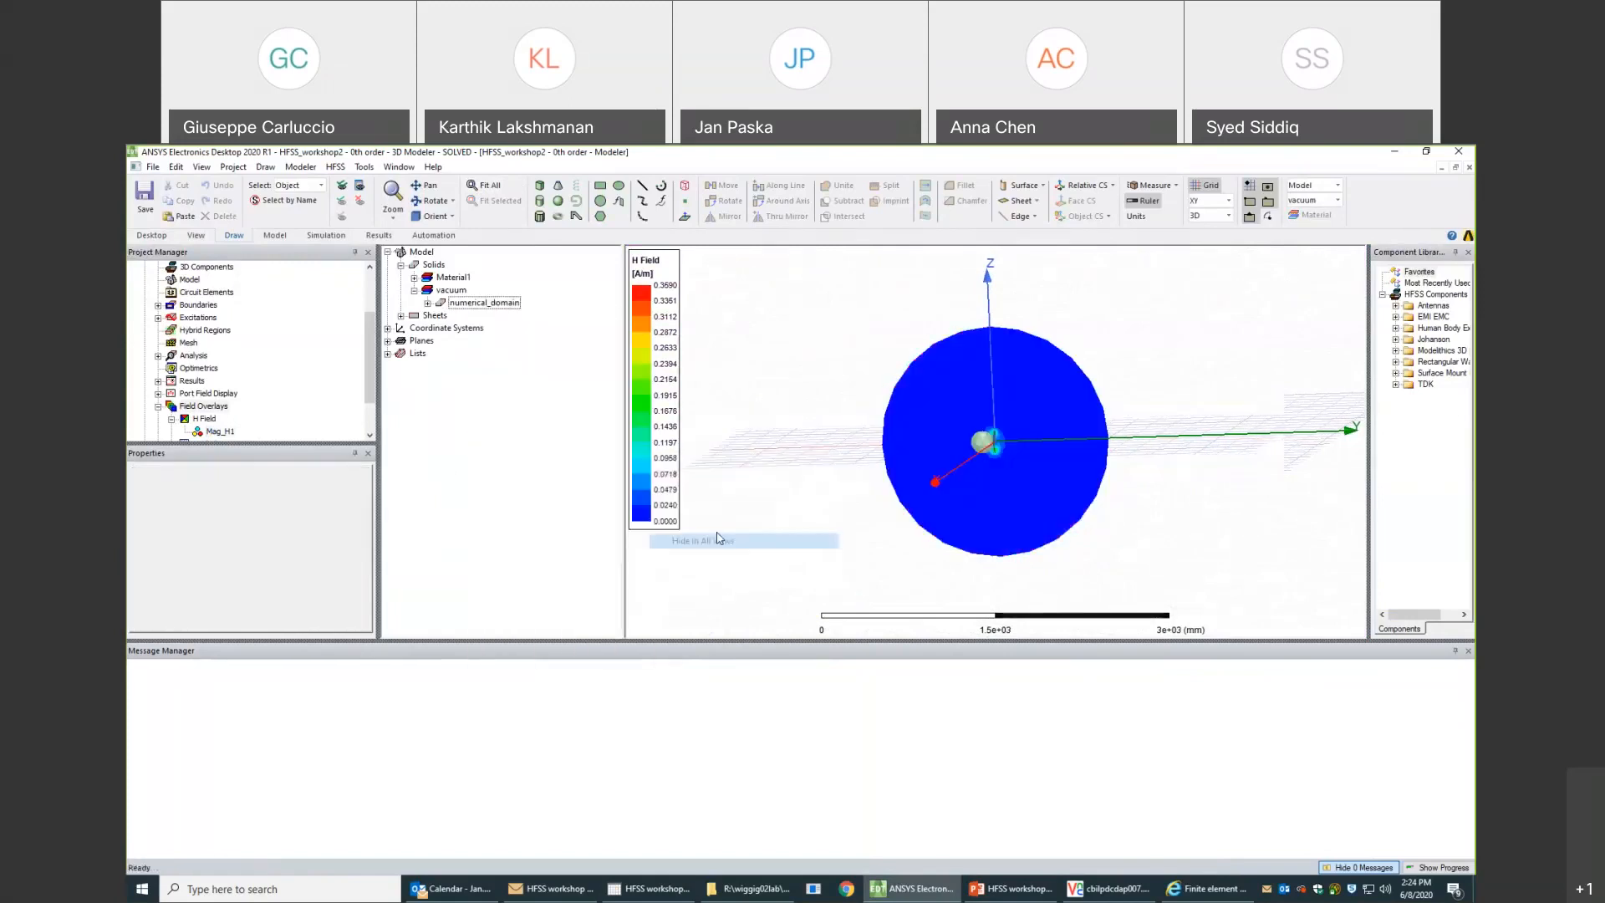
# - Hide the phantom solid of Material1 in all views to expose the 0th order H field plot around the coil
pyautogui.moveTo(1039, 441)
pyautogui.mouseDown(button='middle')
pyautogui.moveTo(1058, 439)
pyautogui.moveTo(1043, 439)
pyautogui.mouseUp(button='middle')
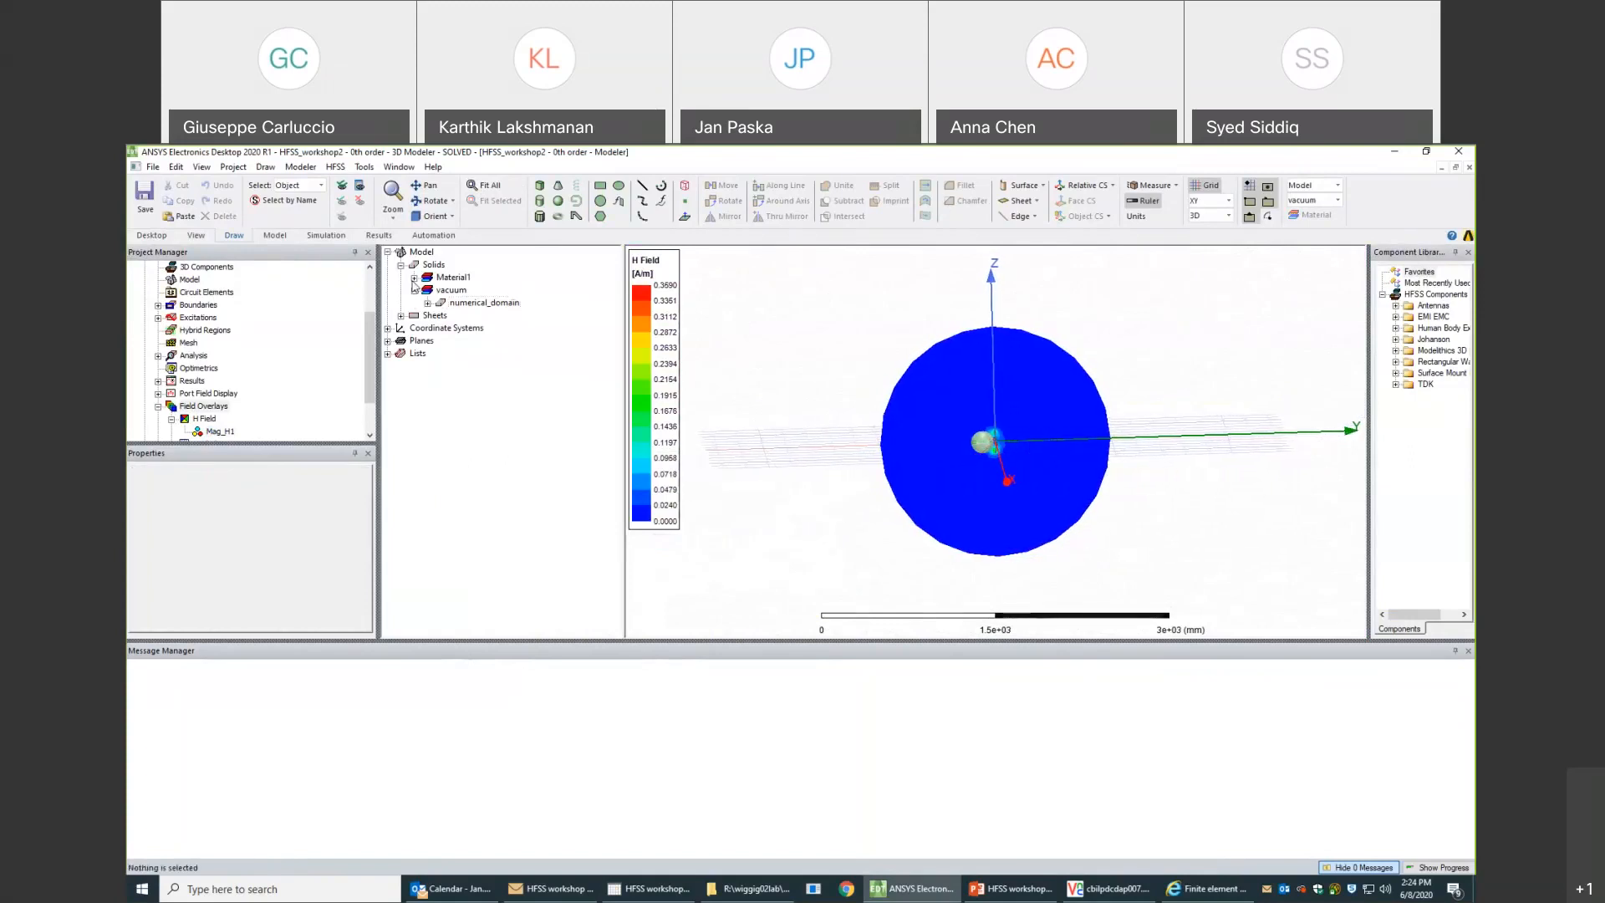
pyautogui.click(414, 279)
pyautogui.rightClick(452, 291)
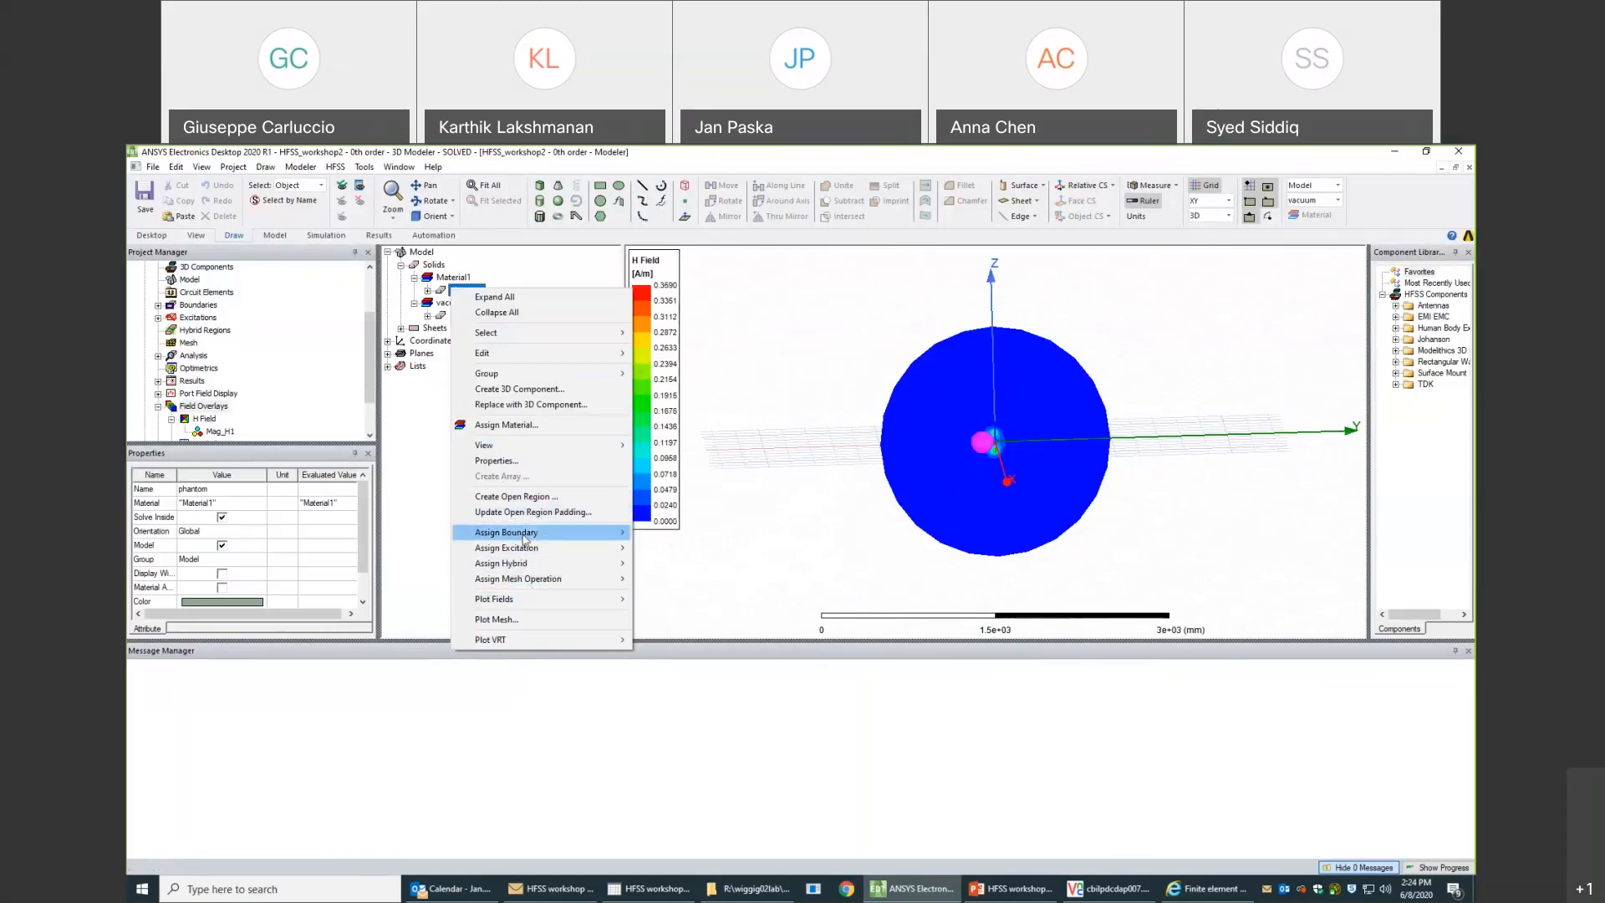
pyautogui.moveTo(541, 548)
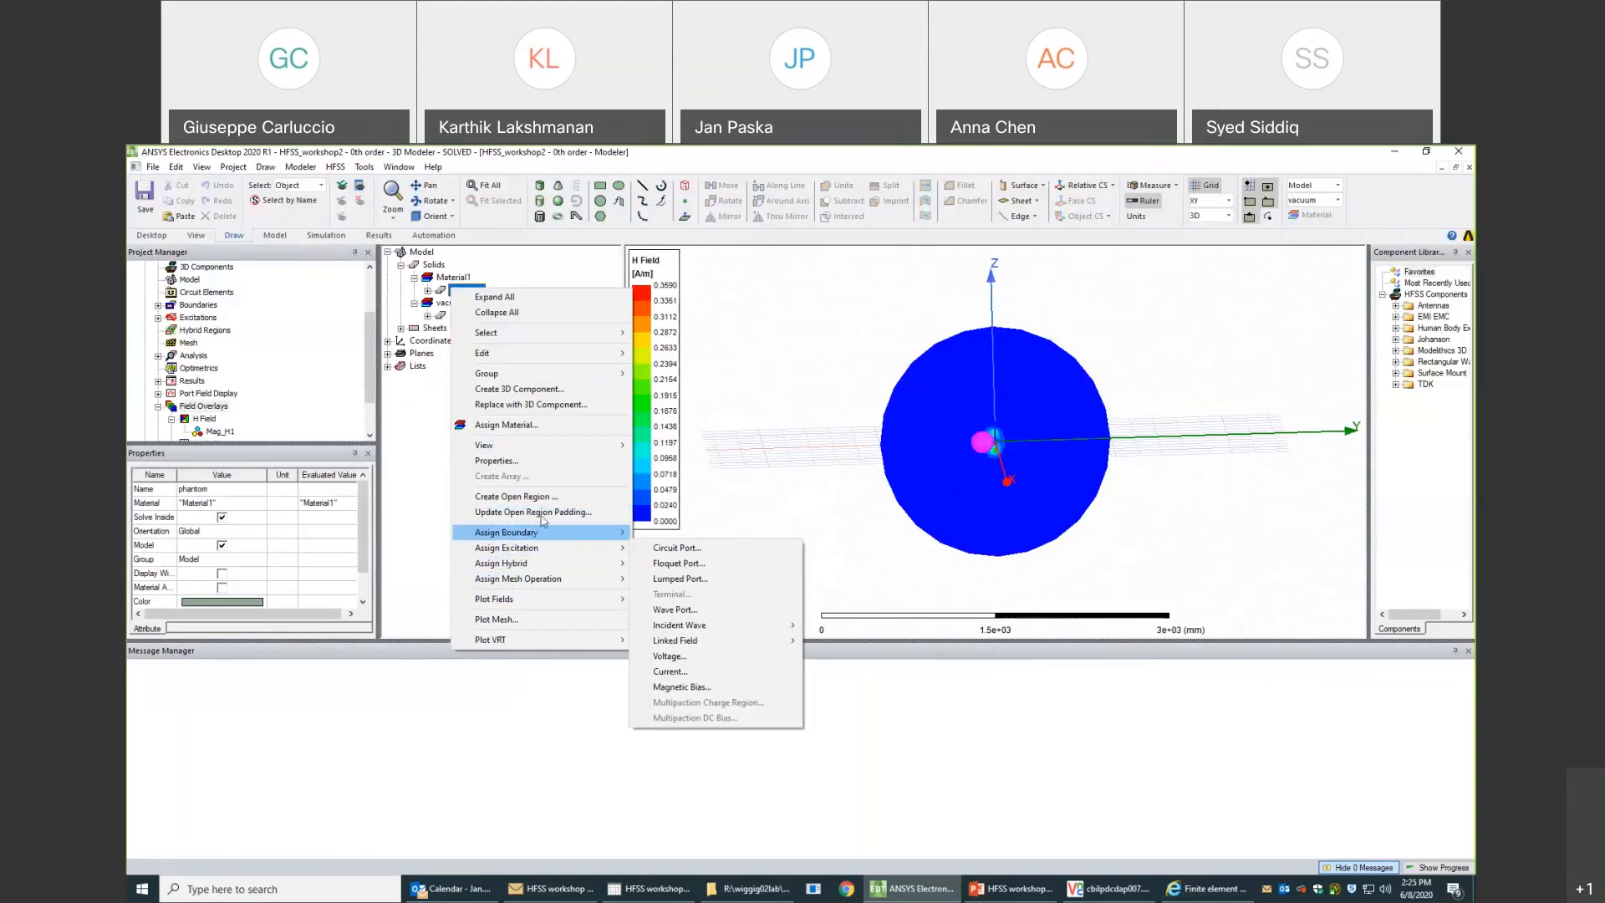
pyautogui.moveTo(591, 454)
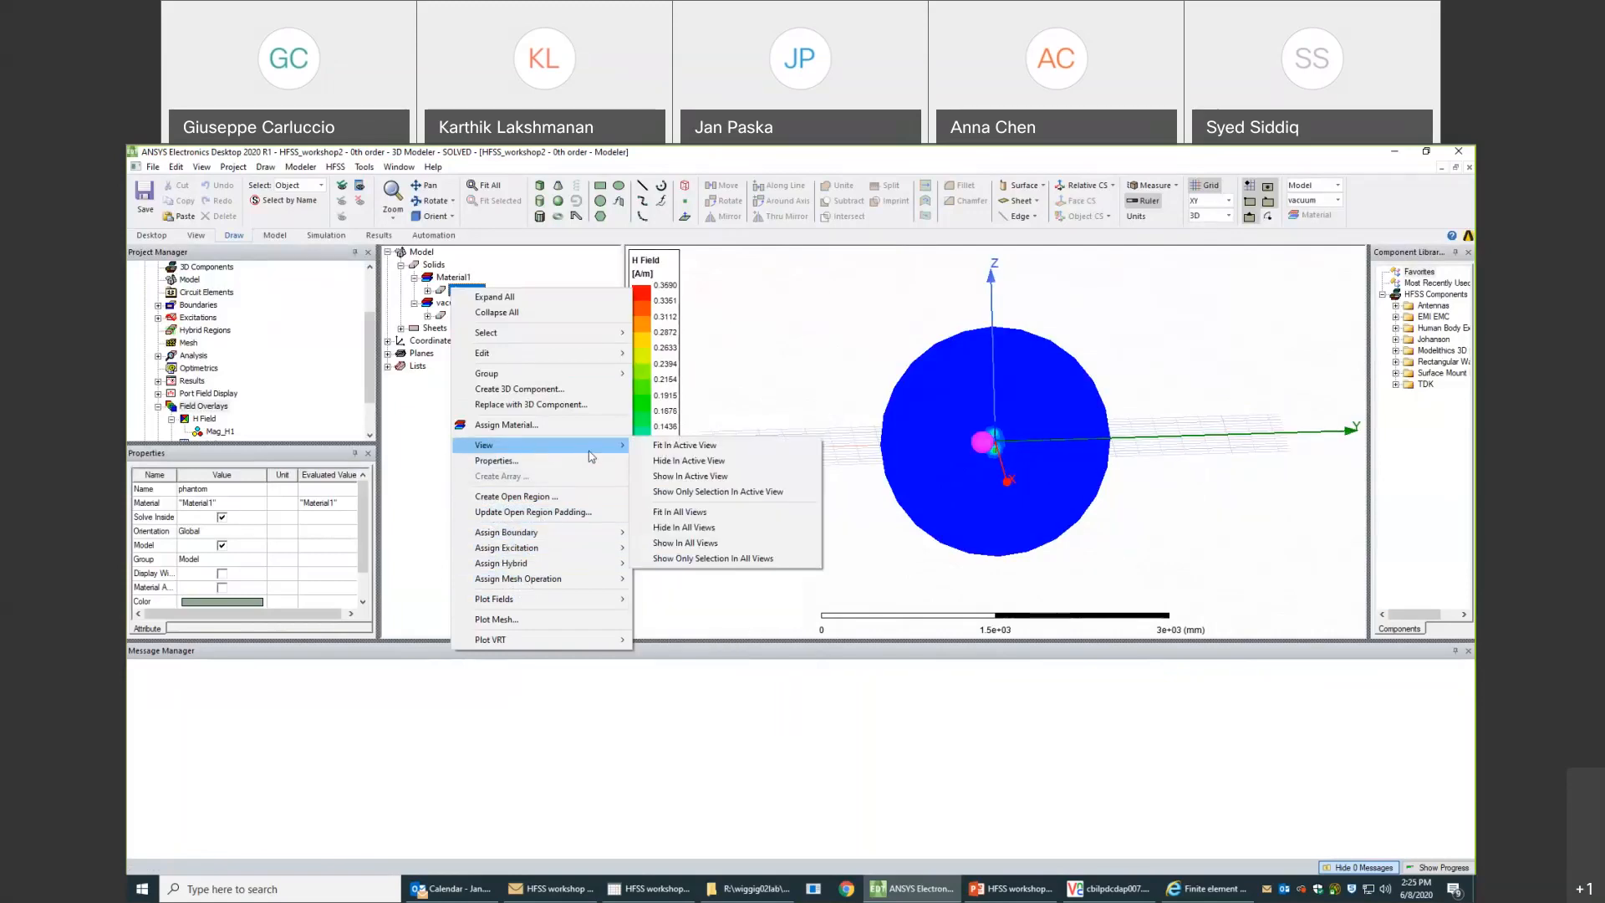
pyautogui.click(684, 528)
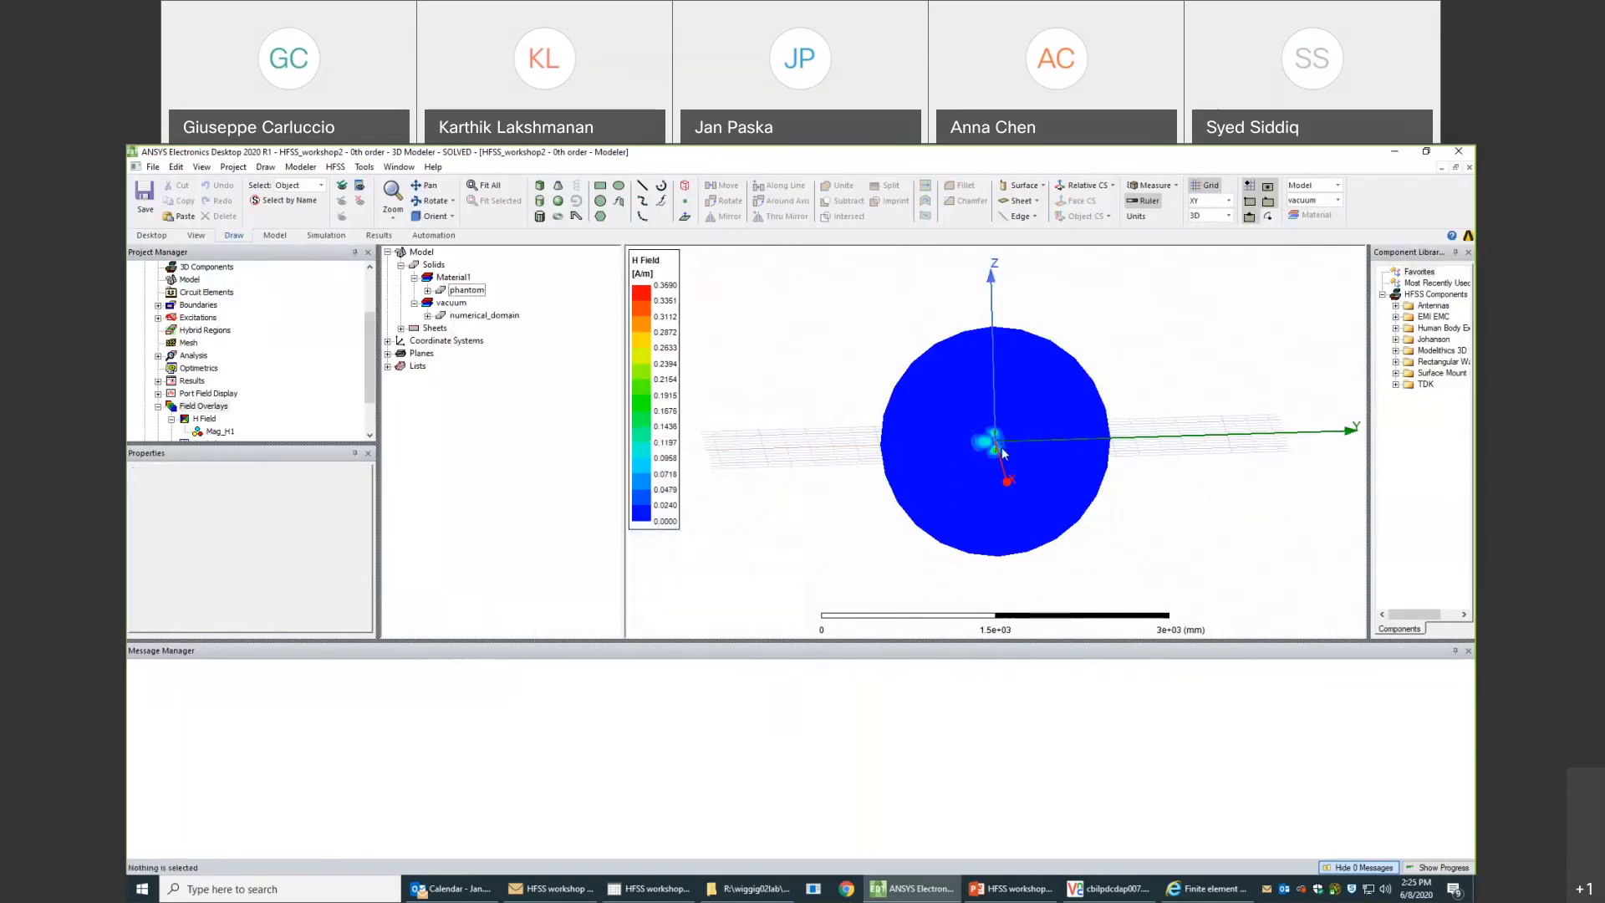
pyautogui.scroll(5, 1002, 448)
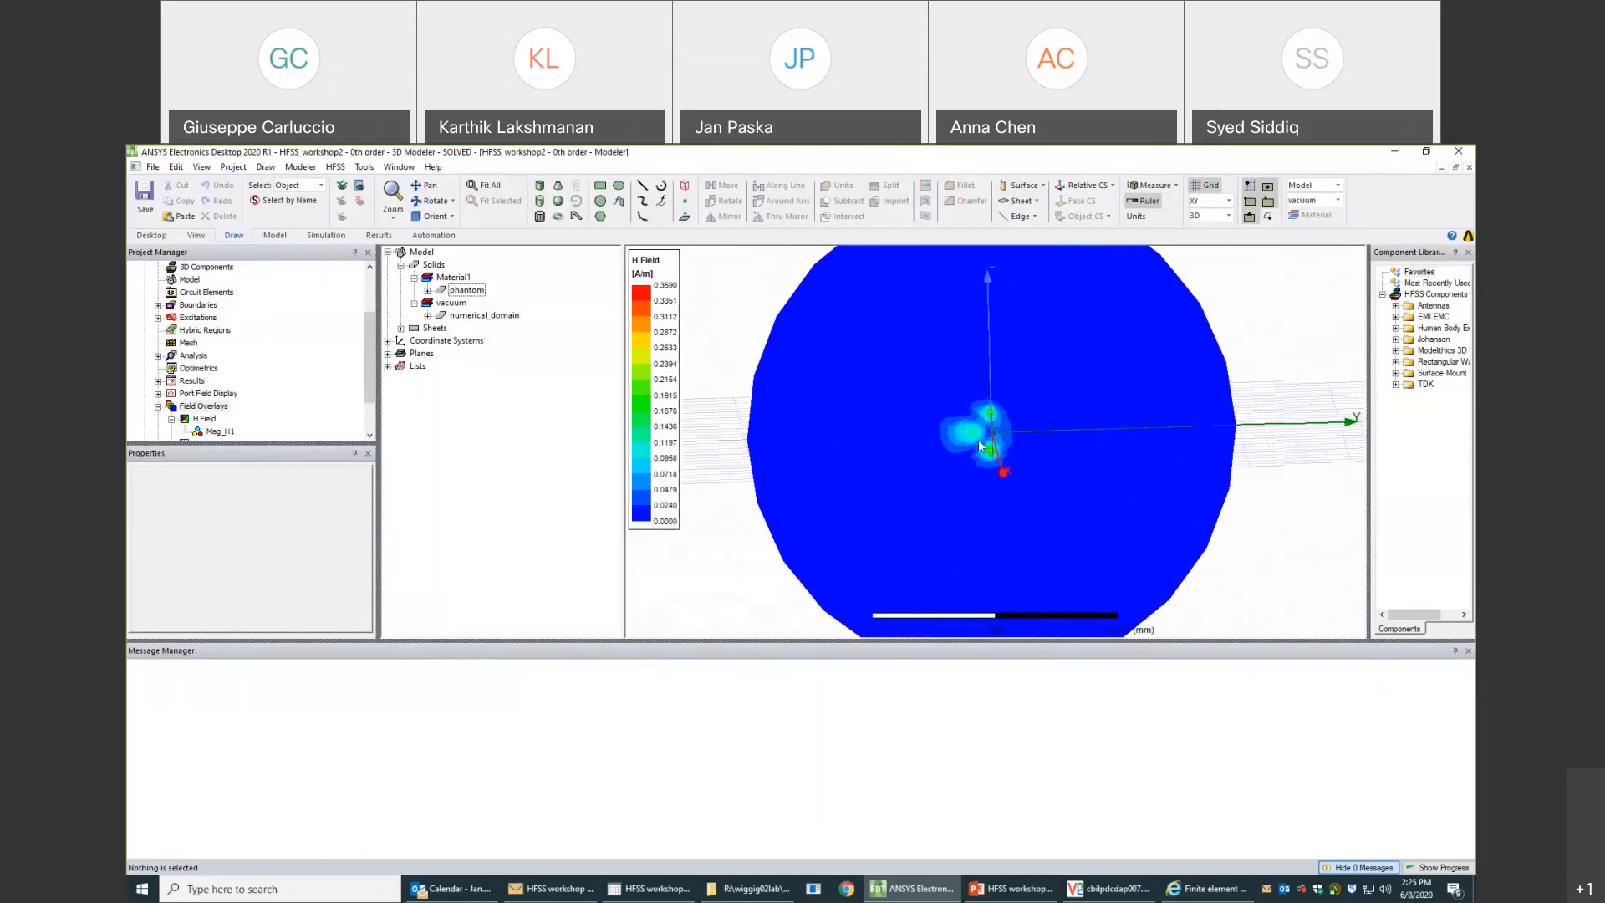
pyautogui.scroll(6, 980, 446)
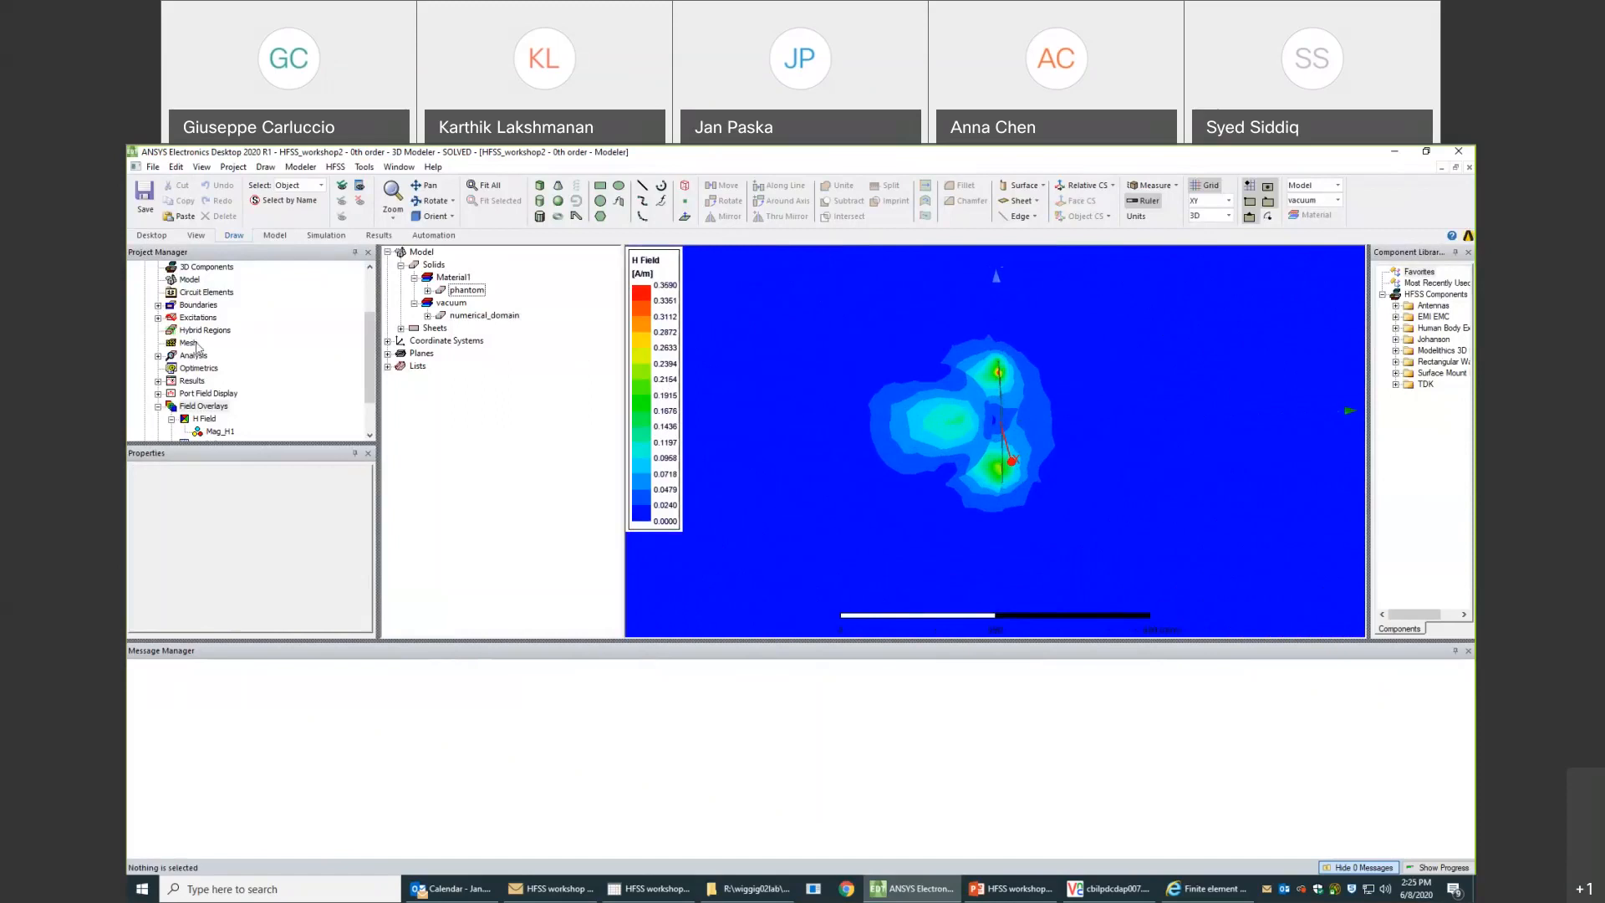
# - Switch to the part_1 design of HFSS_workshop1 and display its Mag_H1 field overlay
pyautogui.moveTo(367, 346); pyautogui.dragTo(368, 295)
pyautogui.click(145, 291)
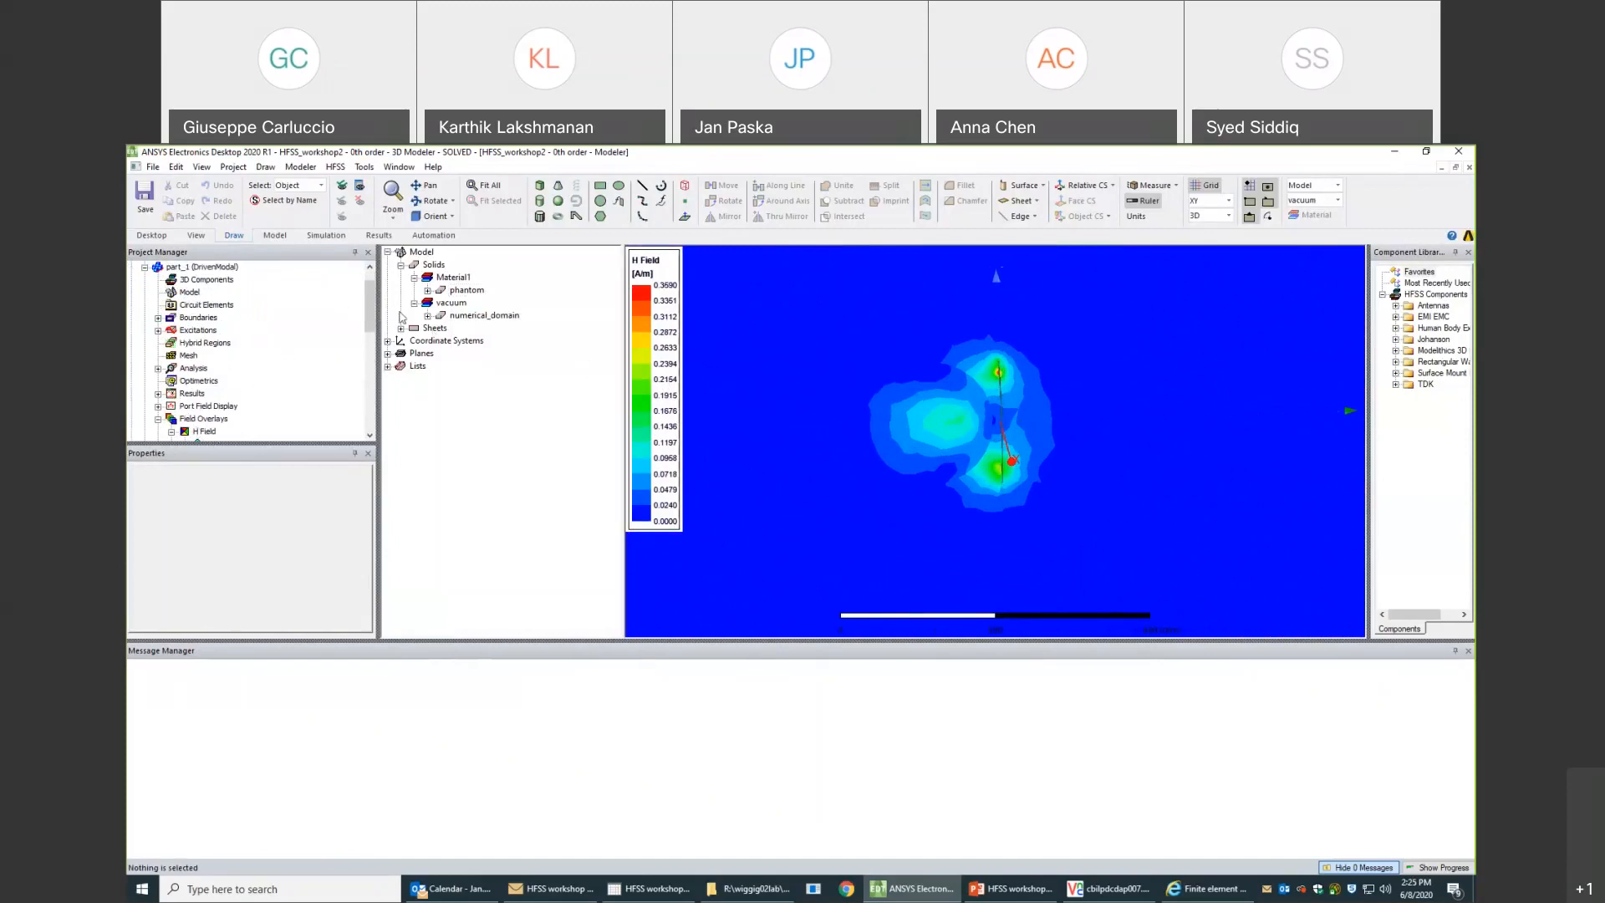
pyautogui.moveTo(368, 306); pyautogui.dragTo(368, 323)
pyautogui.click(214, 381)
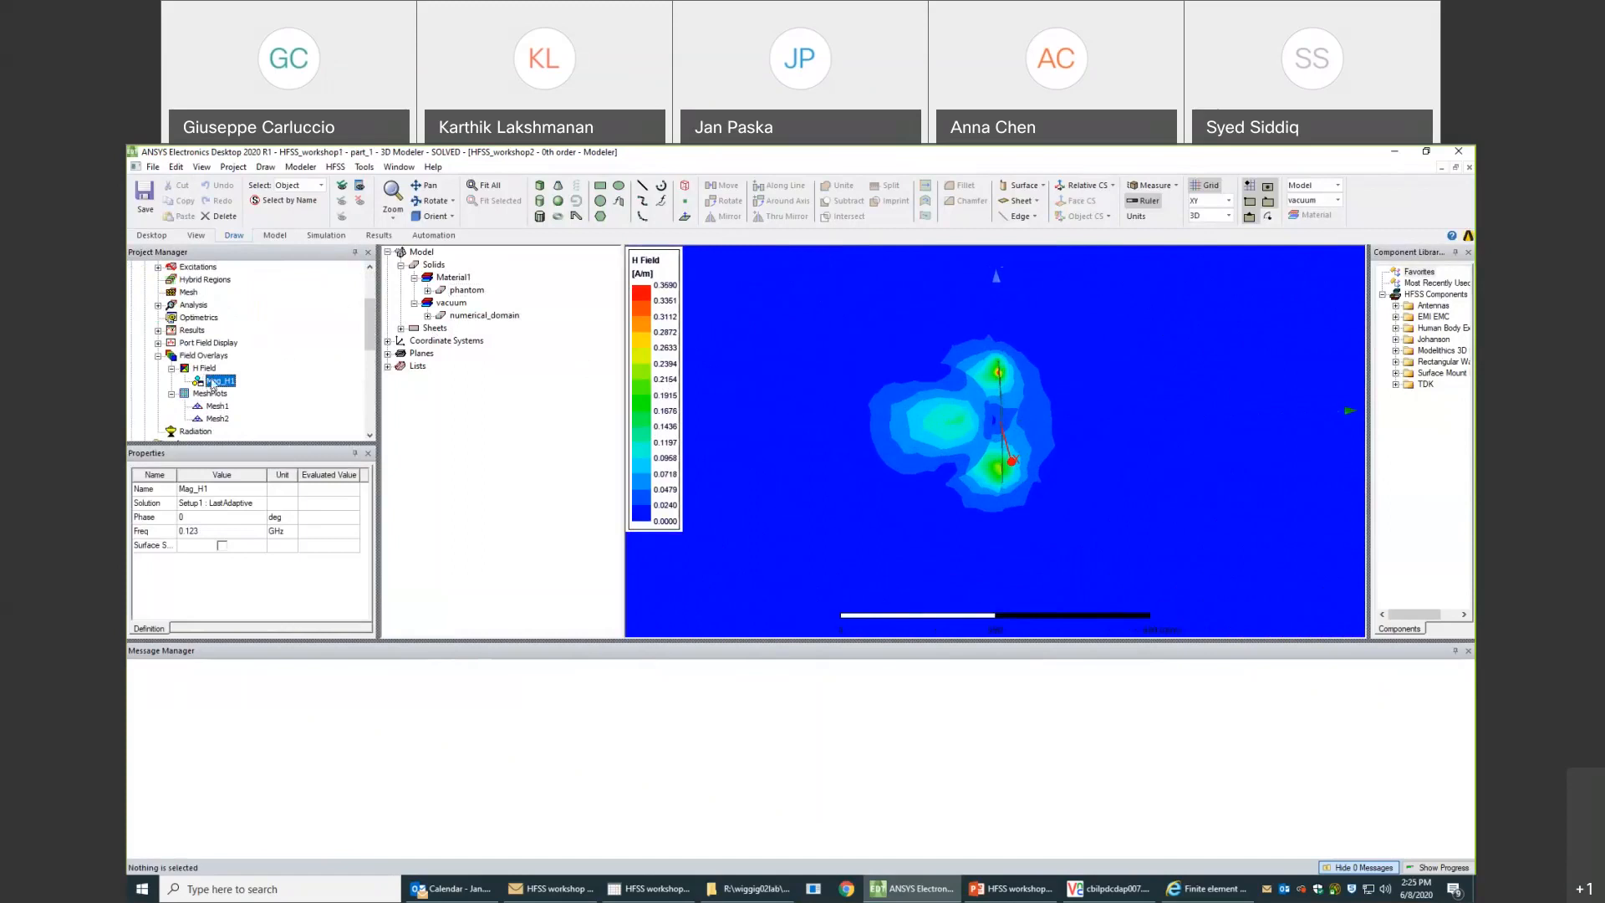
pyautogui.moveTo(369, 336); pyautogui.dragTo(369, 311)
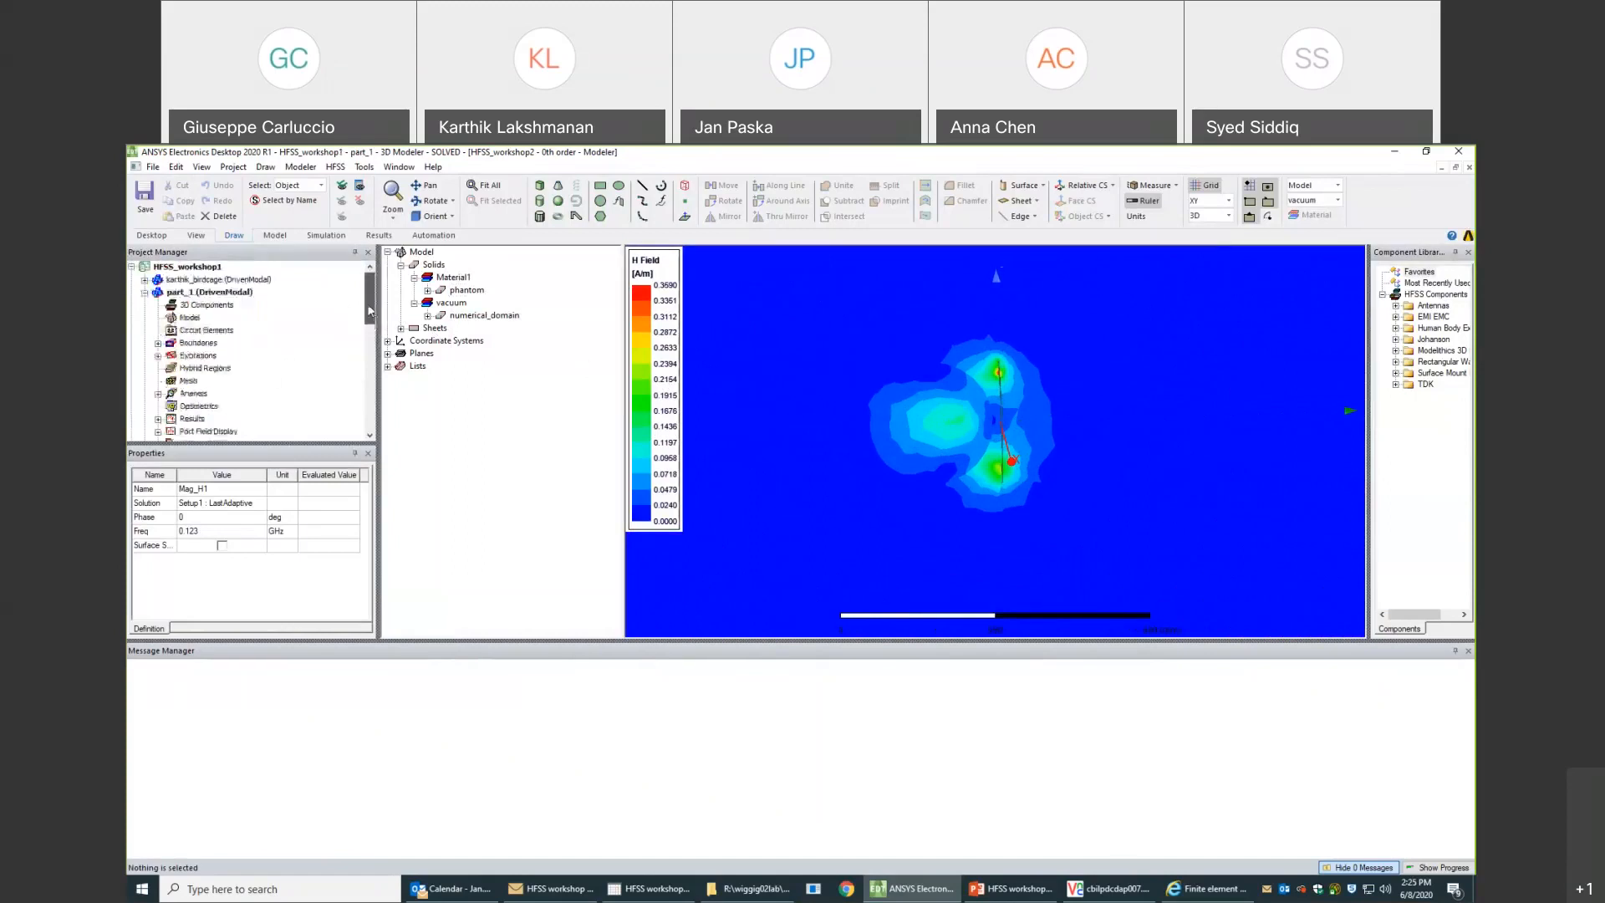
pyautogui.click(214, 294)
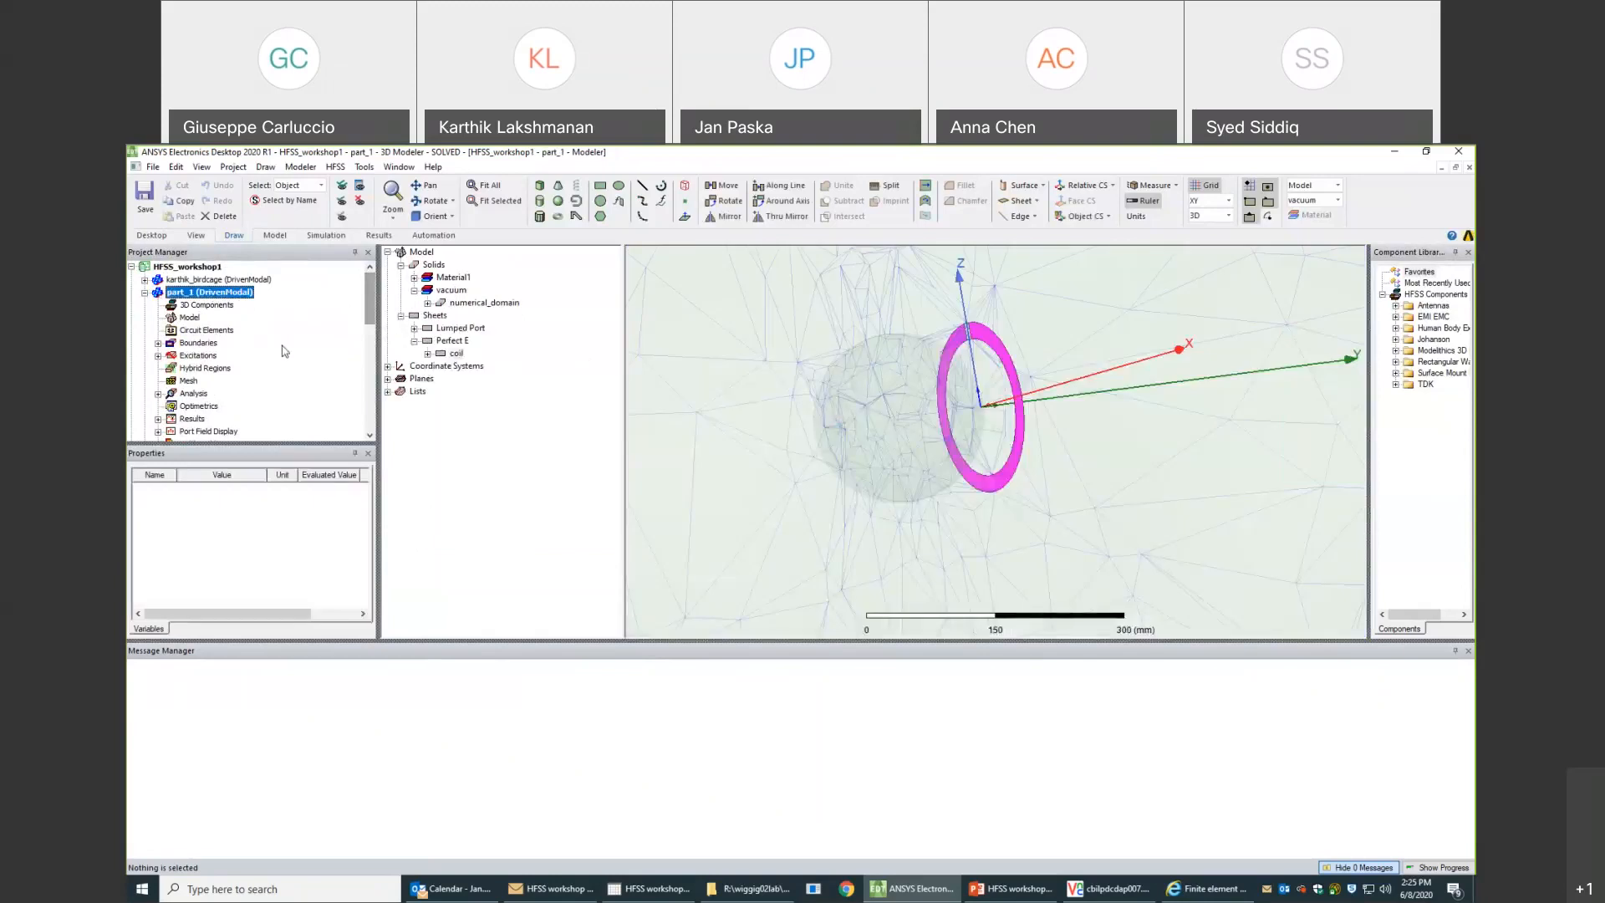
pyautogui.moveTo(369, 303); pyautogui.dragTo(369, 356)
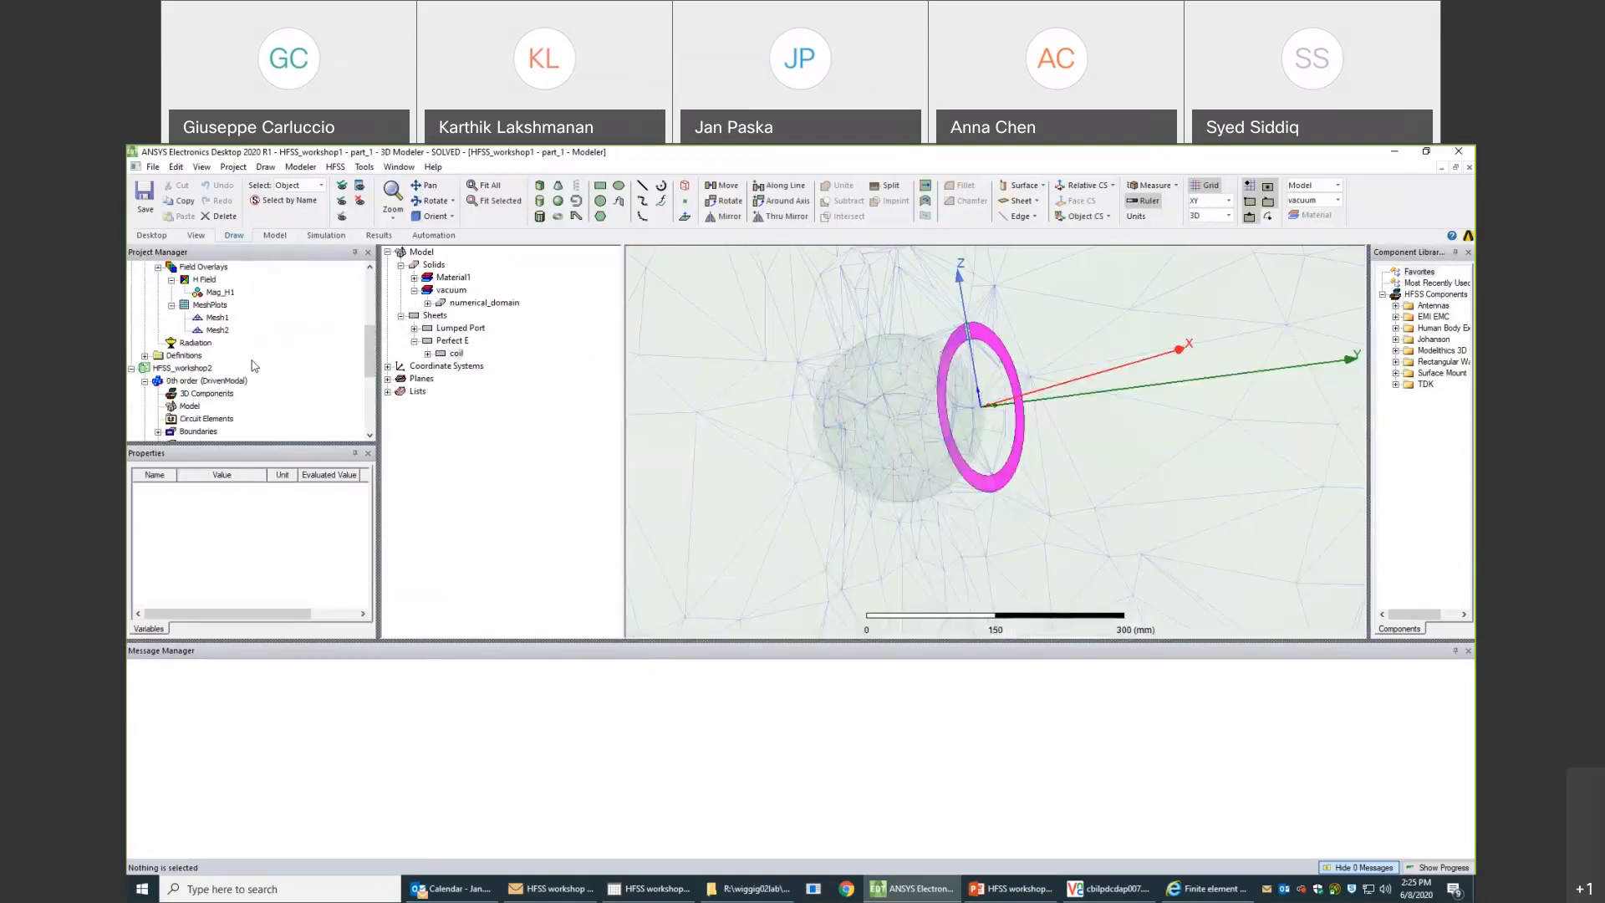
pyautogui.click(217, 292)
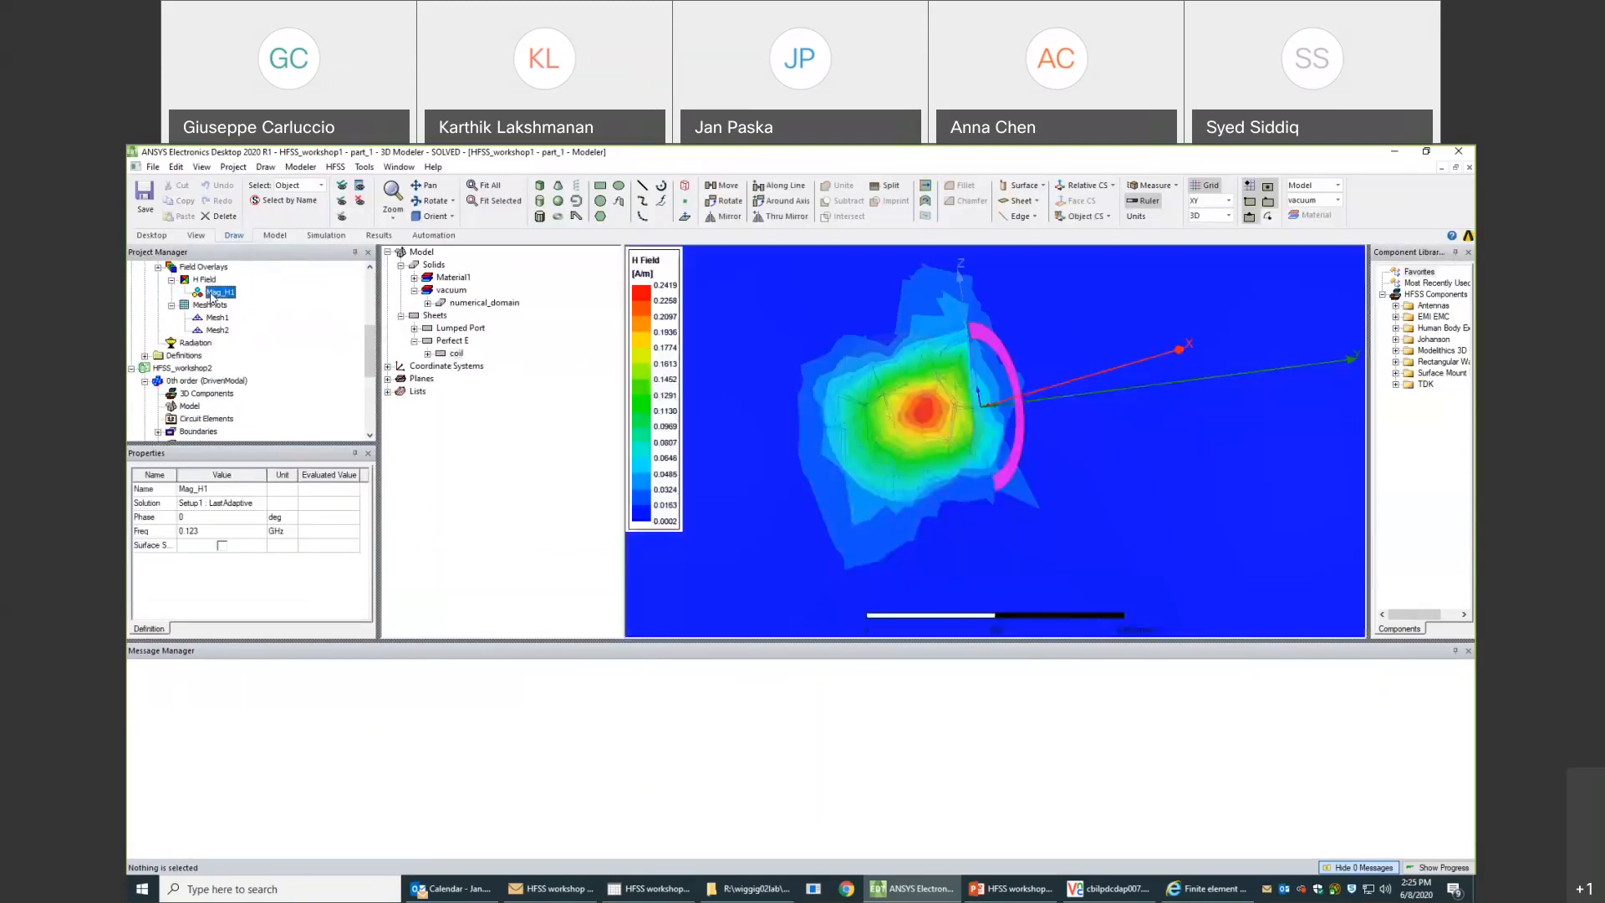
# - Turn off the plot visibility of part_1's Mesh1 and show the Mag_H1 overlay without the mesh
pyautogui.click(213, 319)
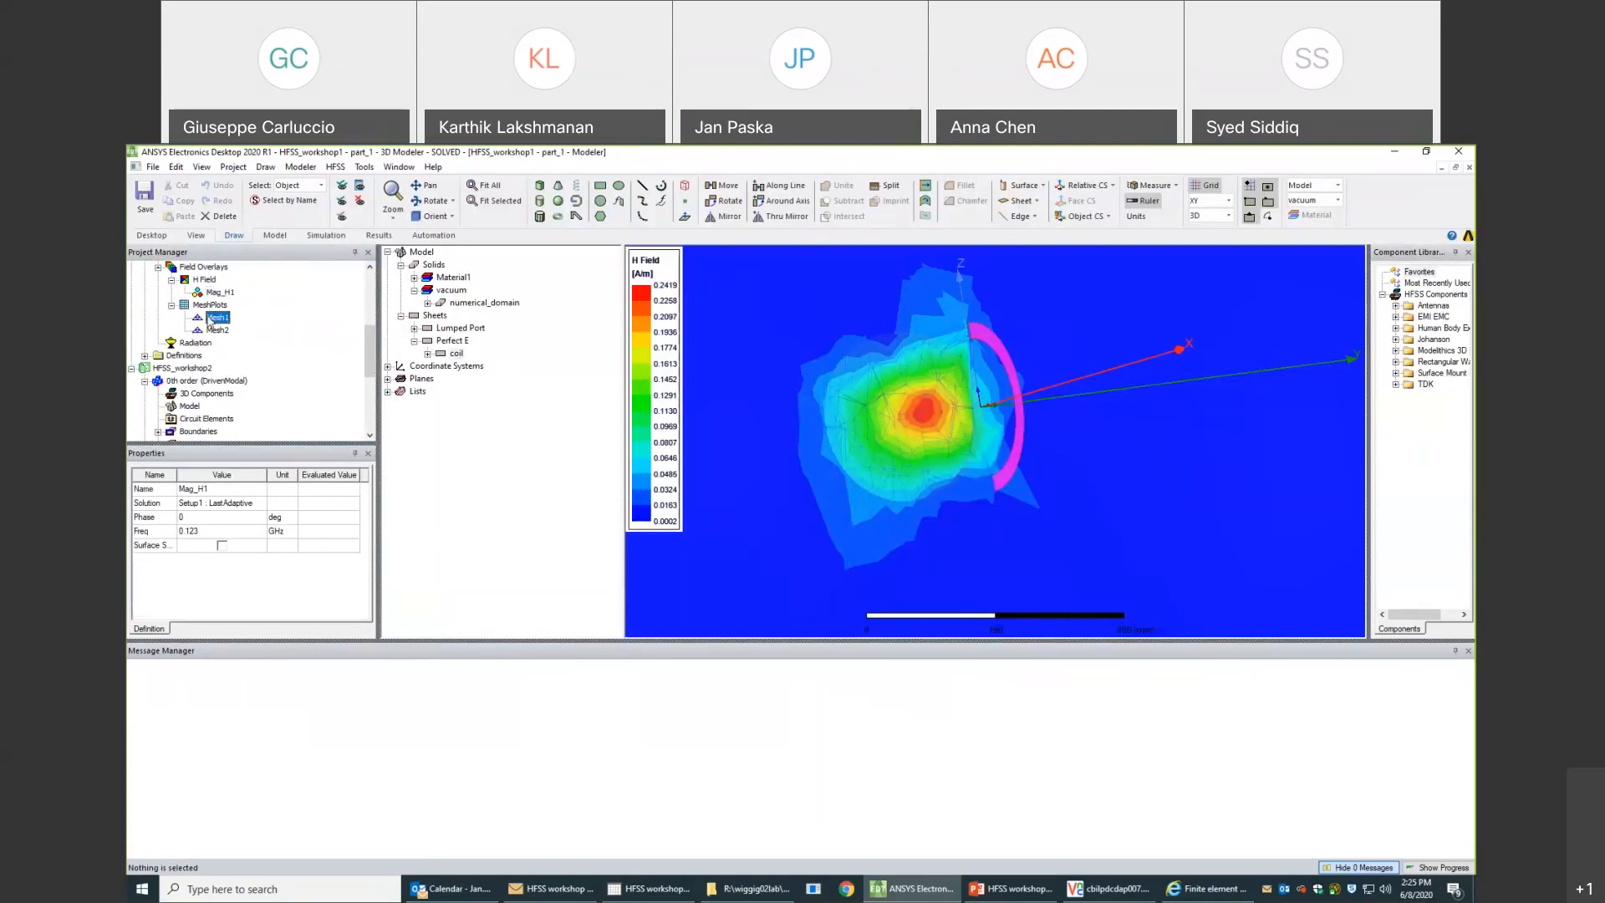
pyautogui.rightClick(213, 319)
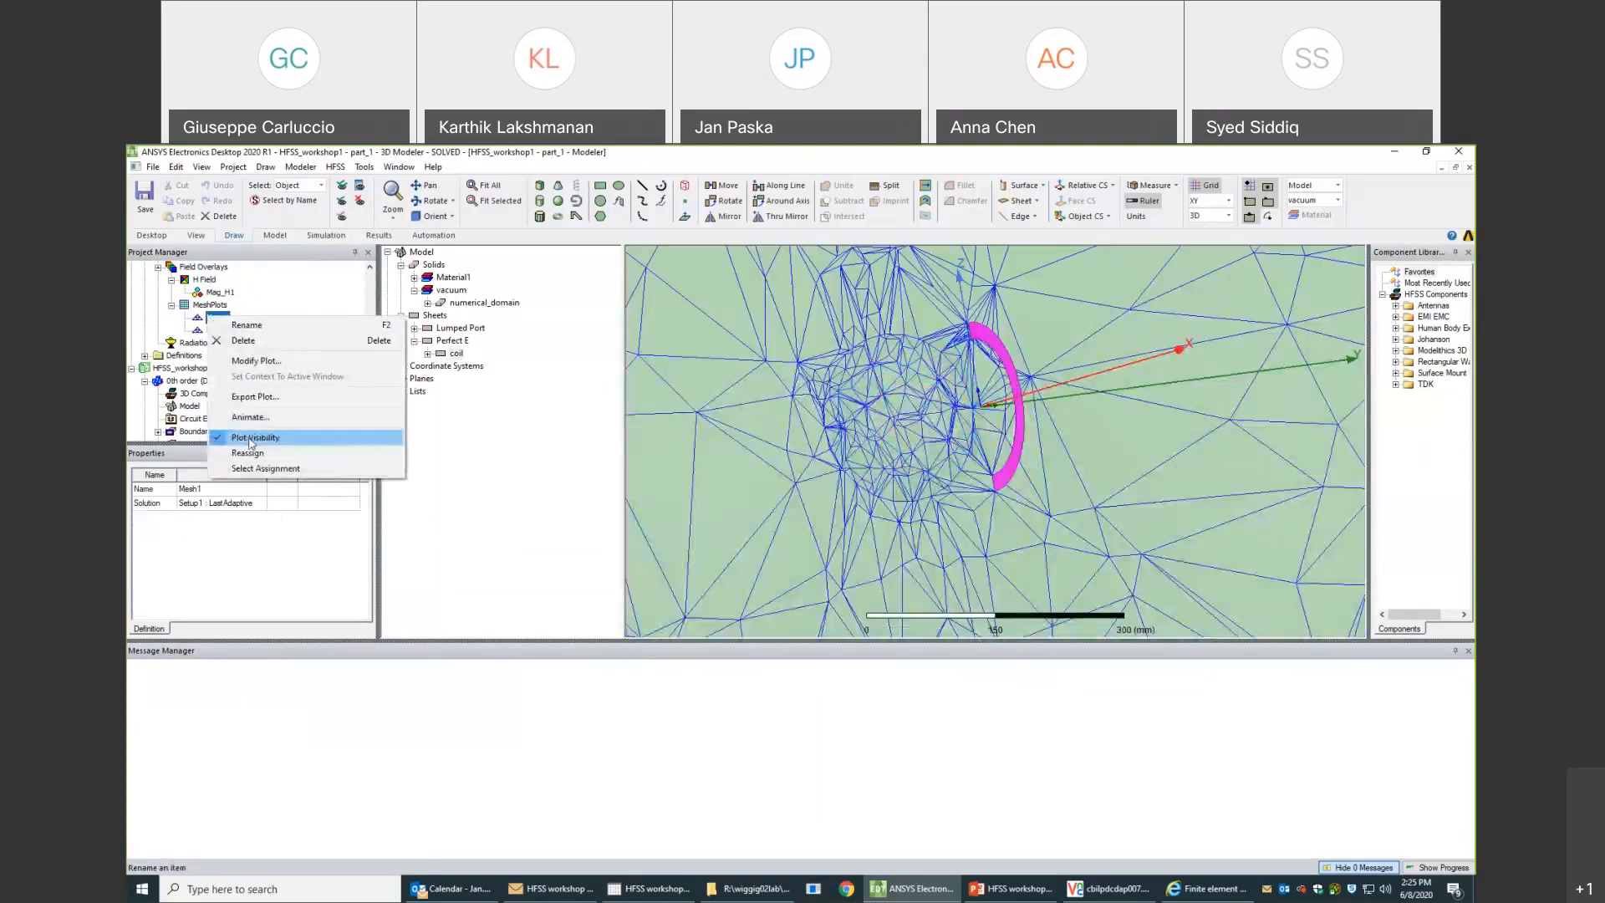
pyautogui.click(251, 440)
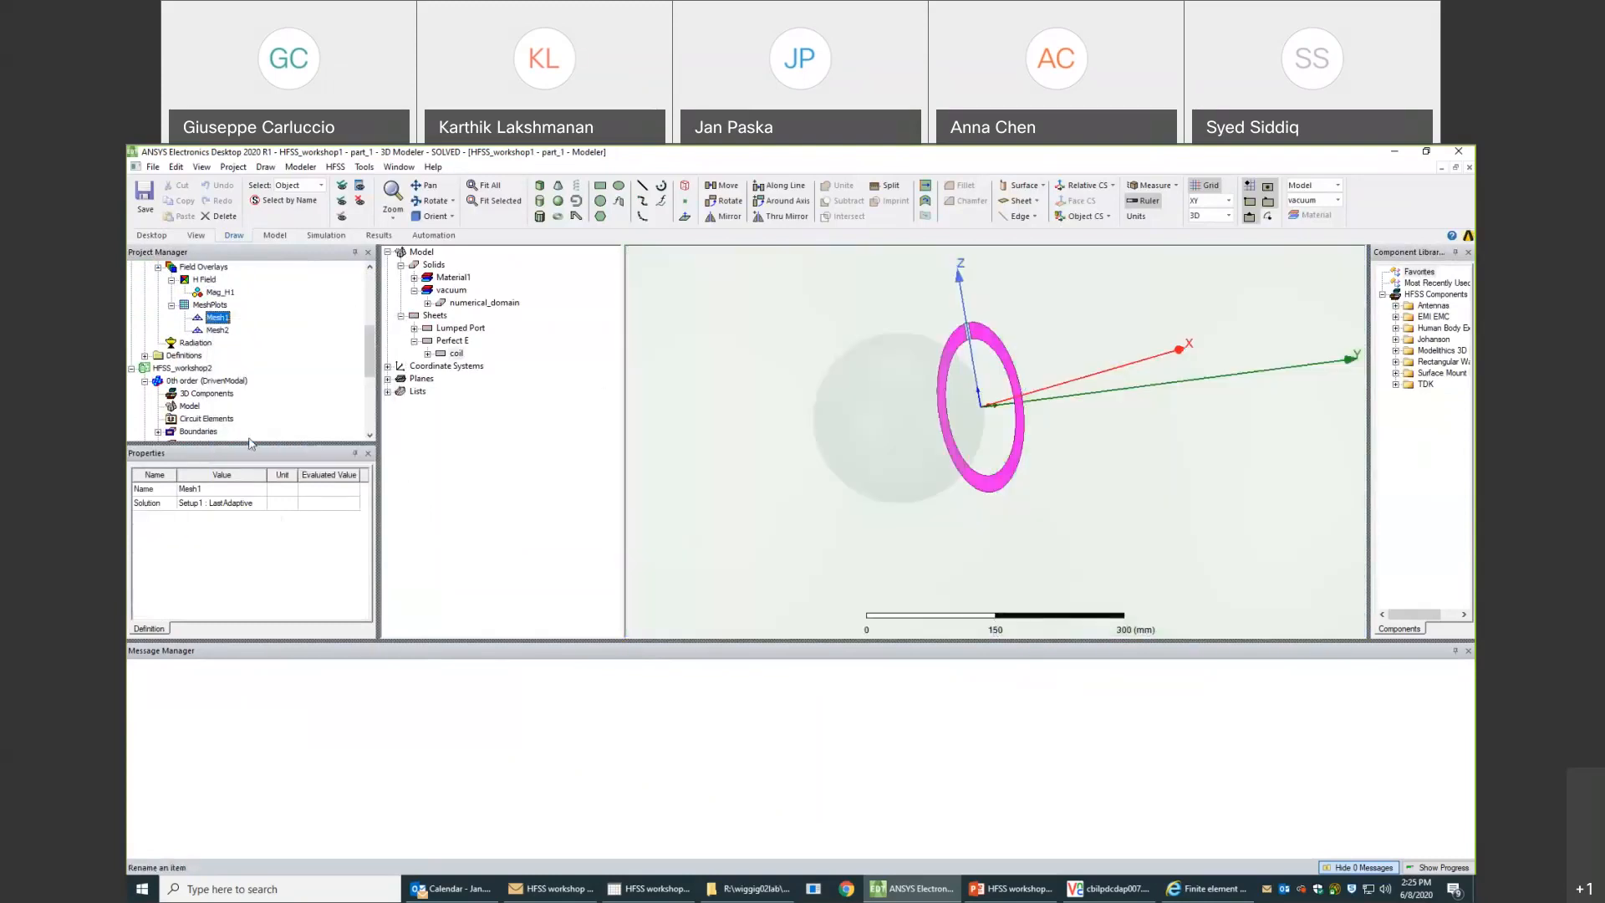
pyautogui.click(219, 293)
pyautogui.keyDown('alt'); pyautogui.moveTo(831, 348); pyautogui.dragTo(819, 365); pyautogui.keyUp('alt')
# - Return to HFSS_workshop2's 0th order design and examine its H field plot for comparison with part_1
pyautogui.moveTo(366, 348); pyautogui.dragTo(366, 391)
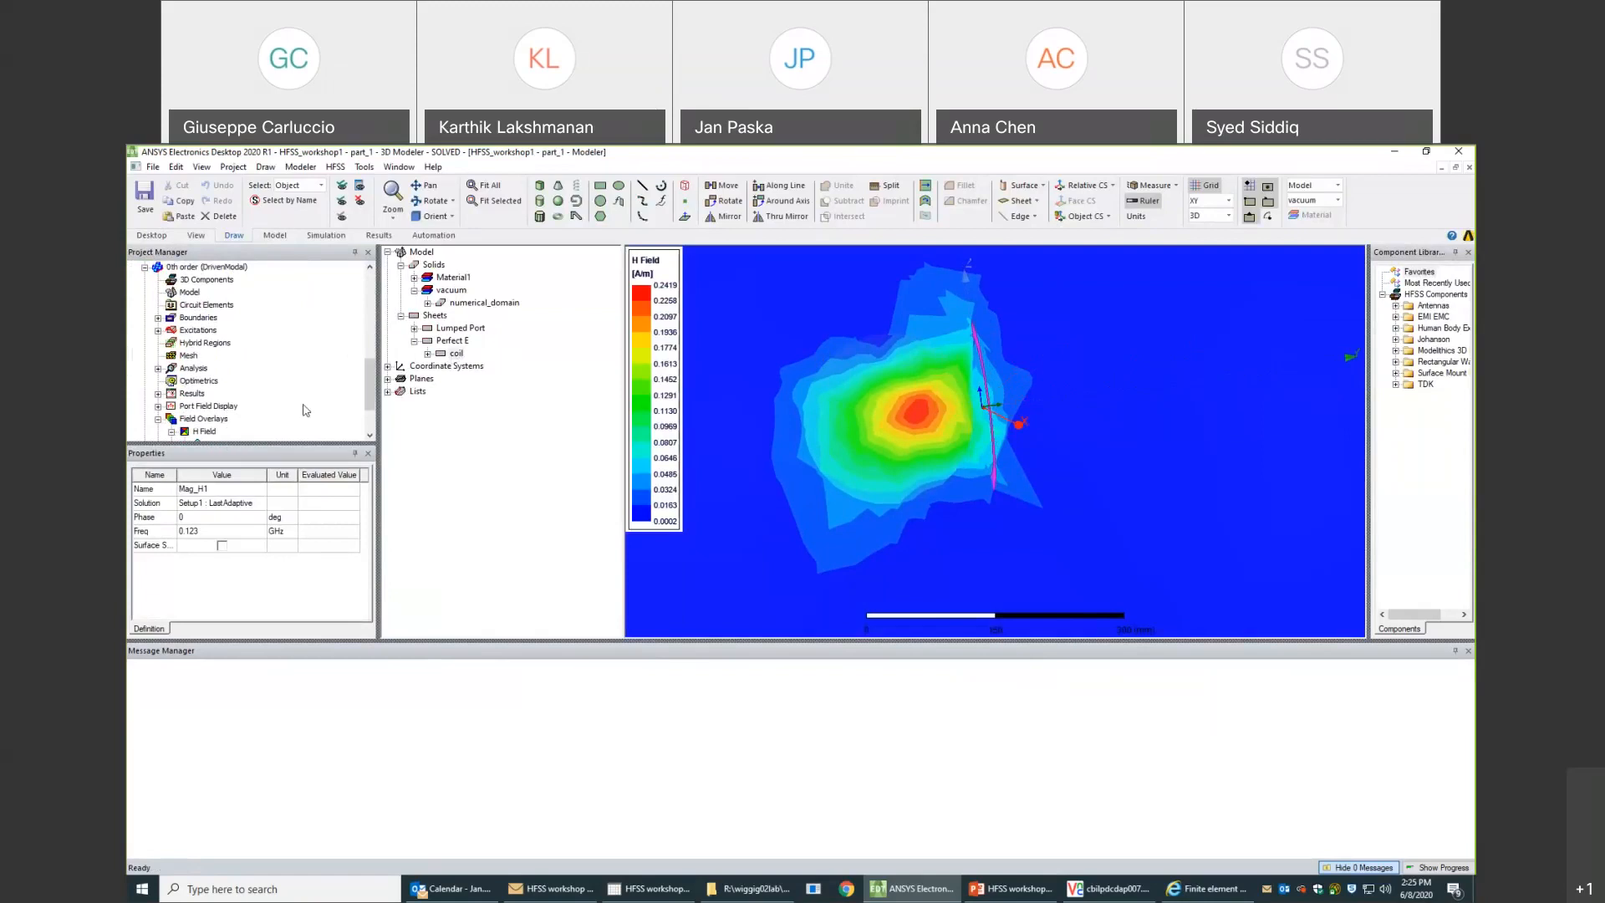
pyautogui.click(181, 267)
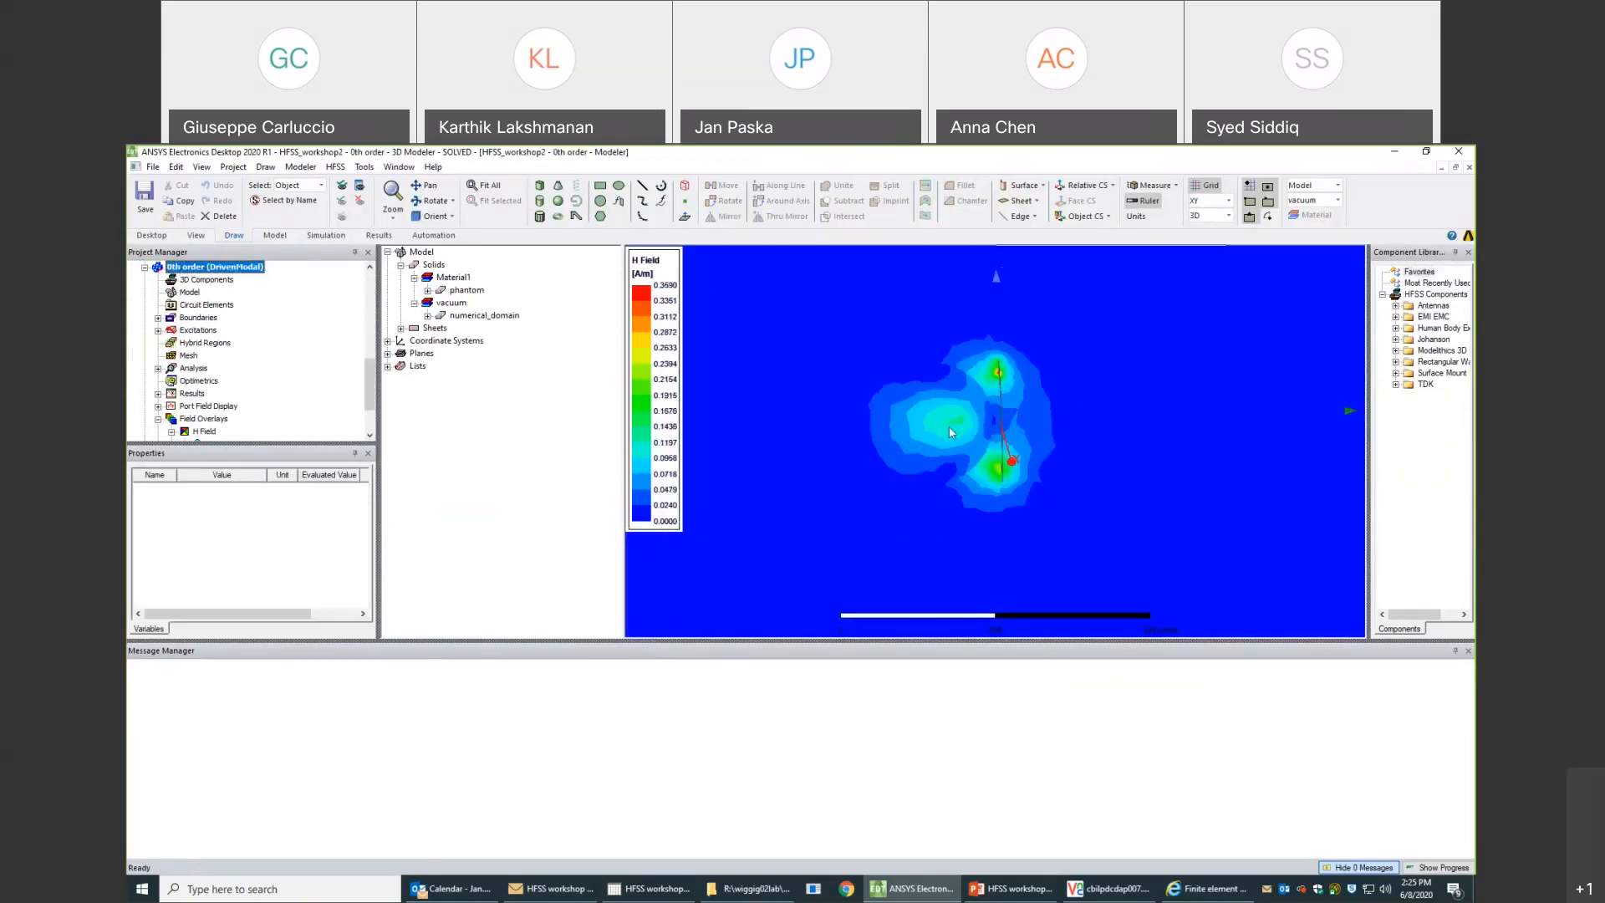
pyautogui.moveTo(982, 427); pyautogui.dragTo(976, 420, button='middle')
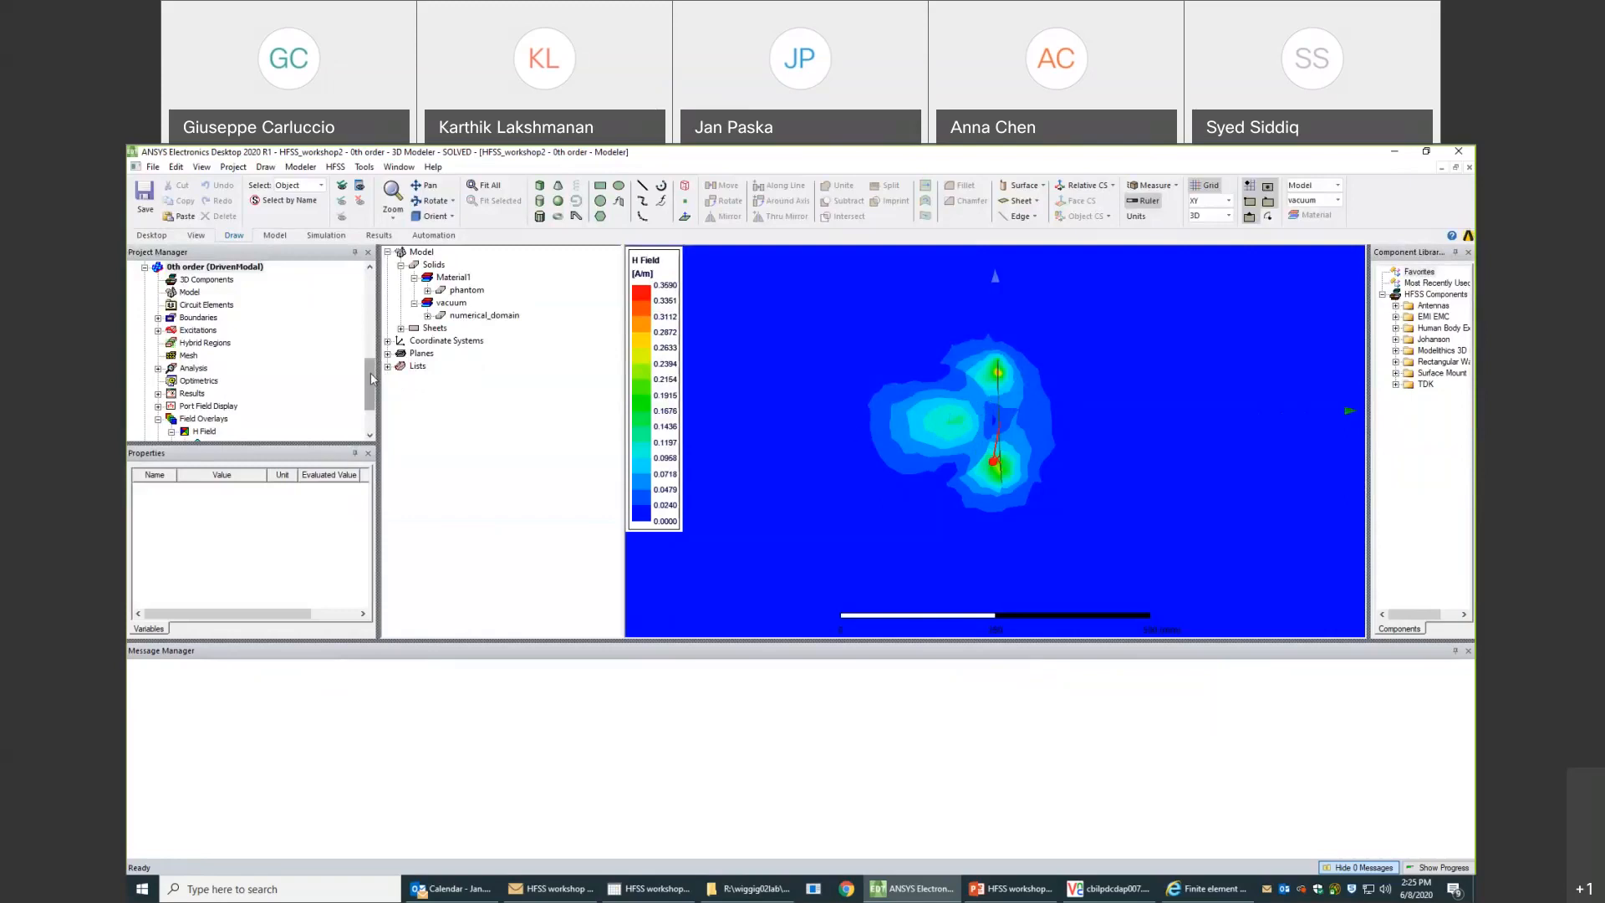
# - Display the Mag_H1 field overlay of the 1st order design and examine the field around the coil in a face-on close-up
pyautogui.moveTo(370, 376); pyautogui.dragTo(373, 400)
pyautogui.click(144, 418)
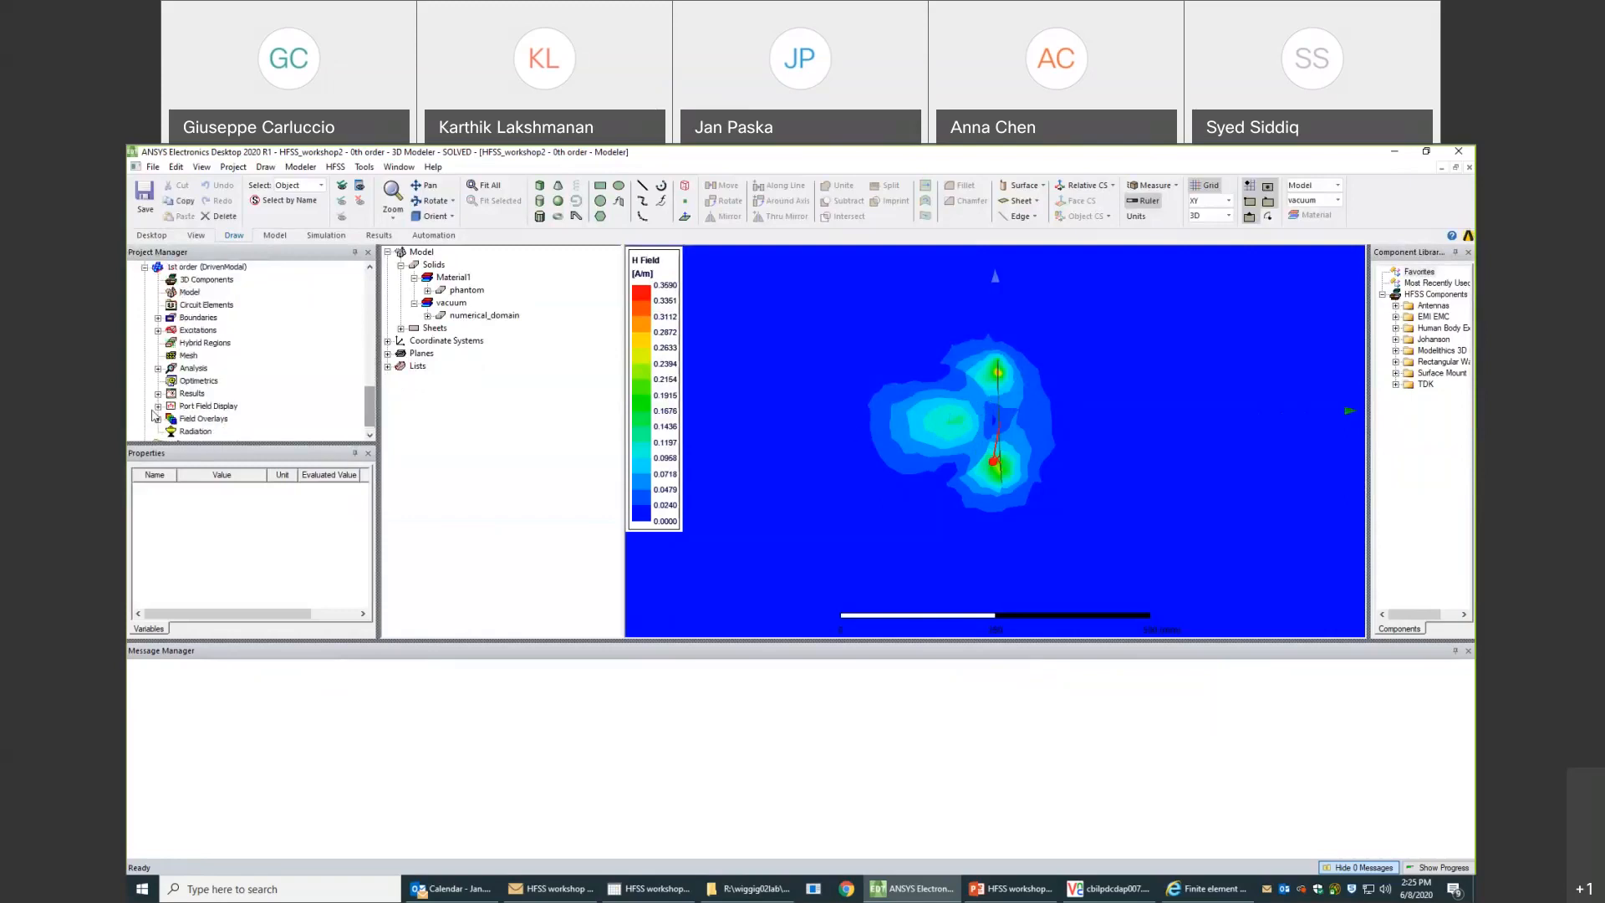
pyautogui.click(158, 369)
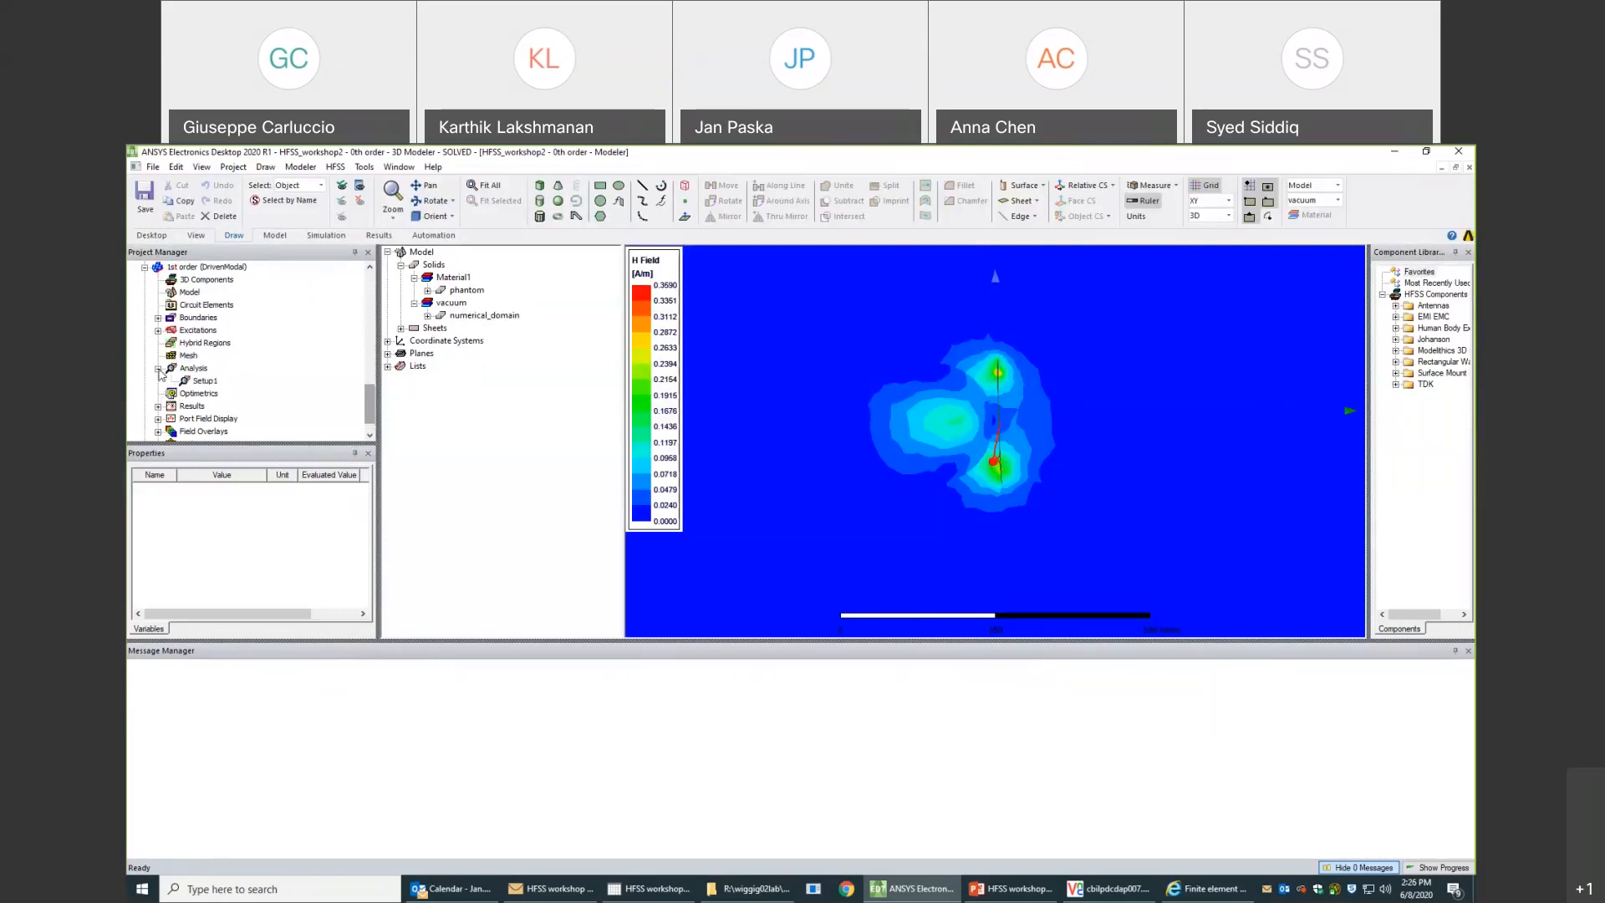
pyautogui.click(159, 430)
pyautogui.click(172, 419)
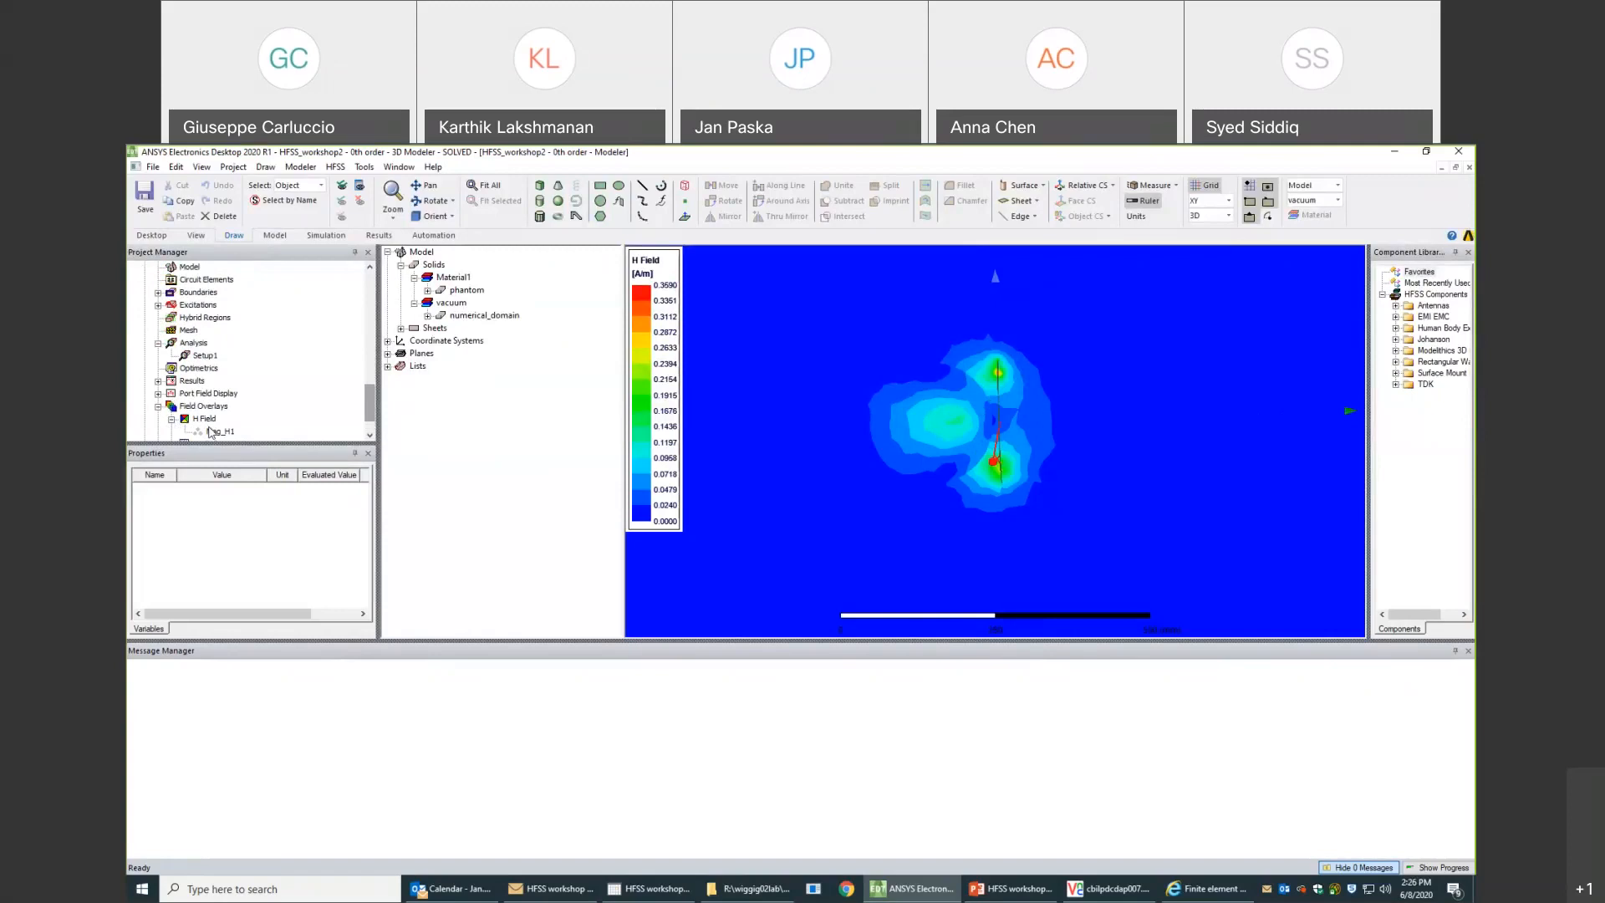
pyautogui.click(214, 431)
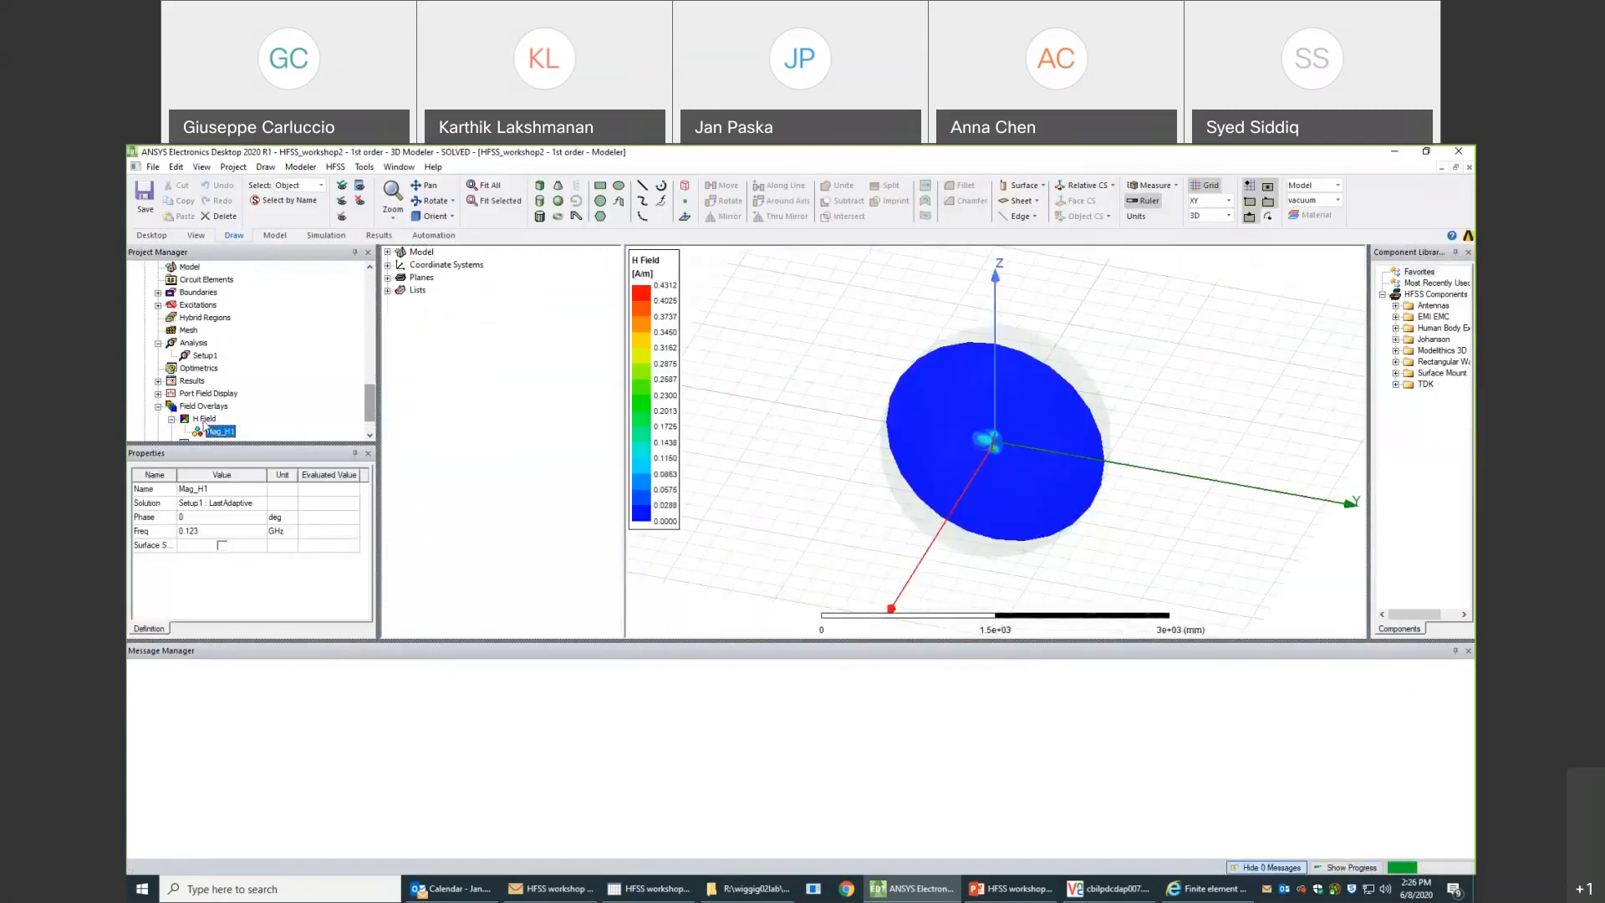
pyautogui.moveTo(1004, 446); pyautogui.dragTo(1051, 393, button='middle')
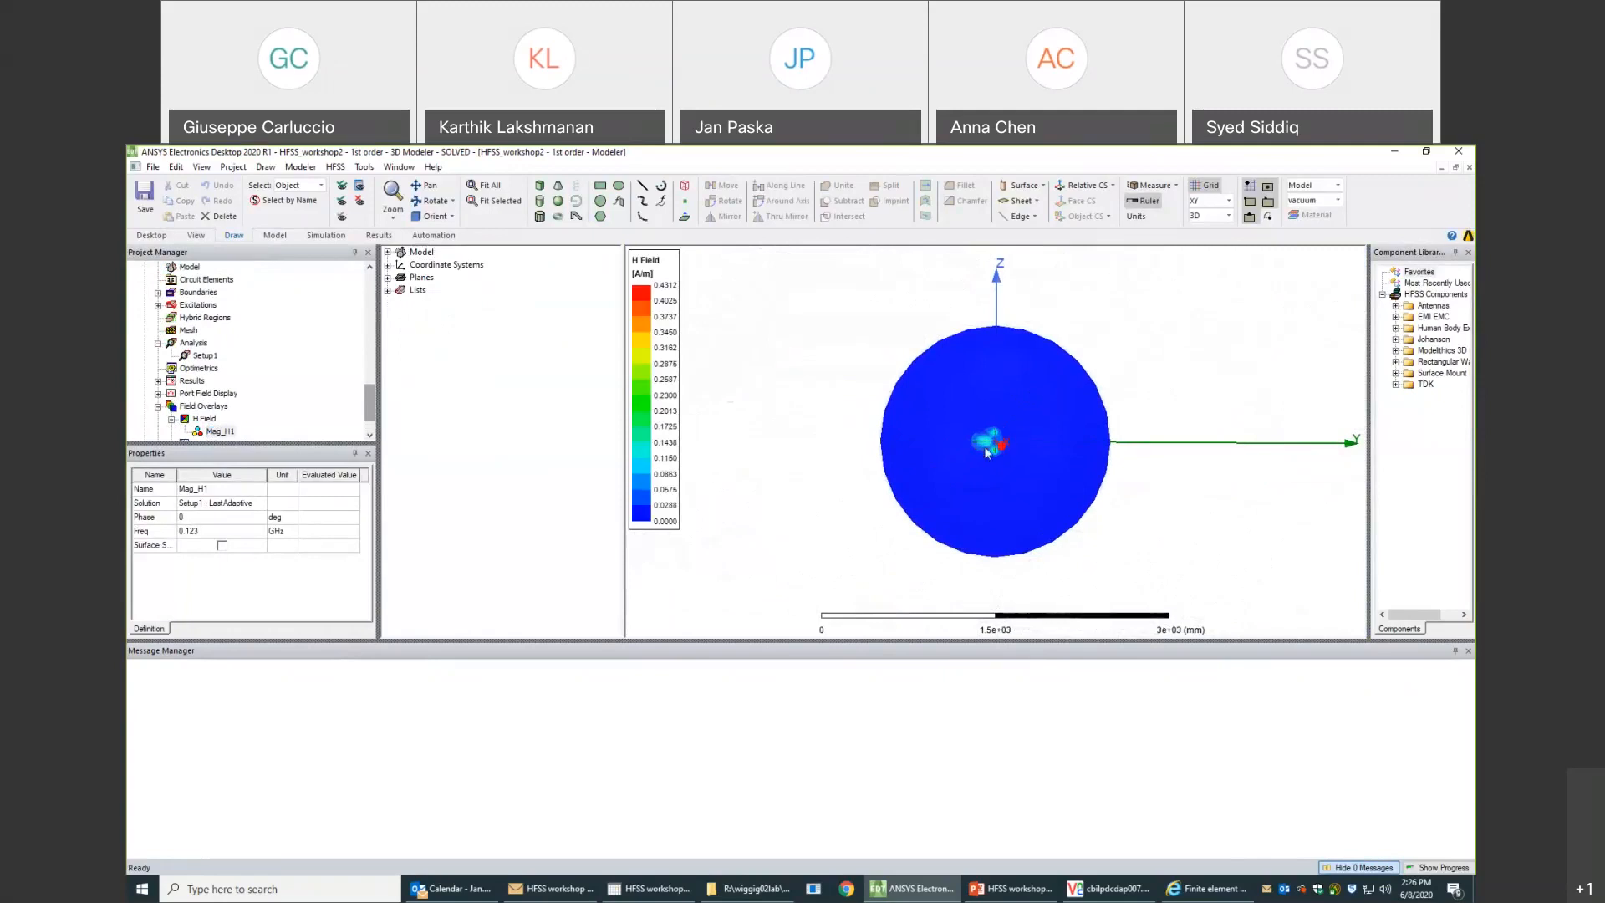
pyautogui.scroll(-2, 988, 453)
pyautogui.scroll(4, 991, 450)
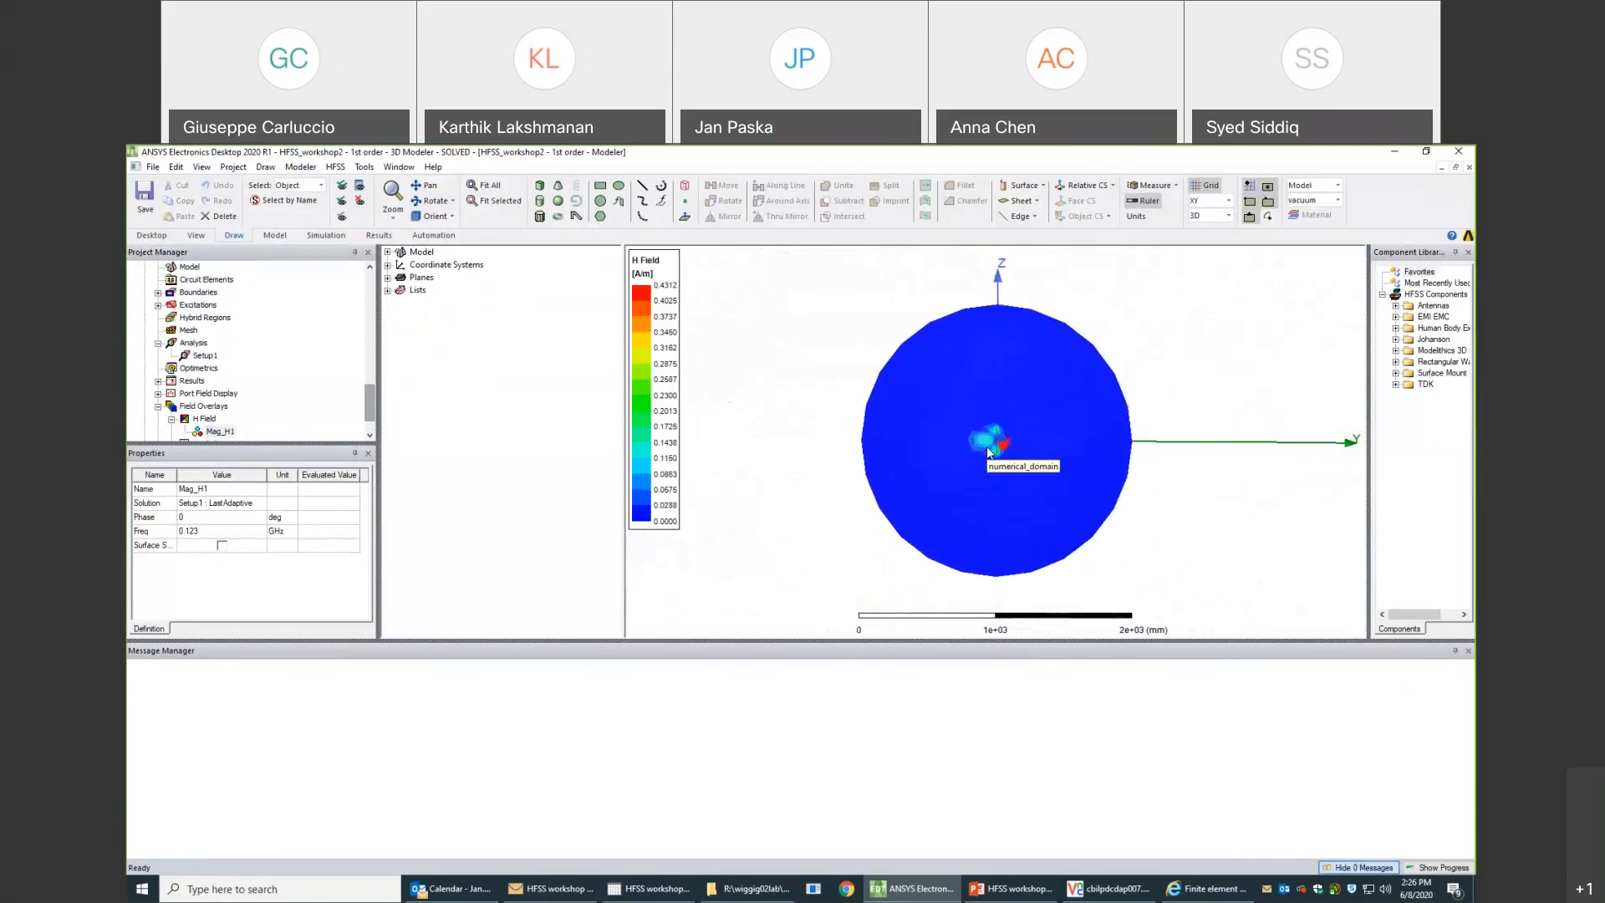
pyautogui.scroll(5, 993, 445)
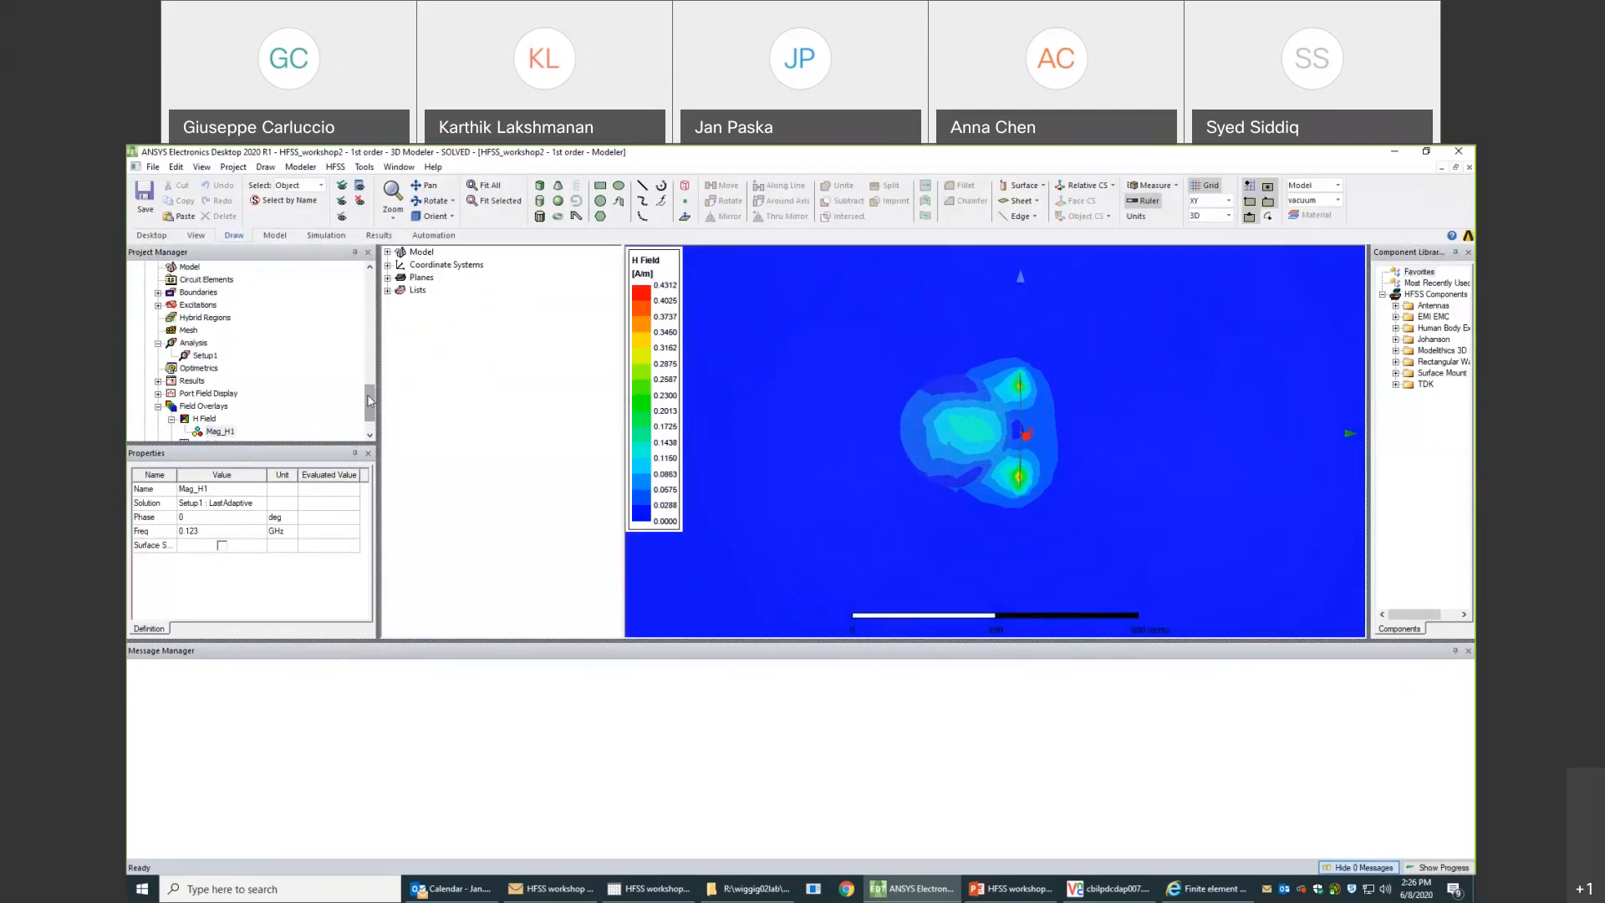
# - Open the solution data of the 0th order design's results
pyautogui.moveTo(368, 393); pyautogui.dragTo(365, 354)
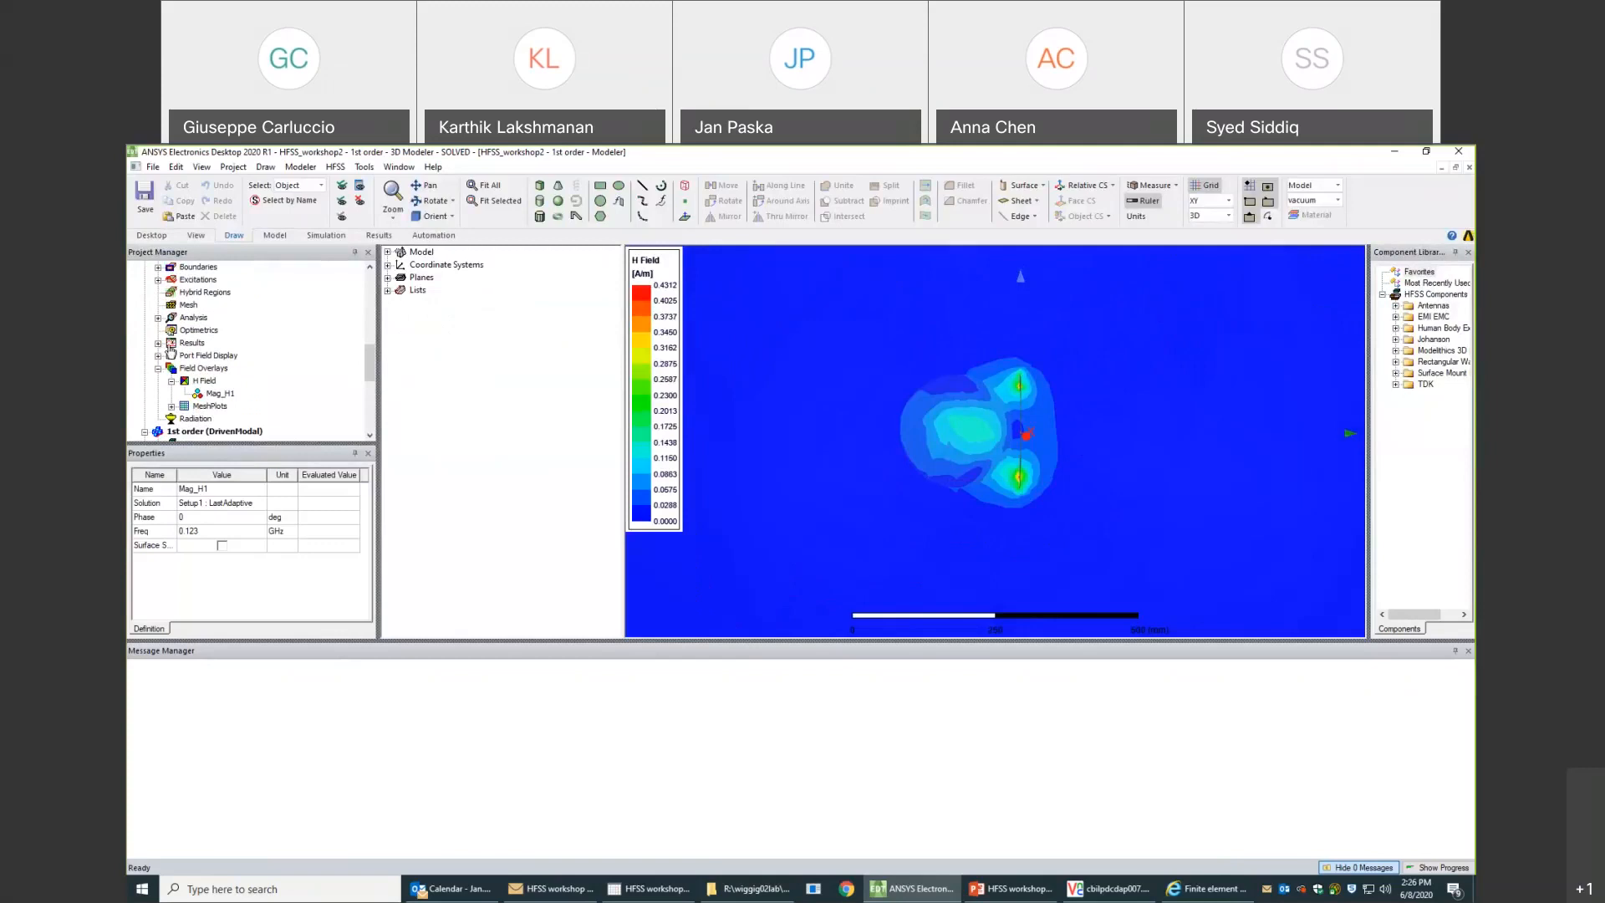
pyautogui.click(144, 433)
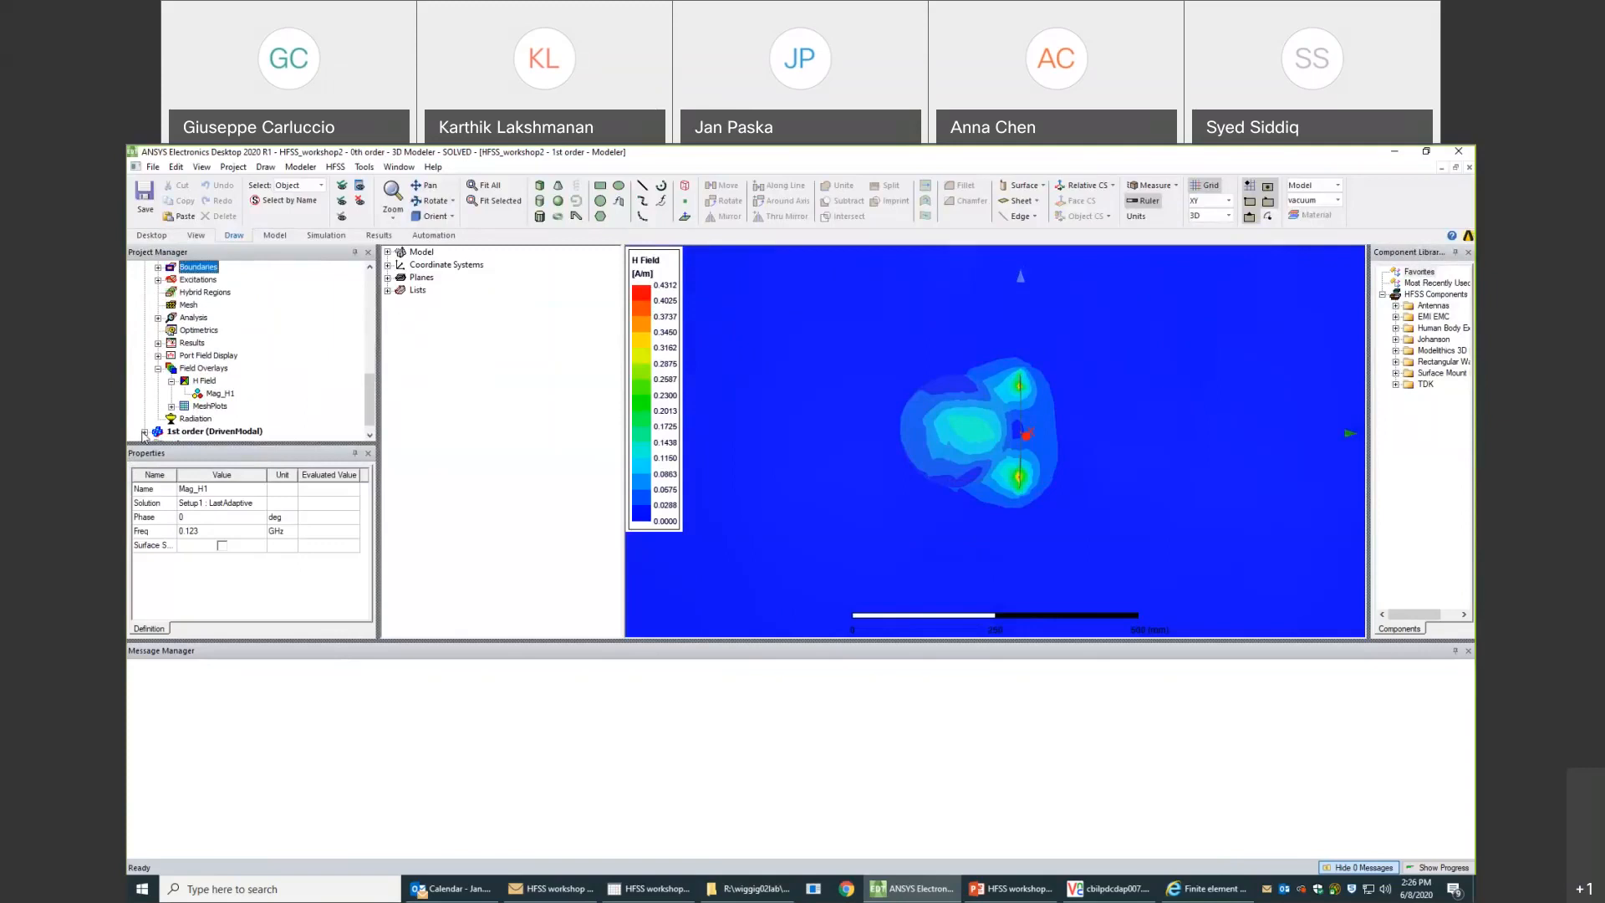
pyautogui.scroll(3, 242, 396)
pyautogui.scroll(-3, 242, 397)
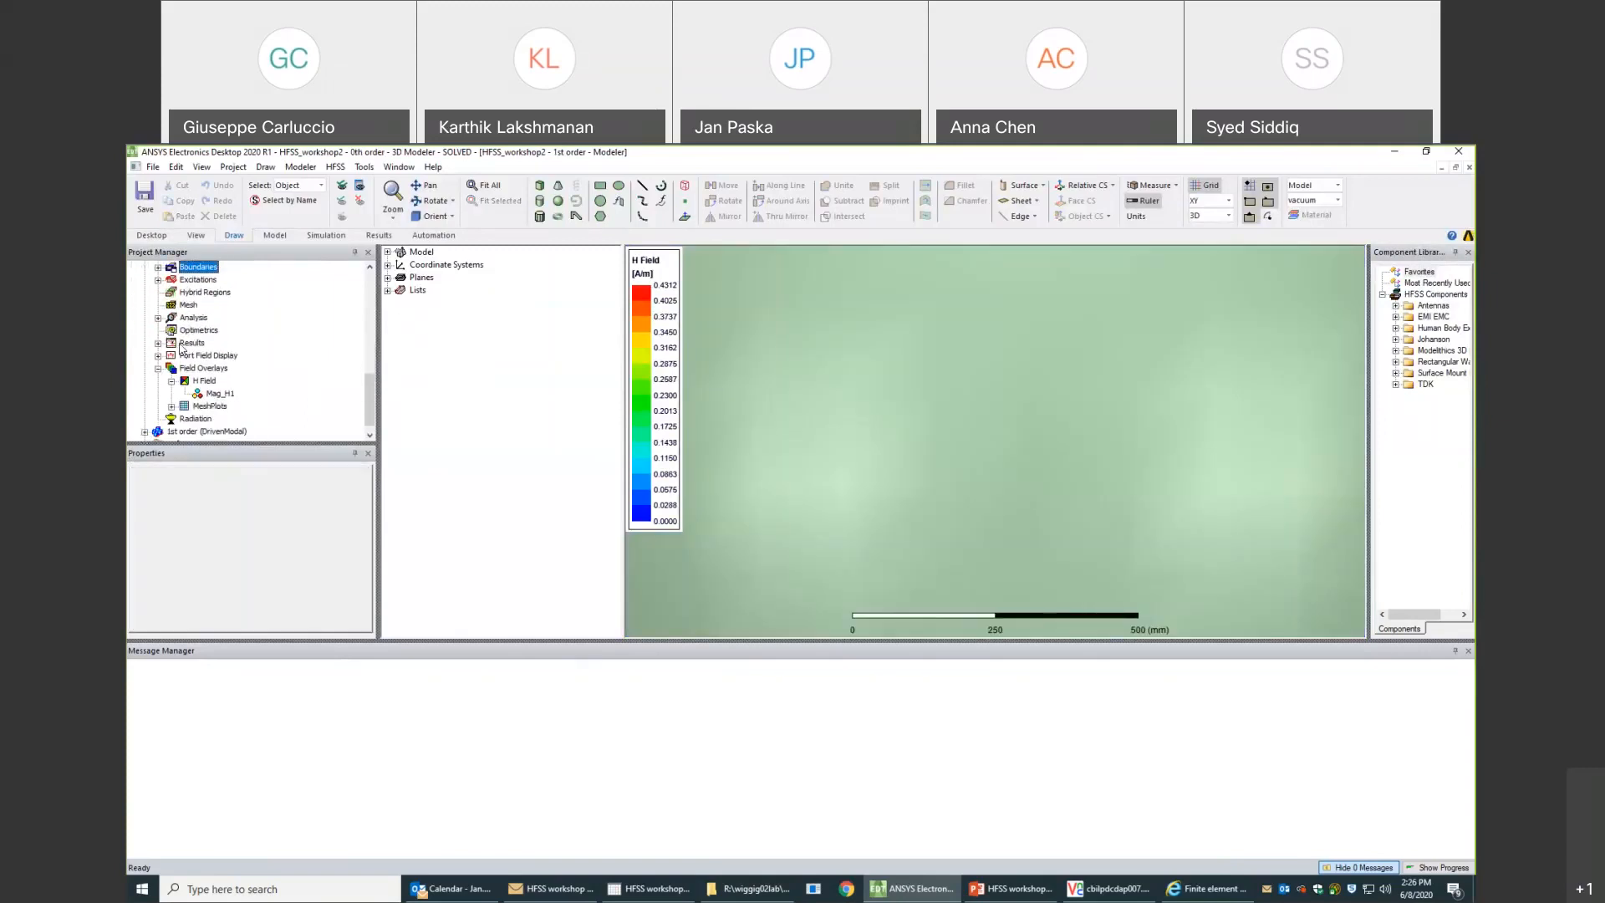
pyautogui.rightClick(183, 343)
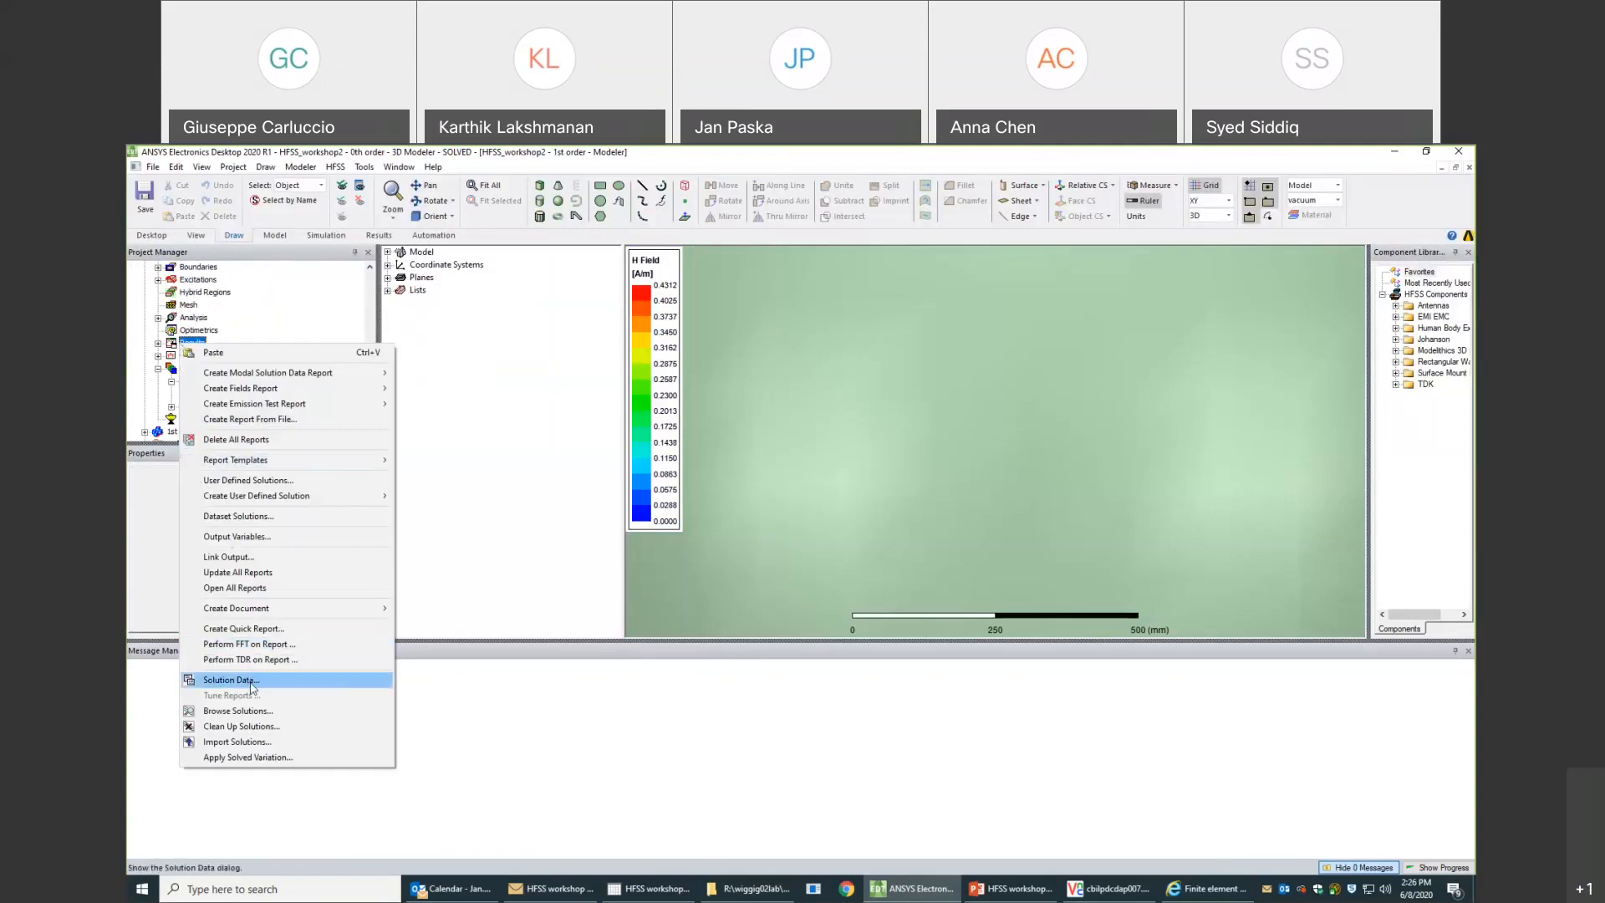
pyautogui.click(252, 681)
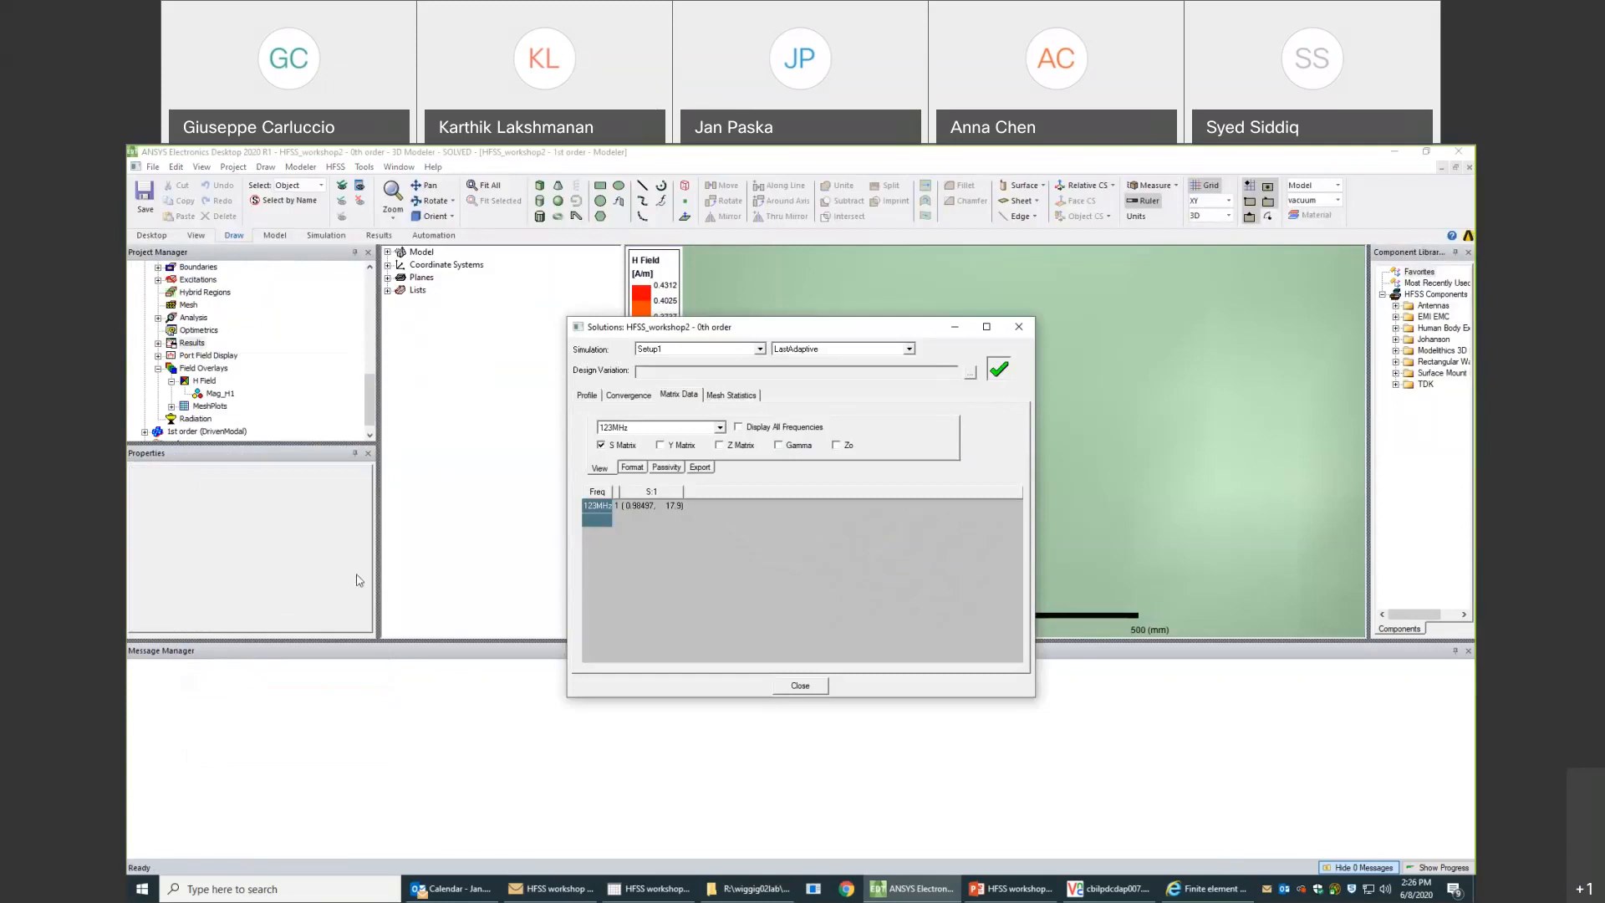
# - Review the 0th order convergence as a plot of Max Mag. Delta S against Pass Number in an enlarged window, and close the solution data
pyautogui.click(628, 397)
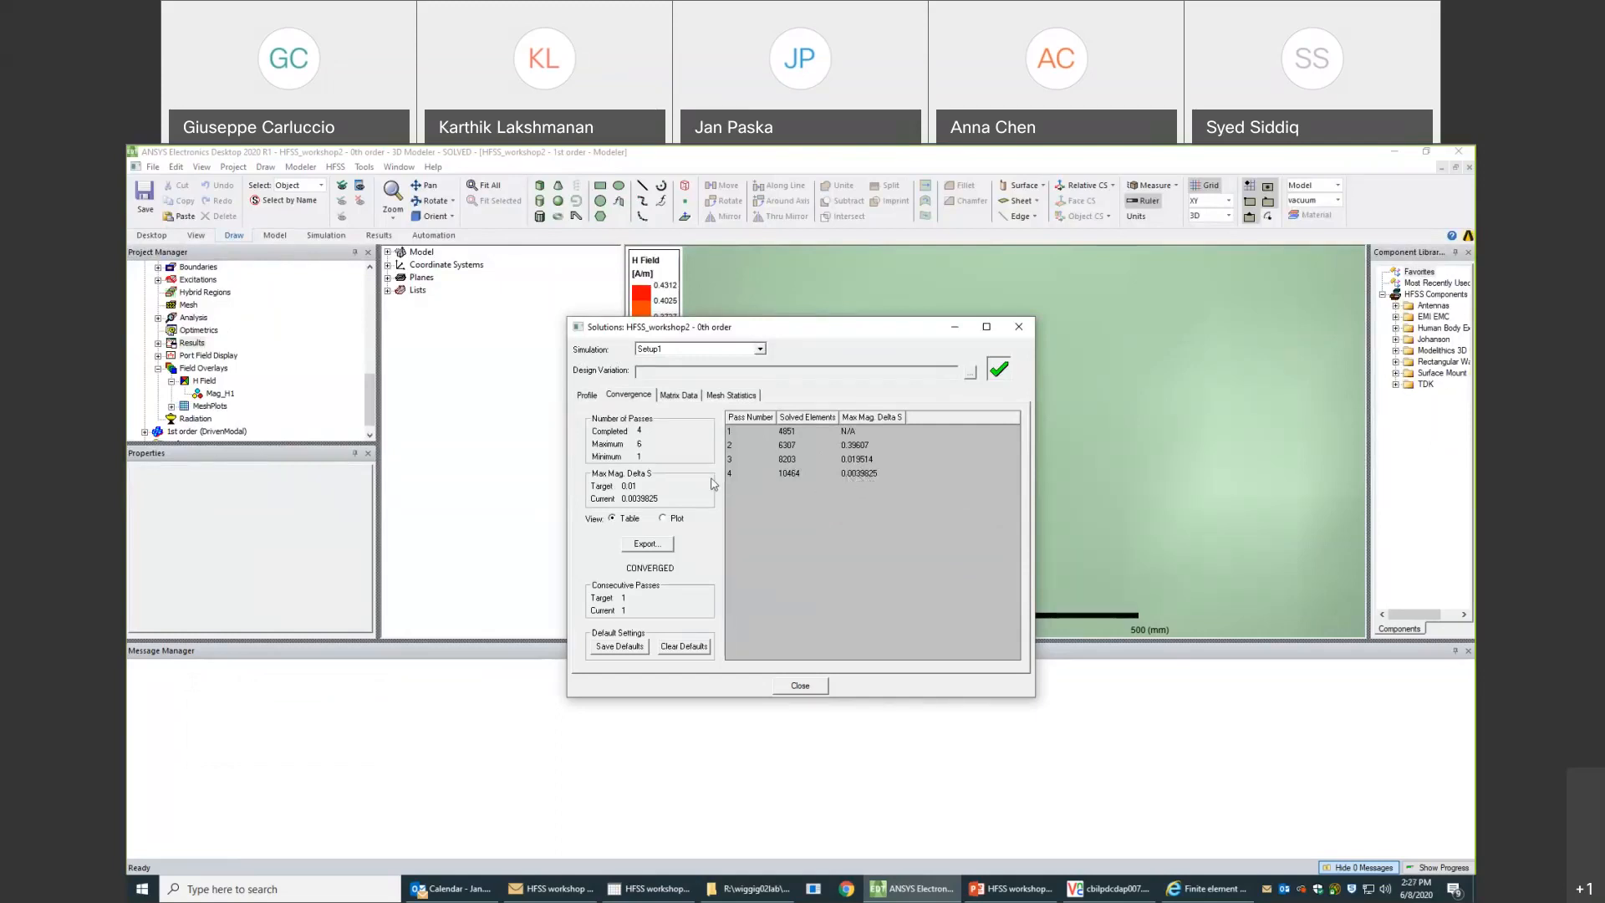
pyautogui.click(663, 518)
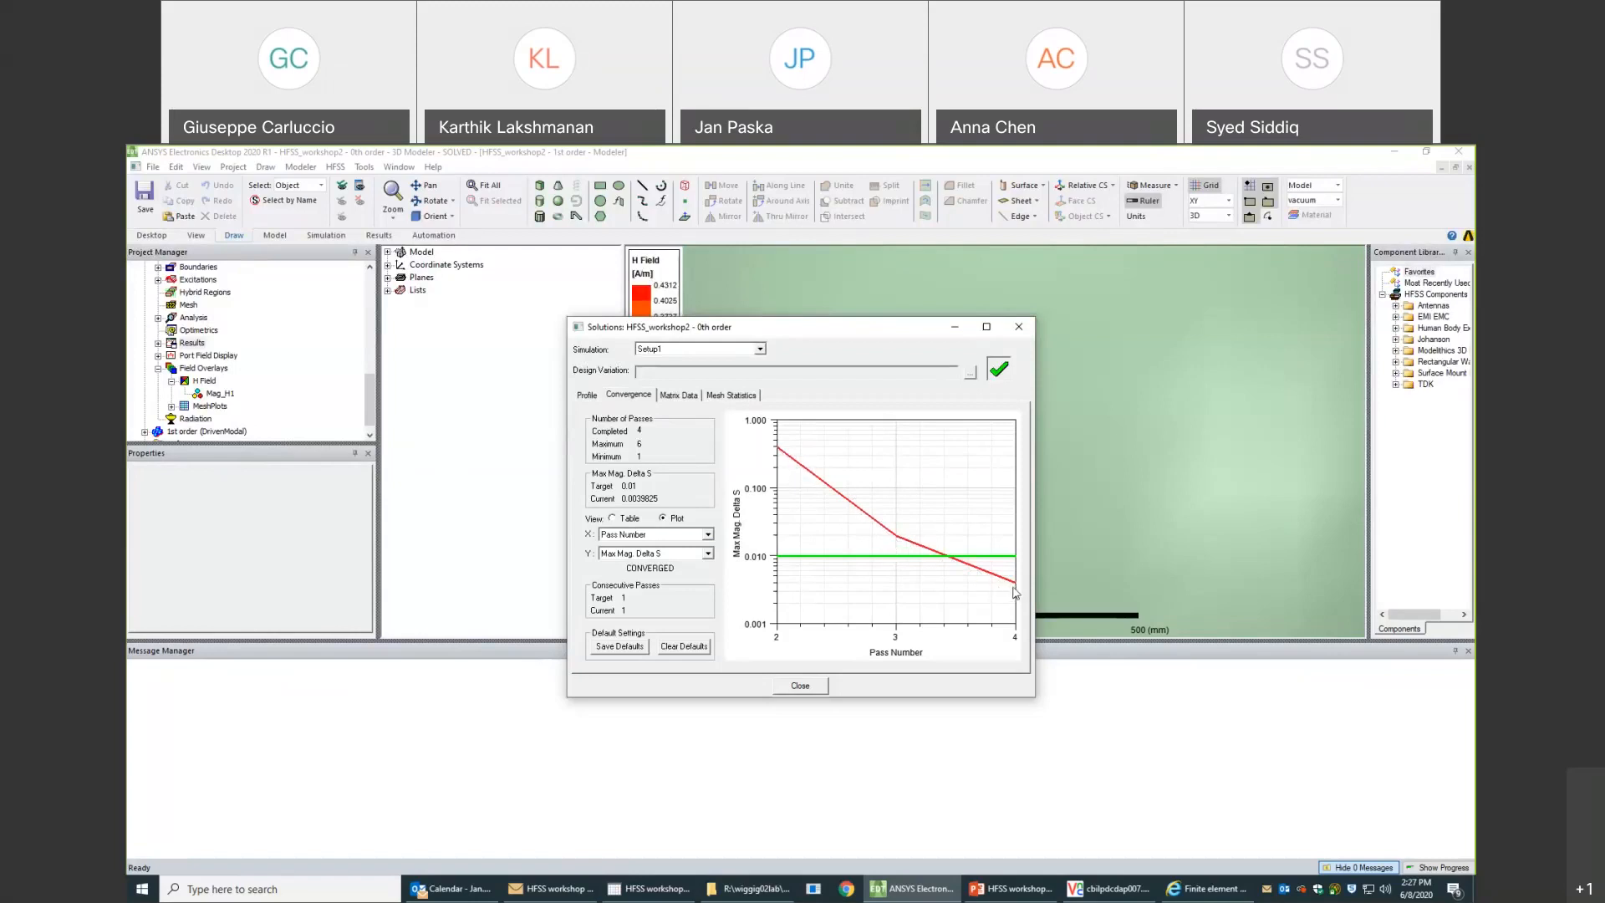
pyautogui.moveTo(1032, 697); pyautogui.dragTo(1157, 736)
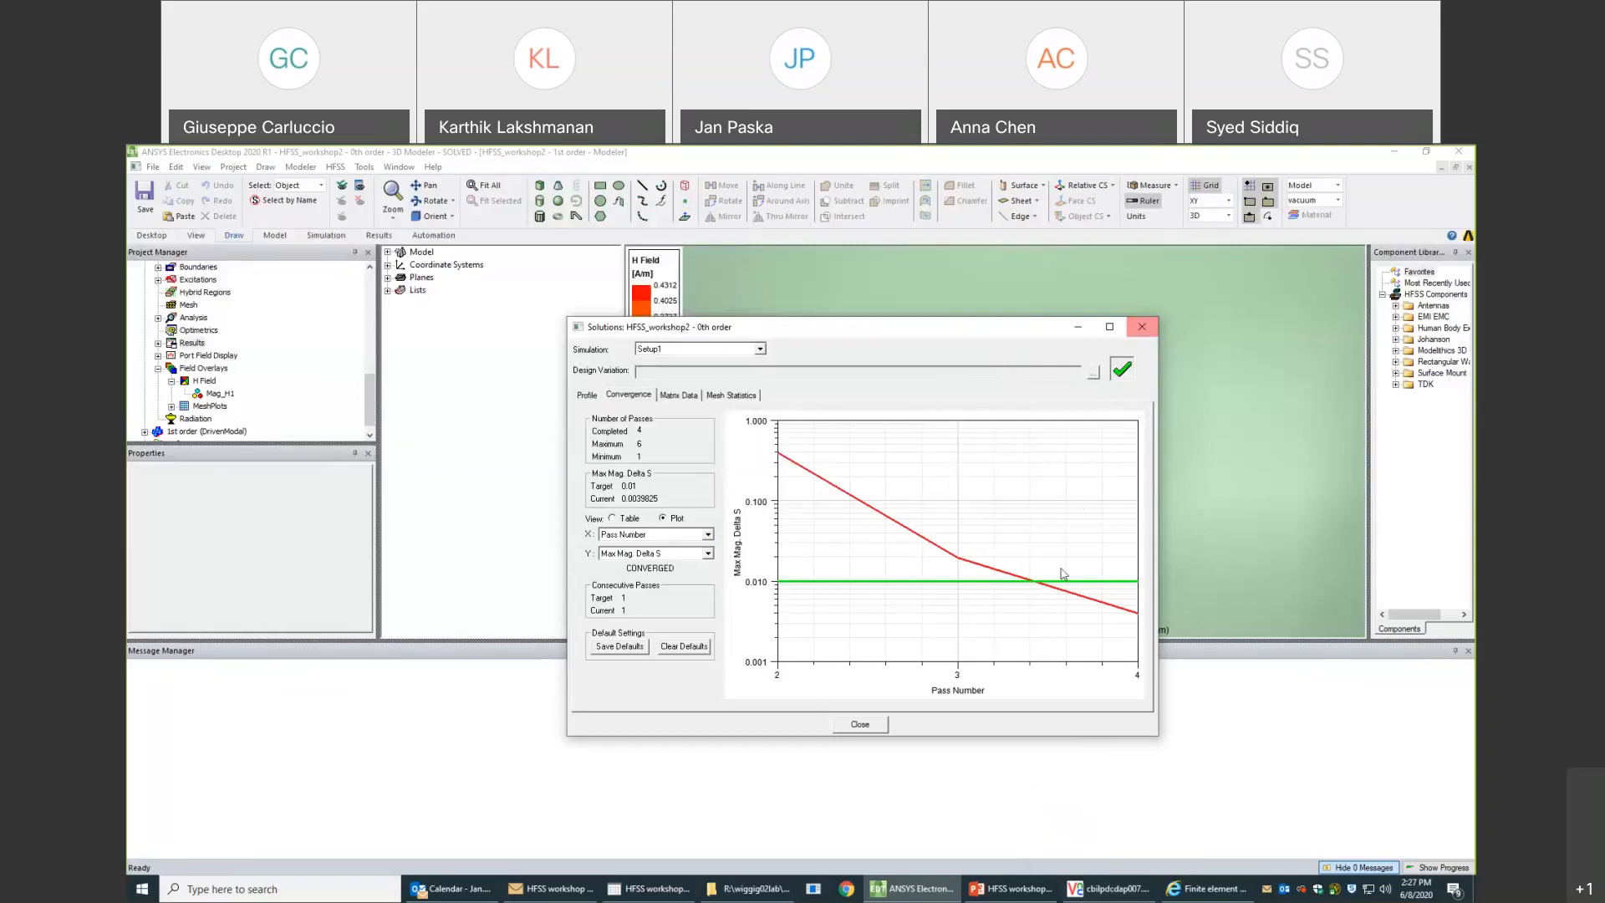
pyautogui.click(861, 725)
pyautogui.moveTo(367, 389); pyautogui.dragTo(365, 357)
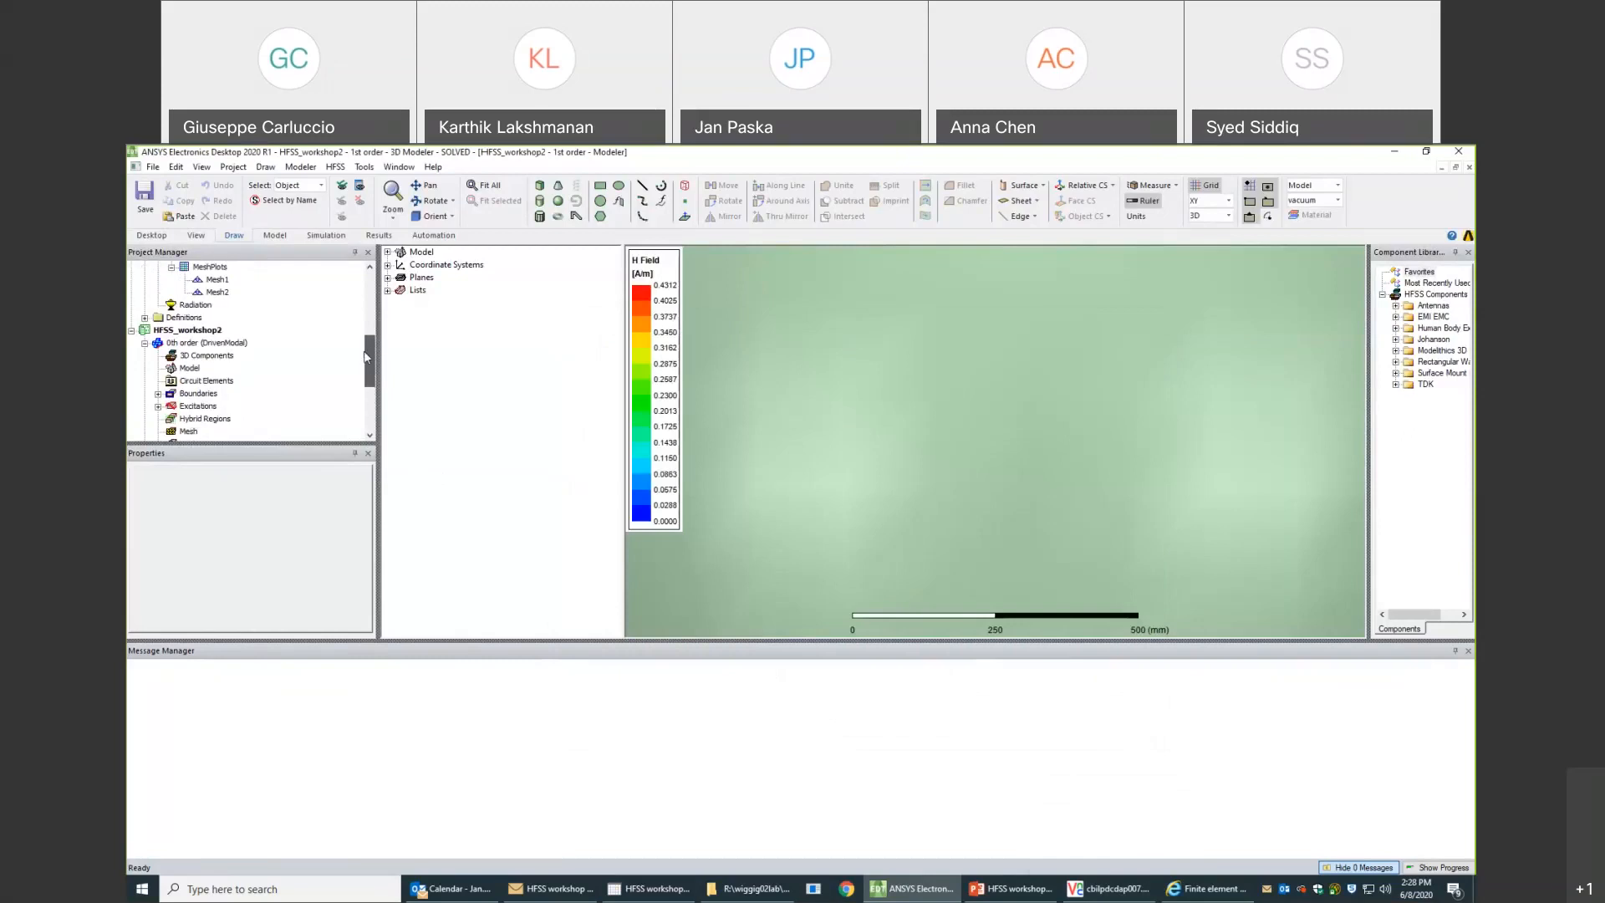
# - Collapse the HFSS_workshop2 and HFSS_workshop1 project trees and create a new empty project
pyautogui.click(131, 330)
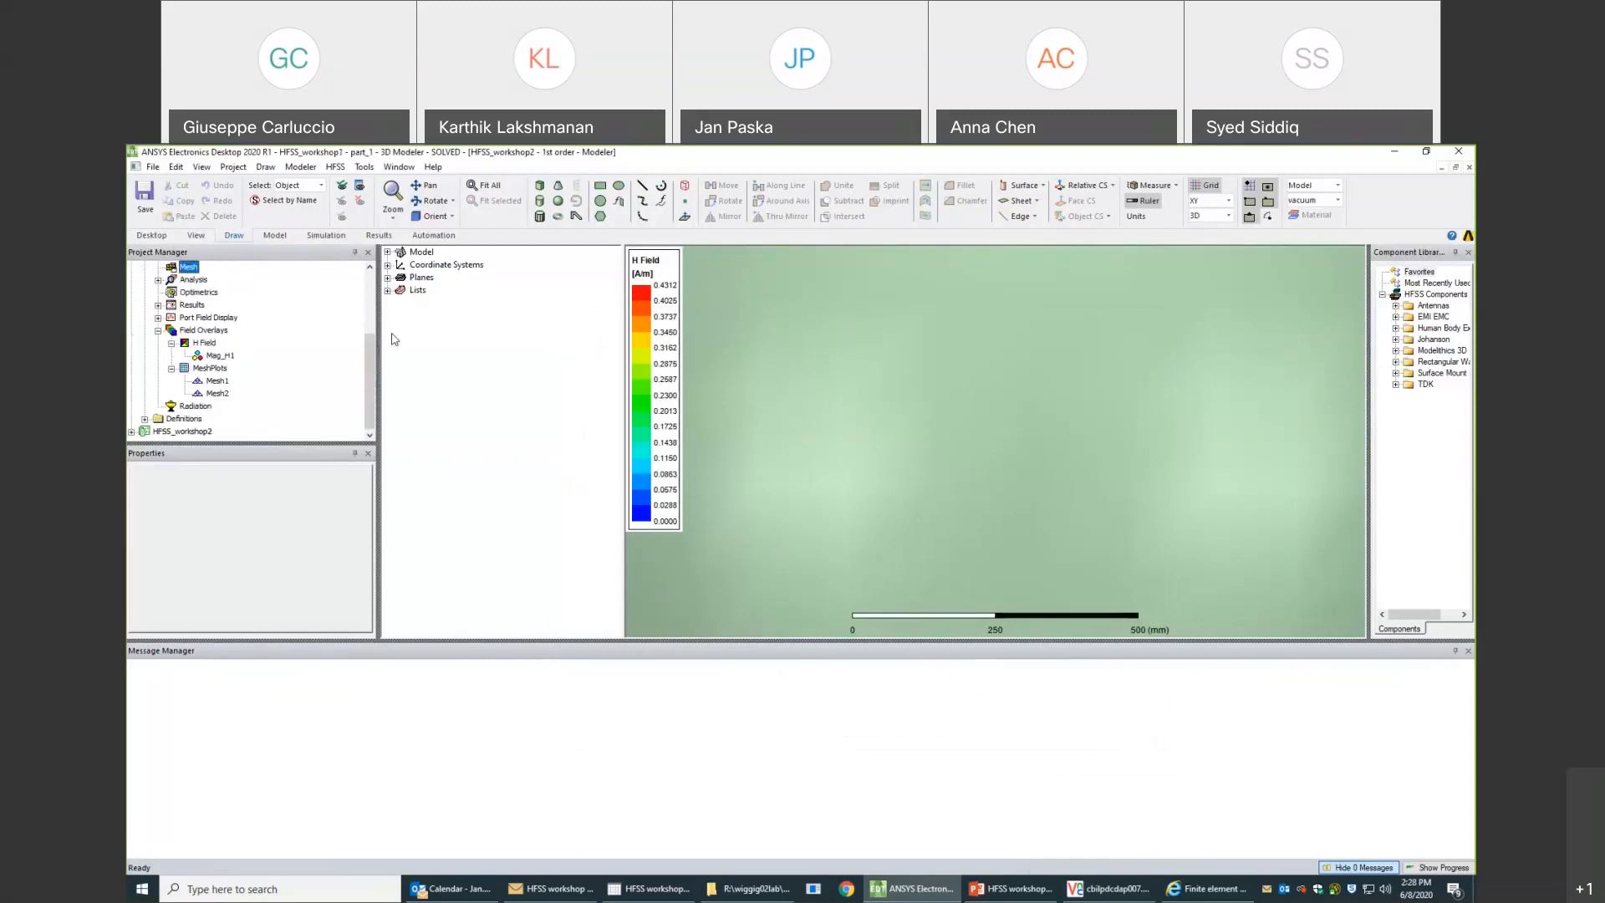
pyautogui.moveTo(369, 380); pyautogui.dragTo(369, 314)
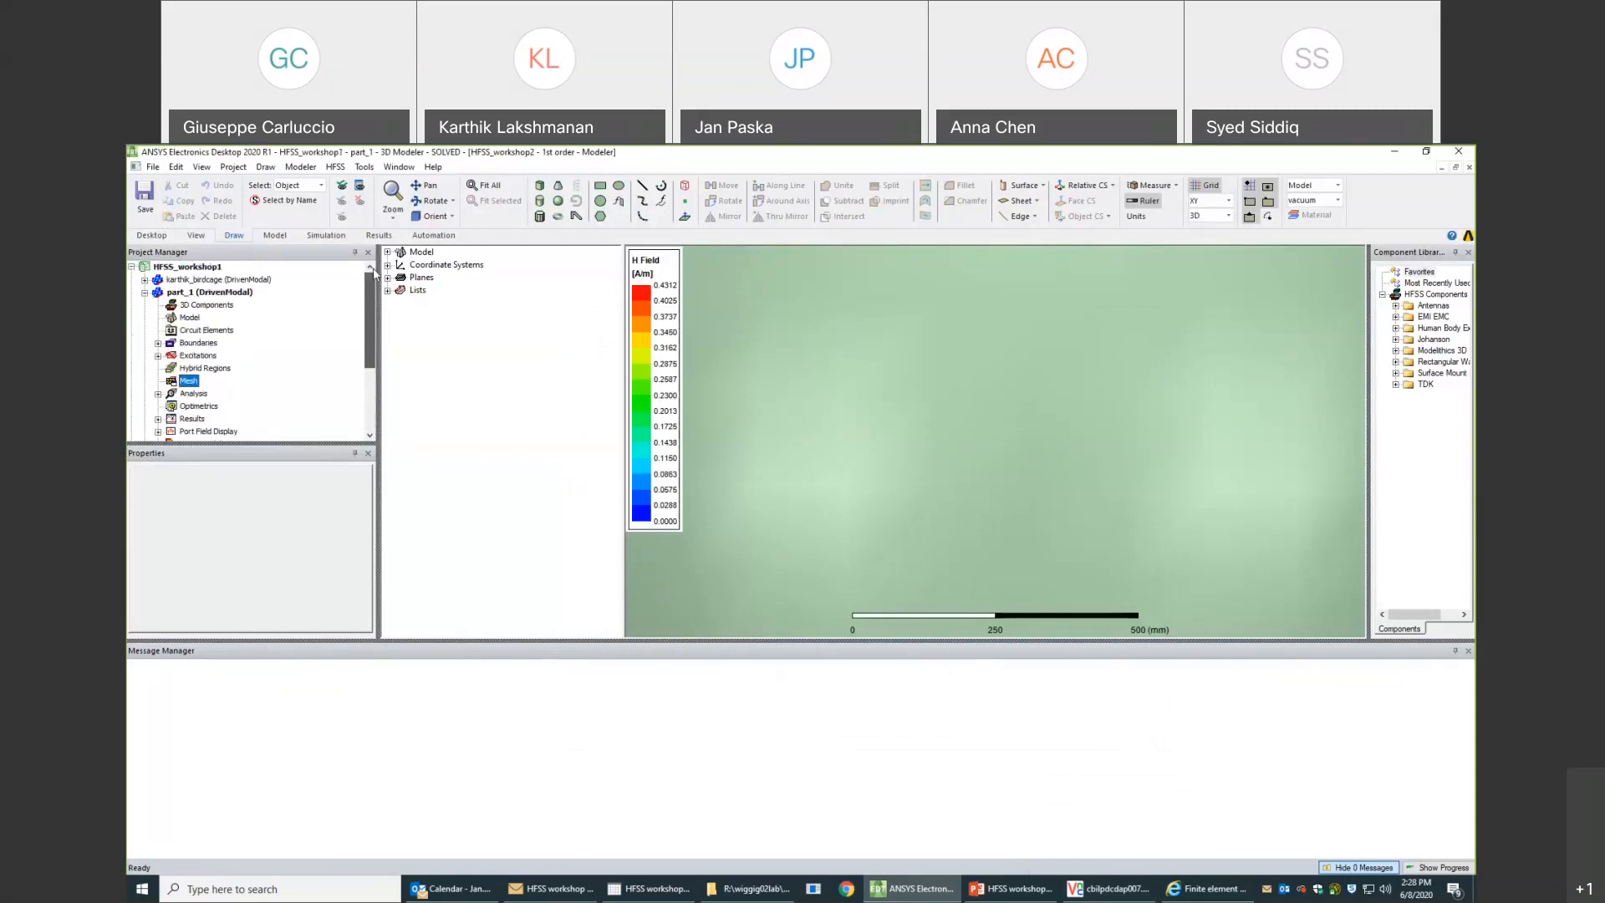
pyautogui.click(131, 267)
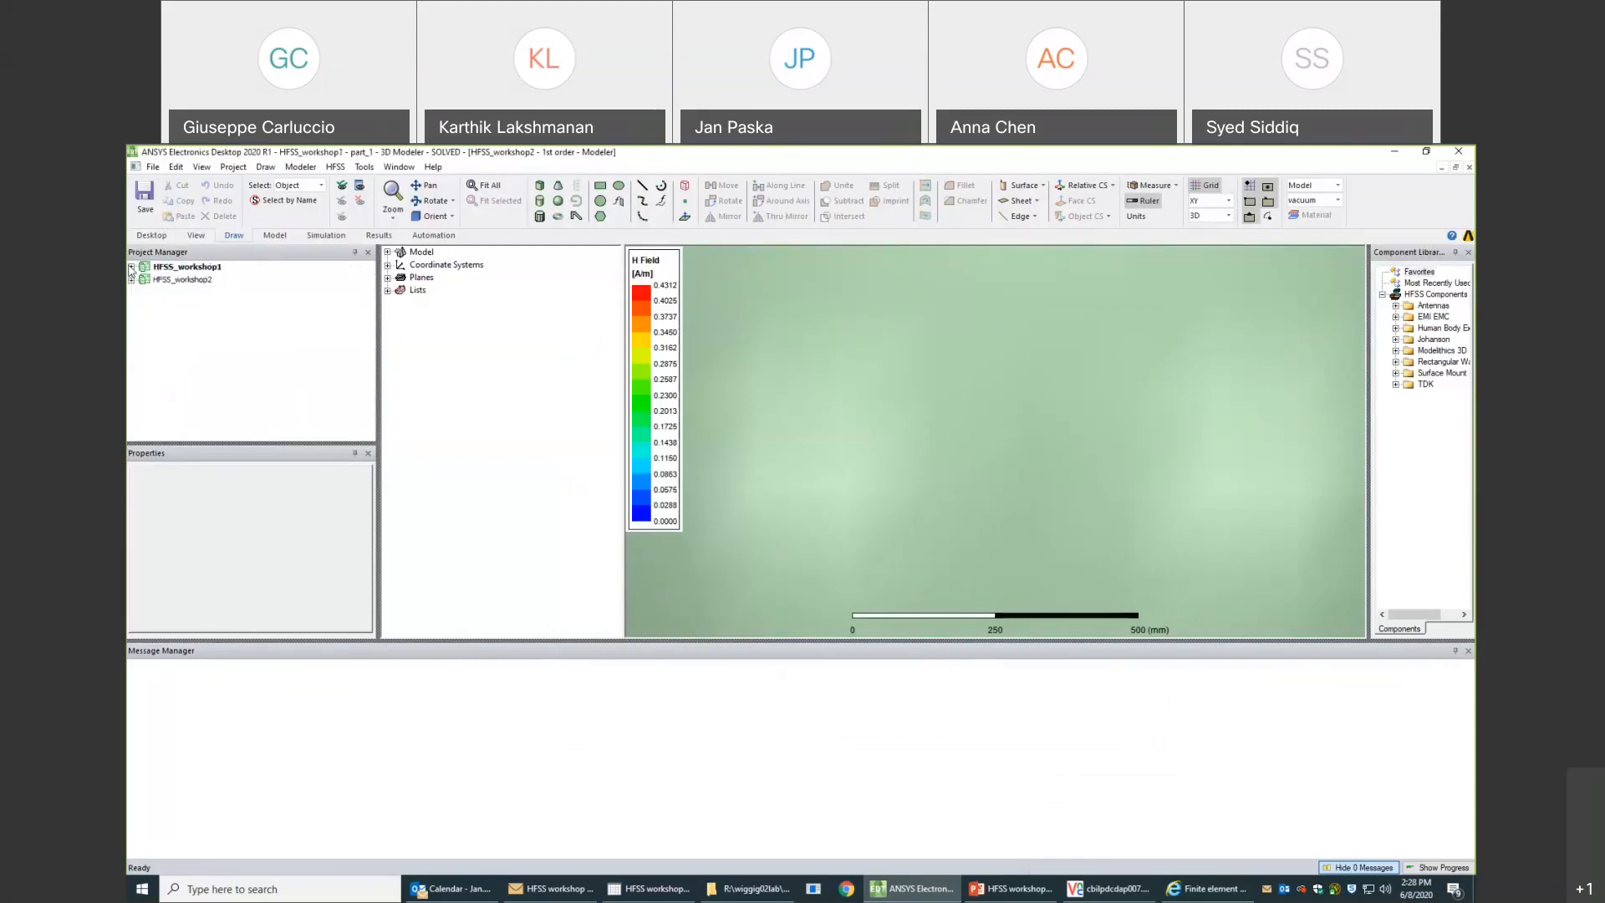
pyautogui.click(153, 166)
pyautogui.click(173, 185)
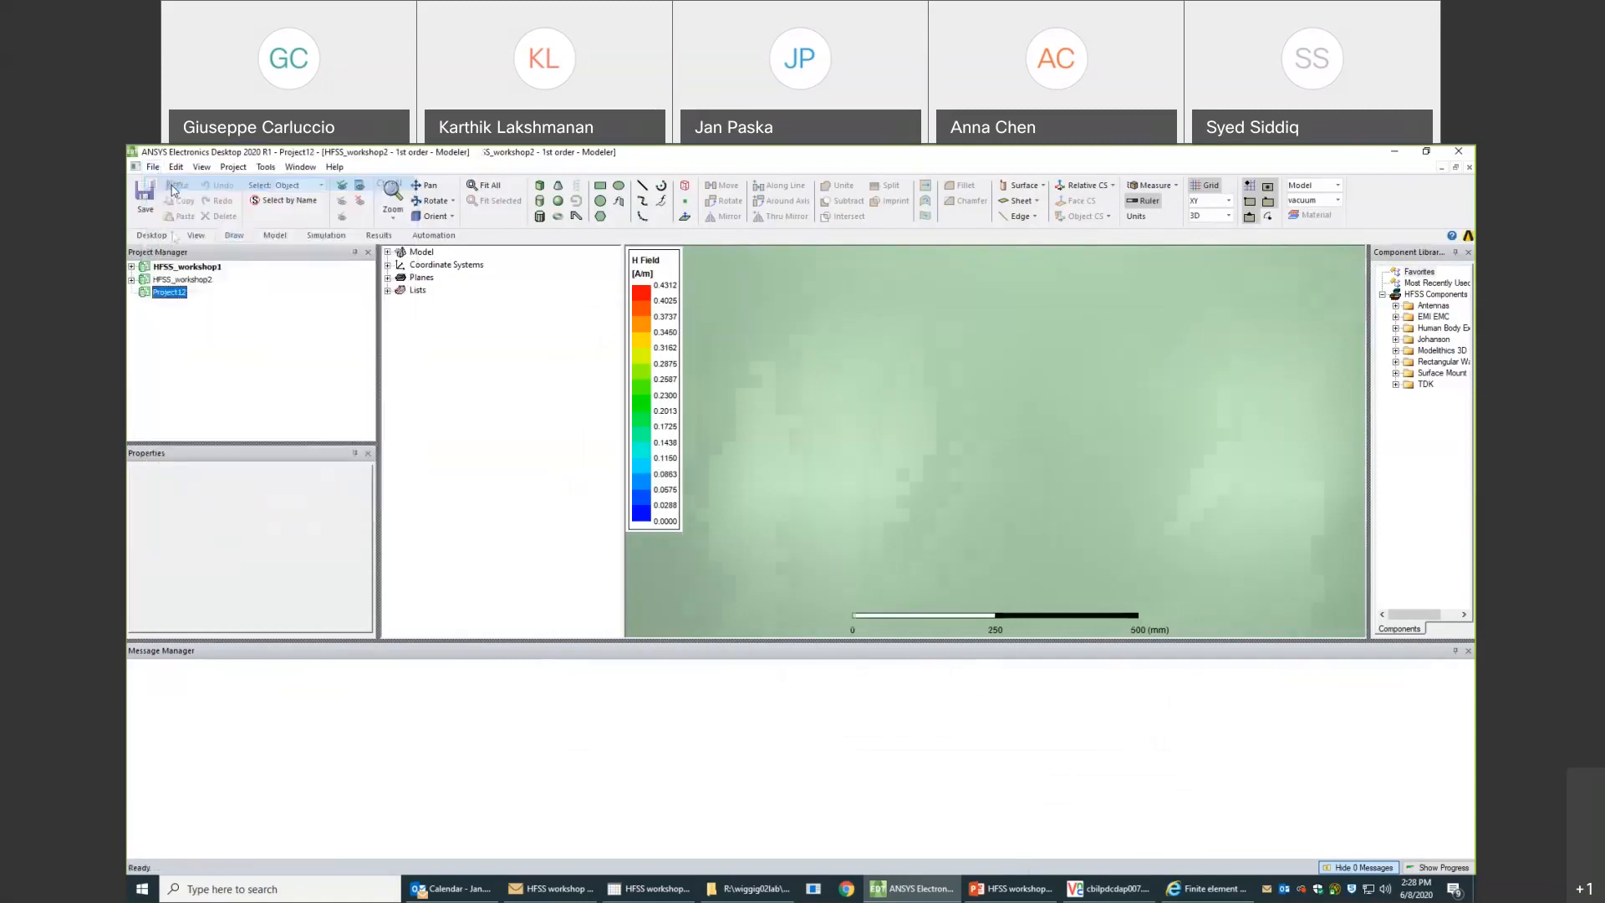
# - Copy the 1st order design from HFSS_workshop2 into the new project
pyautogui.click(131, 280)
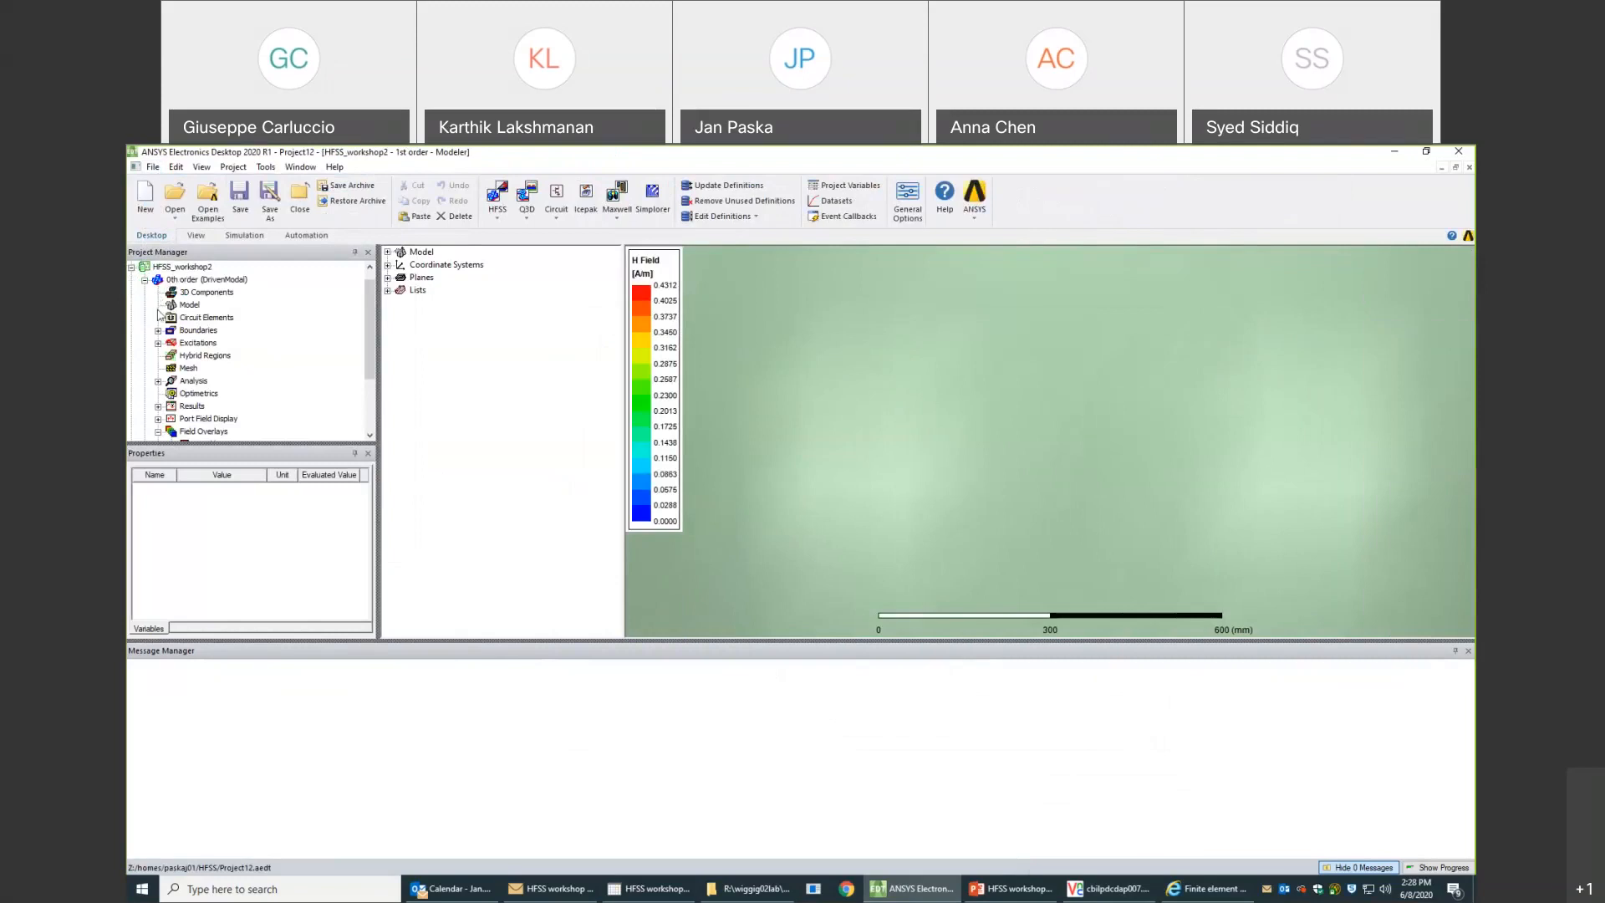
pyautogui.click(144, 280)
pyautogui.click(173, 305)
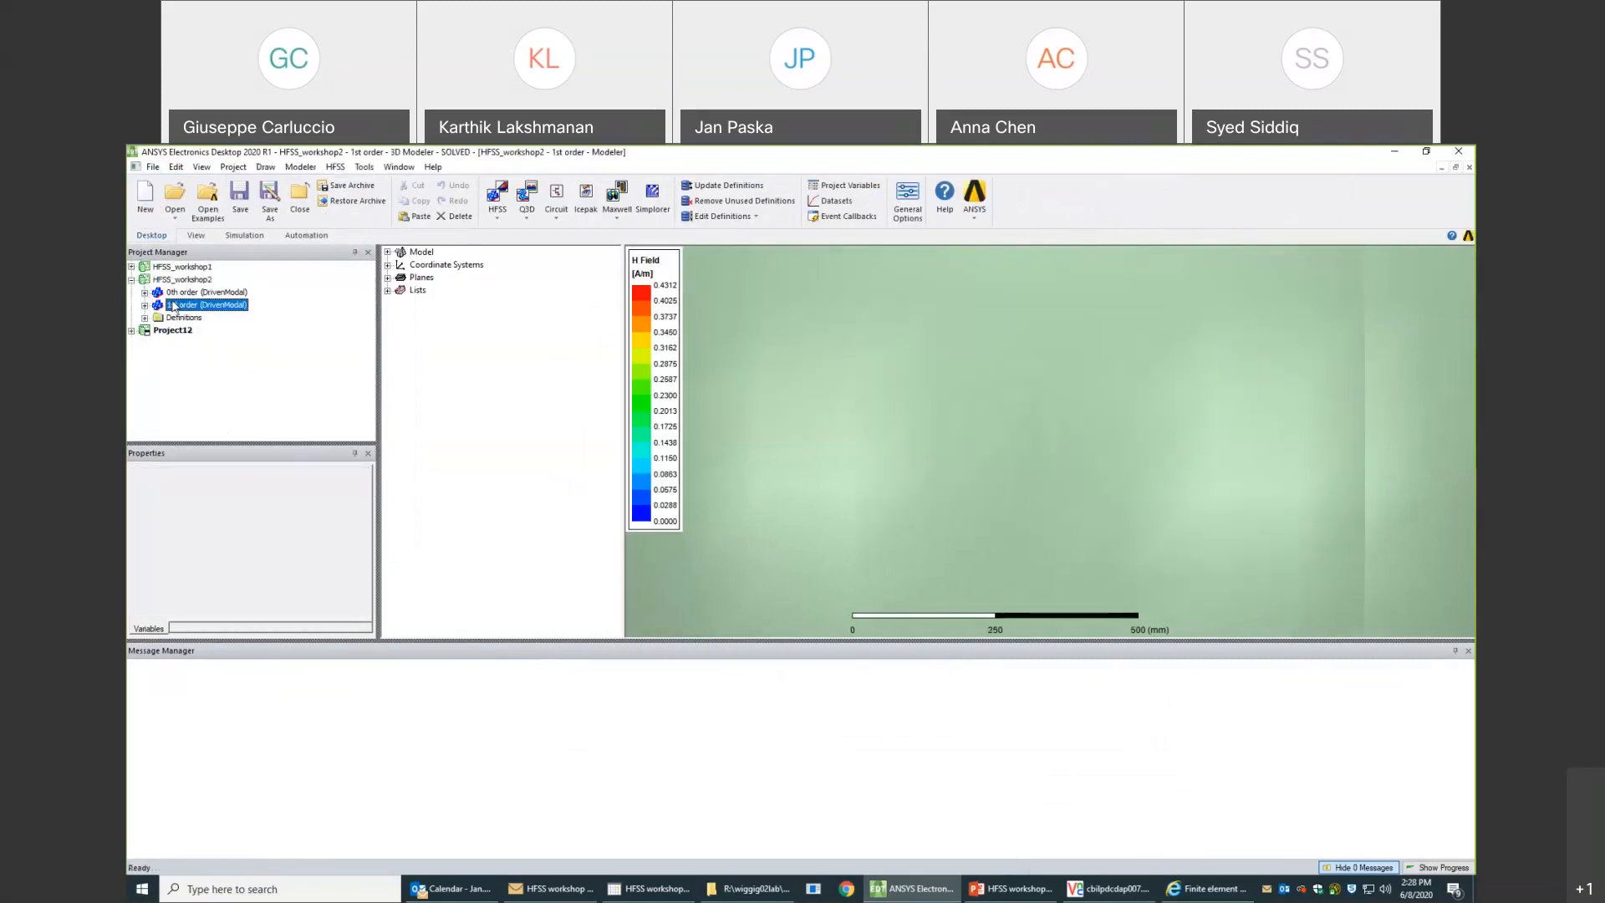
pyautogui.rightClick(173, 304)
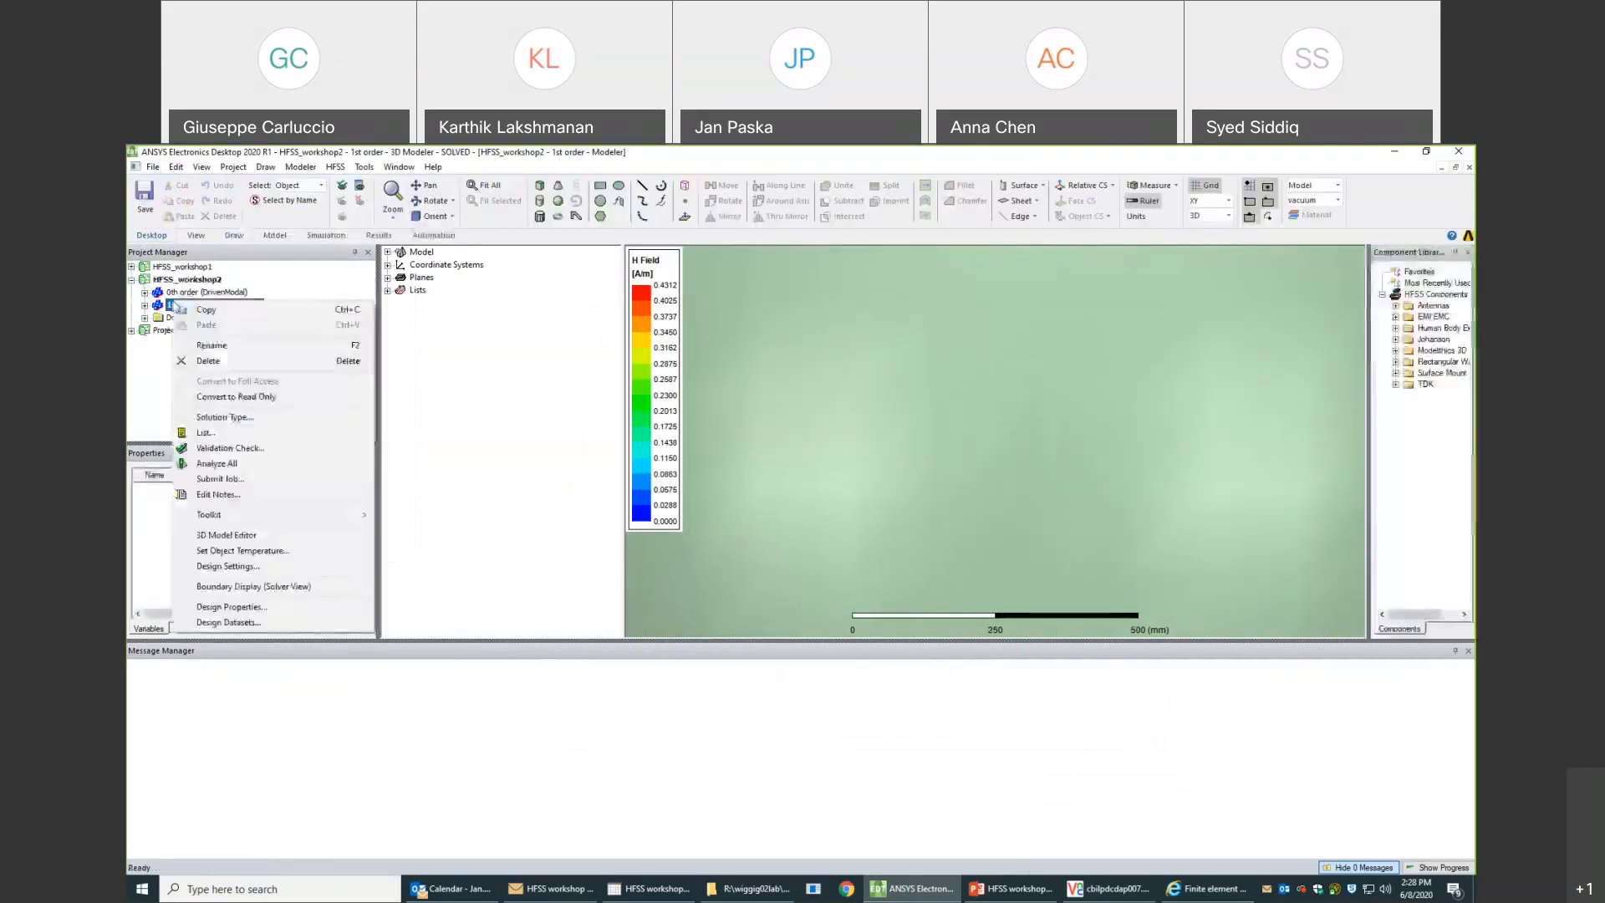
pyautogui.click(206, 311)
pyautogui.click(174, 331)
pyautogui.rightClick(176, 332)
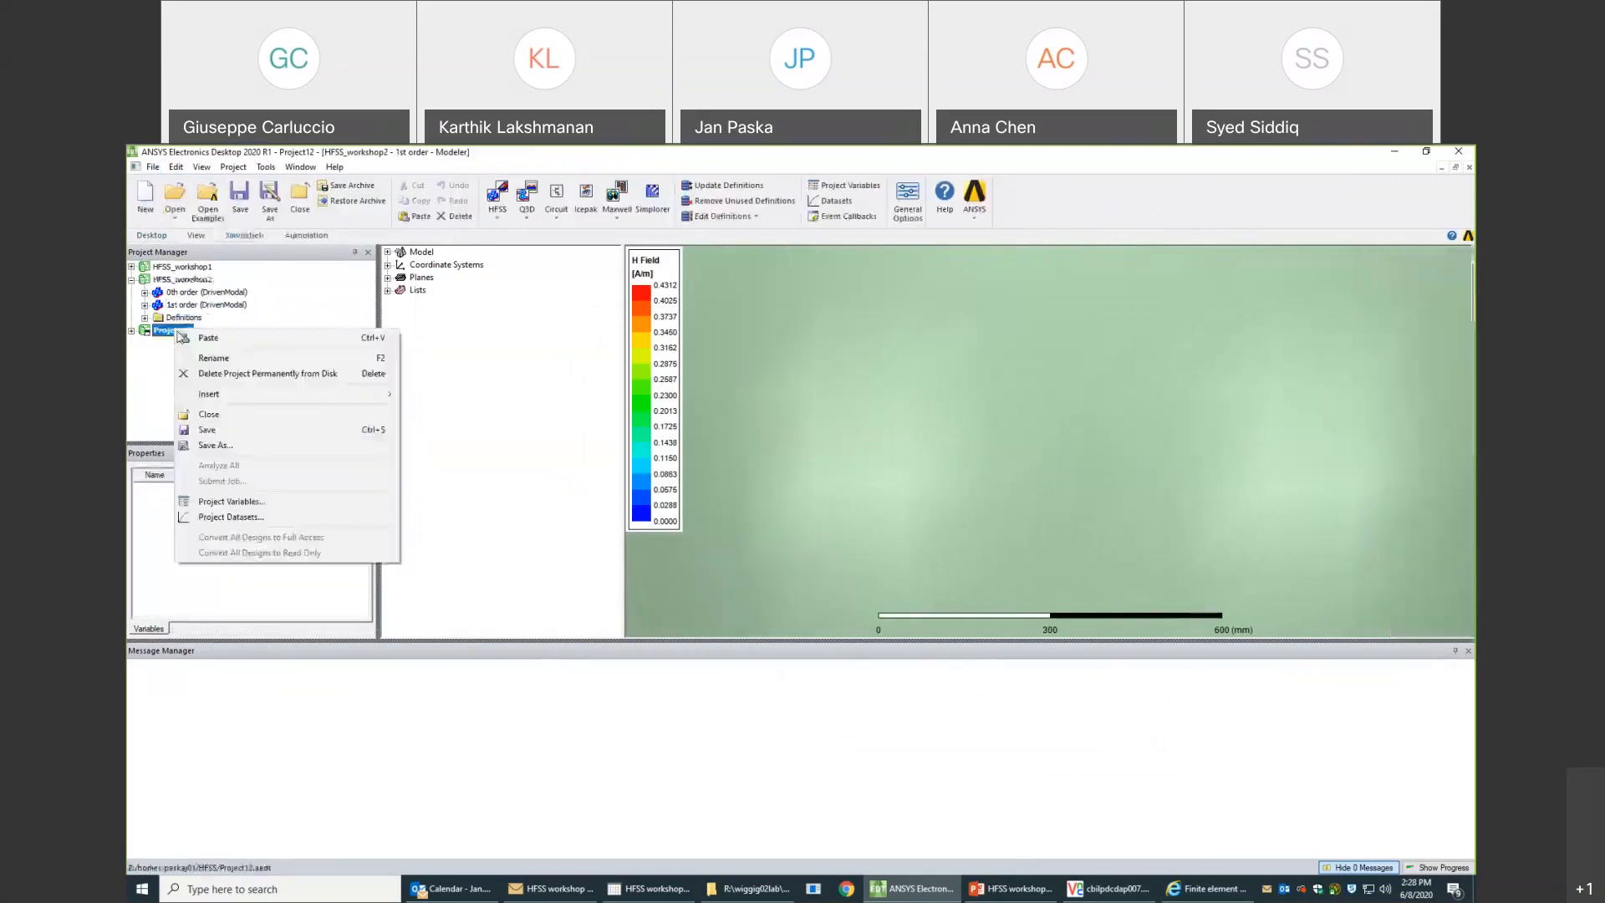
pyautogui.click(208, 339)
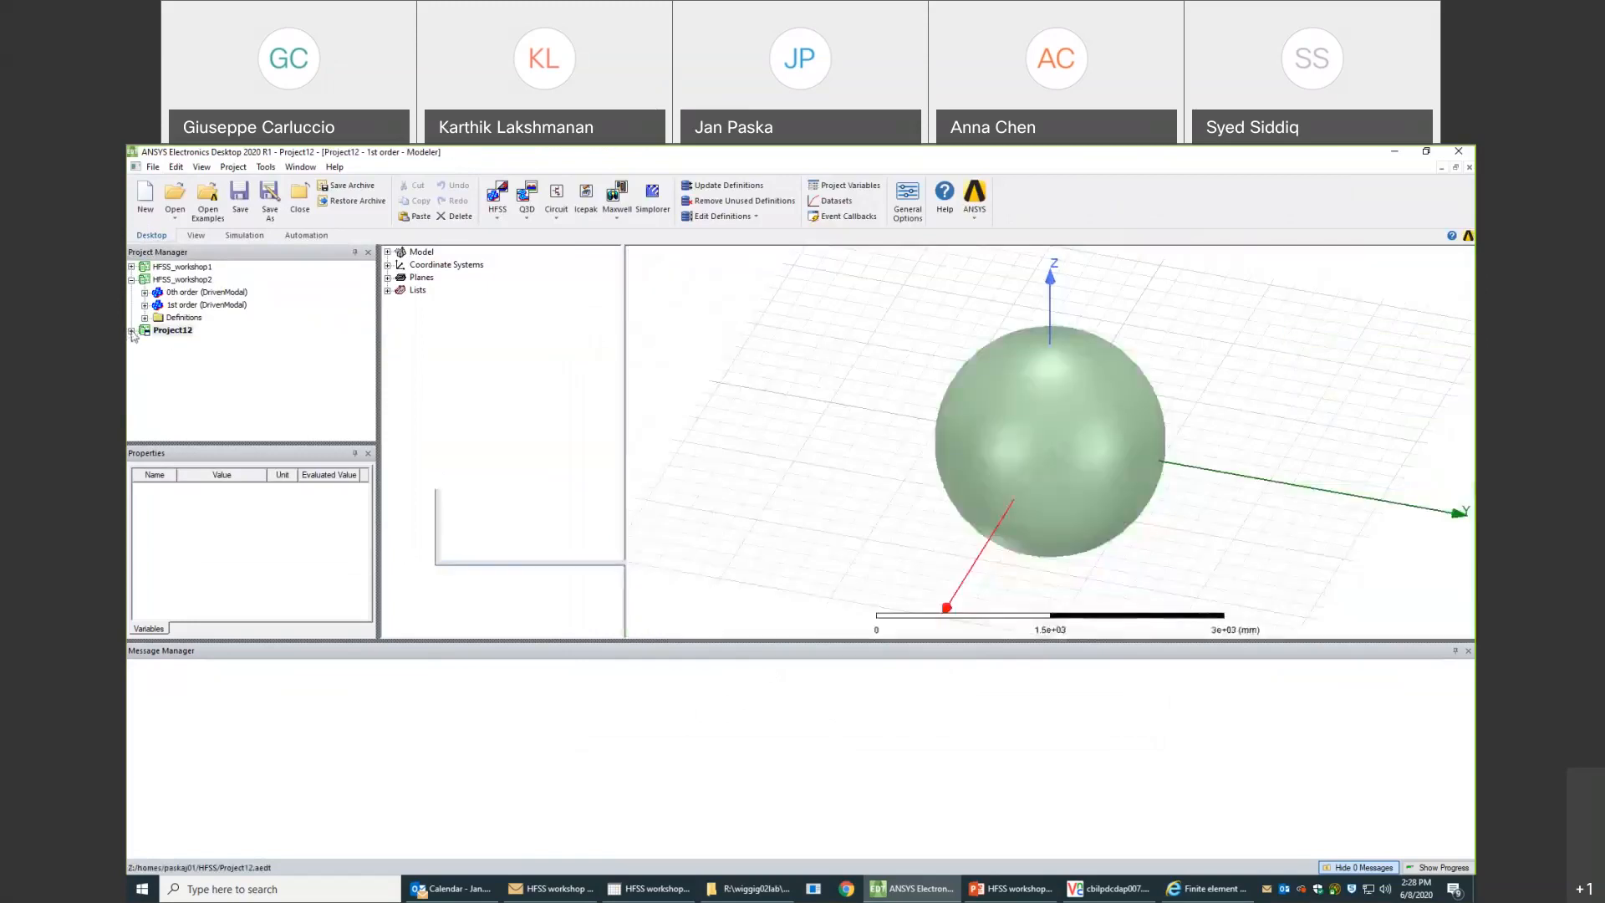
# - In Setup1 of the copied 1st order design, set the maximum number of passes to 15 and the maximum Delta S to 0.0001
pyautogui.click(177, 344)
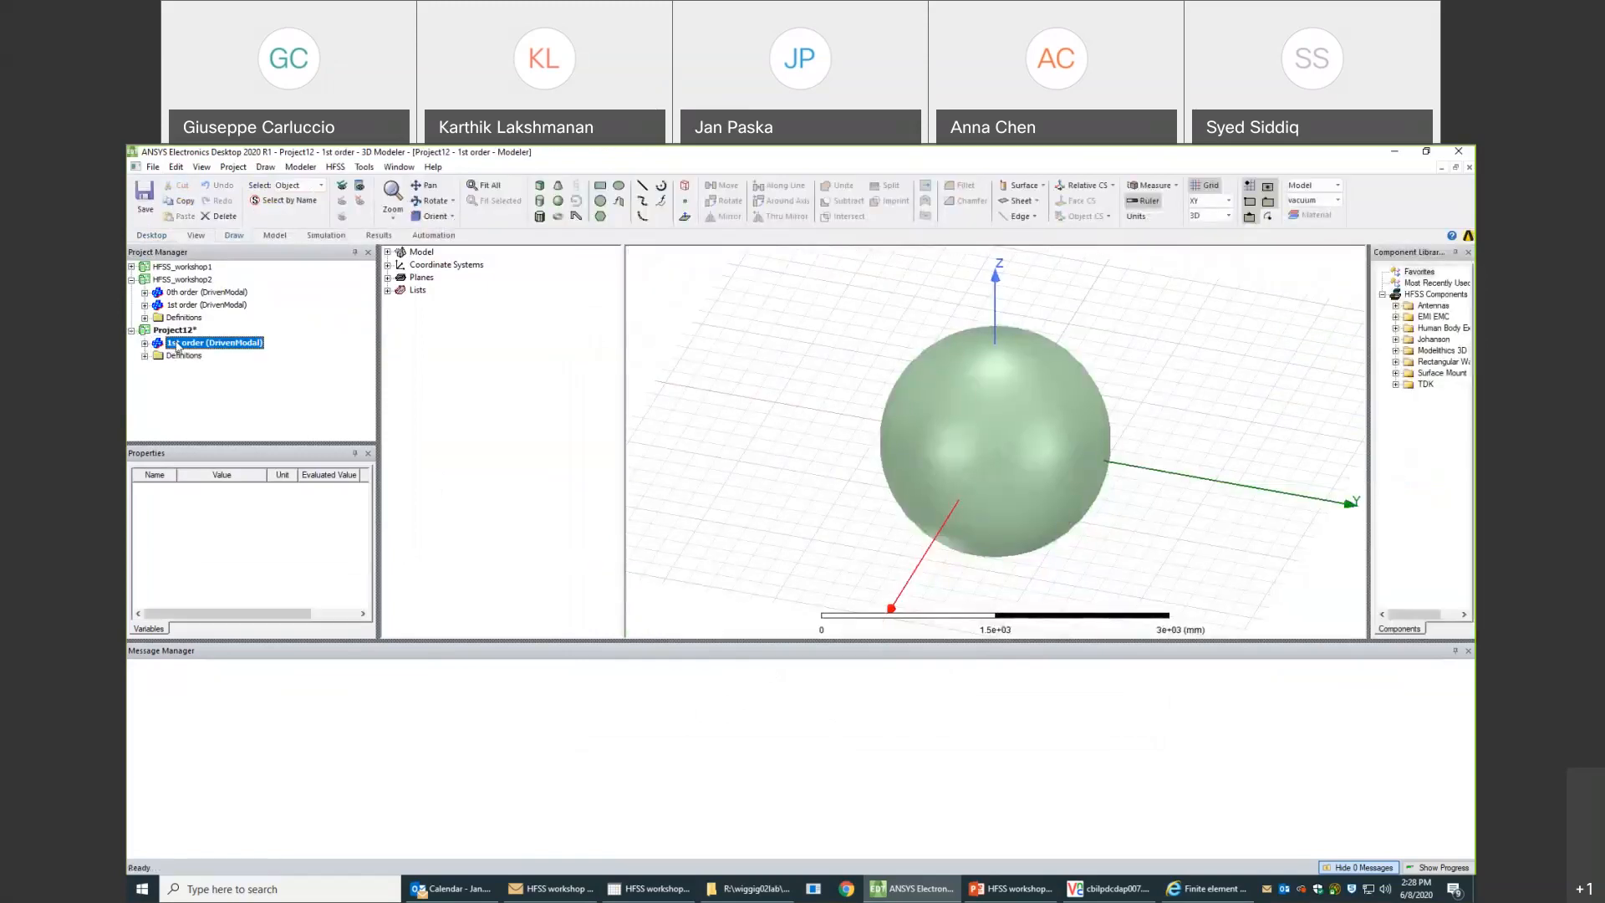
pyautogui.click(145, 343)
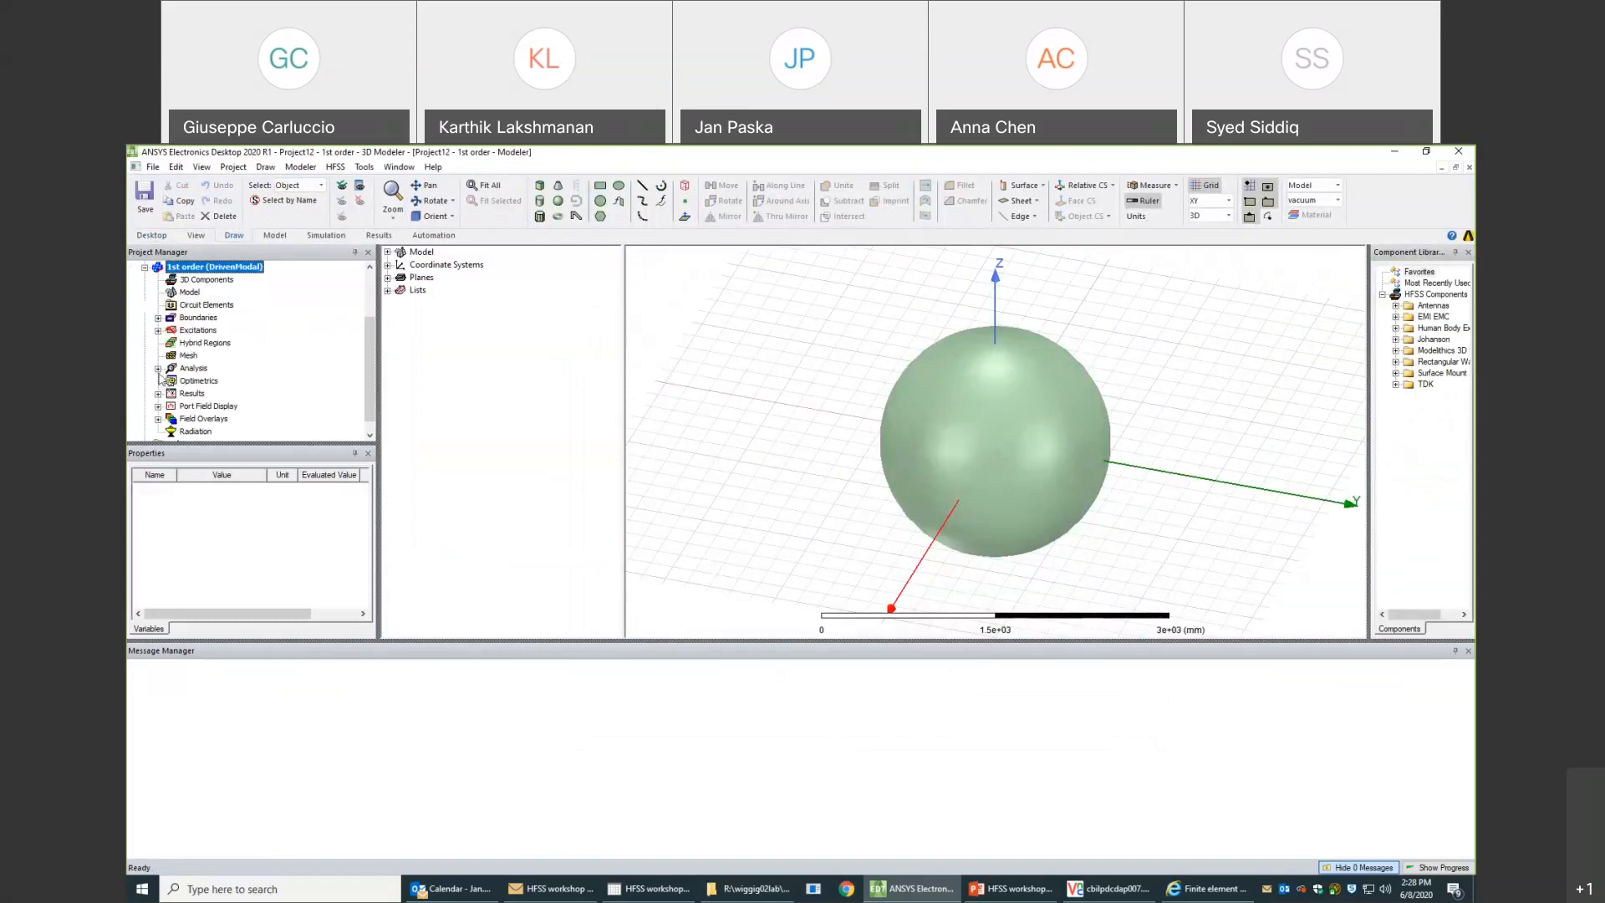
pyautogui.click(158, 369)
pyautogui.doubleClick(192, 380)
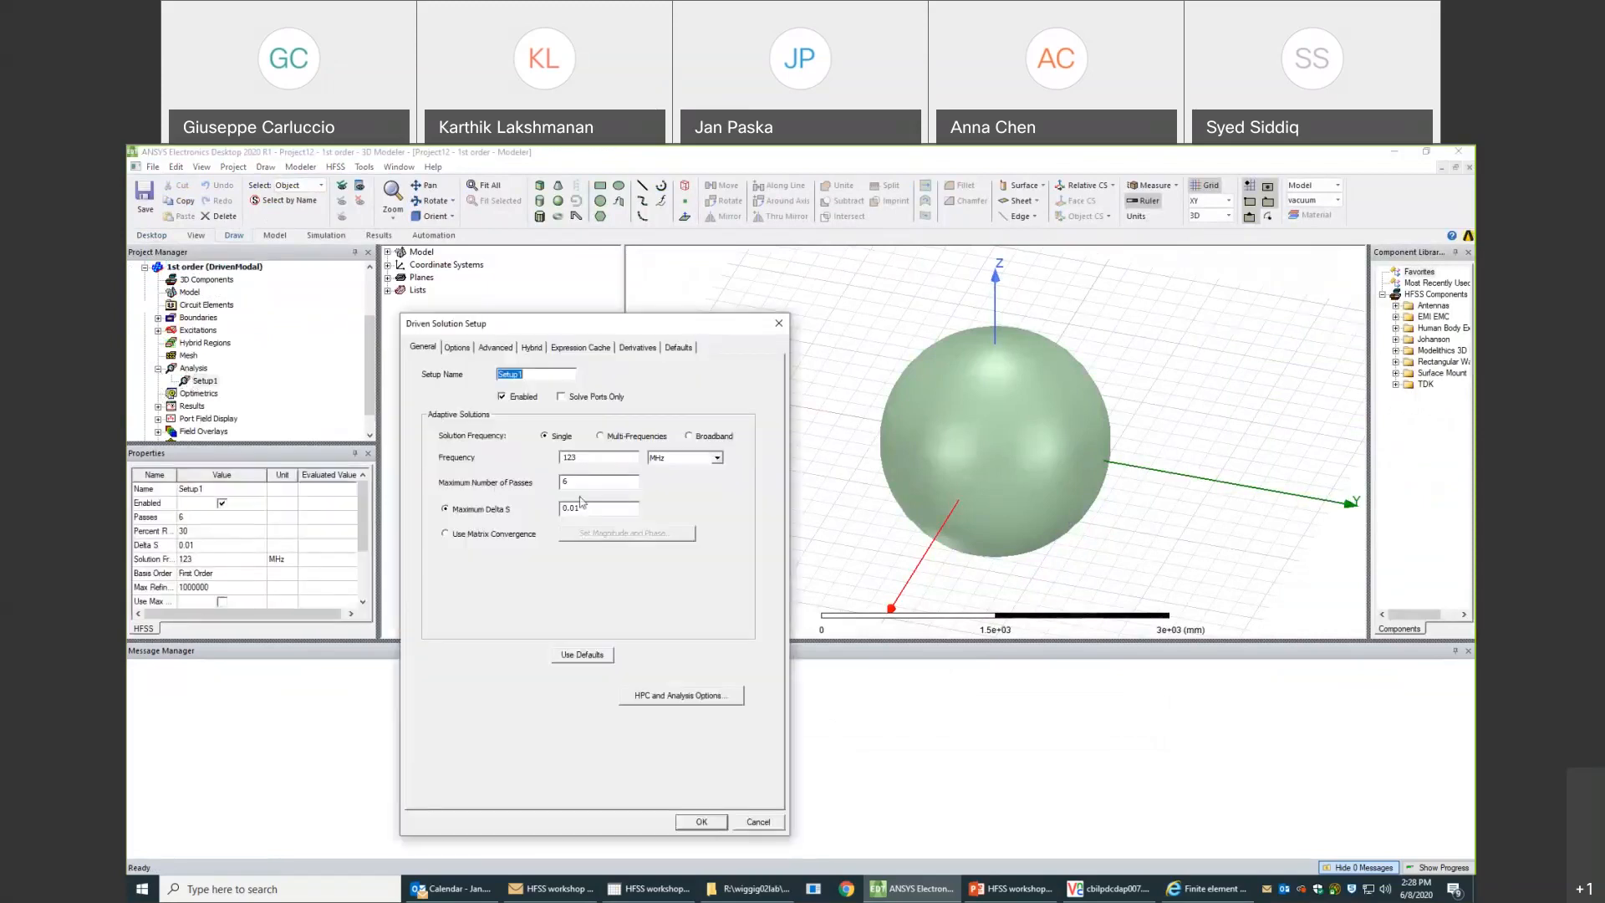
pyautogui.moveTo(574, 484); pyautogui.dragTo(545, 488)
pyautogui.write('15')
pyautogui.click(457, 349)
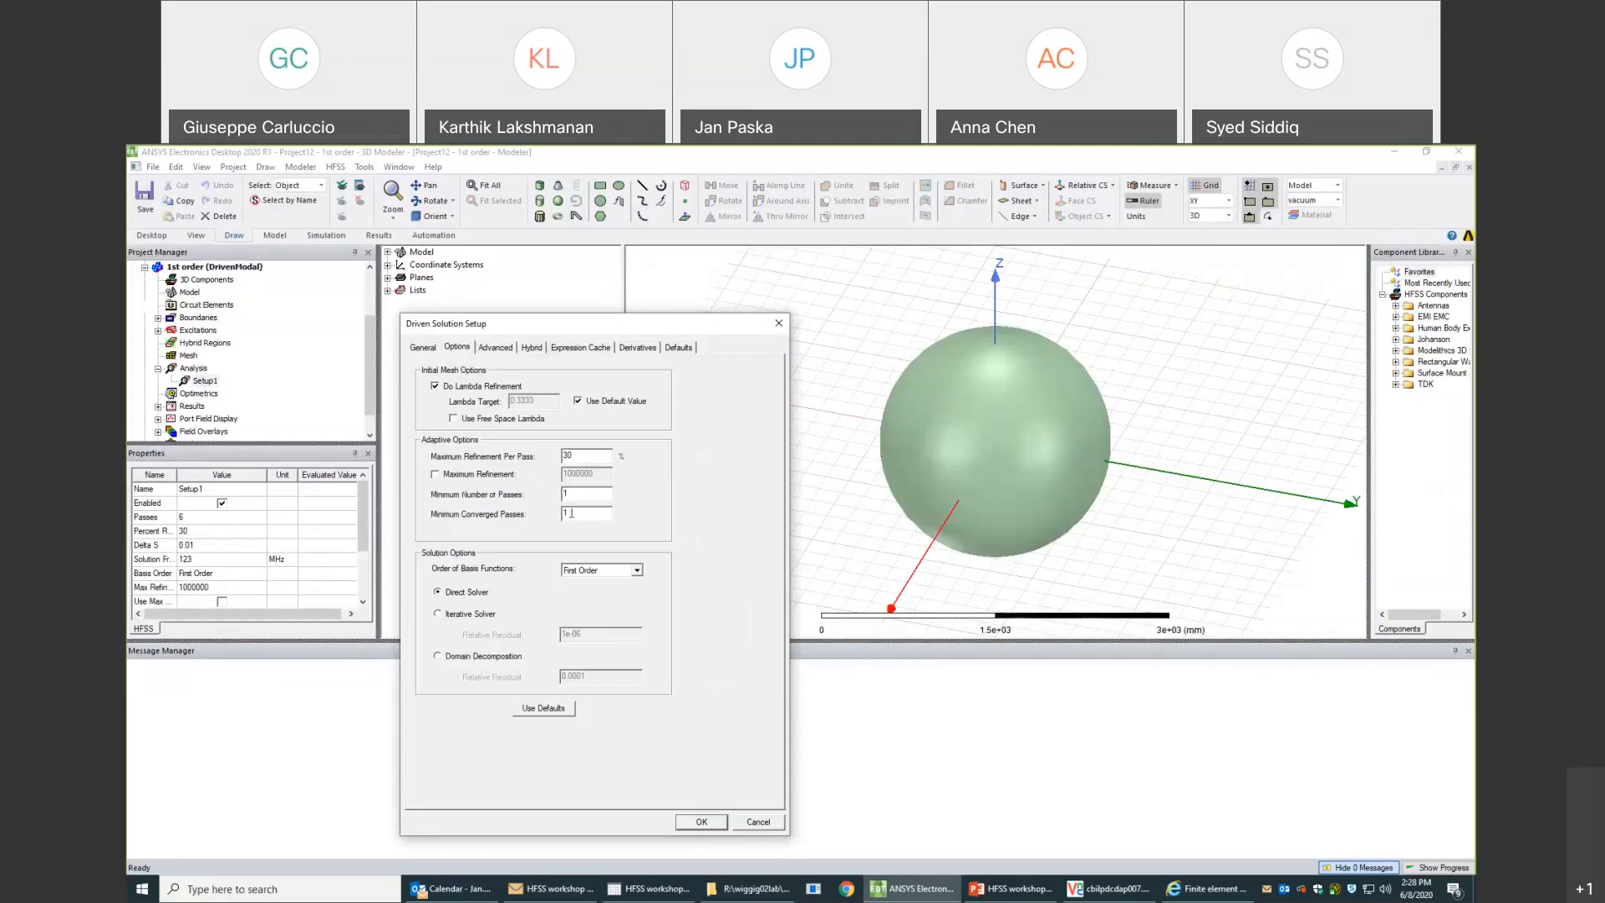
pyautogui.doubleClick(566, 513)
pyautogui.click(702, 822)
# - Save the new project as Project12.aedt in the HFSS folder and close it
pyautogui.click(143, 194)
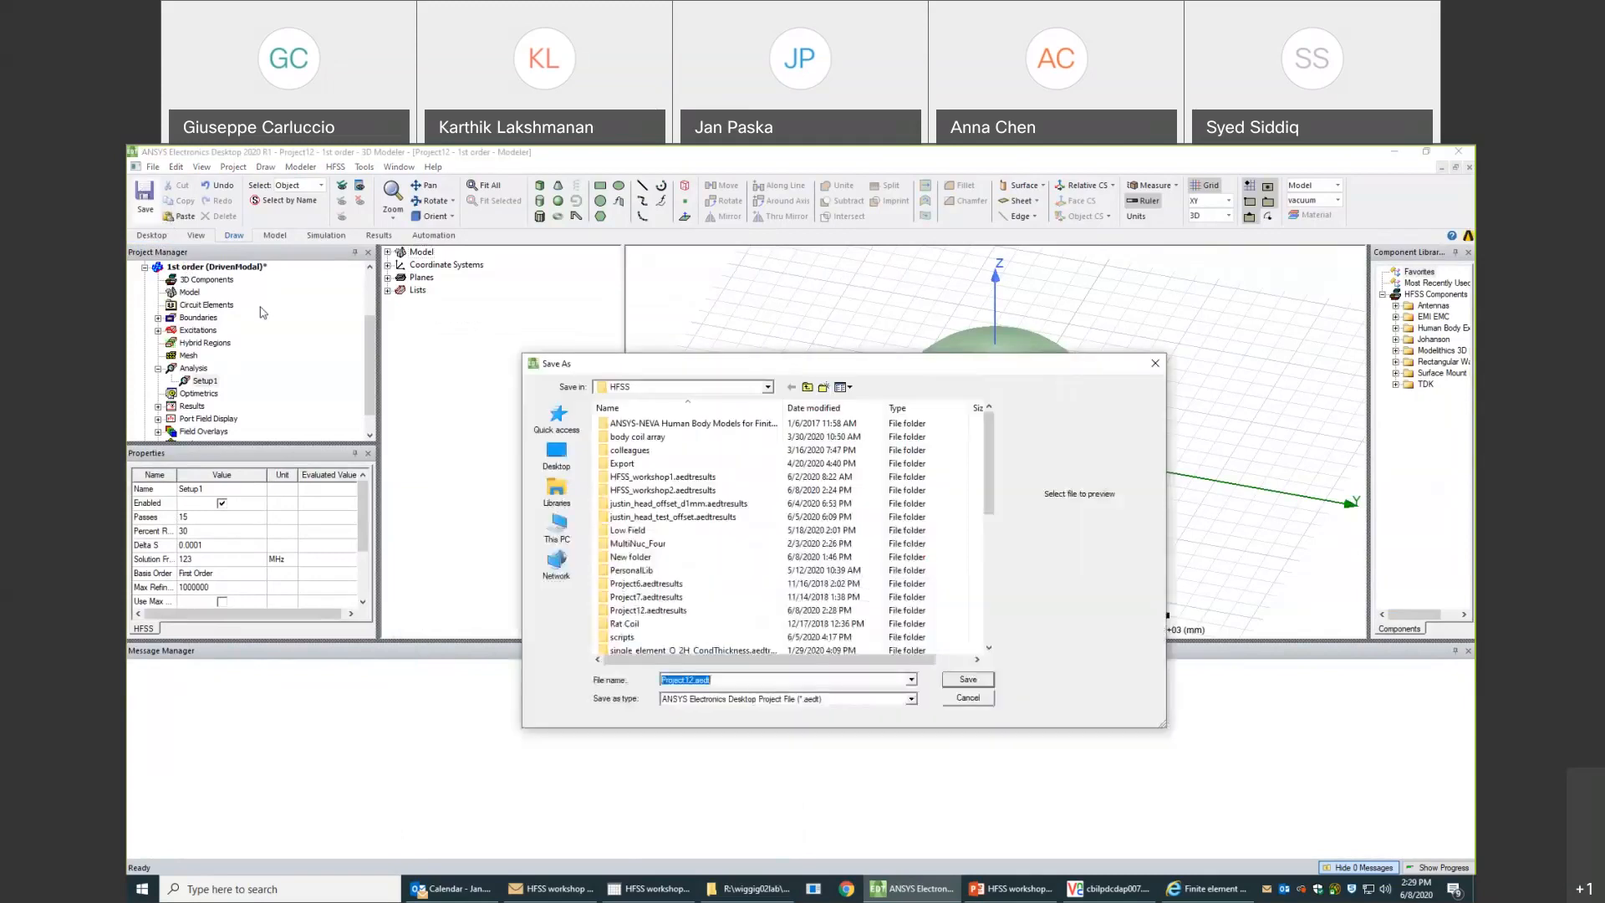
pyautogui.click(970, 680)
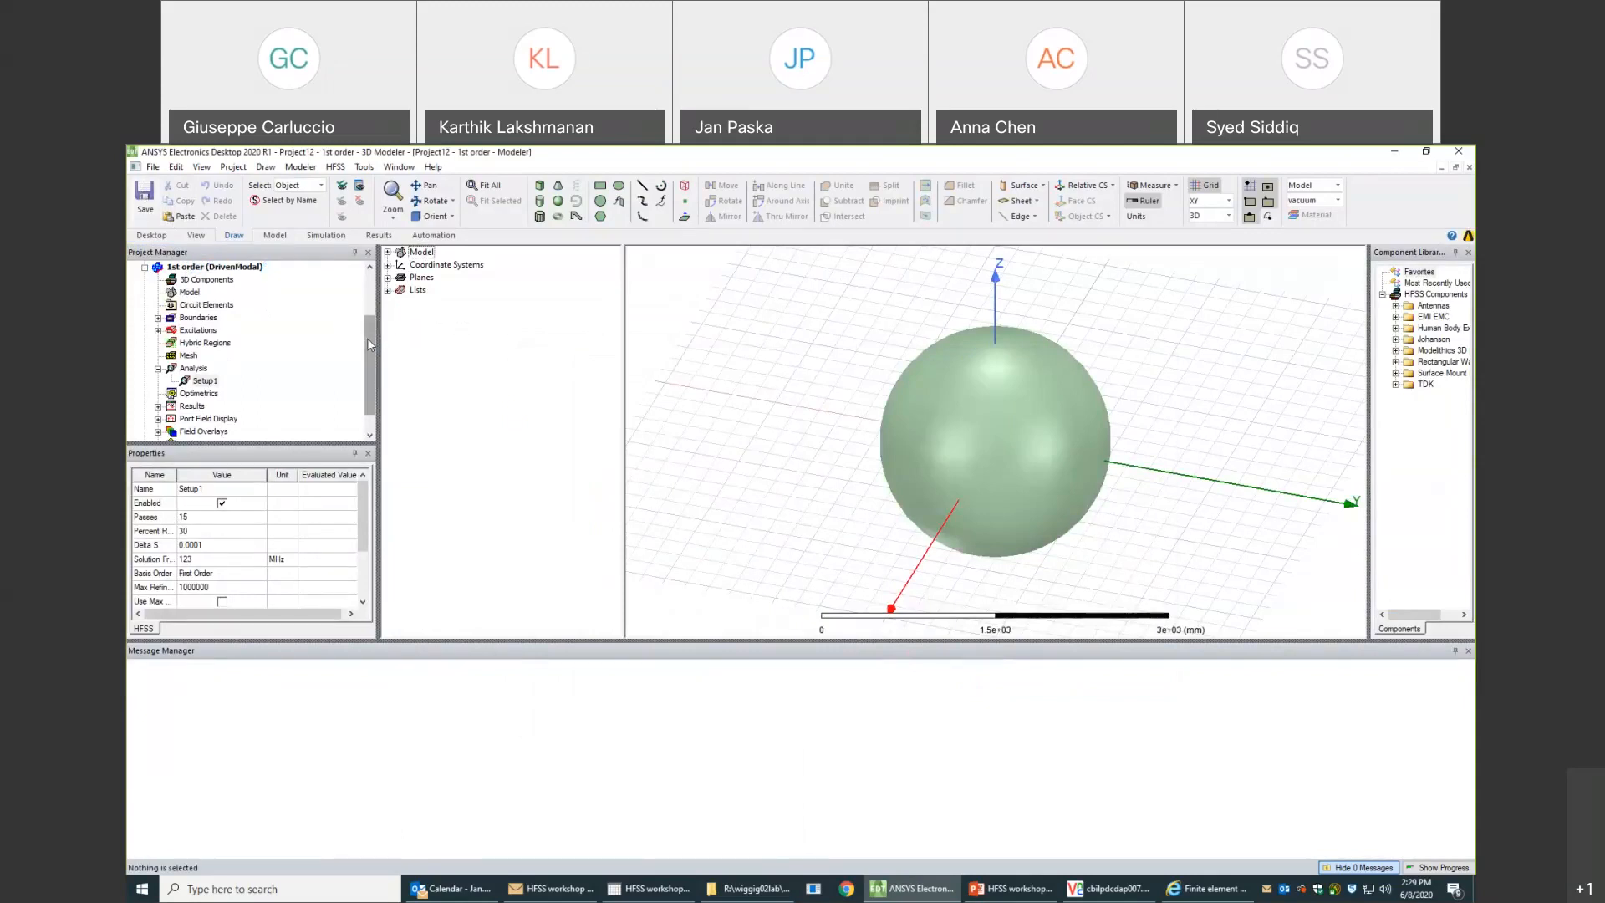
pyautogui.moveTo(368, 335); pyautogui.dragTo(363, 317)
pyautogui.rightClick(173, 292)
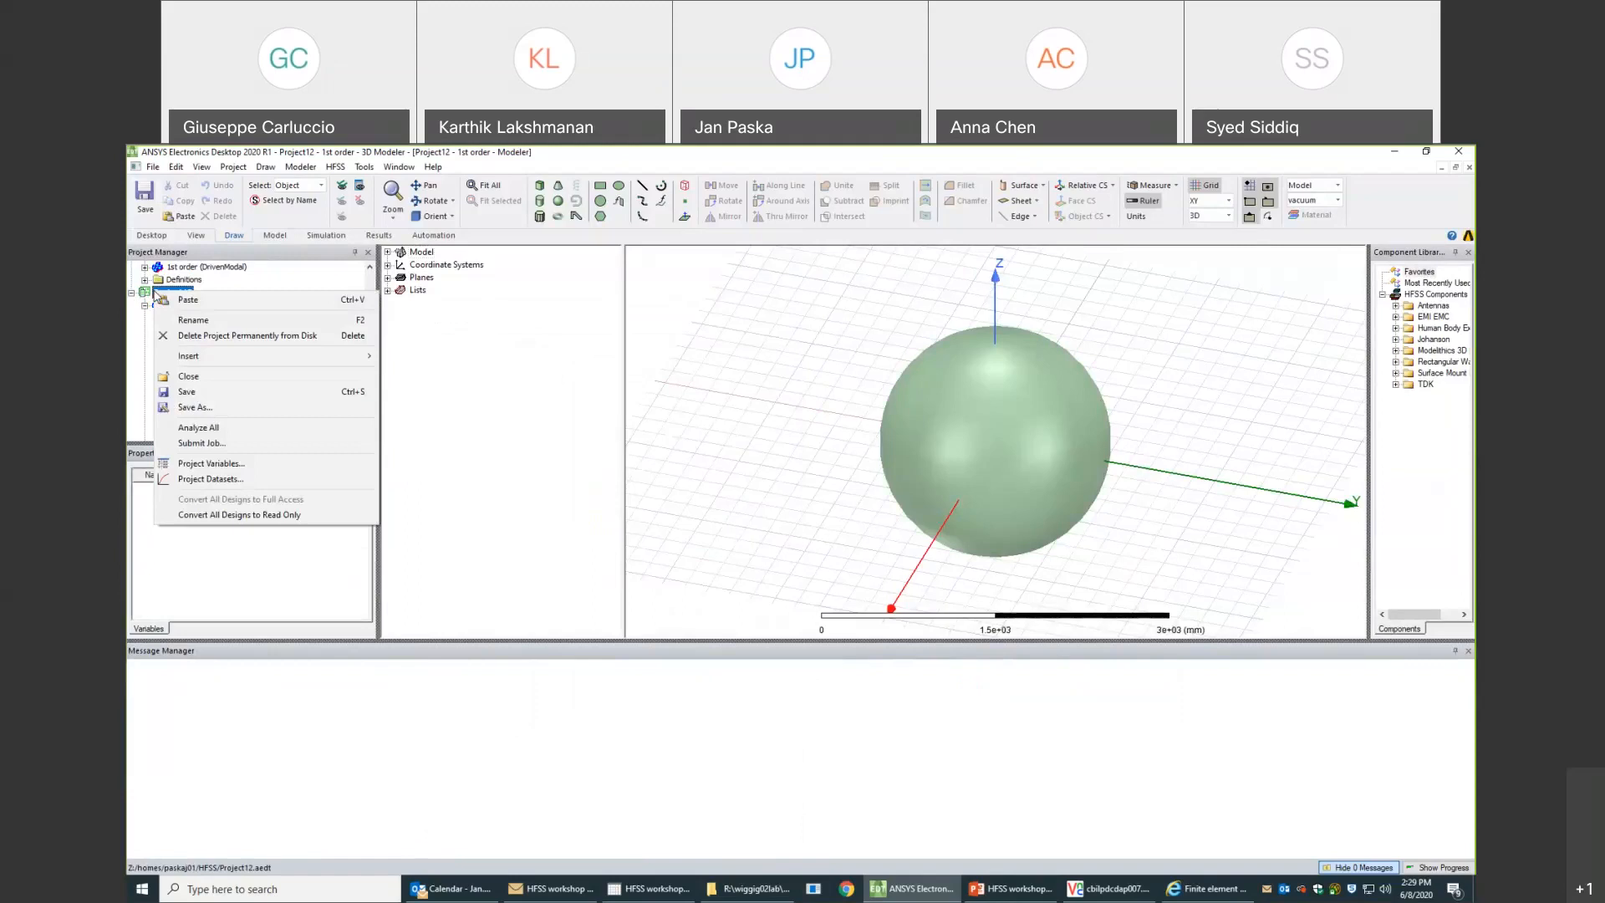
pyautogui.click(188, 376)
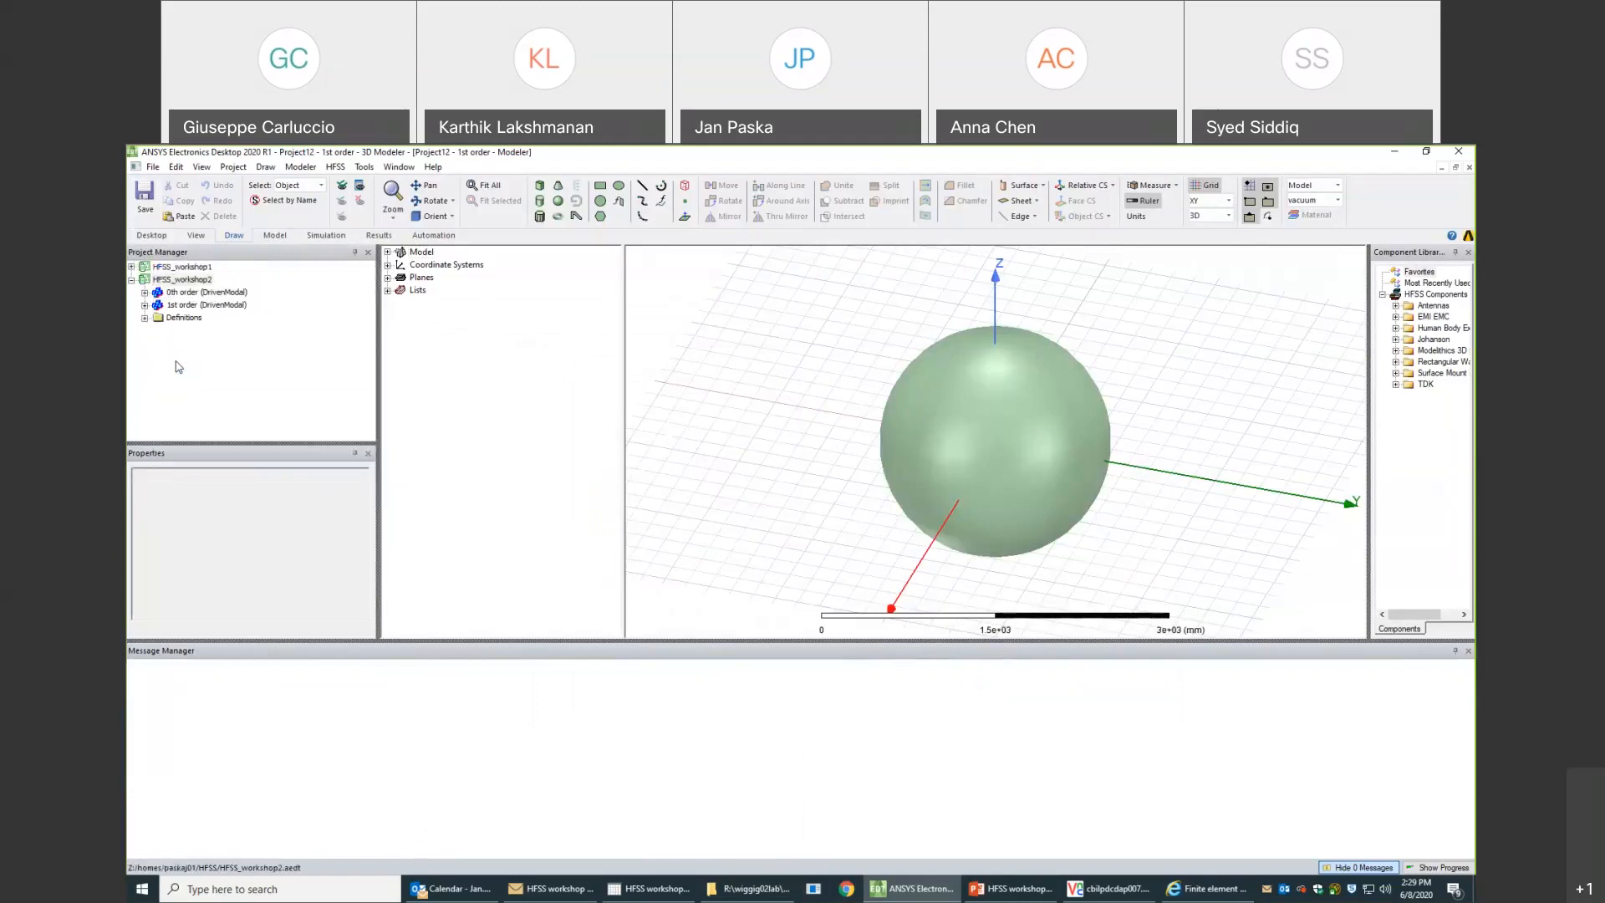
# - Switch to the VNC Viewer session and open Project12.aedt from the HFSS folder in its Electronics Desktop
pyautogui.click(1131, 894)
pyautogui.click(264, 235)
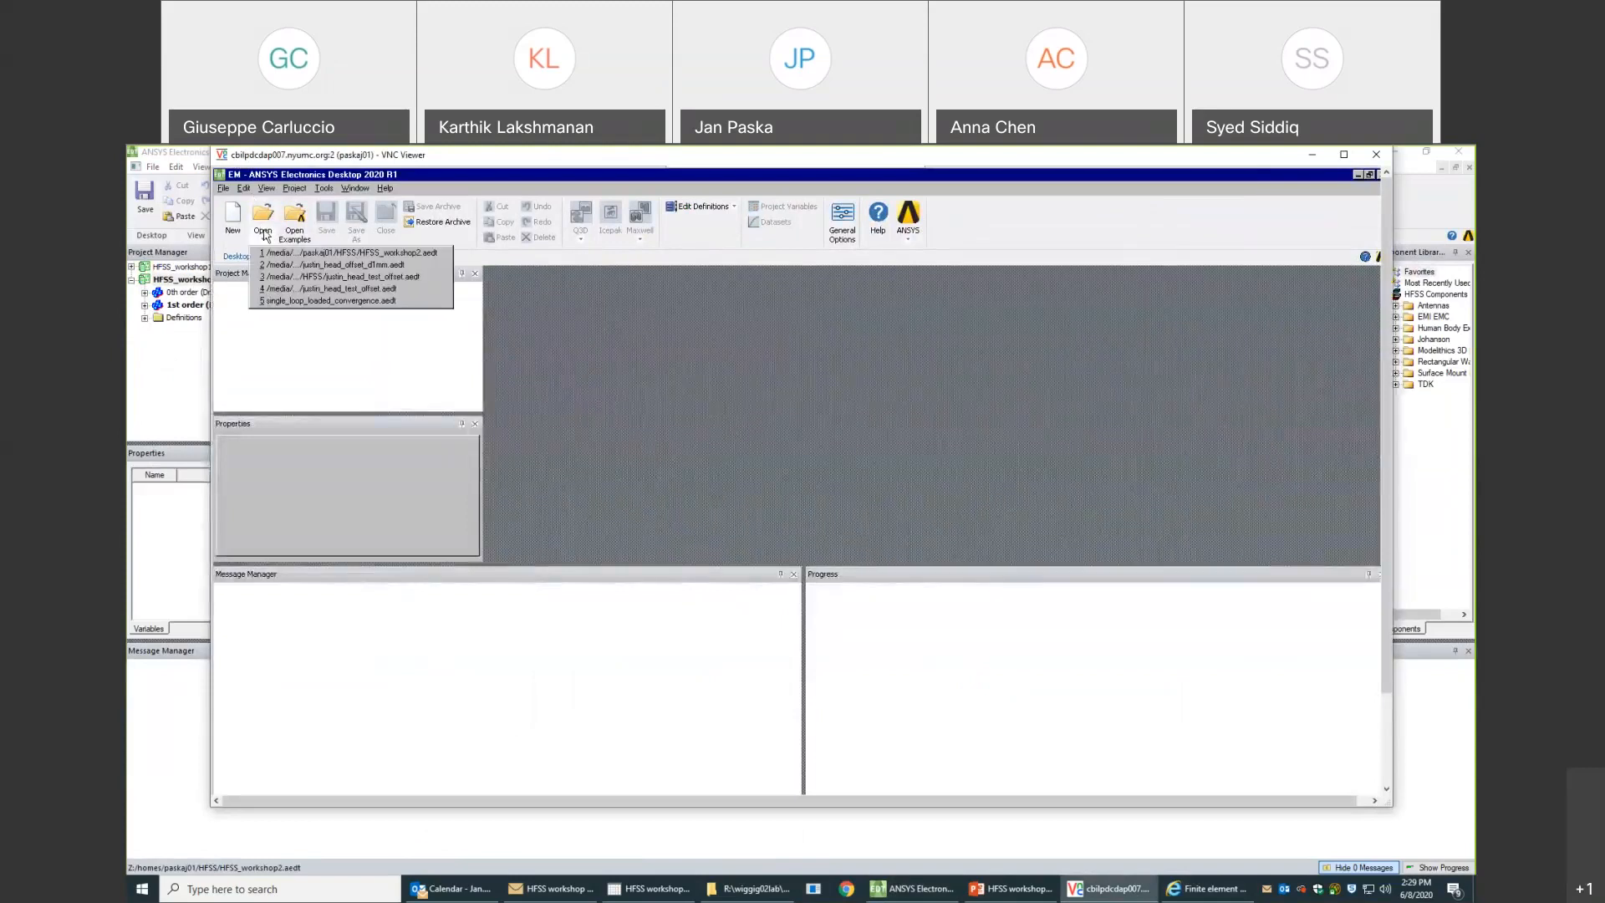
pyautogui.click(262, 218)
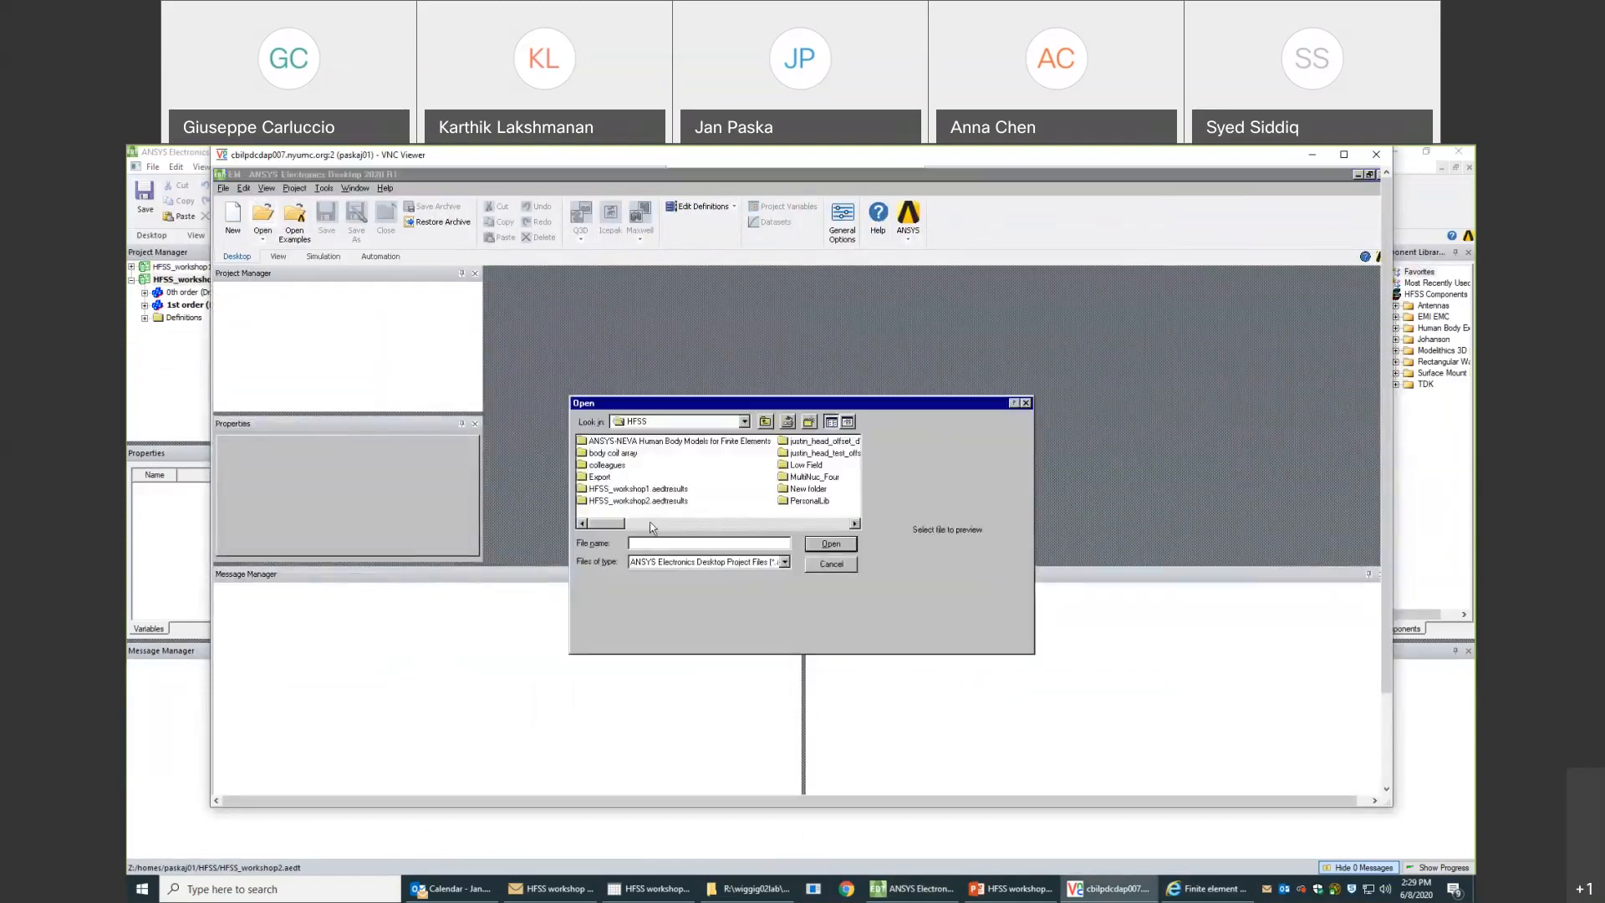
pyautogui.moveTo(619, 525); pyautogui.dragTo(790, 527)
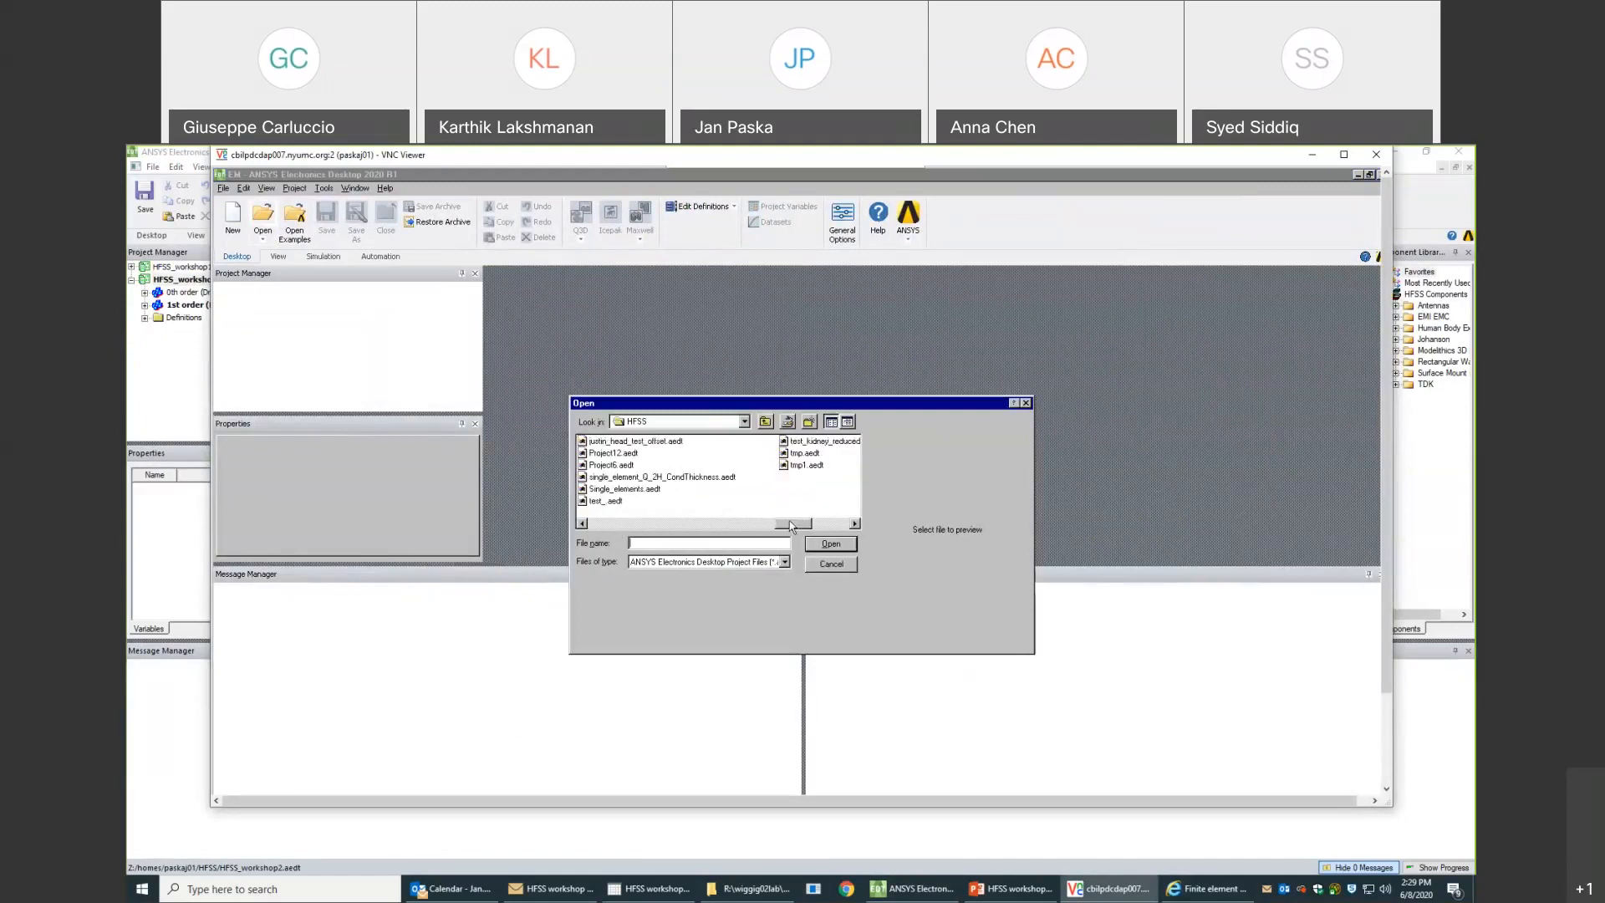
pyautogui.click(631, 454)
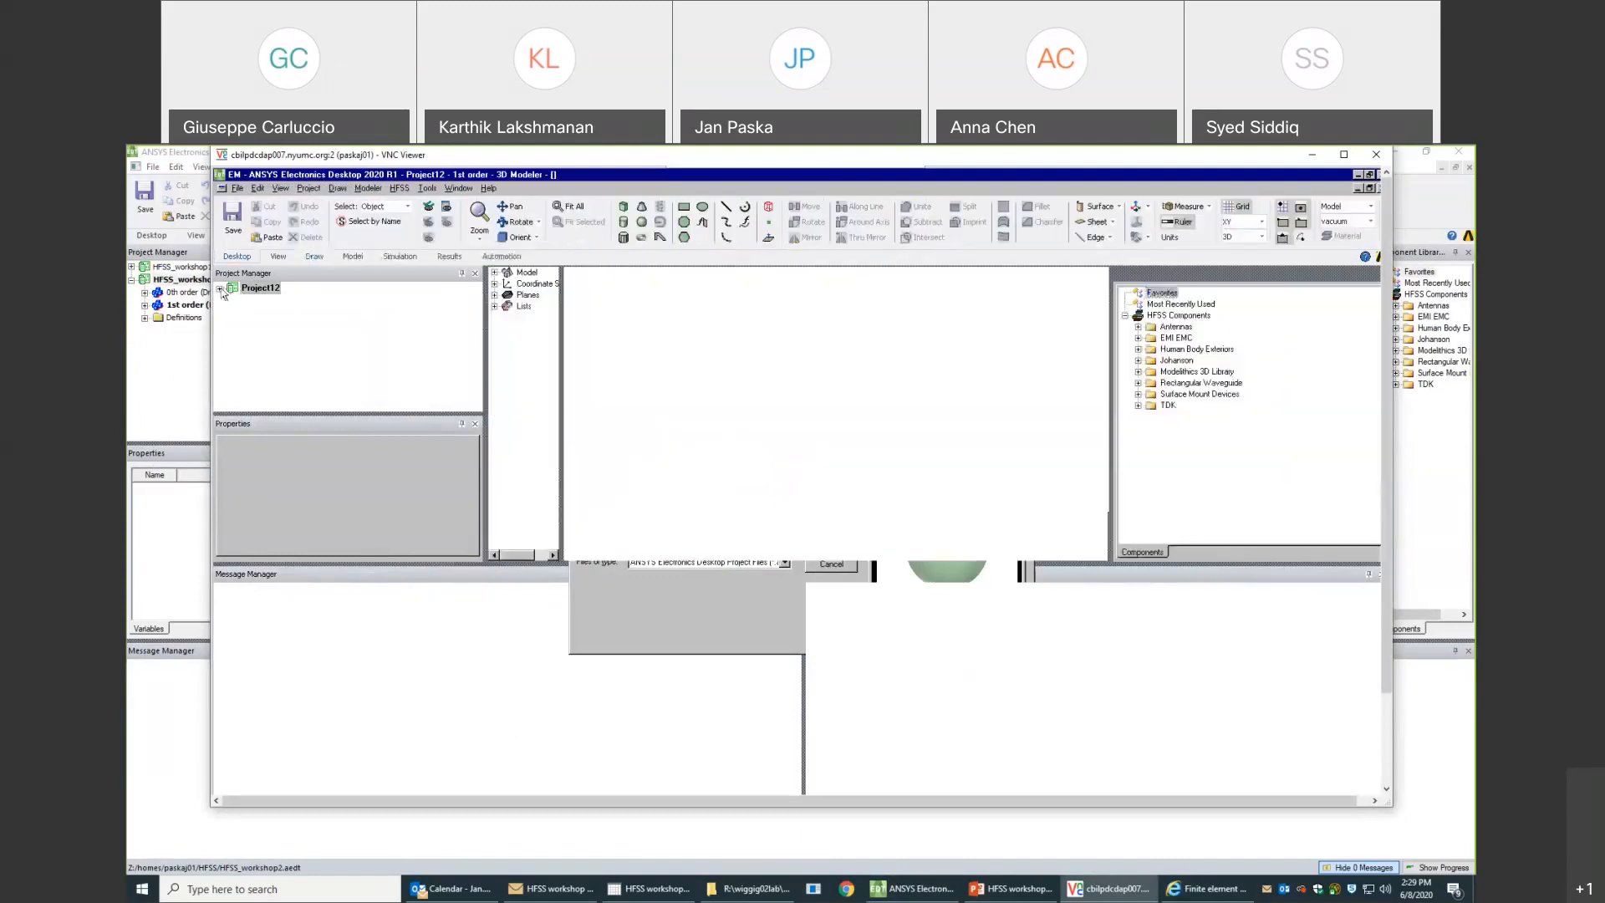
# - Analyze all setups of Project12's 1st order design on the remote machine and return to the local Electronics Desktop
pyautogui.click(220, 288)
pyautogui.rightClick(253, 303)
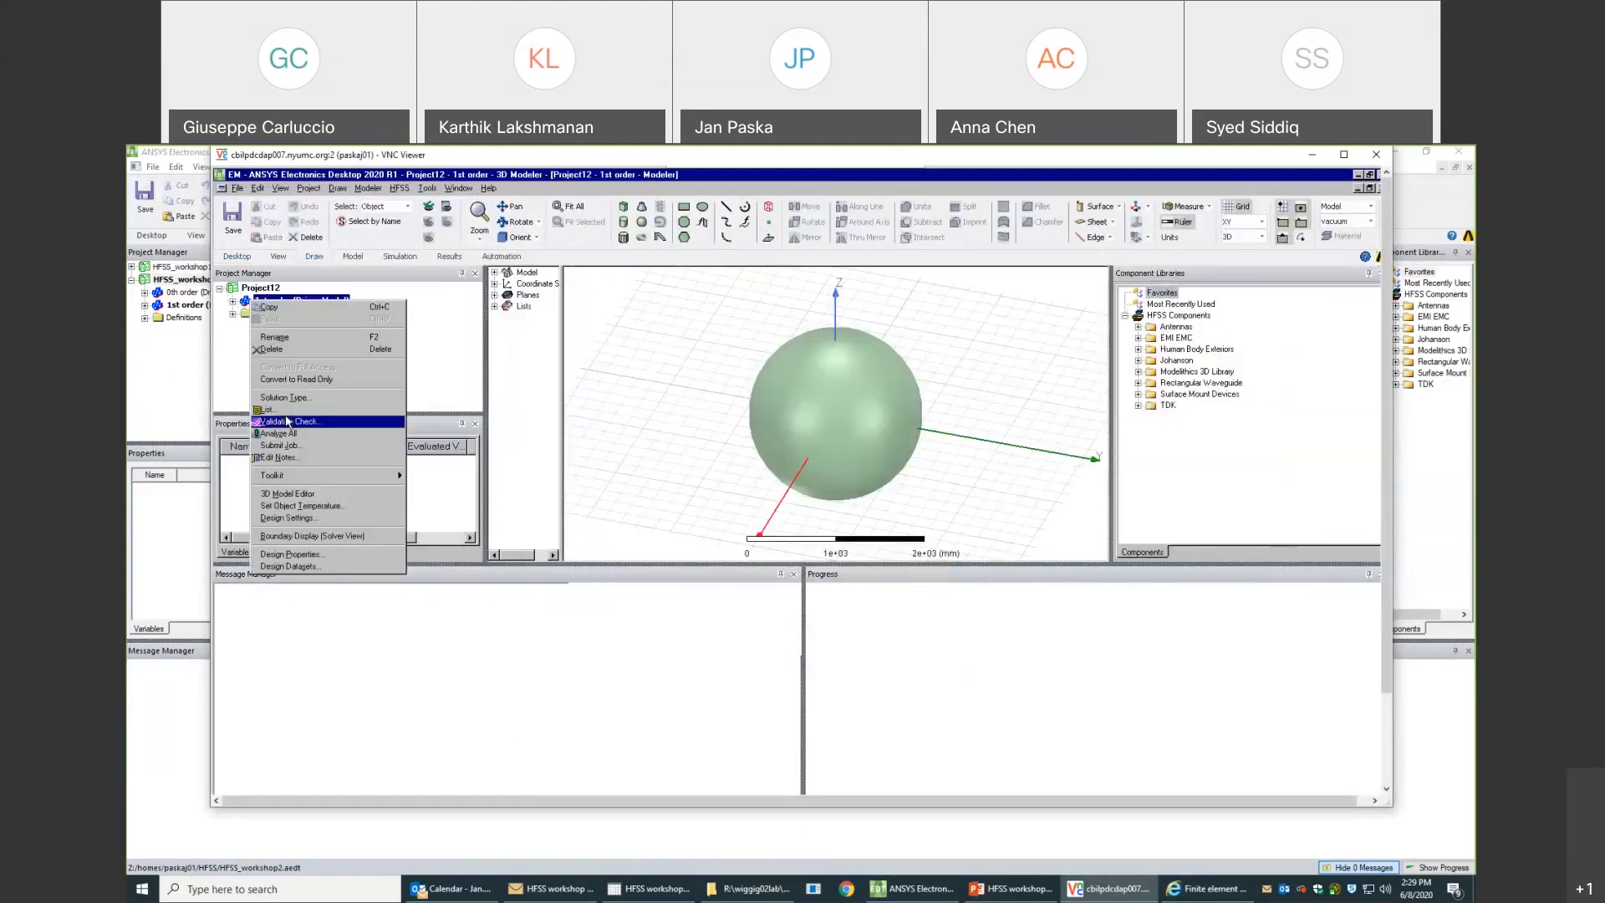
pyautogui.click(289, 434)
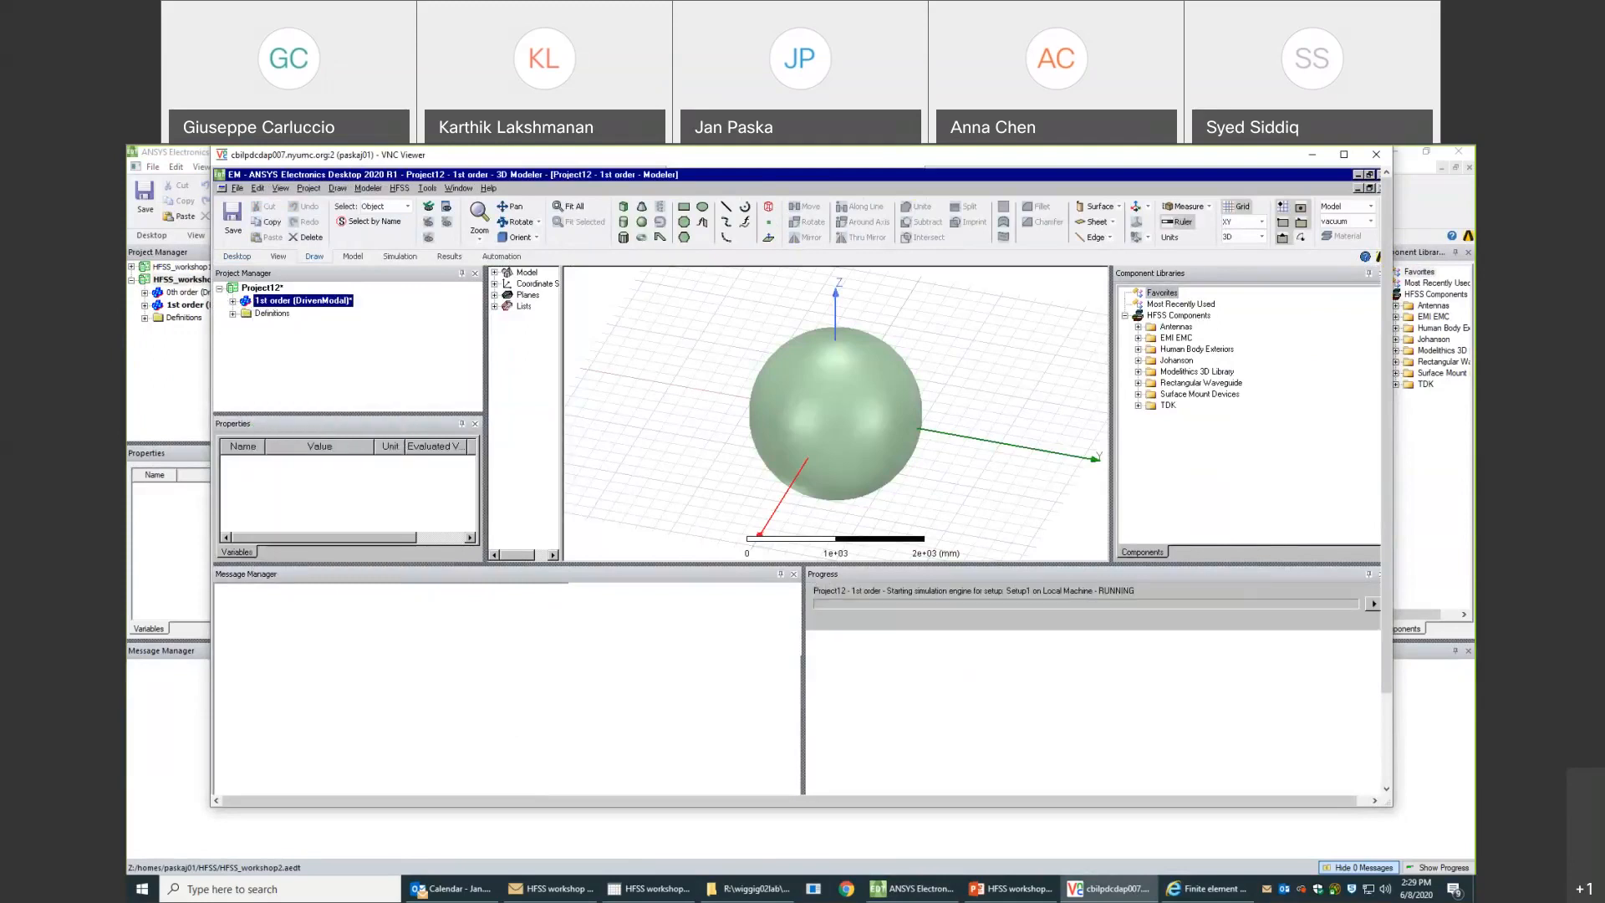
pyautogui.click(1312, 154)
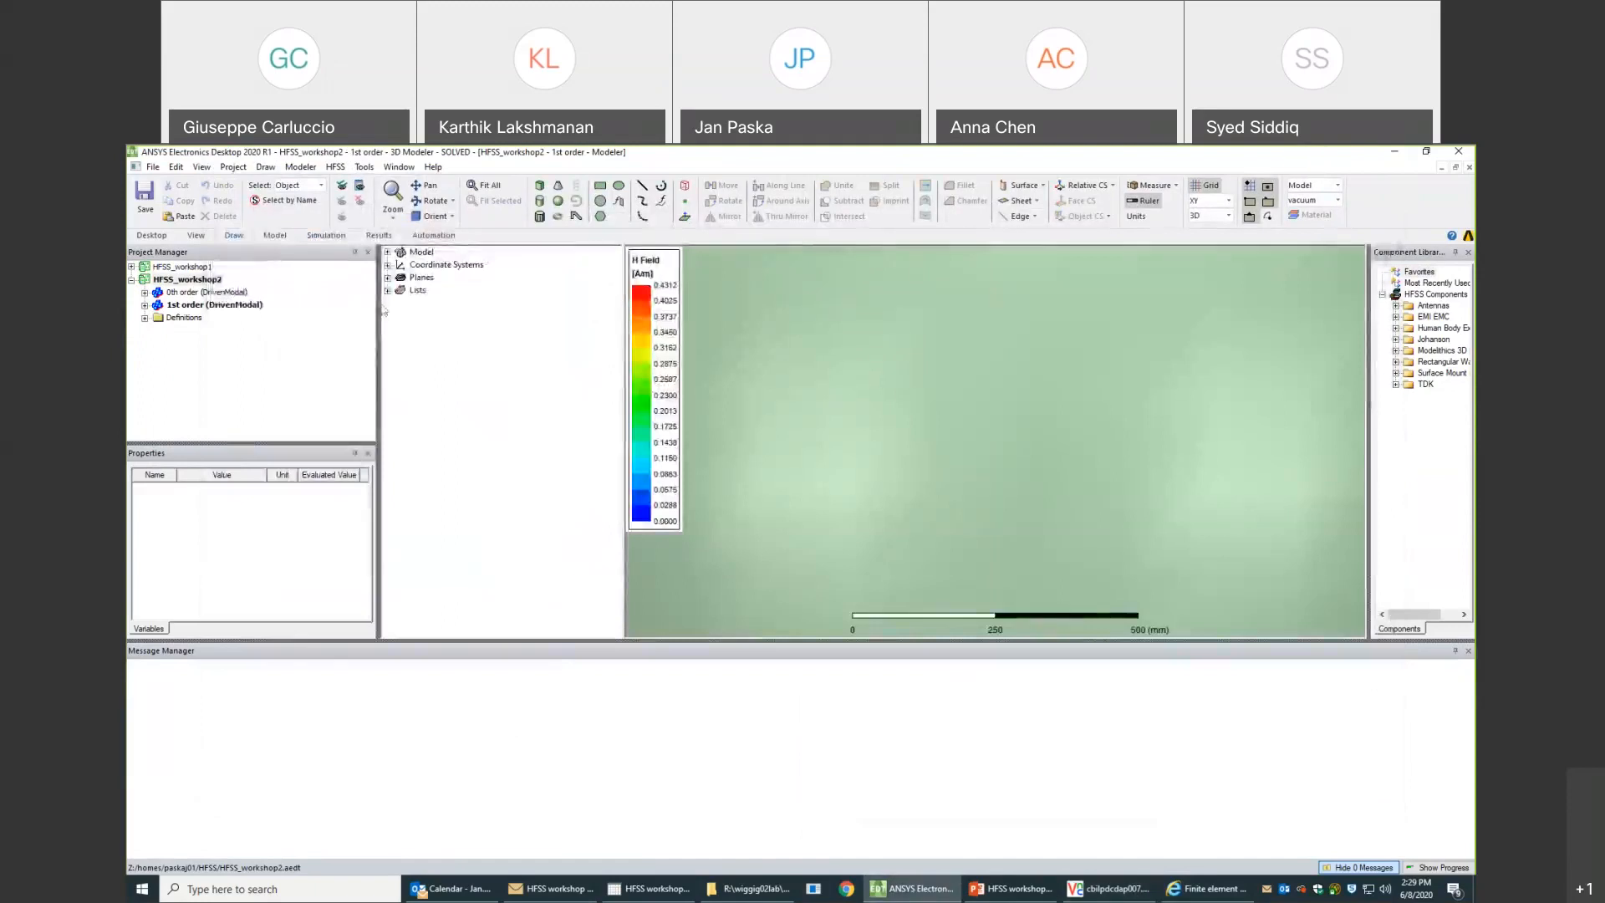
# - Create a Smith chart of S(1,1) in the 0th order design using the Setup1 : AdaptivePass solution
pyautogui.click(145, 292)
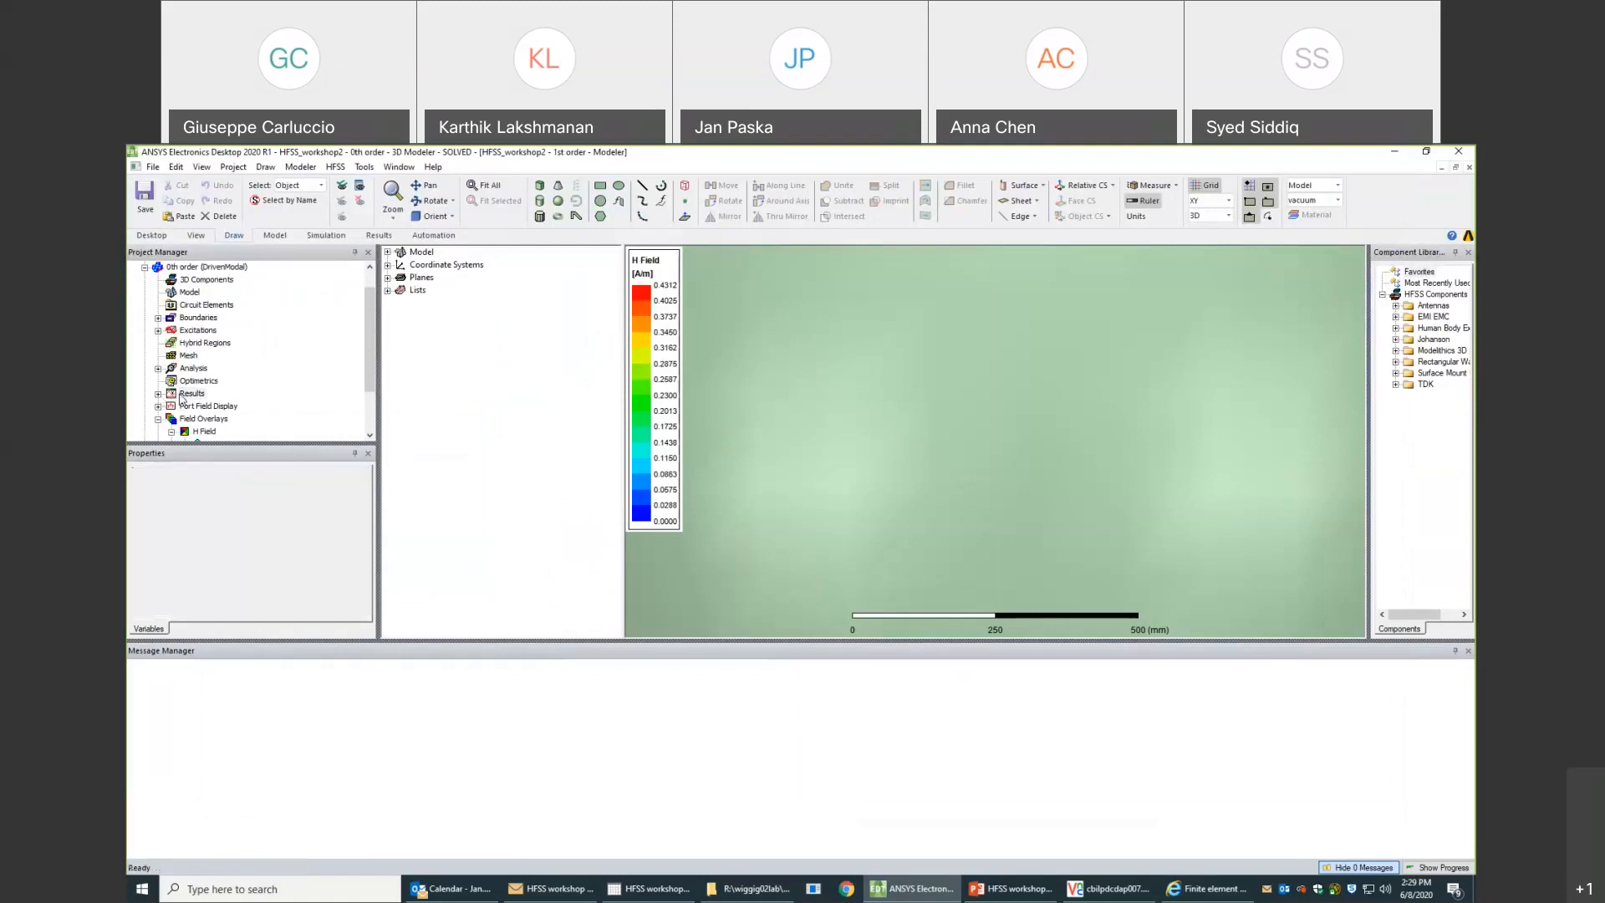
pyautogui.rightClick(181, 396)
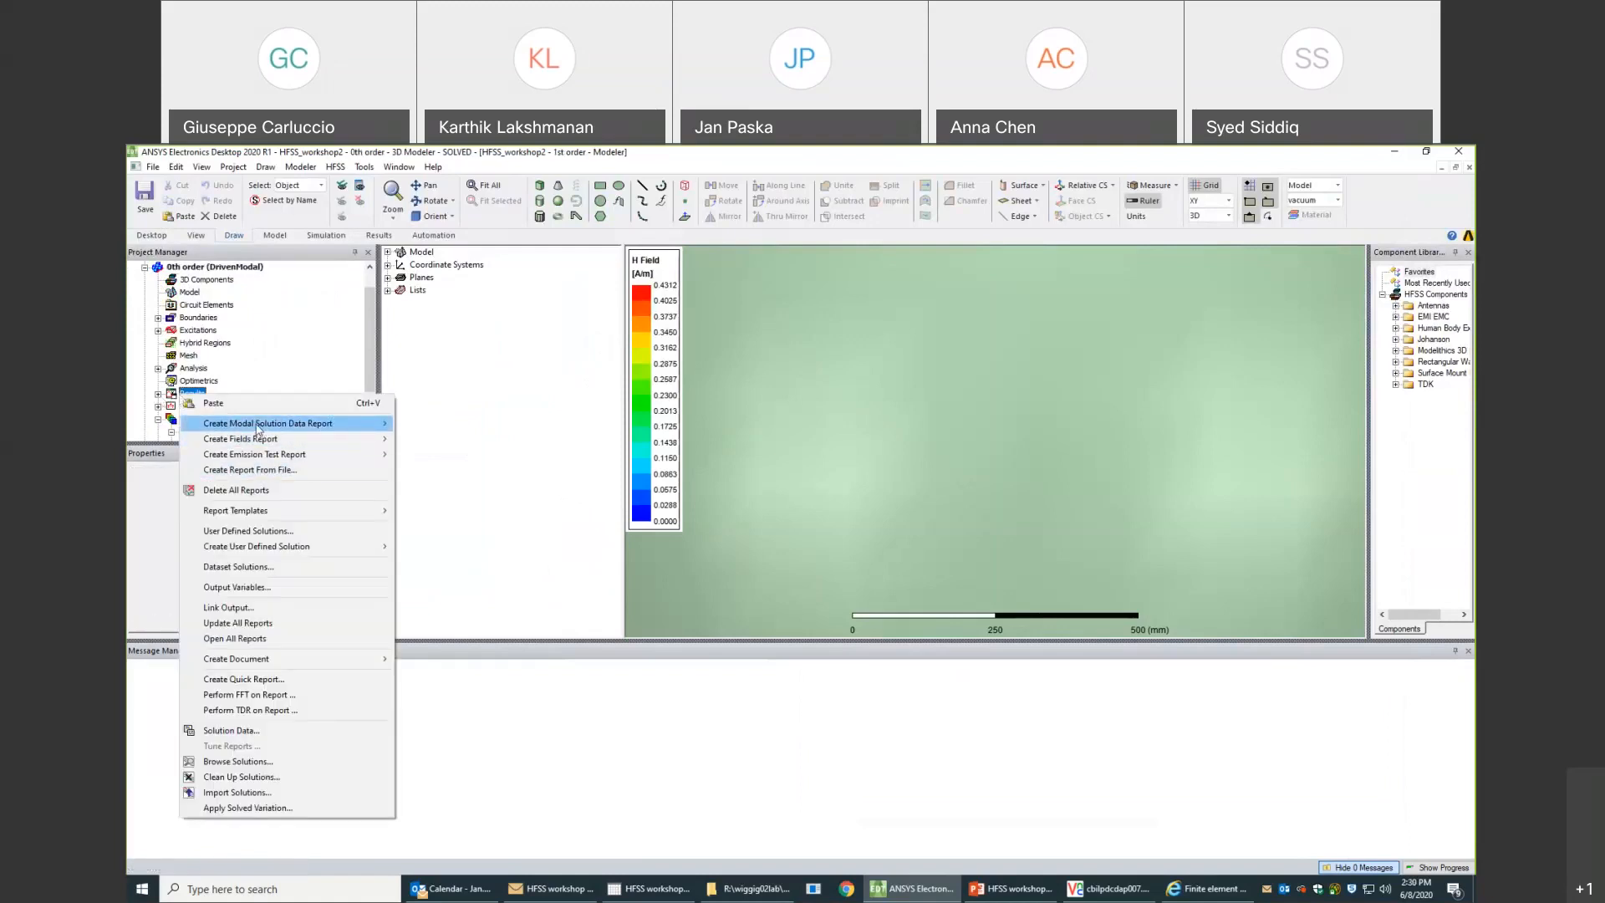
pyautogui.click(221, 268)
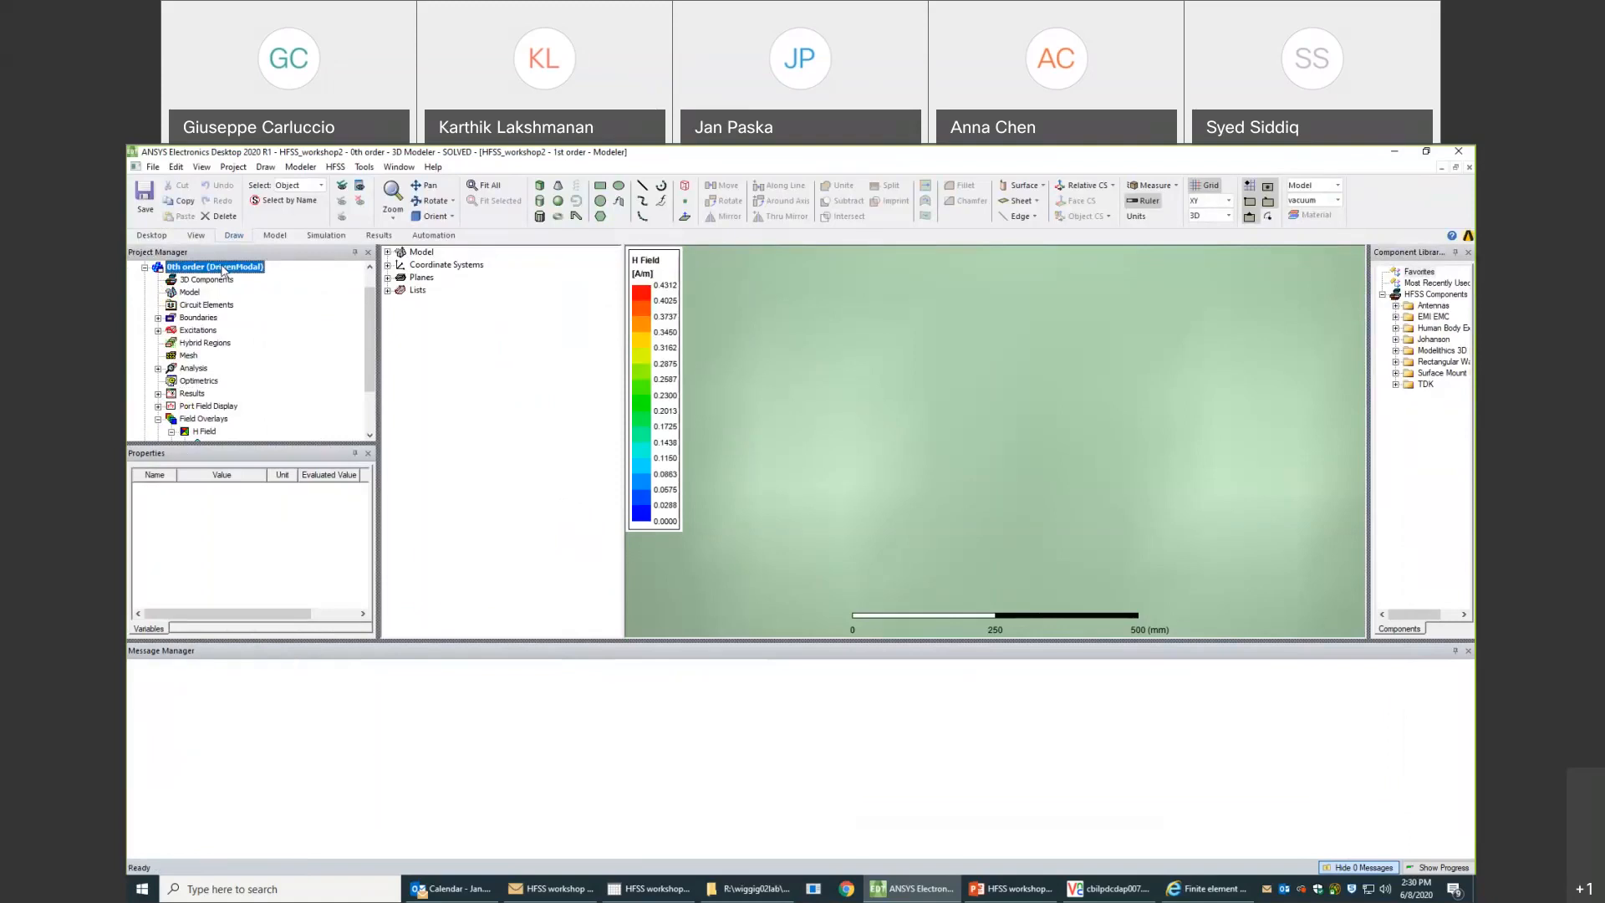
pyautogui.rightClick(191, 396)
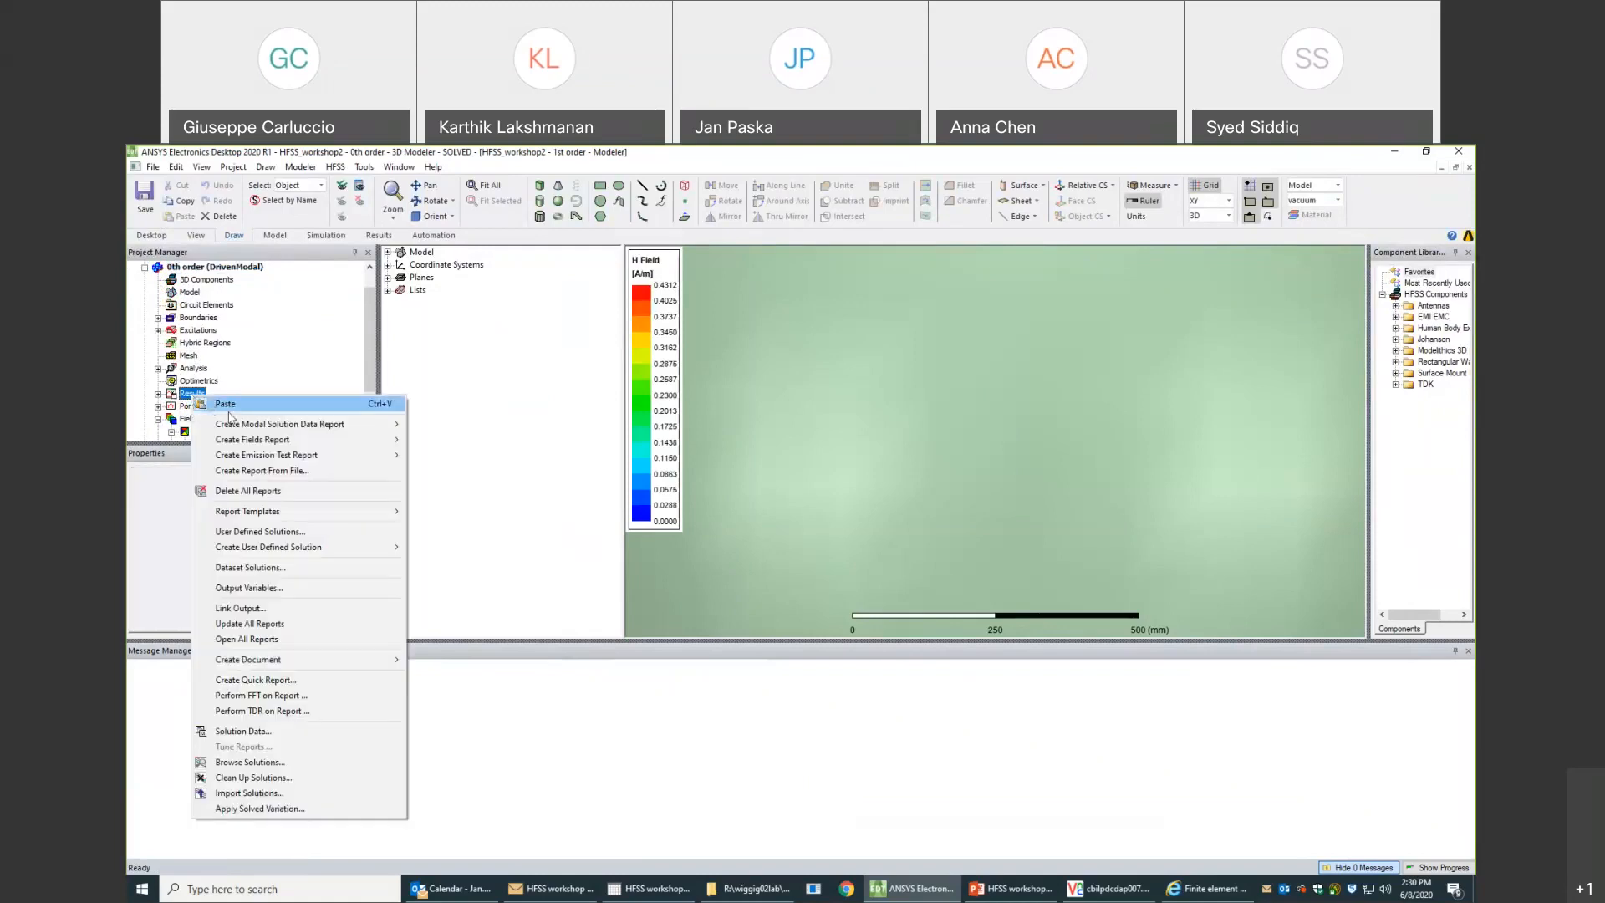
pyautogui.moveTo(240, 429)
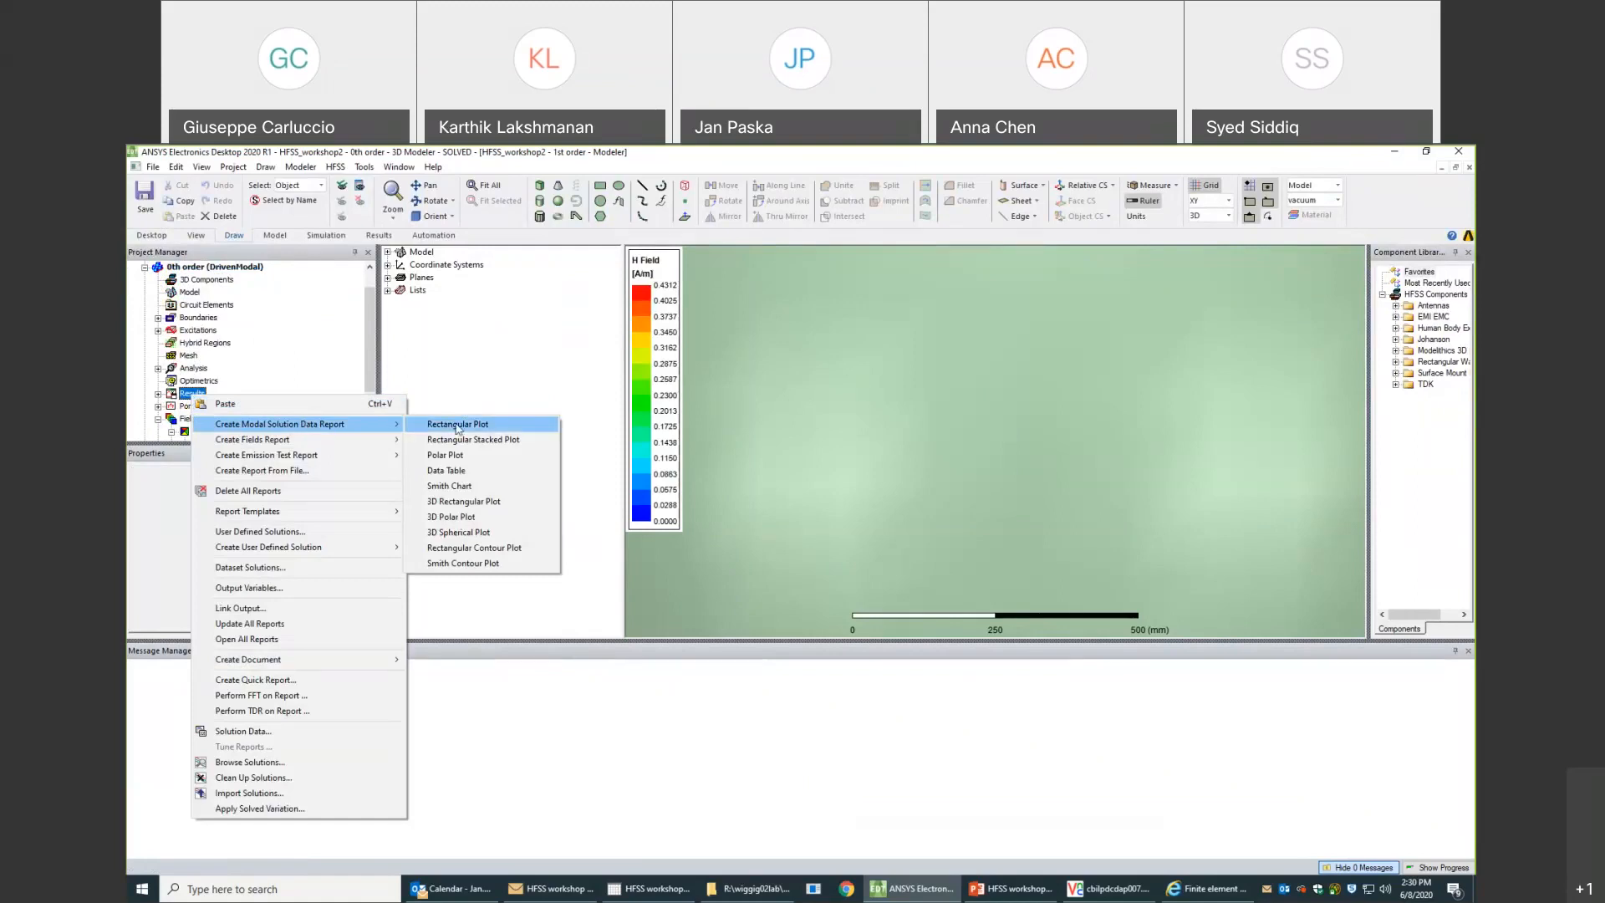
pyautogui.click(465, 487)
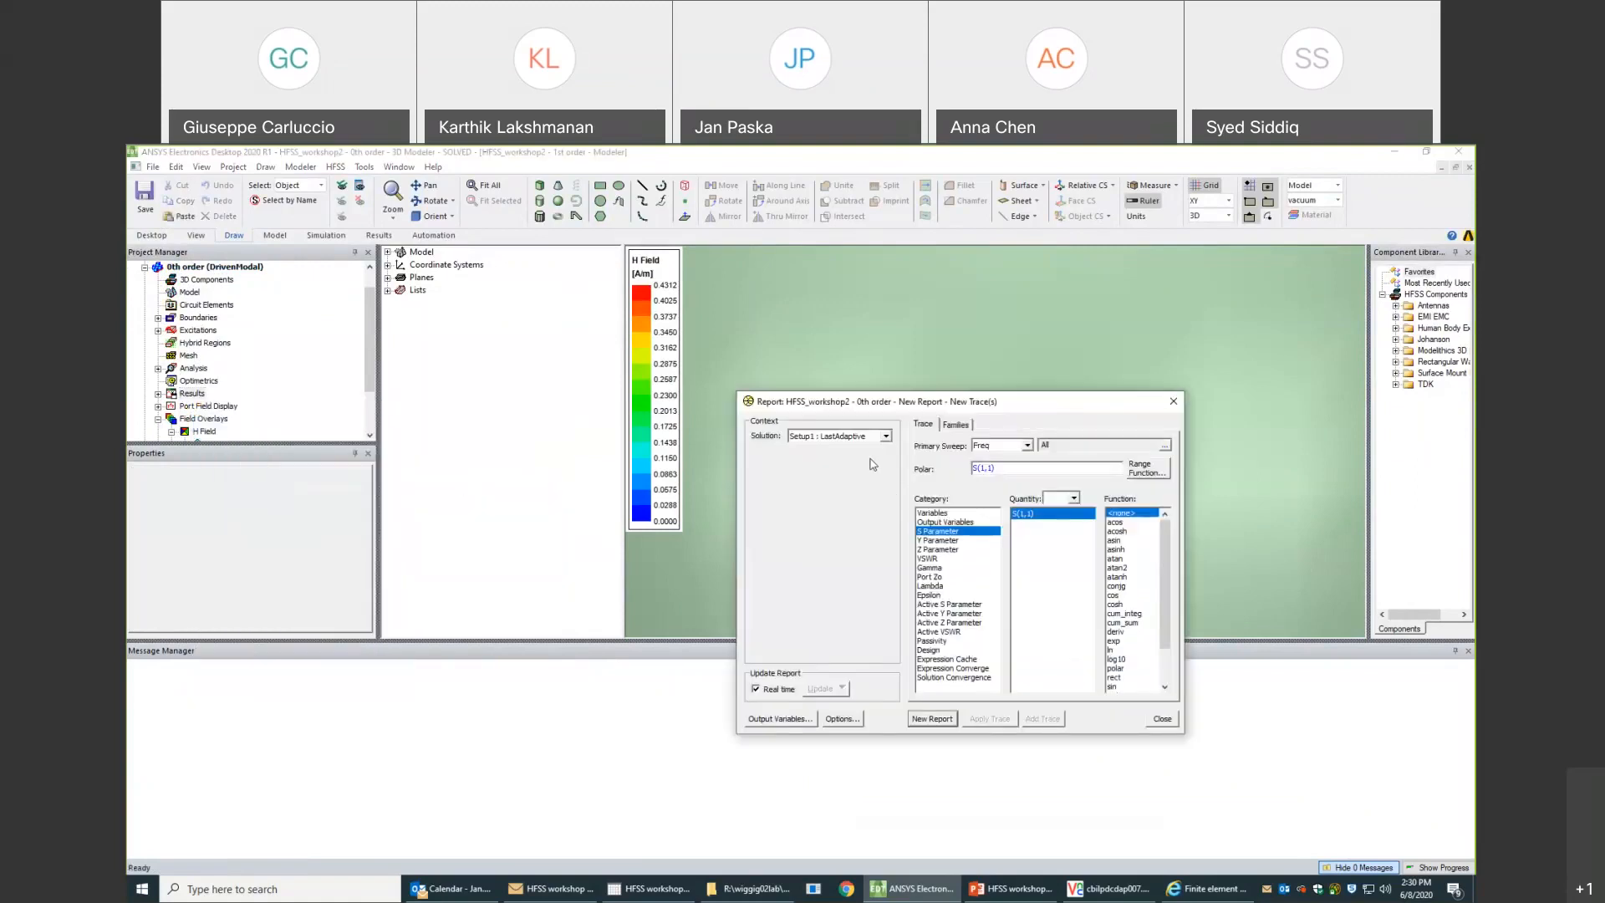
pyautogui.click(885, 436)
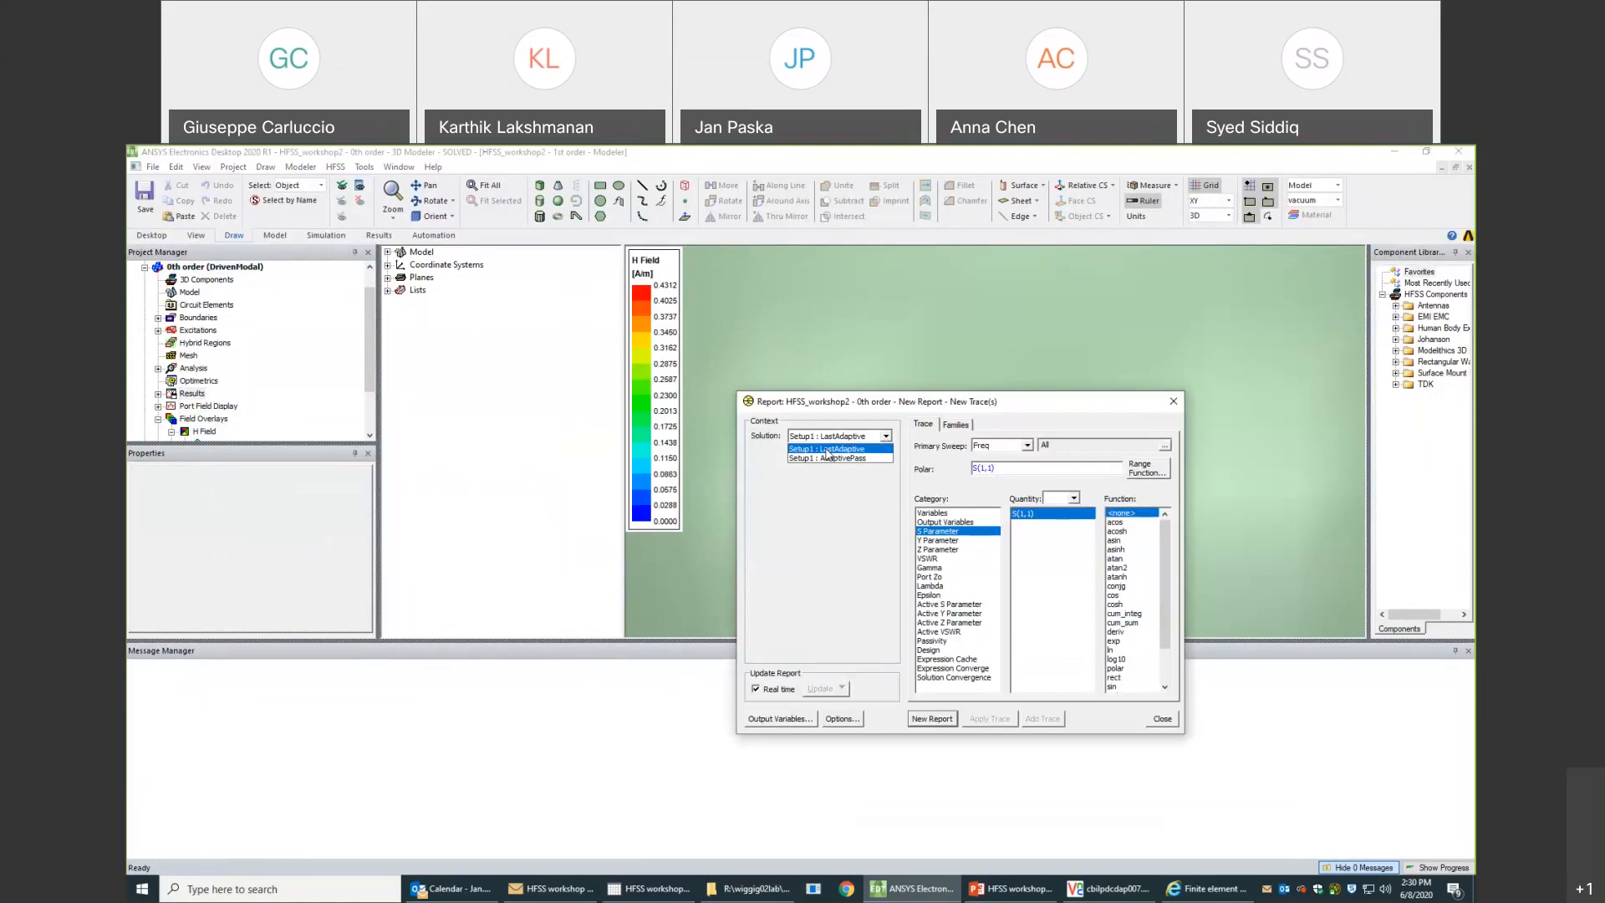
pyautogui.click(767, 450)
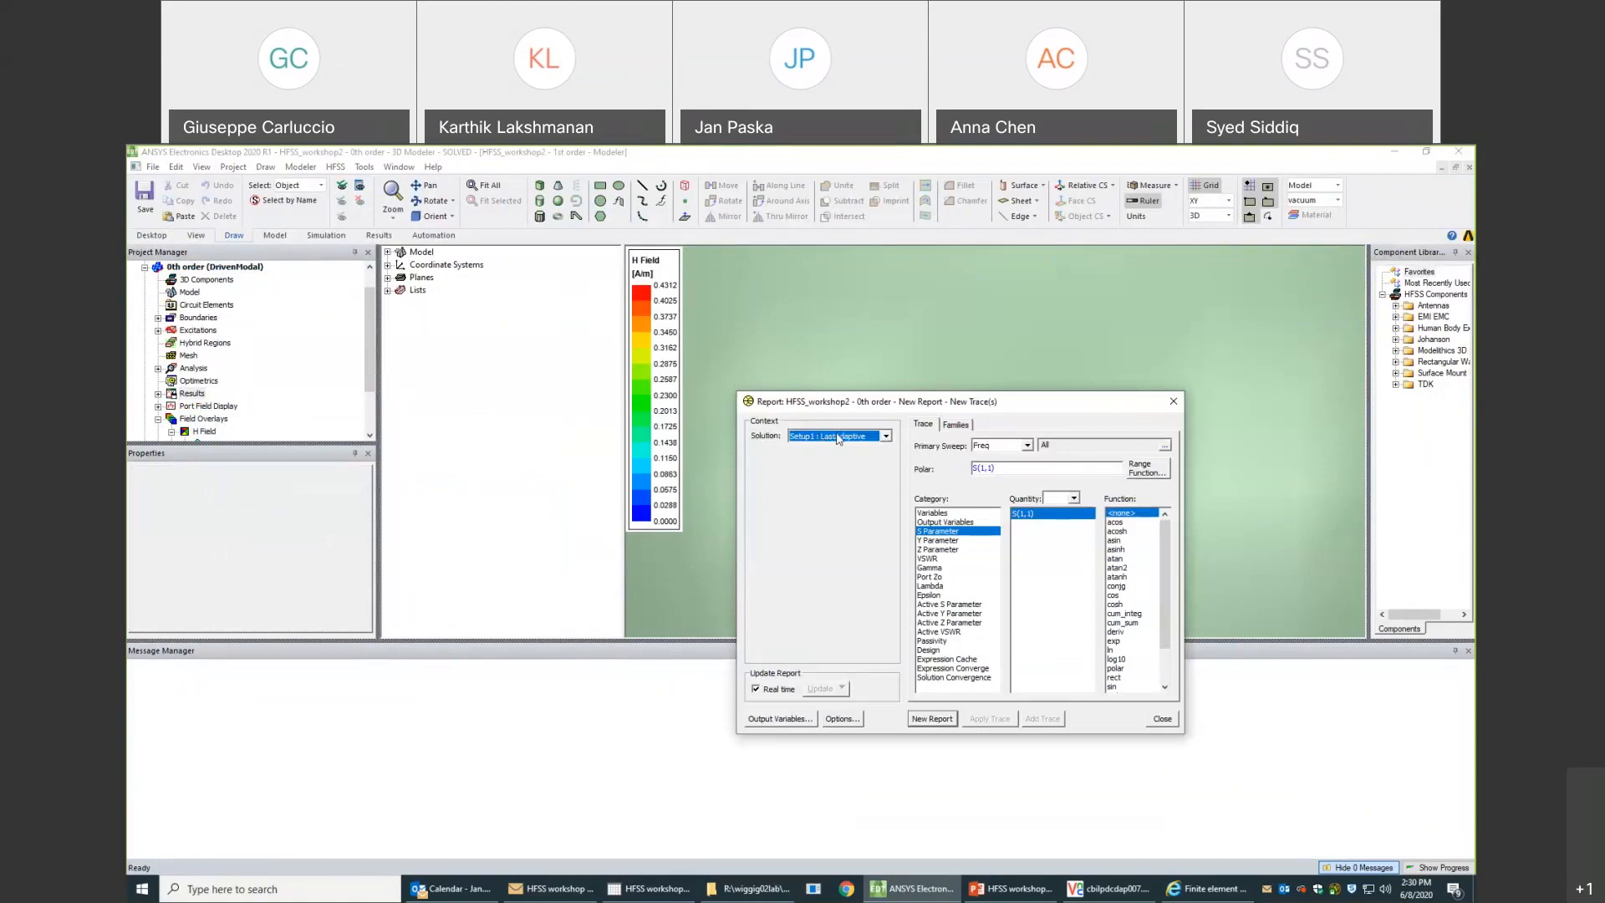
pyautogui.click(882, 437)
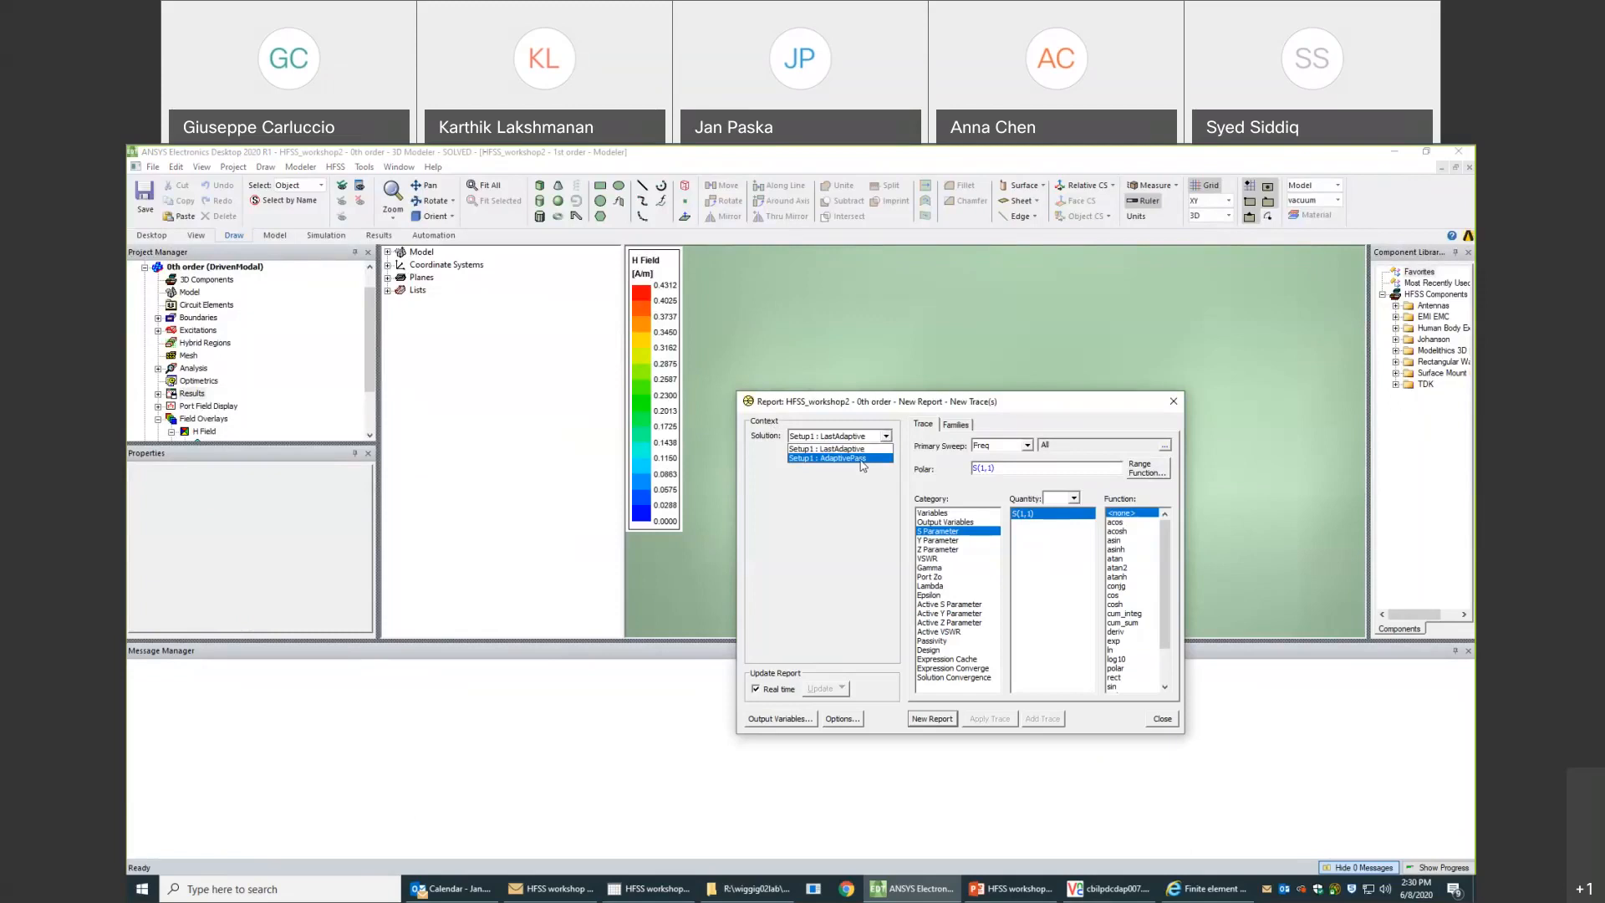
pyautogui.click(862, 459)
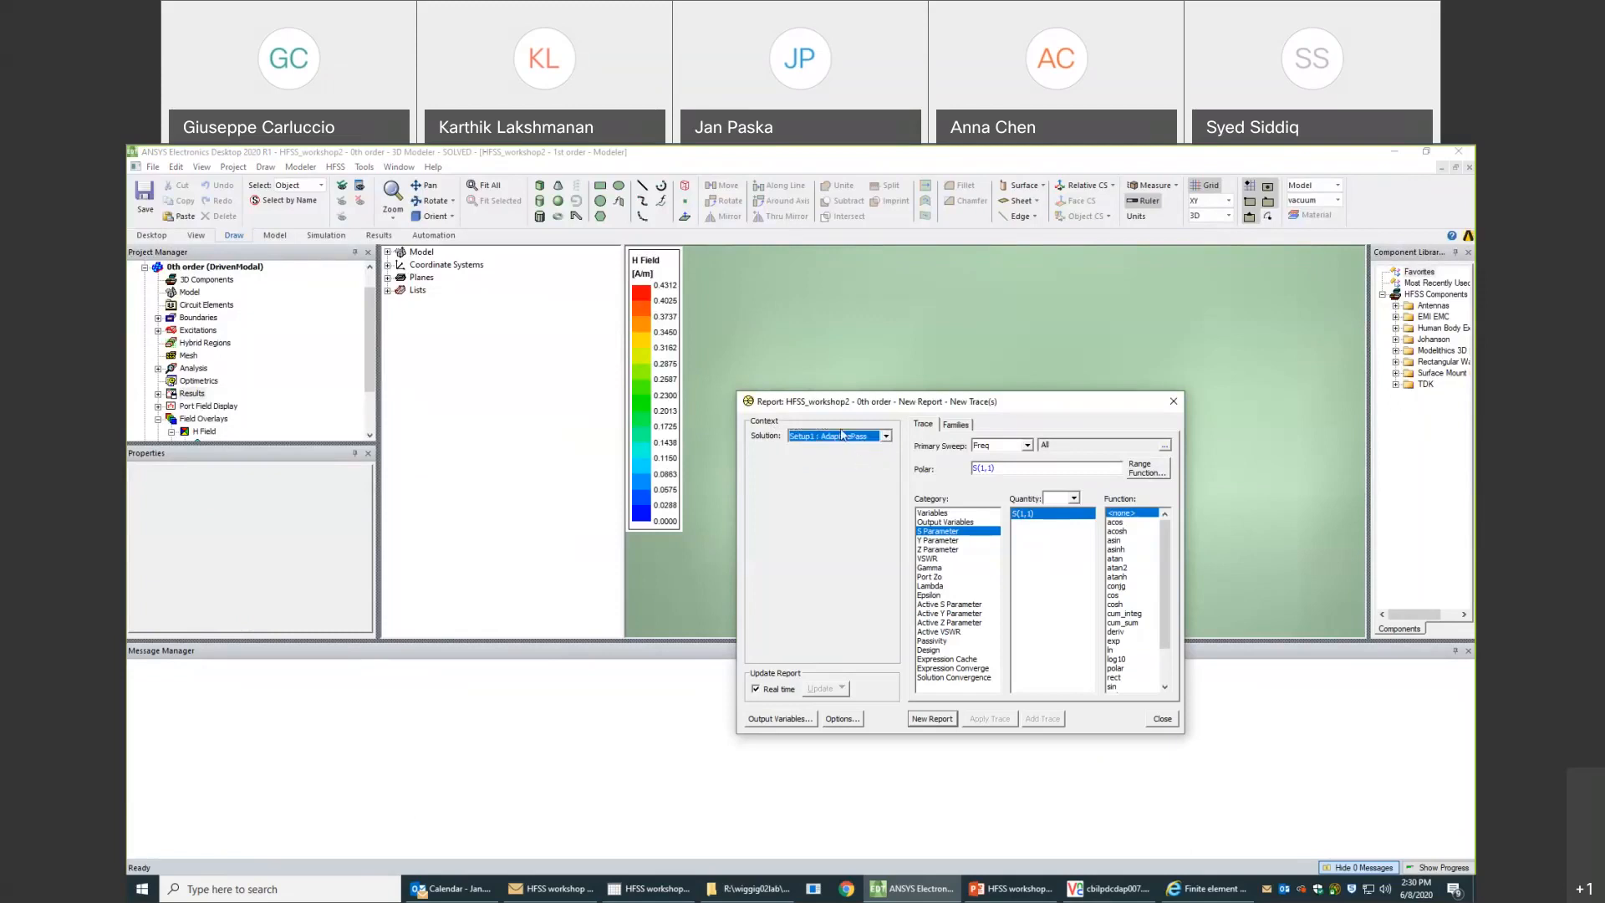
pyautogui.click(950, 721)
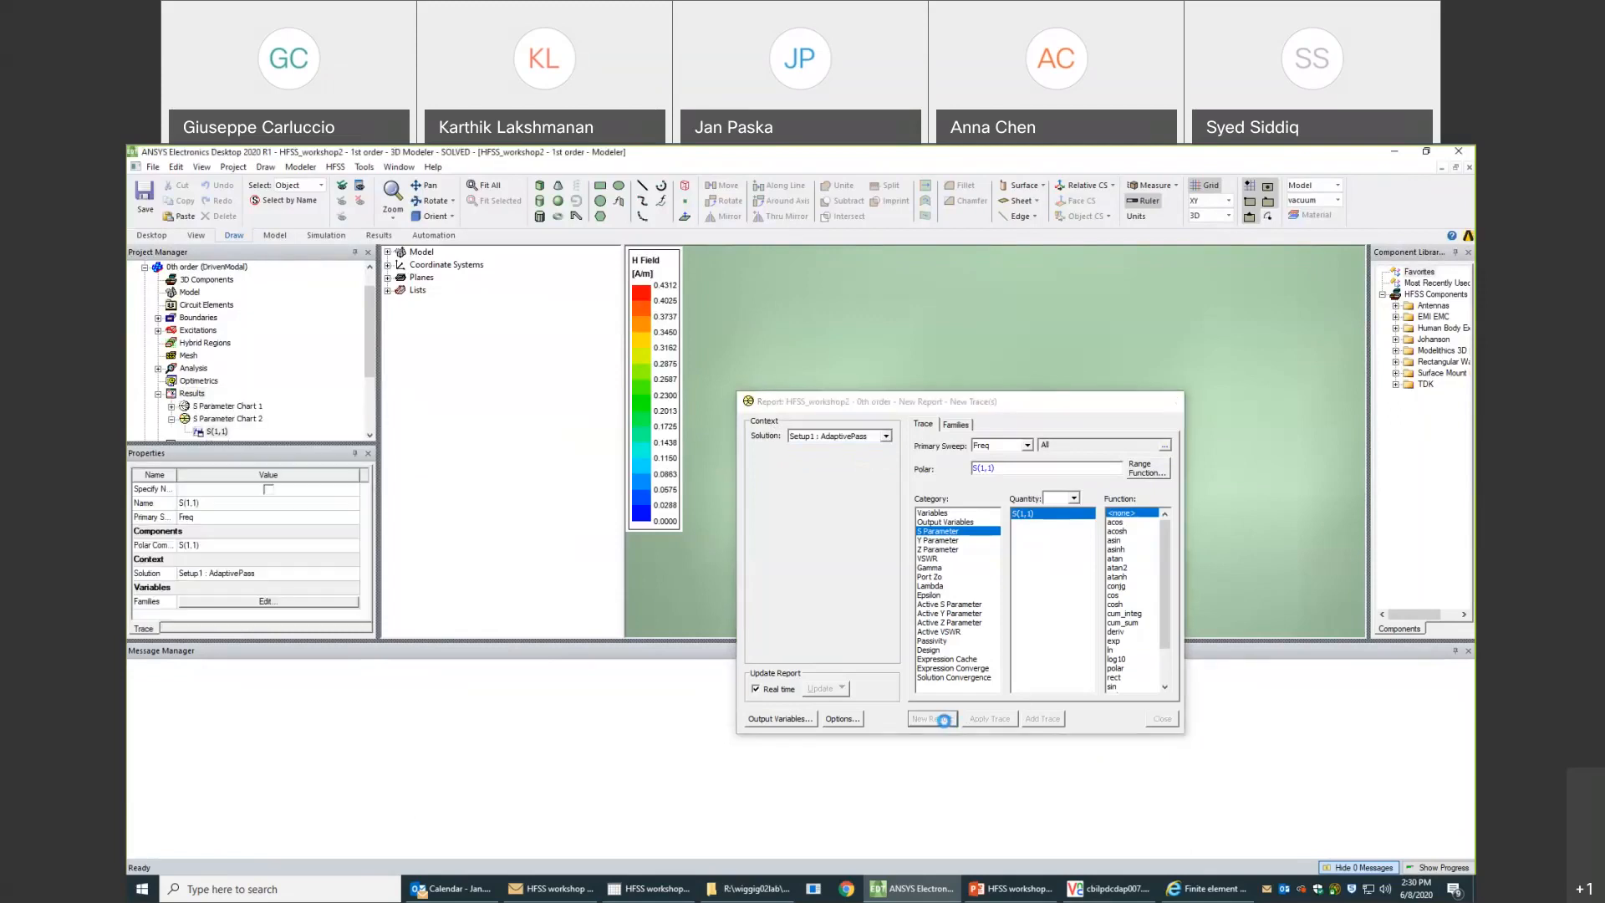
pyautogui.click(1173, 401)
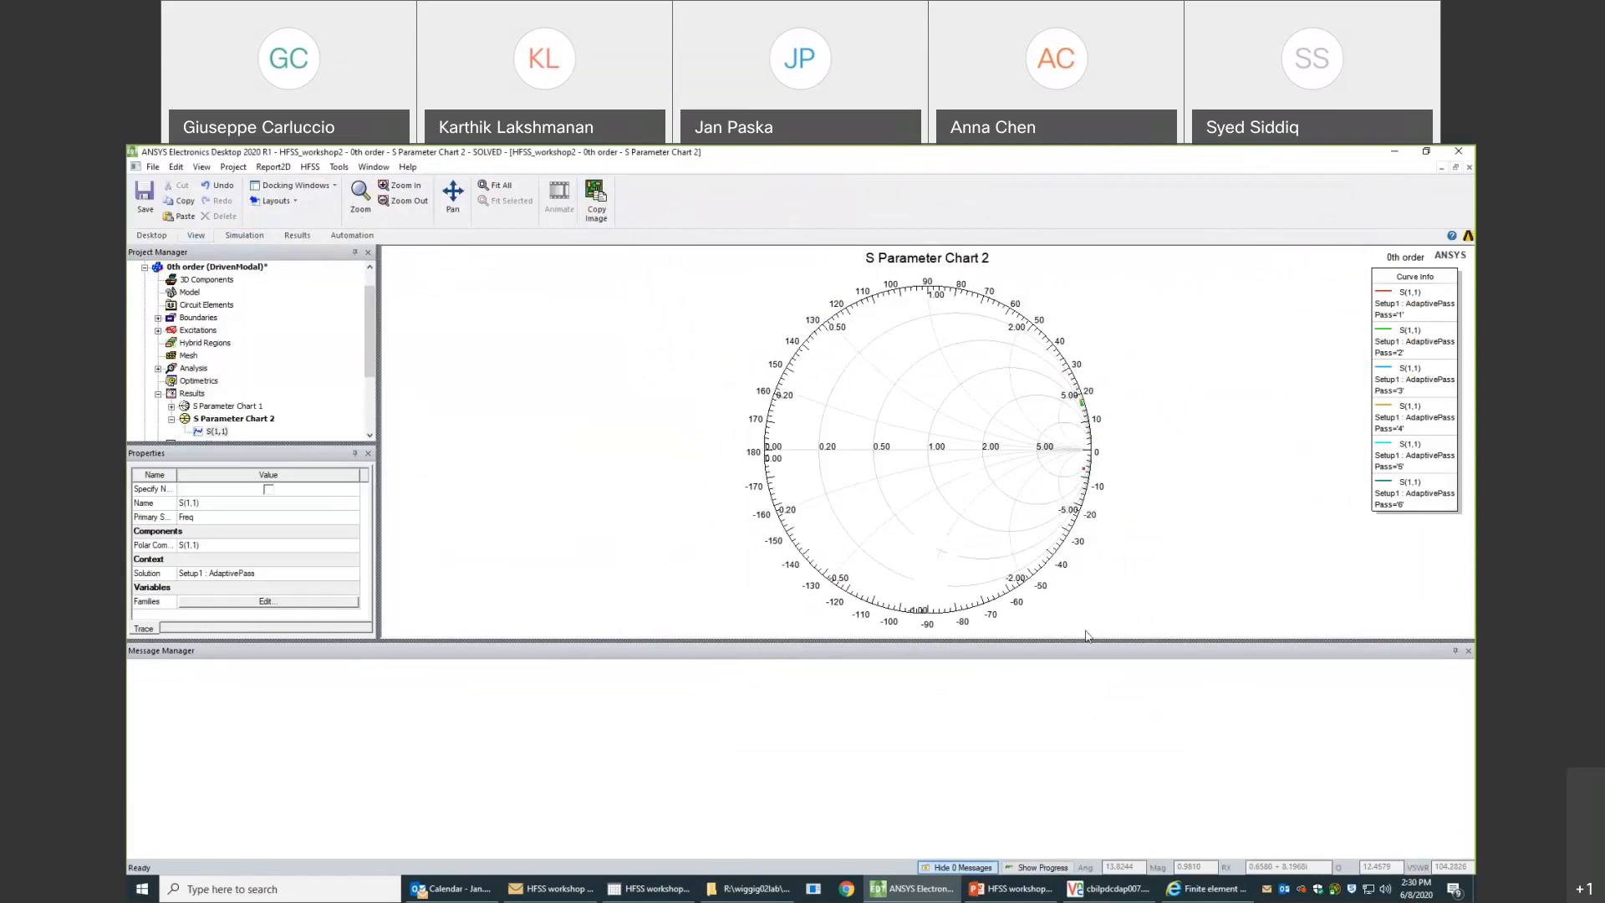
# - Enlarge the Smith chart area and examine the S(1,1) points of the individual adaptive passes near the chart's outer edge
pyautogui.moveTo(1098, 750); pyautogui.dragTo(1098, 752)
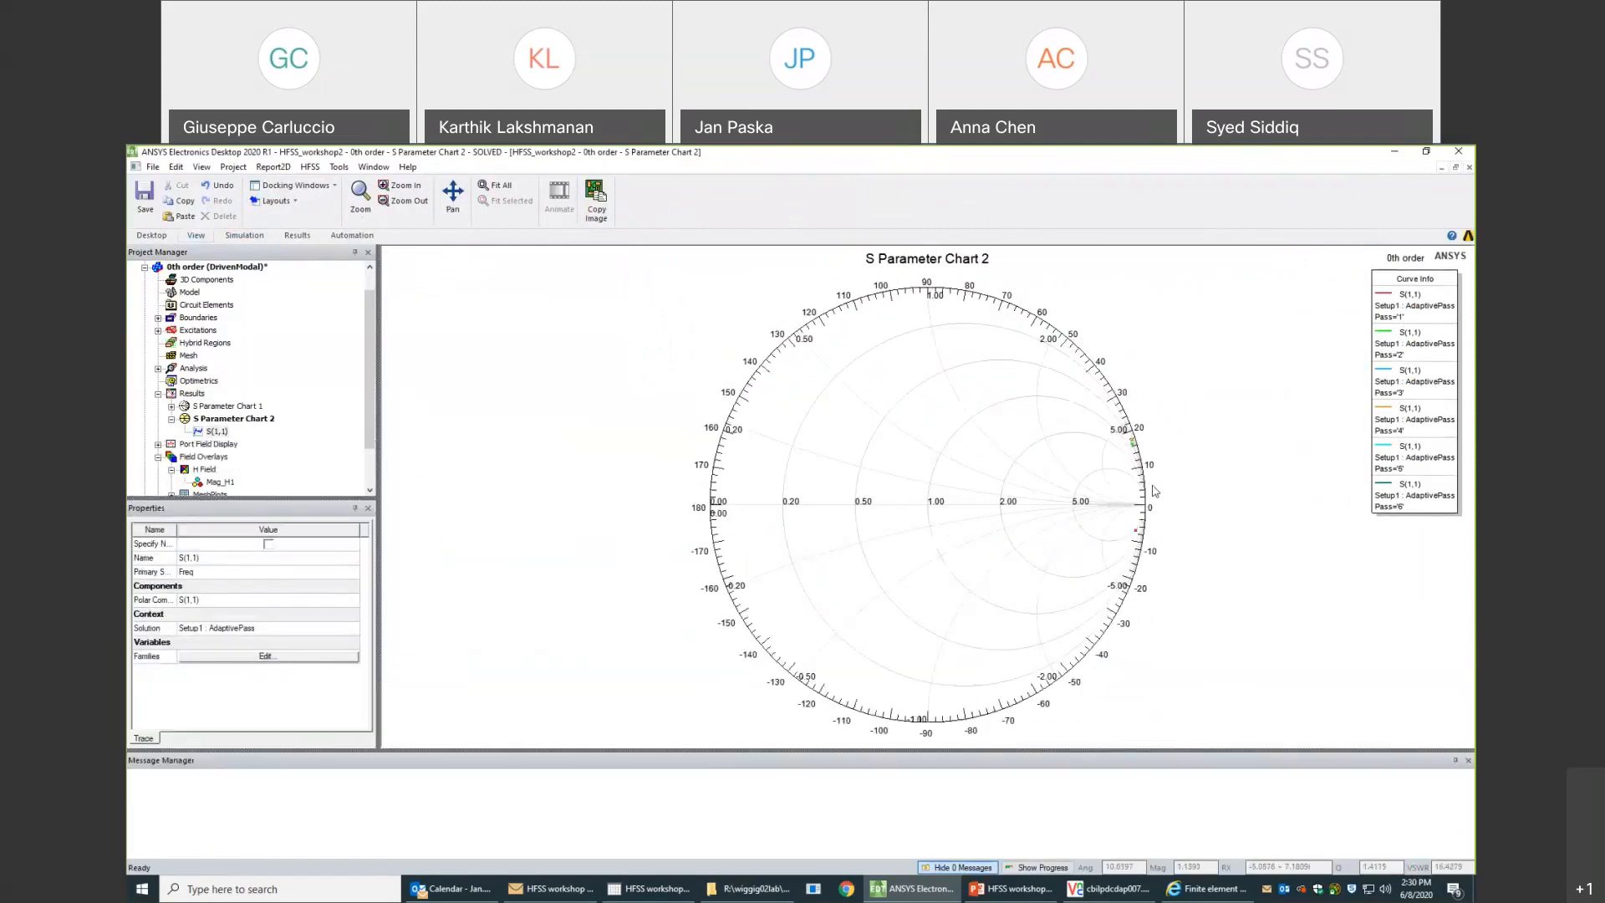
pyautogui.scroll(2, 1142, 480)
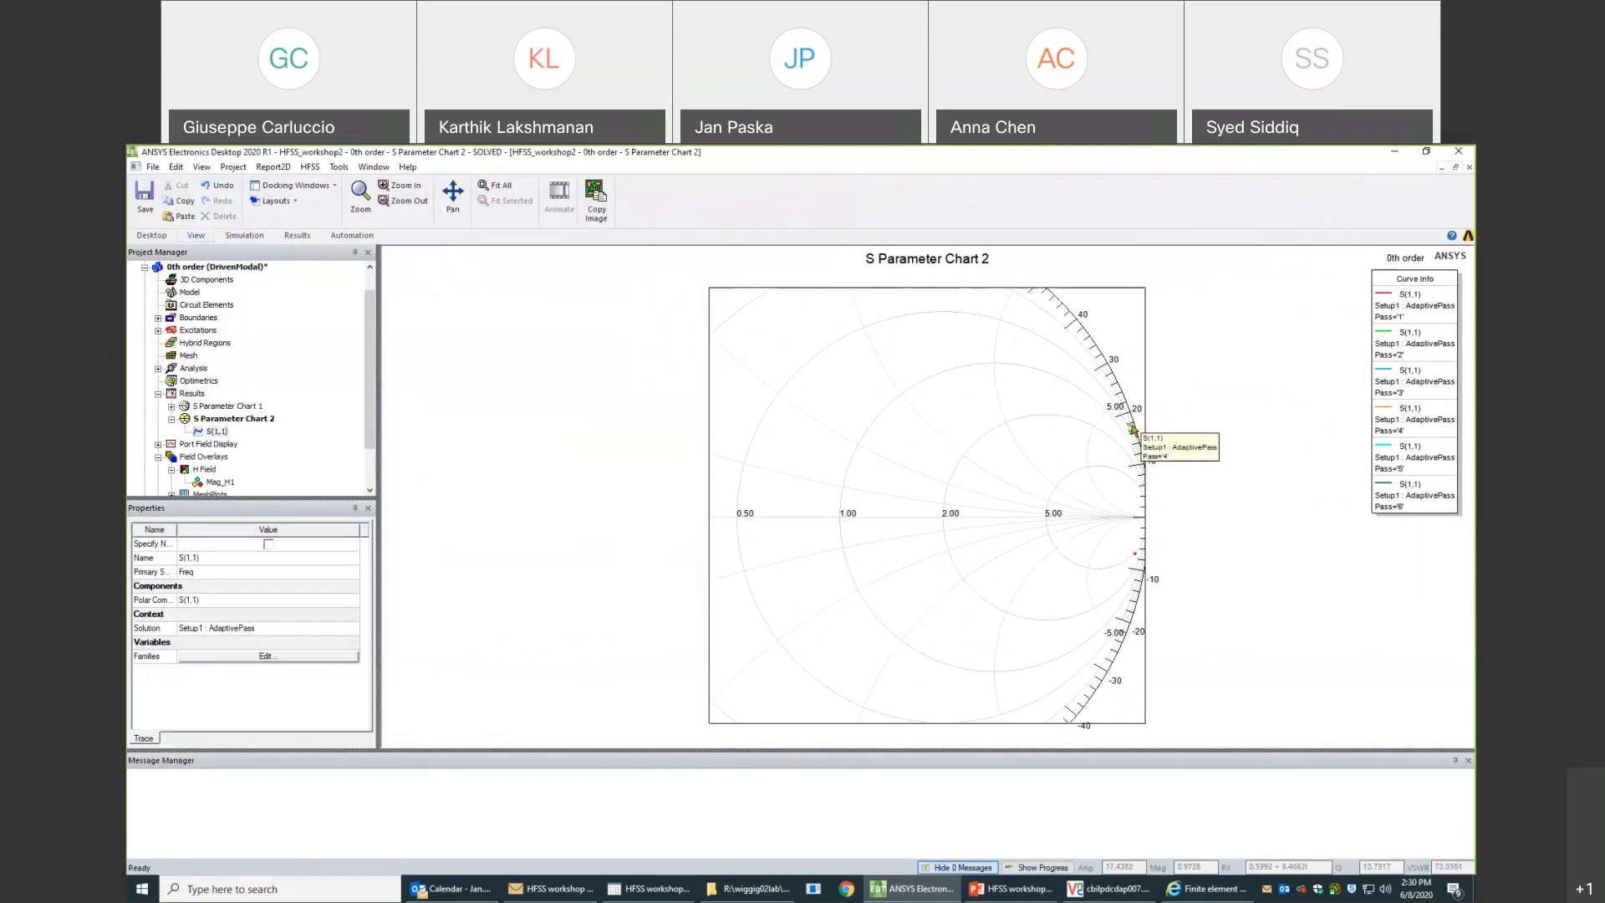
pyautogui.moveTo(1137, 556)
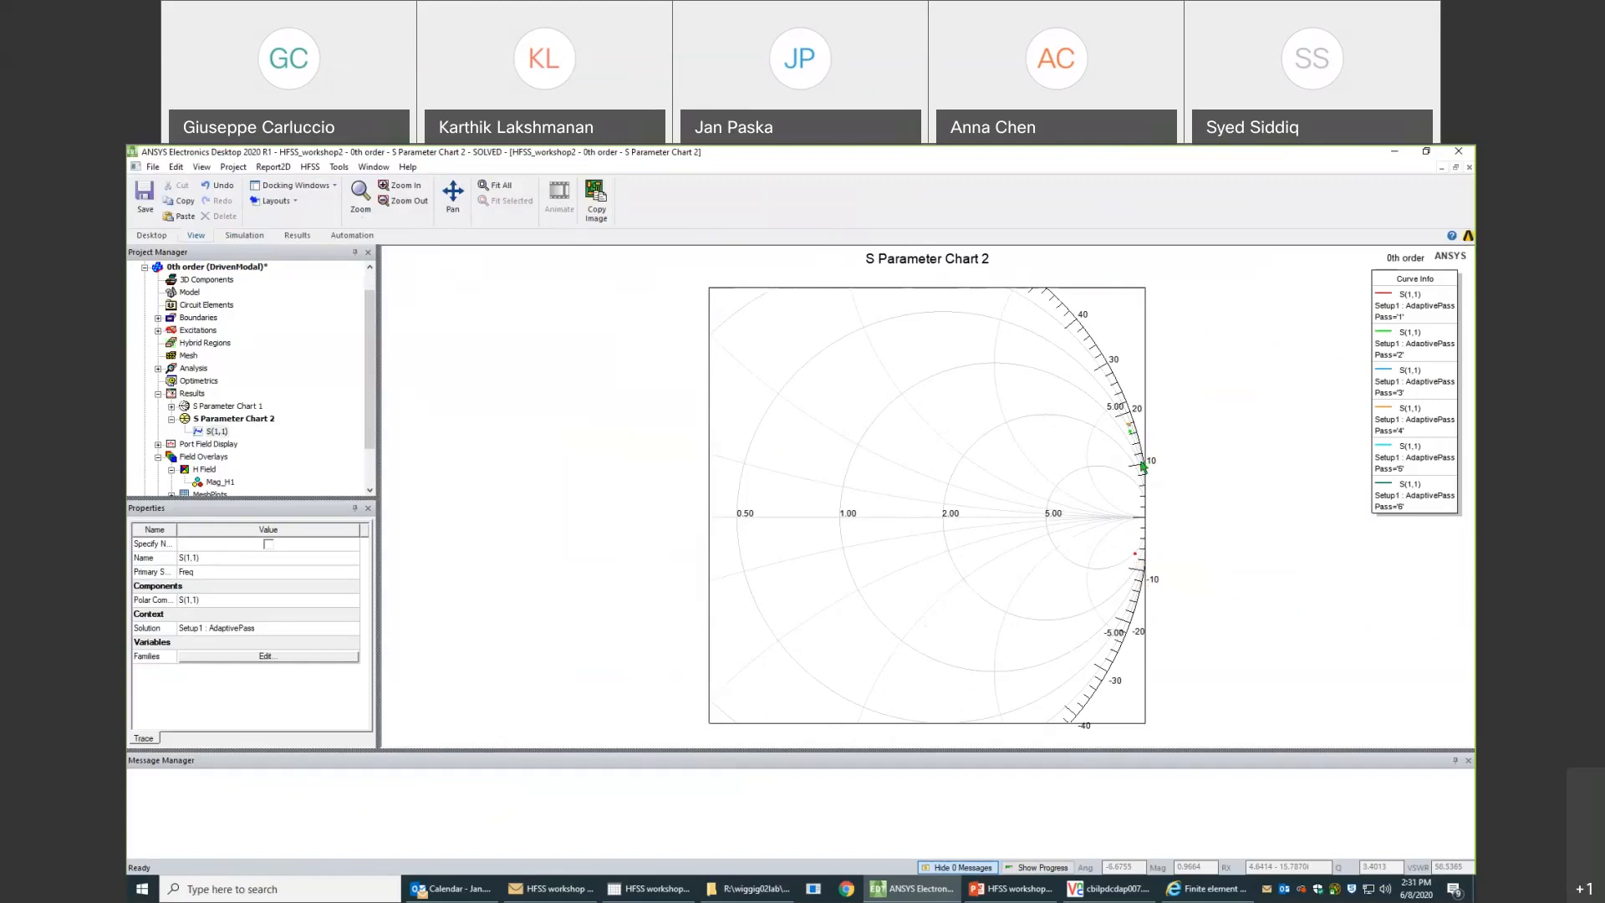
pyautogui.moveTo(1132, 435)
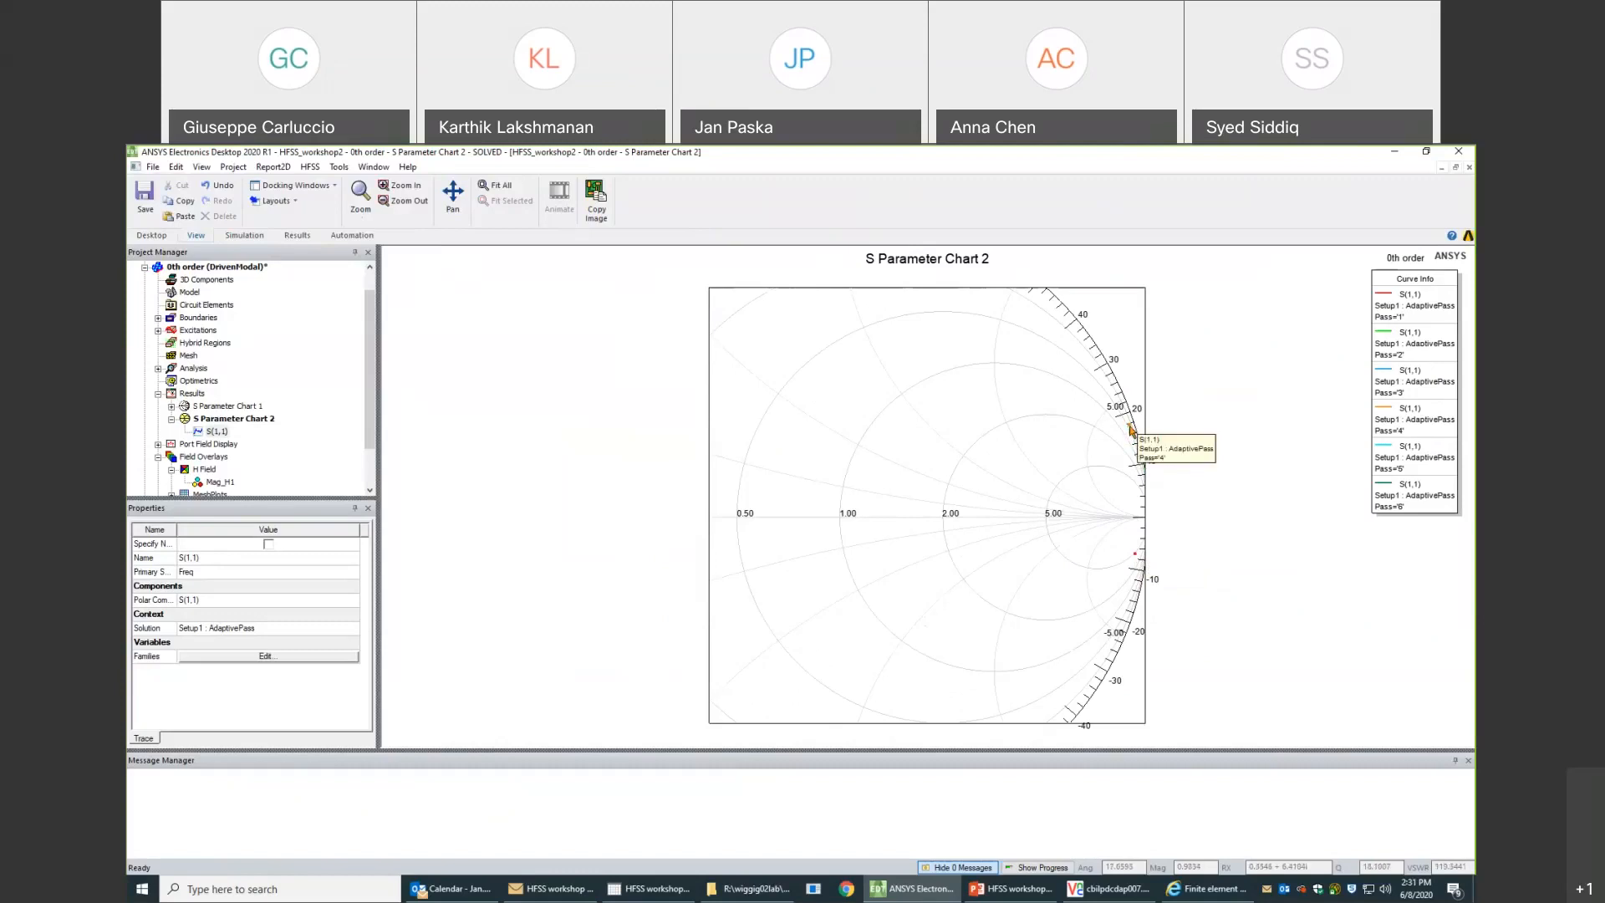
pyautogui.click(1175, 524)
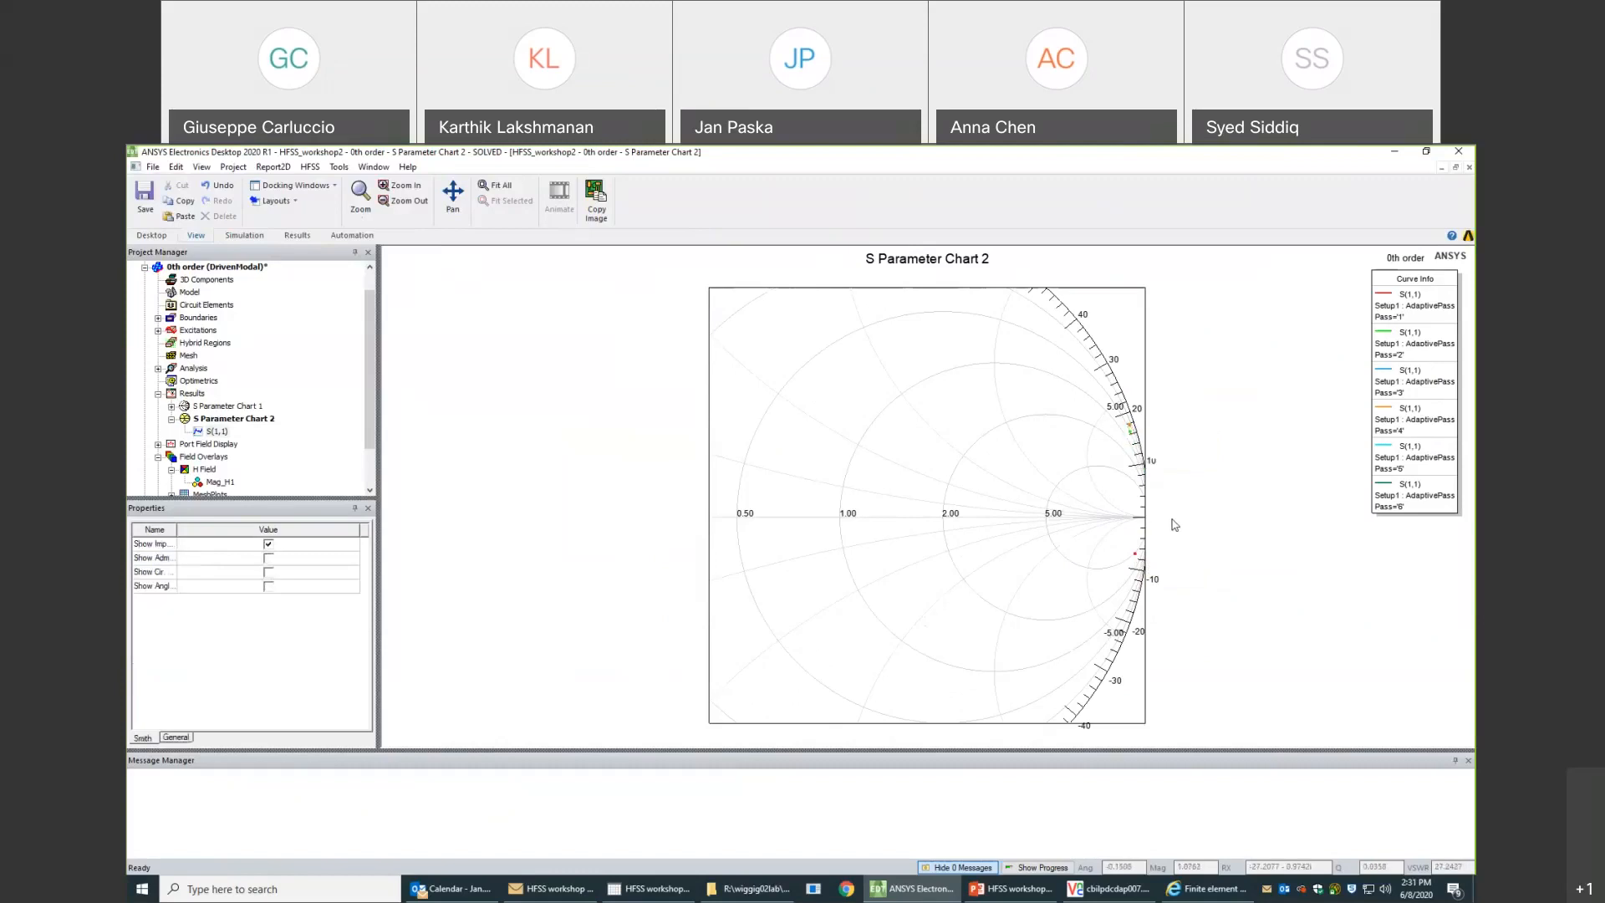
pyautogui.scroll(-2, 995, 483)
pyautogui.scroll(-2, 946, 481)
pyautogui.scroll(2, 946, 480)
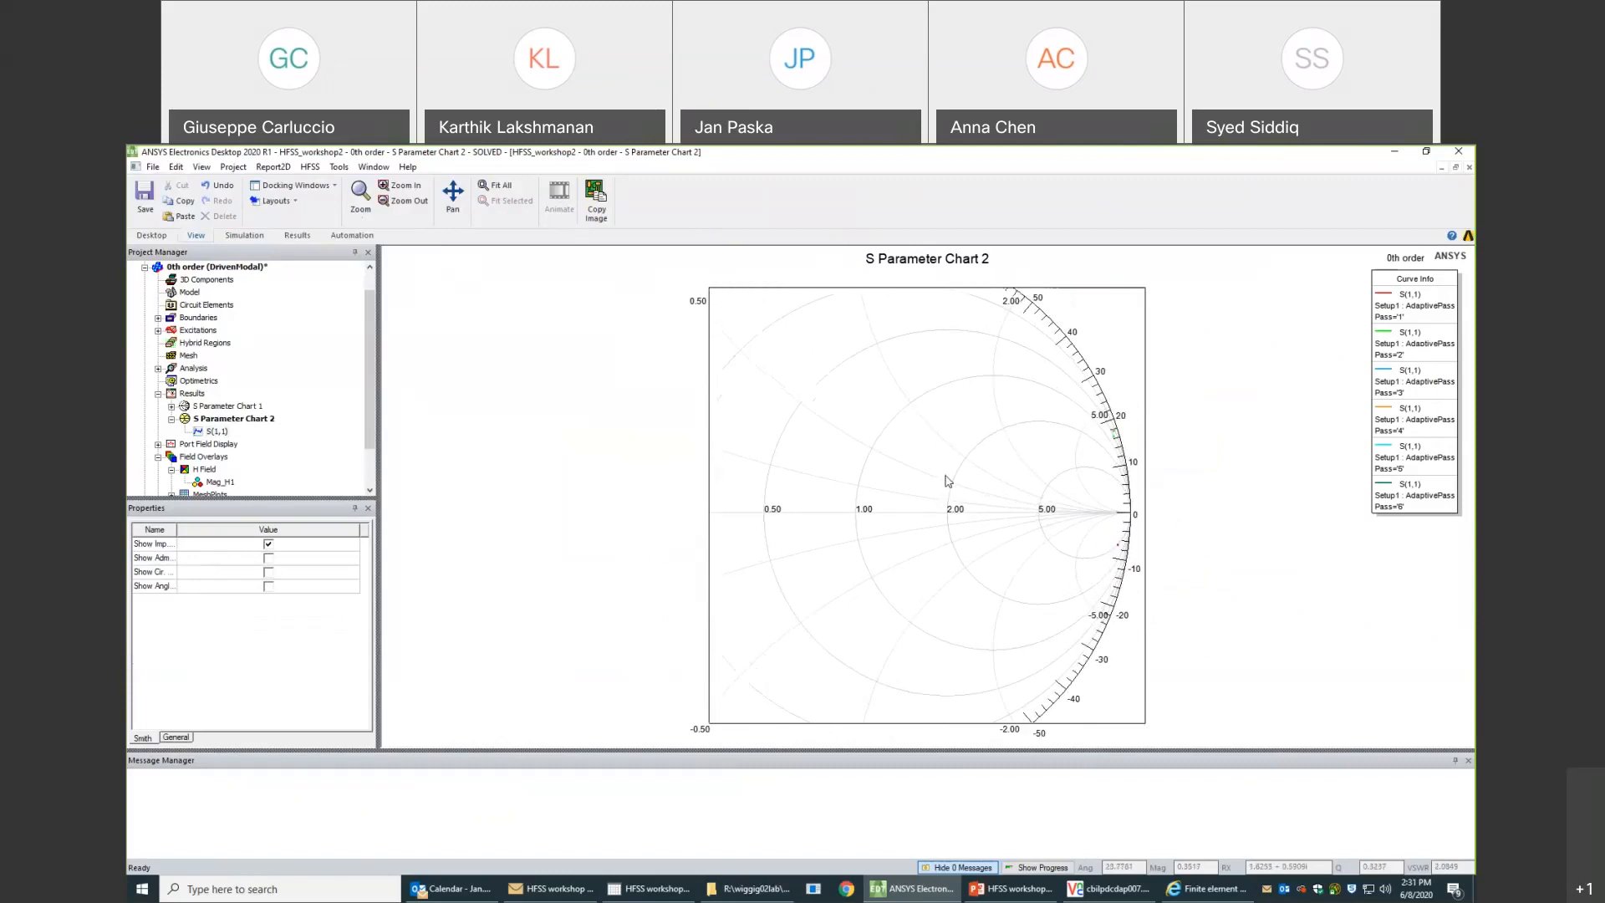
pyautogui.scroll(1, 1065, 483)
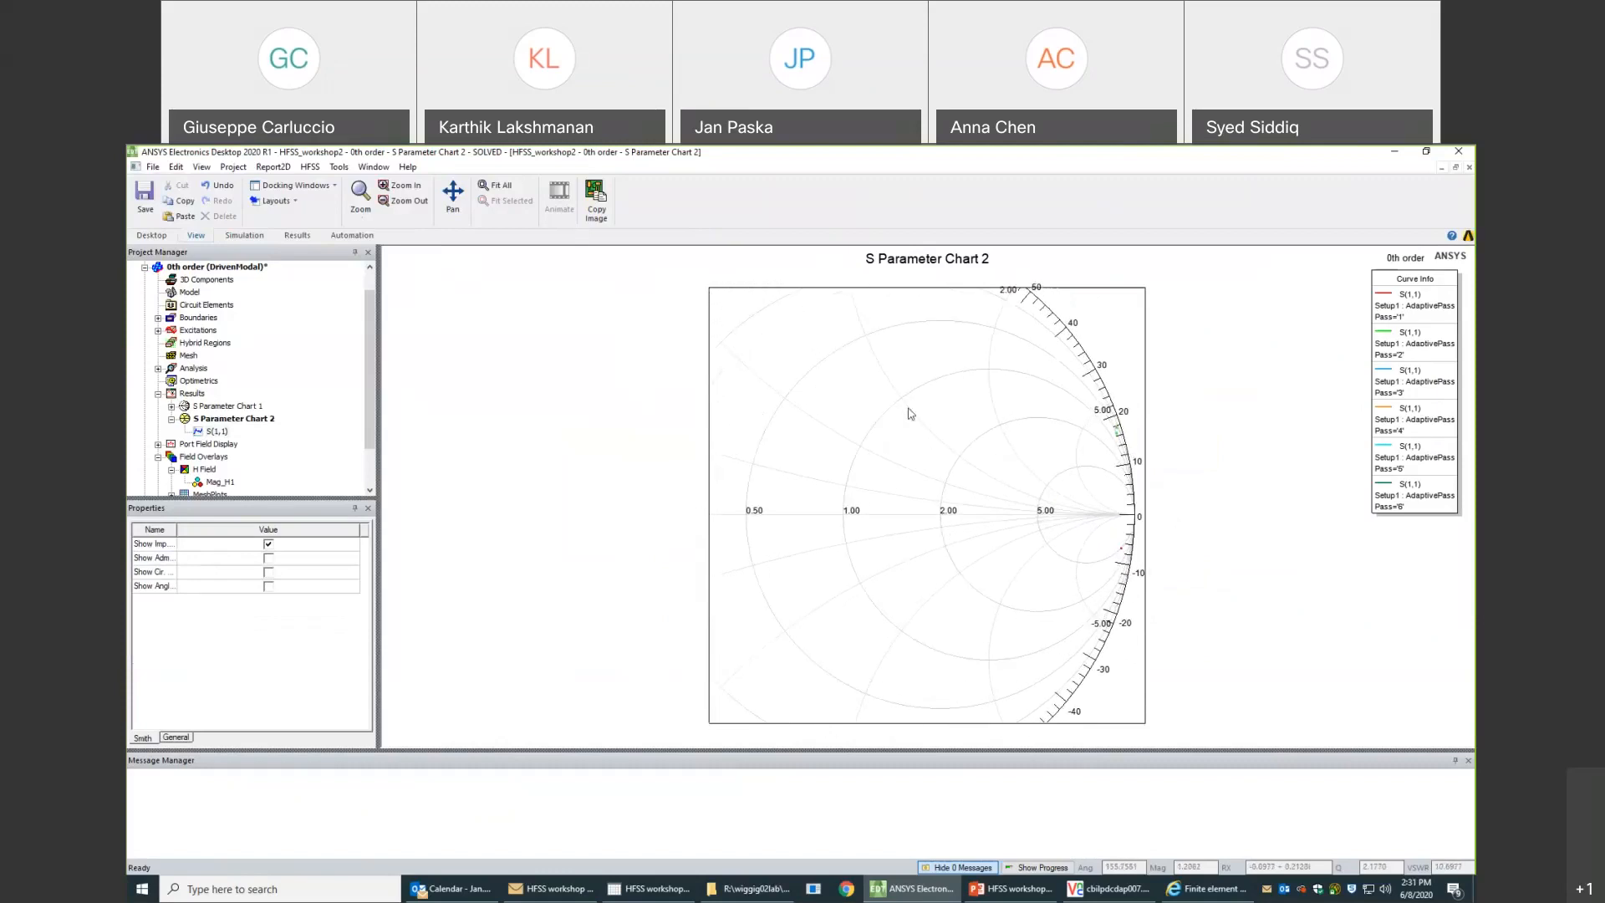
pyautogui.moveTo(1117, 431)
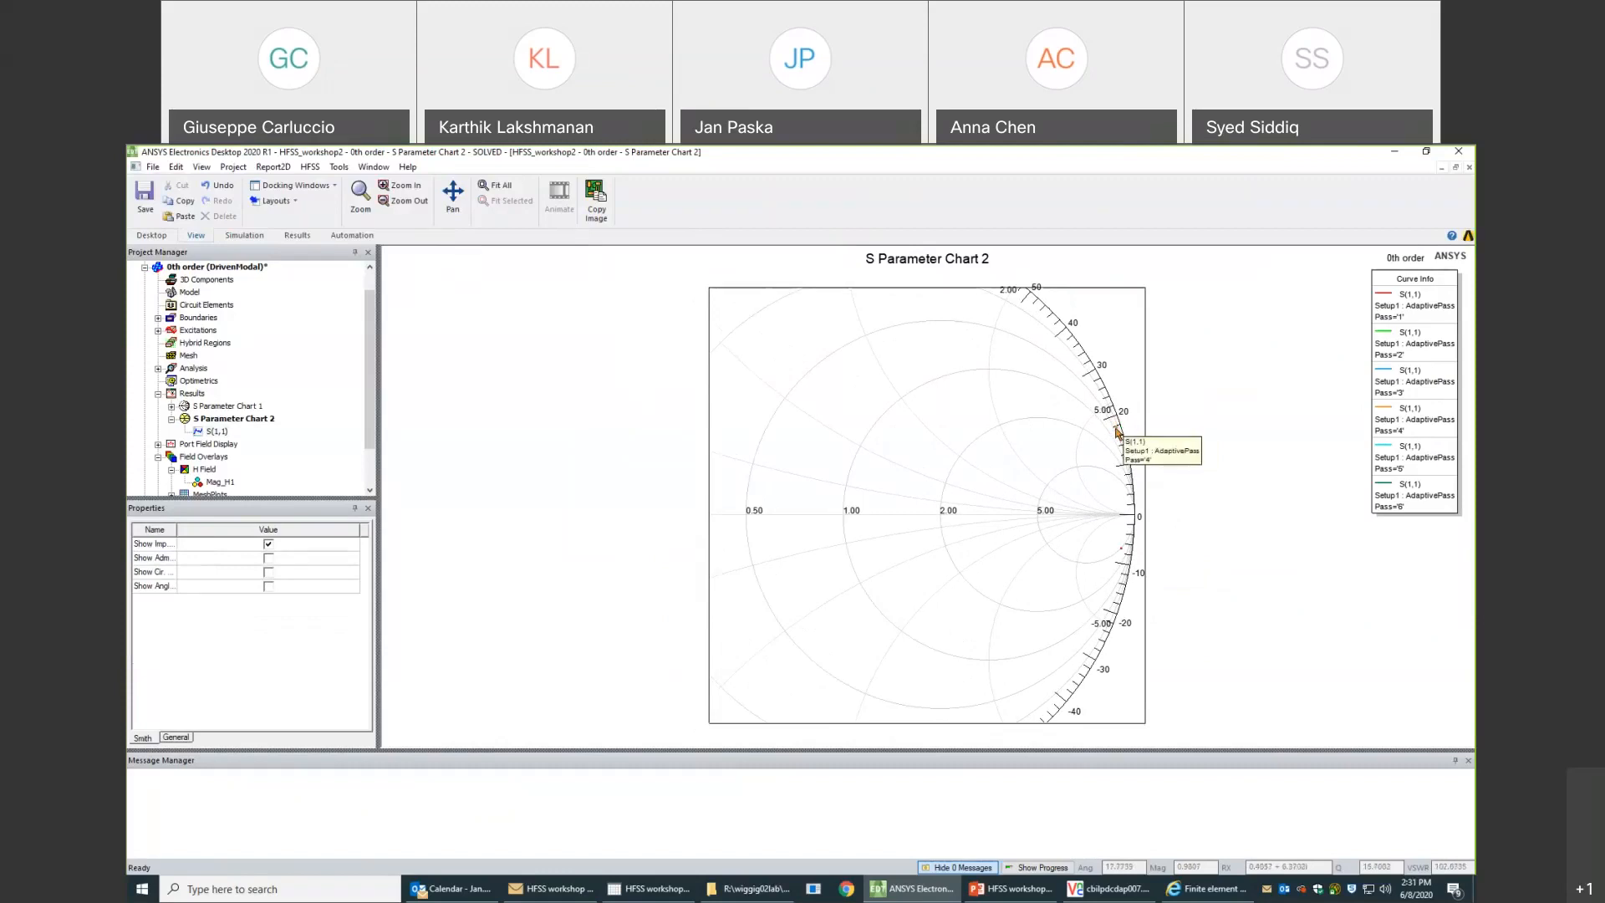
pyautogui.scroll(1, 1117, 434)
pyautogui.scroll(4, 1117, 435)
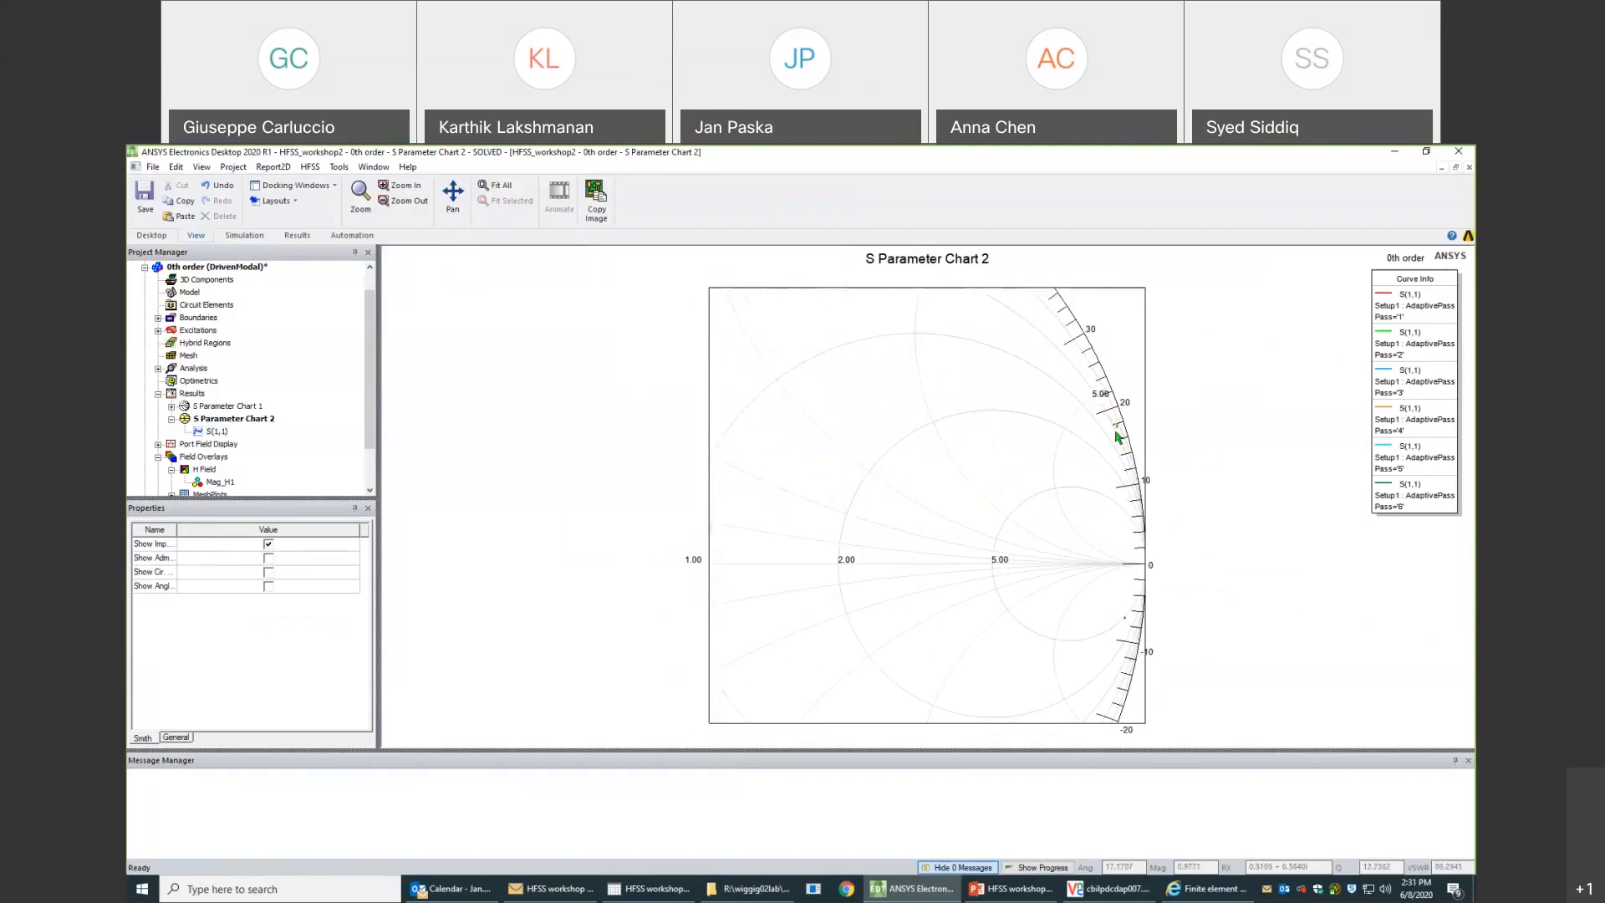
pyautogui.scroll(1, 1130, 434)
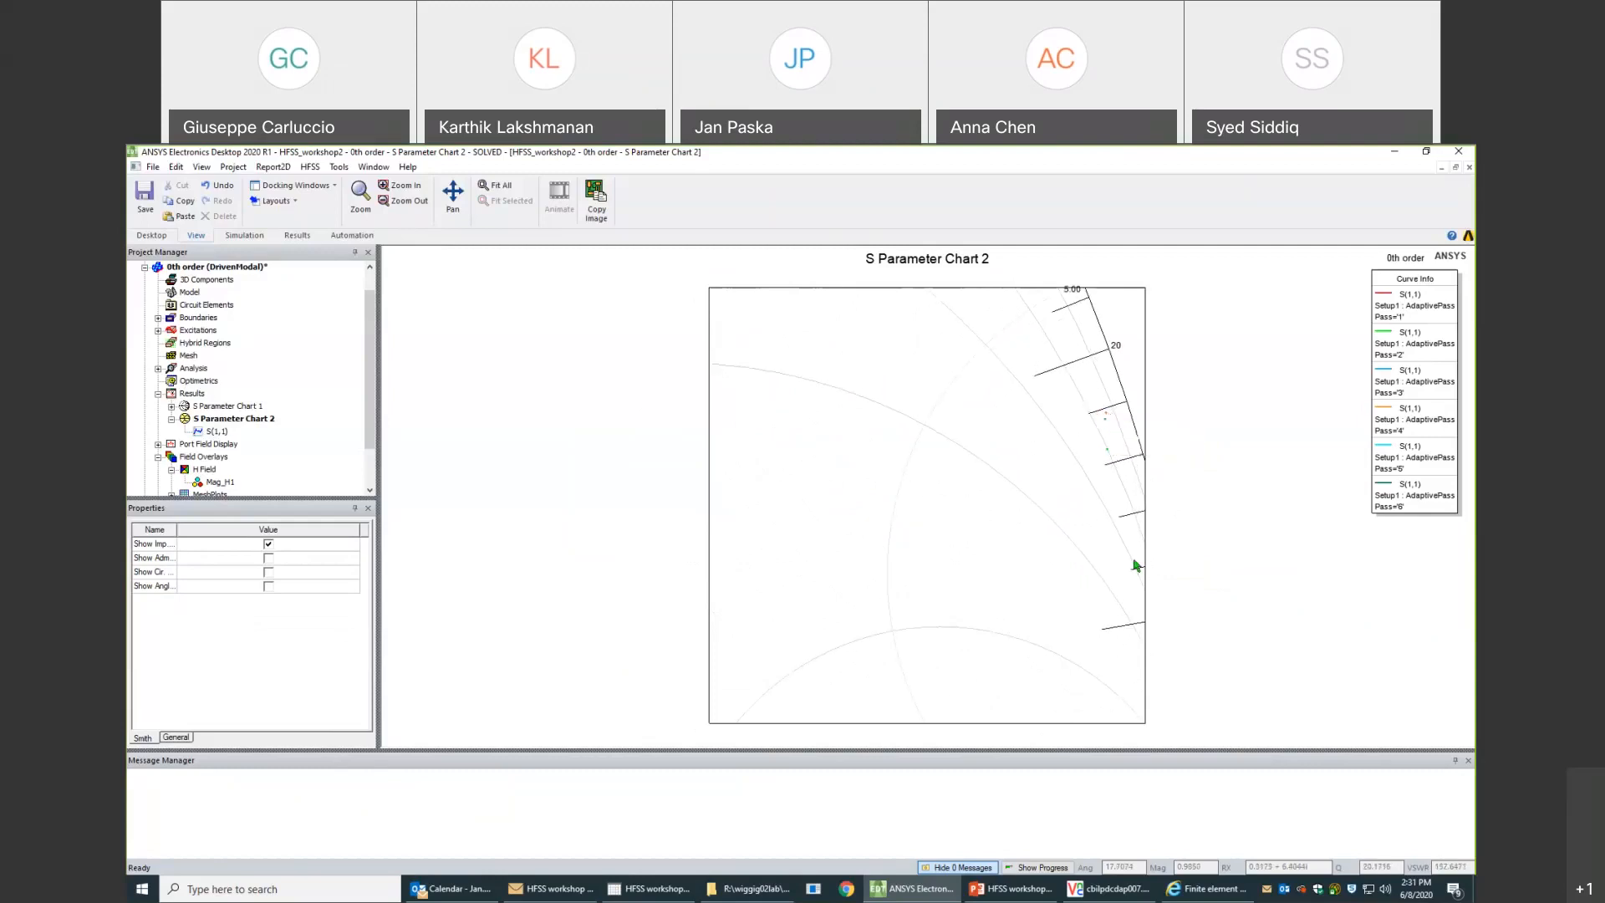
pyautogui.scroll(-3, 1136, 568)
pyautogui.scroll(-3, 1133, 602)
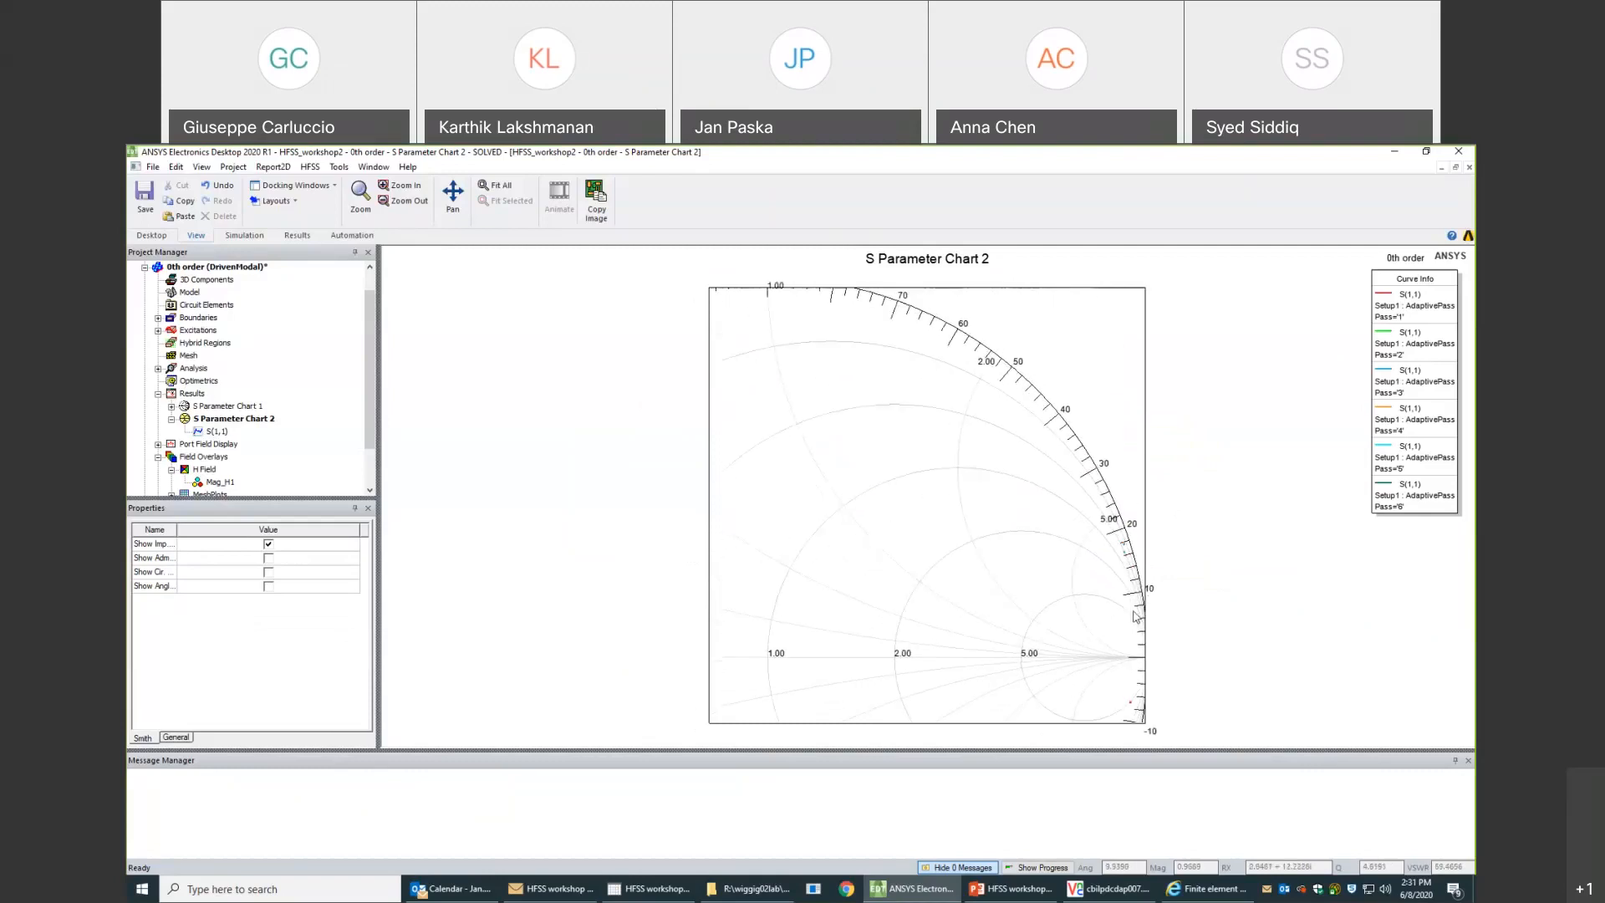
pyautogui.moveTo(1133, 695)
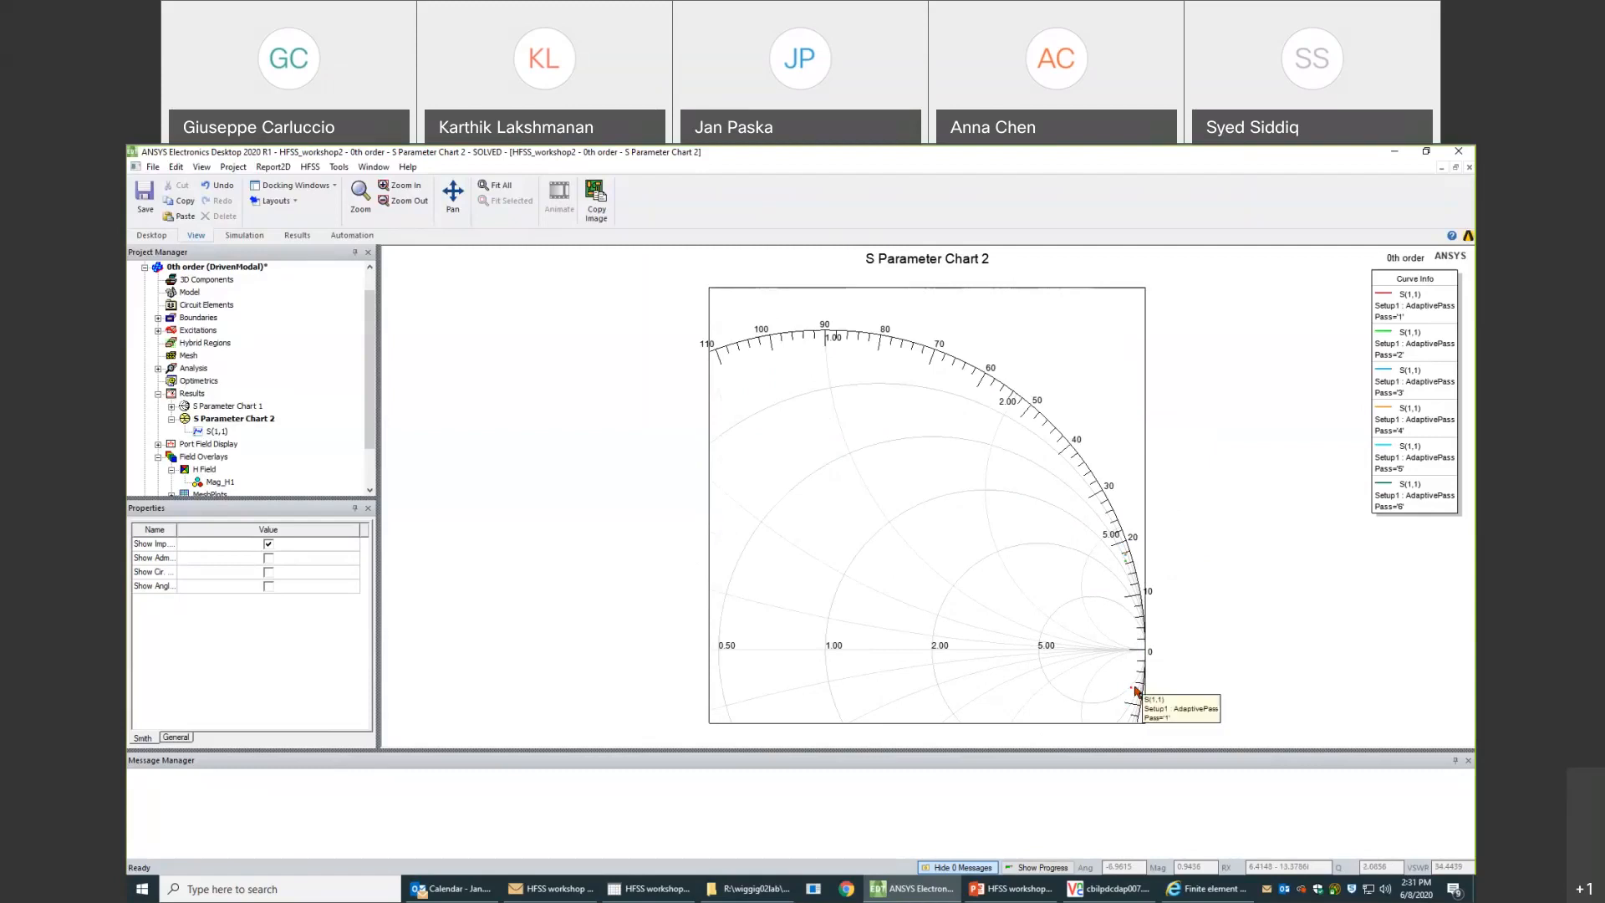
pyautogui.scroll(3, 1127, 572)
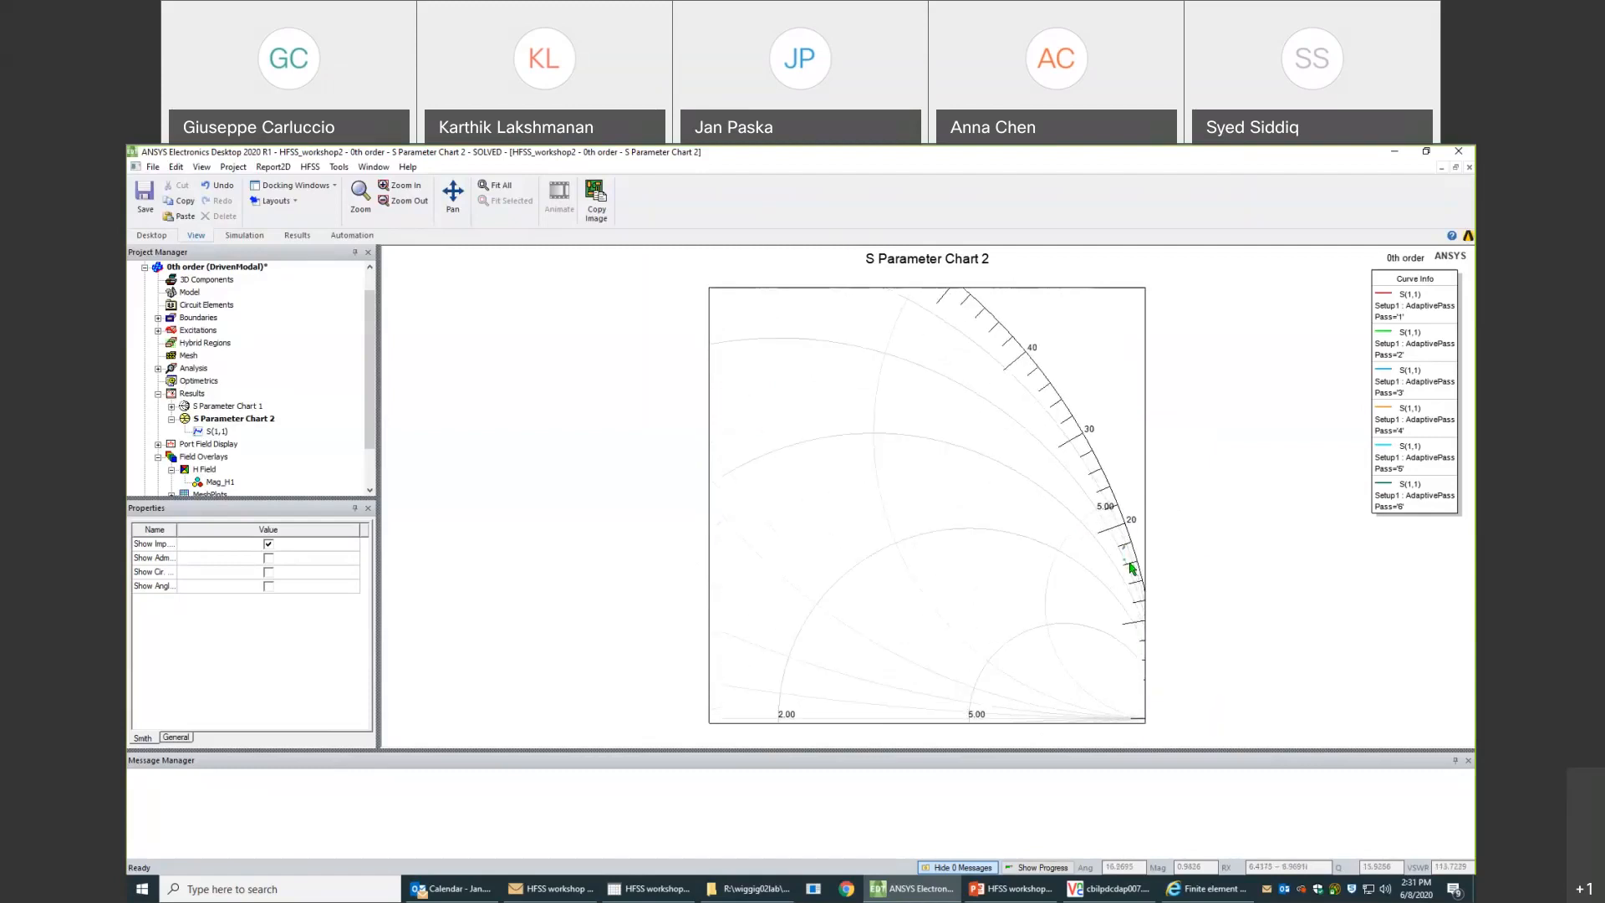
pyautogui.scroll(1, 1131, 568)
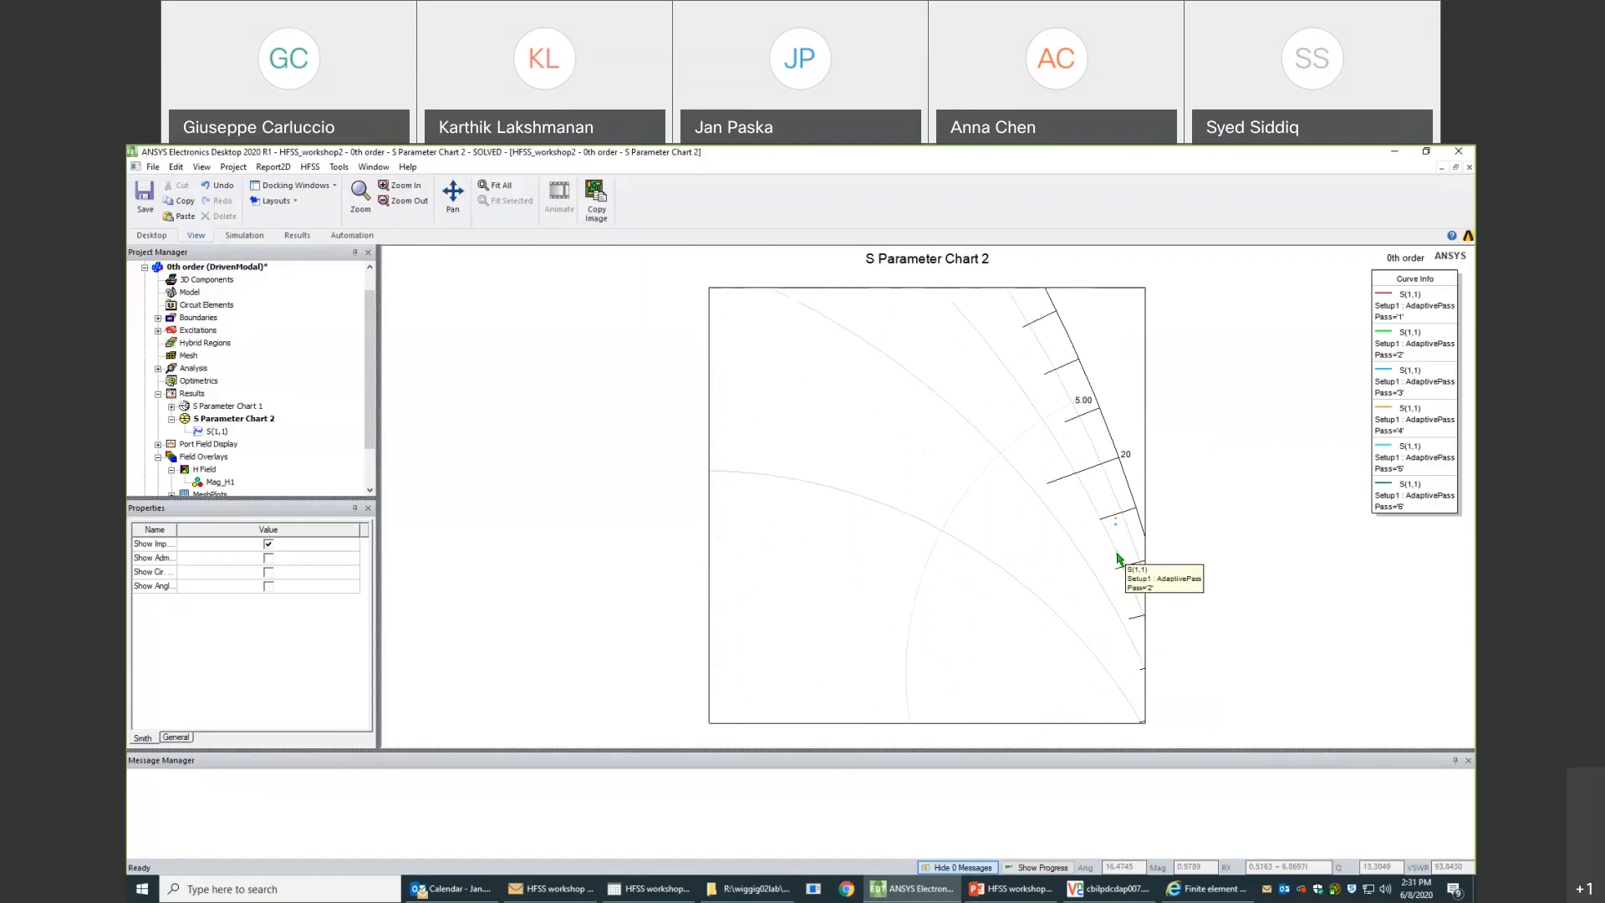
pyautogui.moveTo(1118, 530)
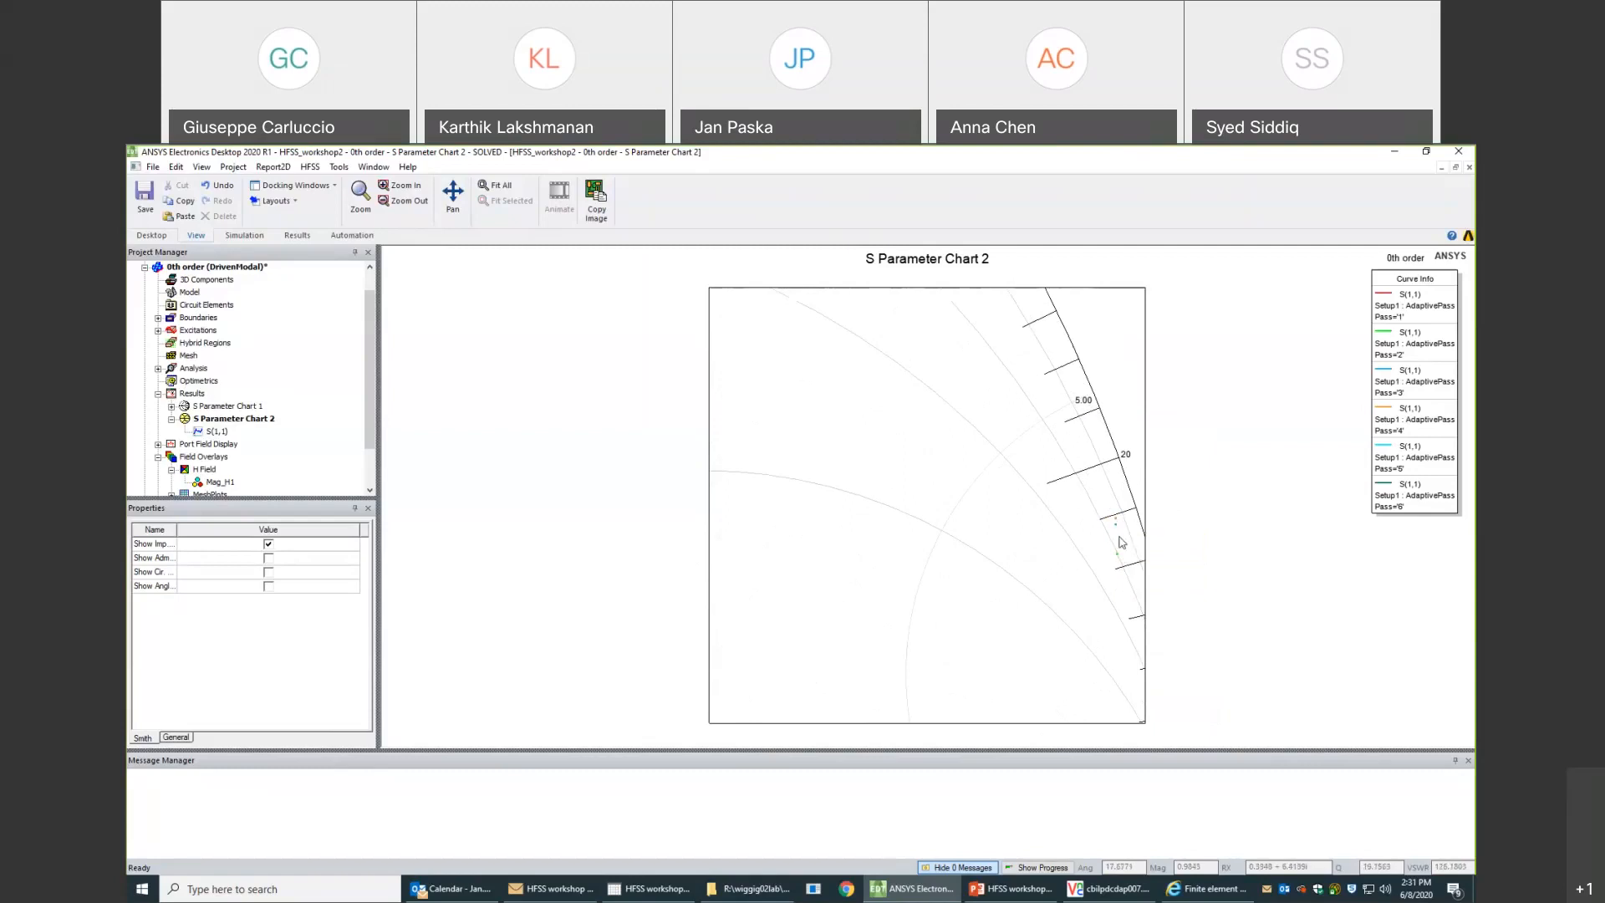
pyautogui.scroll(-1, 1104, 641)
pyautogui.scroll(-4, 1104, 641)
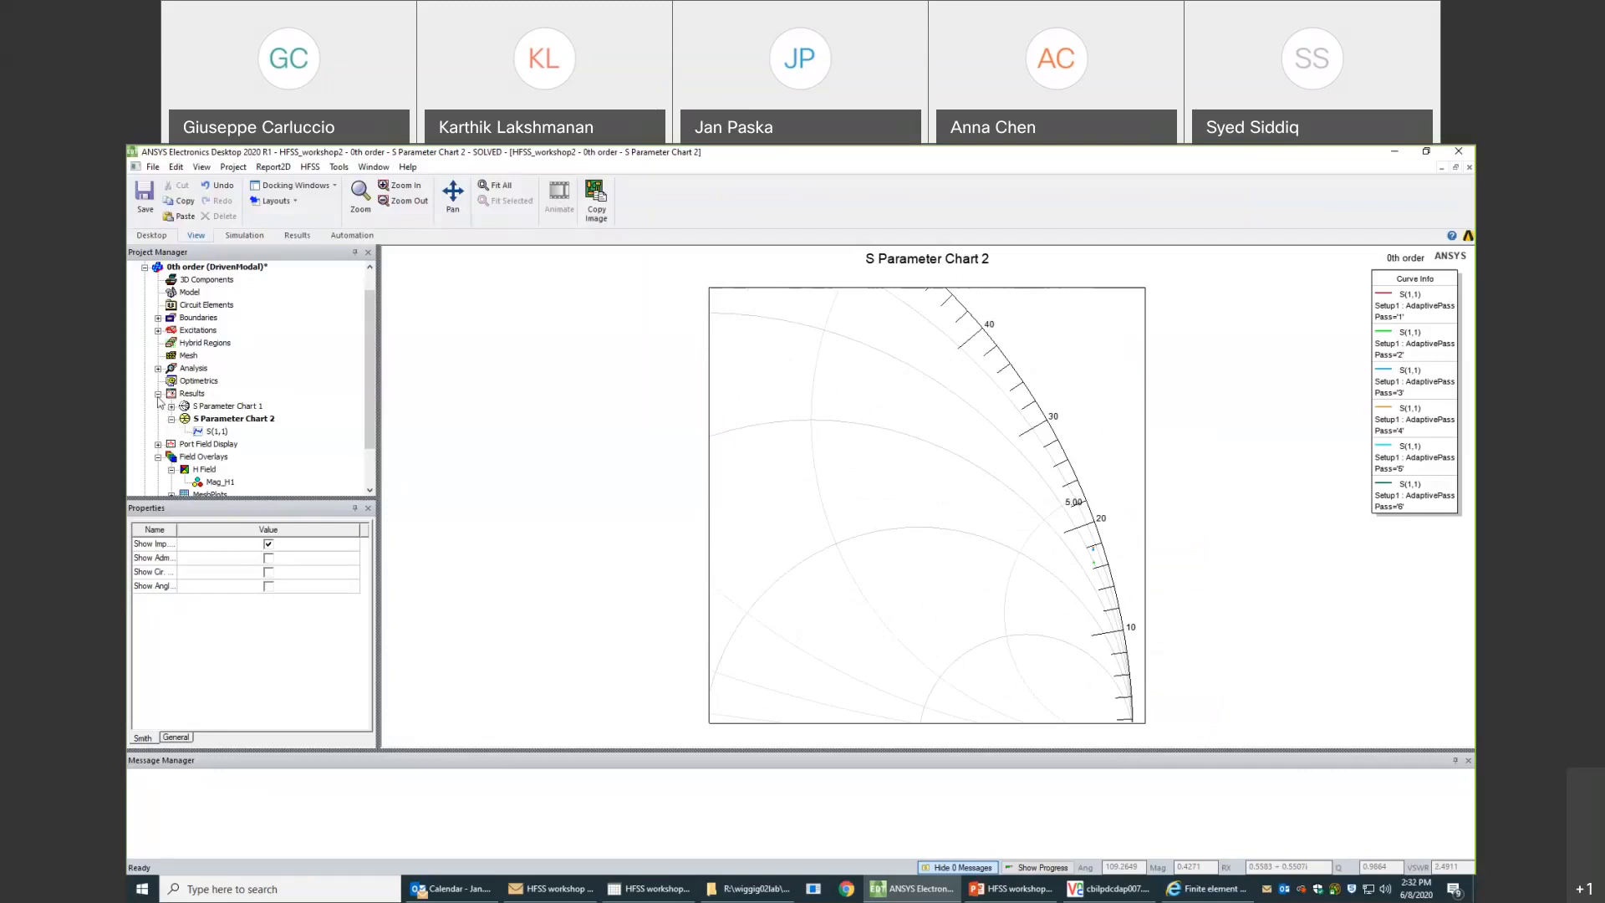
# - Review the maximum number of passes and the maximum Delta S in Setup1 of the 0th order design
pyautogui.click(158, 368)
pyautogui.click(206, 381)
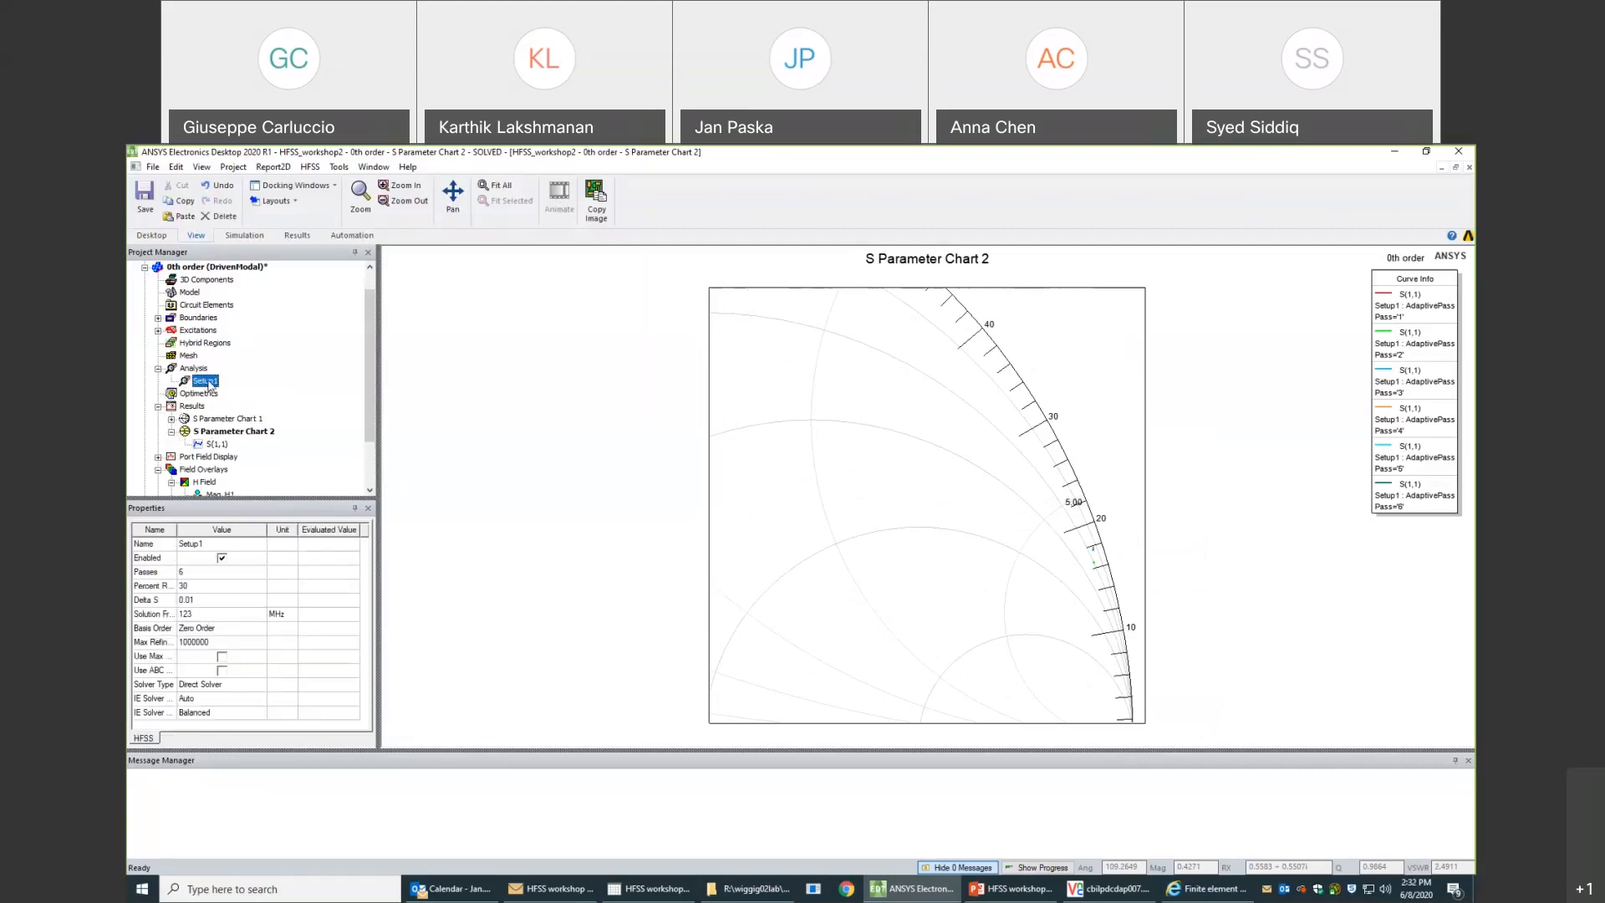
pyautogui.doubleClick(206, 382)
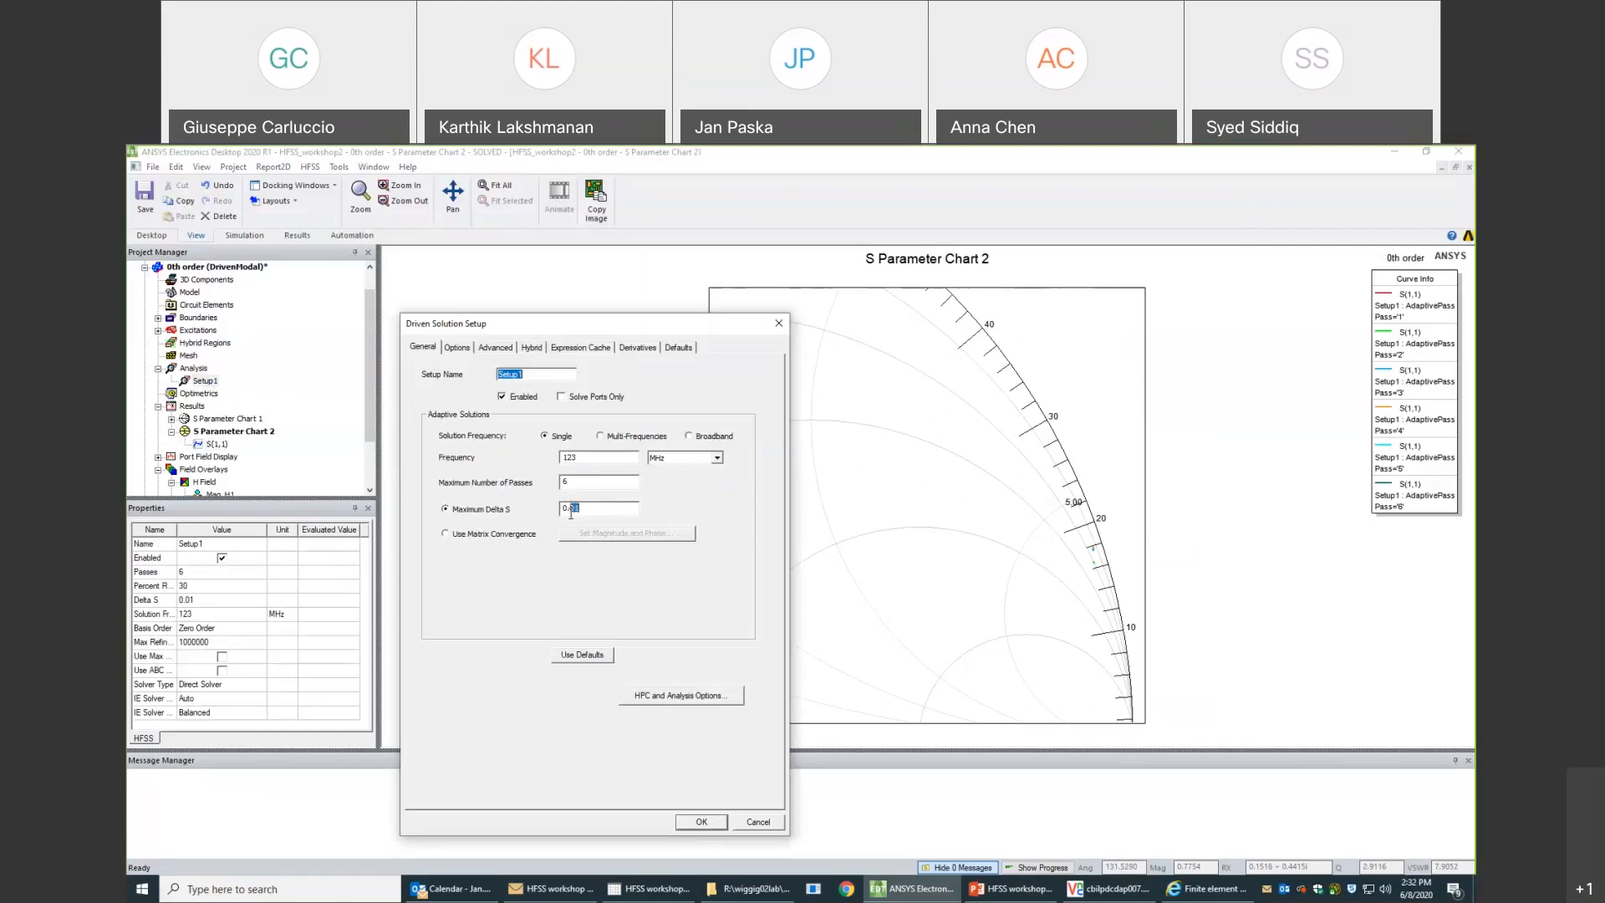
pyautogui.moveTo(554, 510); pyautogui.dragTo(583, 510)
pyautogui.doubleClick(570, 482)
pyautogui.doubleClick(560, 507)
pyautogui.click(709, 820)
# - Show the convergence plot in the 0th order design's solution data
pyautogui.moveTo(369, 414); pyautogui.dragTo(369, 448)
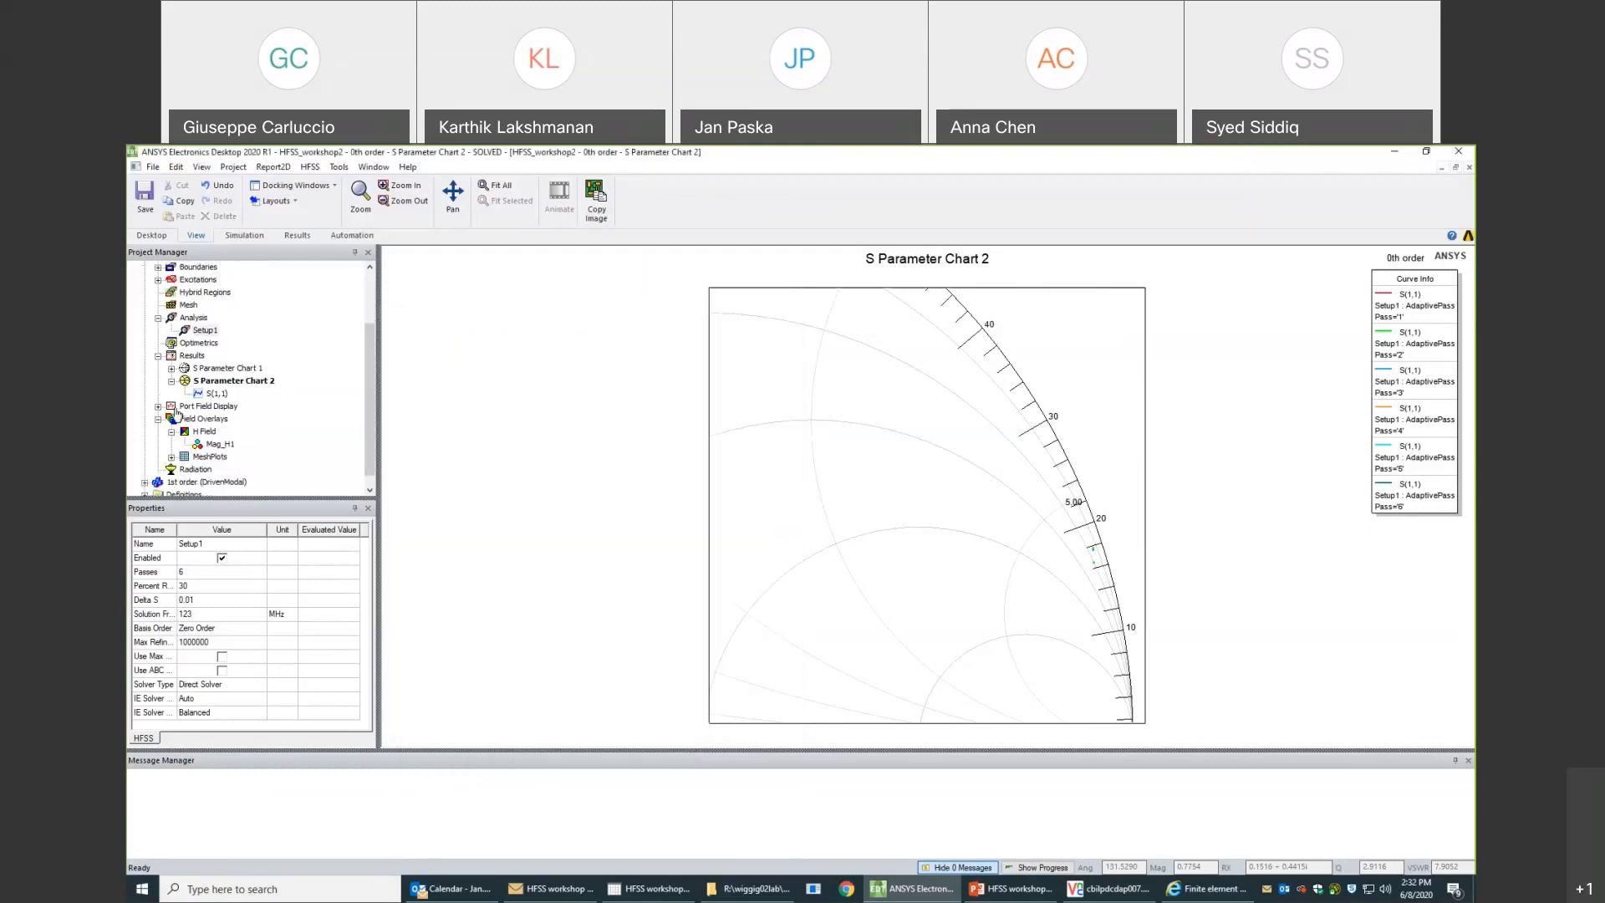
pyautogui.rightClick(183, 361)
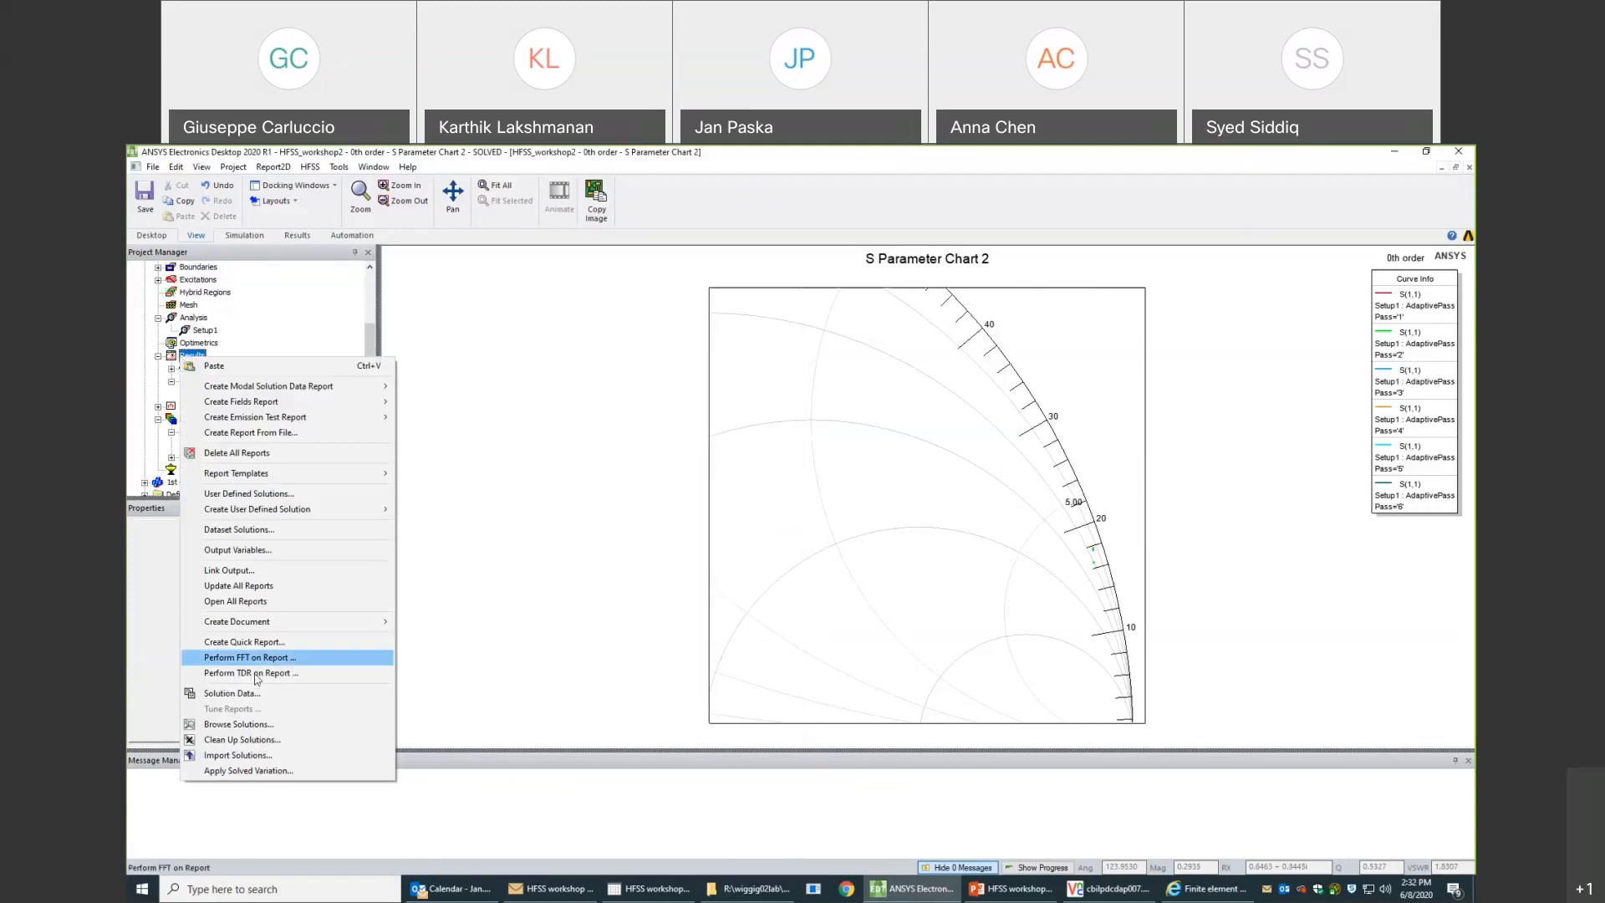
pyautogui.click(260, 697)
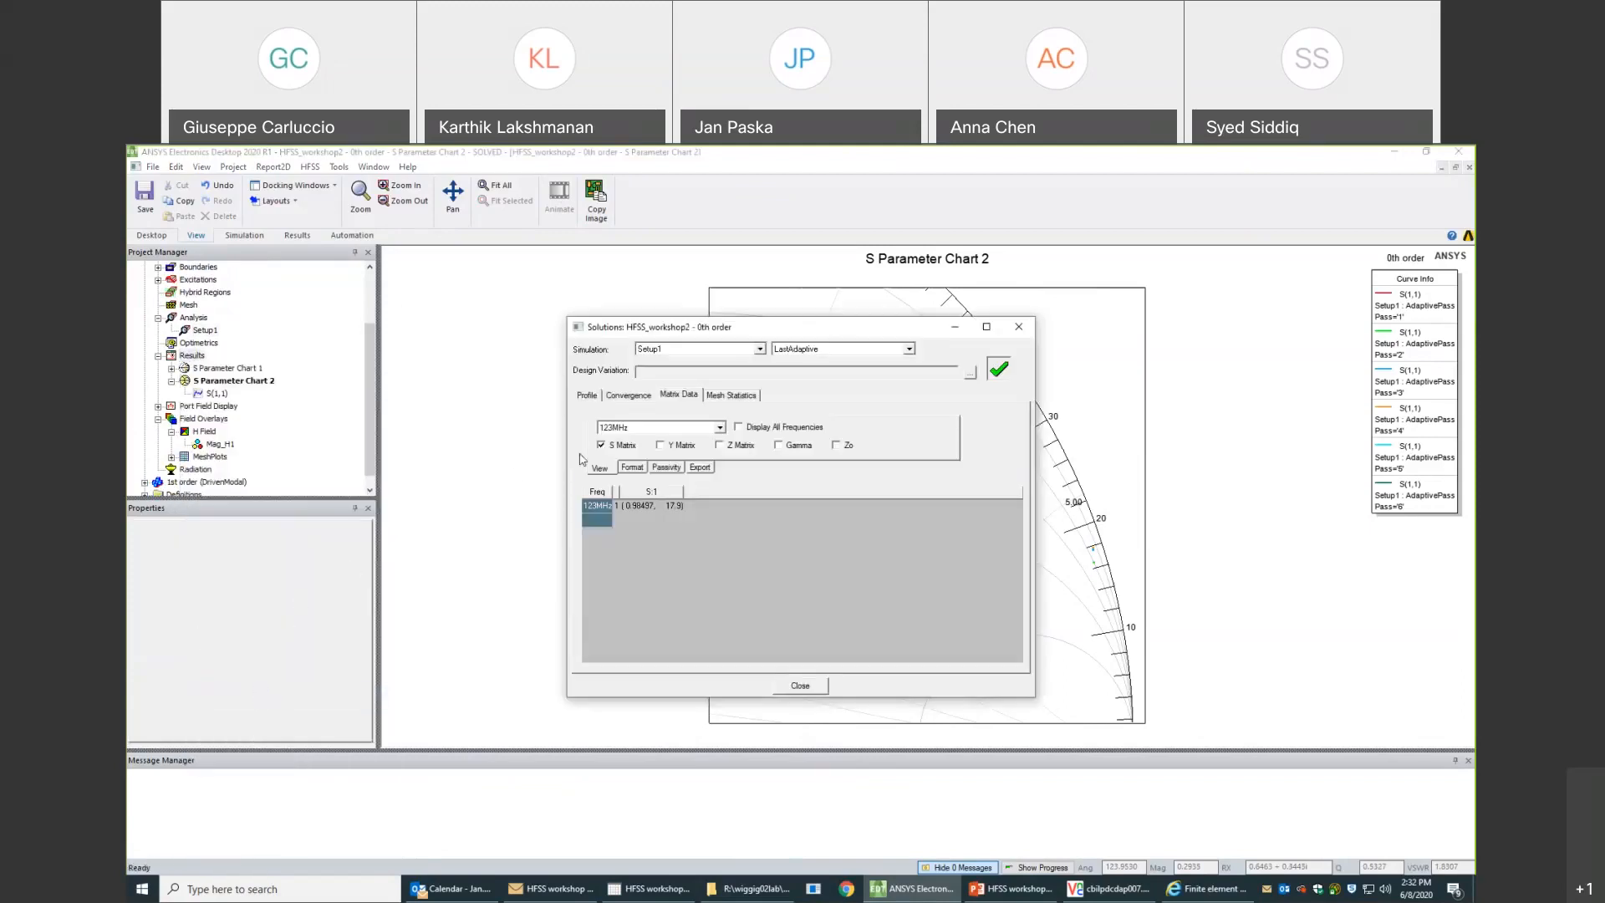
pyautogui.click(631, 396)
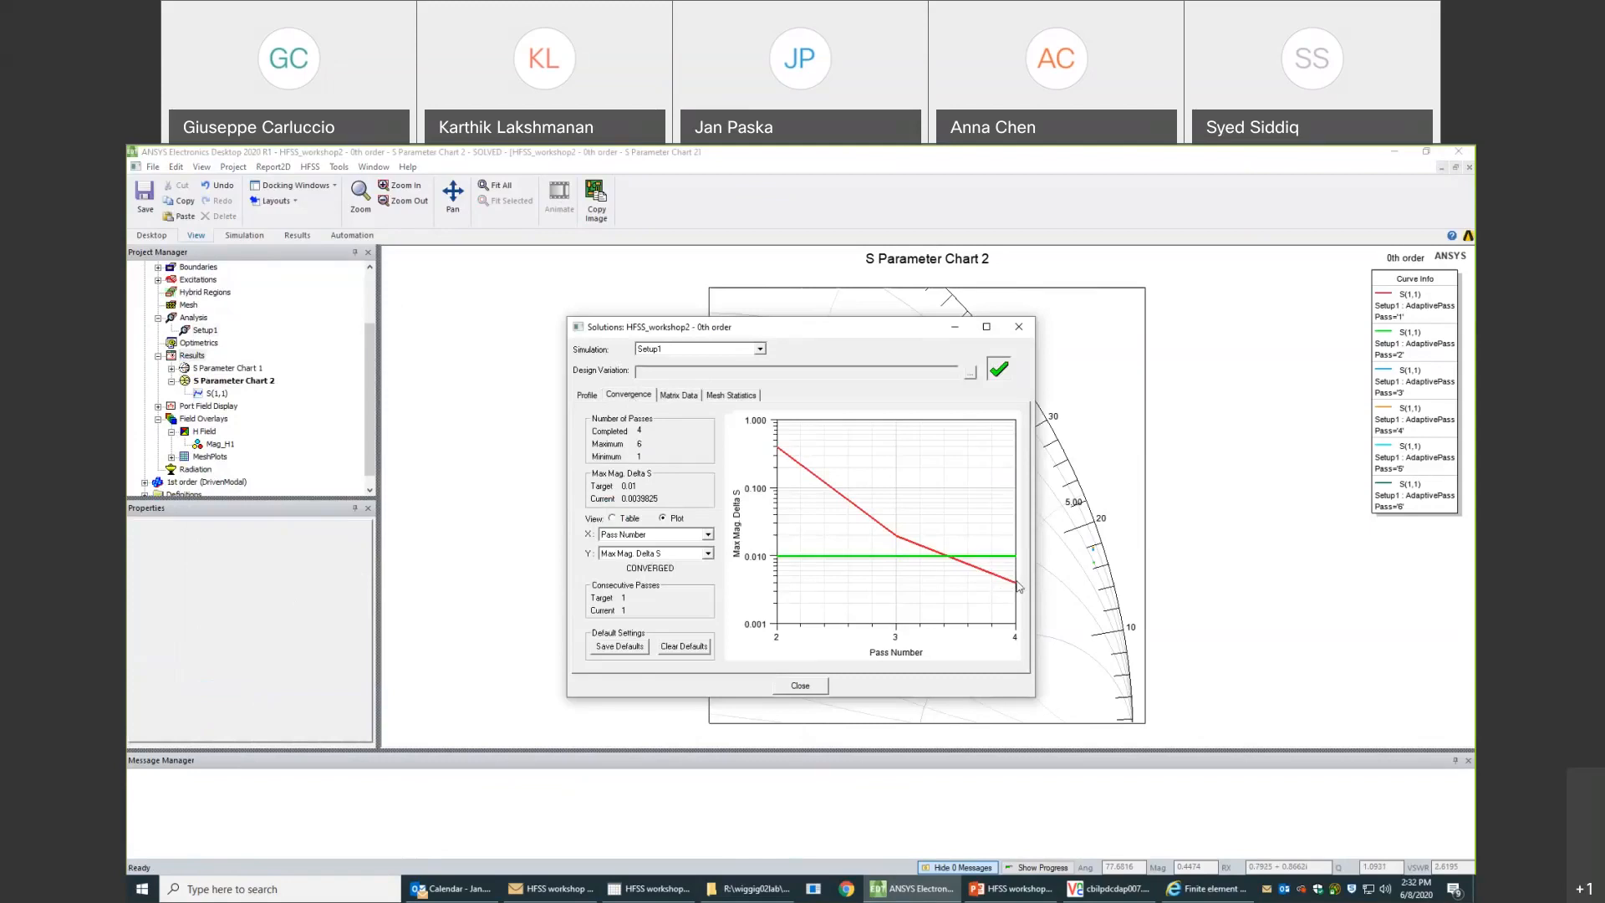
# - Open the 1st order design's solution data beside the 0th order window and display its convergence as a plot
pyautogui.moveTo(371, 399); pyautogui.dragTo(368, 358)
pyautogui.click(145, 267)
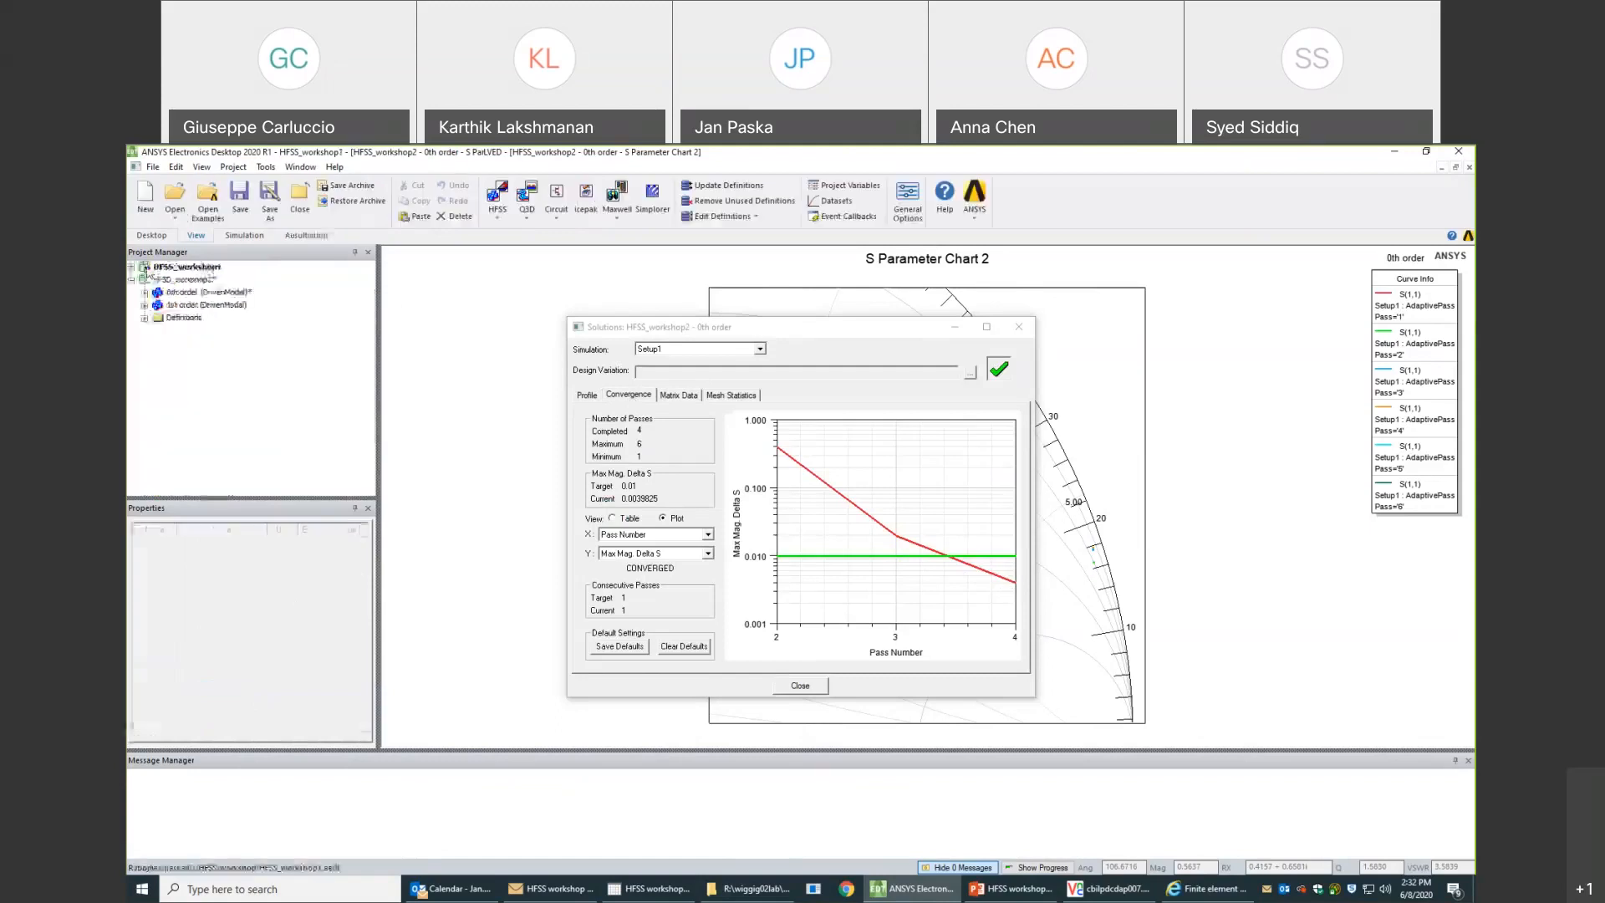
pyautogui.click(144, 305)
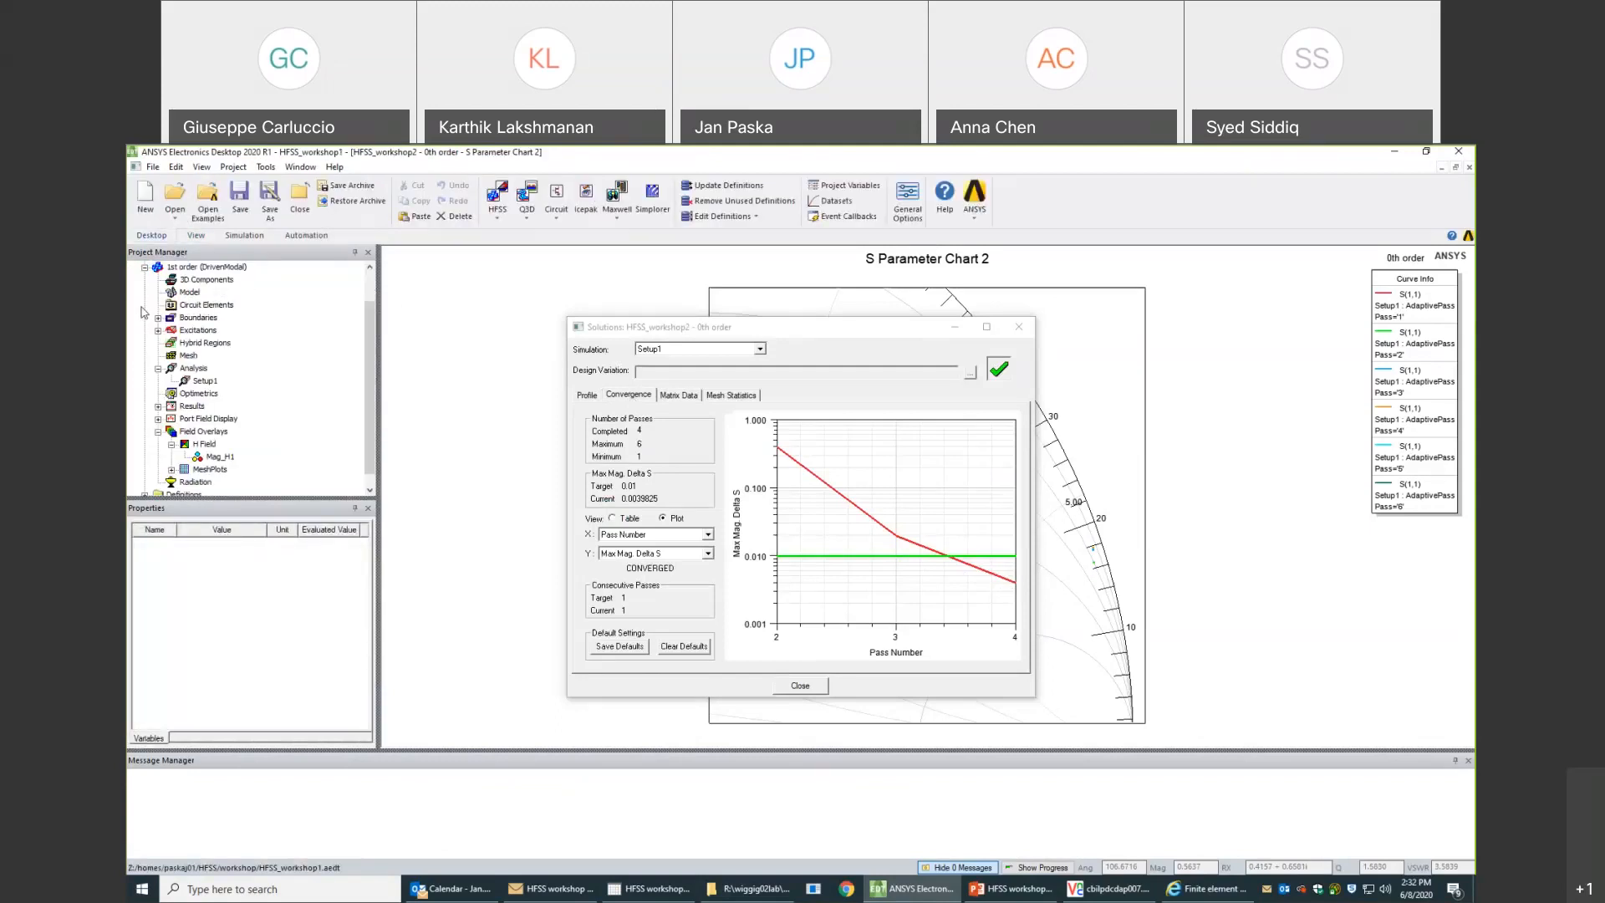
pyautogui.click(190, 407)
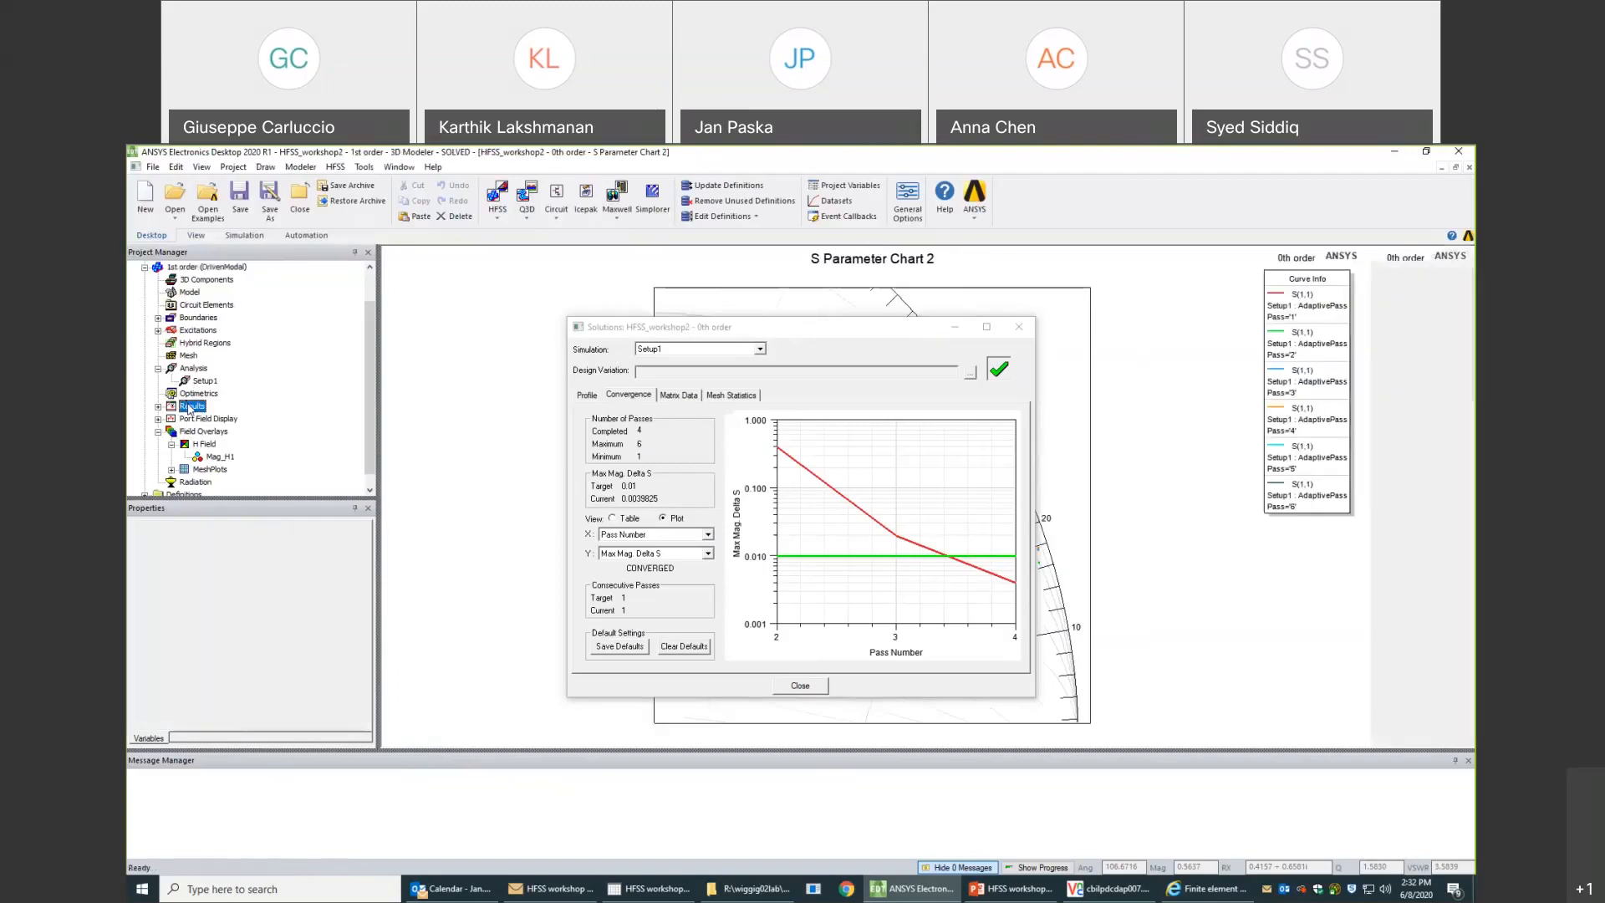
pyautogui.rightClick(191, 407)
pyautogui.click(267, 739)
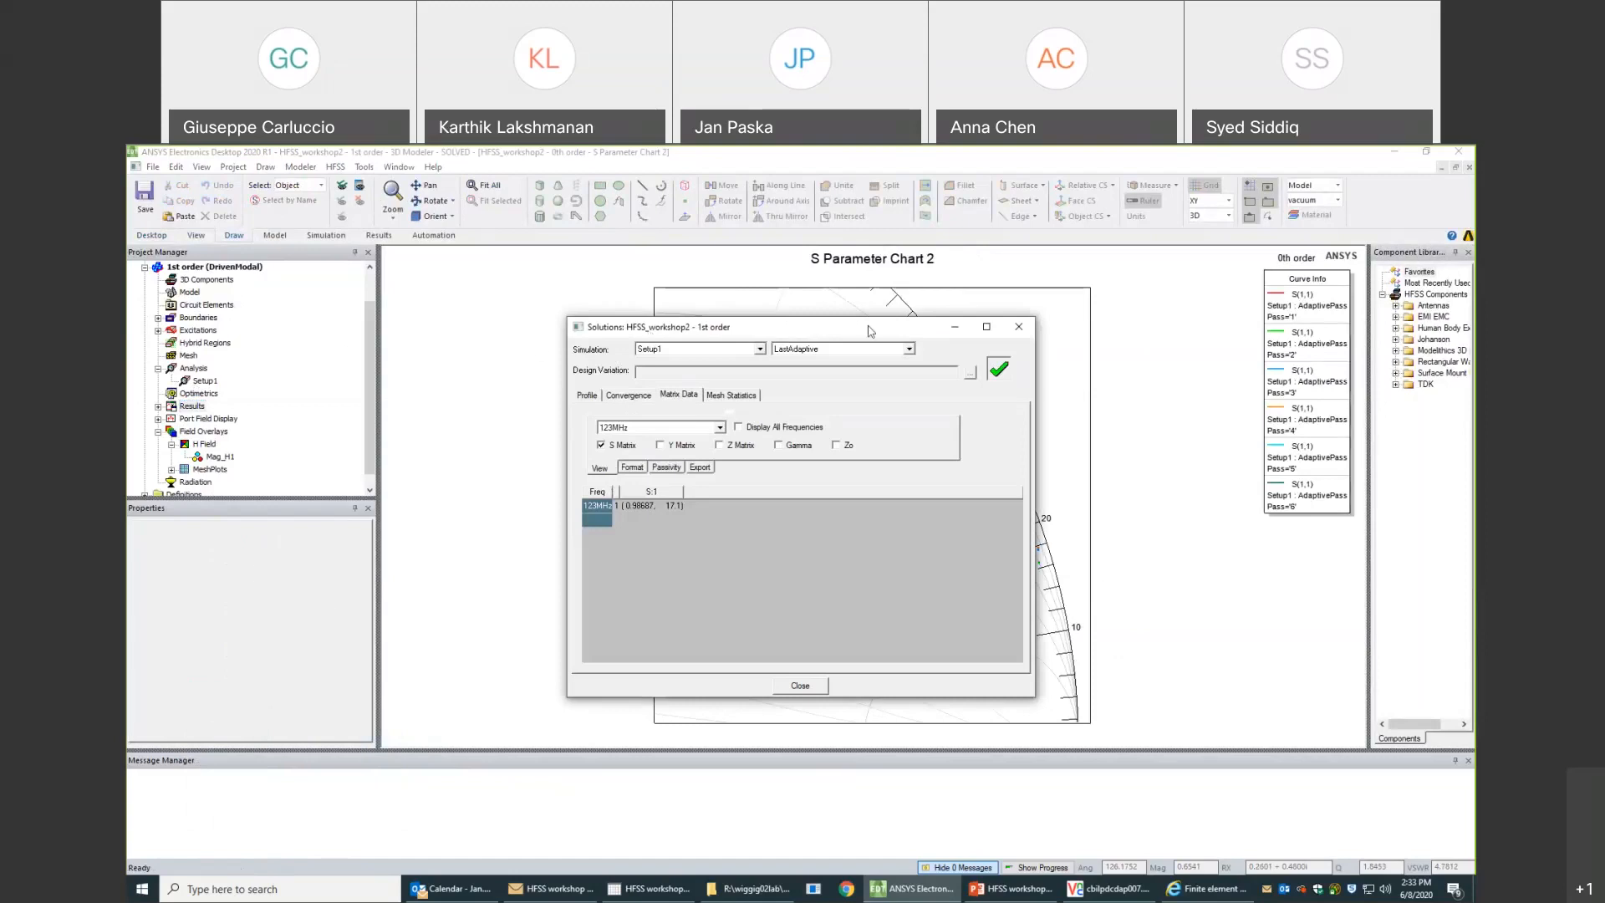
pyautogui.moveTo(869, 330); pyautogui.dragTo(1134, 324)
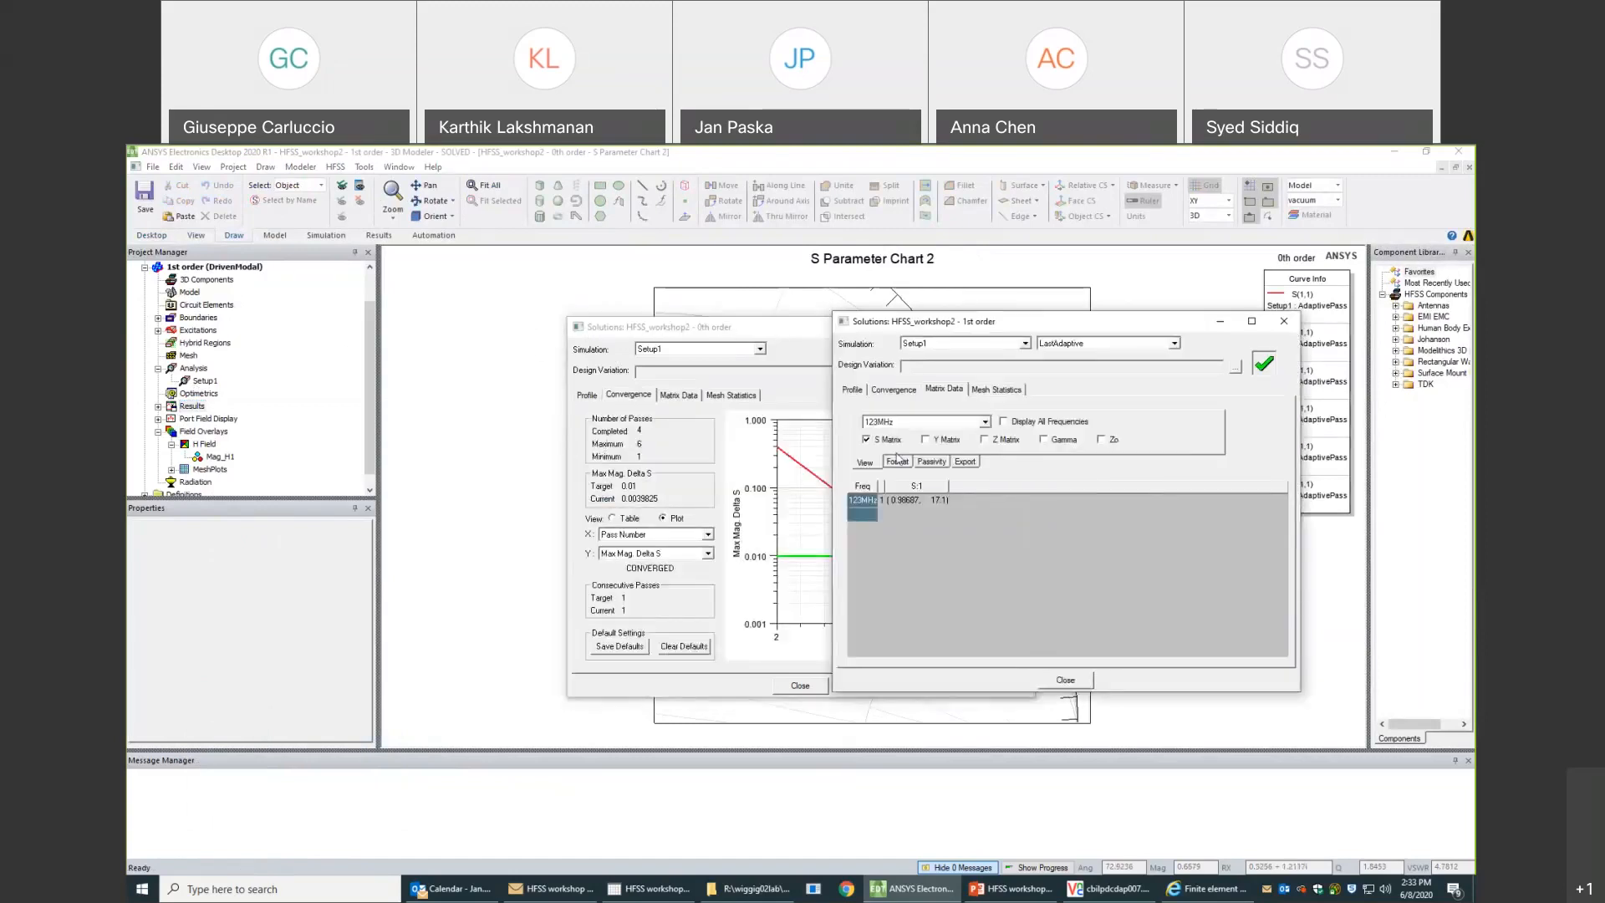
pyautogui.click(894, 390)
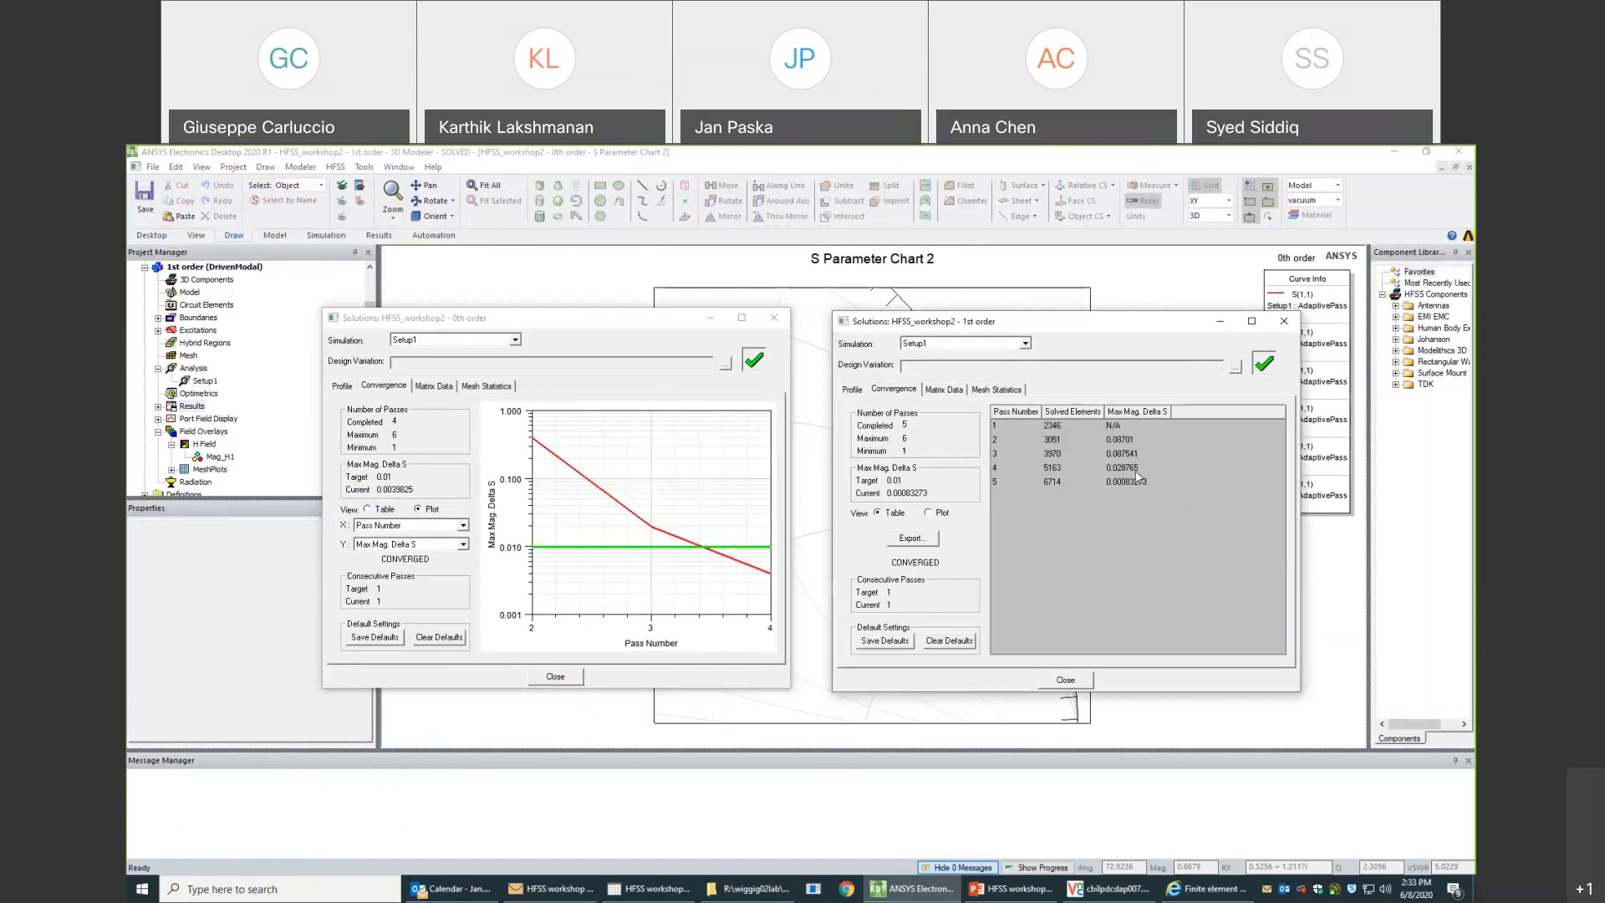
pyautogui.click(940, 514)
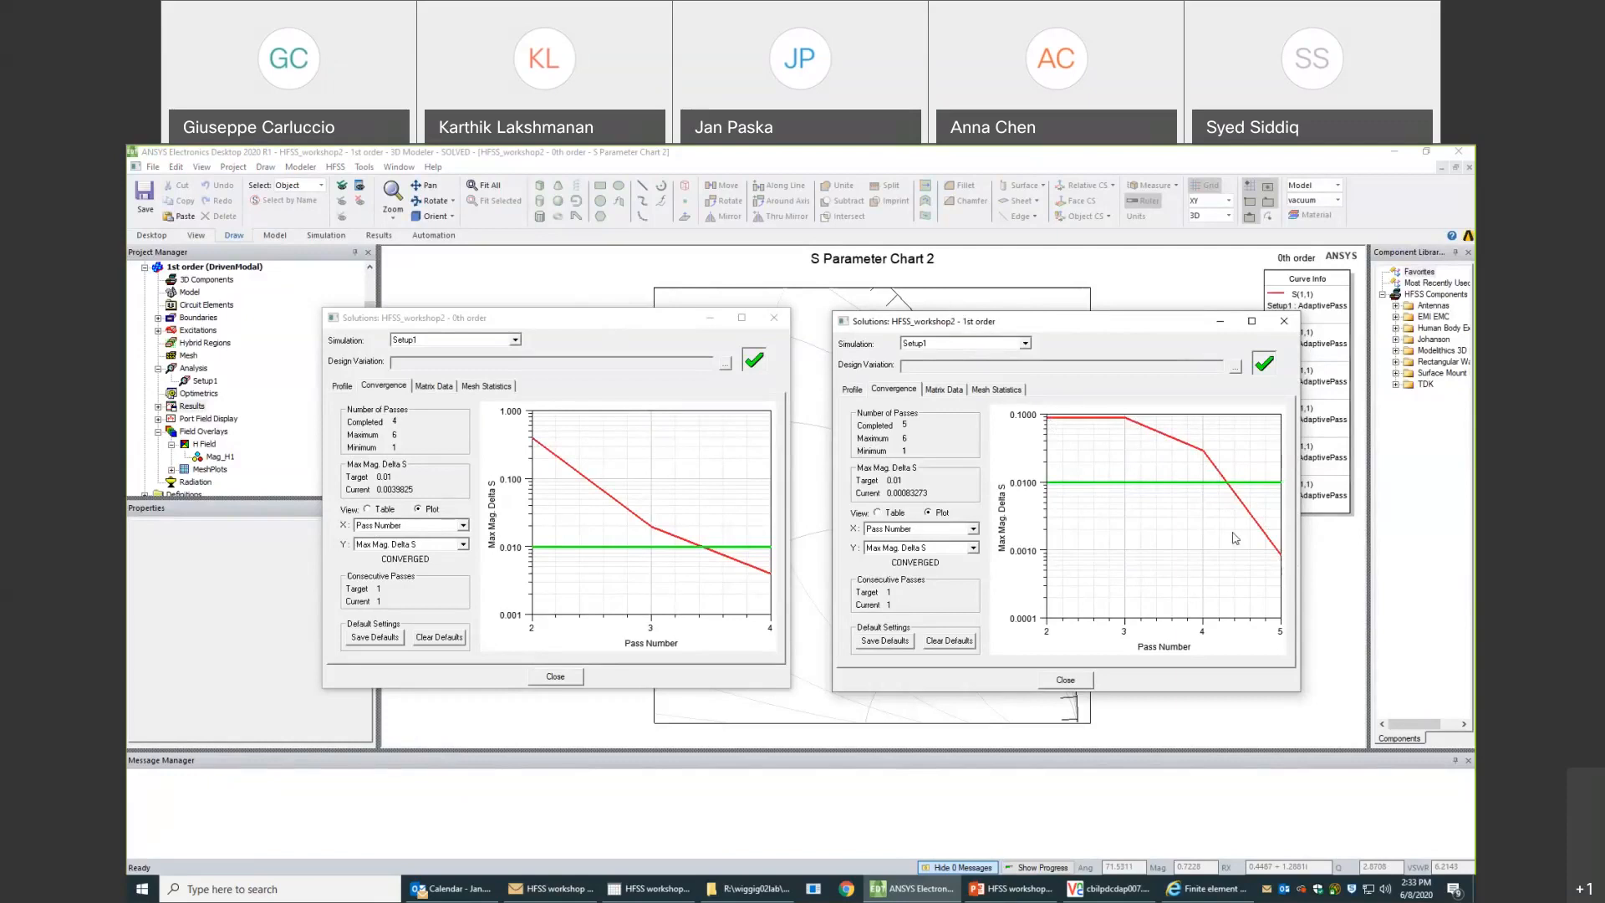
# - Compare the mesh statistics of the 1st order and 0th order designs
pyautogui.click(999, 390)
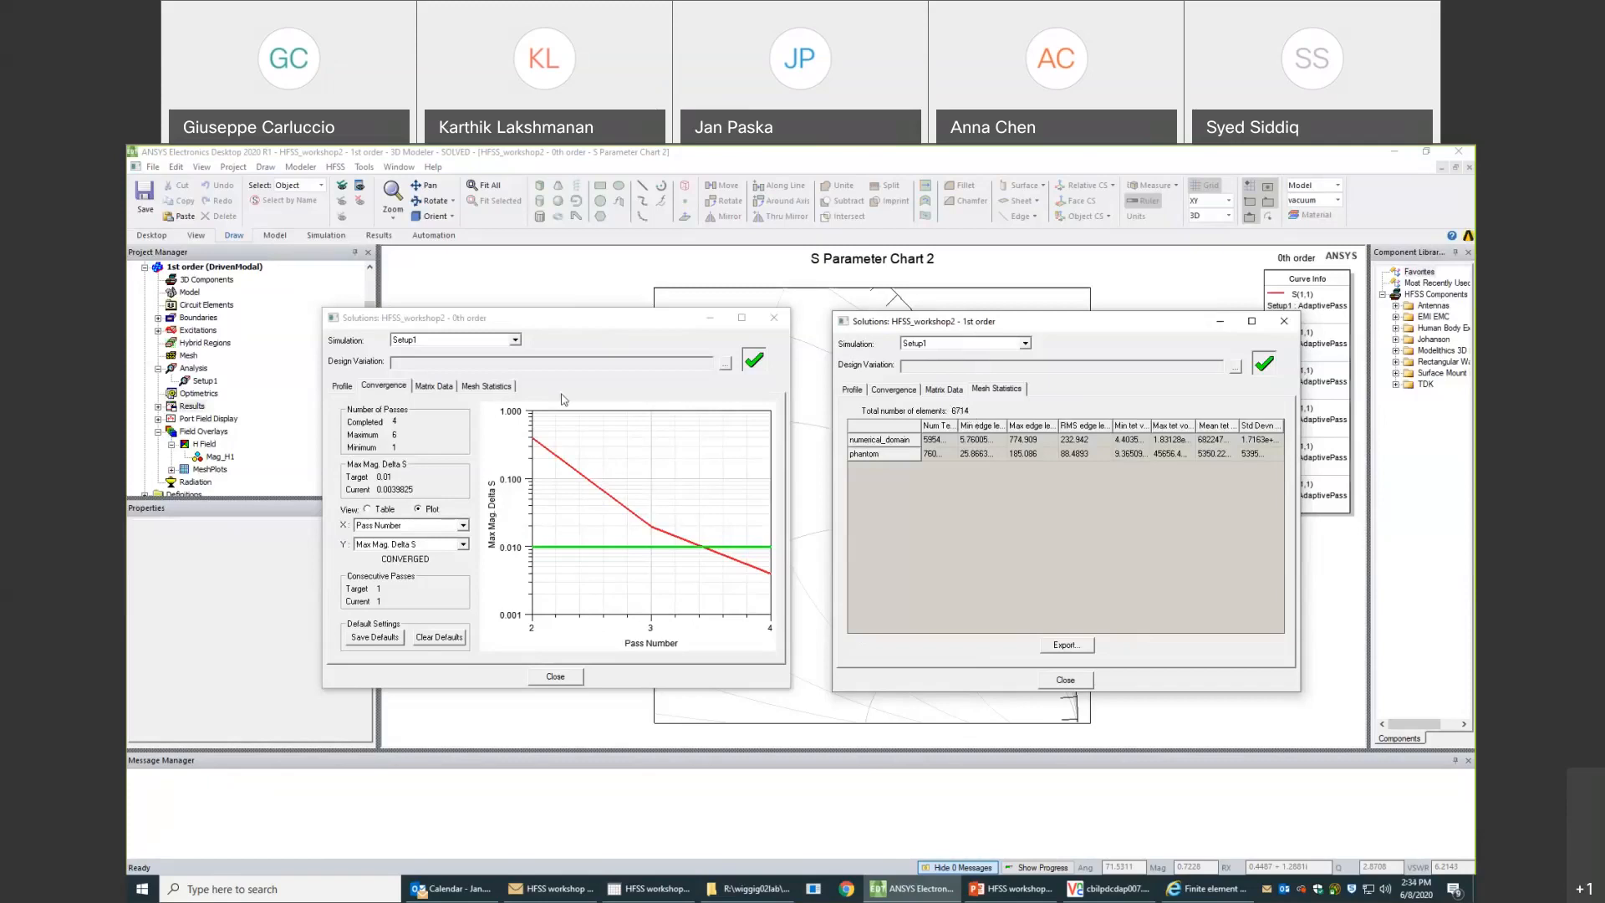
pyautogui.click(481, 391)
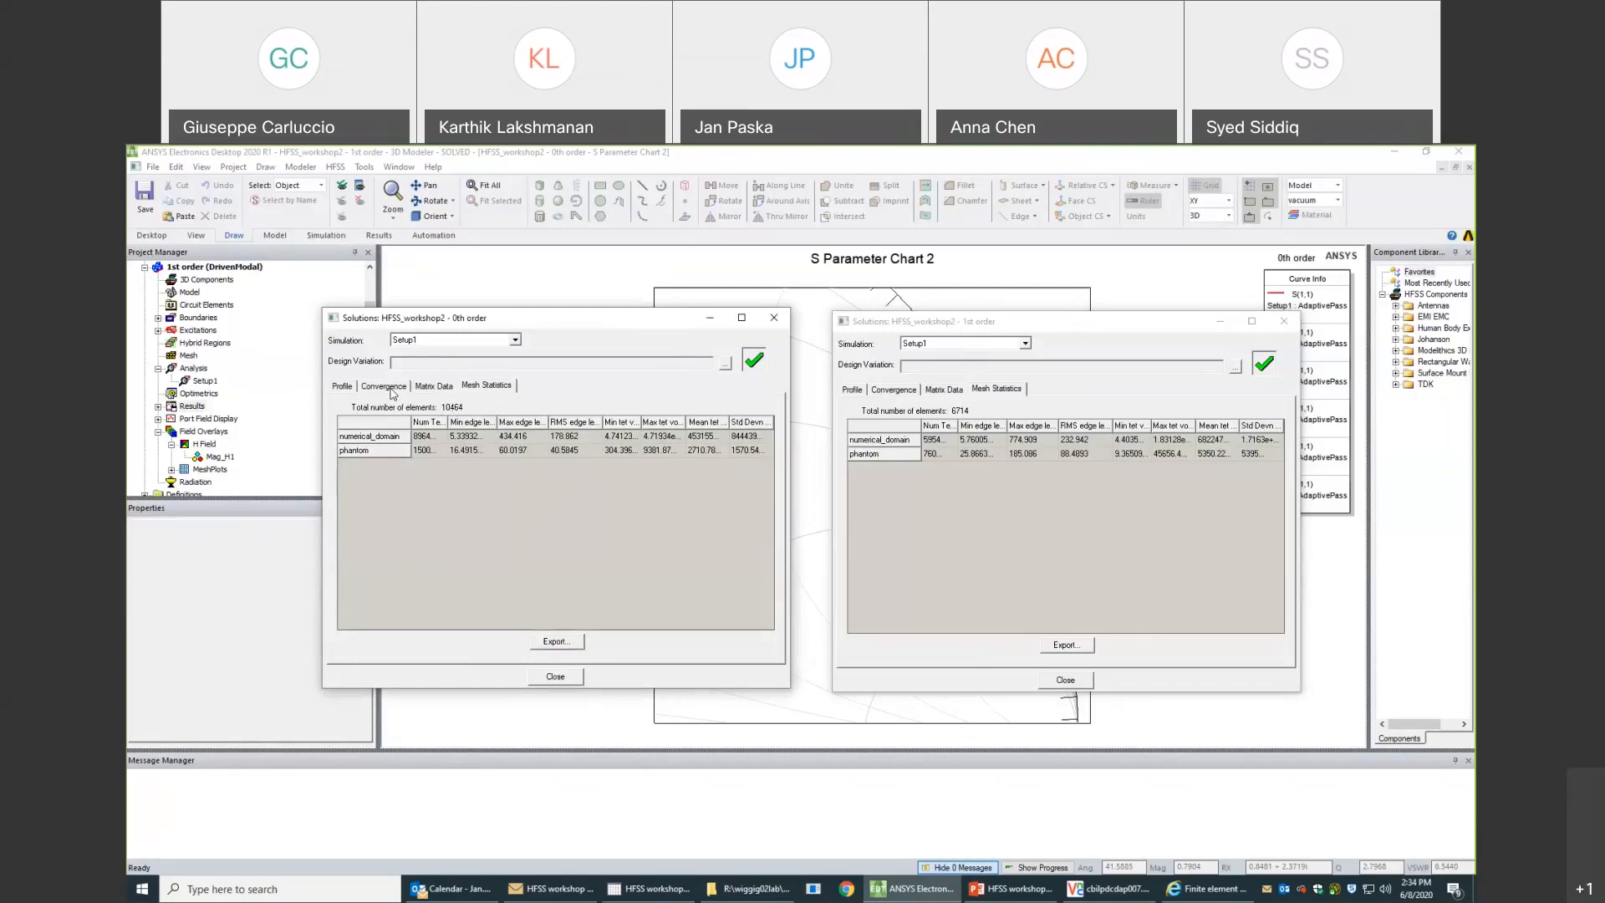
pyautogui.click(392, 390)
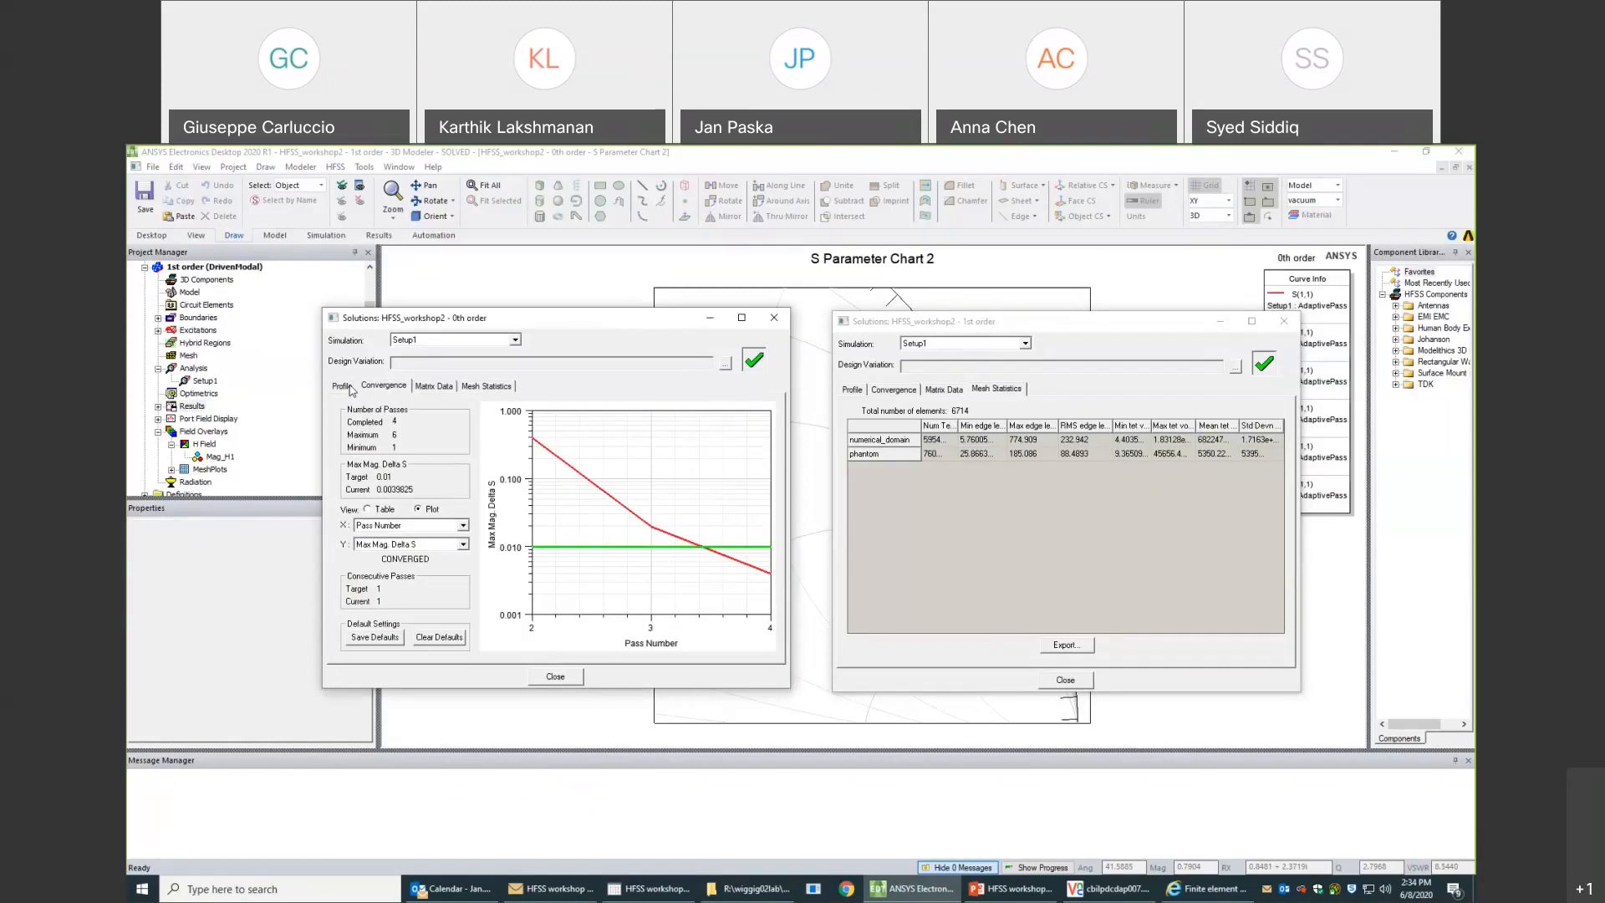
pyautogui.click(465, 386)
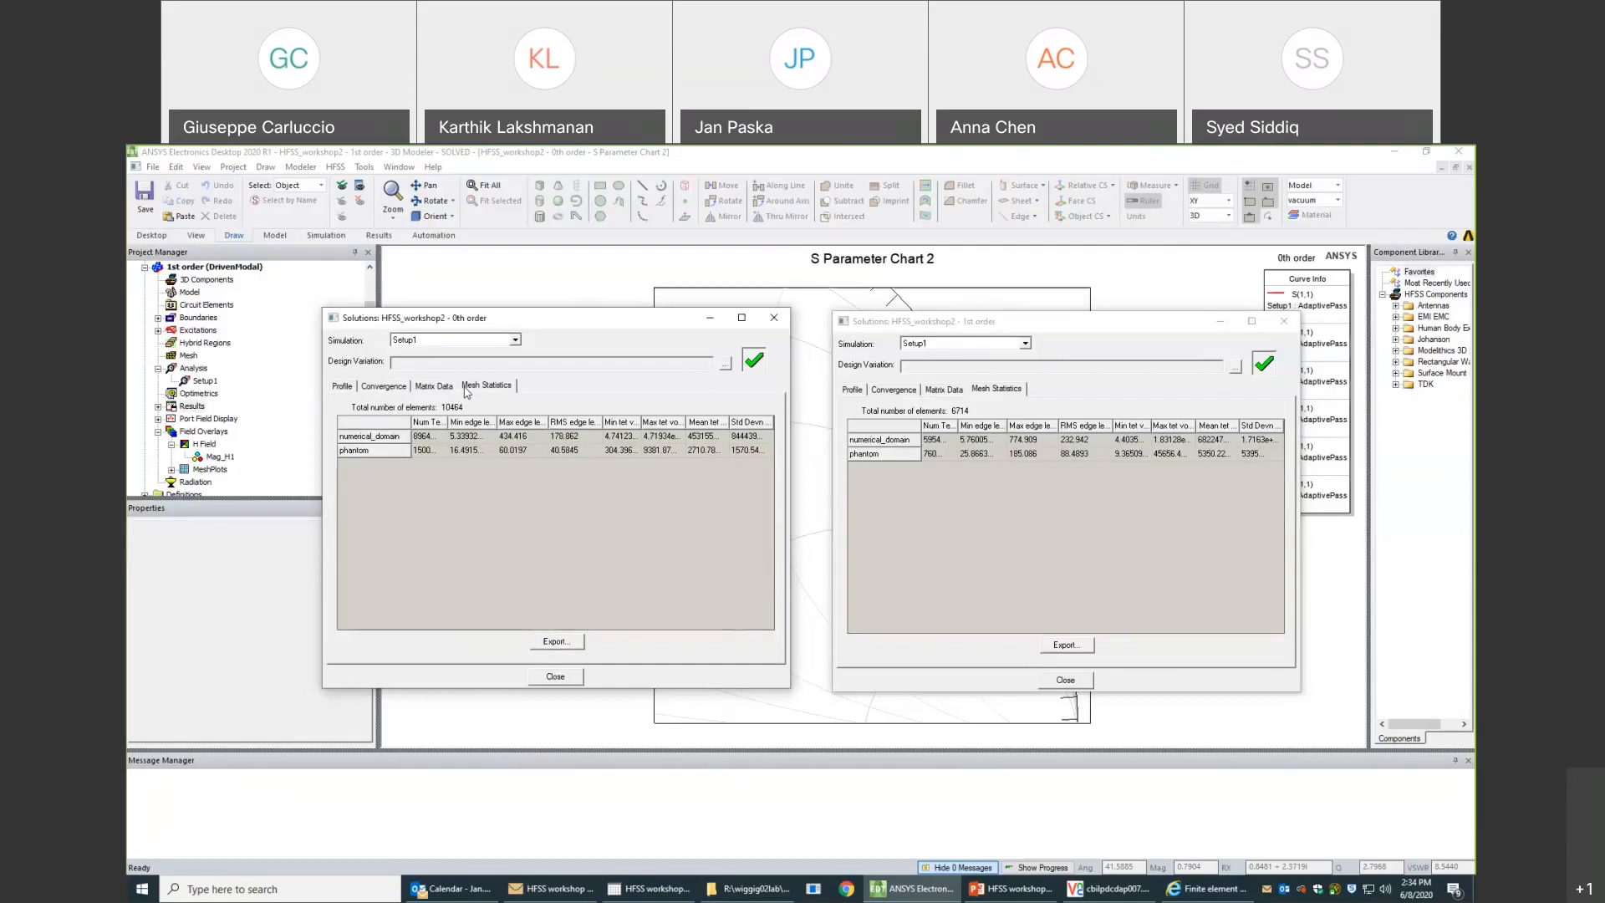
# - Open the 0th order design's solve profile and examine the initial meshing and Adaptive Pass 1 entries
pyautogui.click(344, 386)
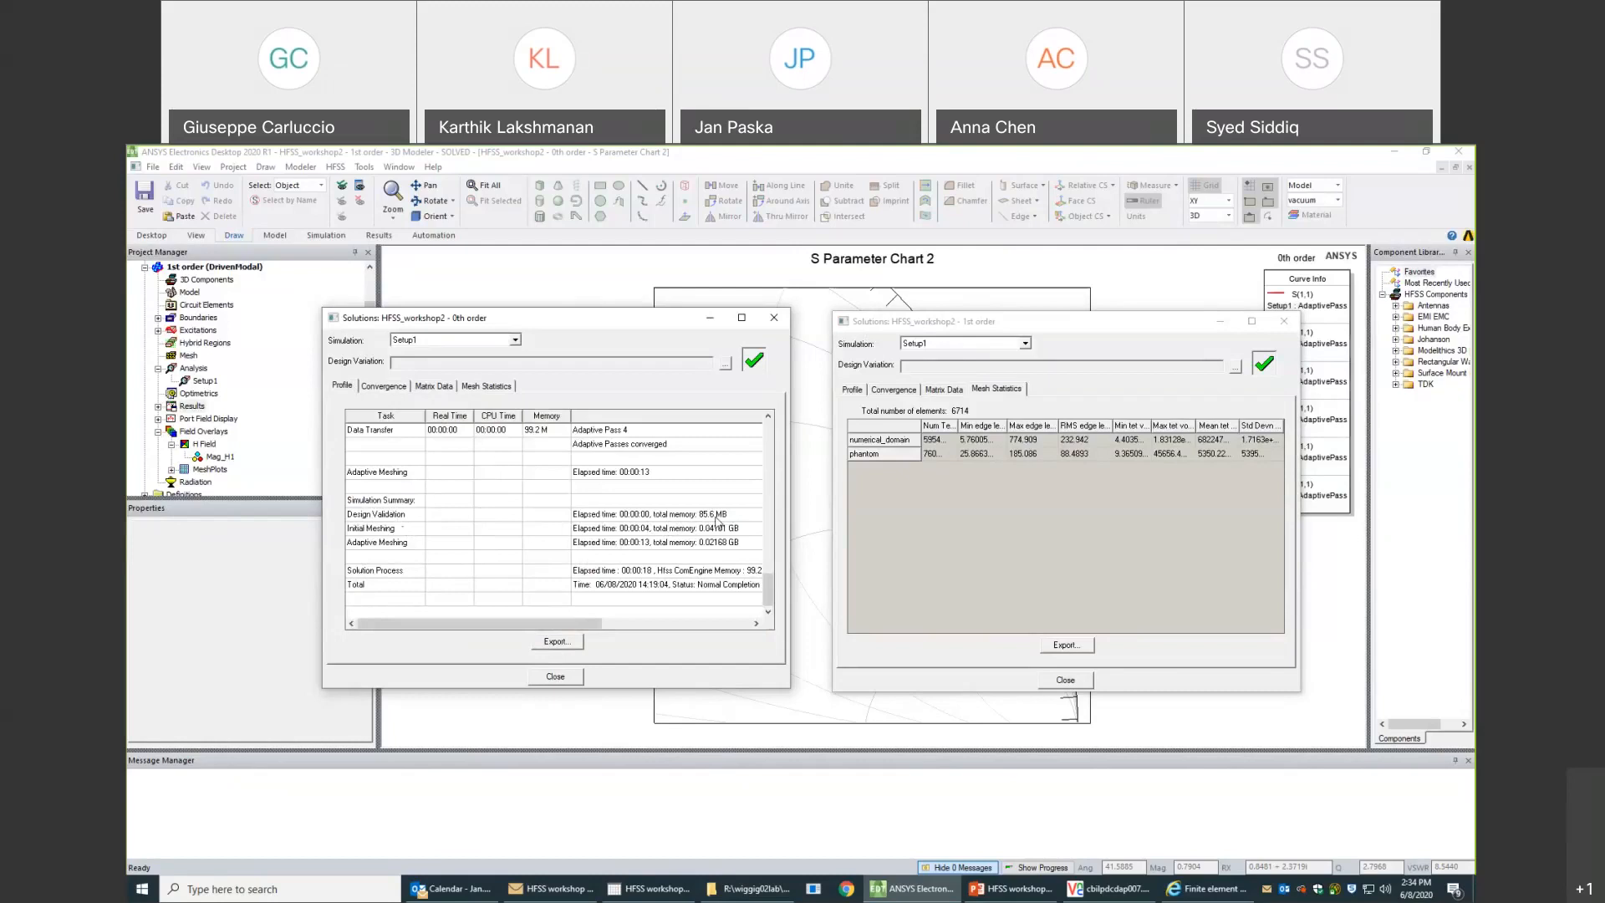
pyautogui.click(760, 586)
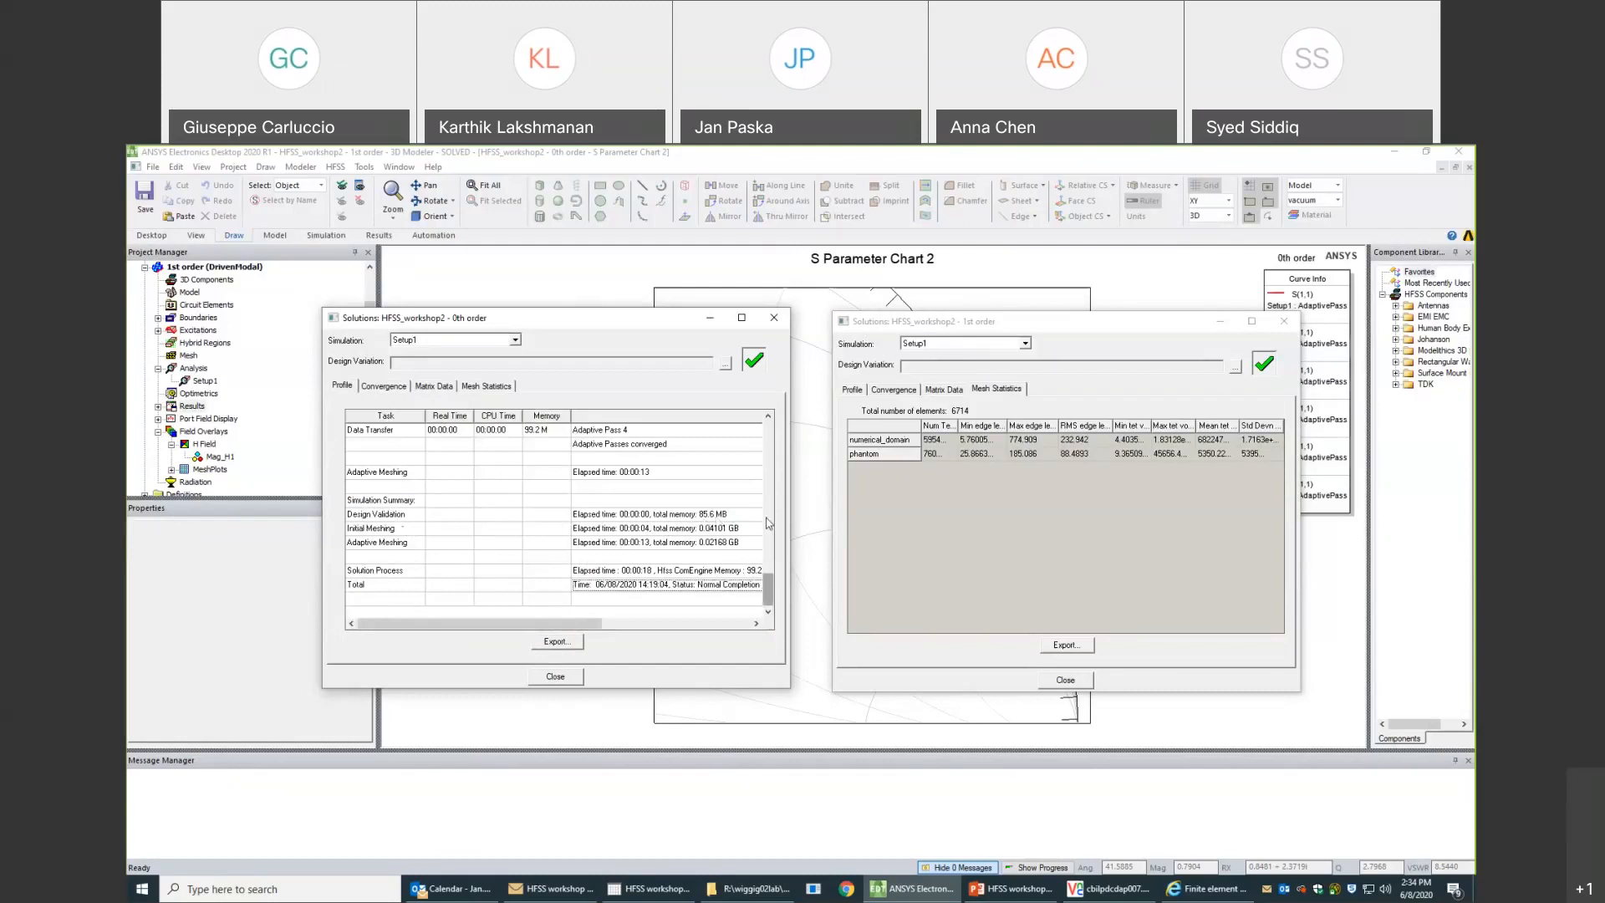
pyautogui.moveTo(769, 589); pyautogui.dragTo(779, 478)
pyautogui.click(365, 573)
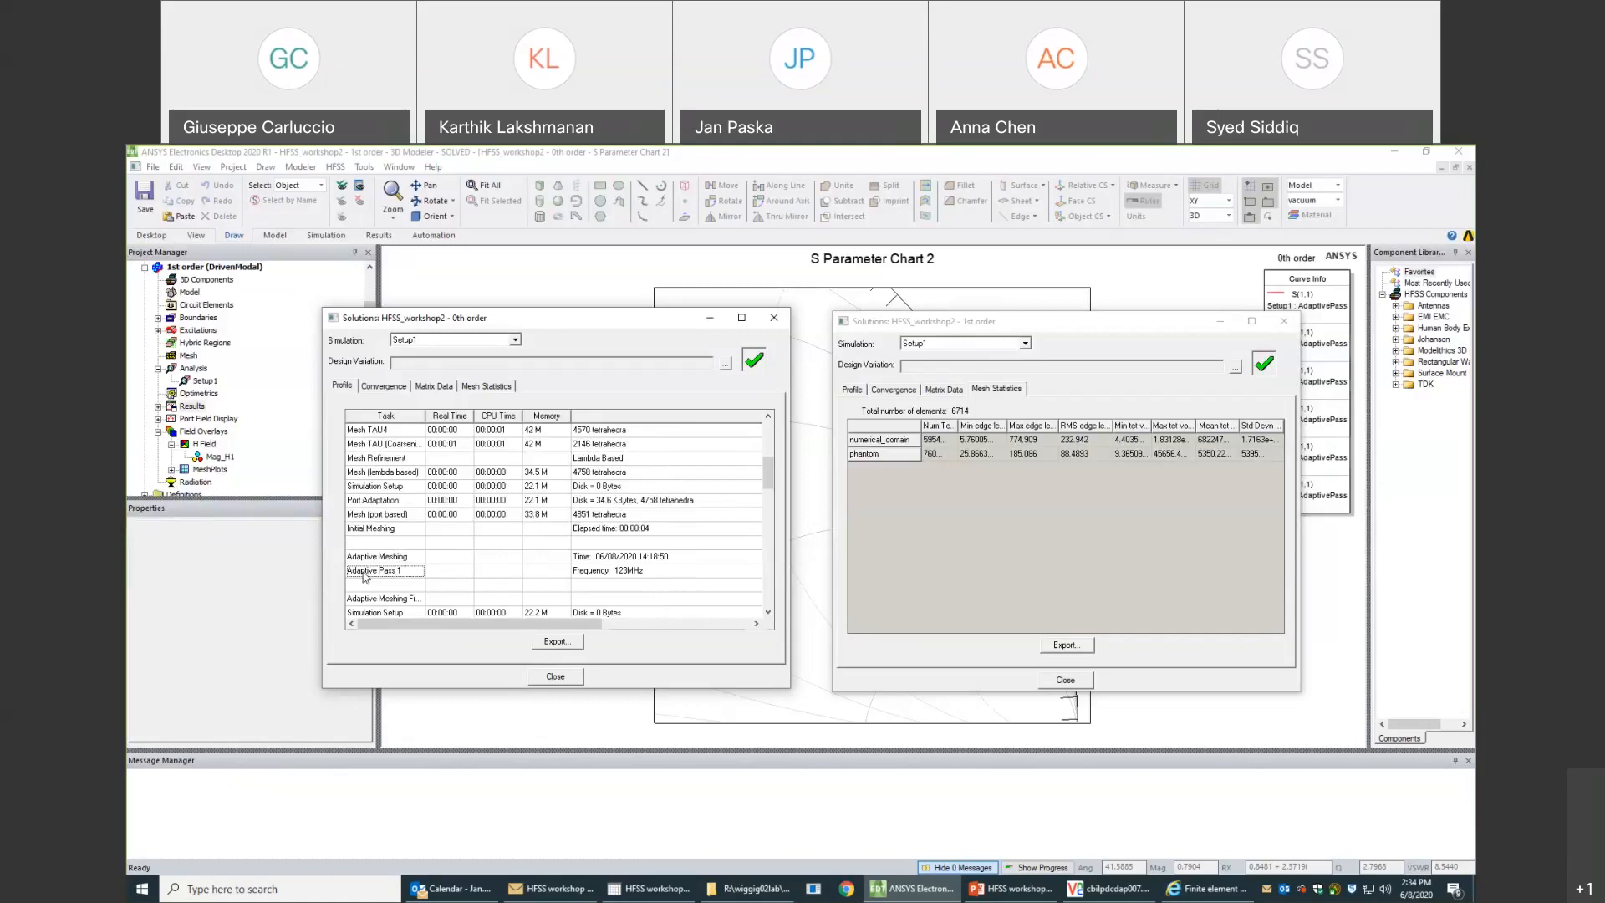
pyautogui.scroll(-1, 535, 549)
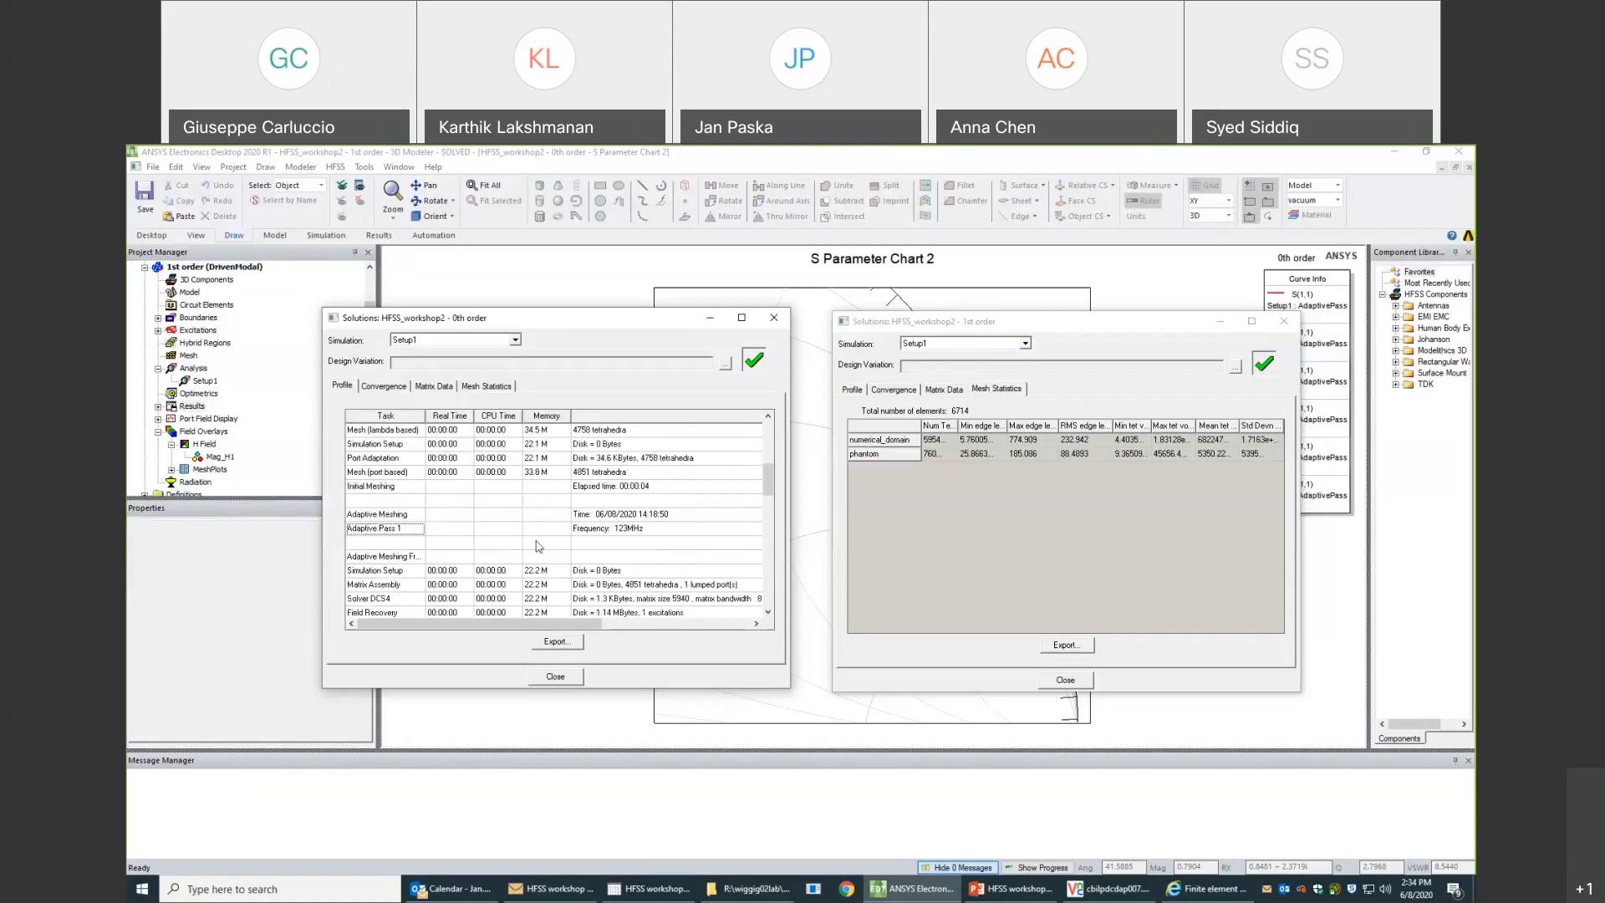
pyautogui.scroll(1, 535, 545)
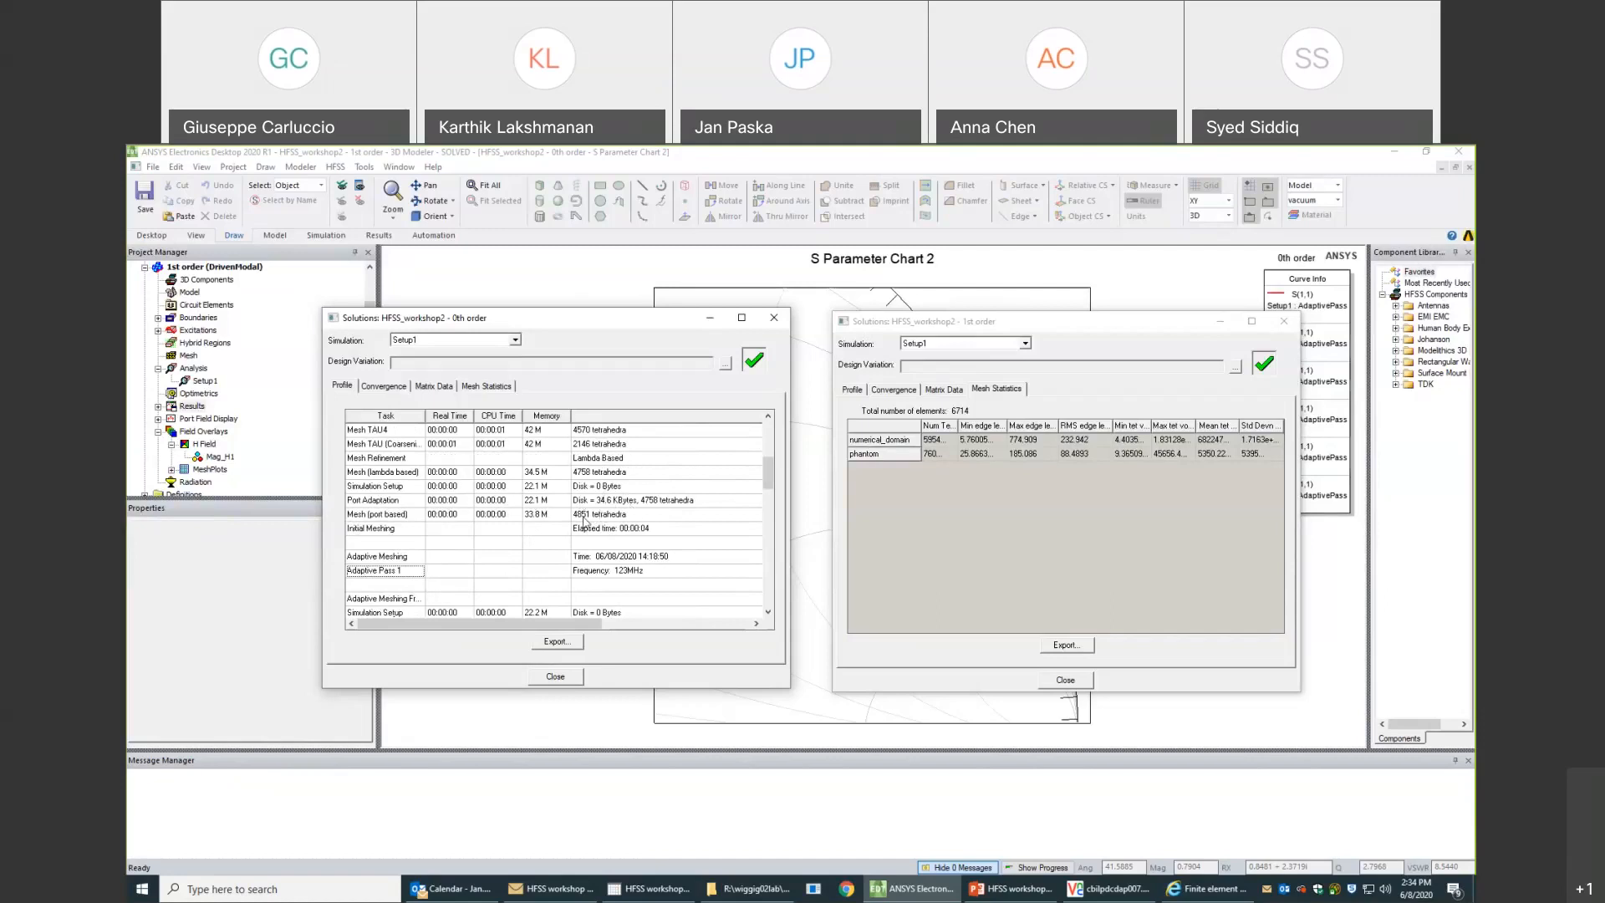
pyautogui.scroll(-3, 579, 531)
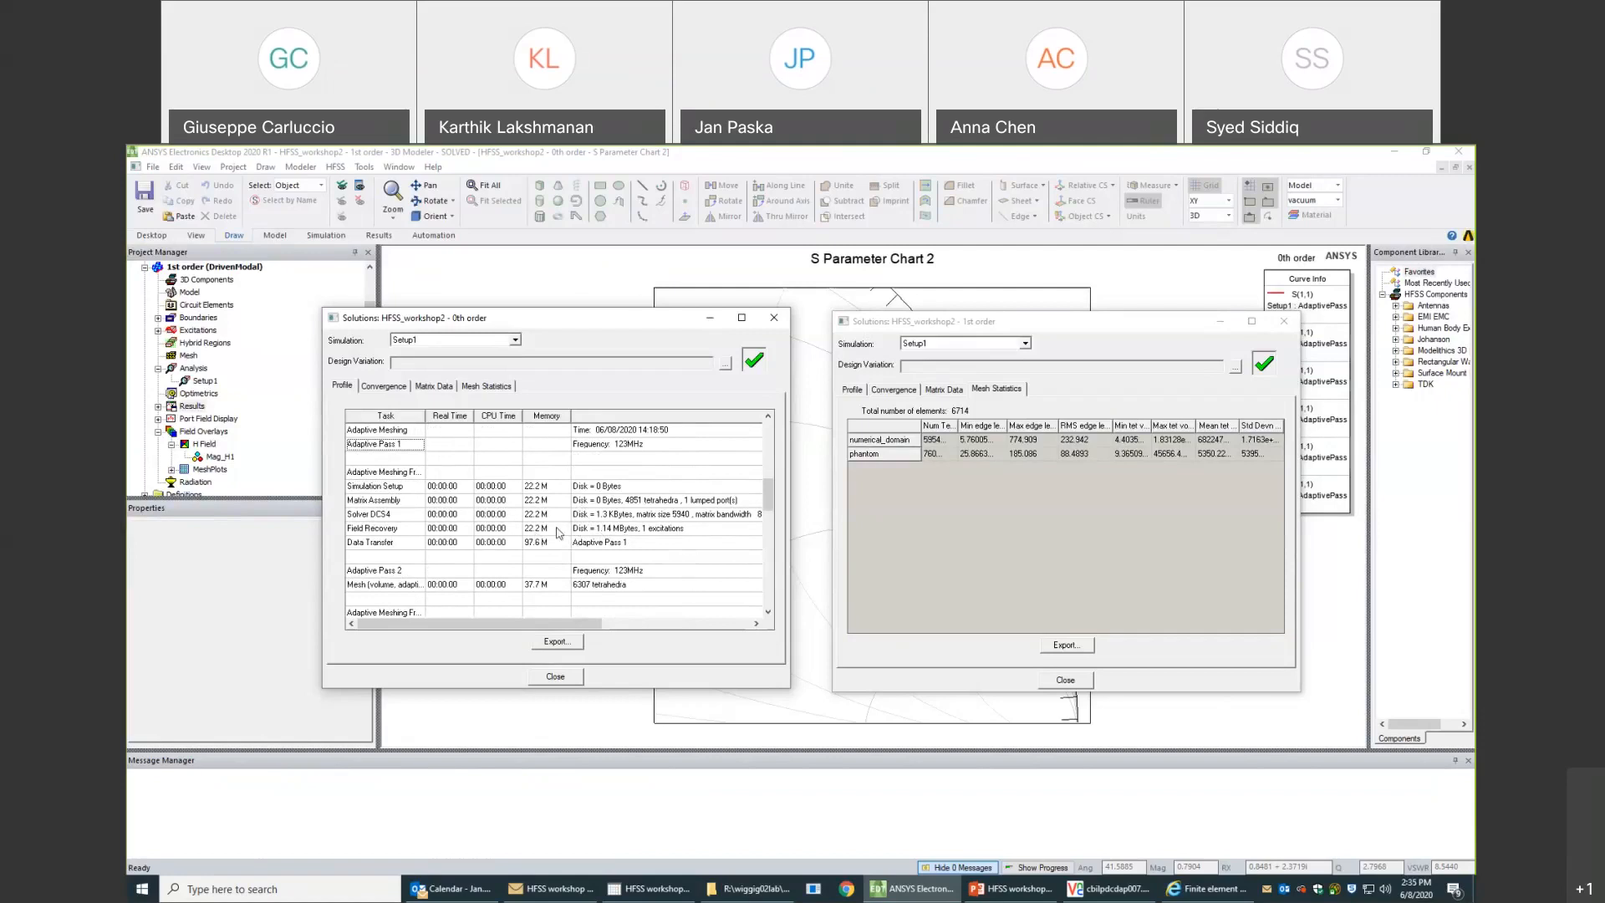
# - Check the solver memory of each adaptive pass in the 0th order profile, through Adaptive Pass 4
pyautogui.scroll(-1, 559, 532)
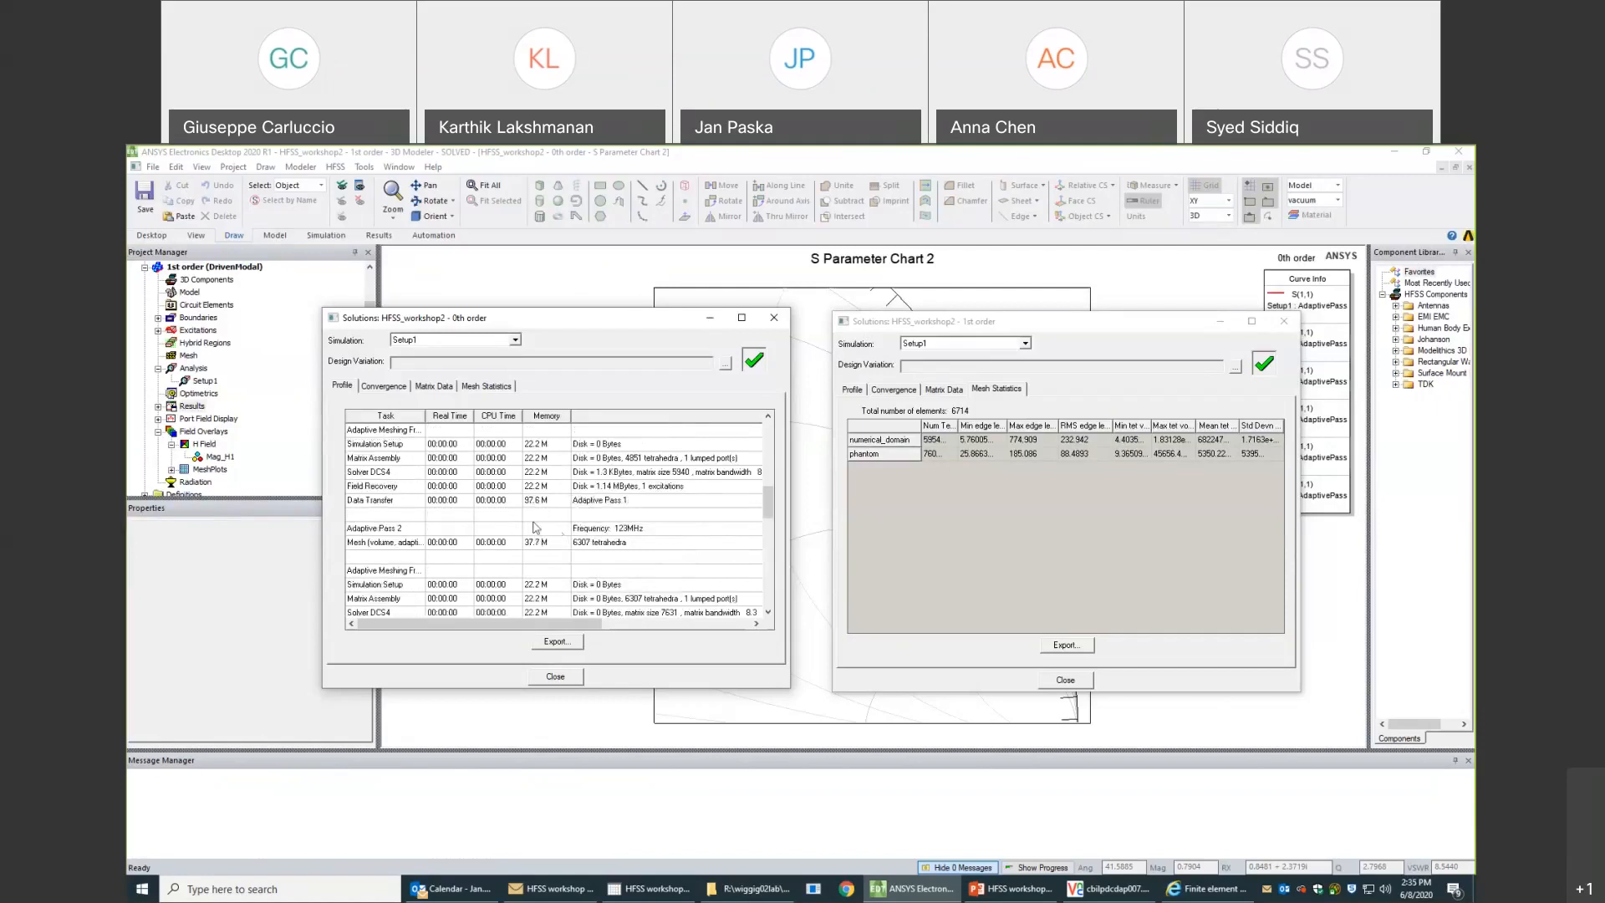
pyautogui.click(533, 473)
pyautogui.scroll(-1, 549, 513)
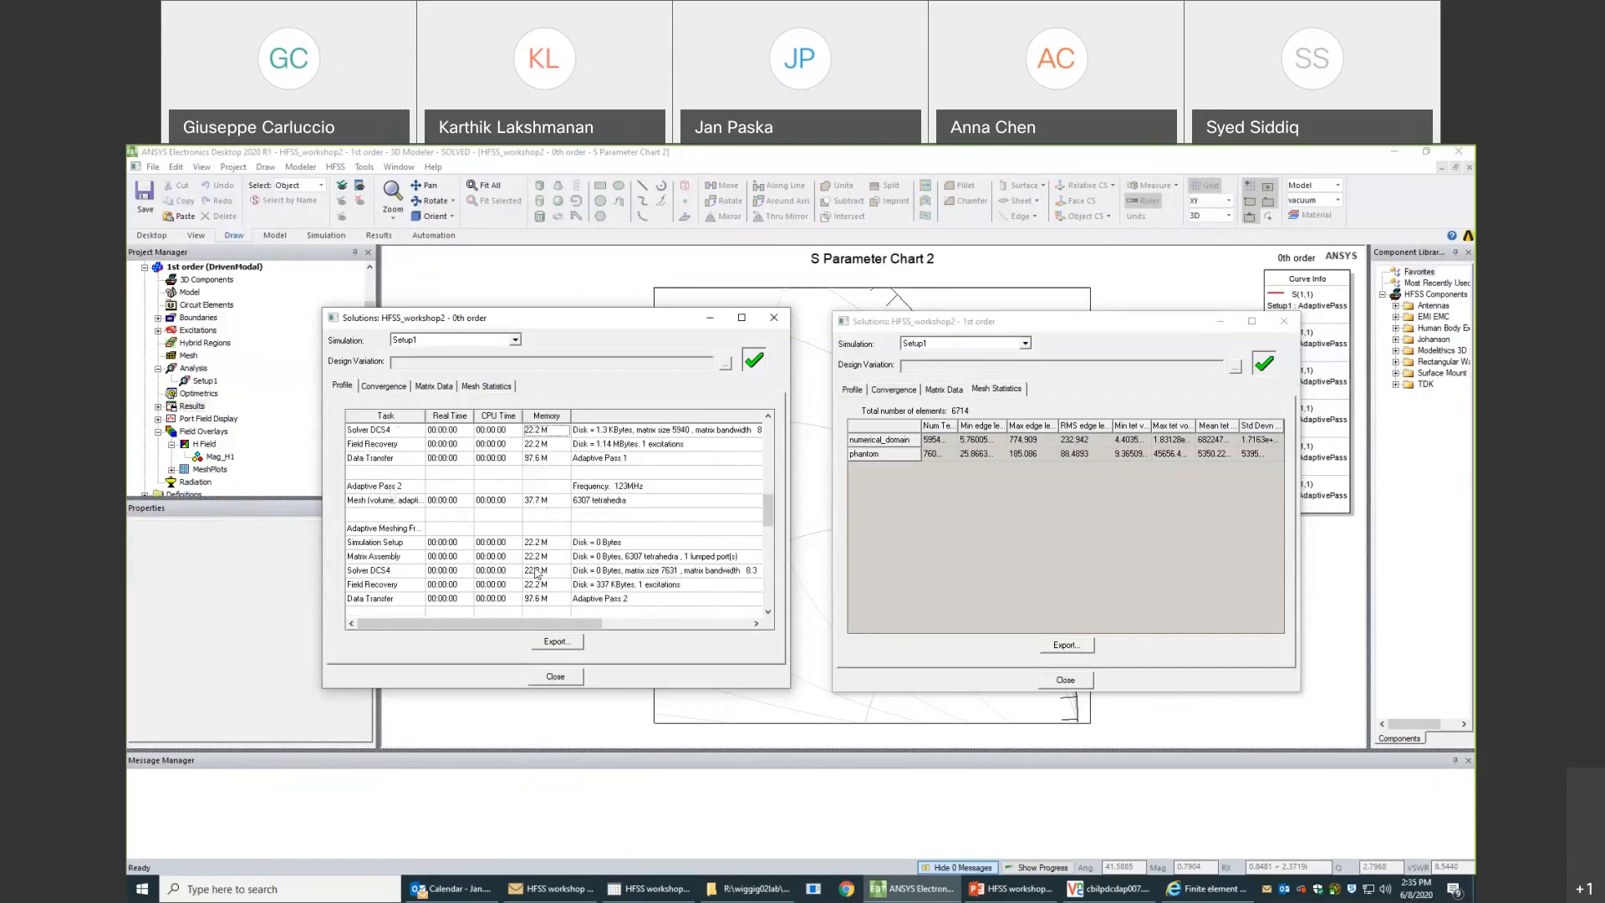
pyautogui.scroll(-4, 536, 572)
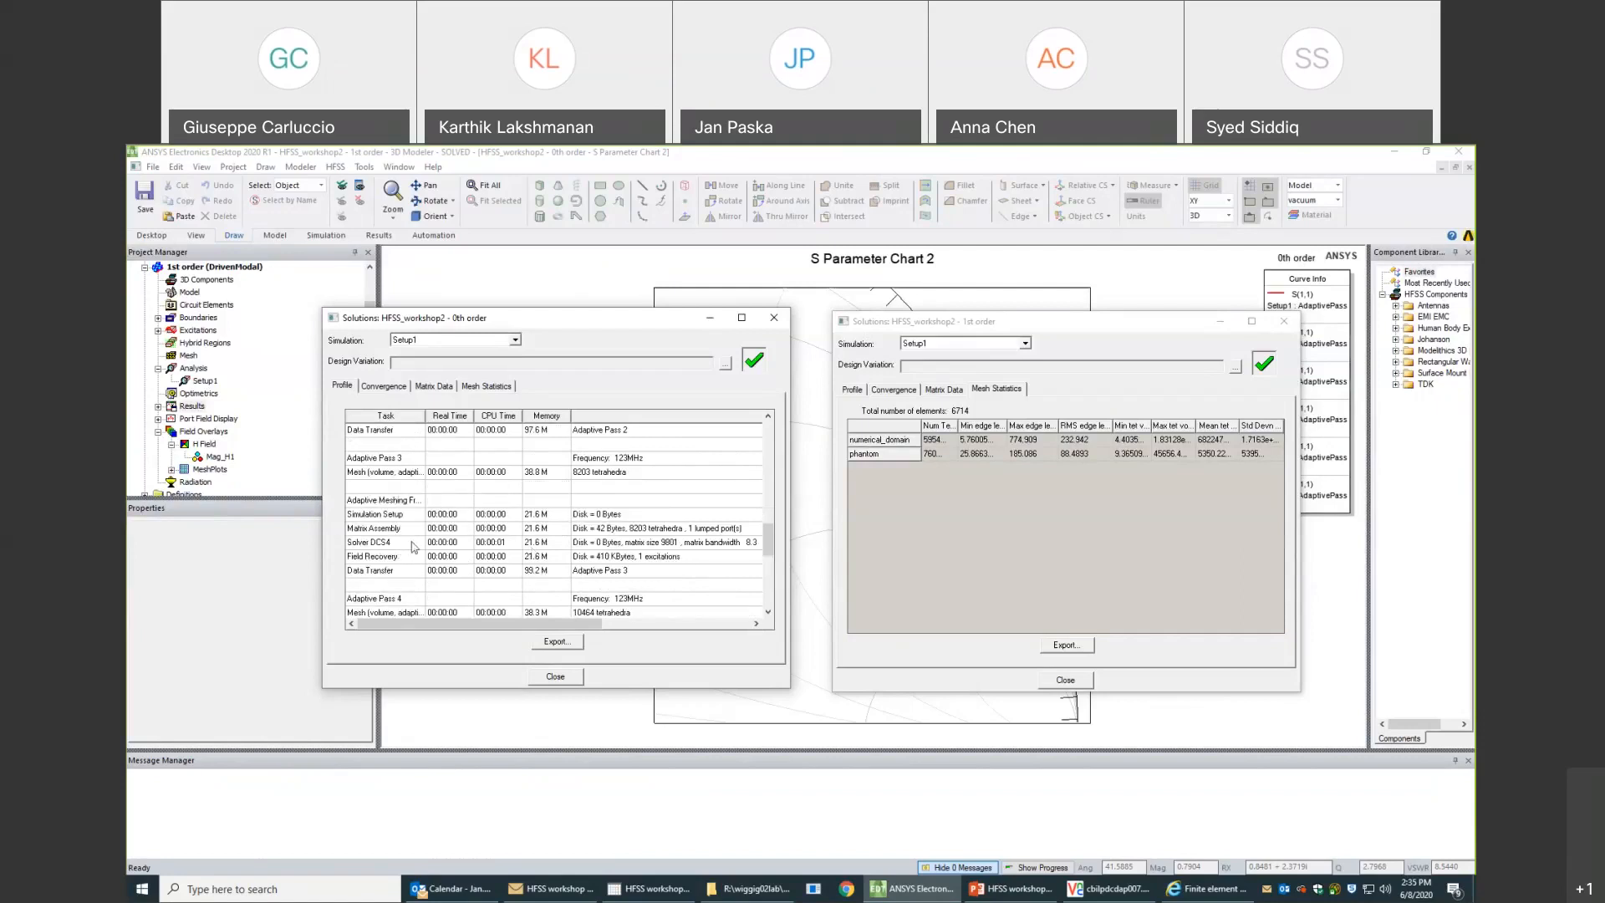
pyautogui.click(539, 543)
pyautogui.scroll(-3, 539, 552)
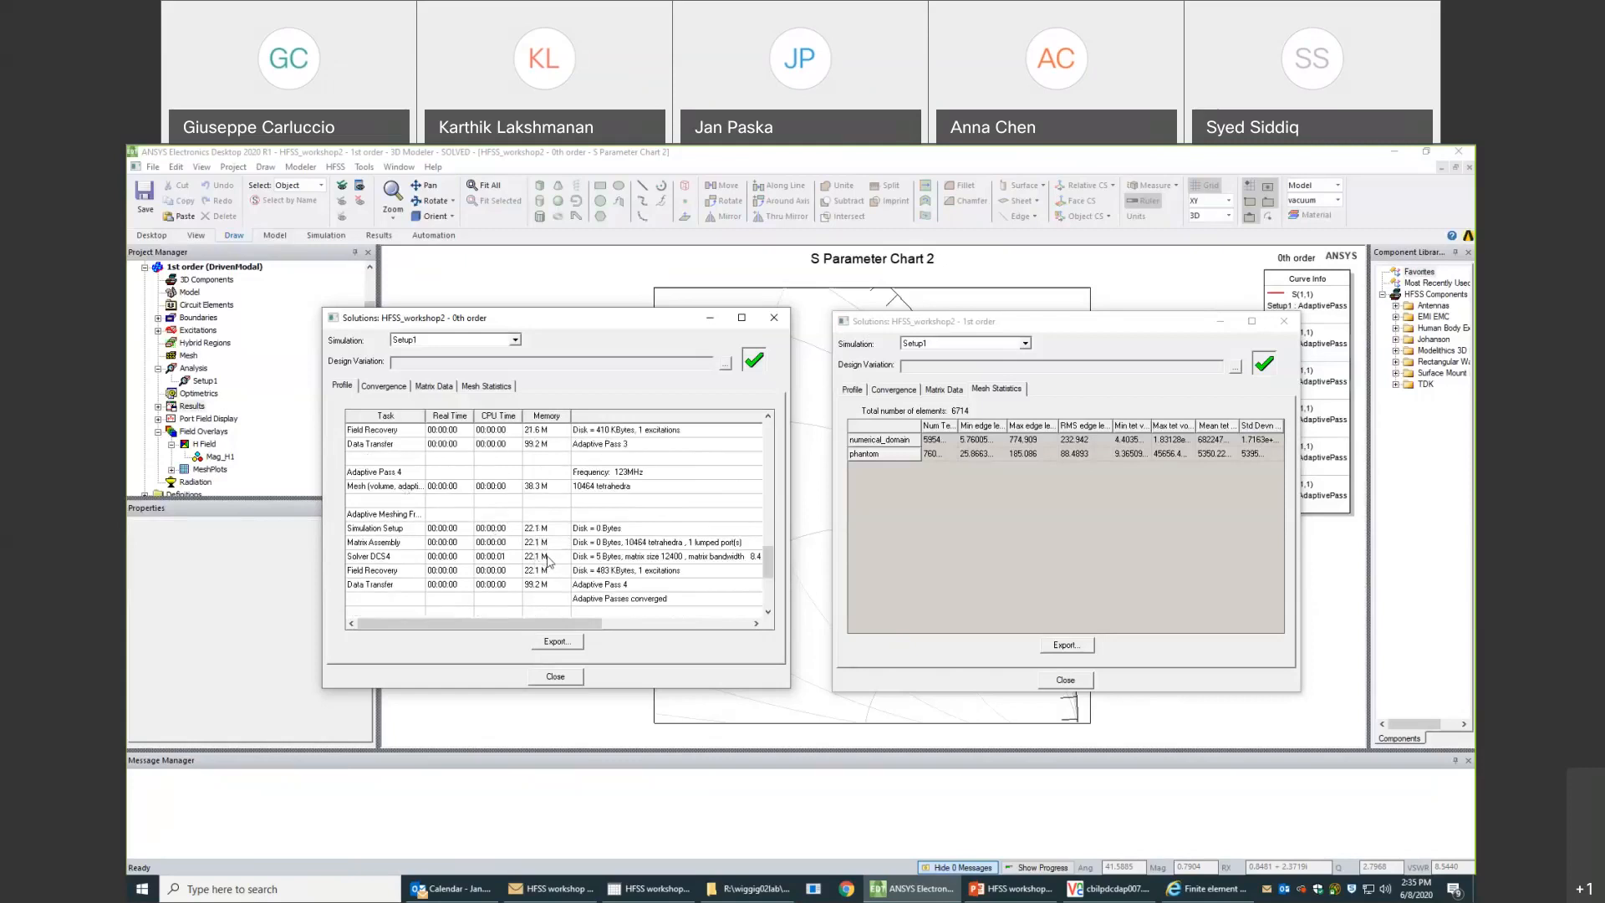
pyautogui.scroll(-4, 548, 562)
pyautogui.scroll(2, 548, 563)
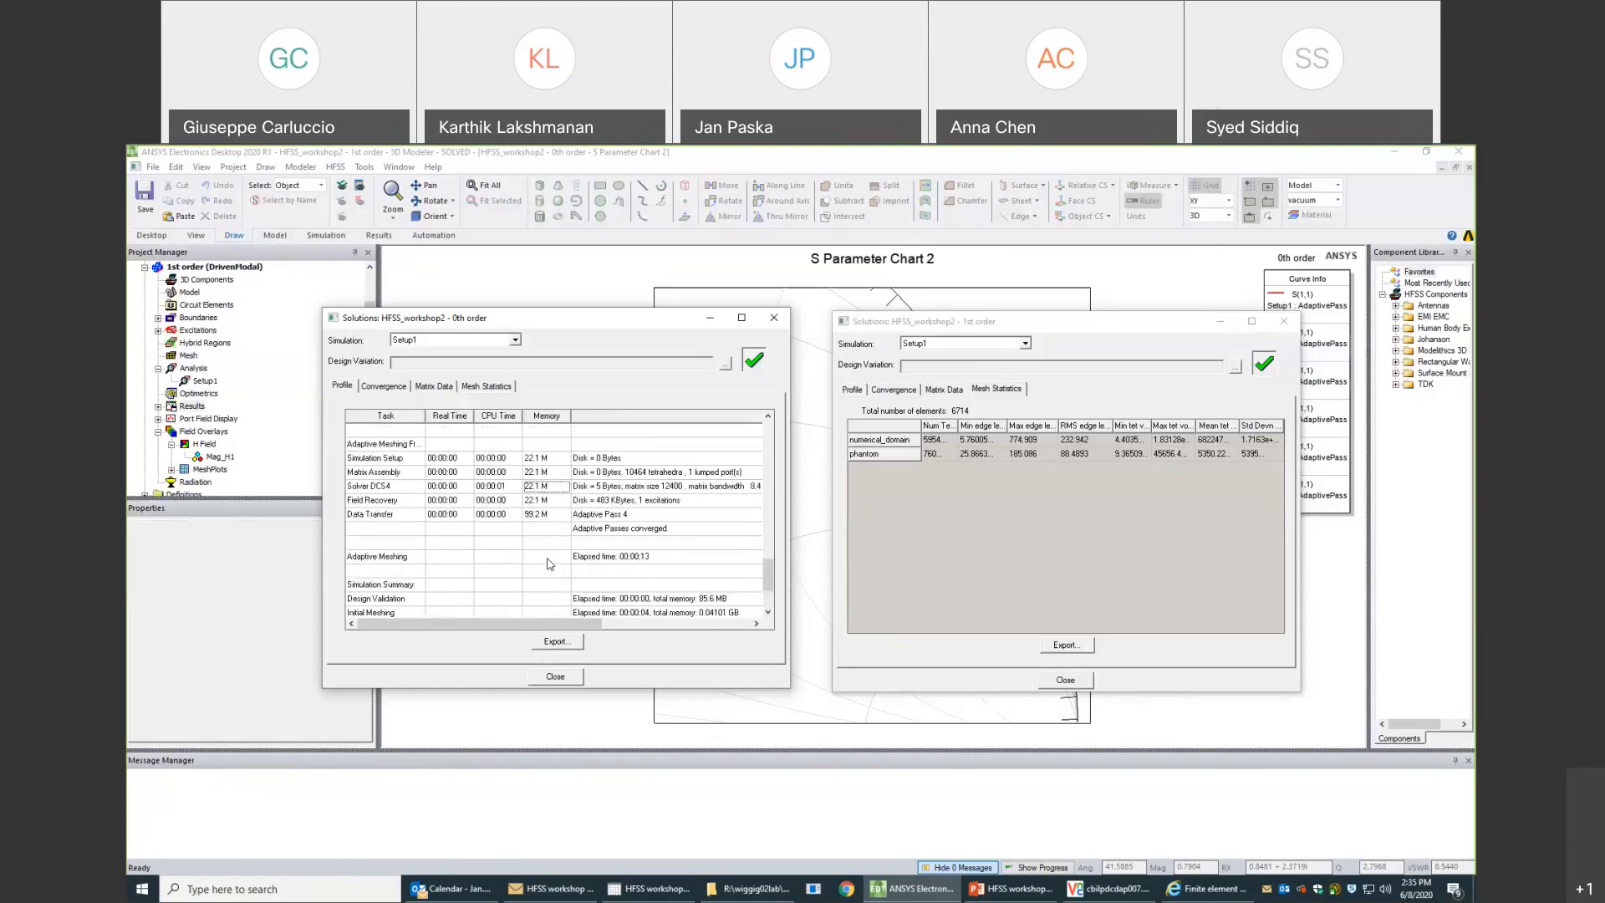
pyautogui.scroll(1, 549, 565)
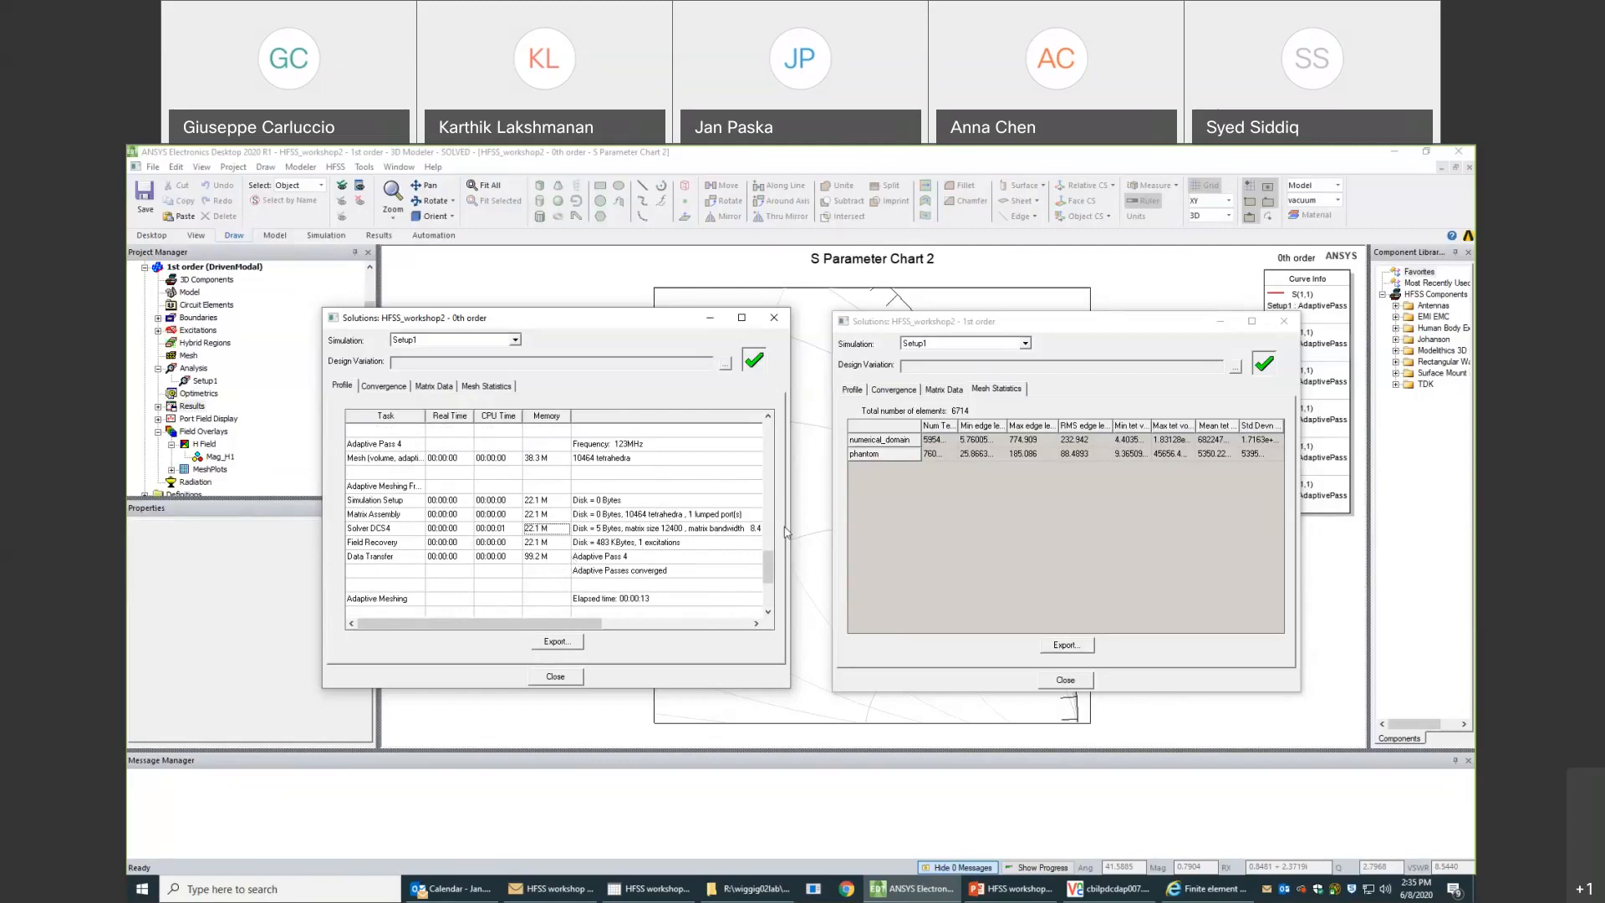
# - Widen the 0th order solutions window to show the full solver information and return to the first adaptive passes
pyautogui.moveTo(793, 528); pyautogui.dragTo(851, 530)
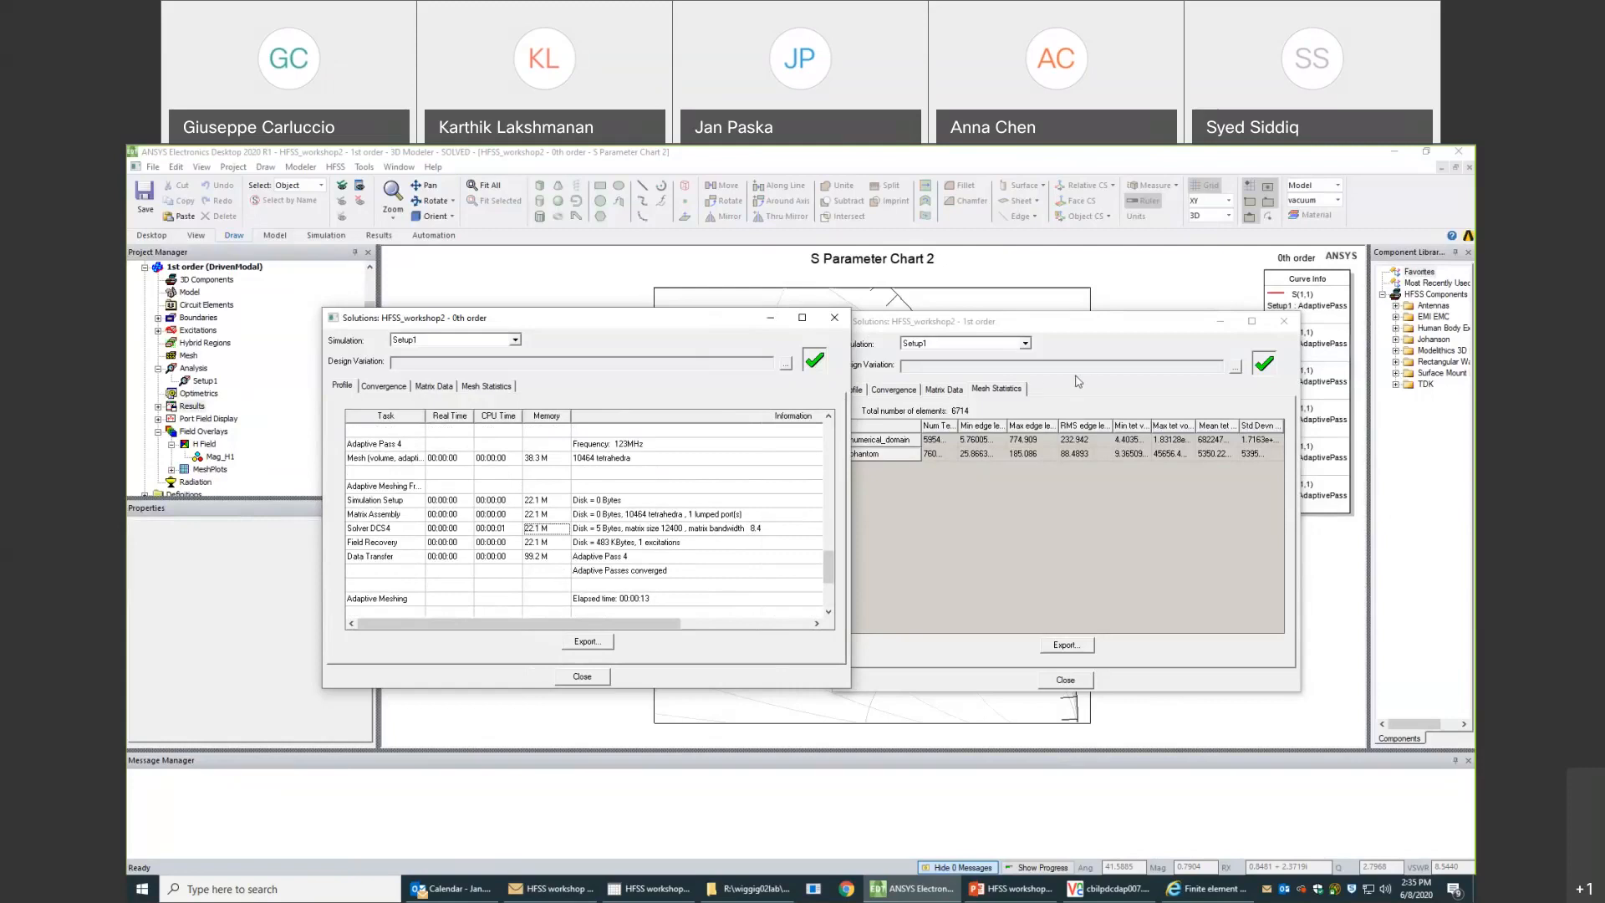
pyautogui.scroll(3, 559, 480)
pyautogui.scroll(6, 559, 493)
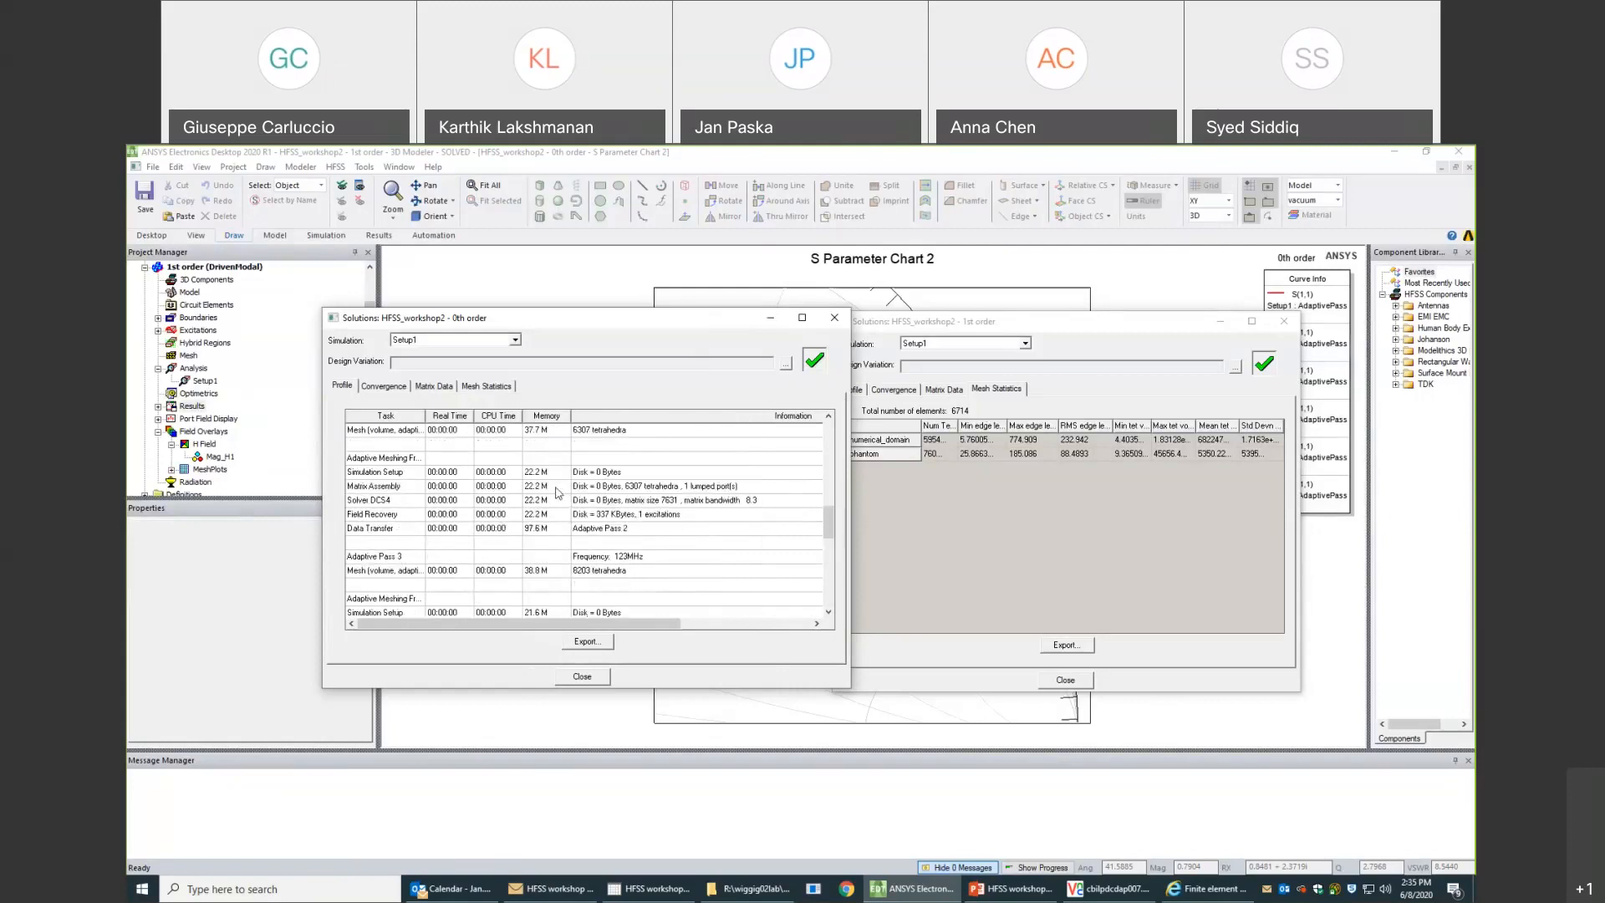
# - Open the 1st order design's solve profile and check the solver memory of Adaptive Pass 5
pyautogui.click(1142, 395)
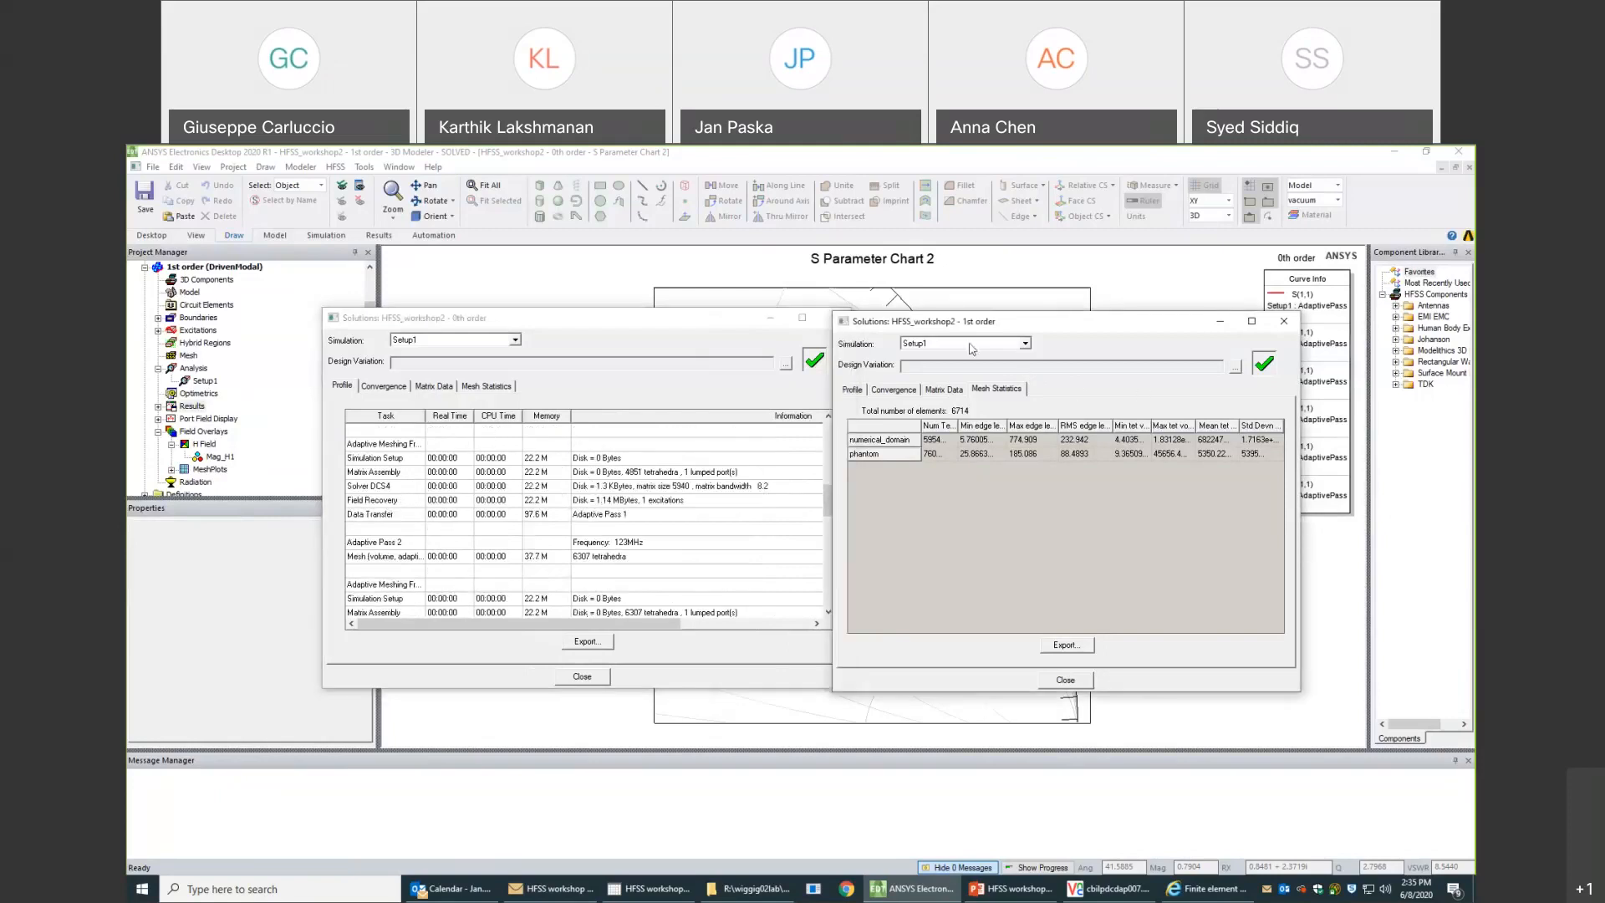
pyautogui.click(853, 389)
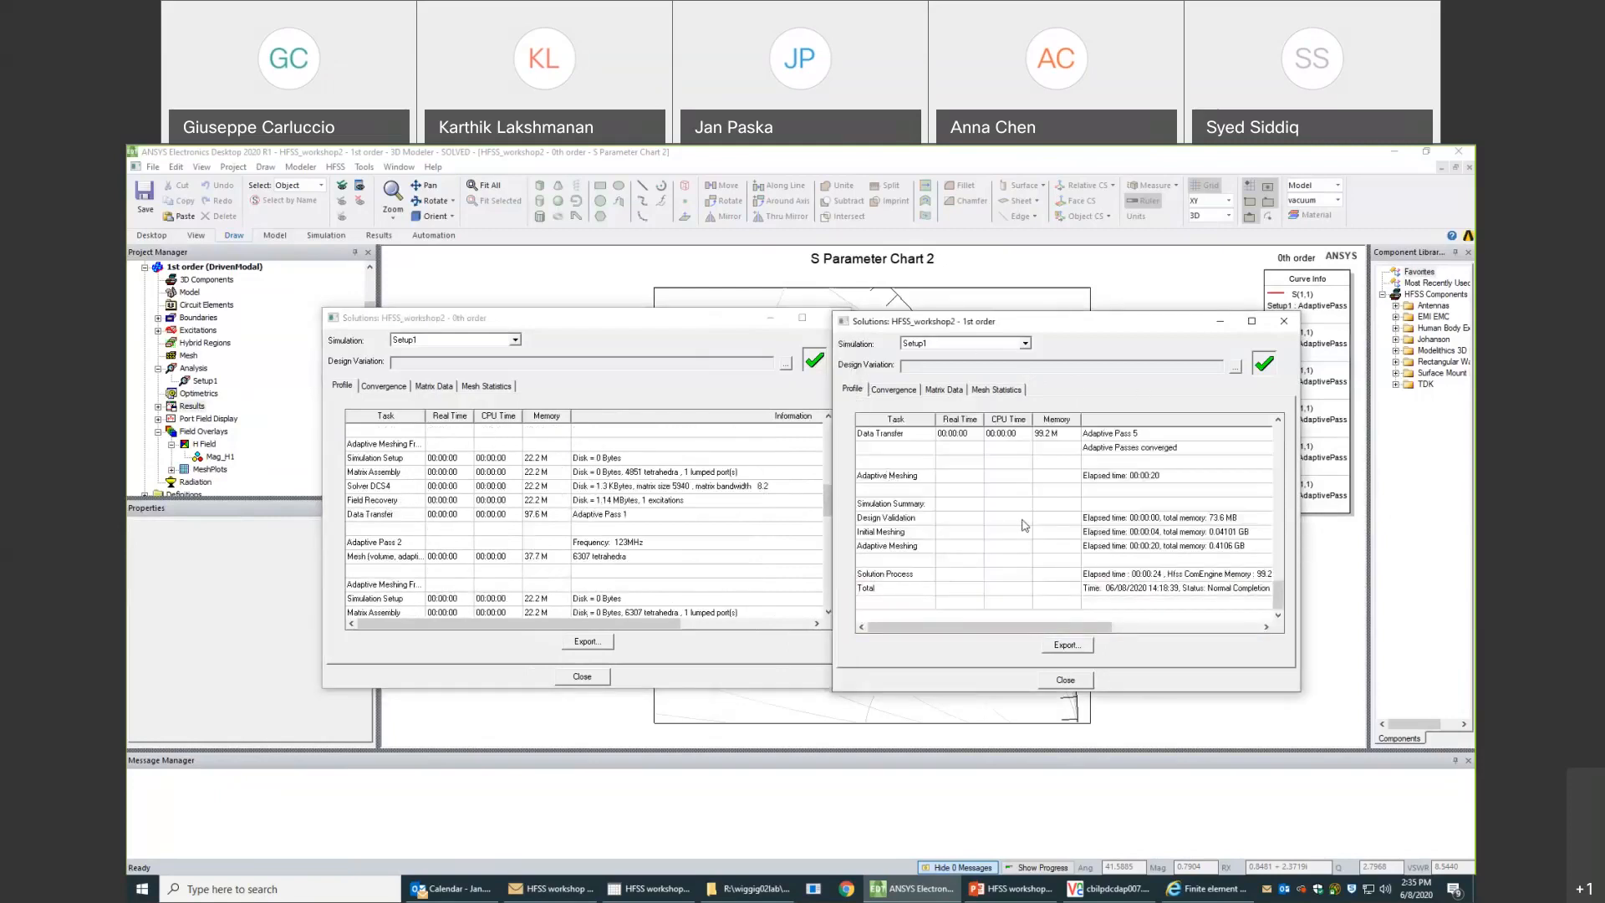
pyautogui.scroll(2, 1013, 561)
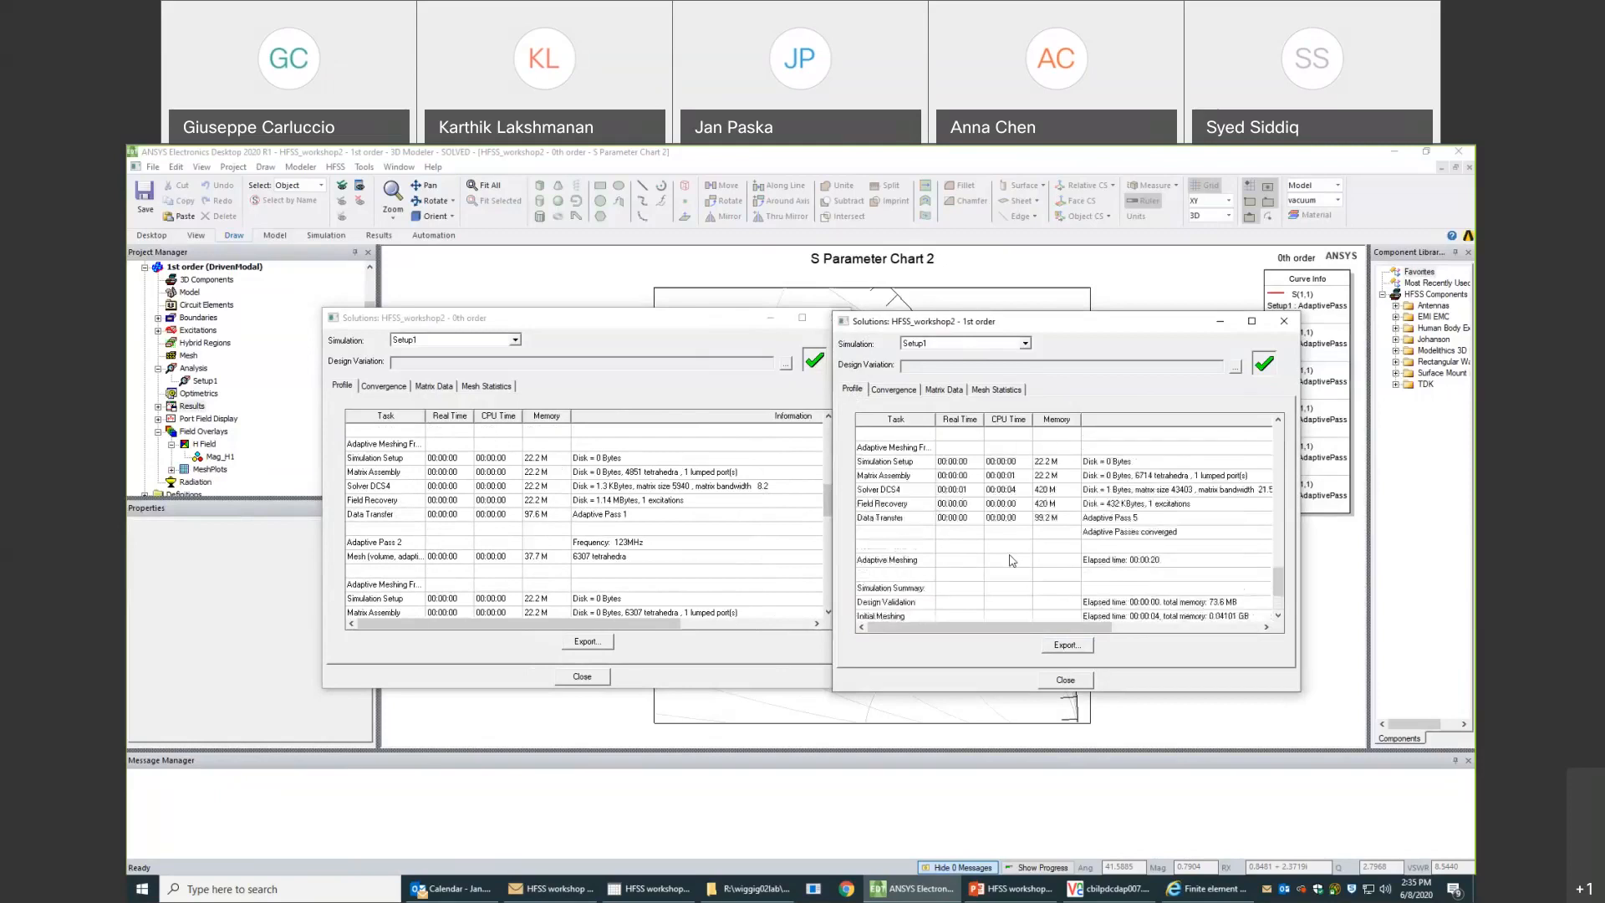
pyautogui.click(1047, 493)
pyautogui.scroll(1, 1046, 500)
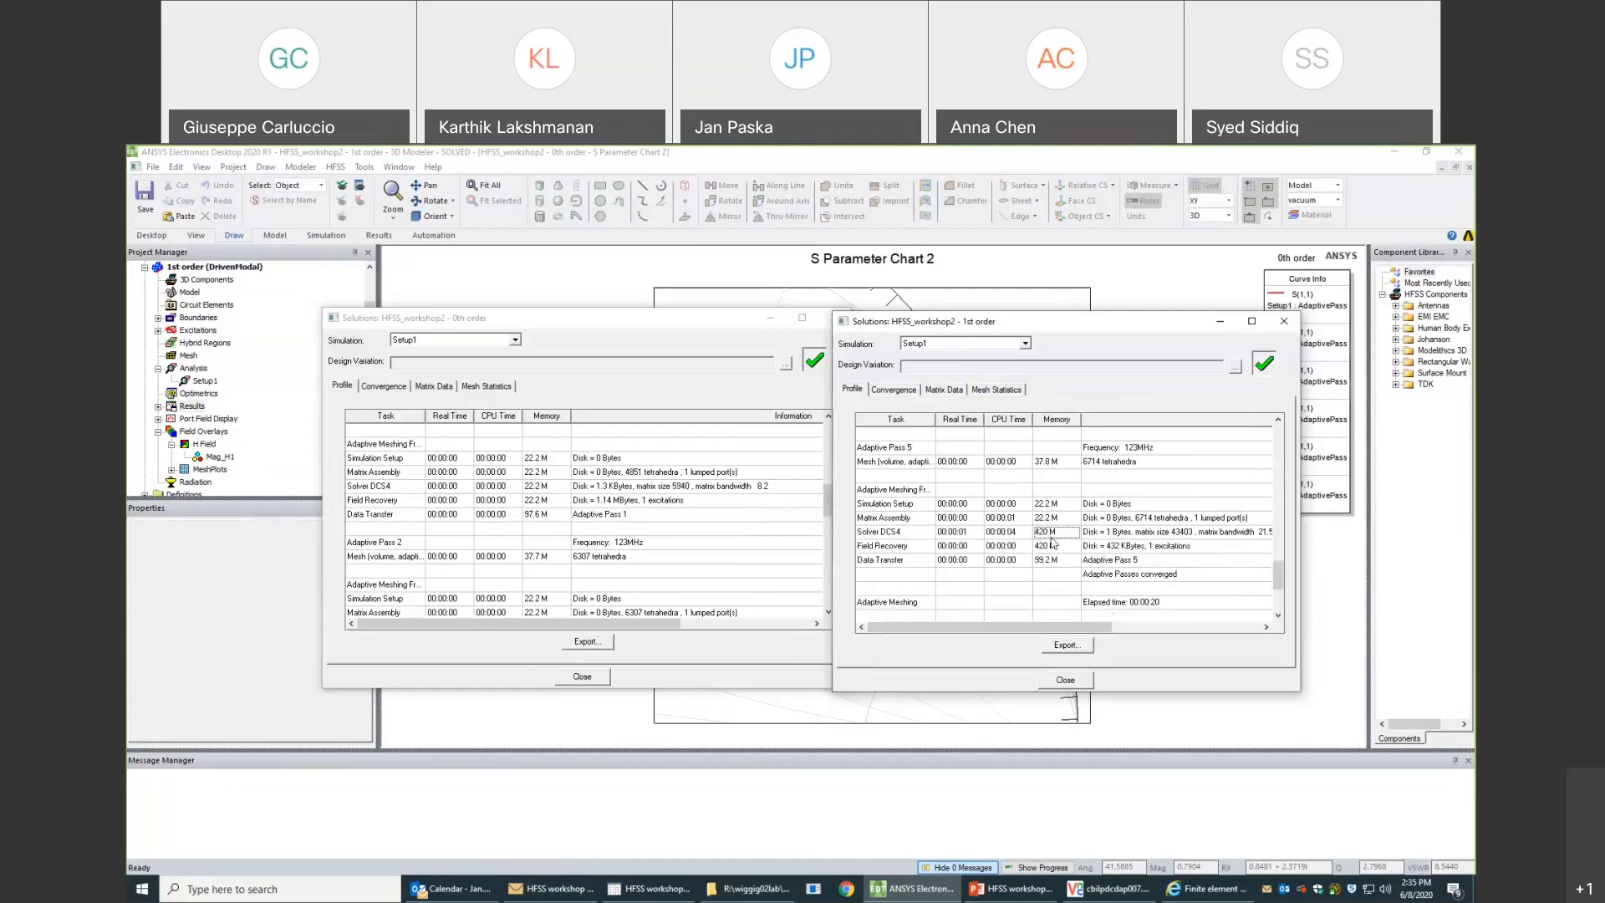
# - Compare the 0th order profile's Adaptive Pass 4 with the 1st order's last pass, moving the 1st order window clear of the other
pyautogui.click(691, 539)
pyautogui.scroll(-9, 691, 539)
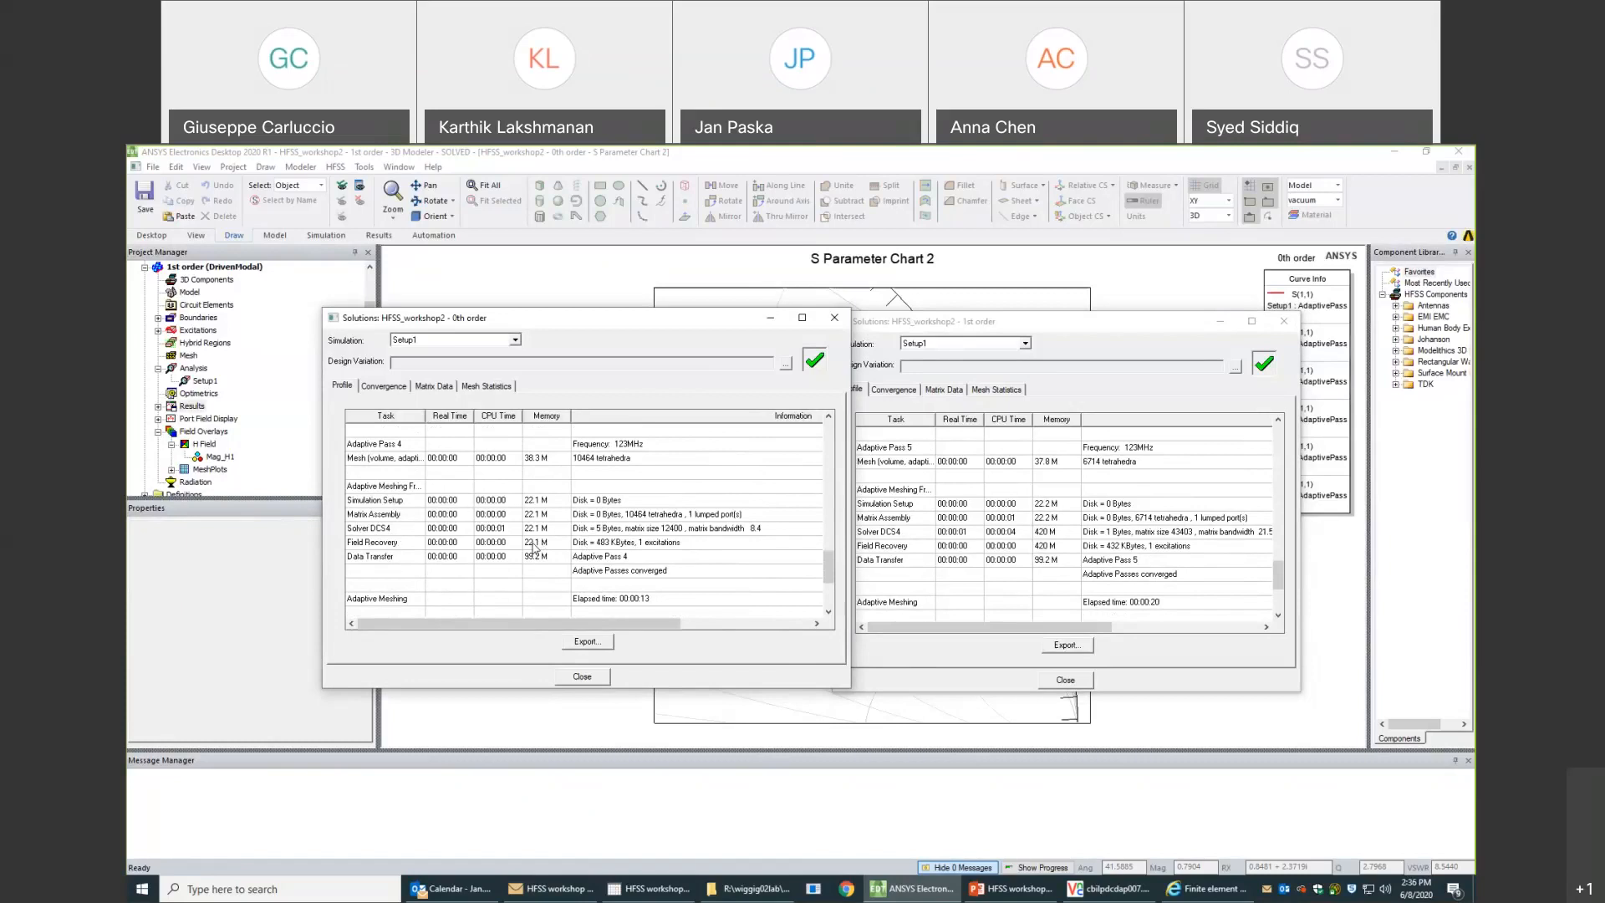
pyautogui.click(1074, 372)
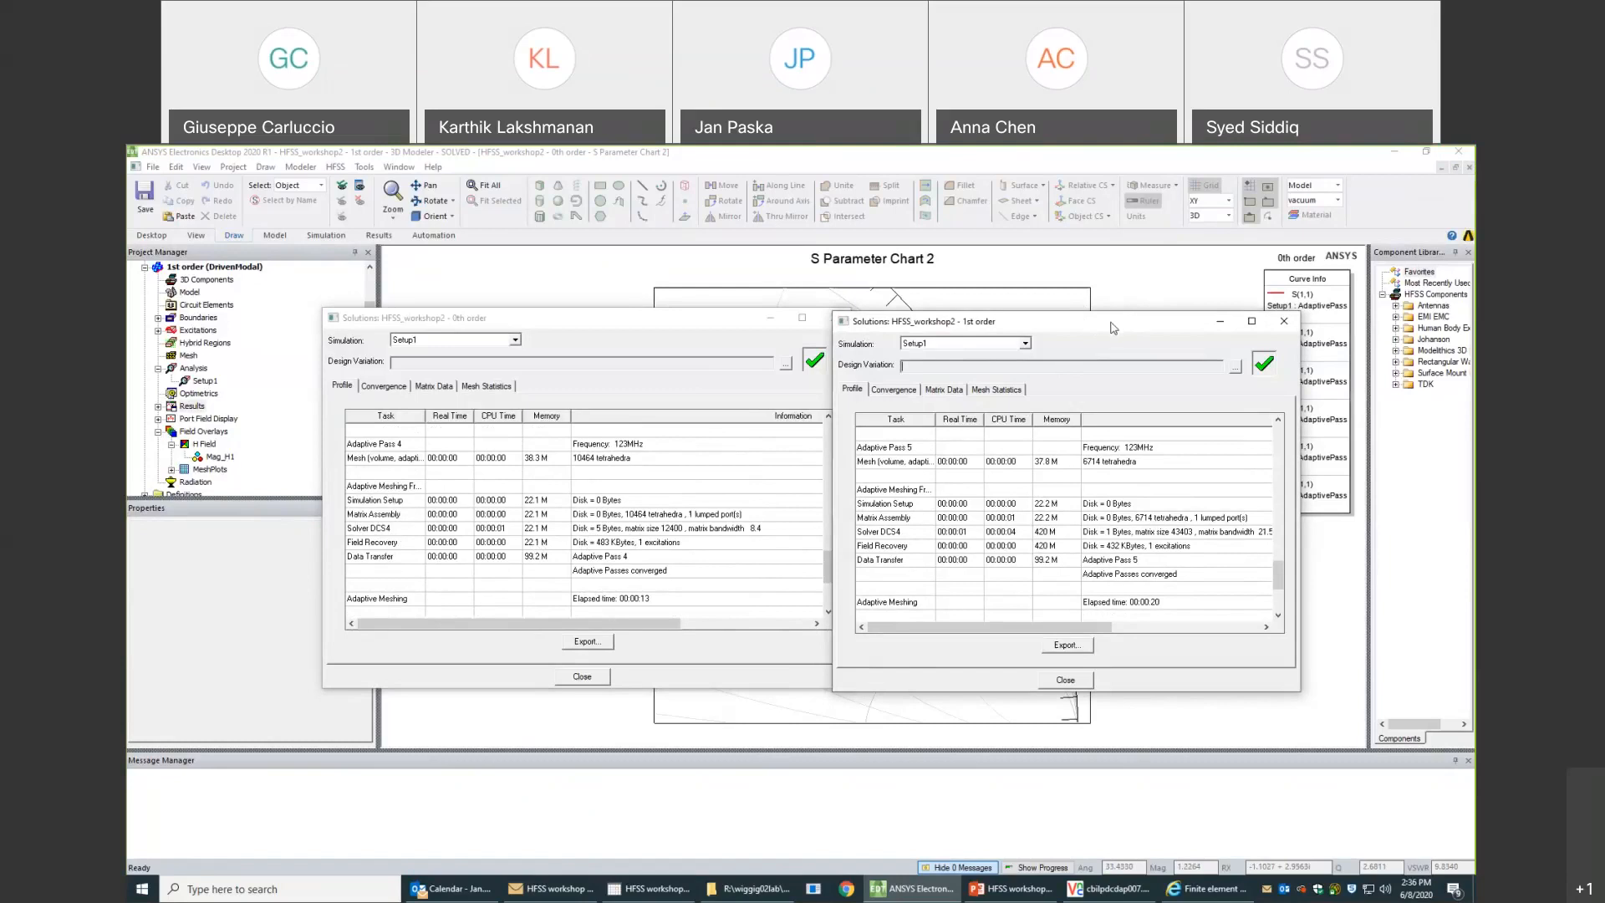
pyautogui.moveTo(1085, 326); pyautogui.dragTo(1111, 326)
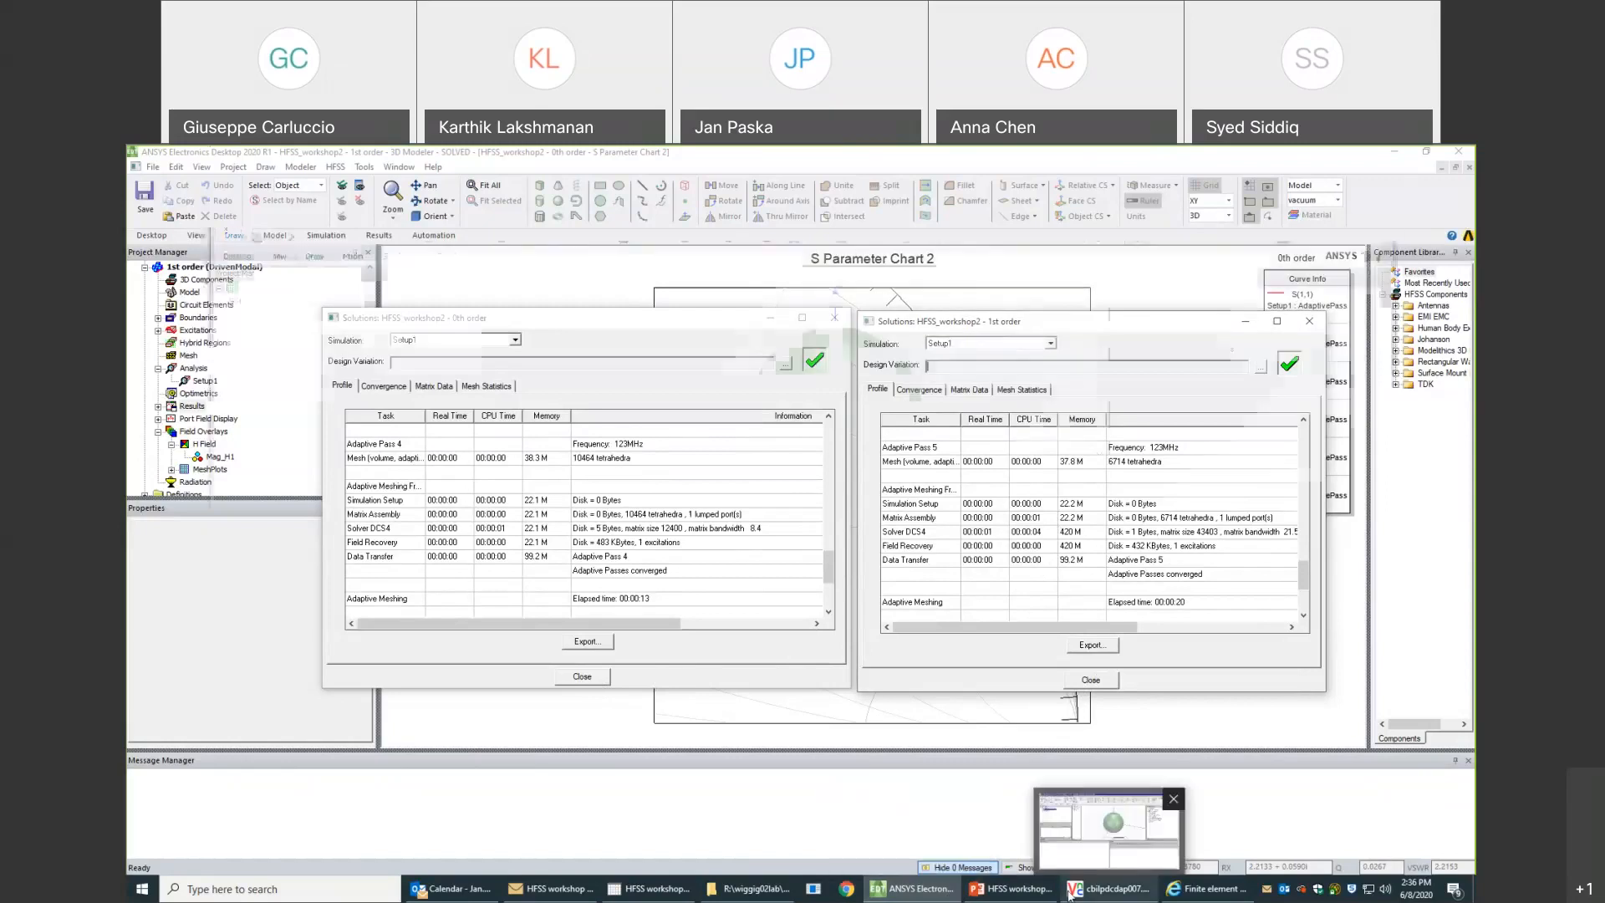
# - Switch to the remote VNC Viewer session and open the solution data of the 1st order design in Project12
pyautogui.click(1105, 889)
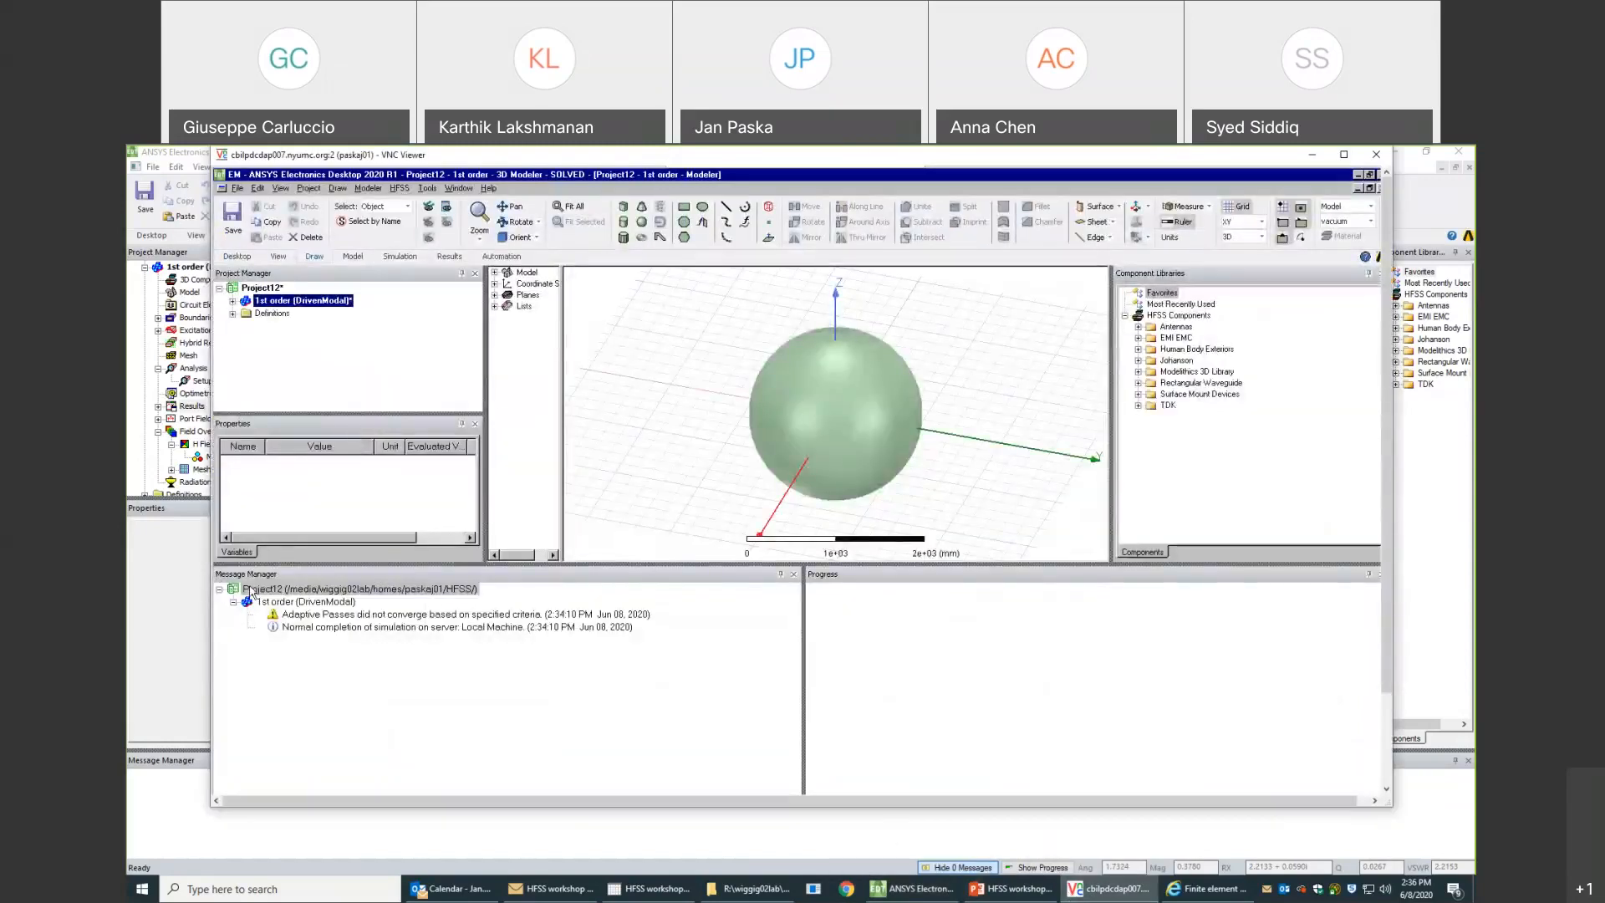
pyautogui.rightClick(292, 590)
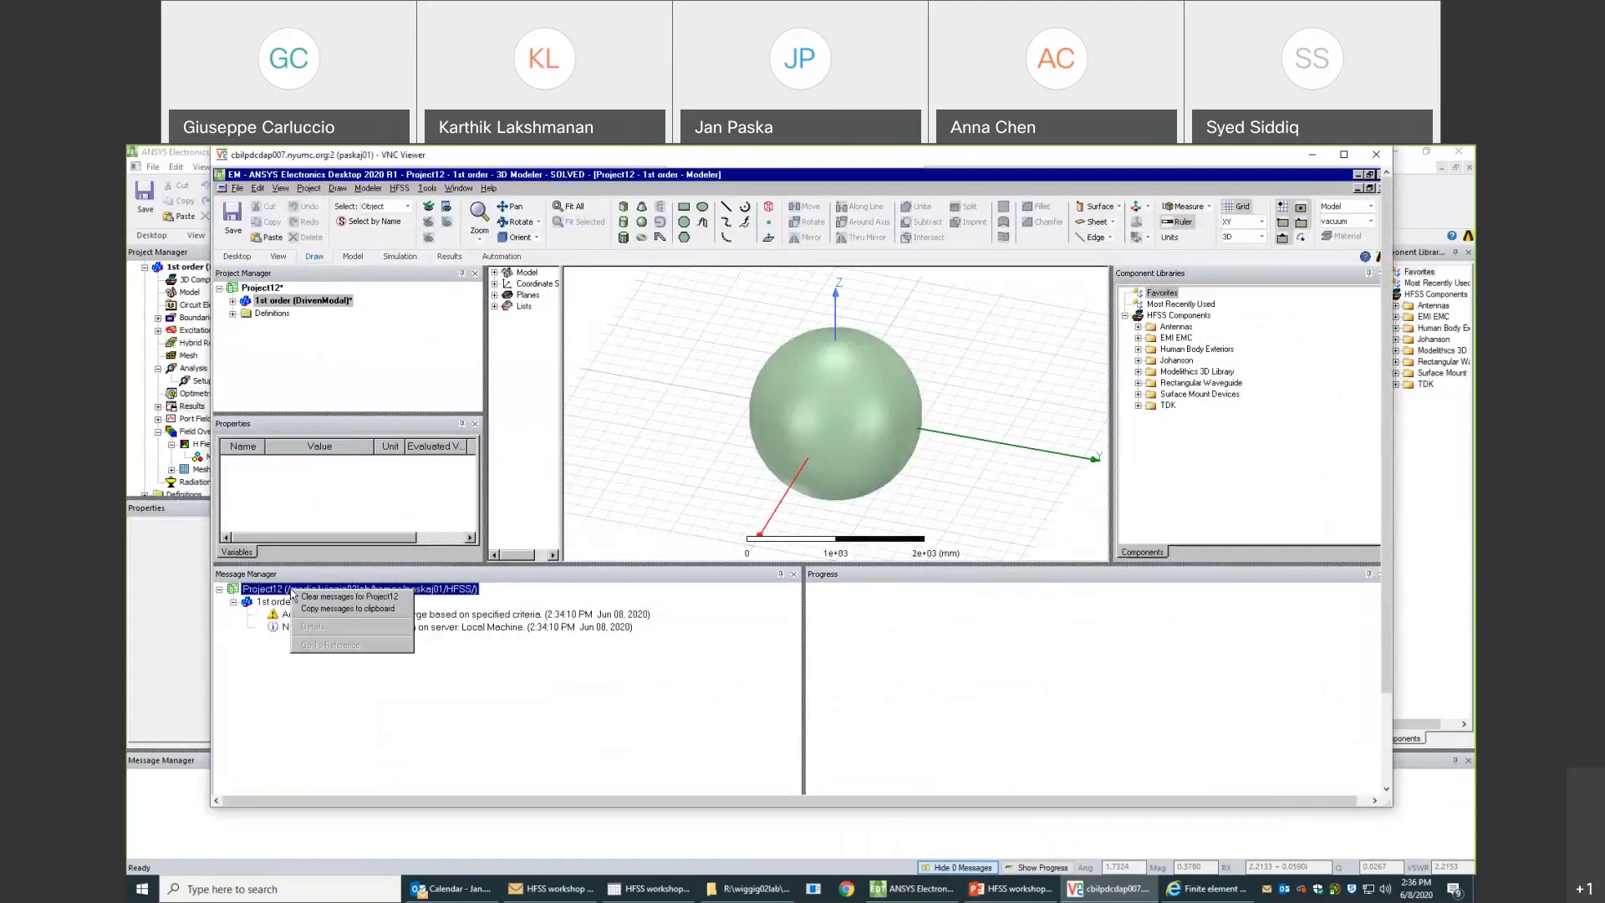
pyautogui.click(233, 300)
pyautogui.scroll(-1, 258, 364)
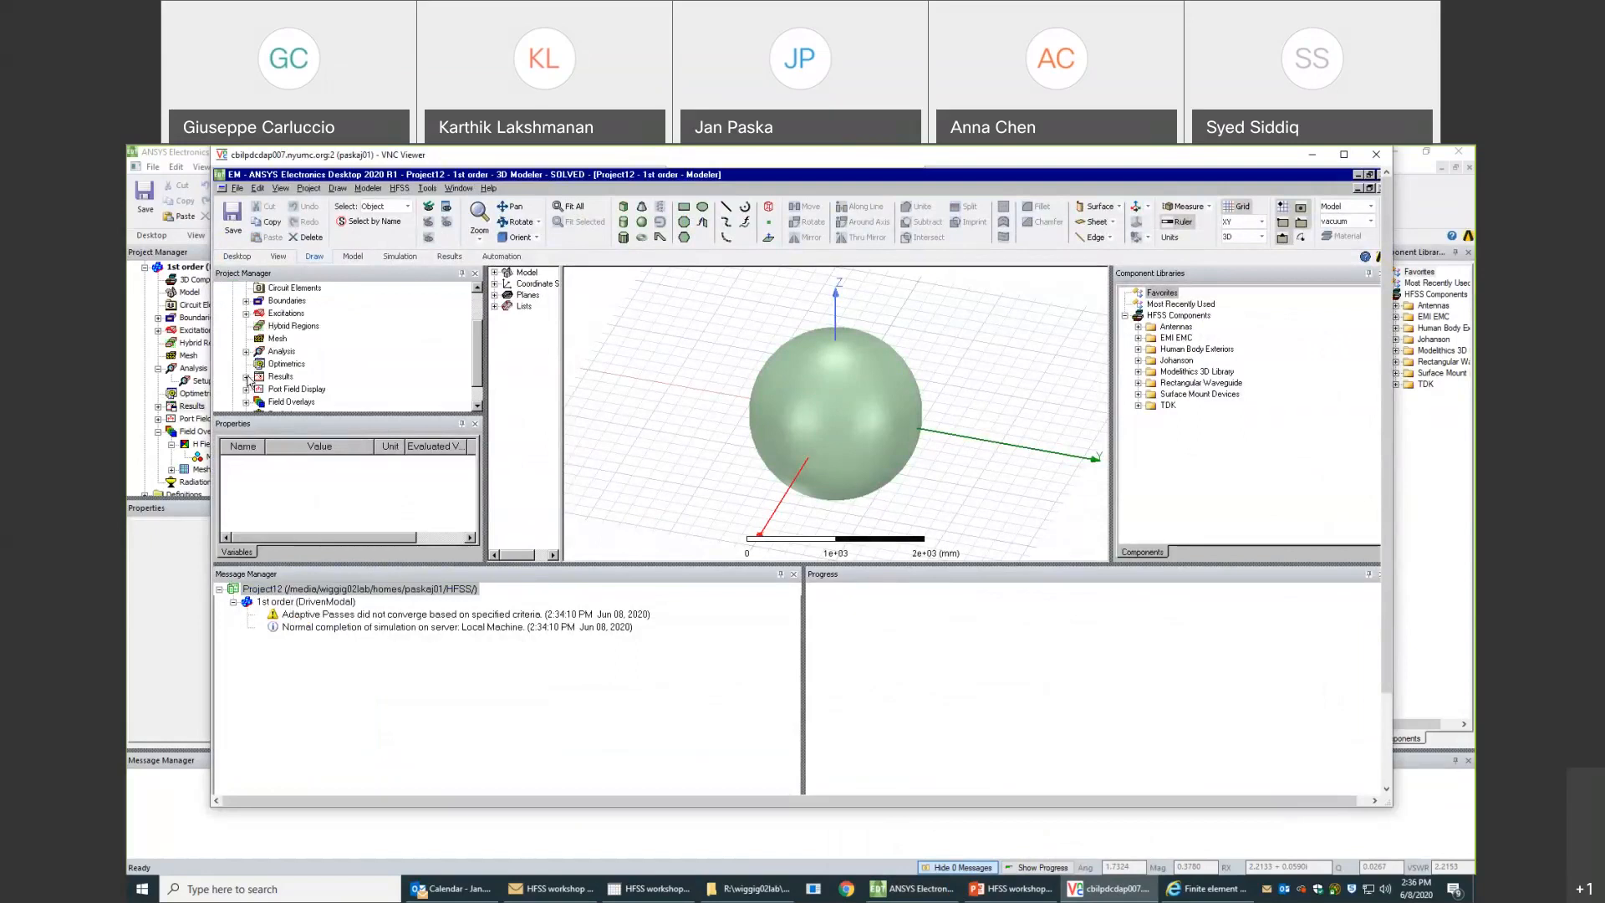
pyautogui.rightClick(276, 378)
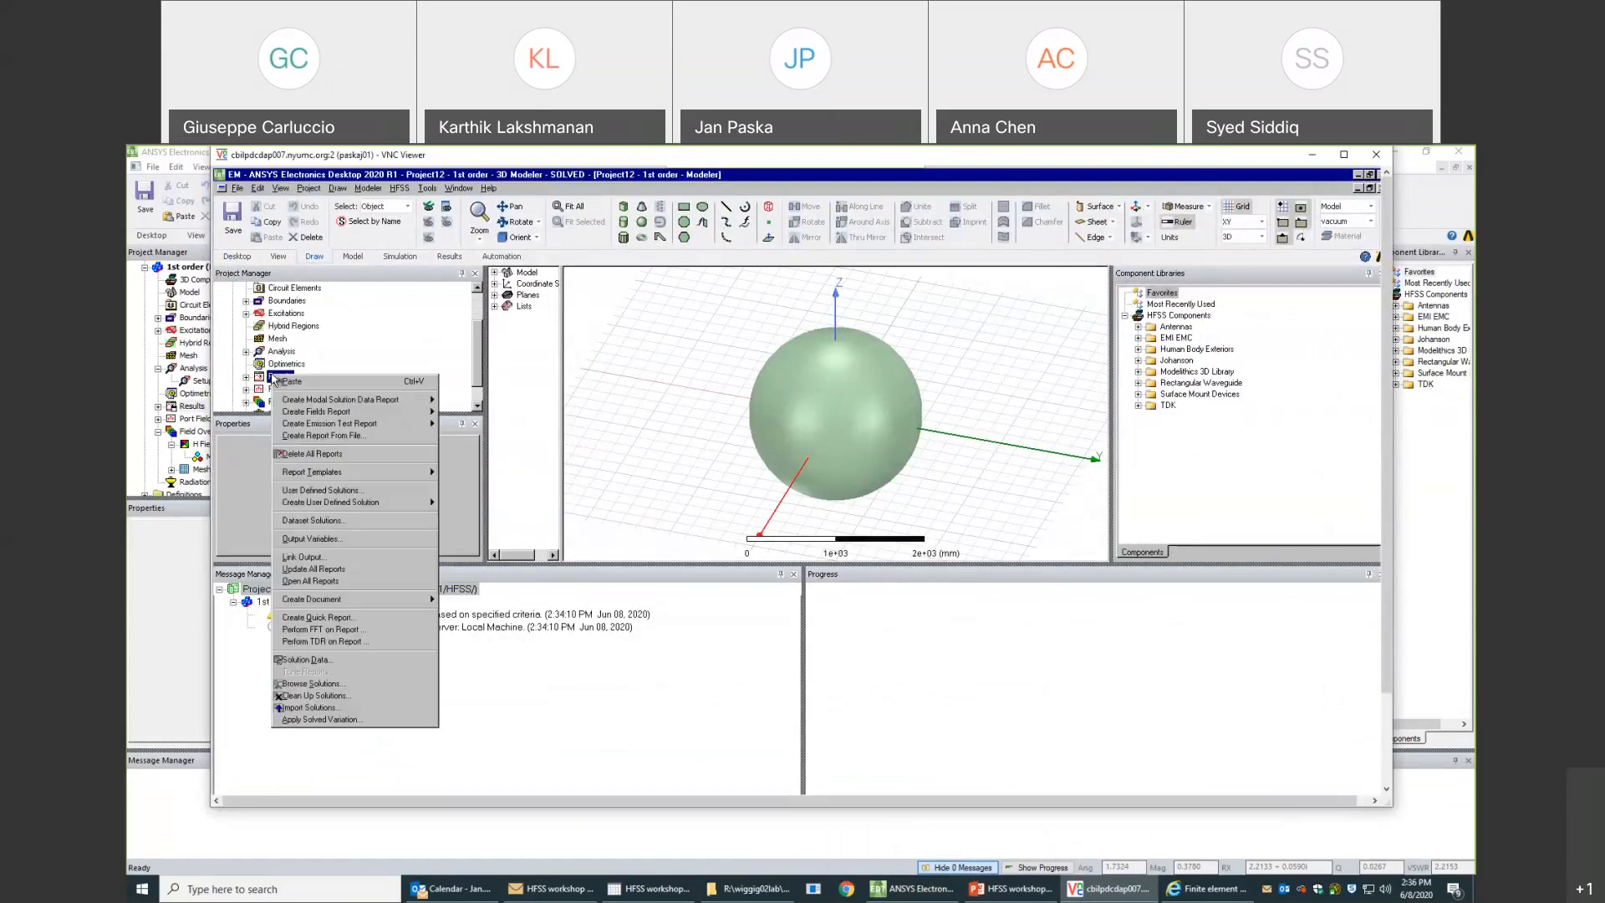
pyautogui.click(330, 659)
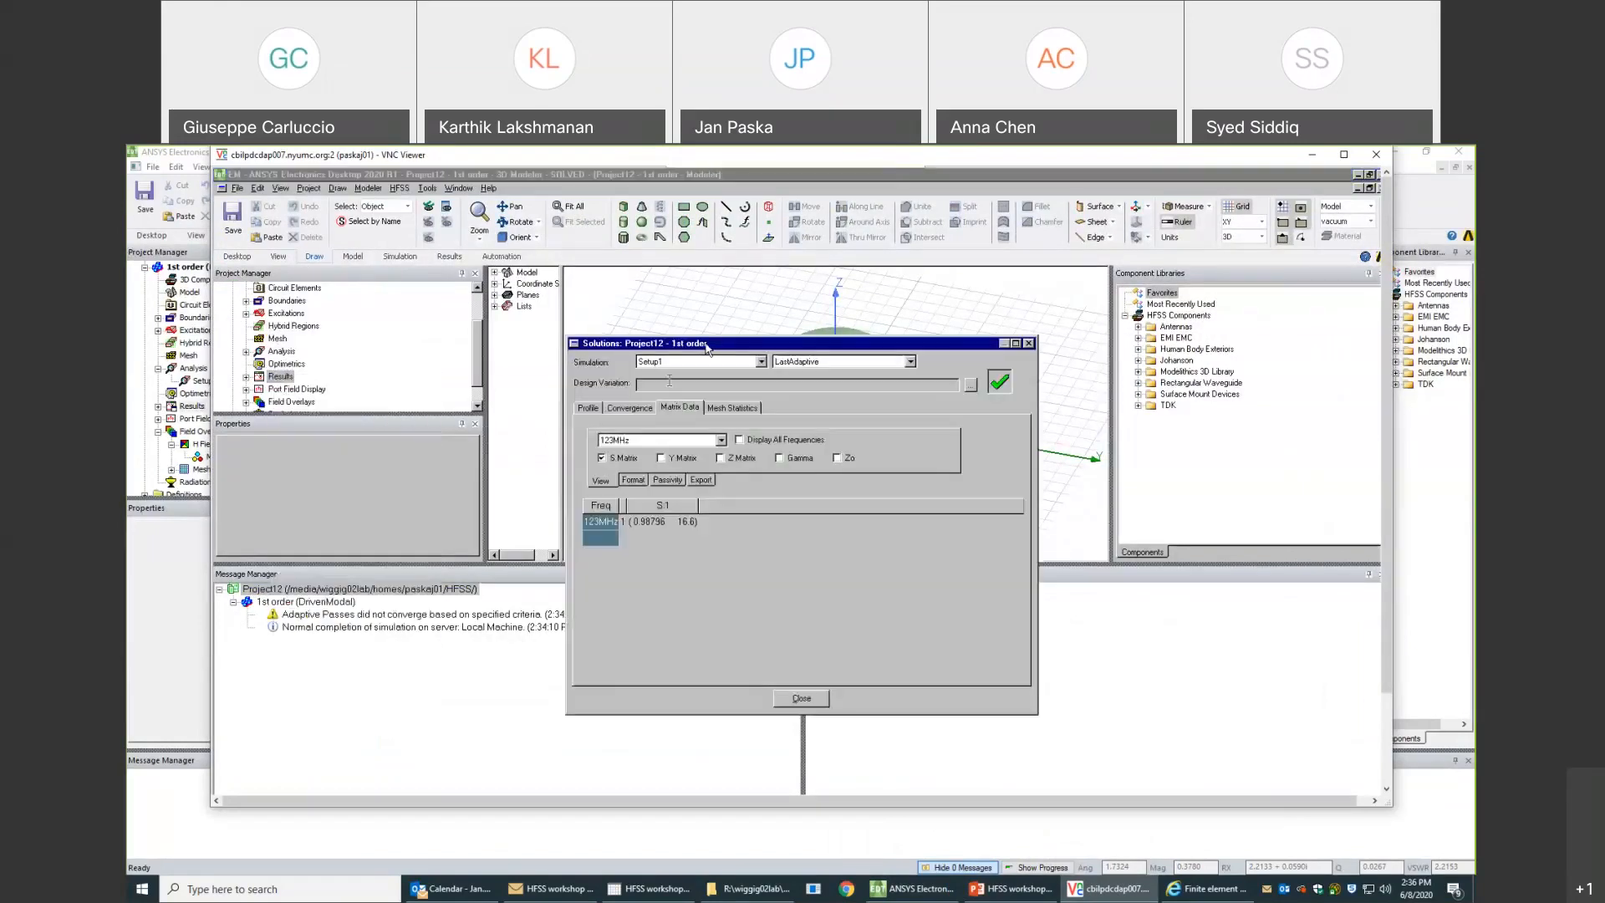
# - Review the remote design's convergence table with the window enlarged to fit all passes, and close the solution data
pyautogui.click(630, 407)
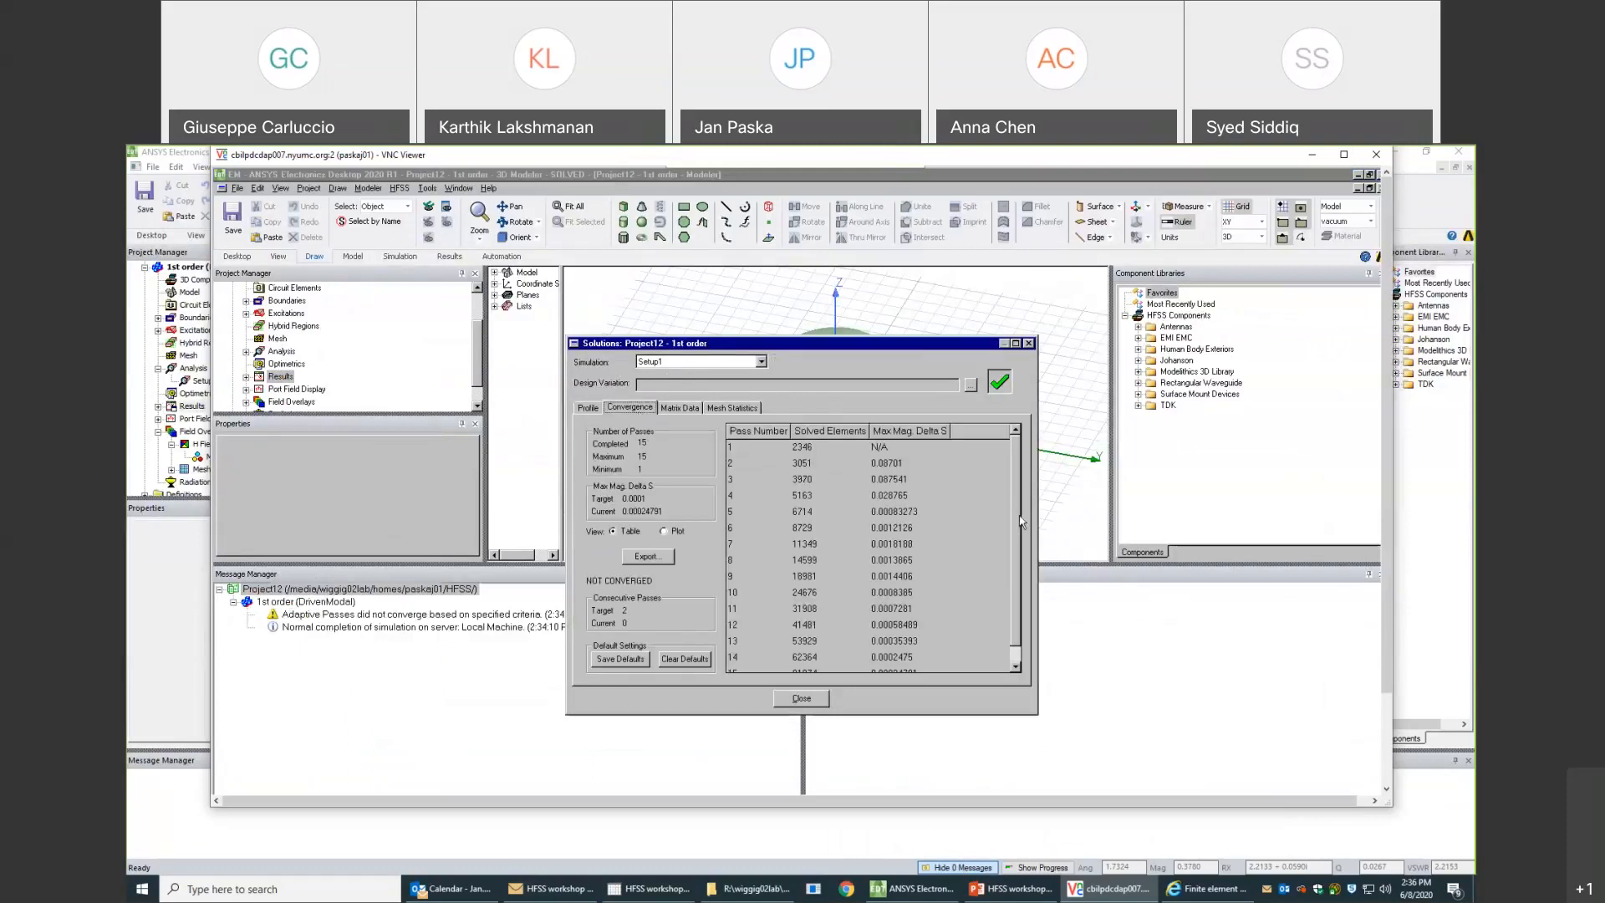
pyautogui.moveTo(1040, 716); pyautogui.dragTo(1047, 762)
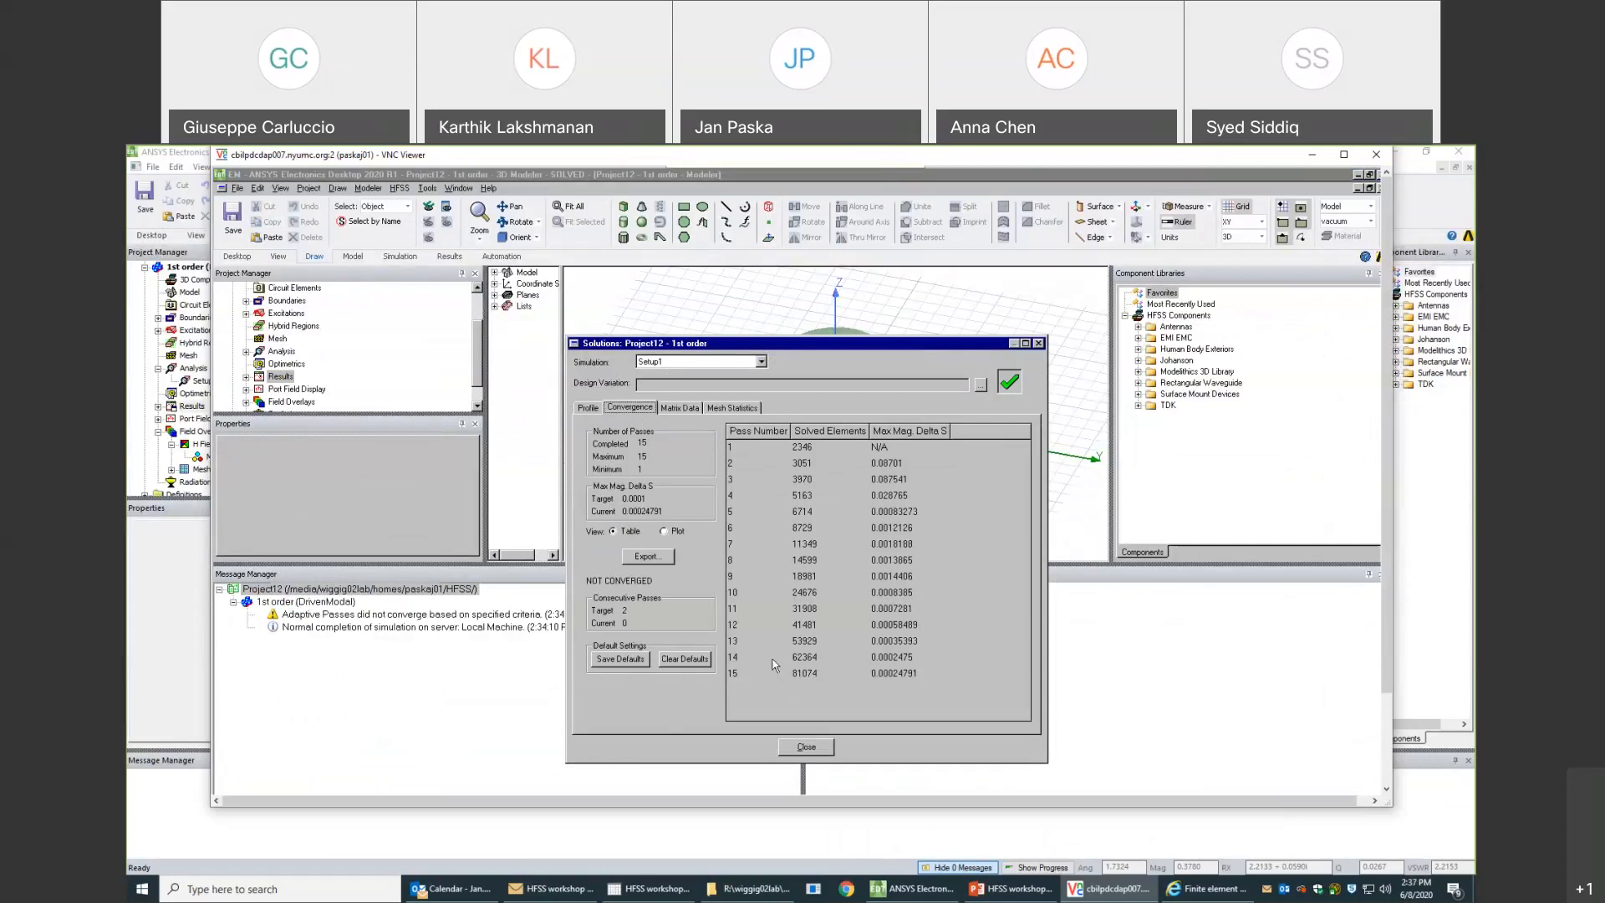
pyautogui.click(806, 748)
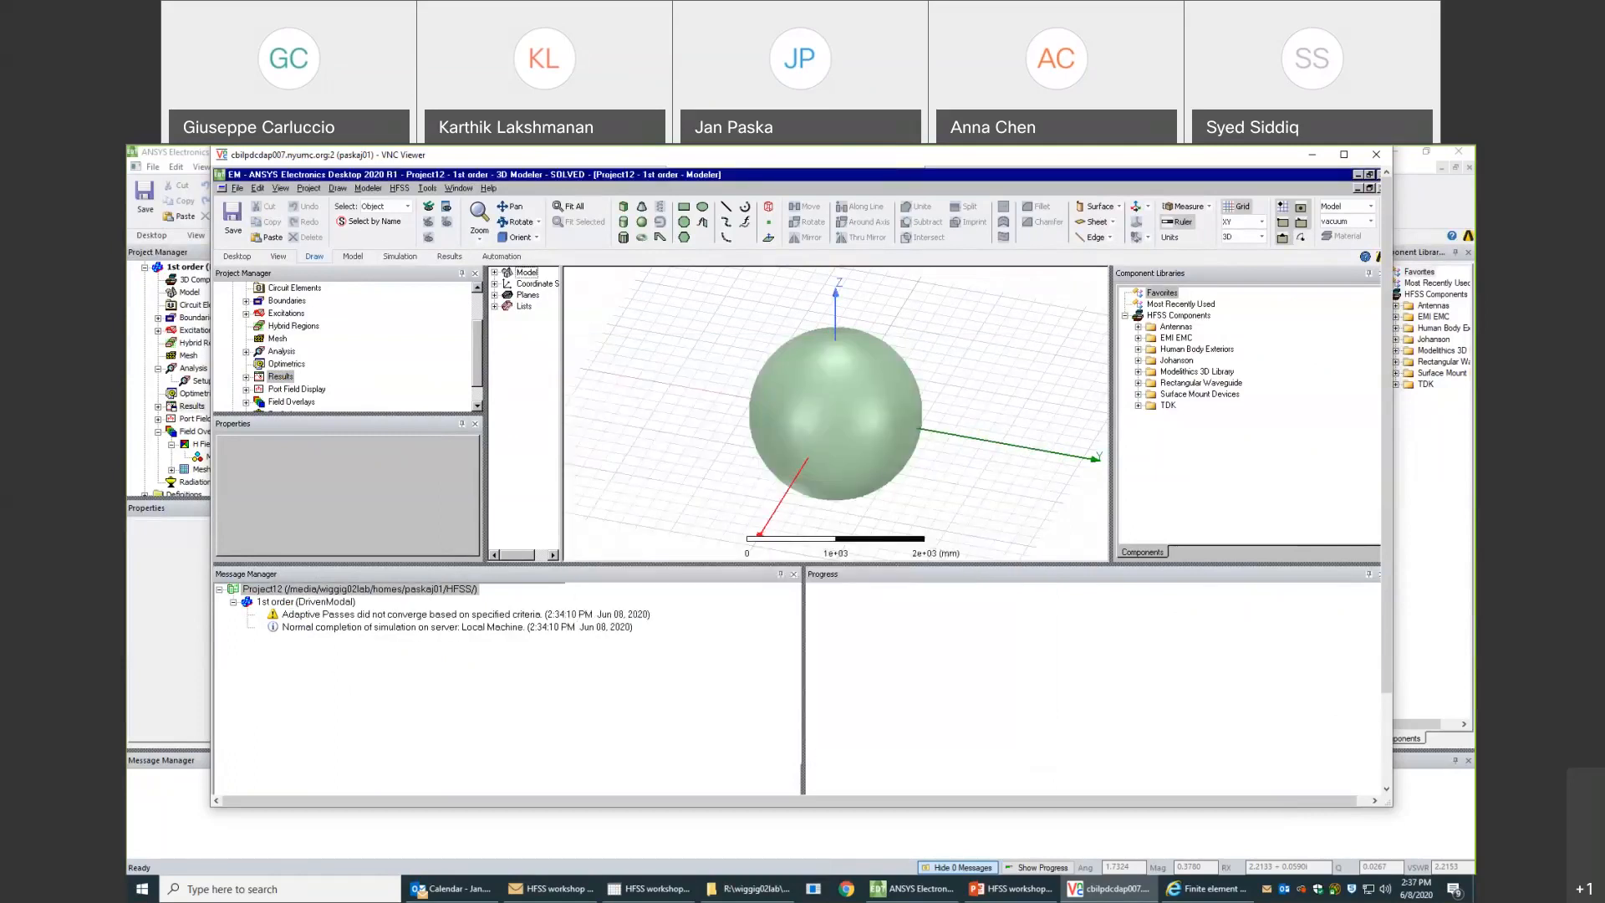
# - Save Project12 in the remote session
pyautogui.scroll(2, 481, 353)
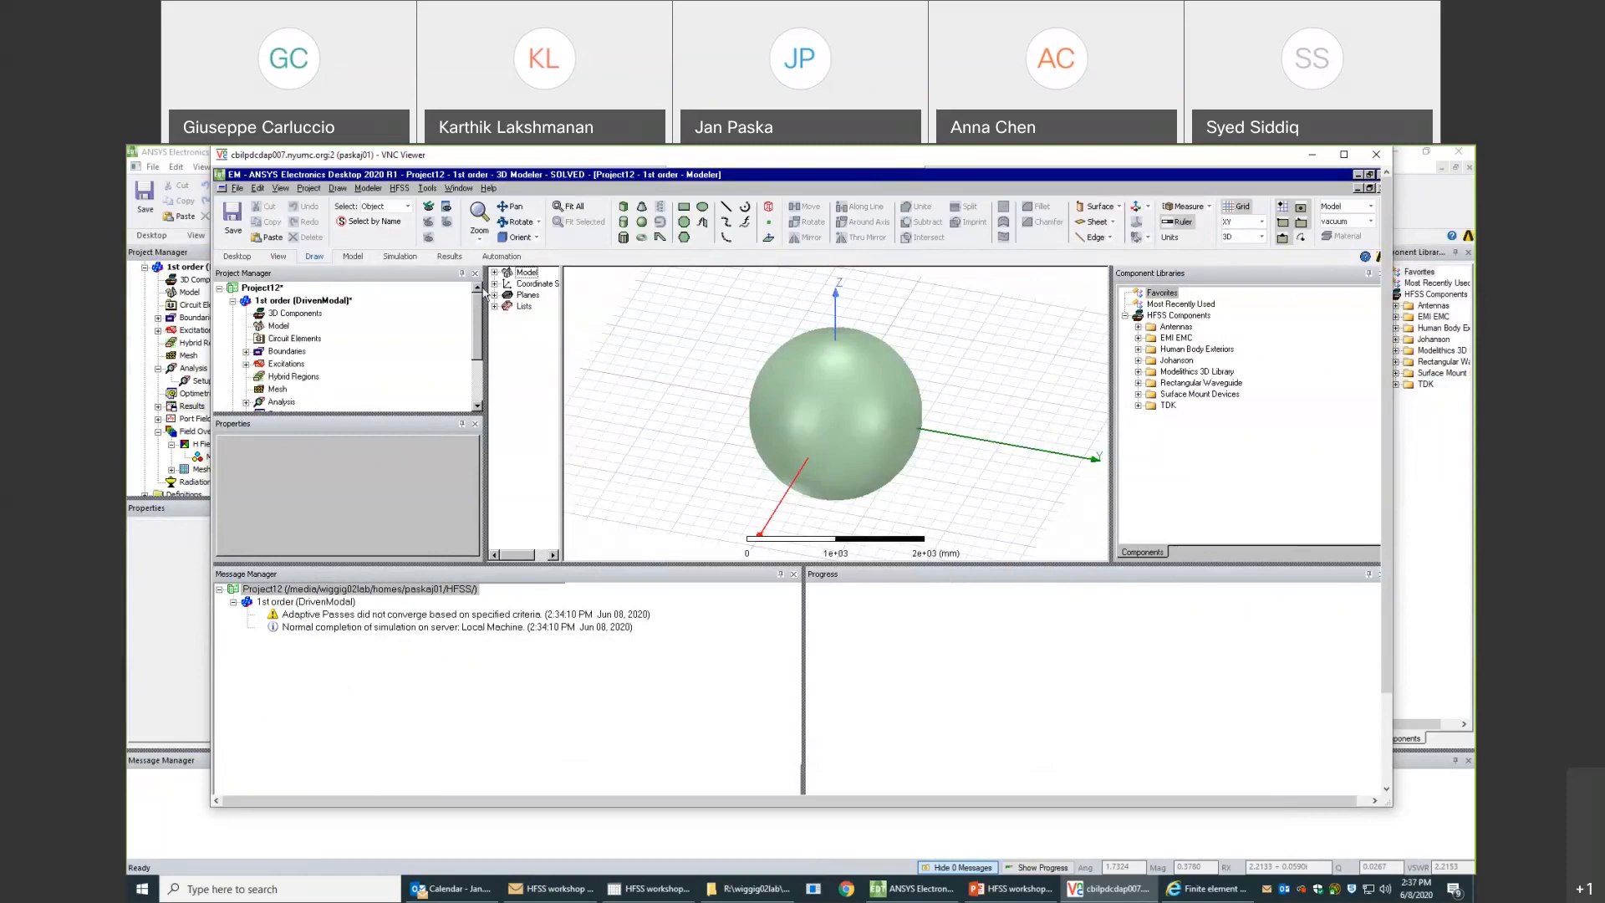
pyautogui.click(261, 287)
pyautogui.click(233, 216)
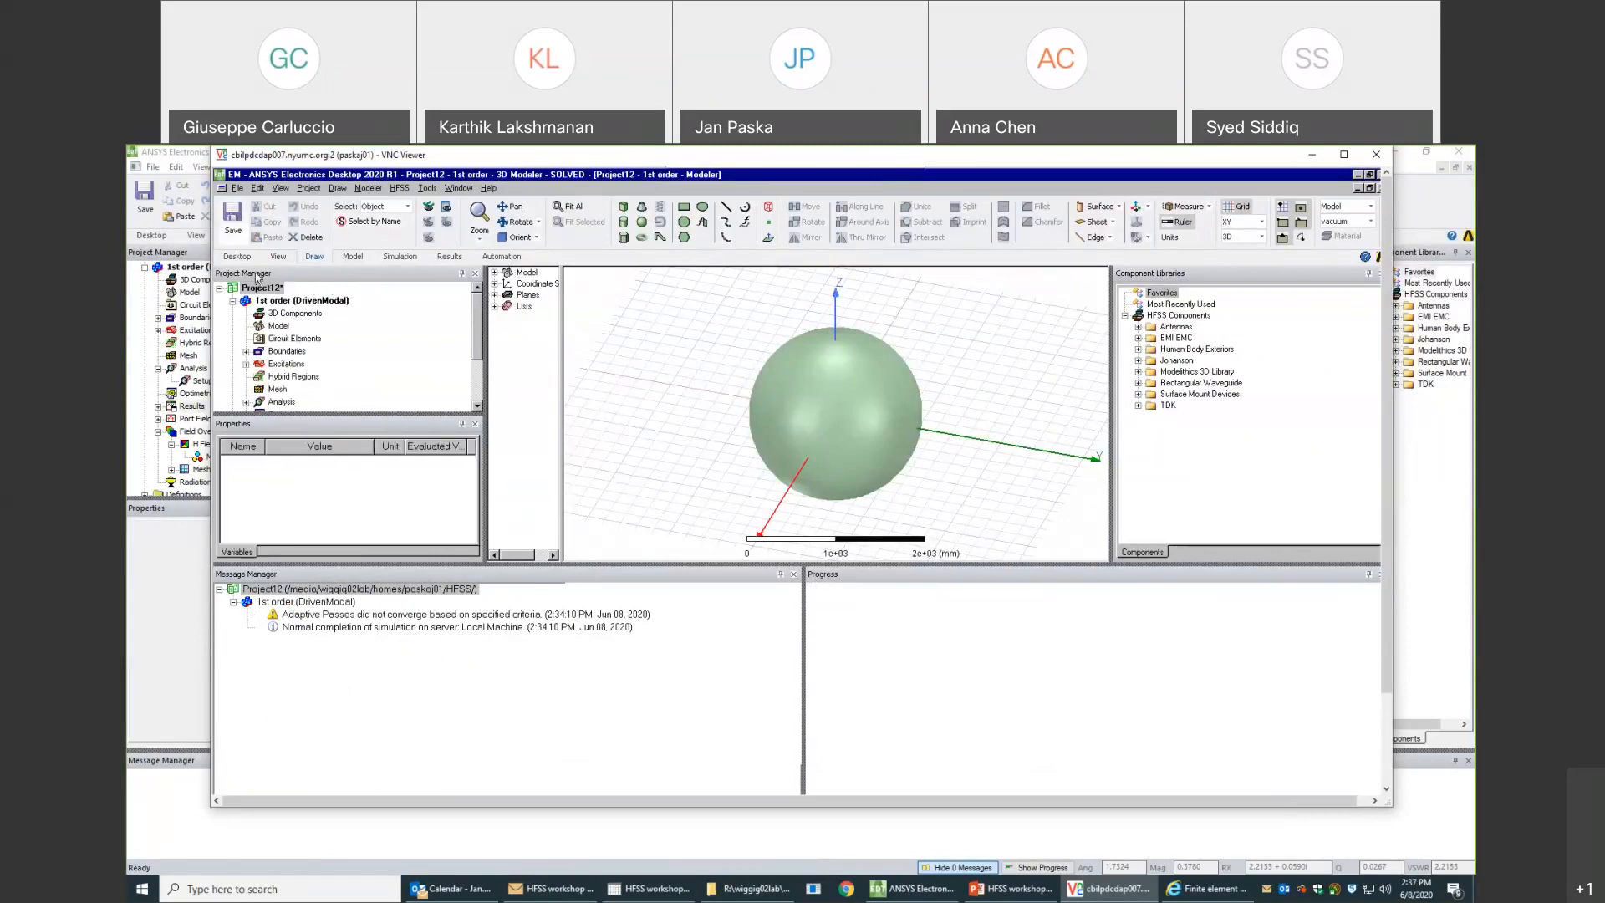
# - Close Project12 in the remote session and switch back to the local ANSYS Electronics Desktop
pyautogui.rightClick(264, 292)
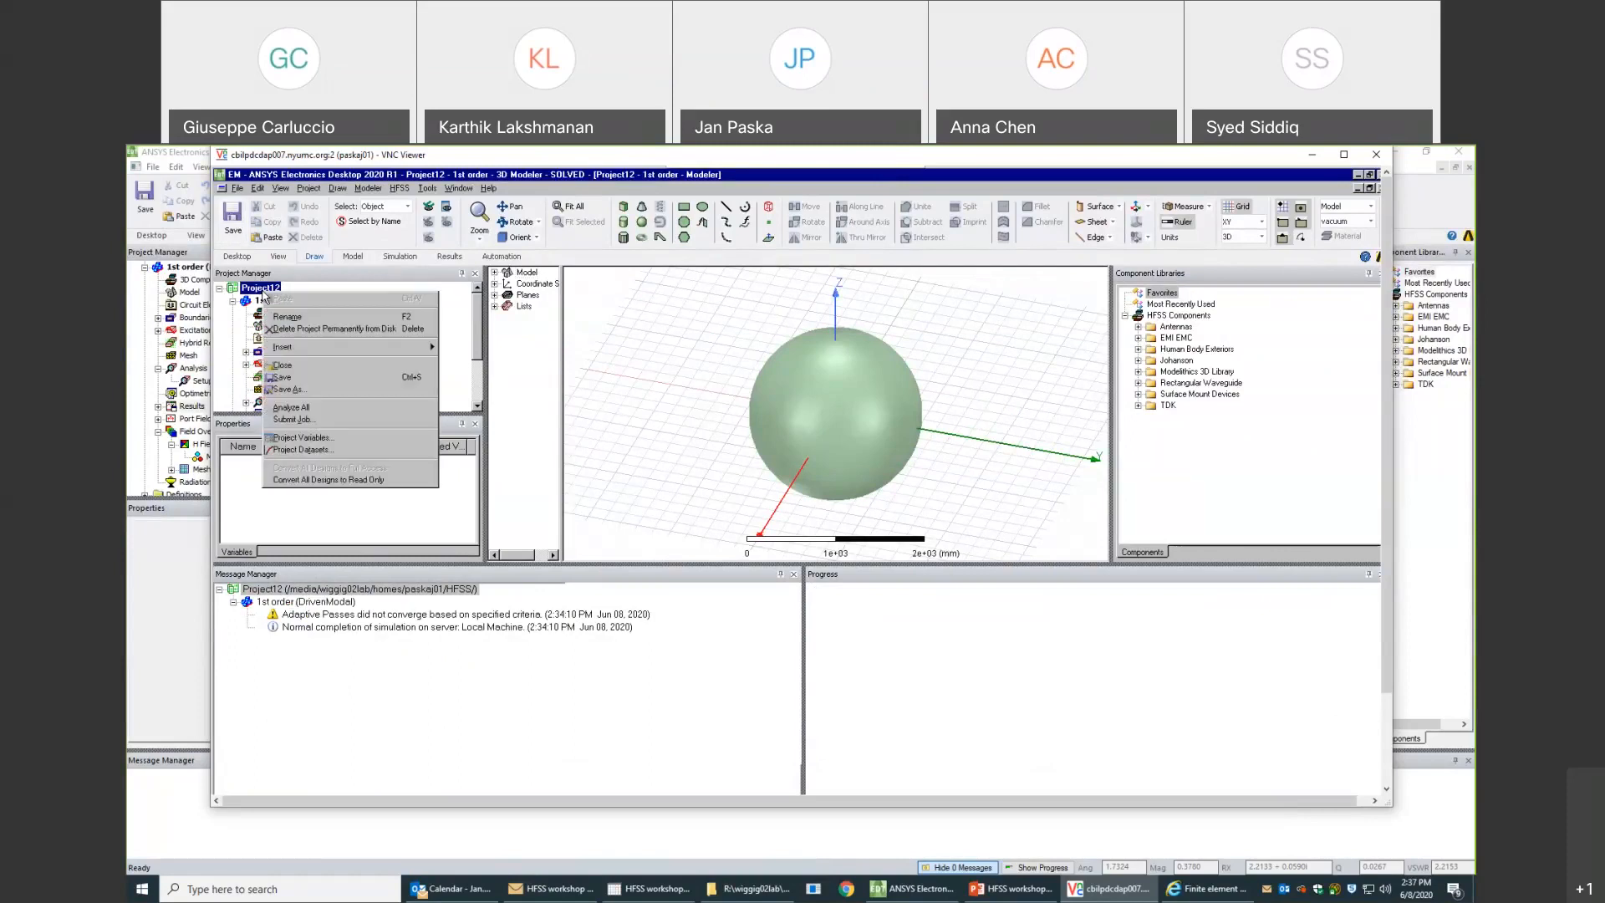
pyautogui.click(298, 365)
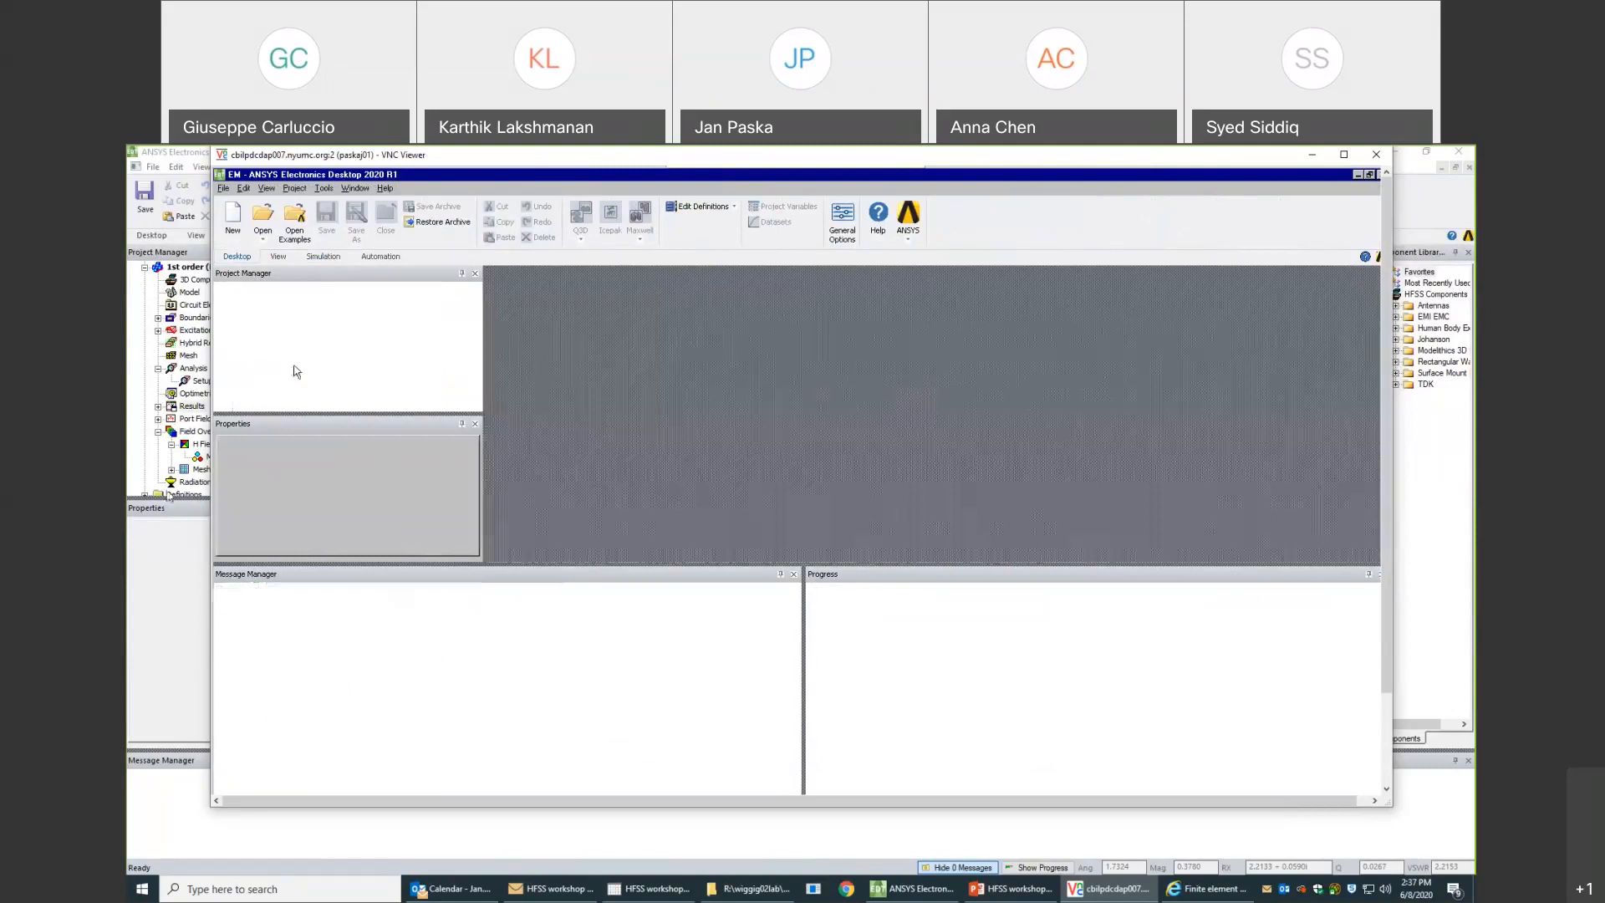
pyautogui.click(171, 531)
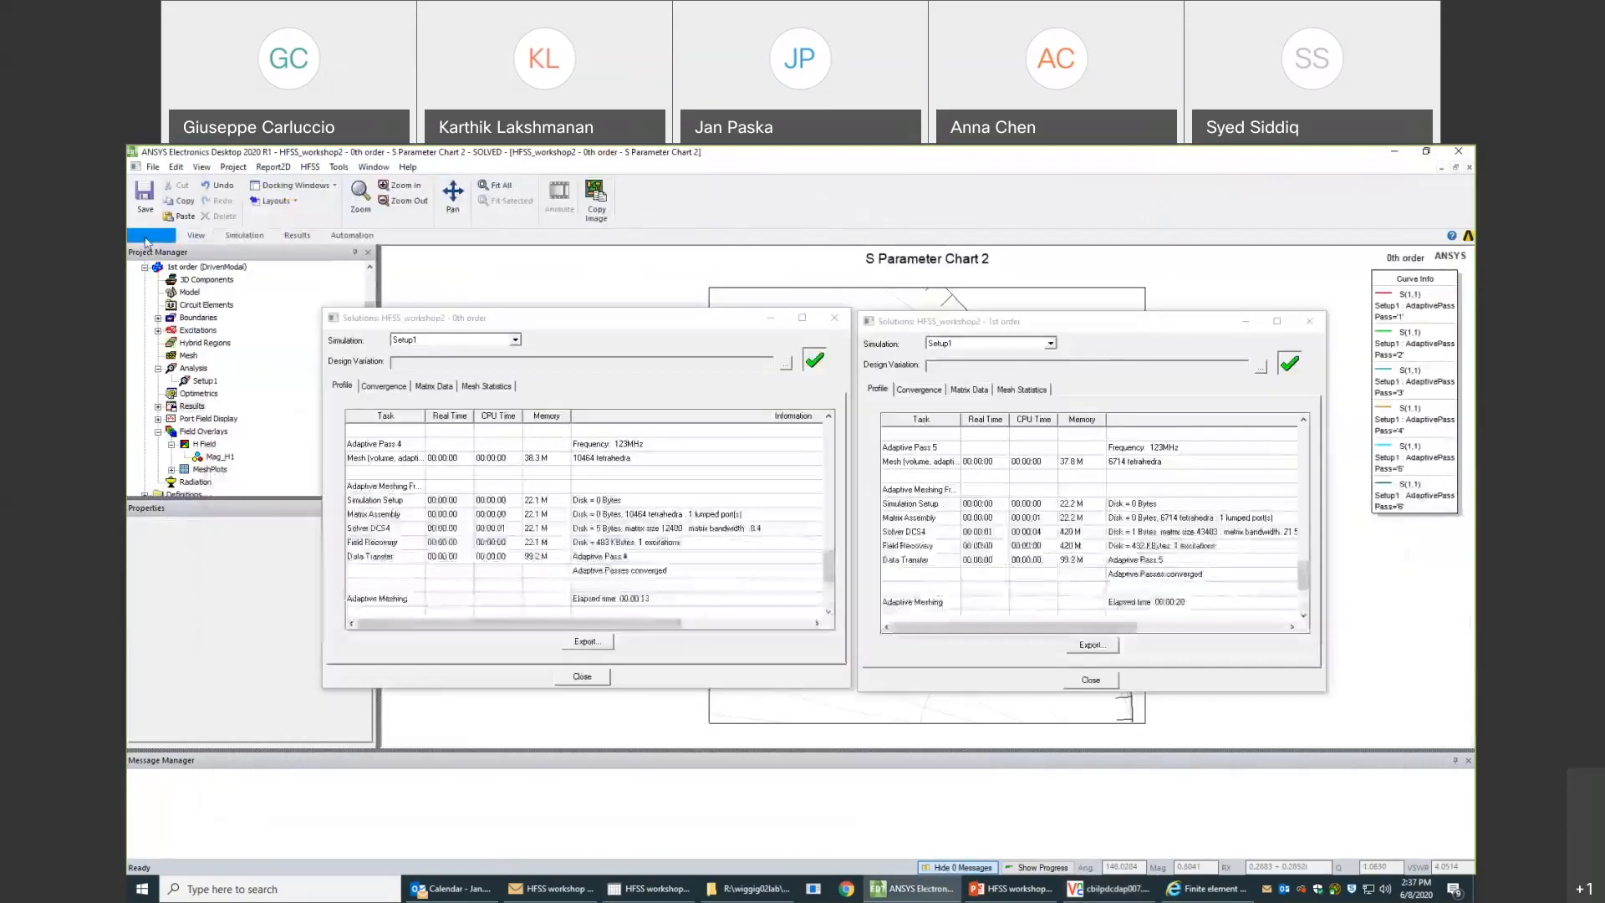
# - Open Project12.aedt from the HFSS folder and minimize both solution data windows of HFSS_workshop2
pyautogui.click(154, 167)
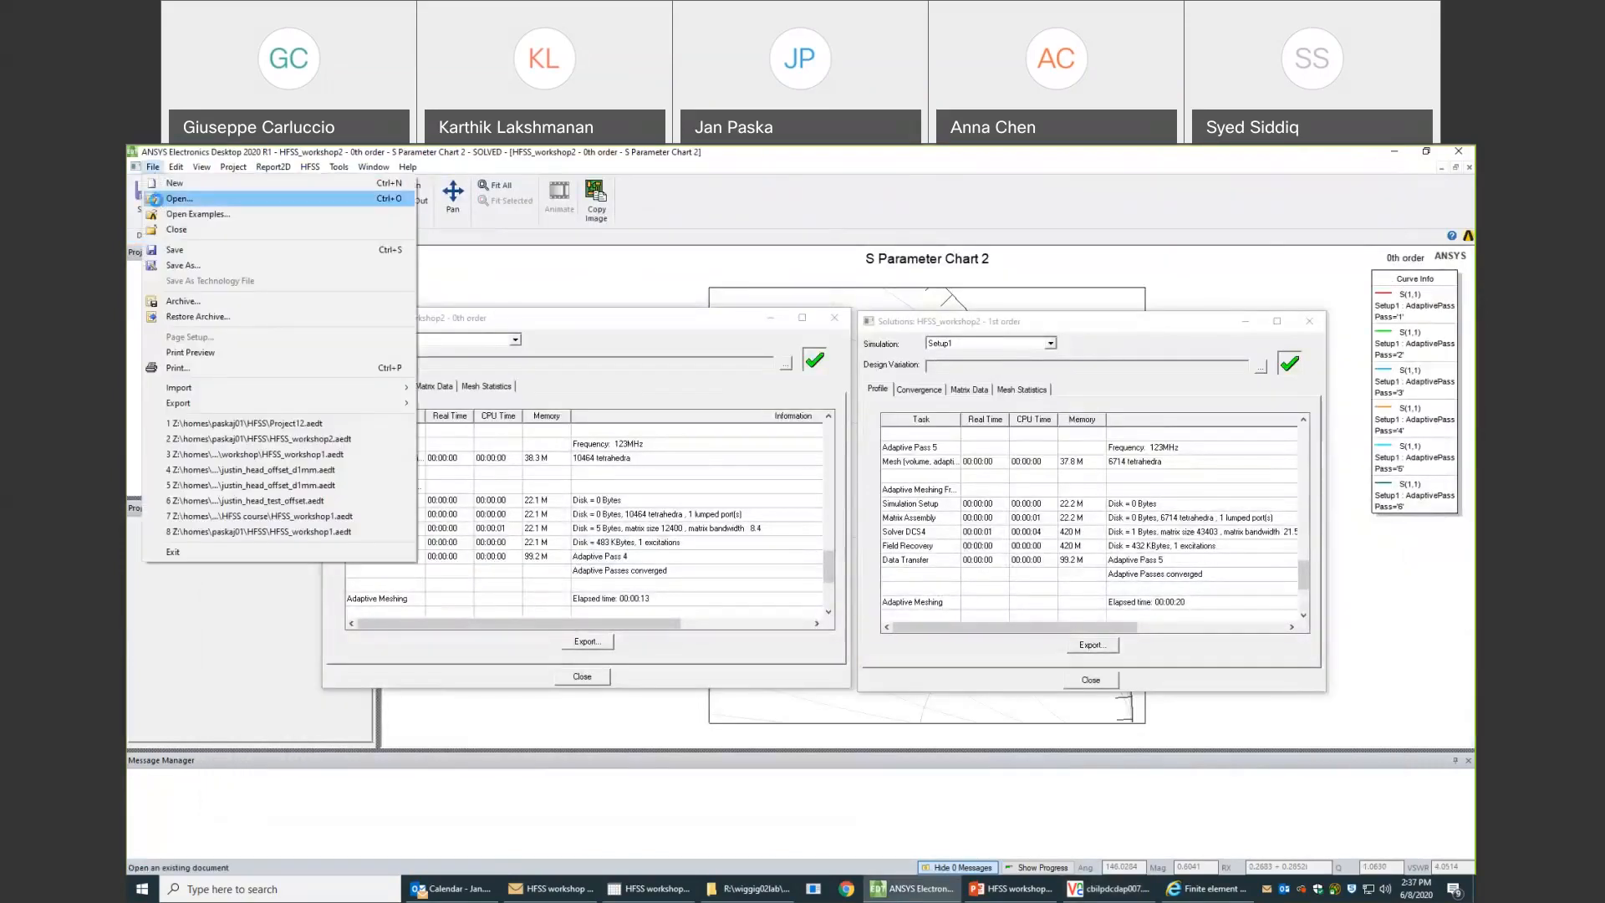
pyautogui.click(178, 199)
pyautogui.scroll(-5, 732, 525)
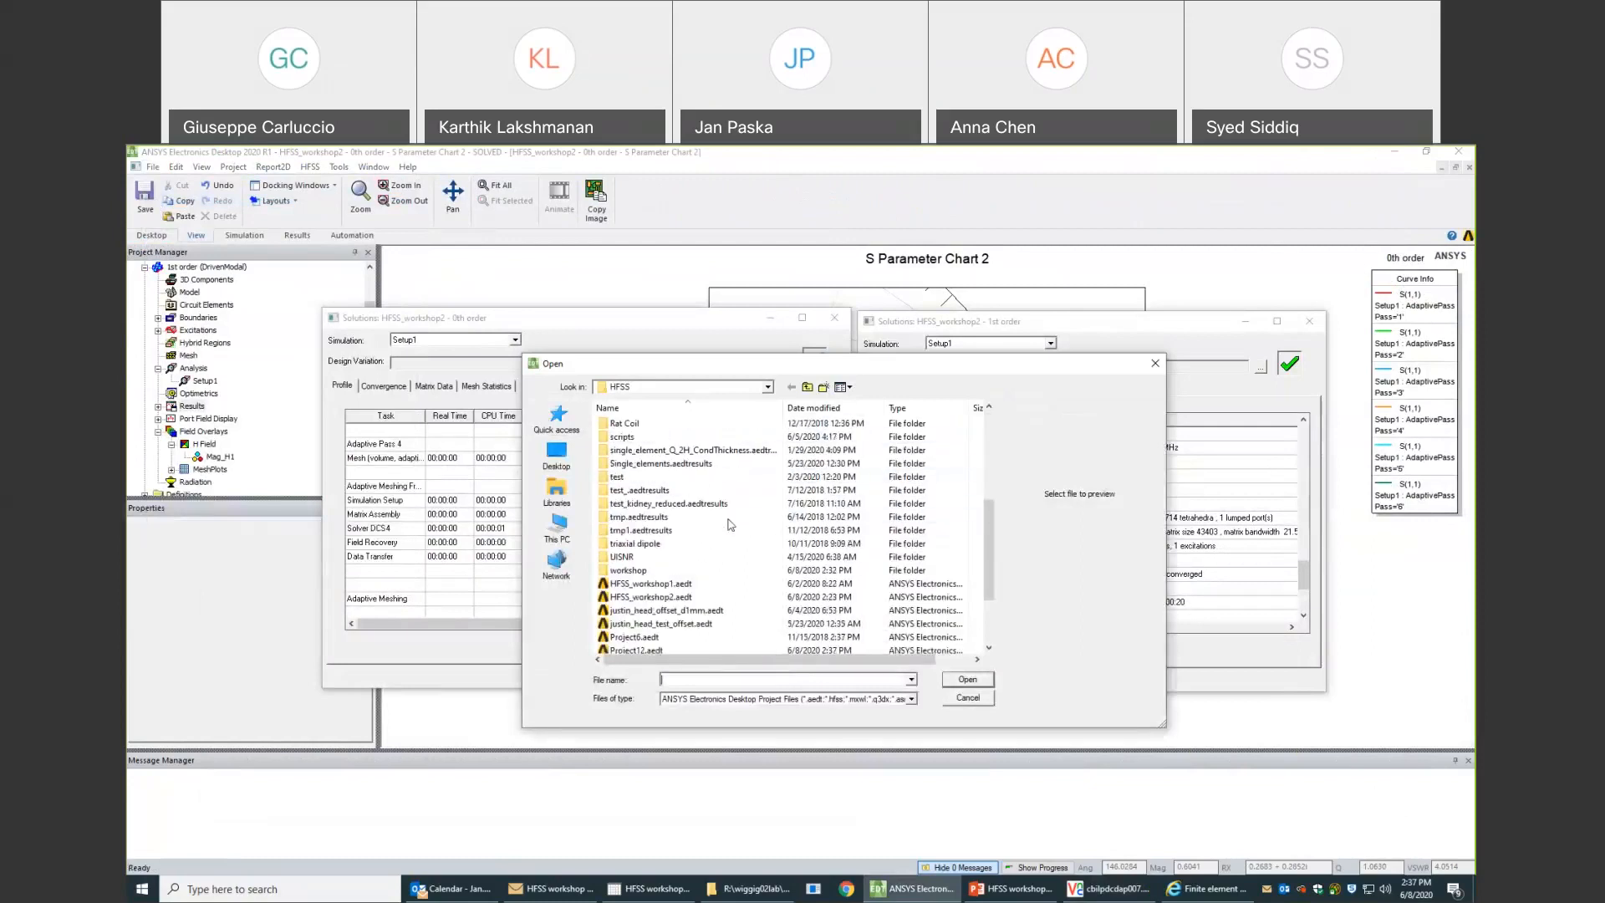
pyautogui.scroll(-2, 732, 525)
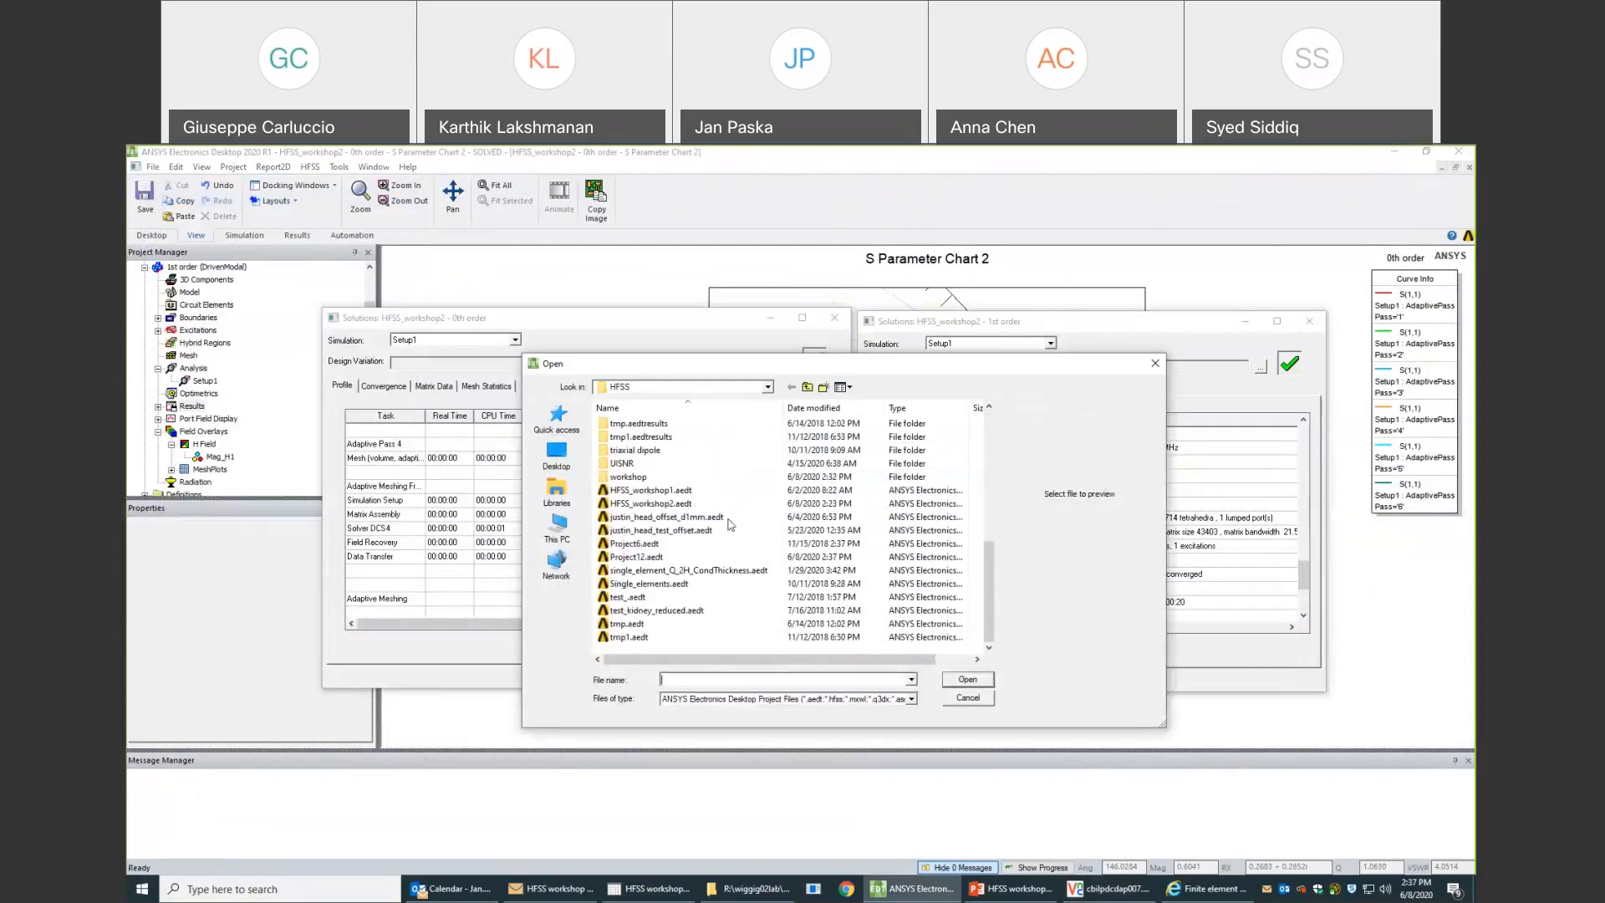
pyautogui.doubleClick(643, 557)
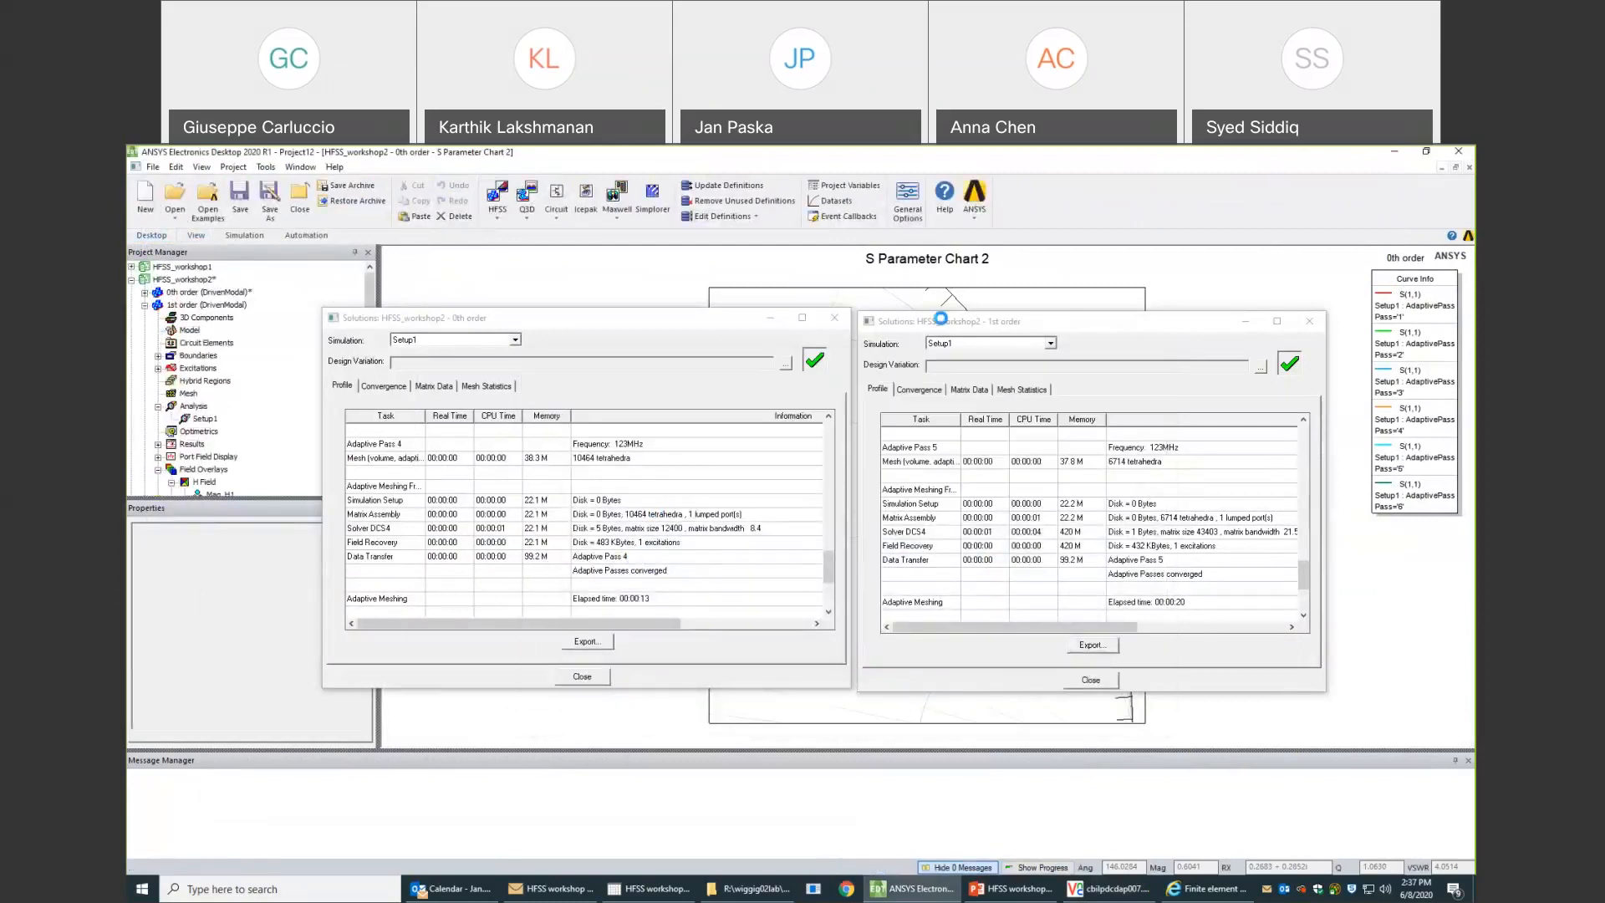
pyautogui.click(835, 318)
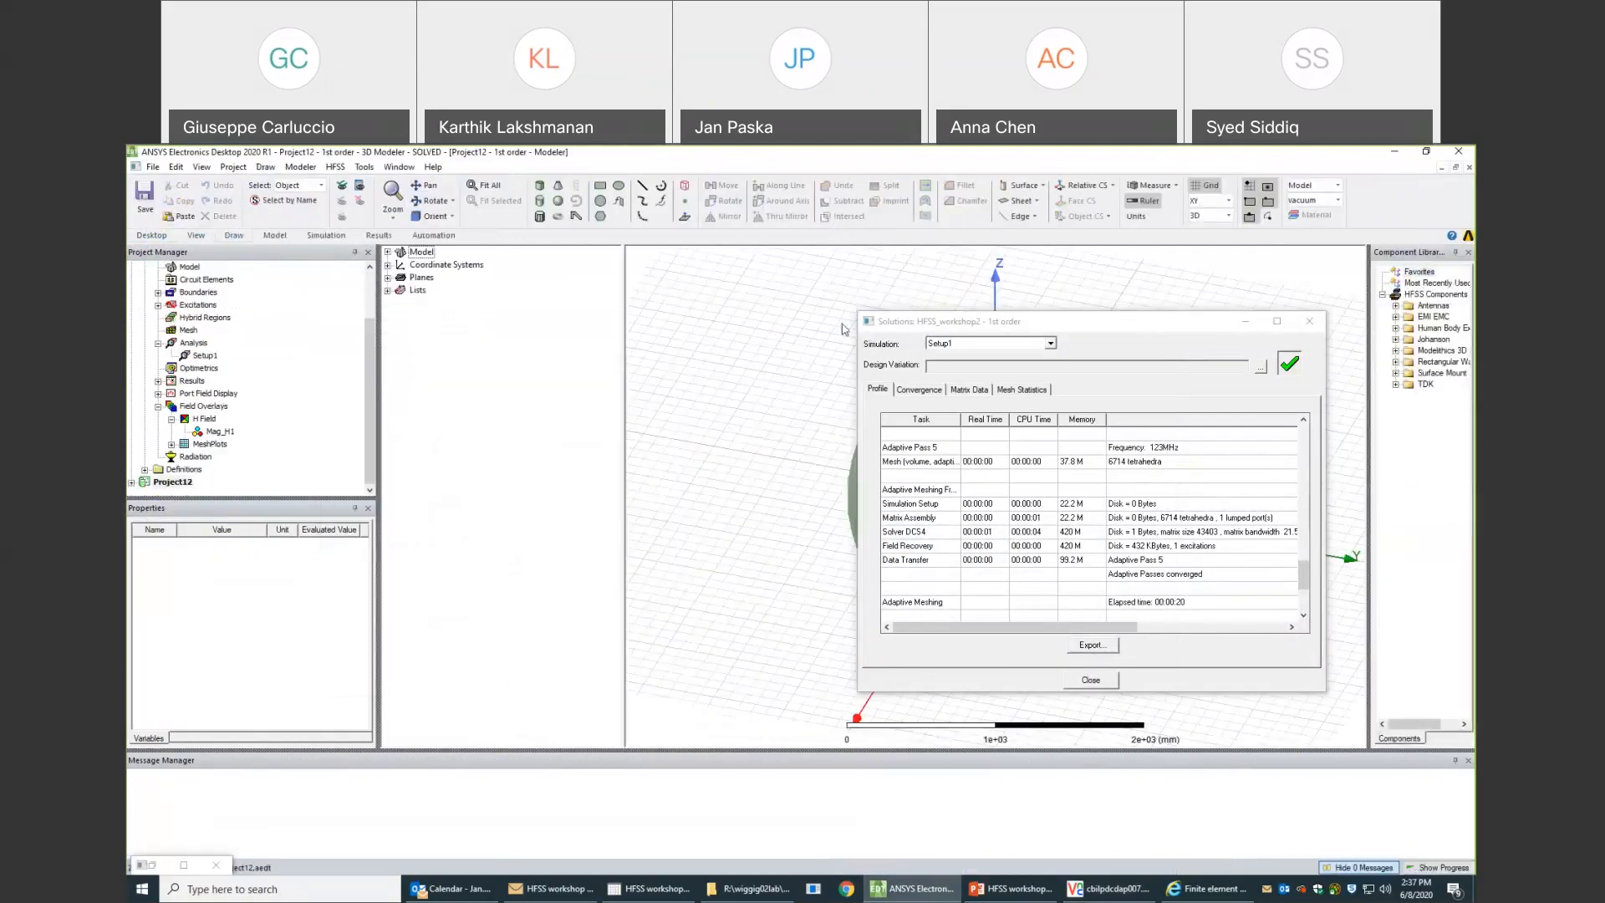
pyautogui.click(1245, 322)
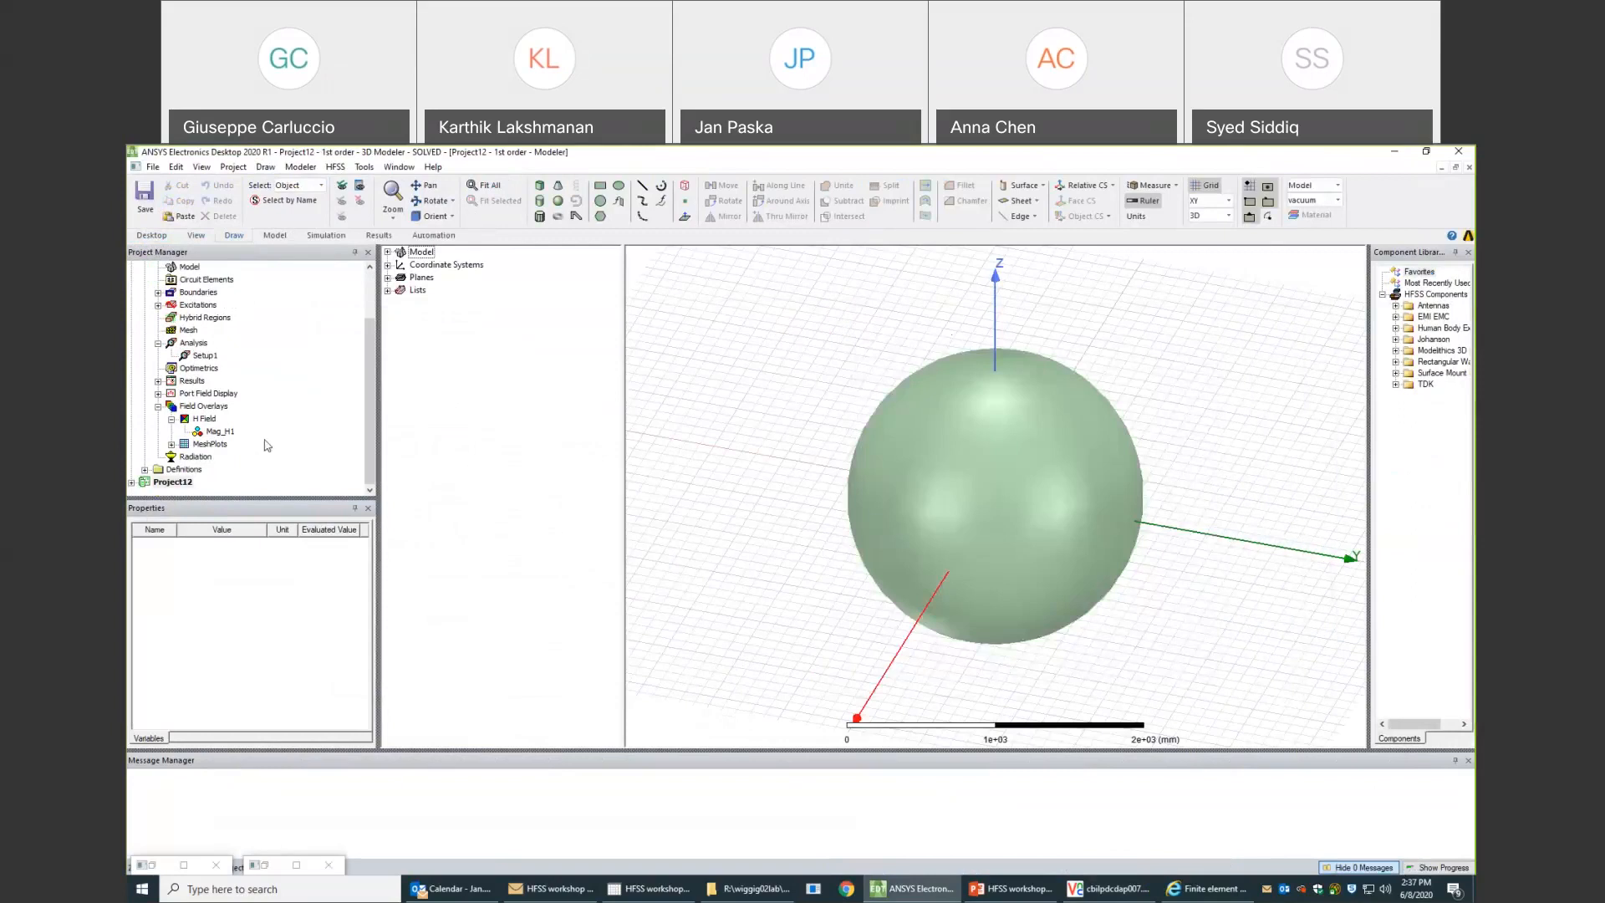
# - Activate the 1st order design of HFSS_workshop2 and display its Mag_H1 field overlay
pyautogui.click(132, 484)
pyautogui.click(132, 484)
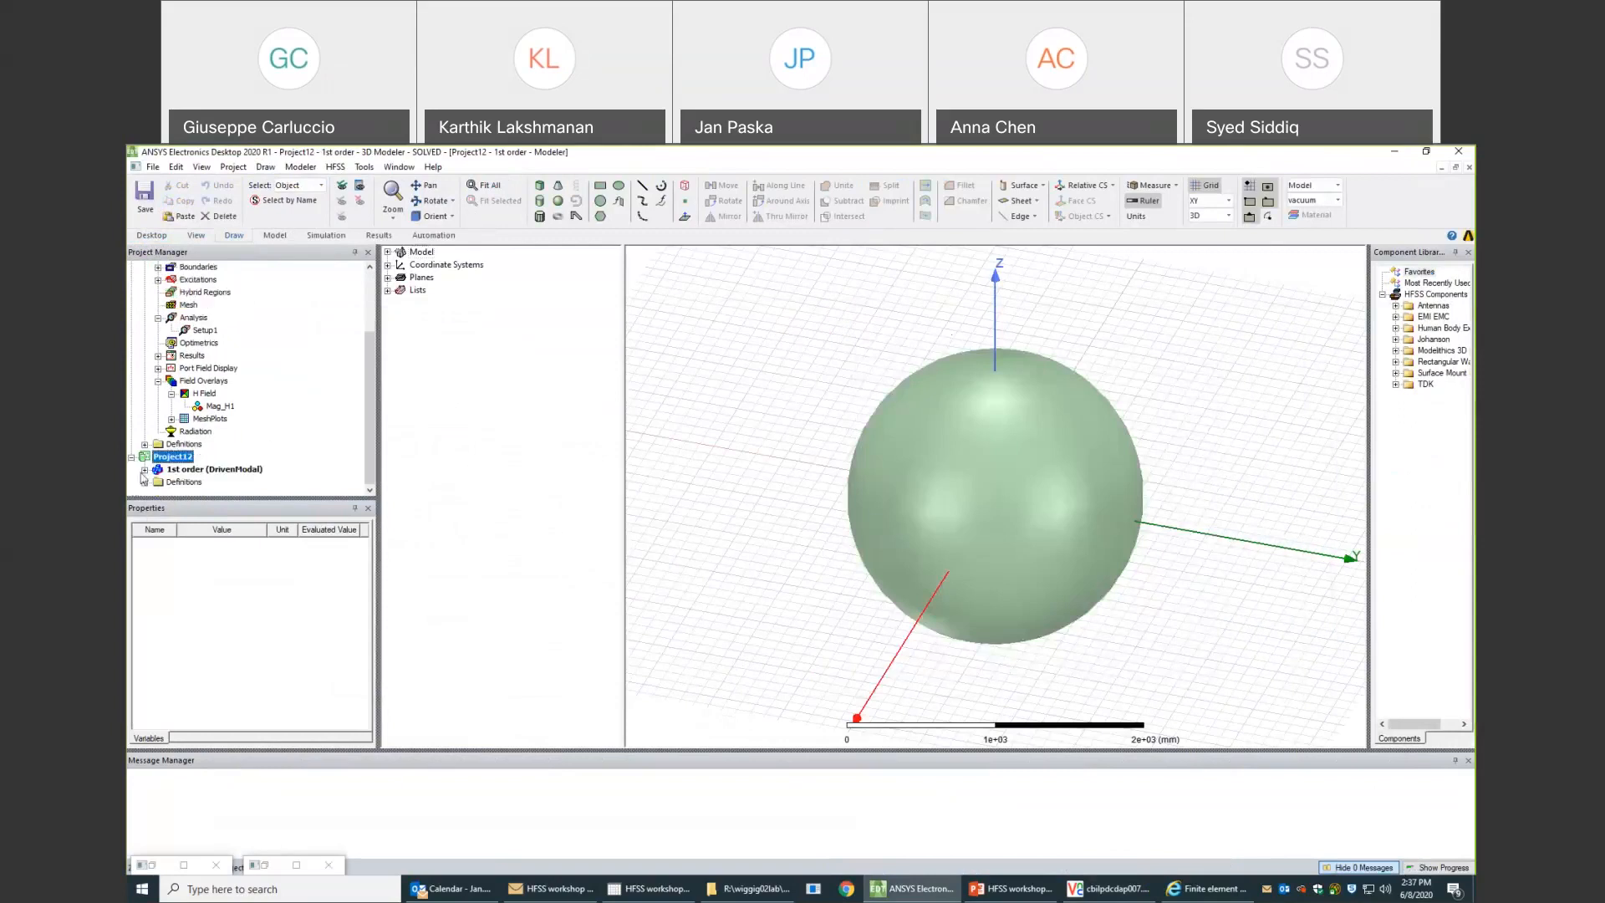
pyautogui.click(219, 406)
pyautogui.moveTo(369, 389); pyautogui.dragTo(364, 351)
pyautogui.doubleClick(234, 268)
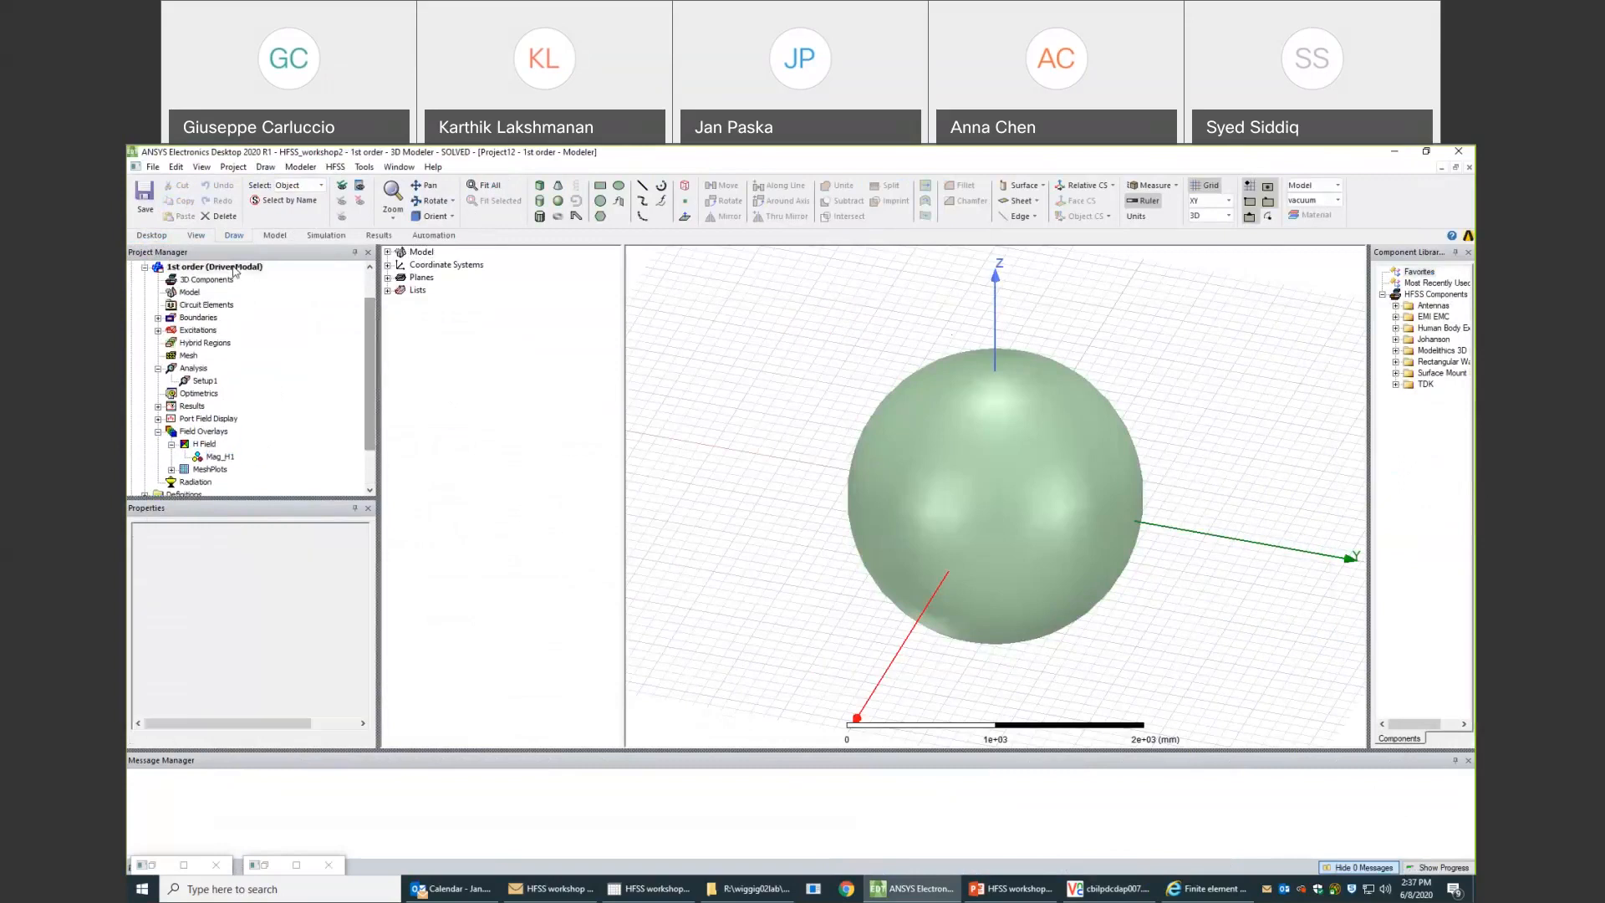
pyautogui.click(221, 457)
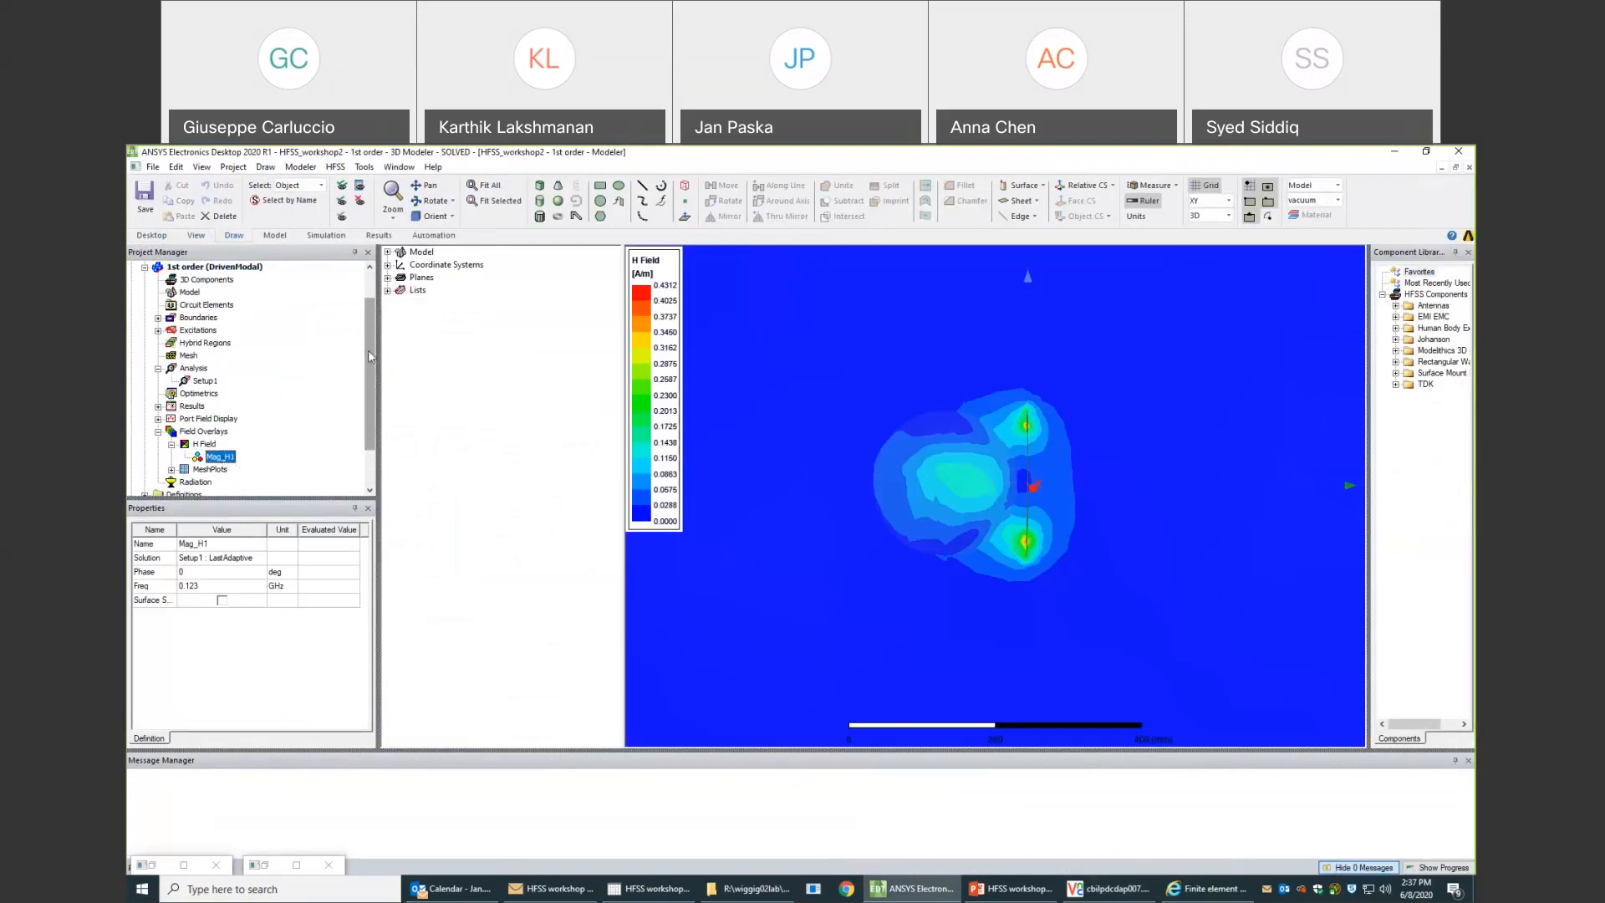
# - Display the Mag_H1 overlay of Project12's 1st order design and examine the H field closely around the model's centre
pyautogui.scroll(-2, 368, 349)
pyautogui.click(143, 470)
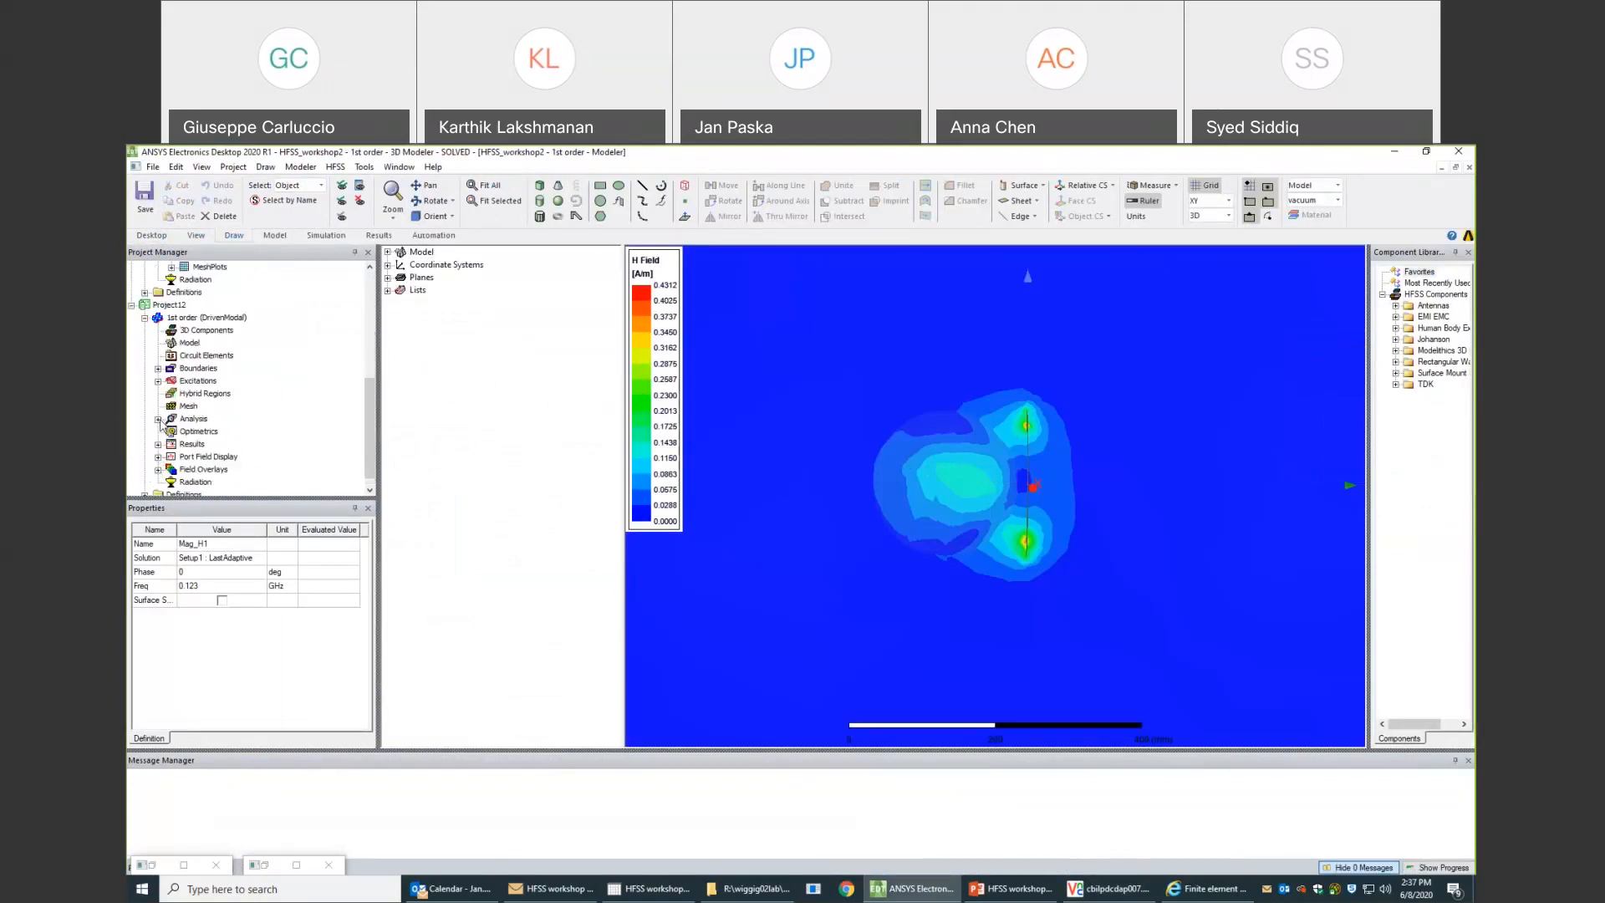
pyautogui.click(158, 469)
pyautogui.click(172, 469)
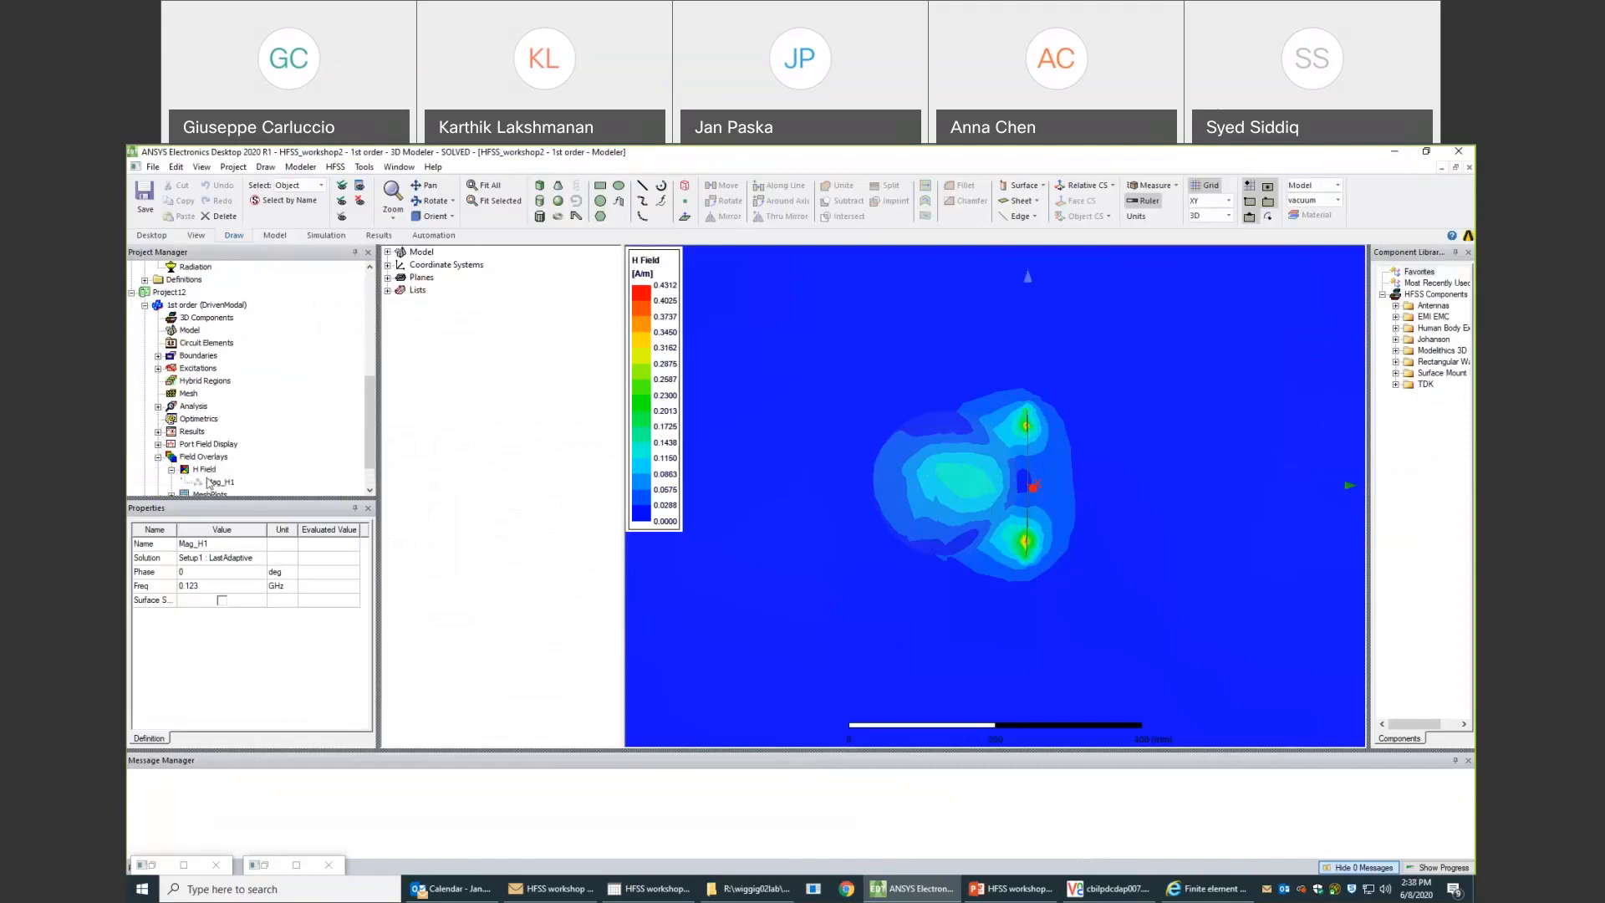
pyautogui.click(209, 483)
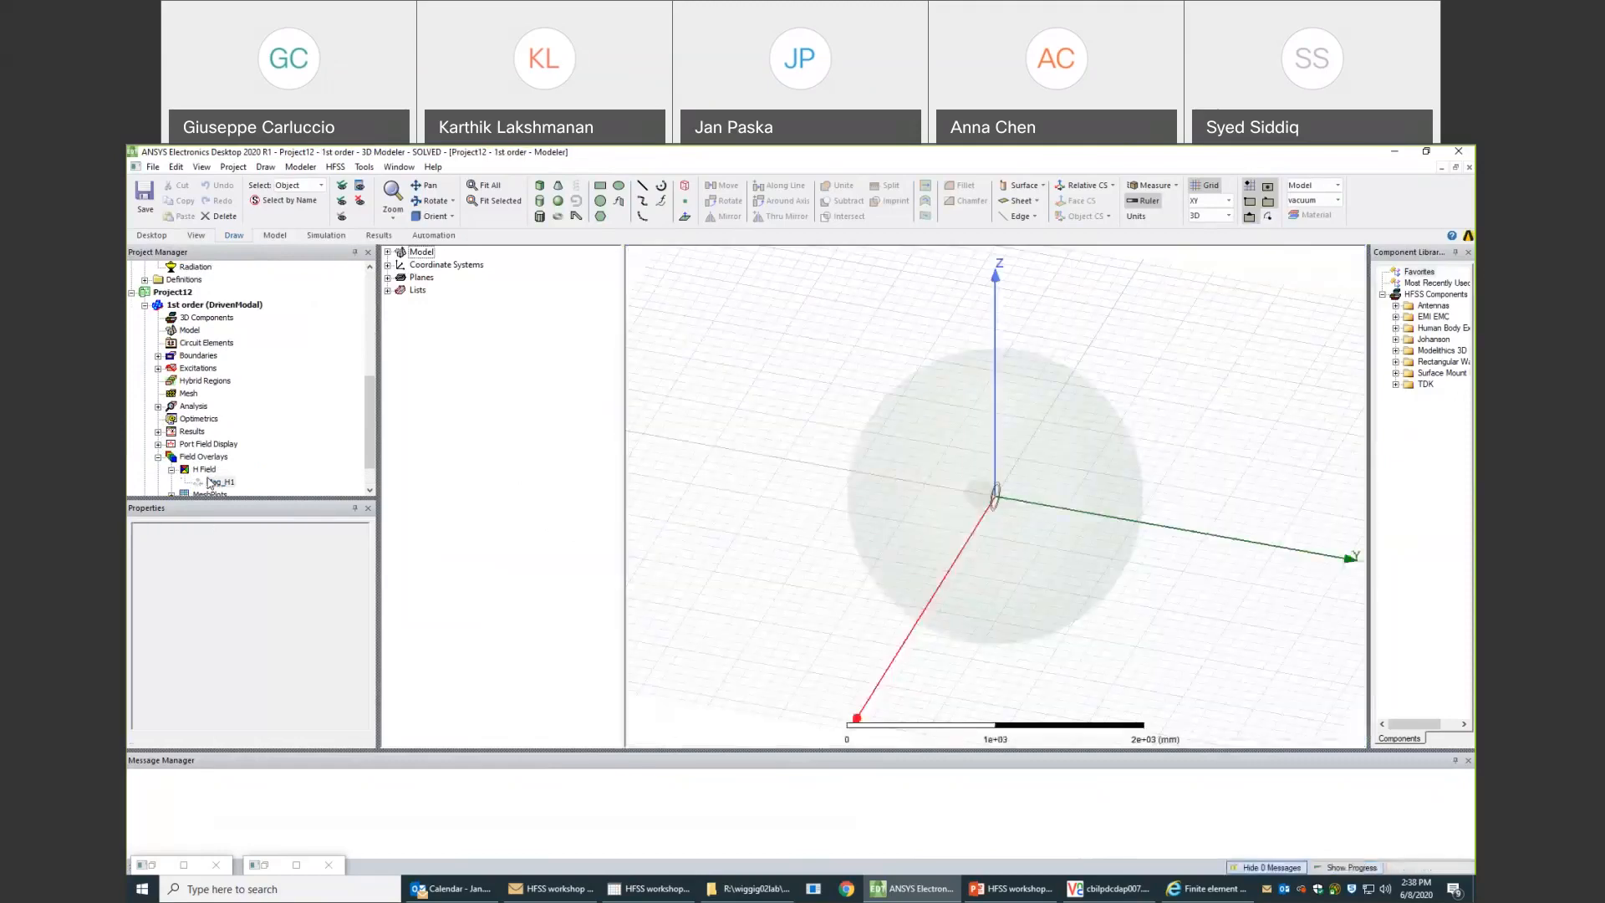
pyautogui.keyDown('alt'); pyautogui.moveTo(1038, 513); pyautogui.dragTo(1090, 437); pyautogui.keyUp('alt')
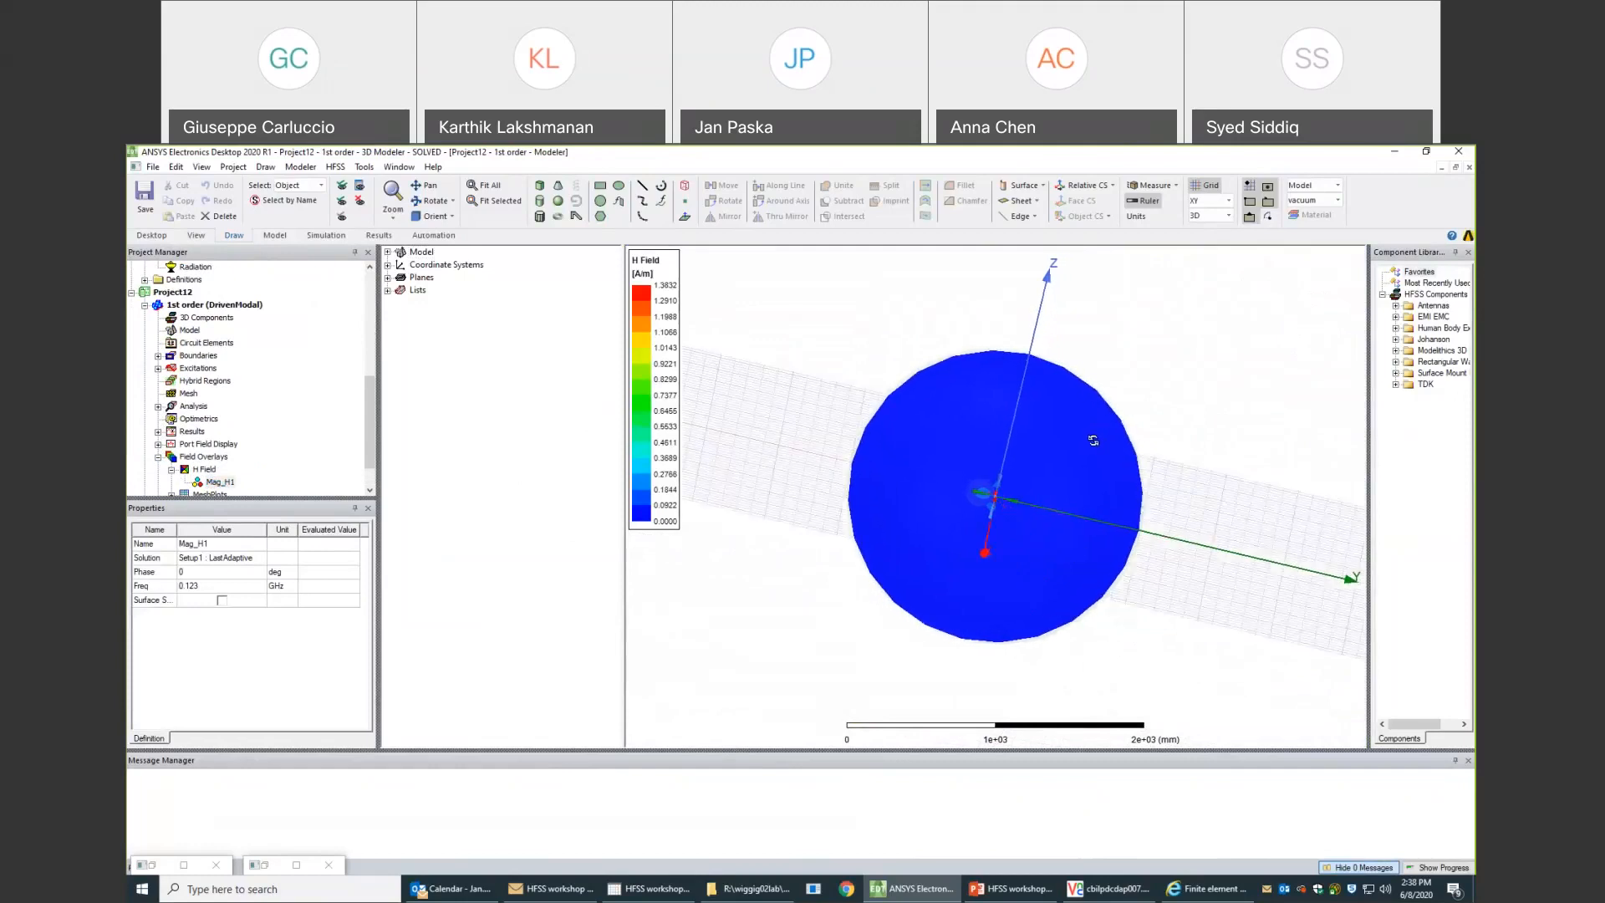
pyautogui.scroll(1, 996, 497)
pyautogui.scroll(2, 996, 495)
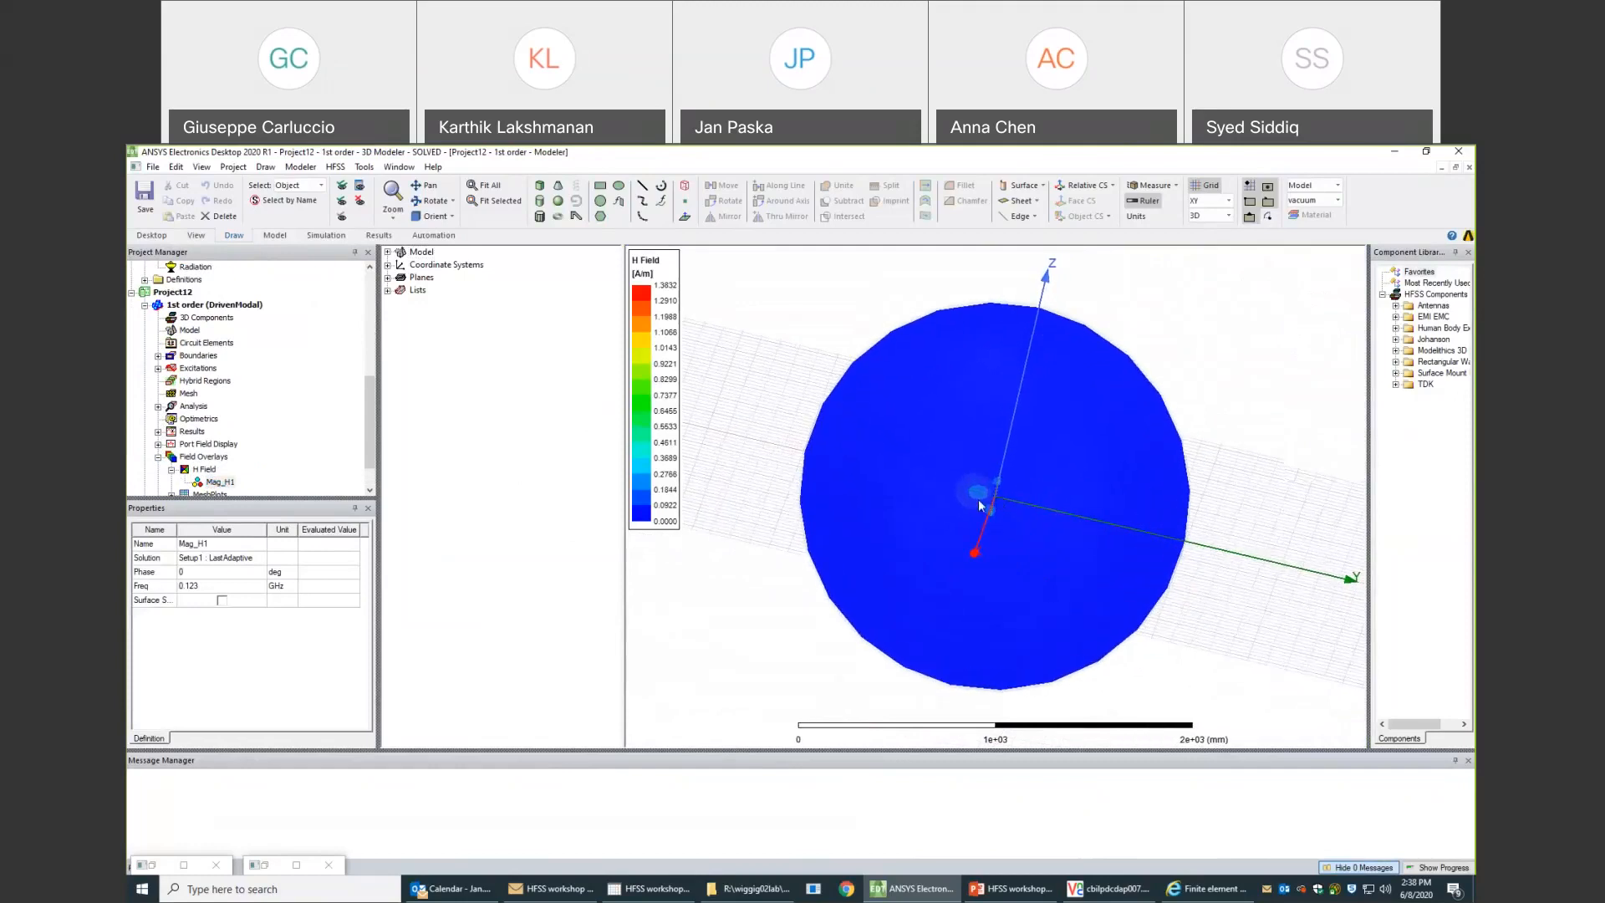
pyautogui.scroll(3, 979, 501)
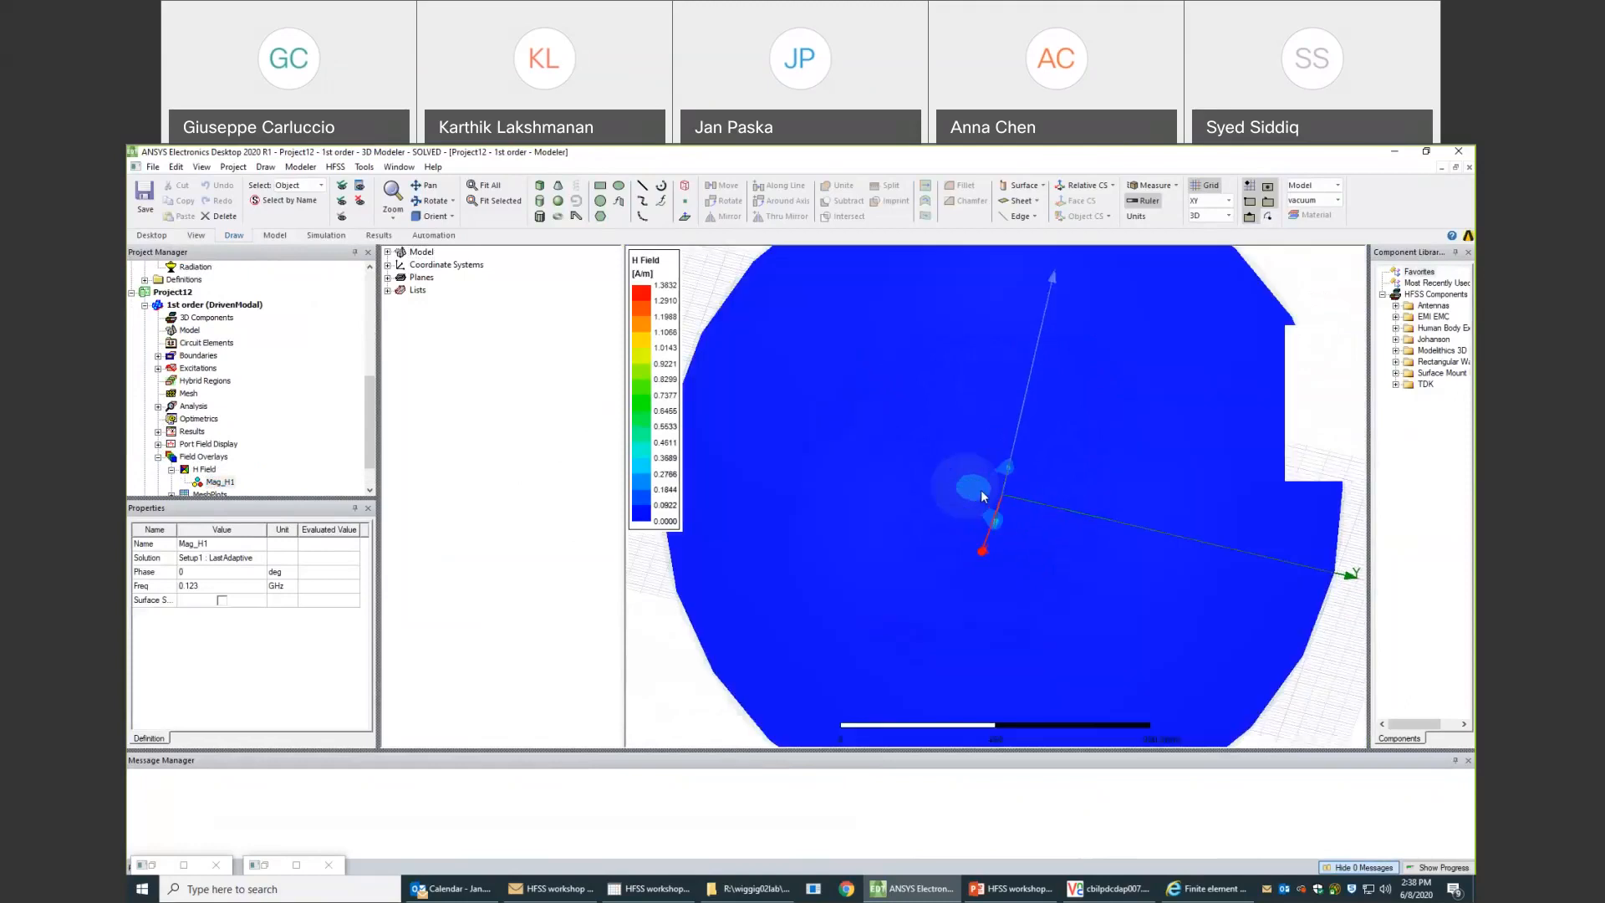
pyautogui.scroll(2, 983, 496)
pyautogui.scroll(2, 982, 496)
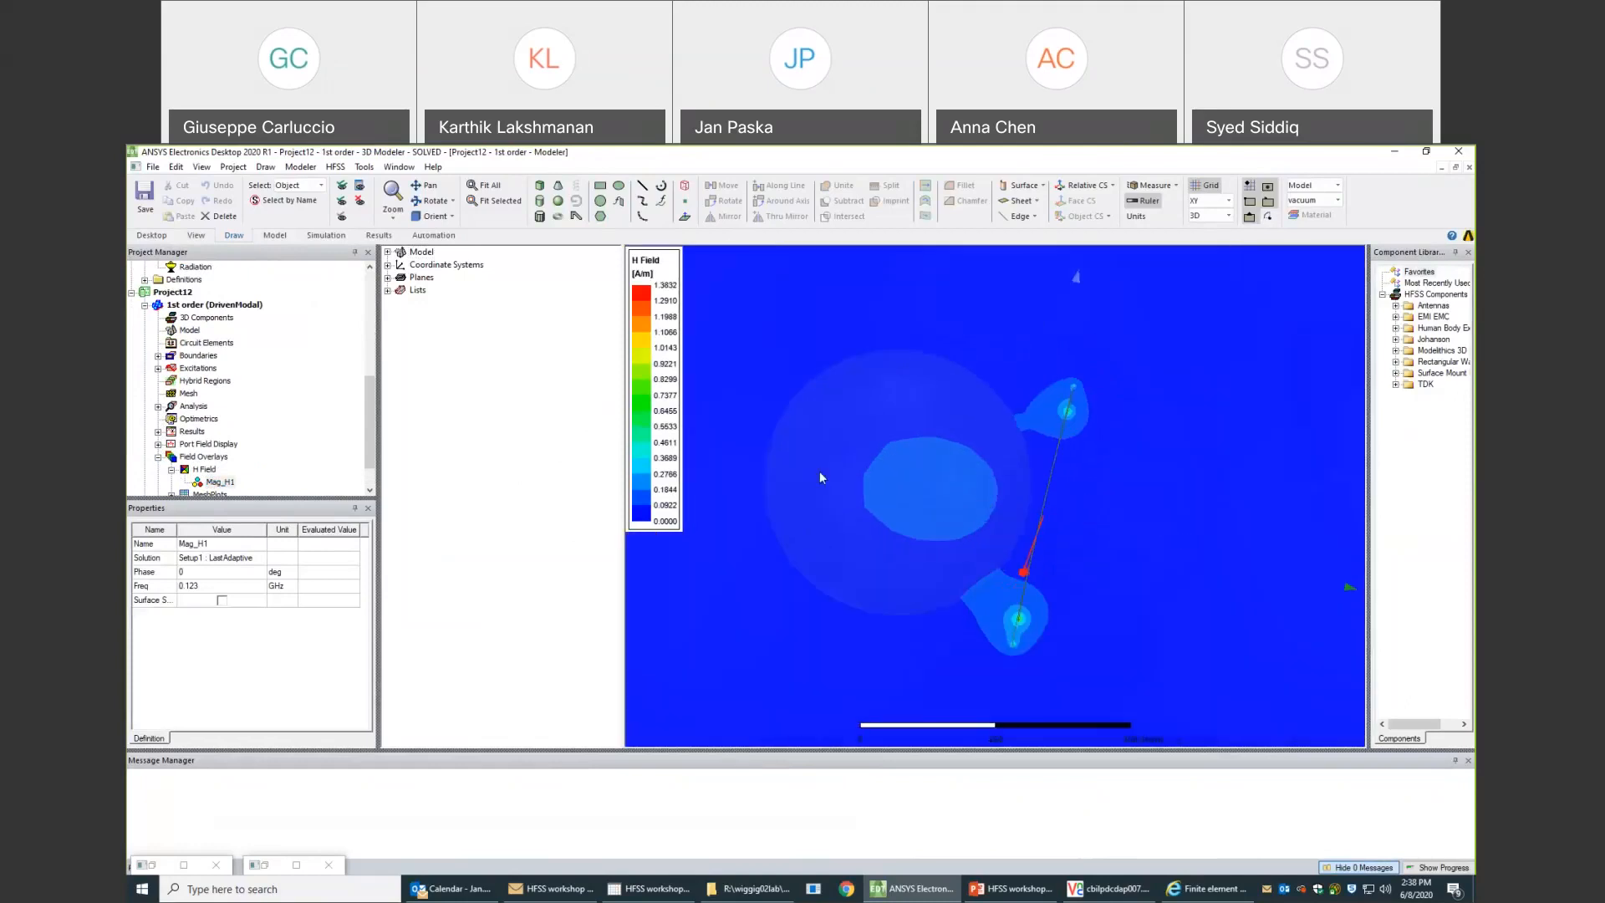
pyautogui.scroll(2, 820, 470)
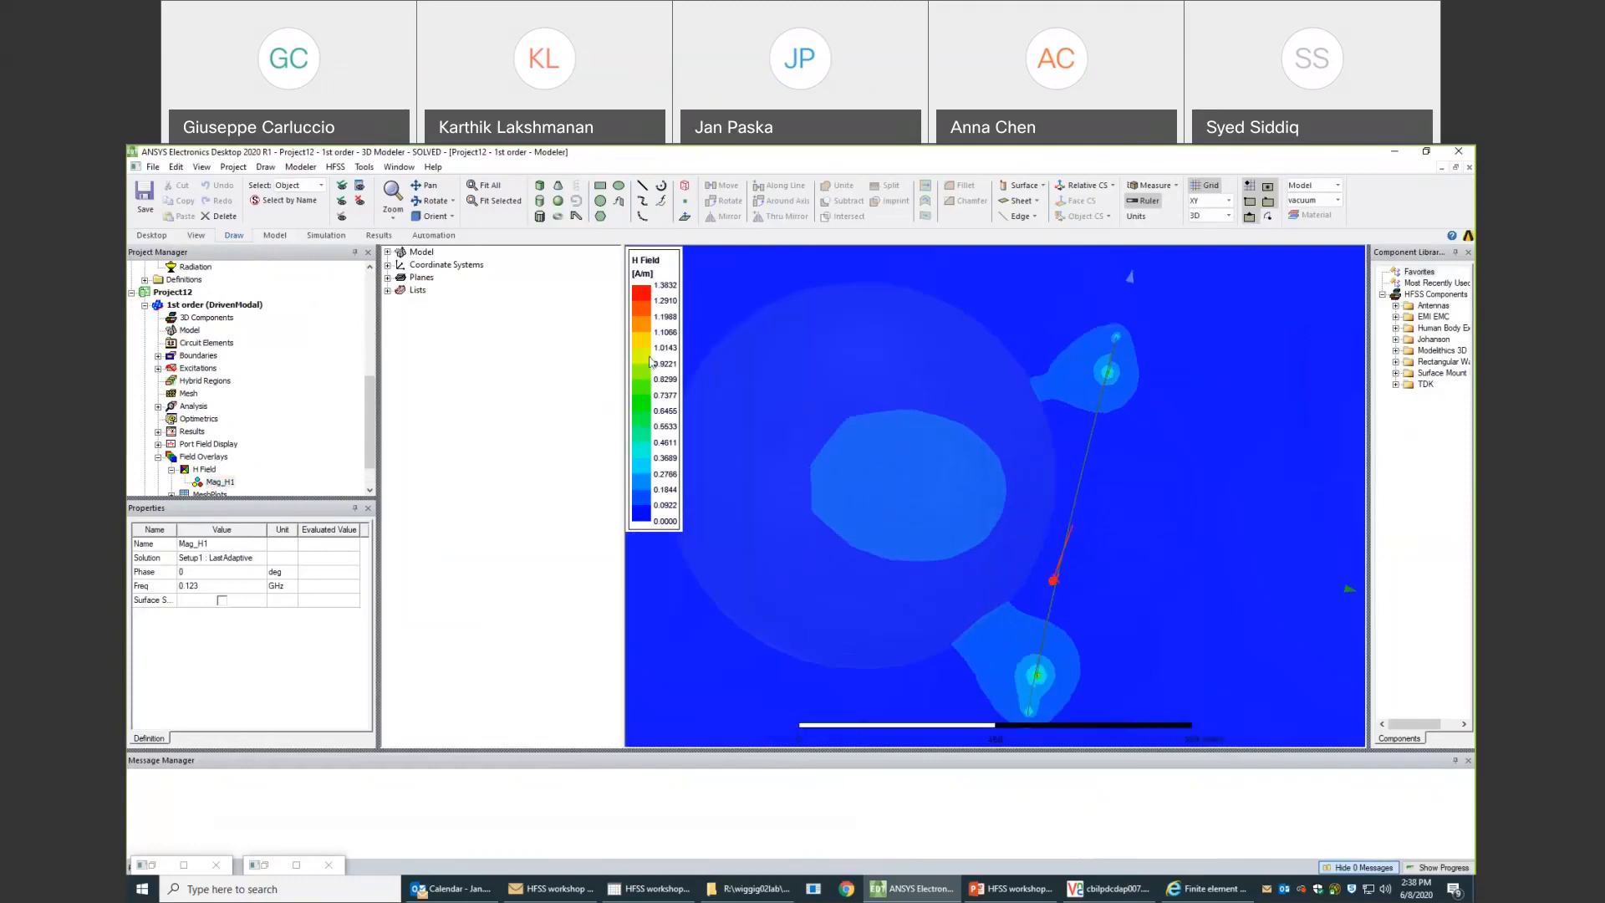
# - Set the H Field plot of Project12's 1st order design to a Log scale with max/min precision limited to 4 digits
pyautogui.doubleClick(651, 361)
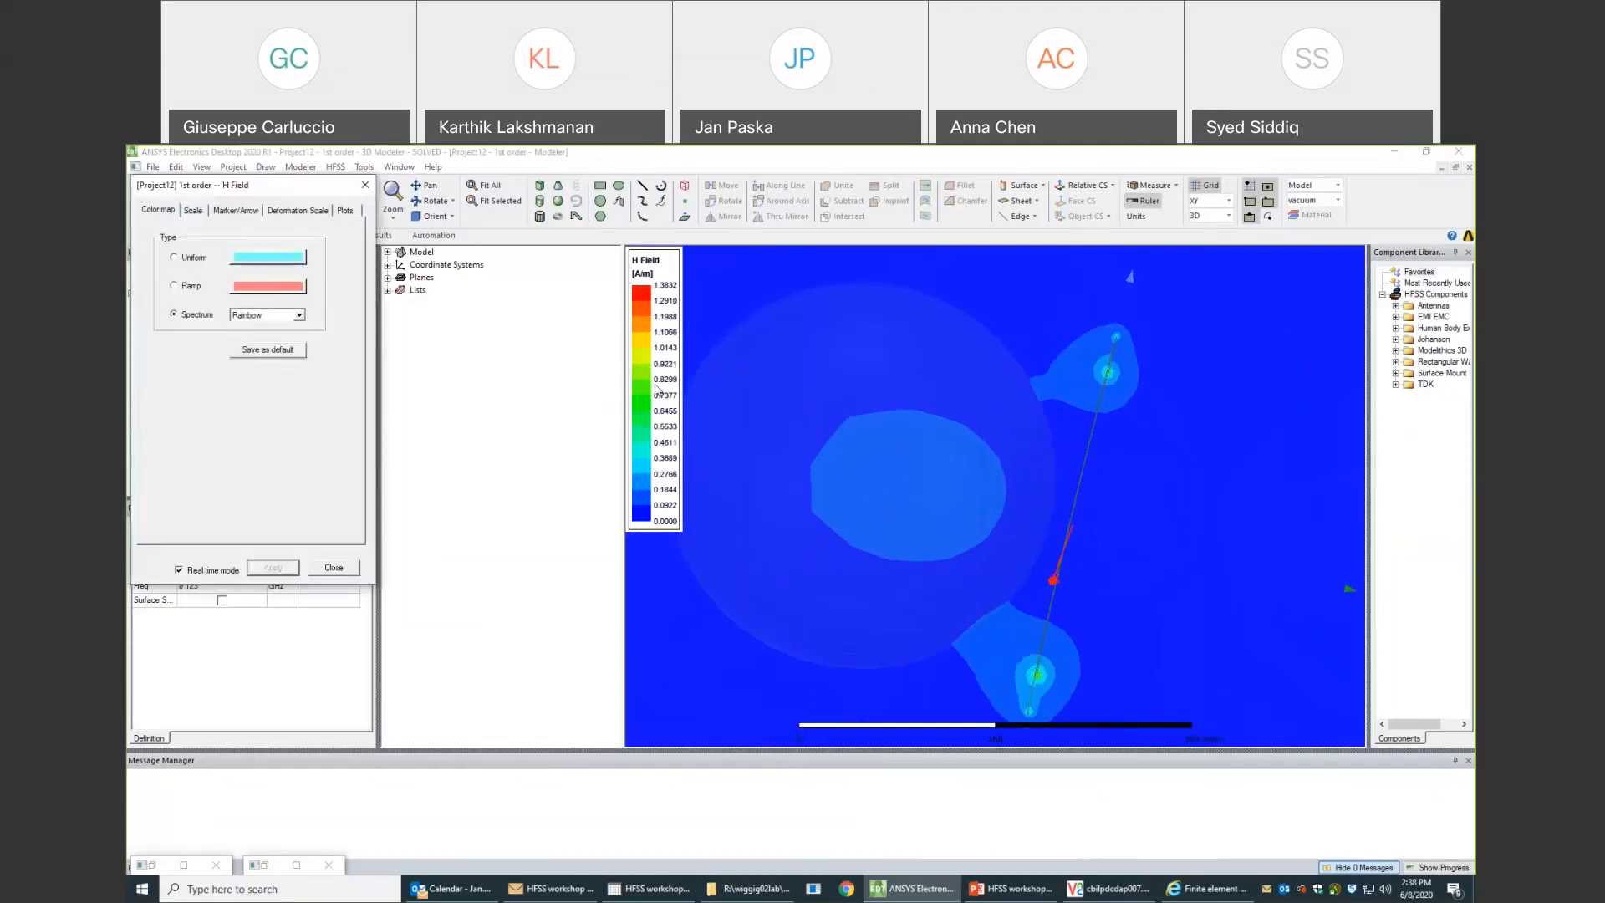
pyautogui.click(192, 213)
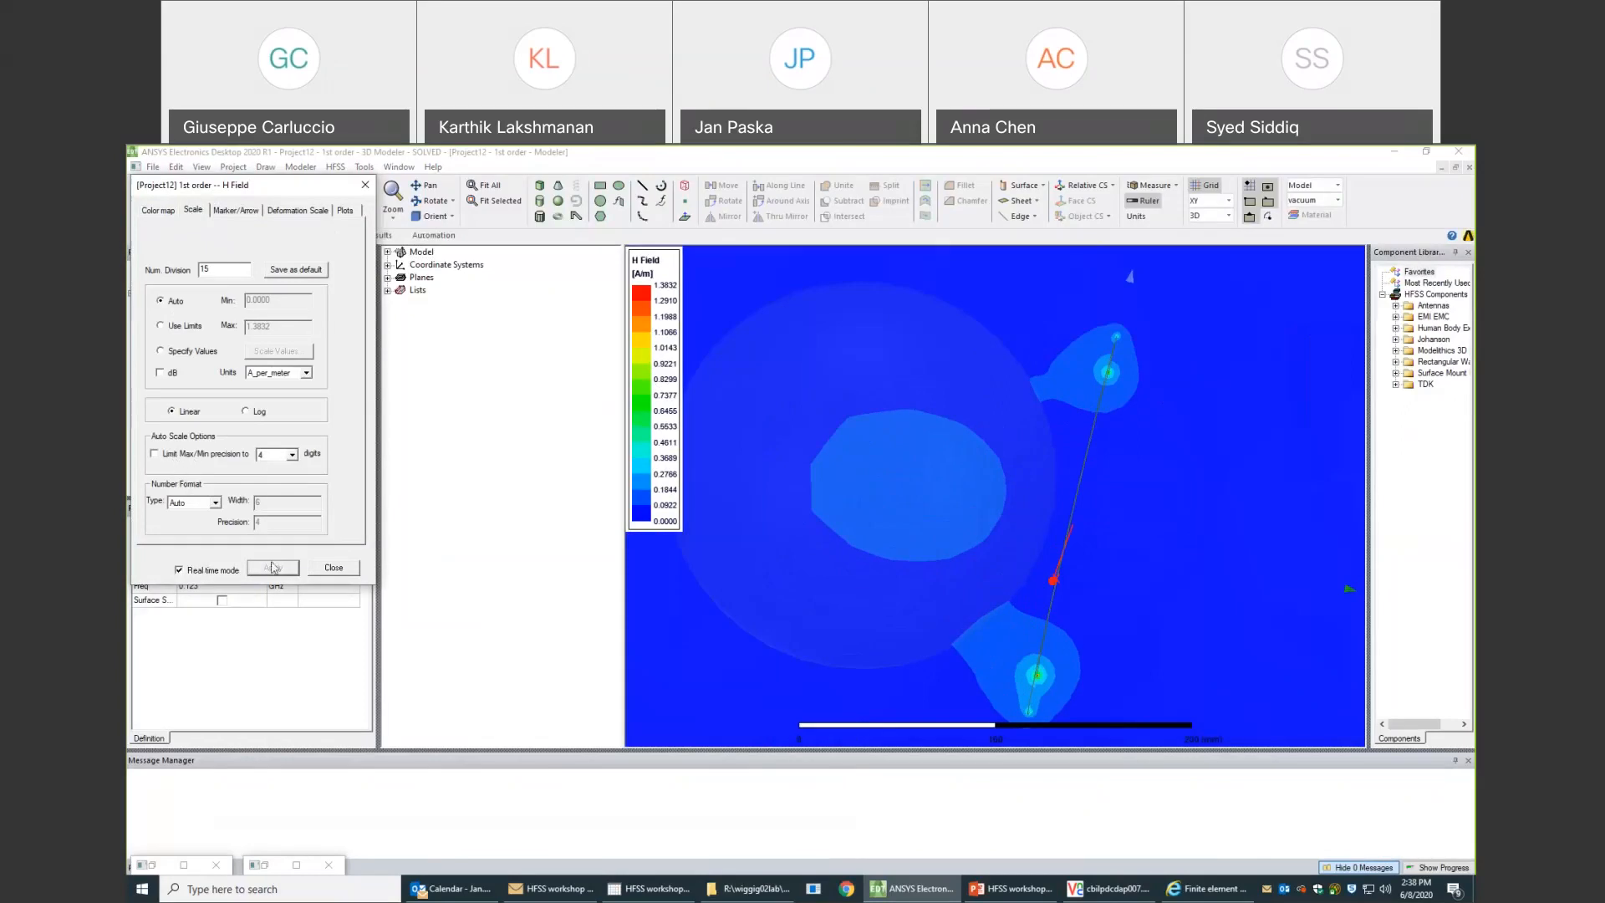
pyautogui.click(245, 410)
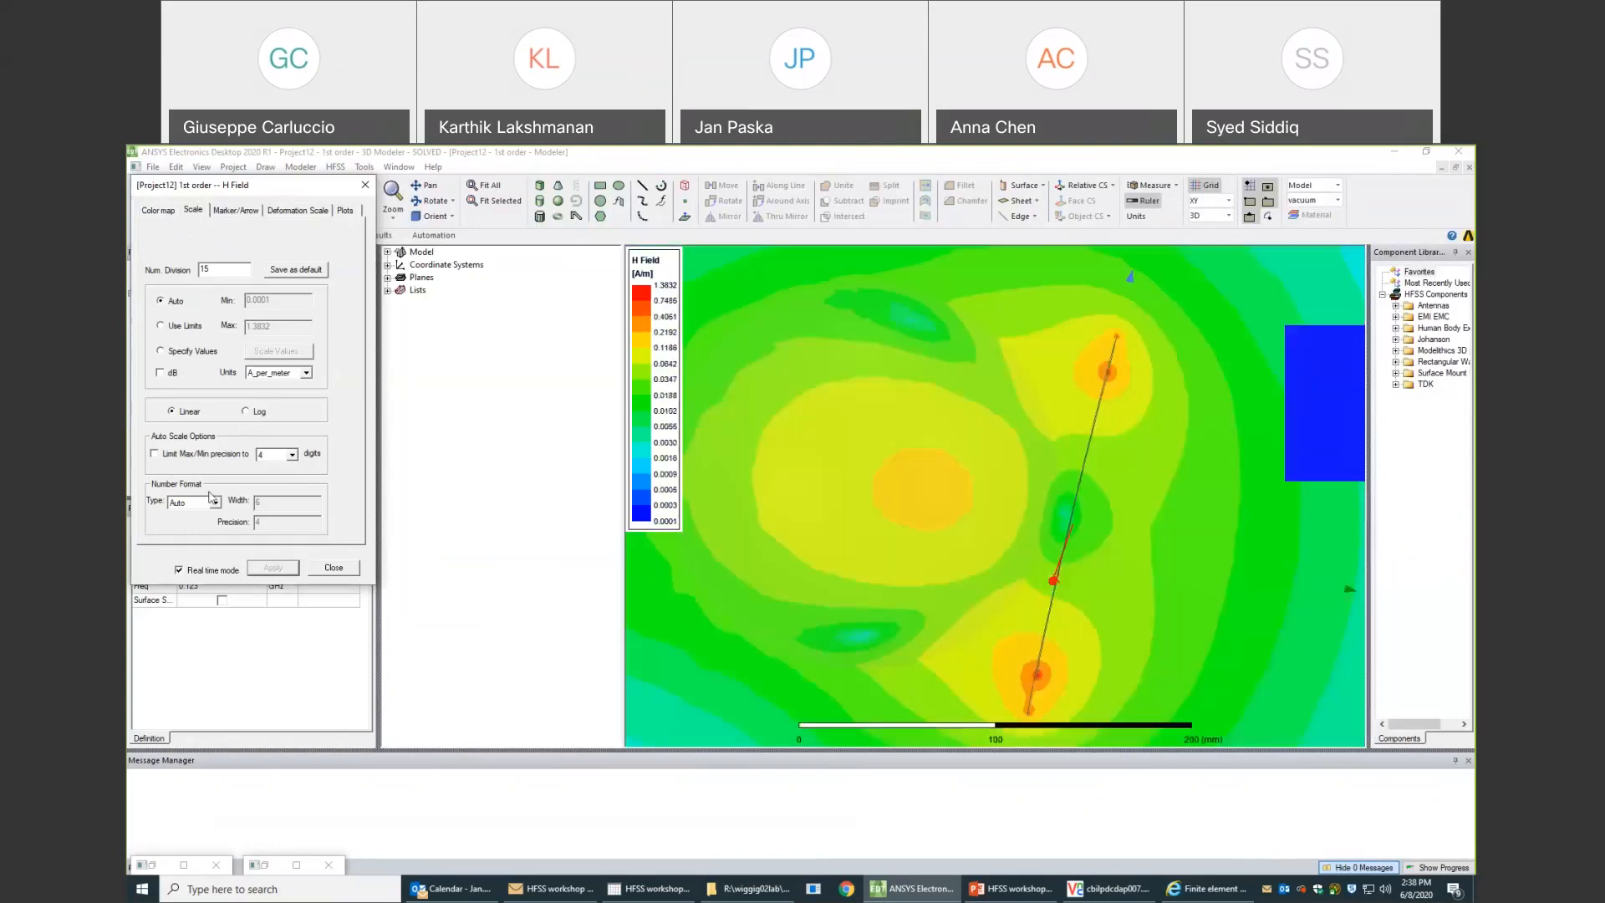
pyautogui.click(154, 453)
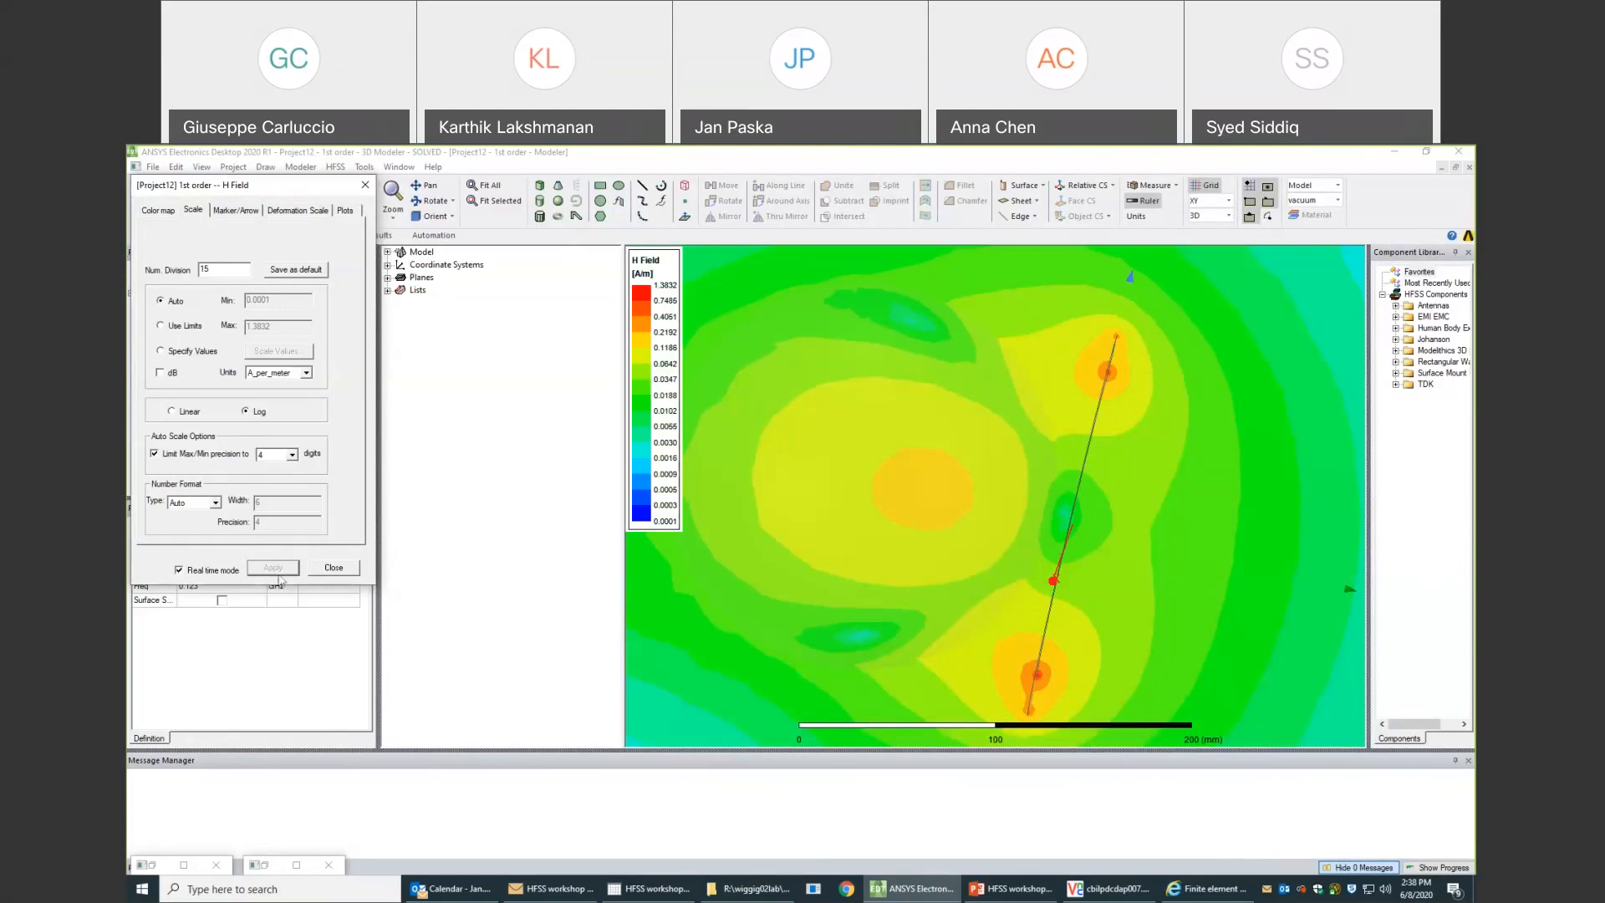
pyautogui.click(320, 571)
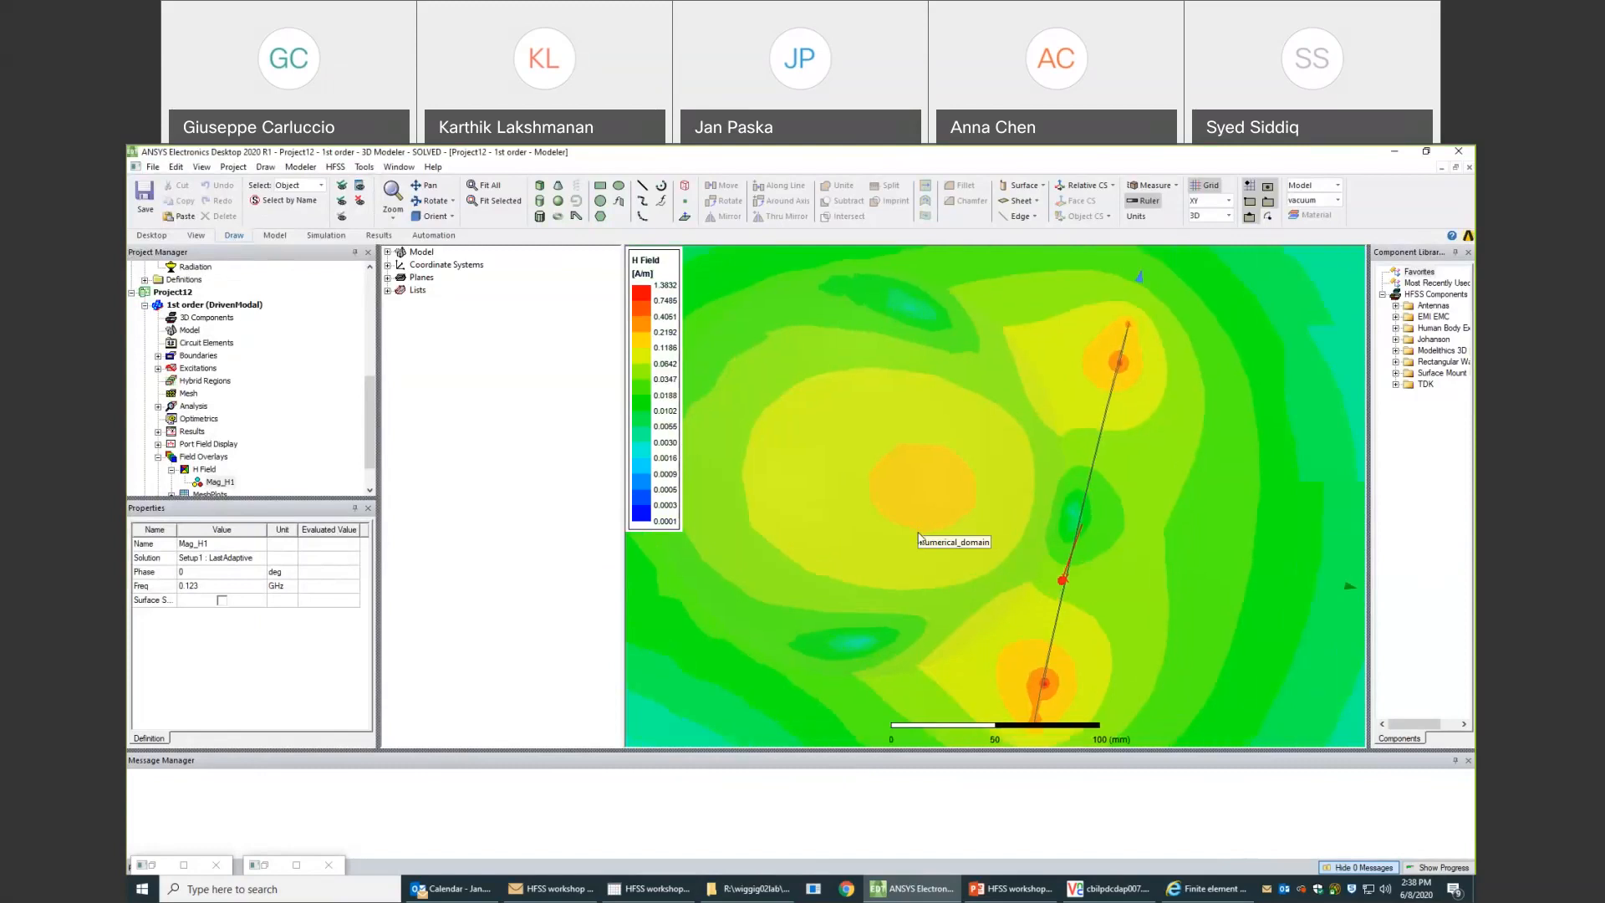
# - Inspect Project12's rescaled field plot and return to the Mag_H1 overlay of the 1st order design in HFSS_workshop2
pyautogui.scroll(-1, 919, 540)
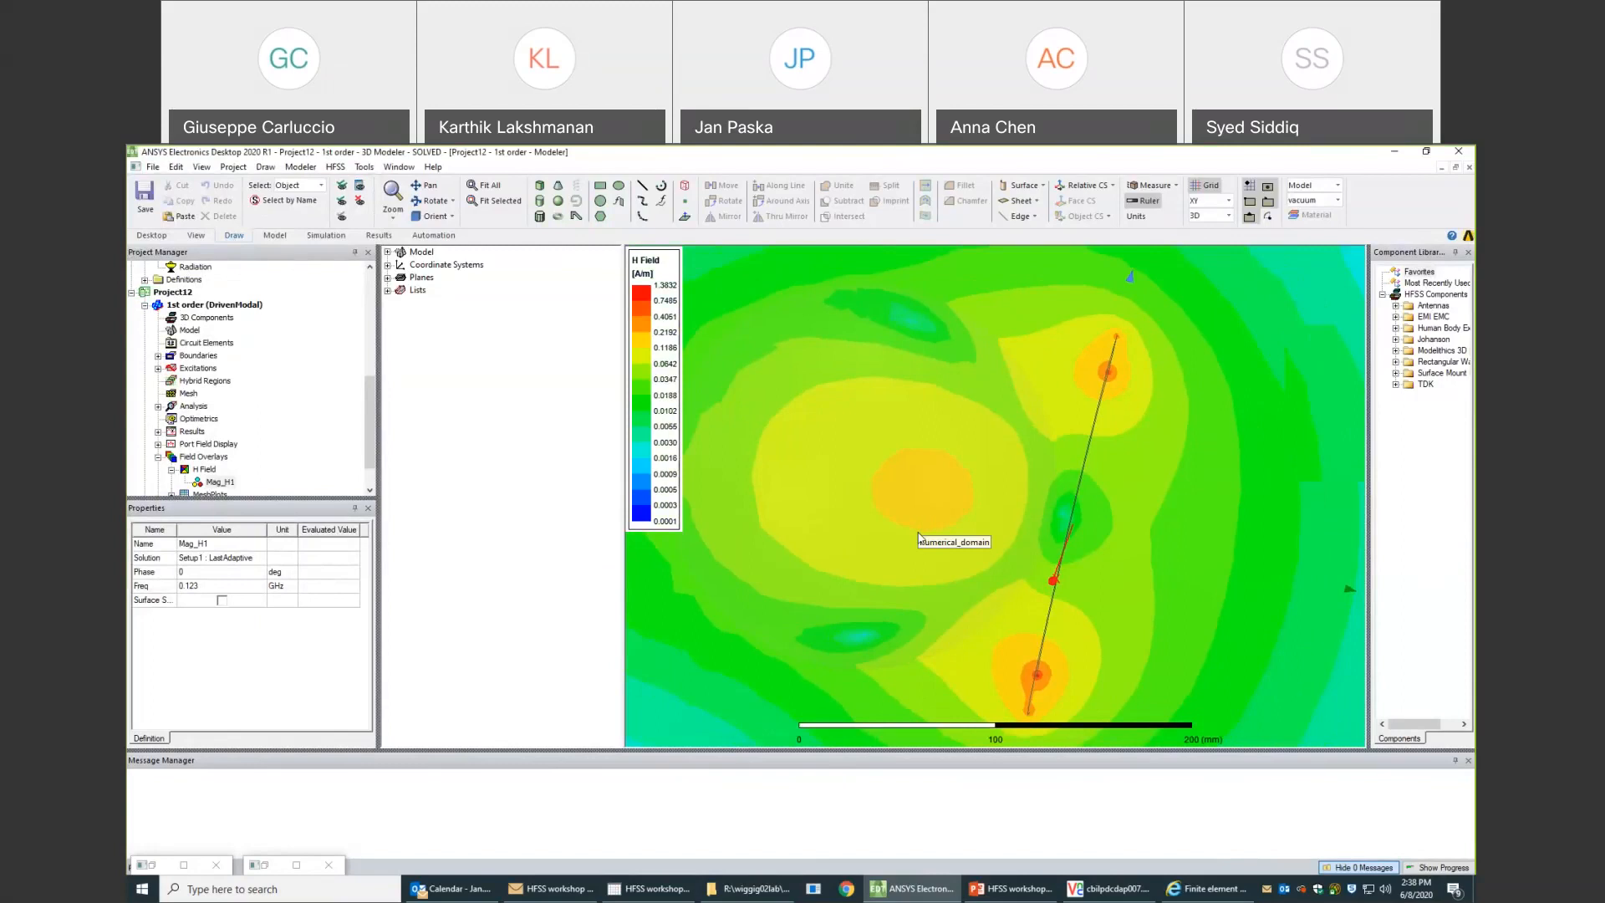
pyautogui.scroll(1, 919, 539)
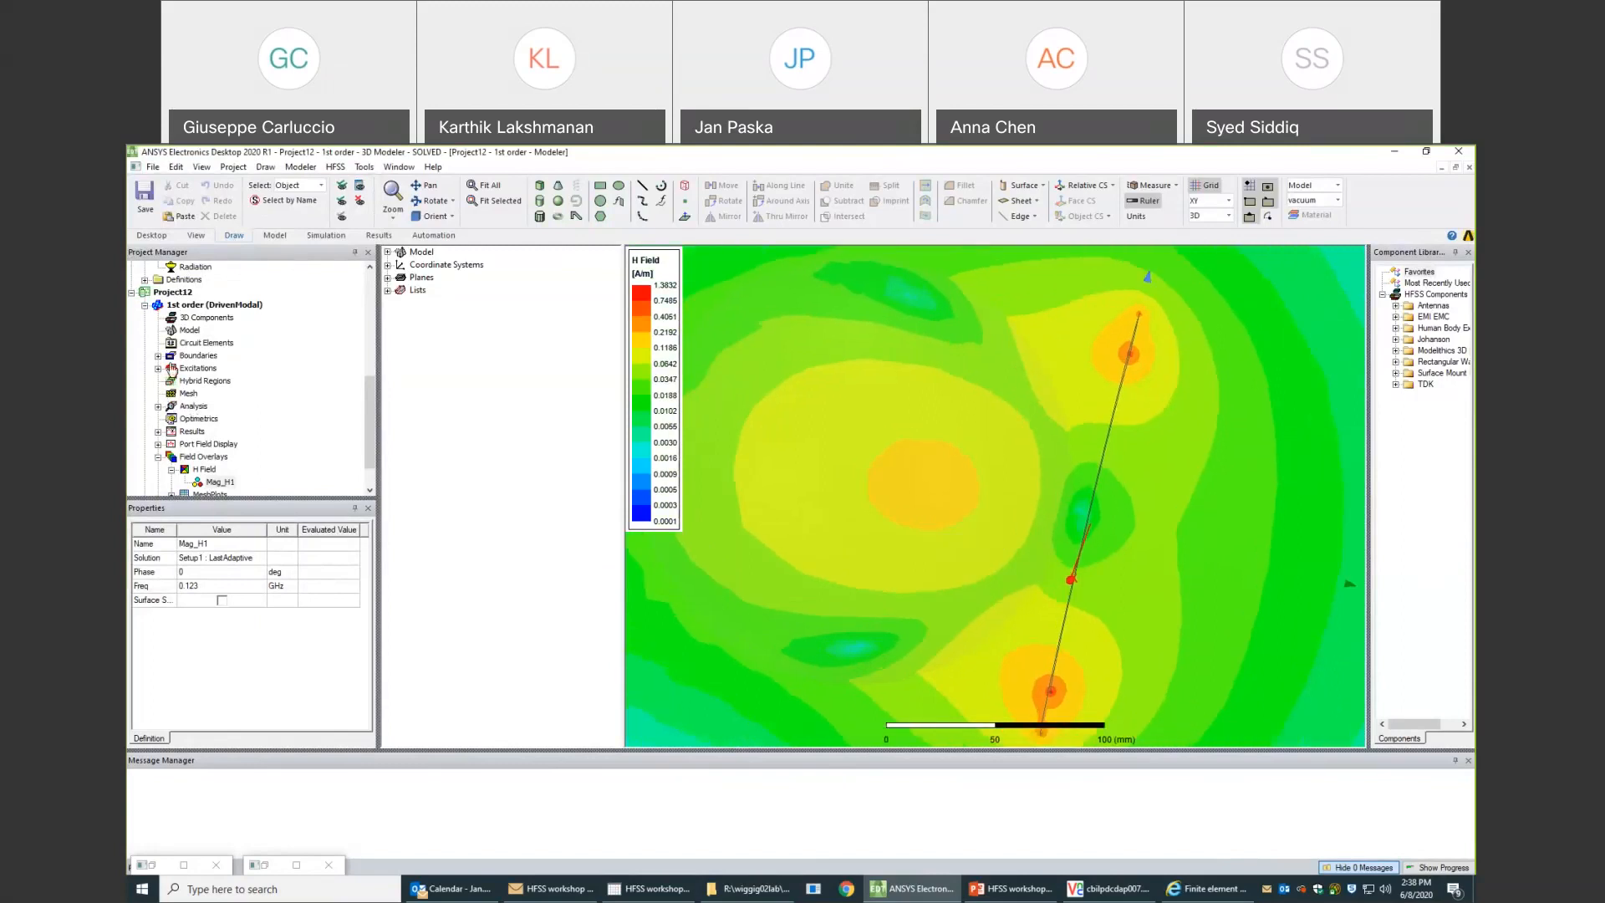
pyautogui.scroll(2, 223, 344)
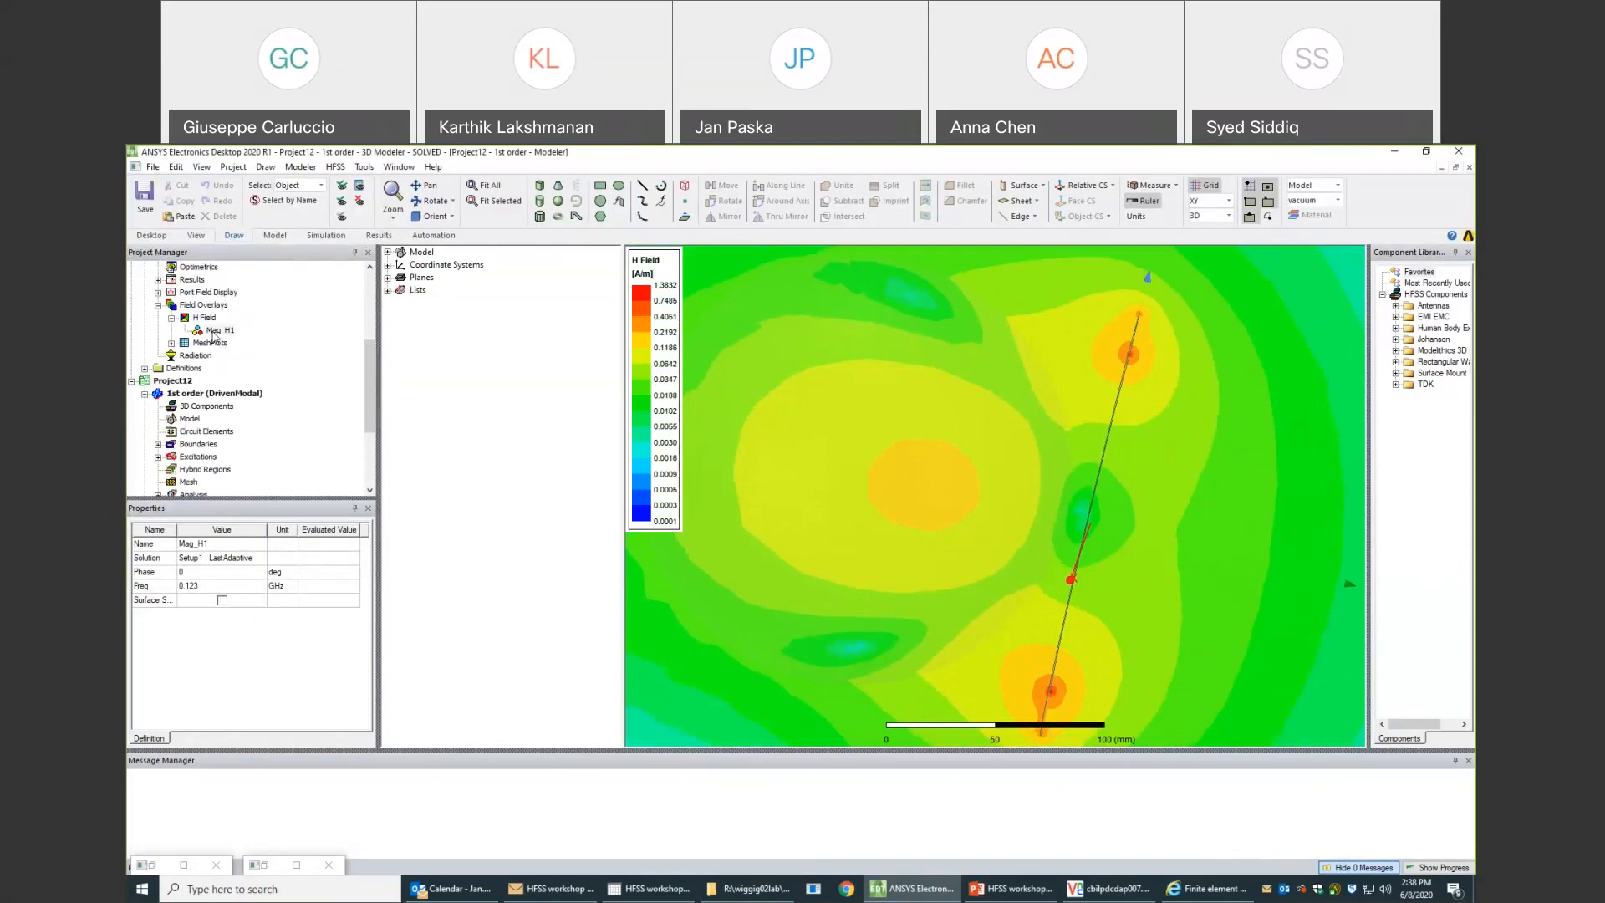
pyautogui.click(213, 332)
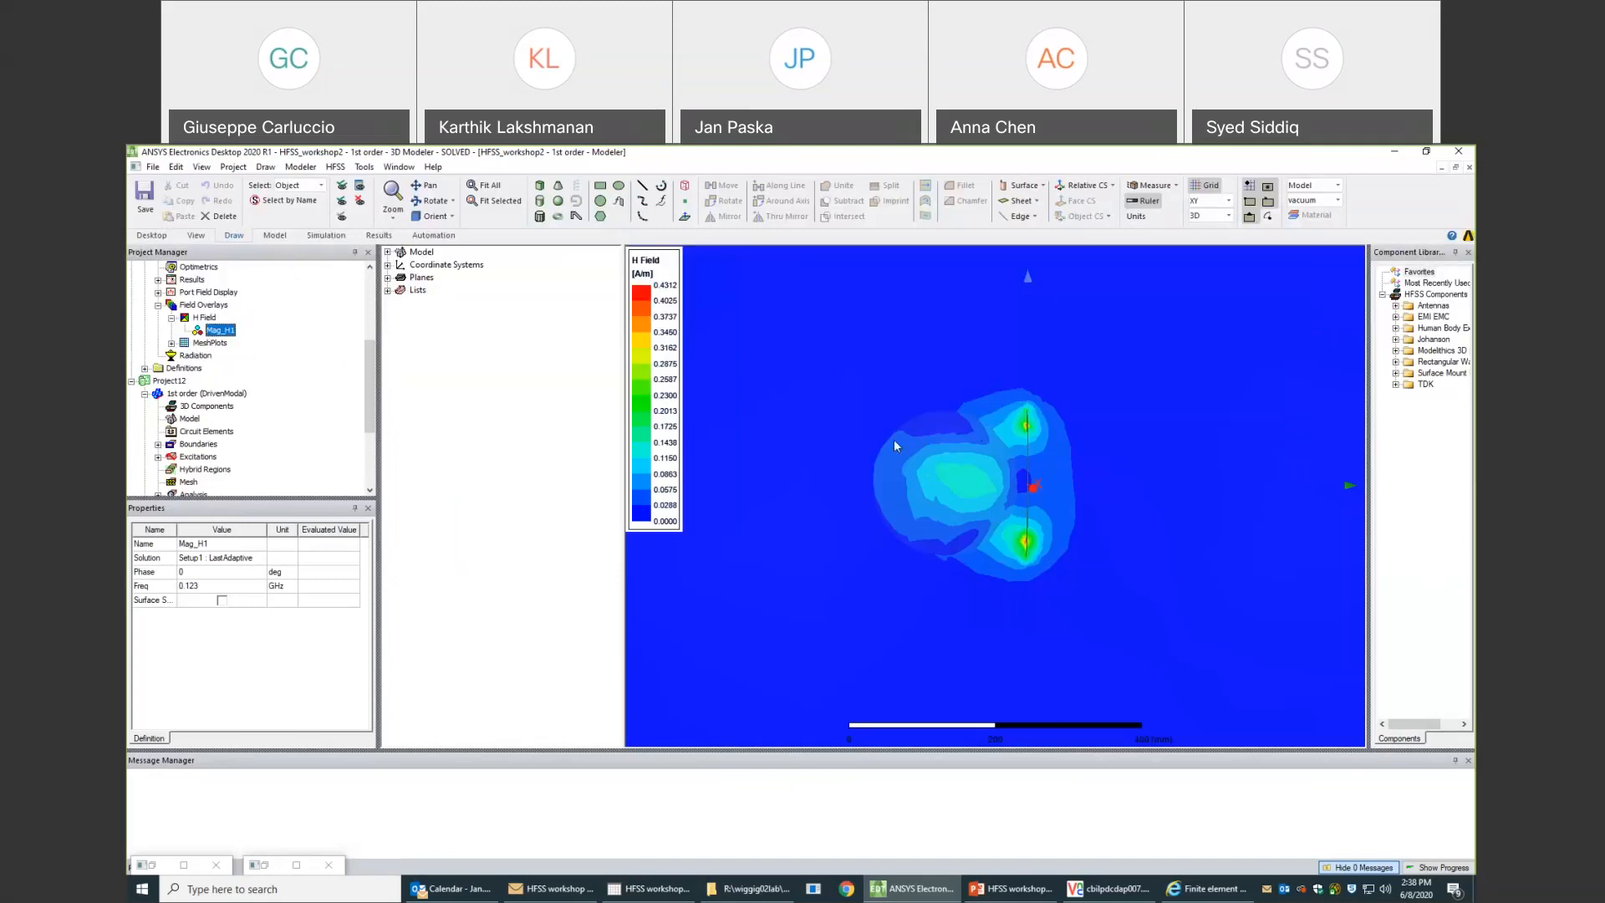
# - Try to set the H Field plot of HFSS_workshop2's 1st order design to a Log scale, and close its plot settings
pyautogui.doubleClick(657, 374)
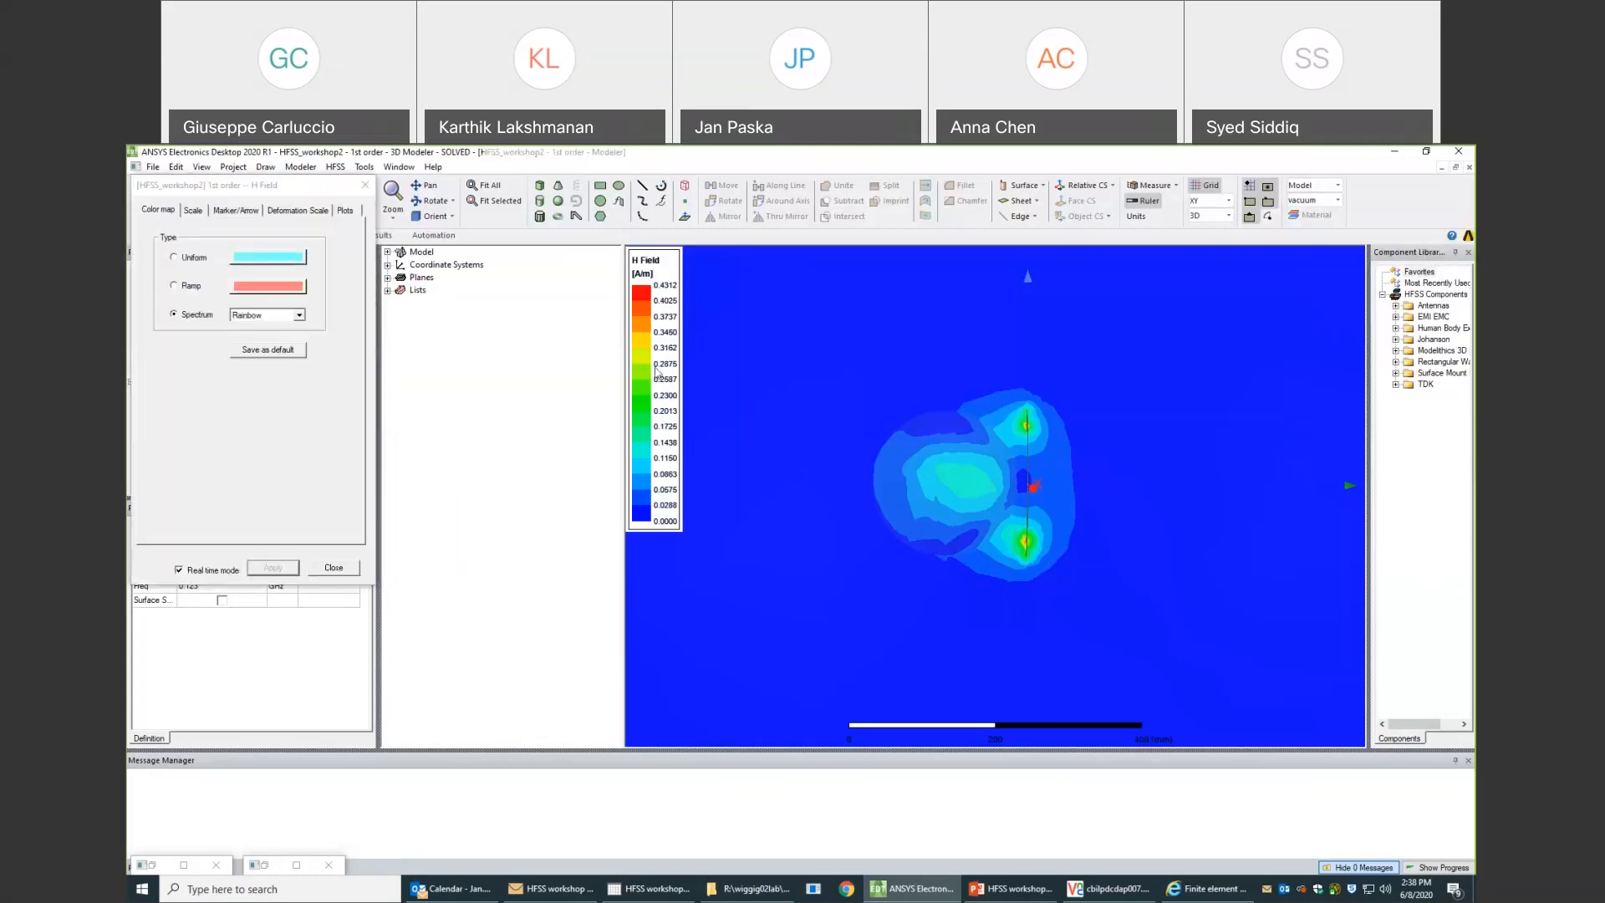
pyautogui.click(196, 210)
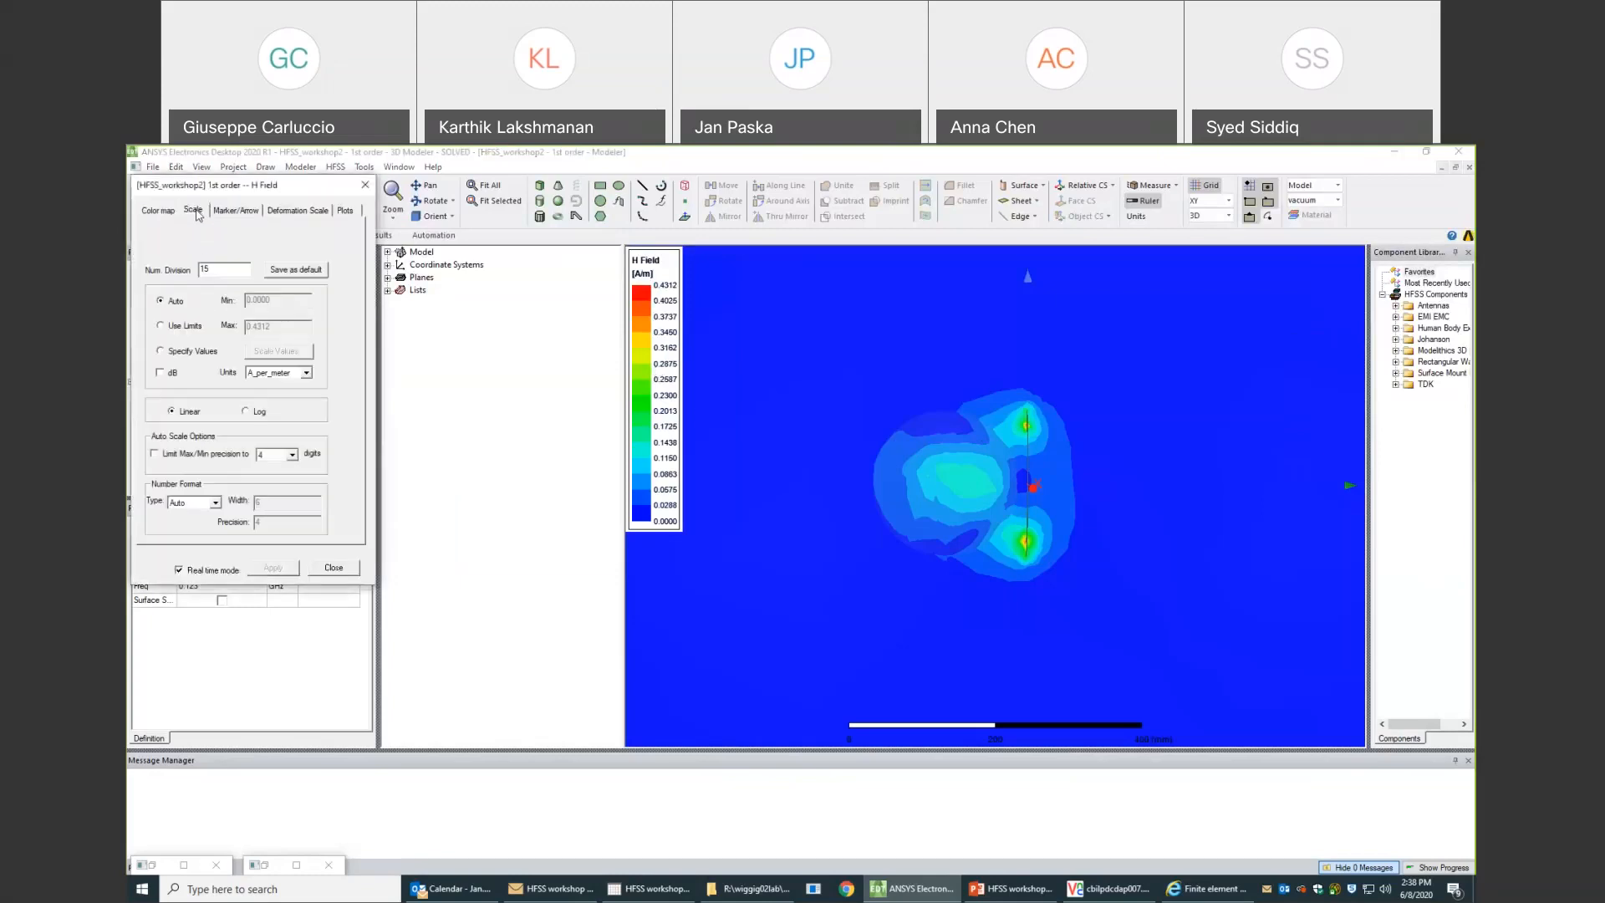
pyautogui.click(258, 416)
pyautogui.click(359, 418)
pyautogui.click(287, 575)
pyautogui.click(351, 418)
pyautogui.click(345, 568)
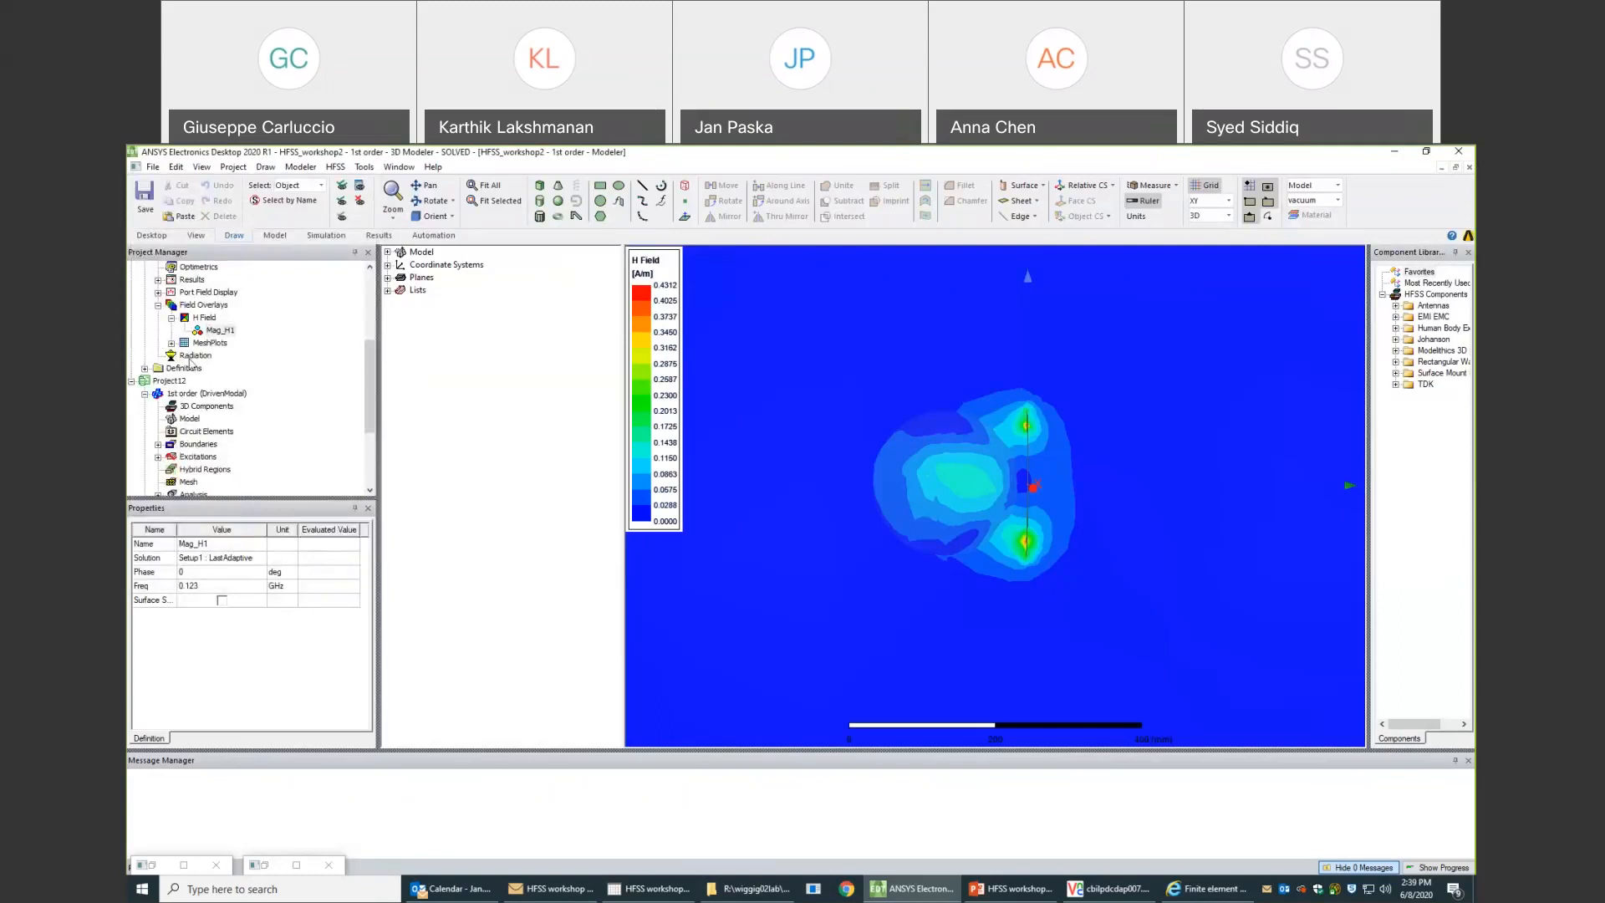
# - Retry switching the H Field plot scale of HFSS_workshop2's 1st order design to Log and close the settings
pyautogui.click(218, 332)
pyautogui.doubleClick(652, 359)
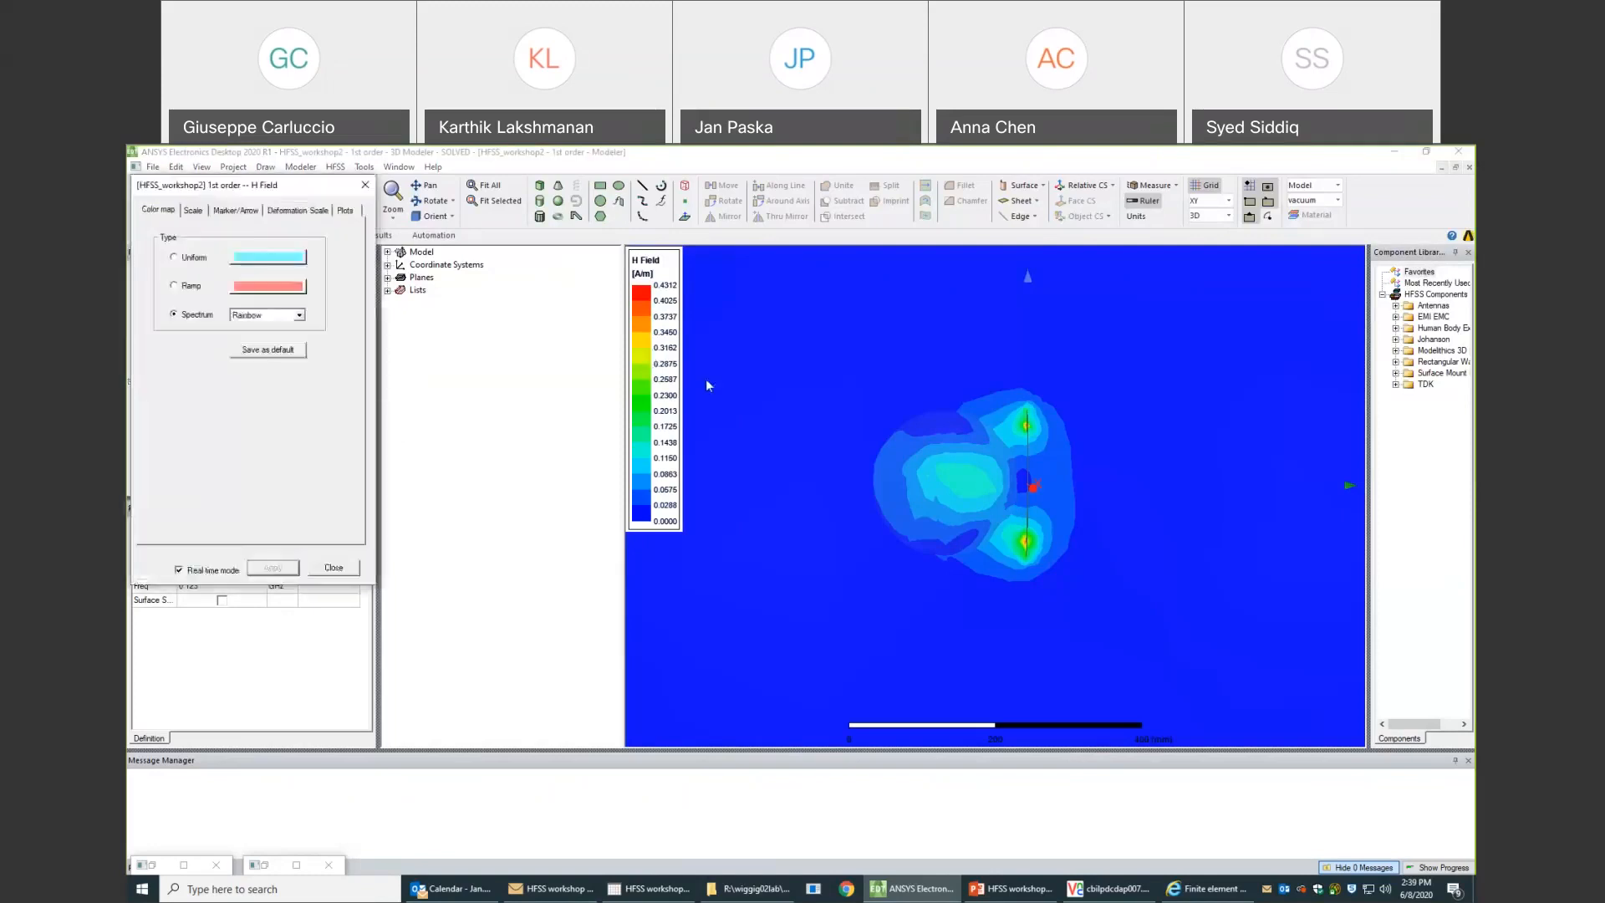
pyautogui.click(193, 211)
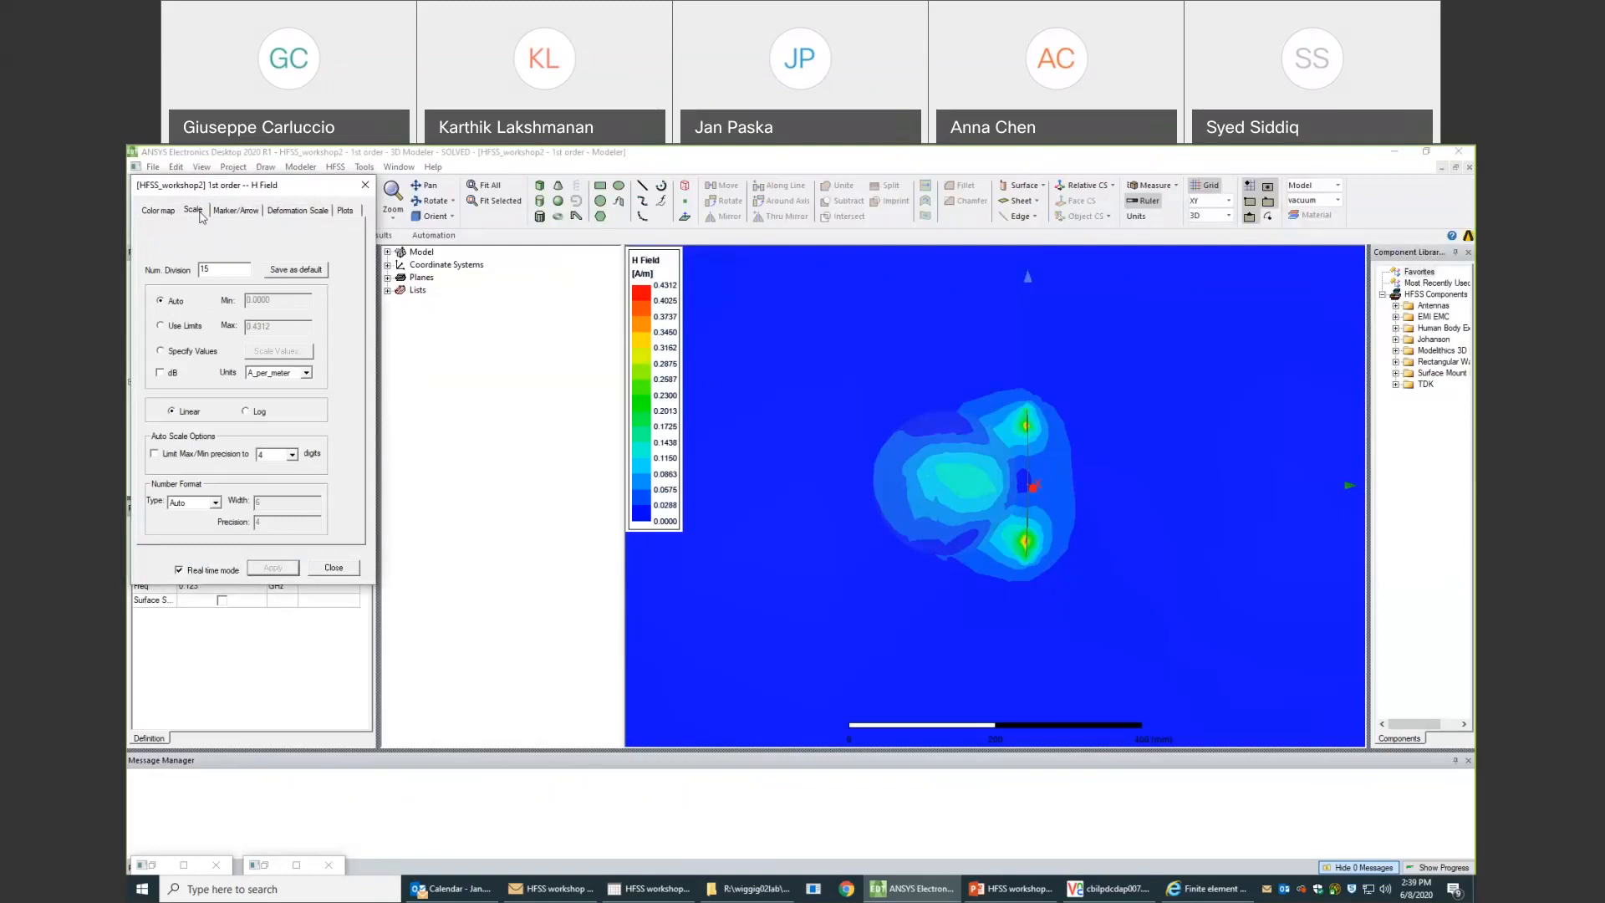
pyautogui.click(254, 411)
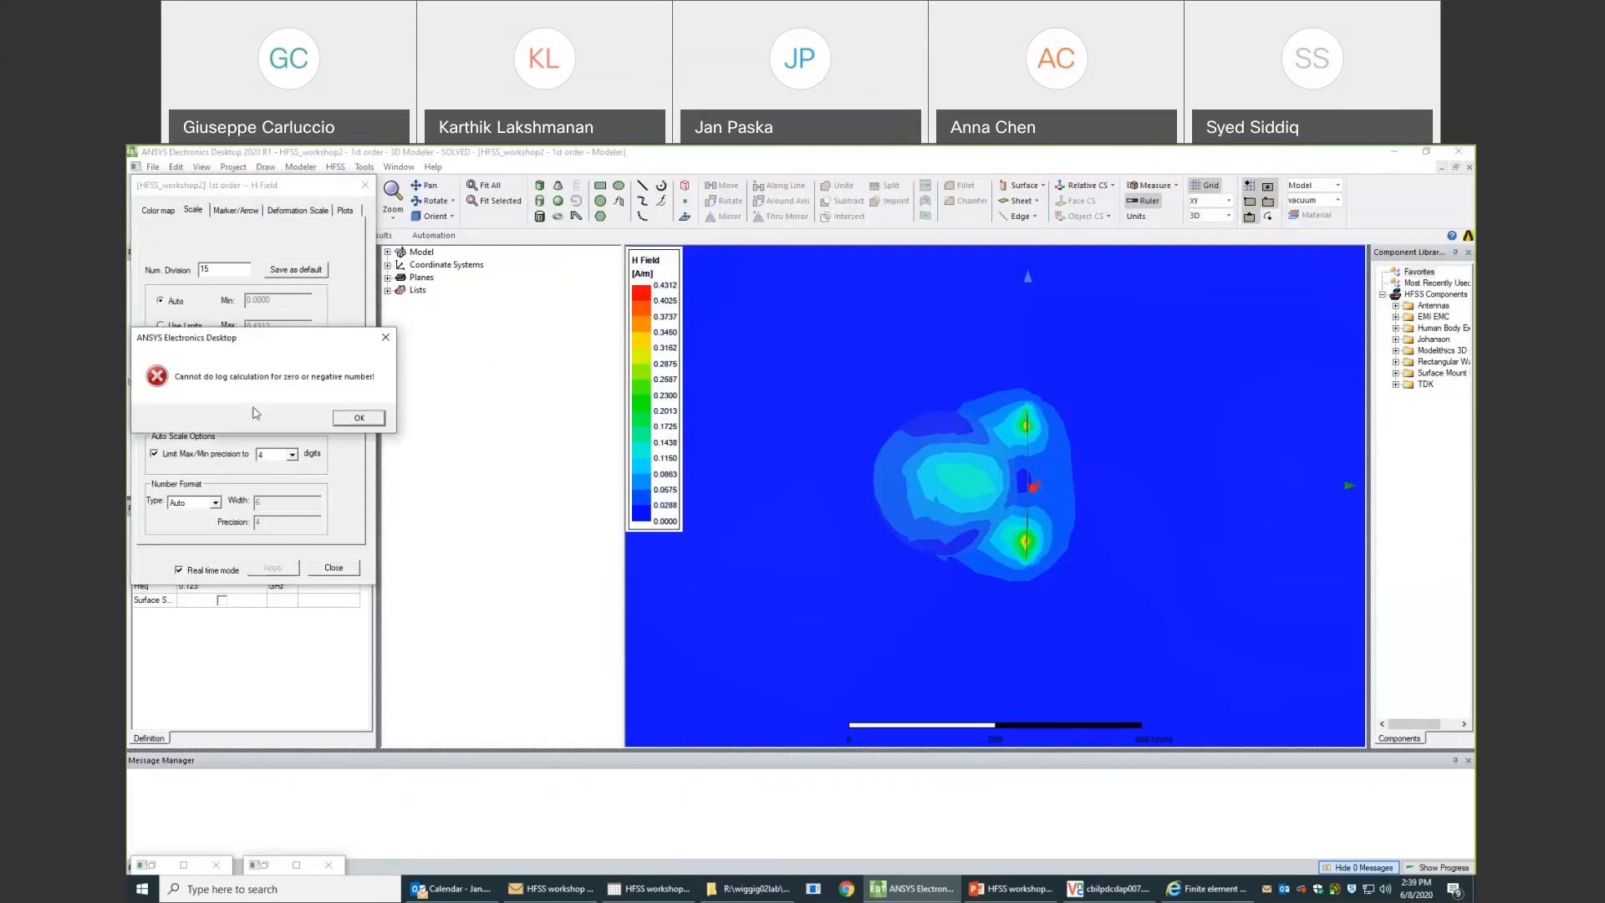
pyautogui.click(359, 418)
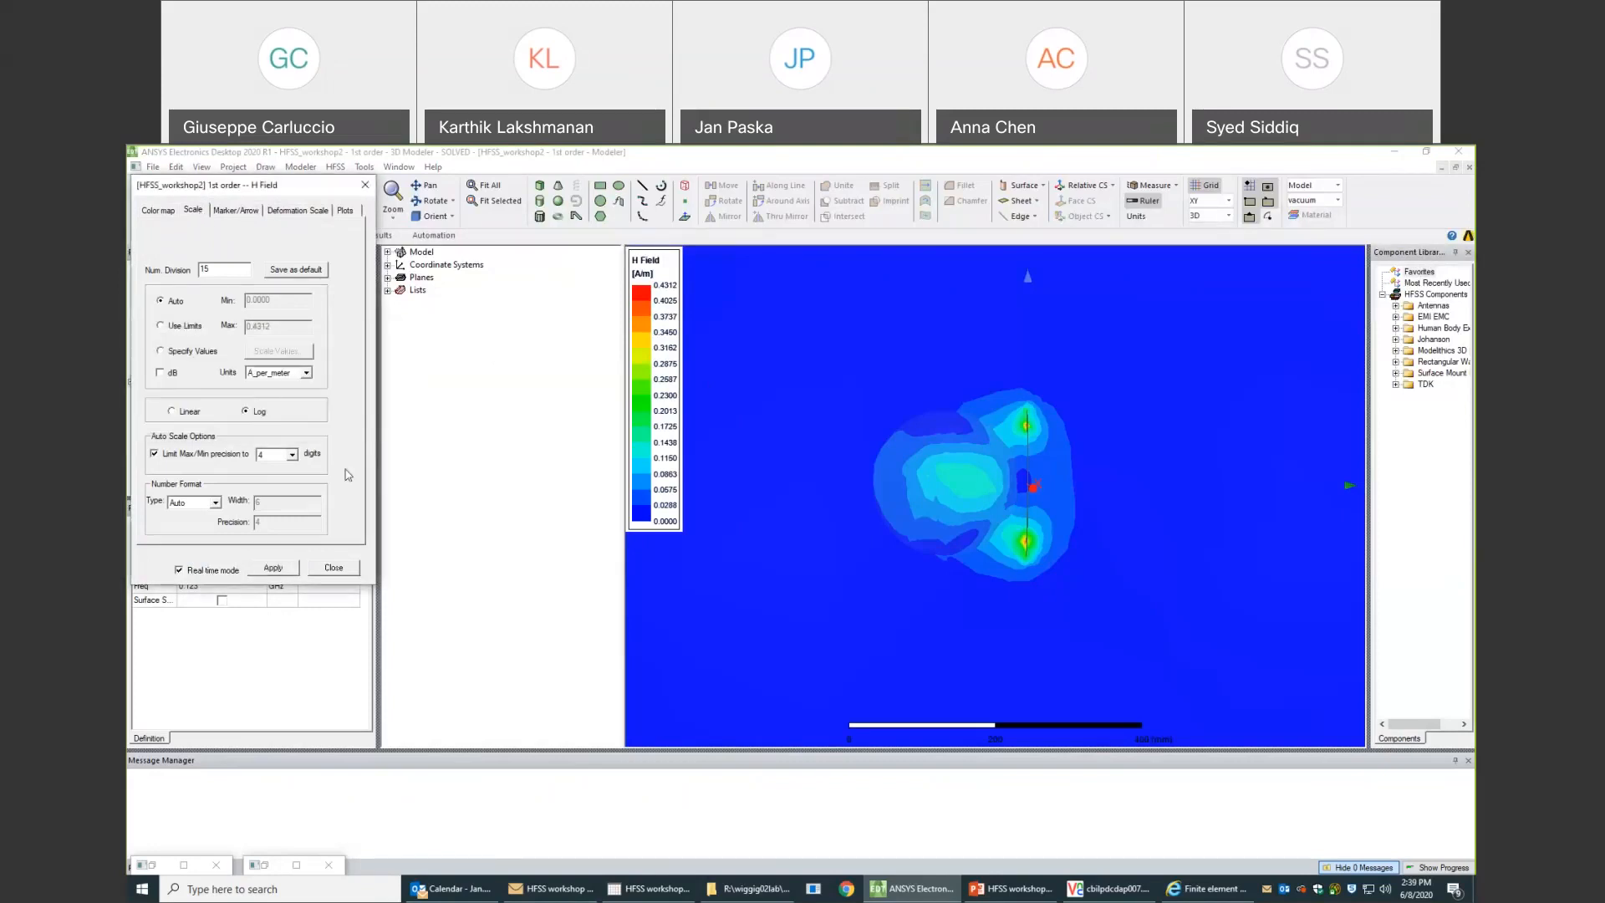
pyautogui.click(341, 572)
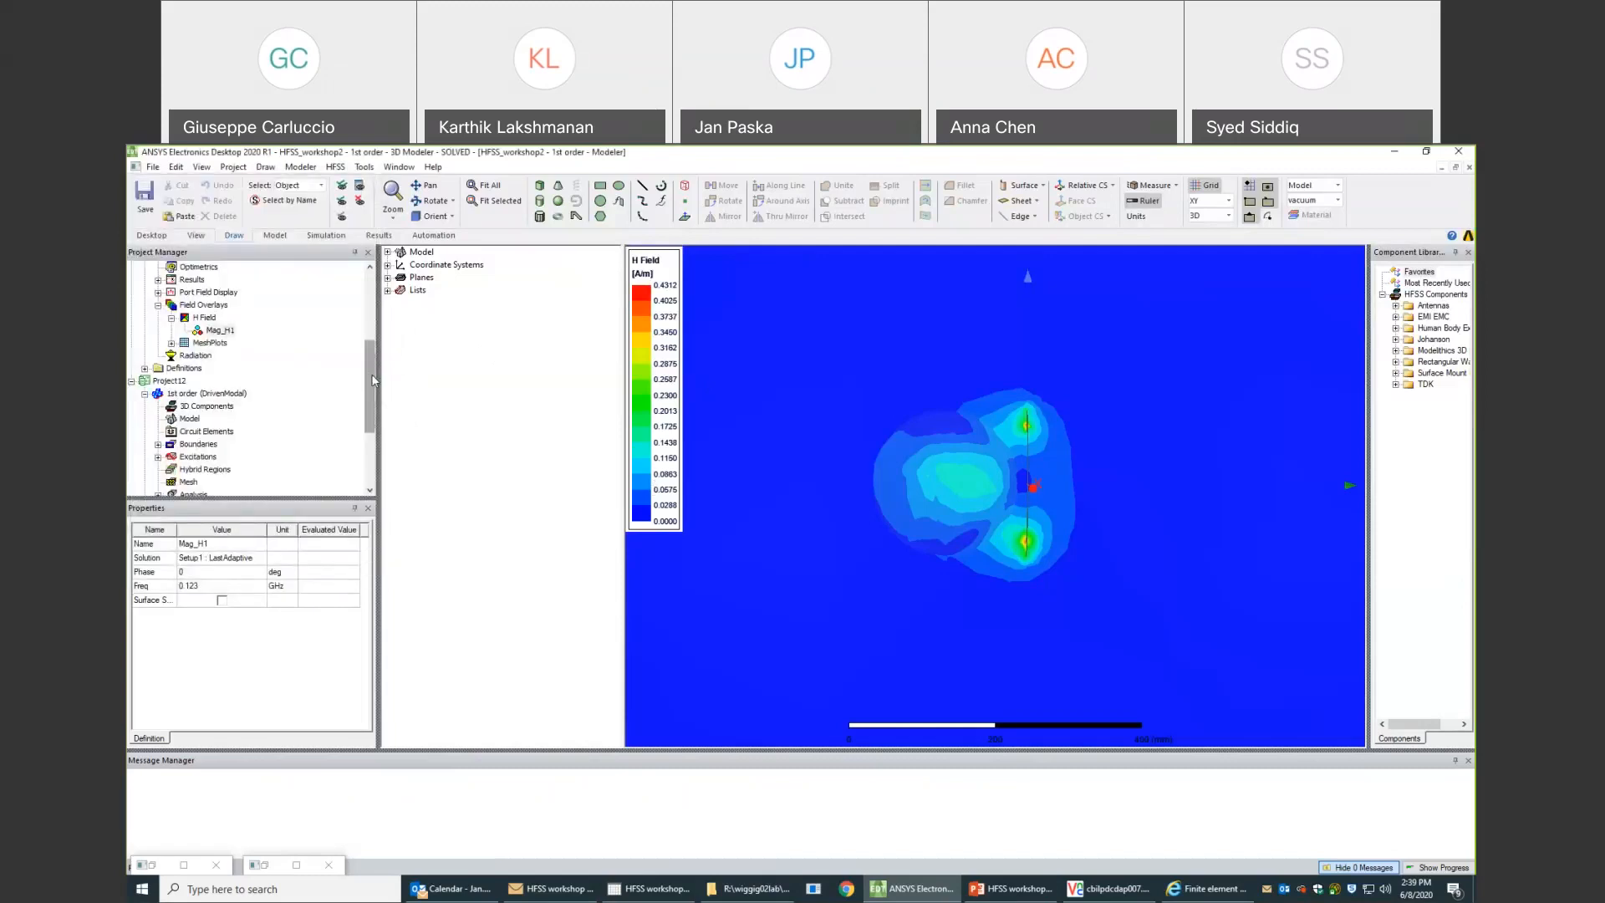
# - Display Project12's Mag_H1 overlay of the 1st order design, and open and dismiss its H Field plot settings
pyautogui.scroll(-3, 251, 462)
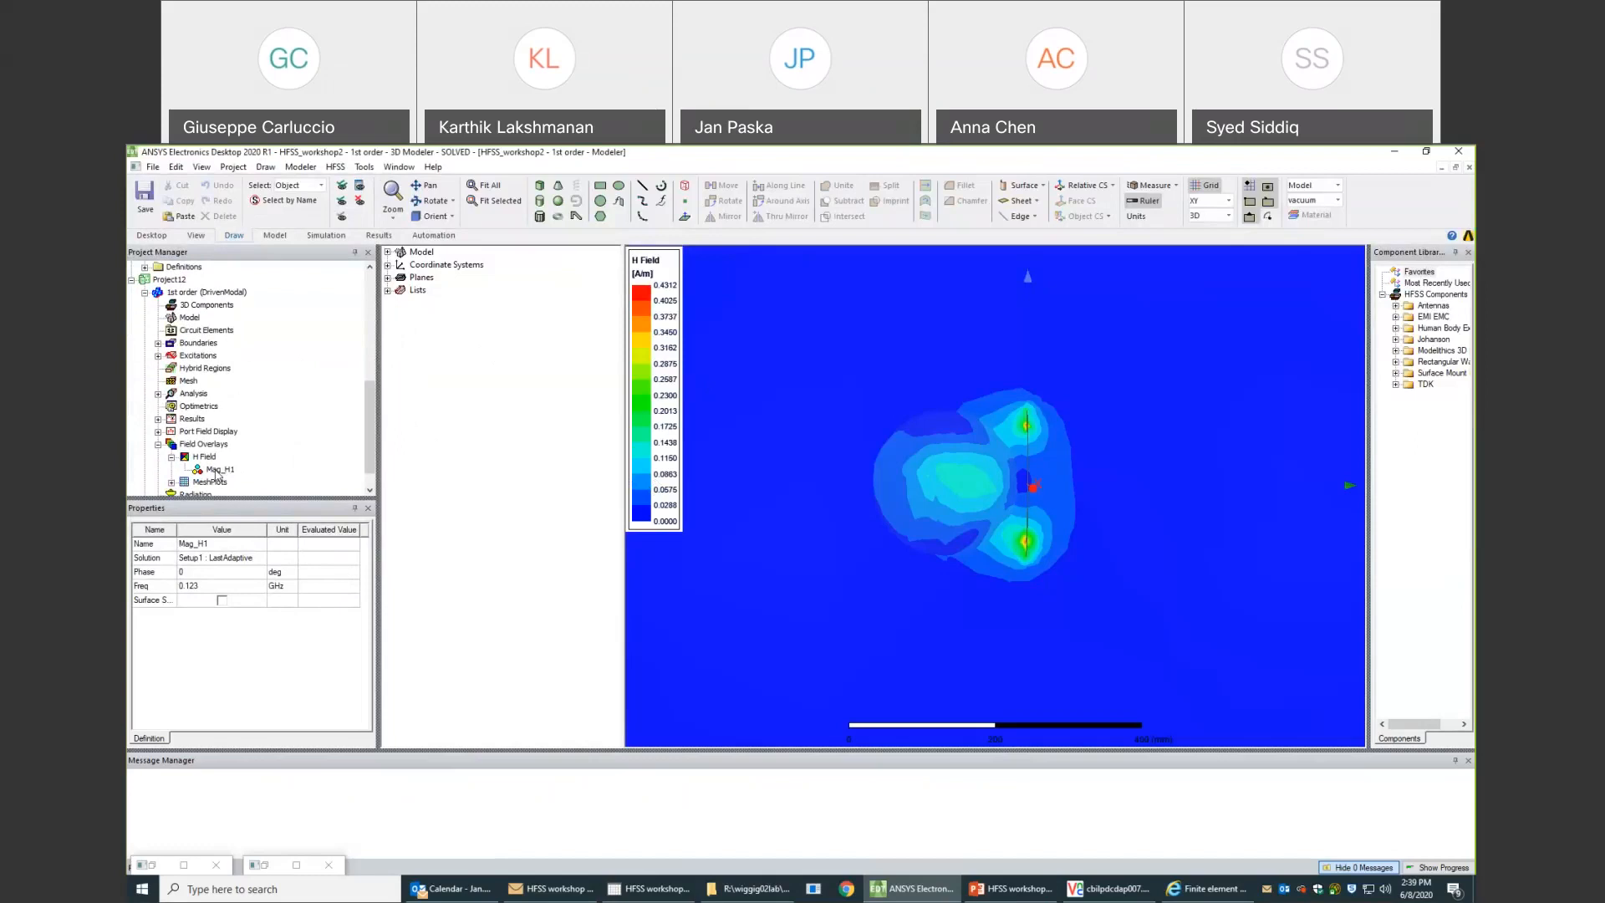
pyautogui.doubleClick(215, 470)
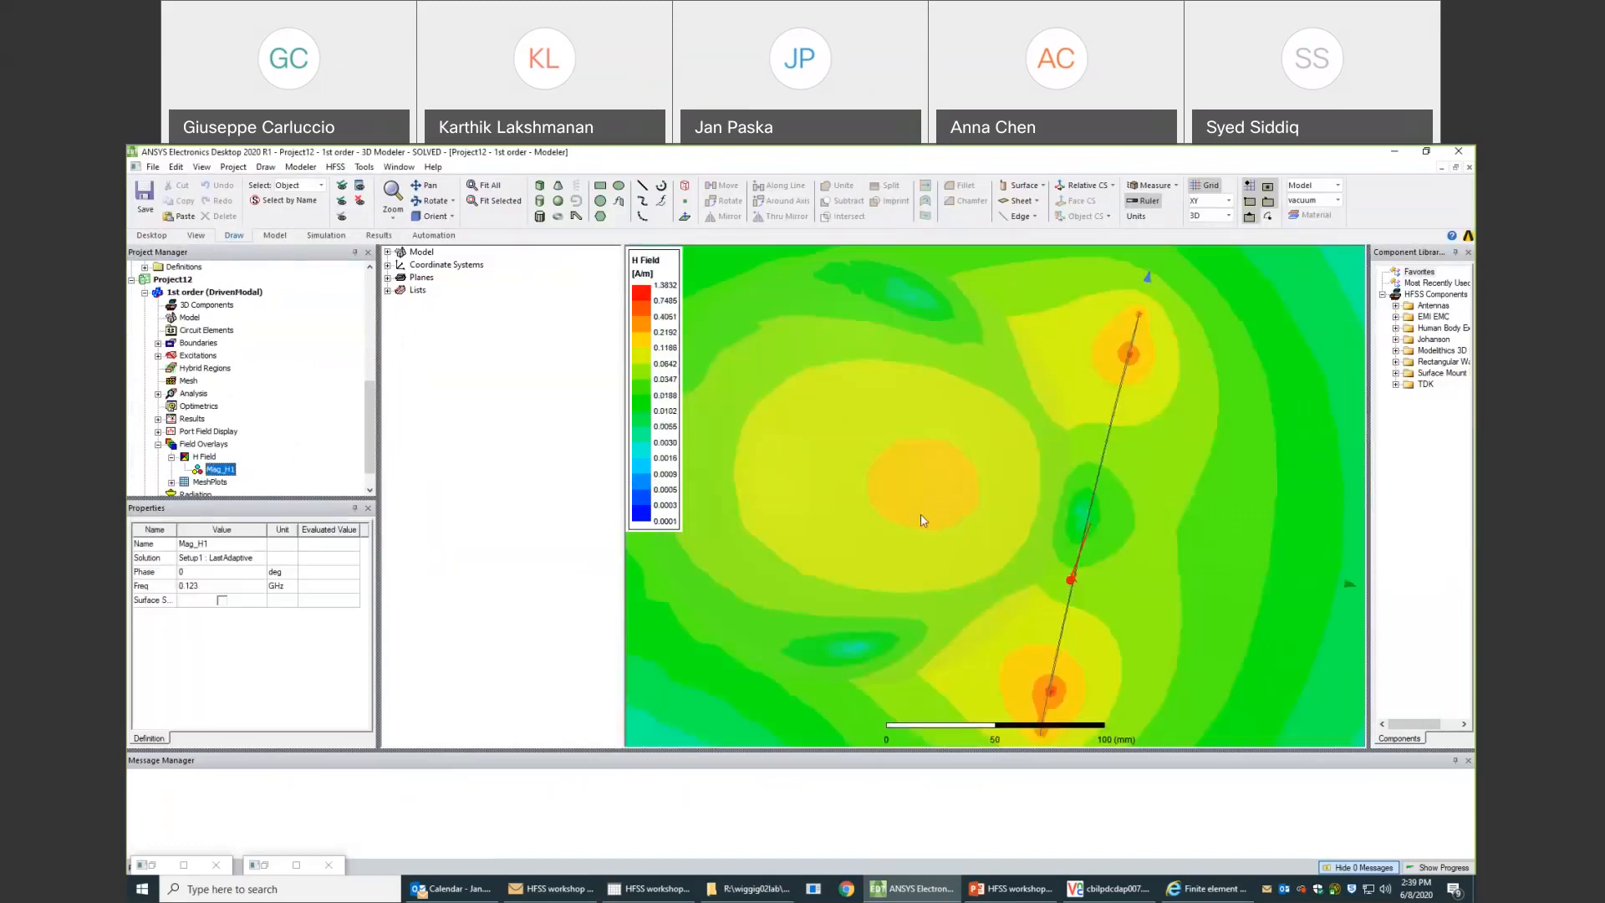
pyautogui.click(664, 337)
pyautogui.doubleClick(664, 337)
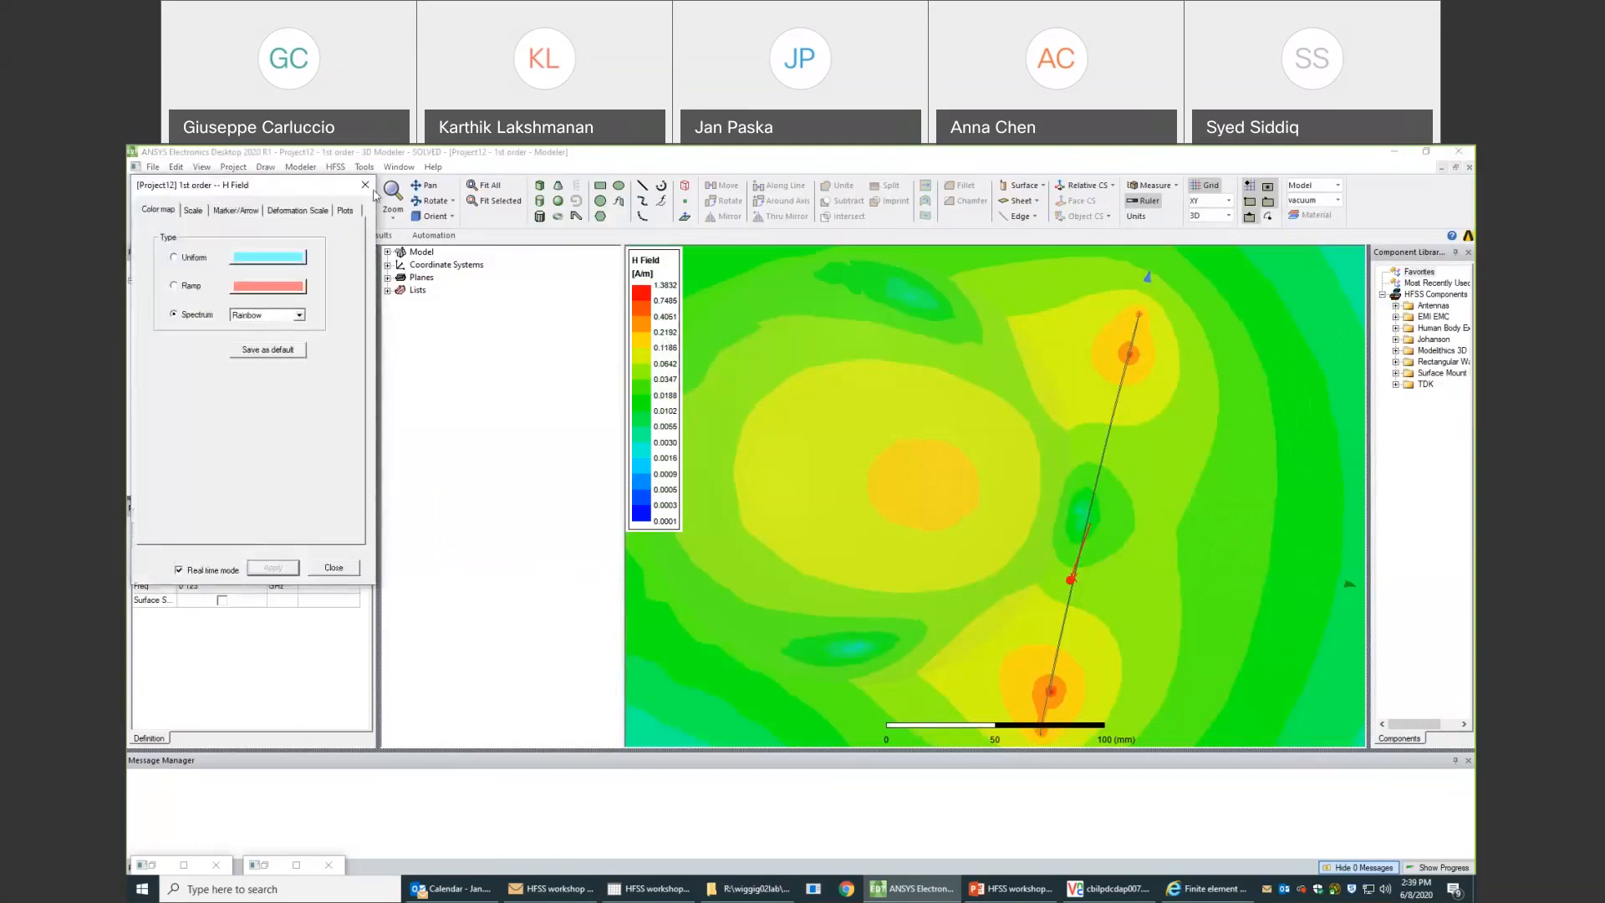
pyautogui.press('Escape')
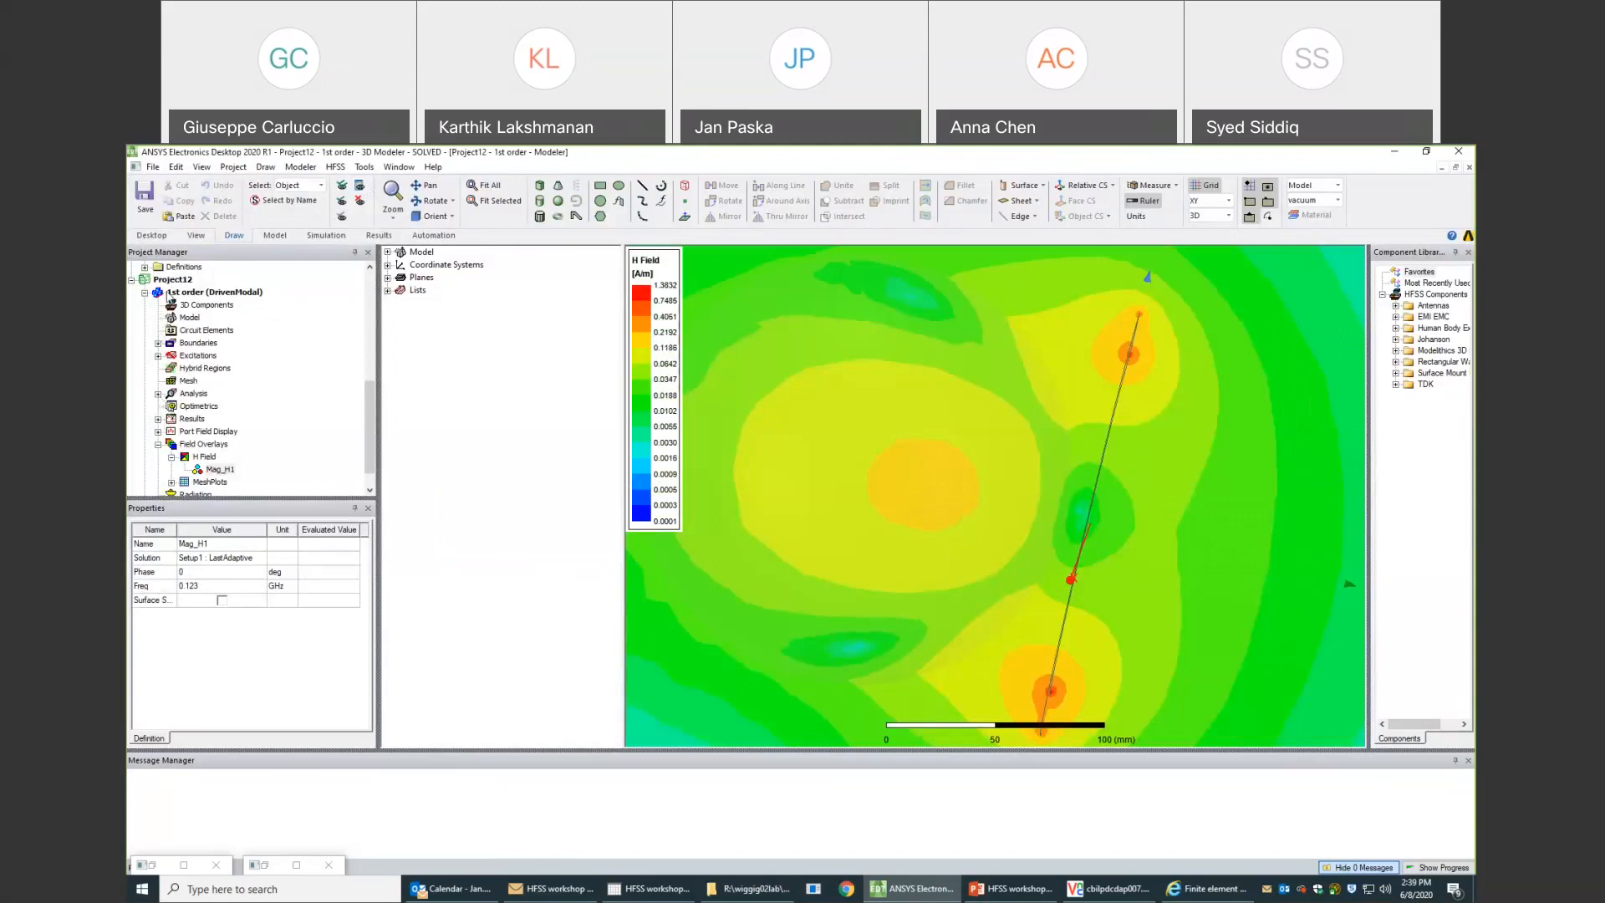
# - Examine the mesh statistics in the solution data of Project12's 1st order design and view its convergence as a plot
pyautogui.rightClick(193, 421)
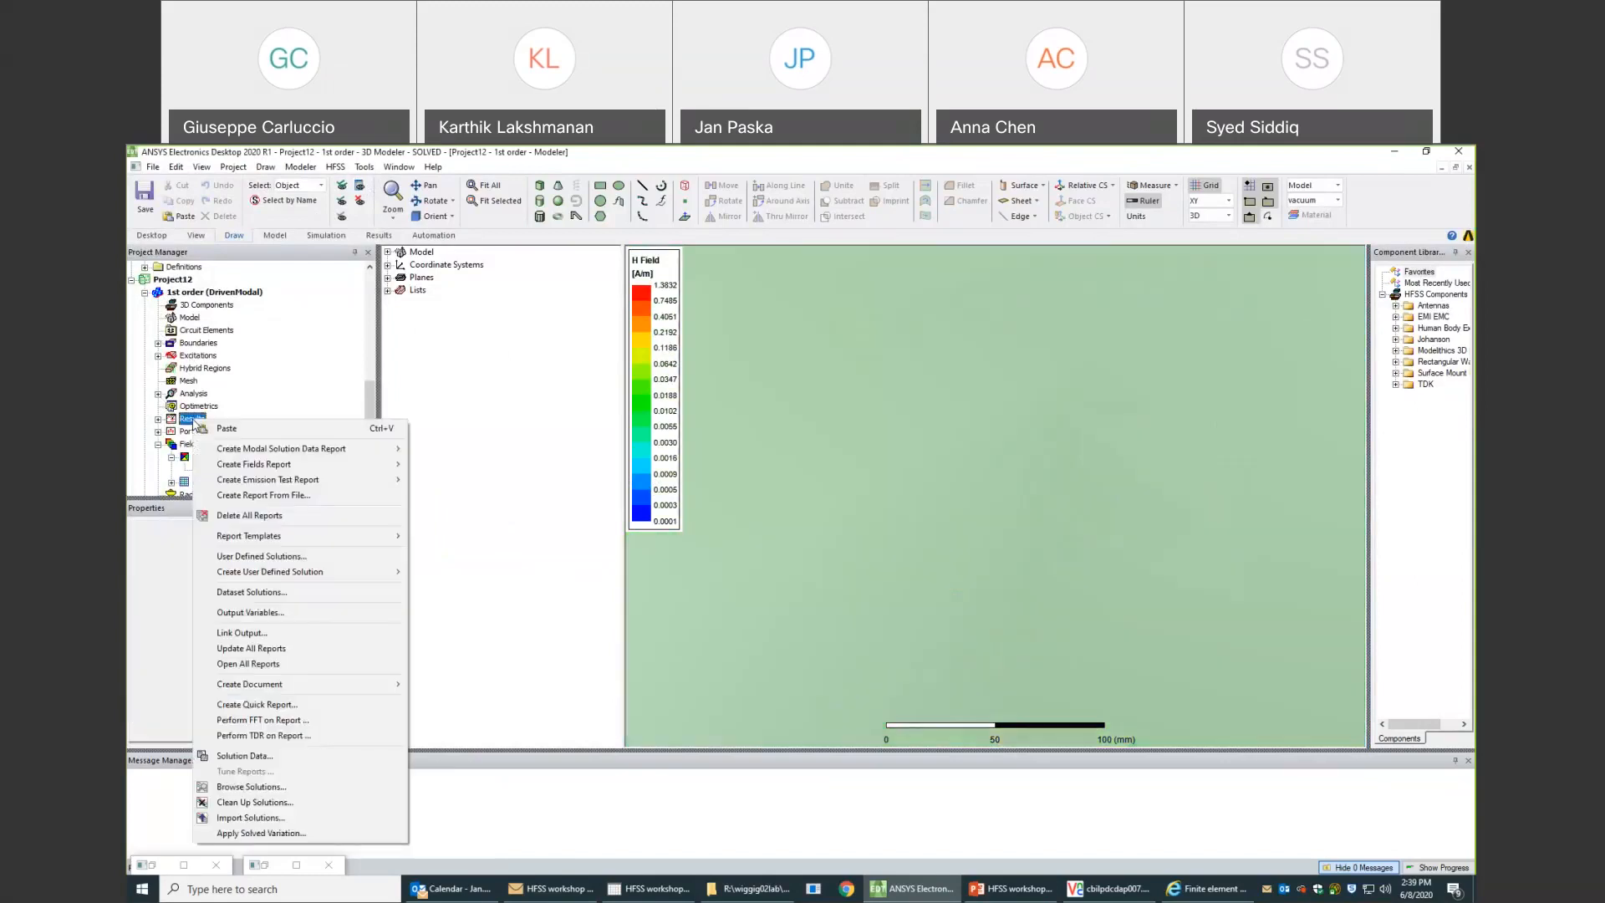
pyautogui.click(272, 754)
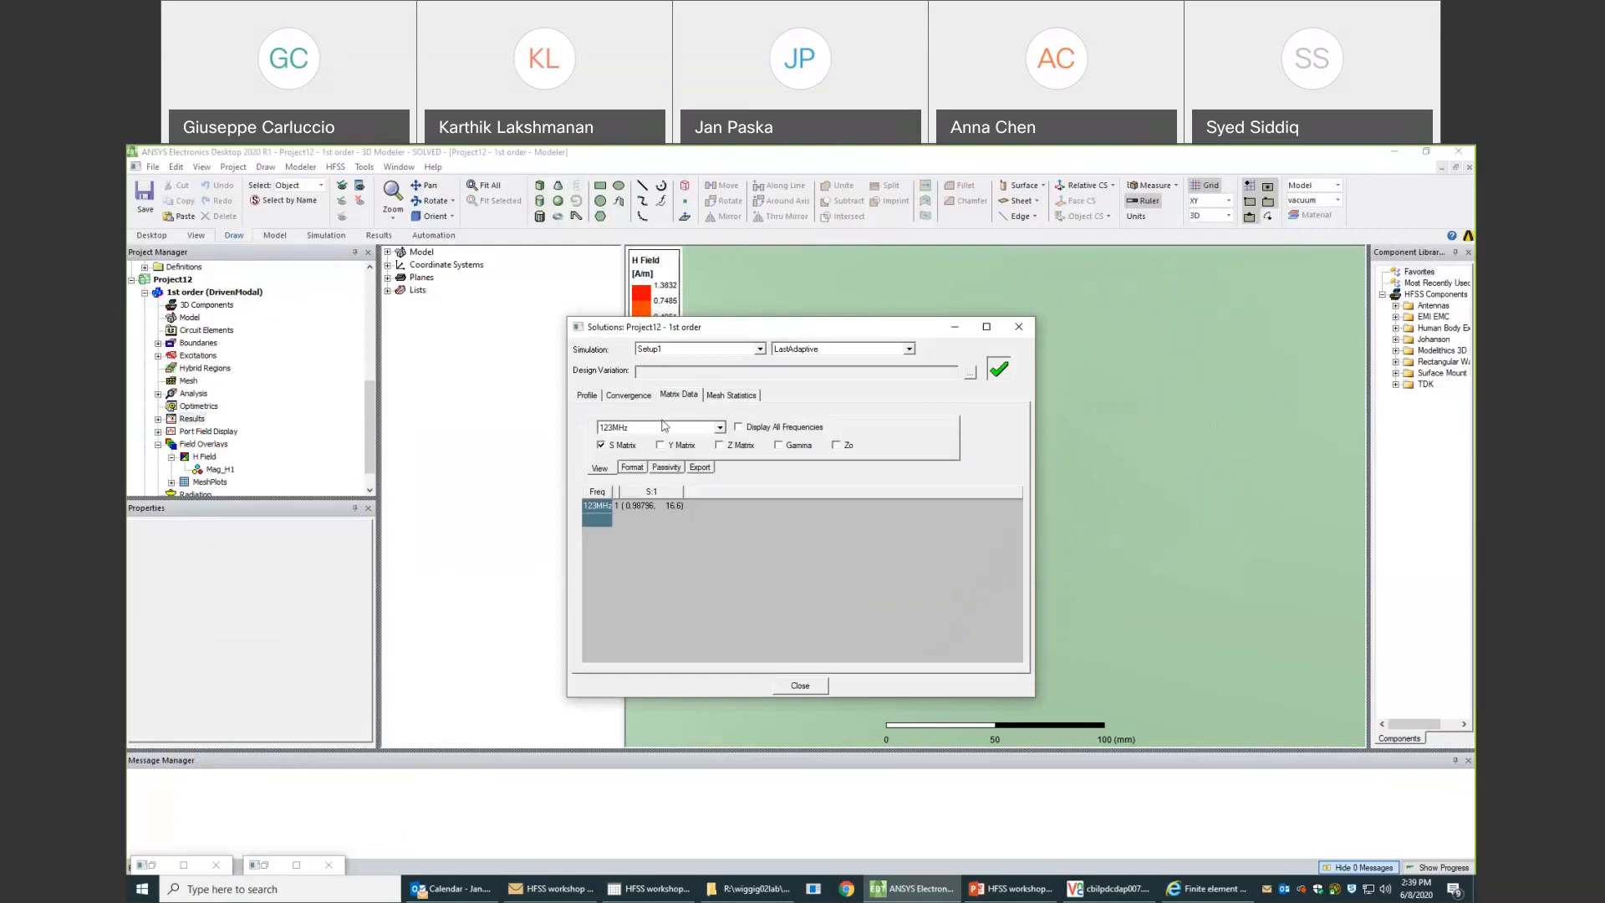
pyautogui.click(726, 396)
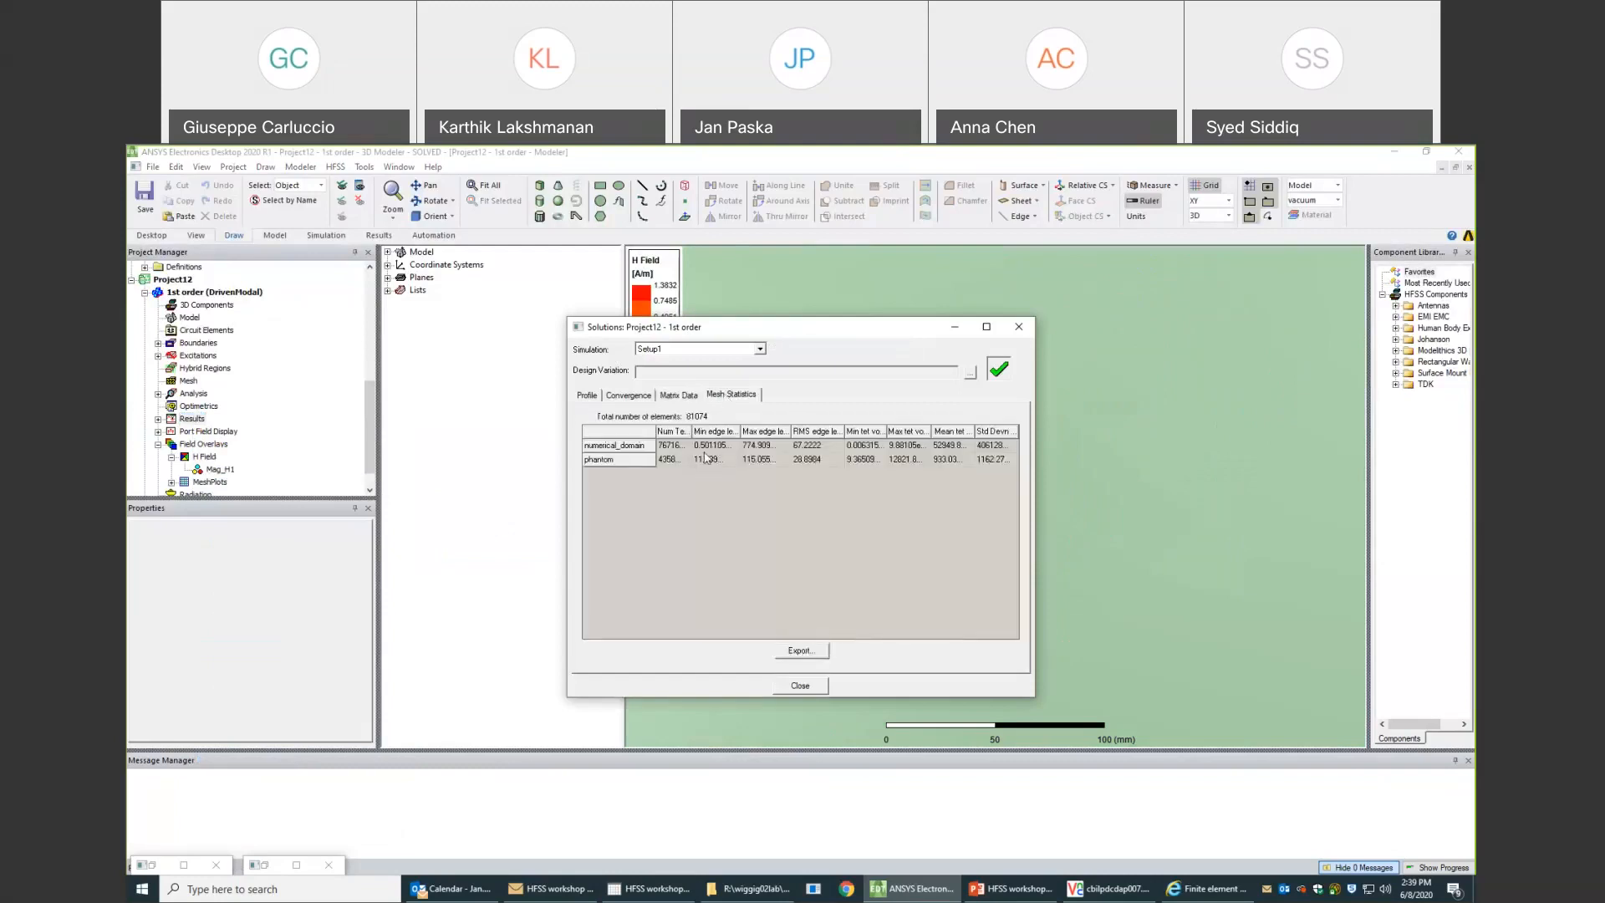
pyautogui.moveTo(692, 432); pyautogui.dragTo(721, 430)
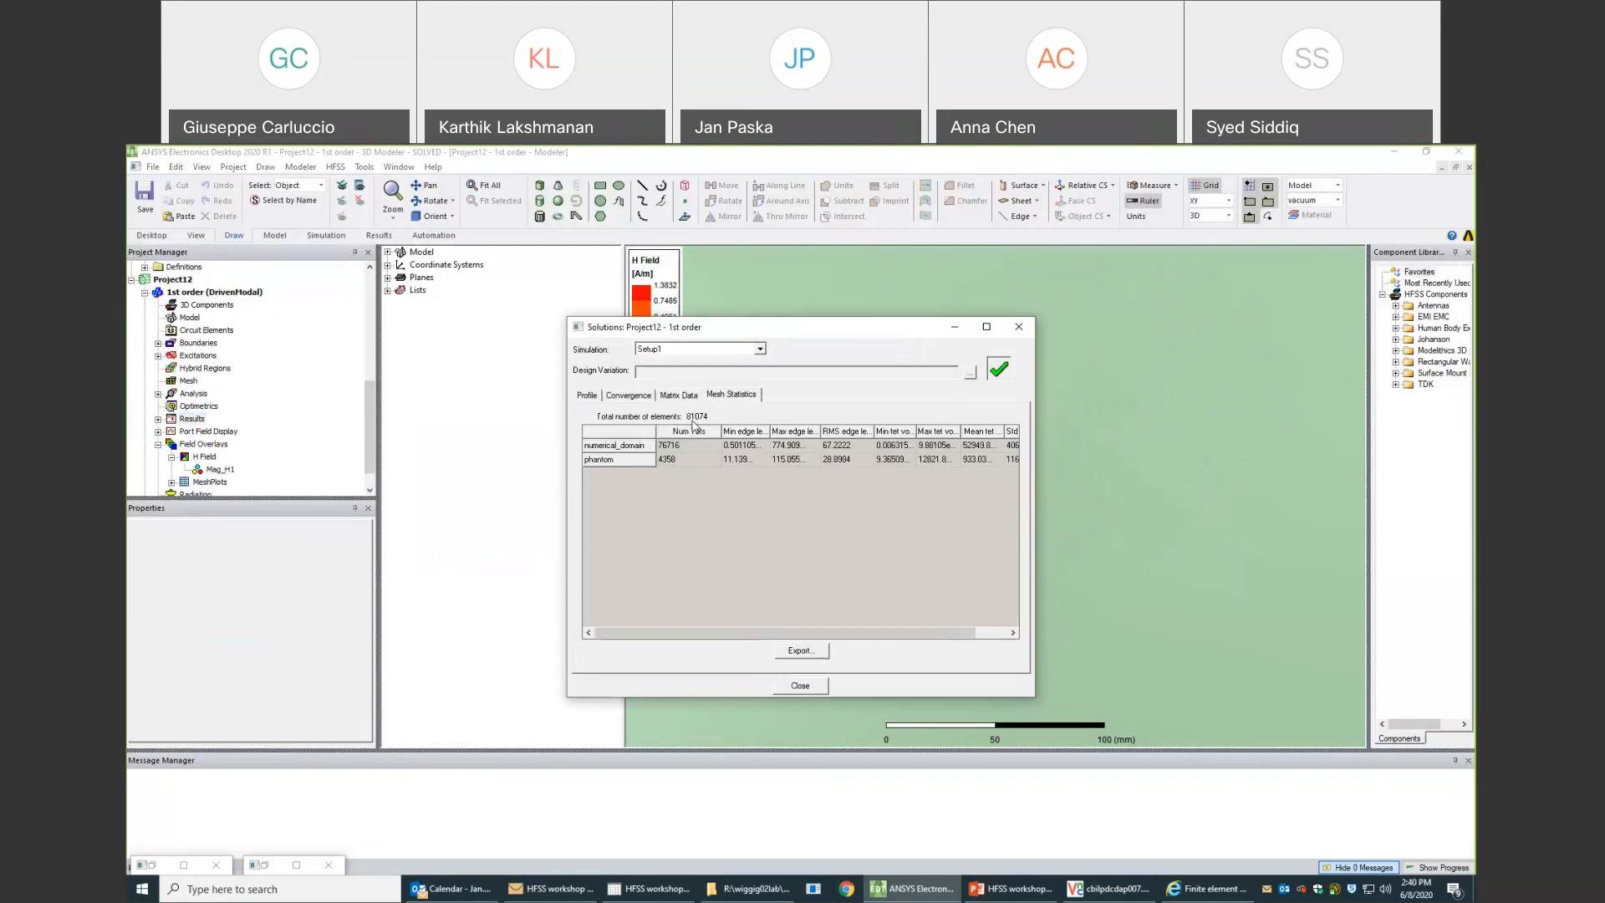
pyautogui.click(634, 396)
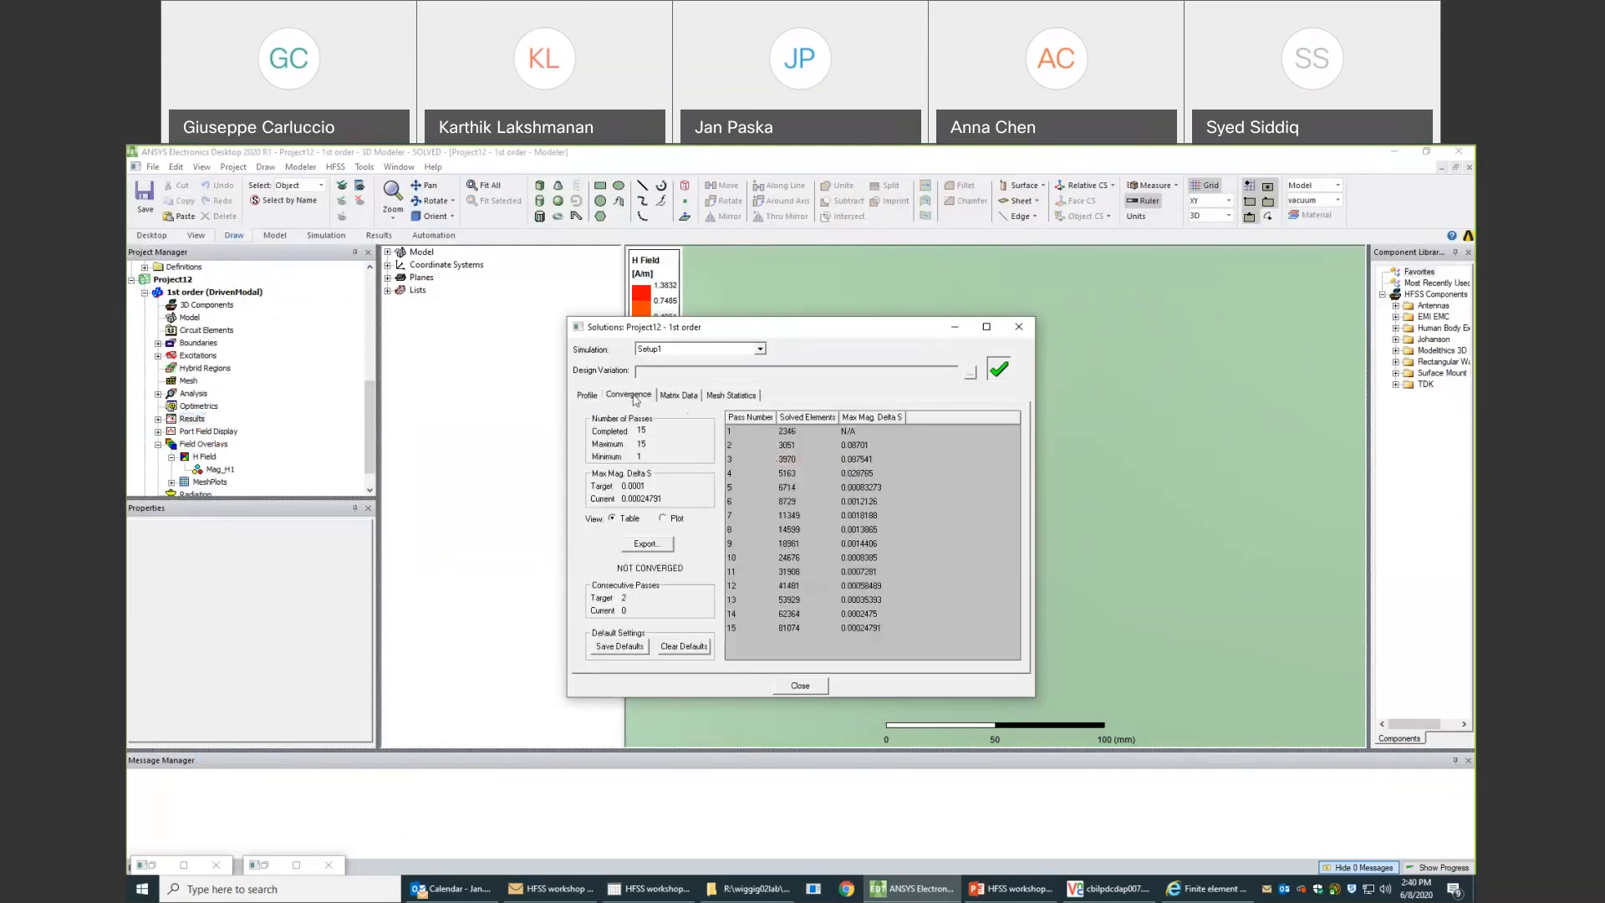
pyautogui.click(665, 518)
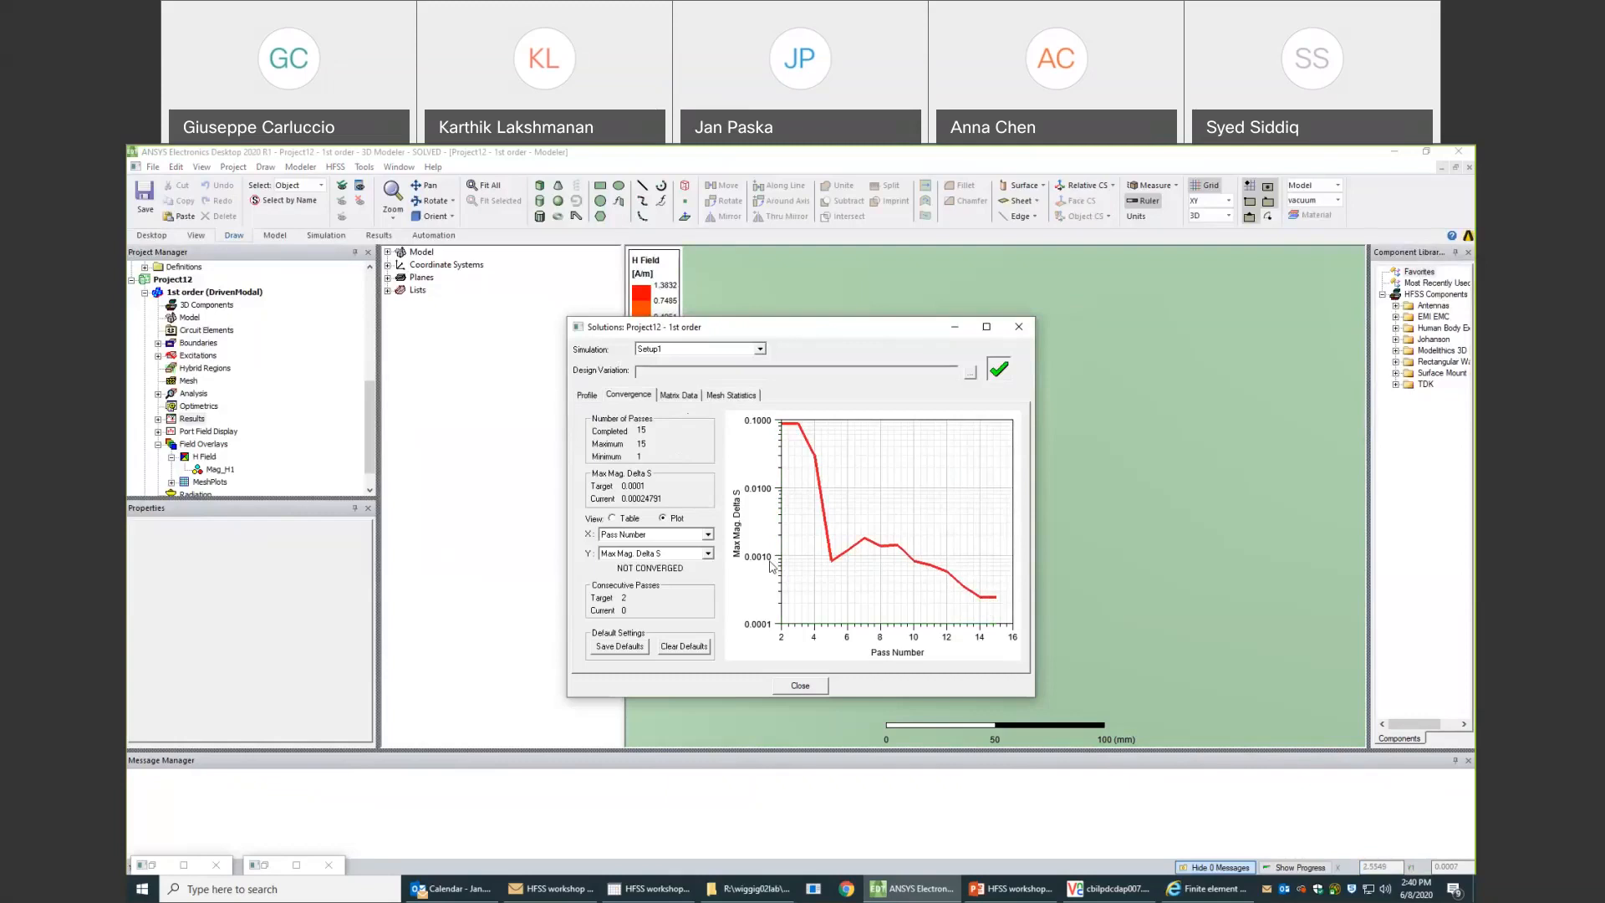
# - Review the elapsed time and memory use of the final adaptive passes in Project12's solution profile
pyautogui.click(587, 397)
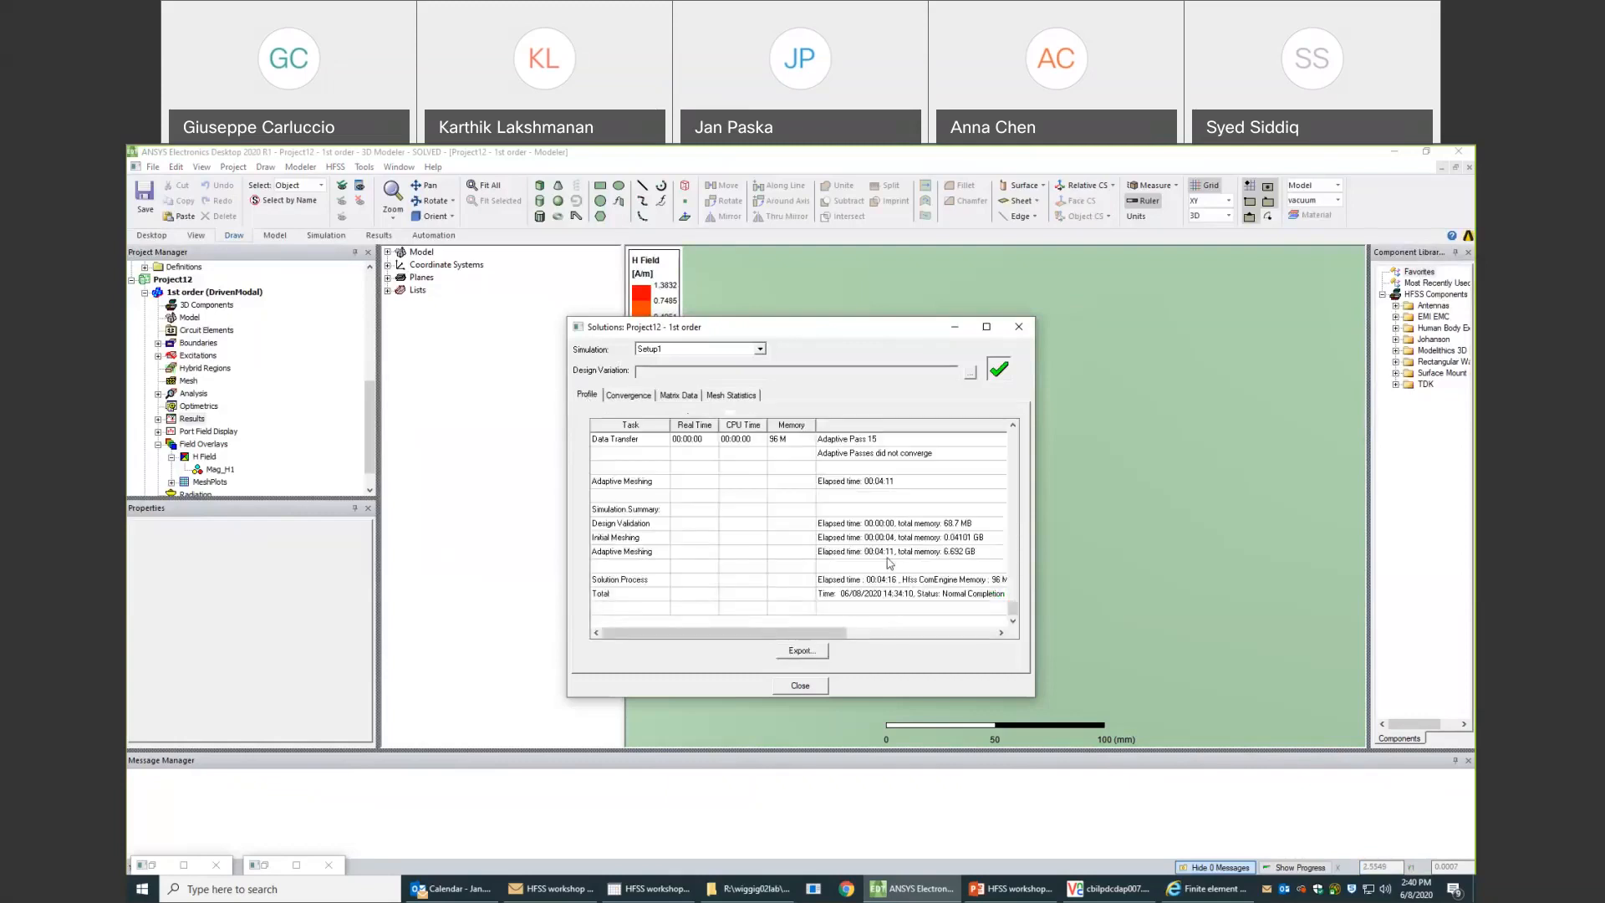
pyautogui.scroll(1, 801, 555)
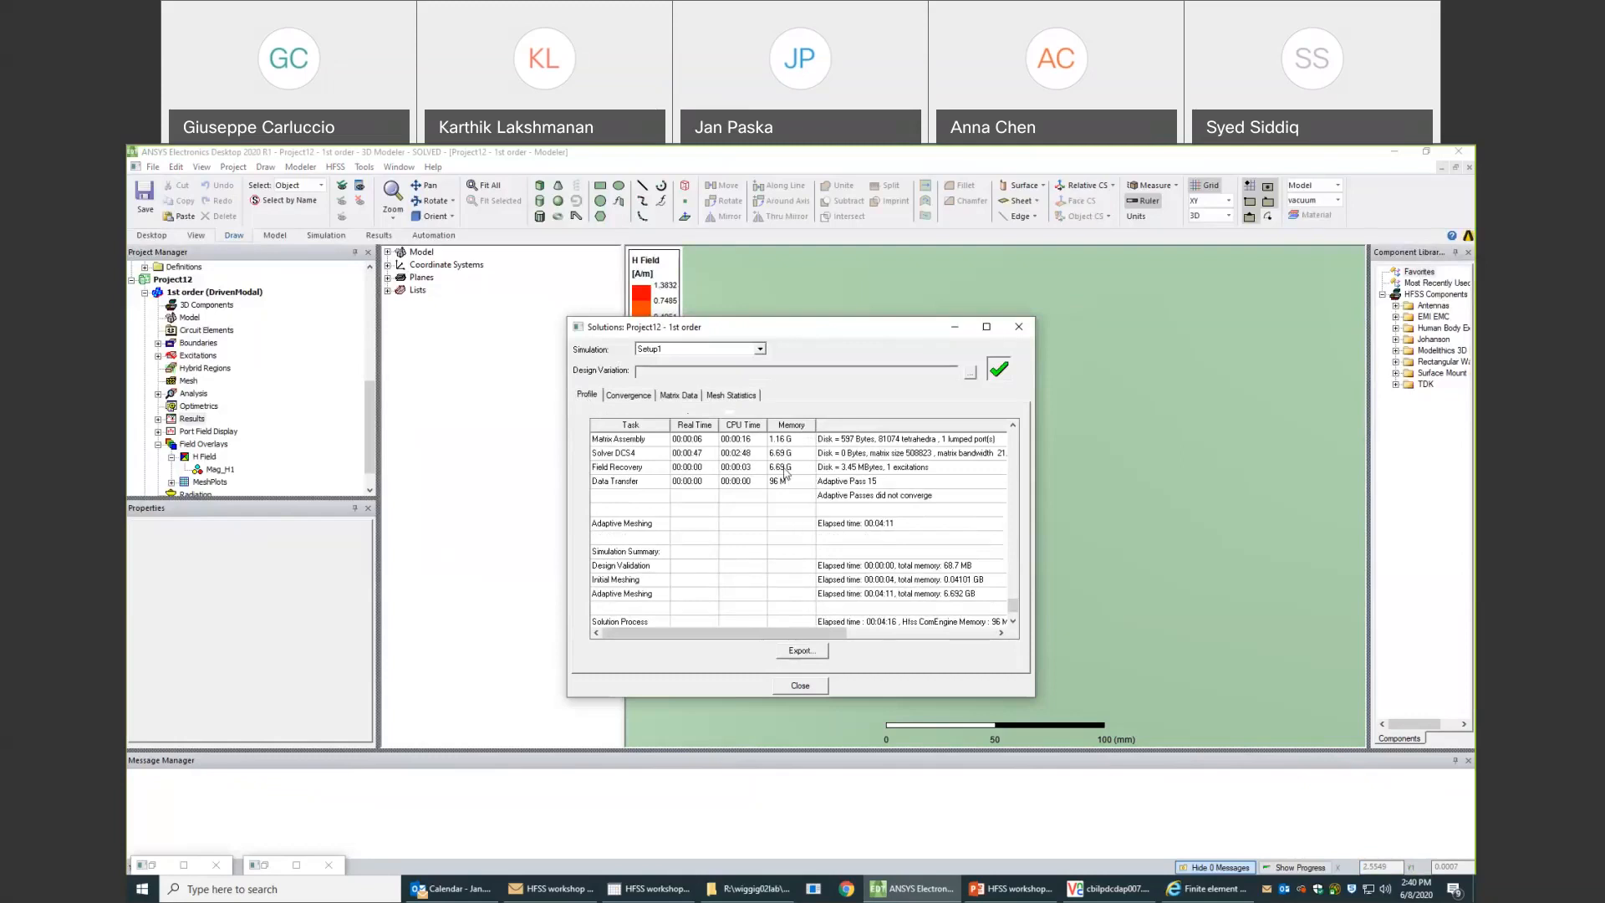
pyautogui.scroll(1, 784, 473)
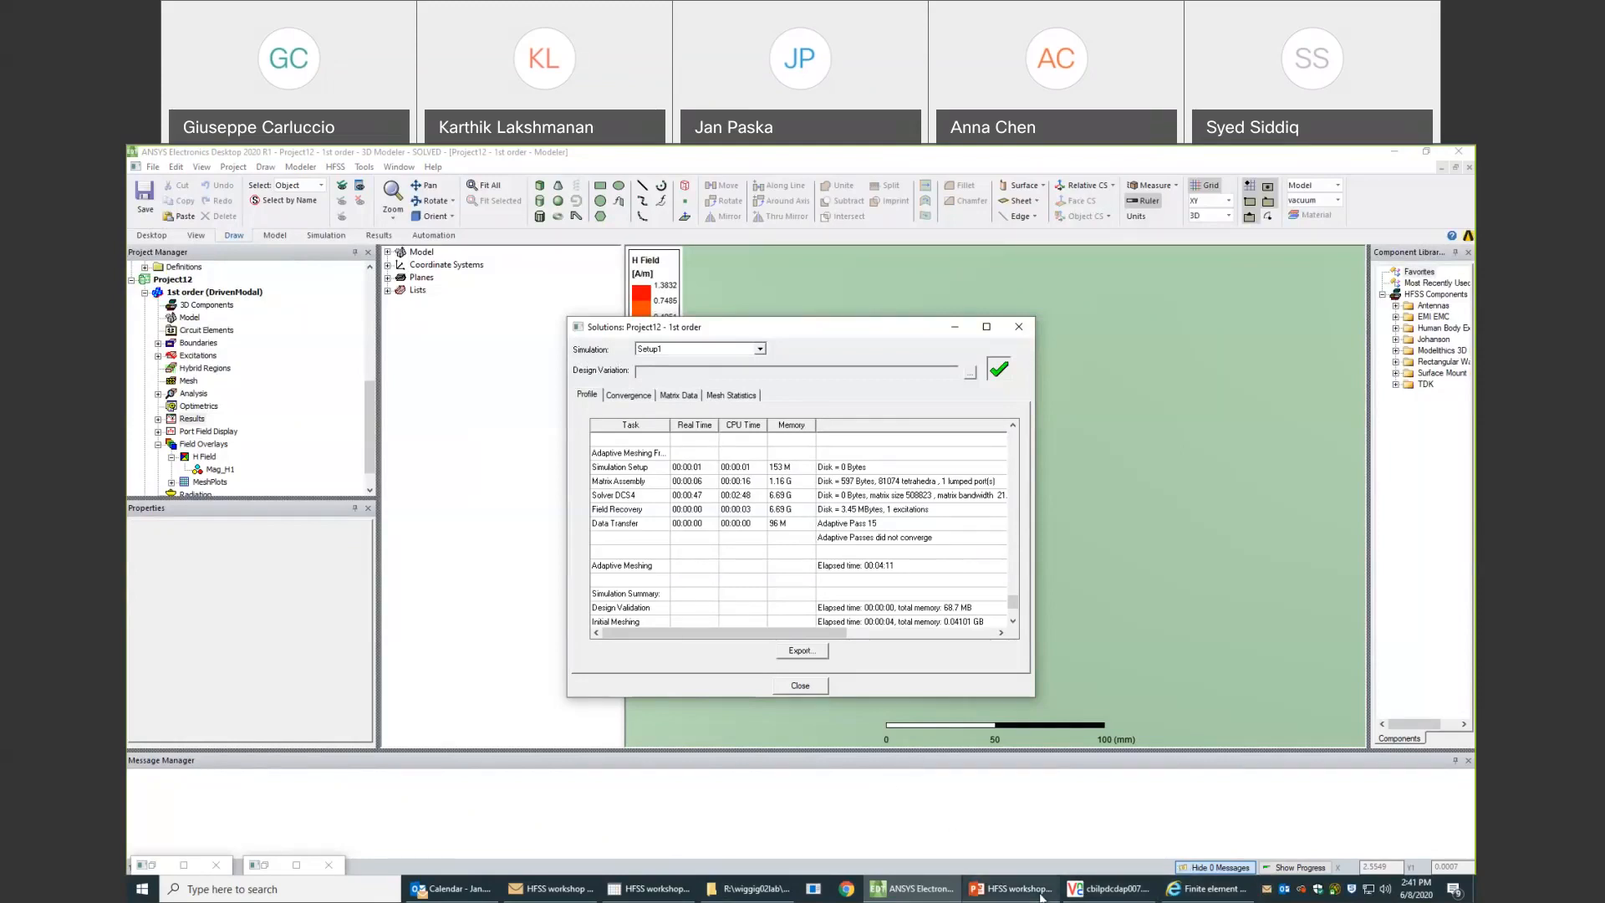
# - Switch to the HFSS workshop presentation in PowerPoint to view the Outline slide
pyautogui.moveTo(1032, 897)
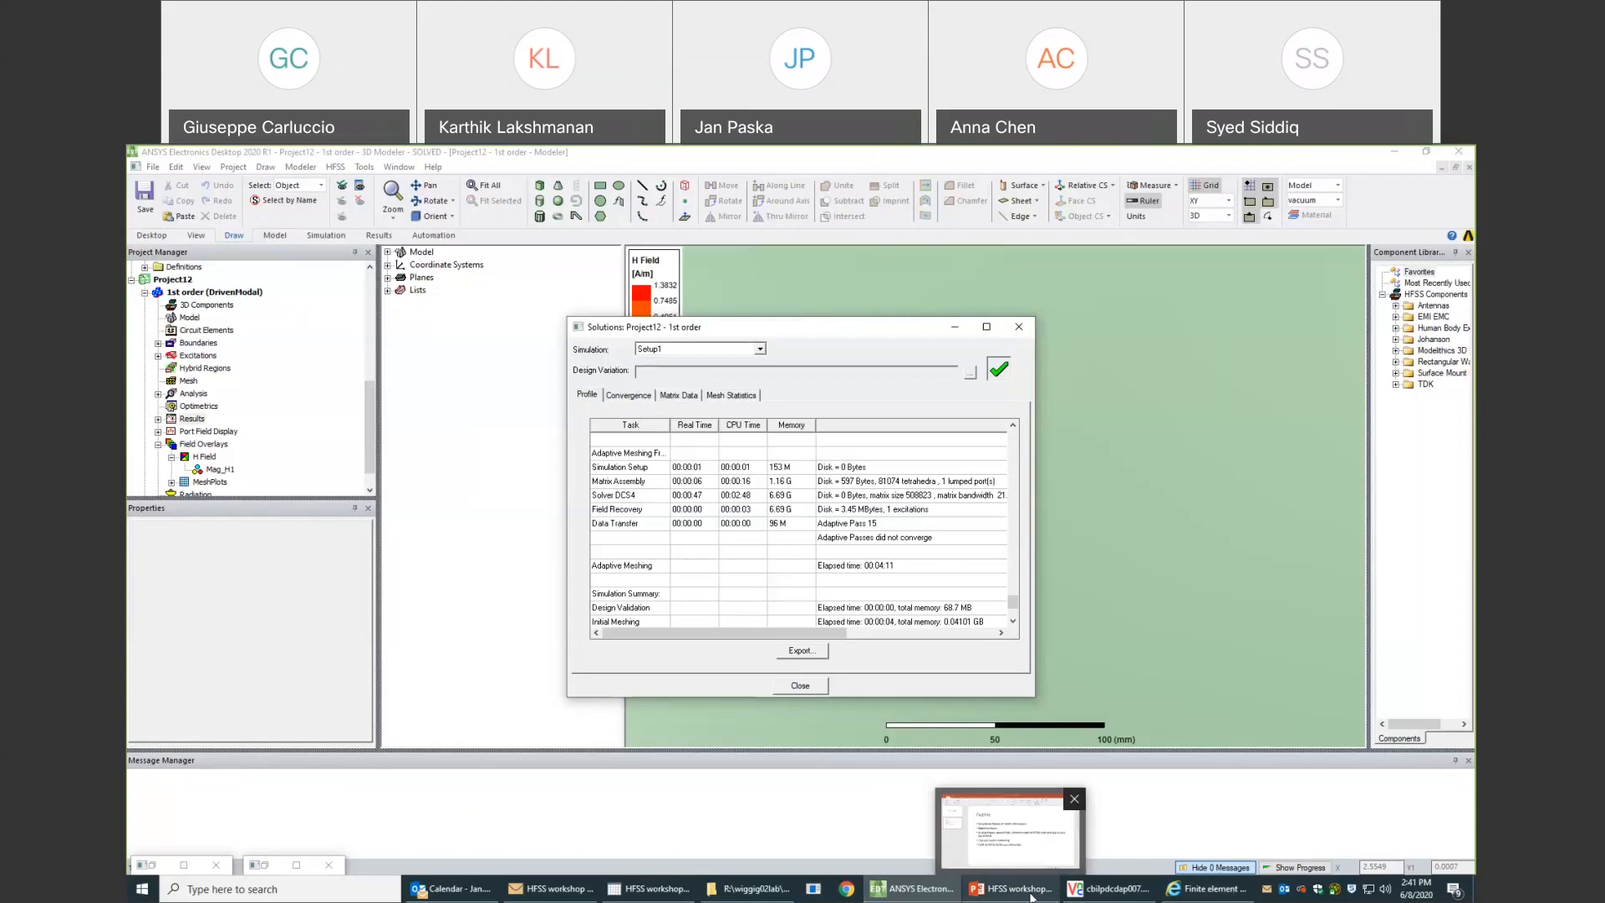
pyautogui.click(1032, 897)
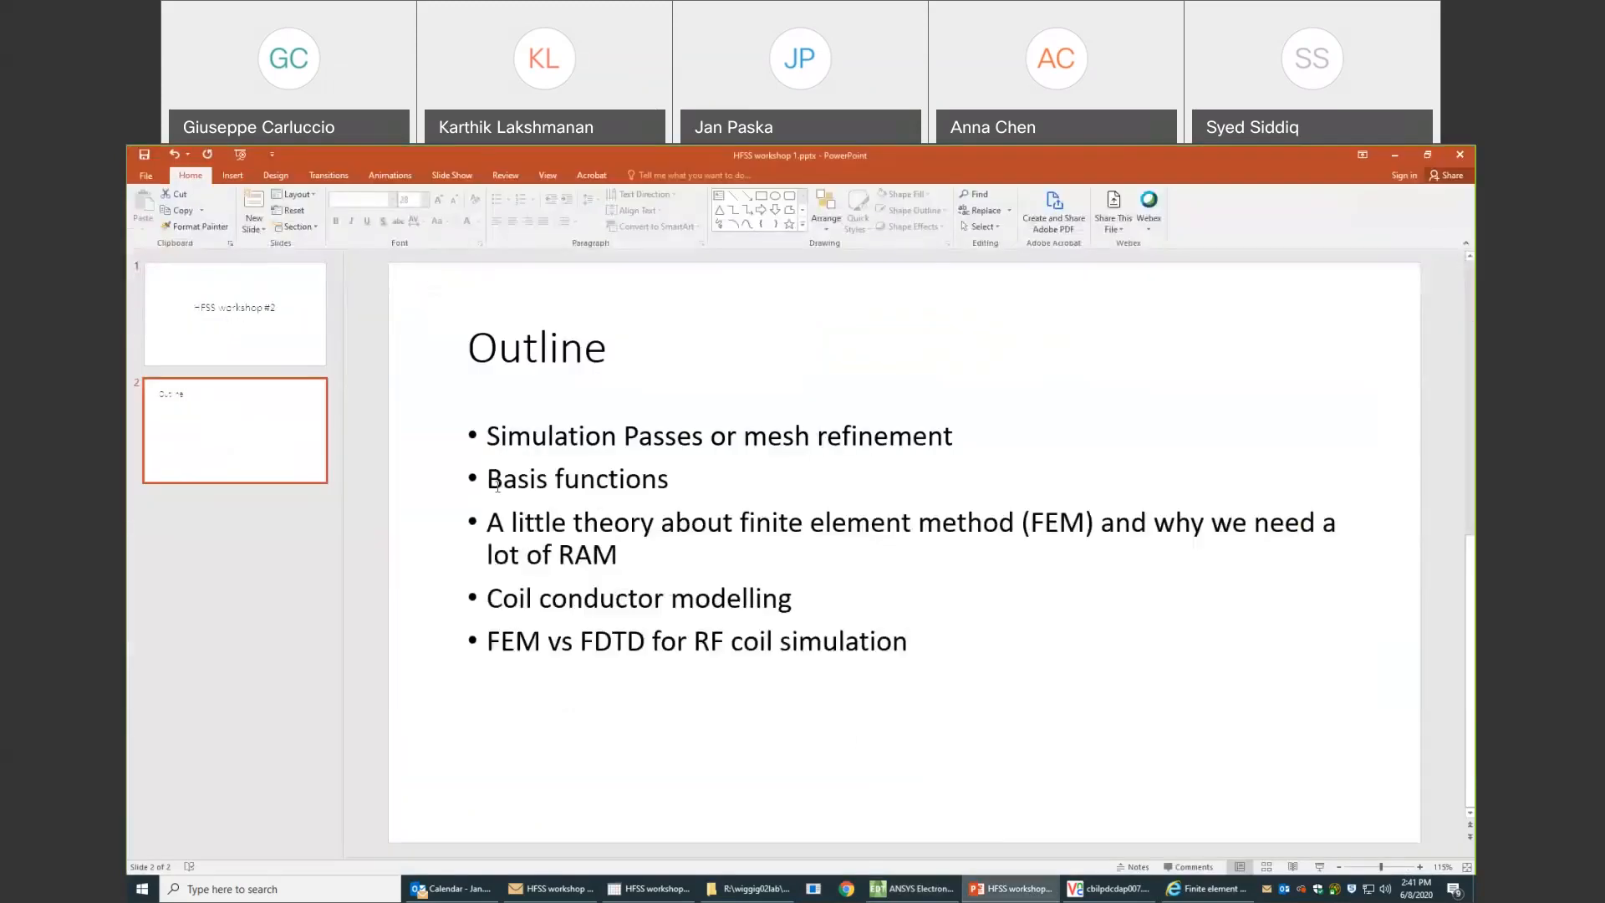
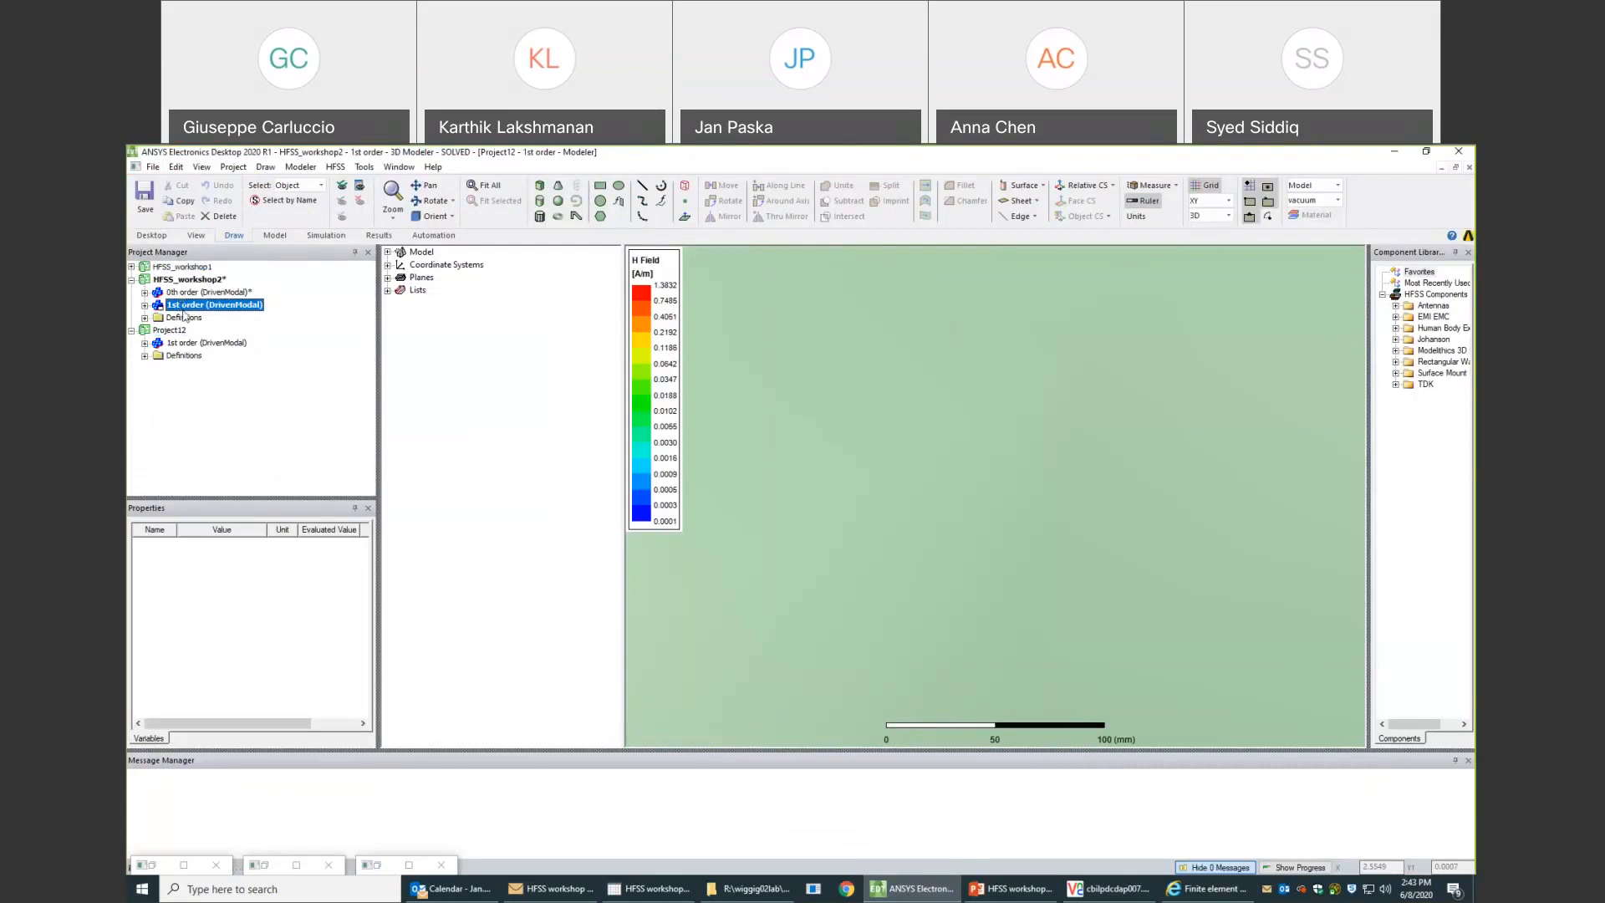
# - Paste three copies of the 1st order design into the HFSS_workshop2 project
pyautogui.click(201, 314)
pyautogui.rightClick(195, 282)
pyautogui.click(209, 291)
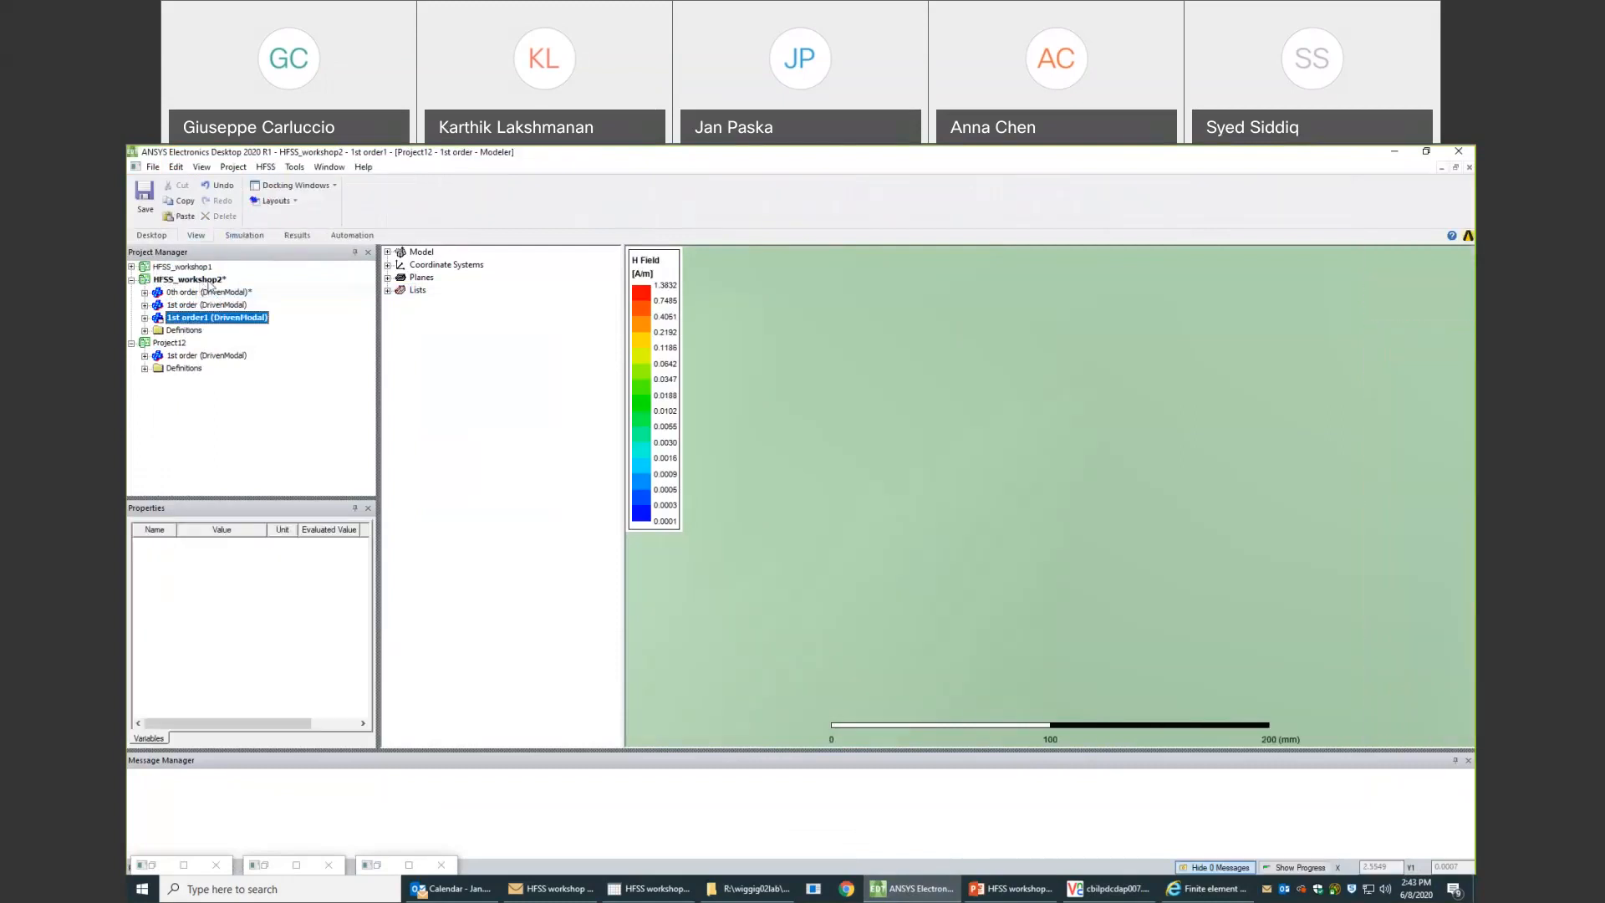
pyautogui.rightClick(209, 282)
pyautogui.click(235, 292)
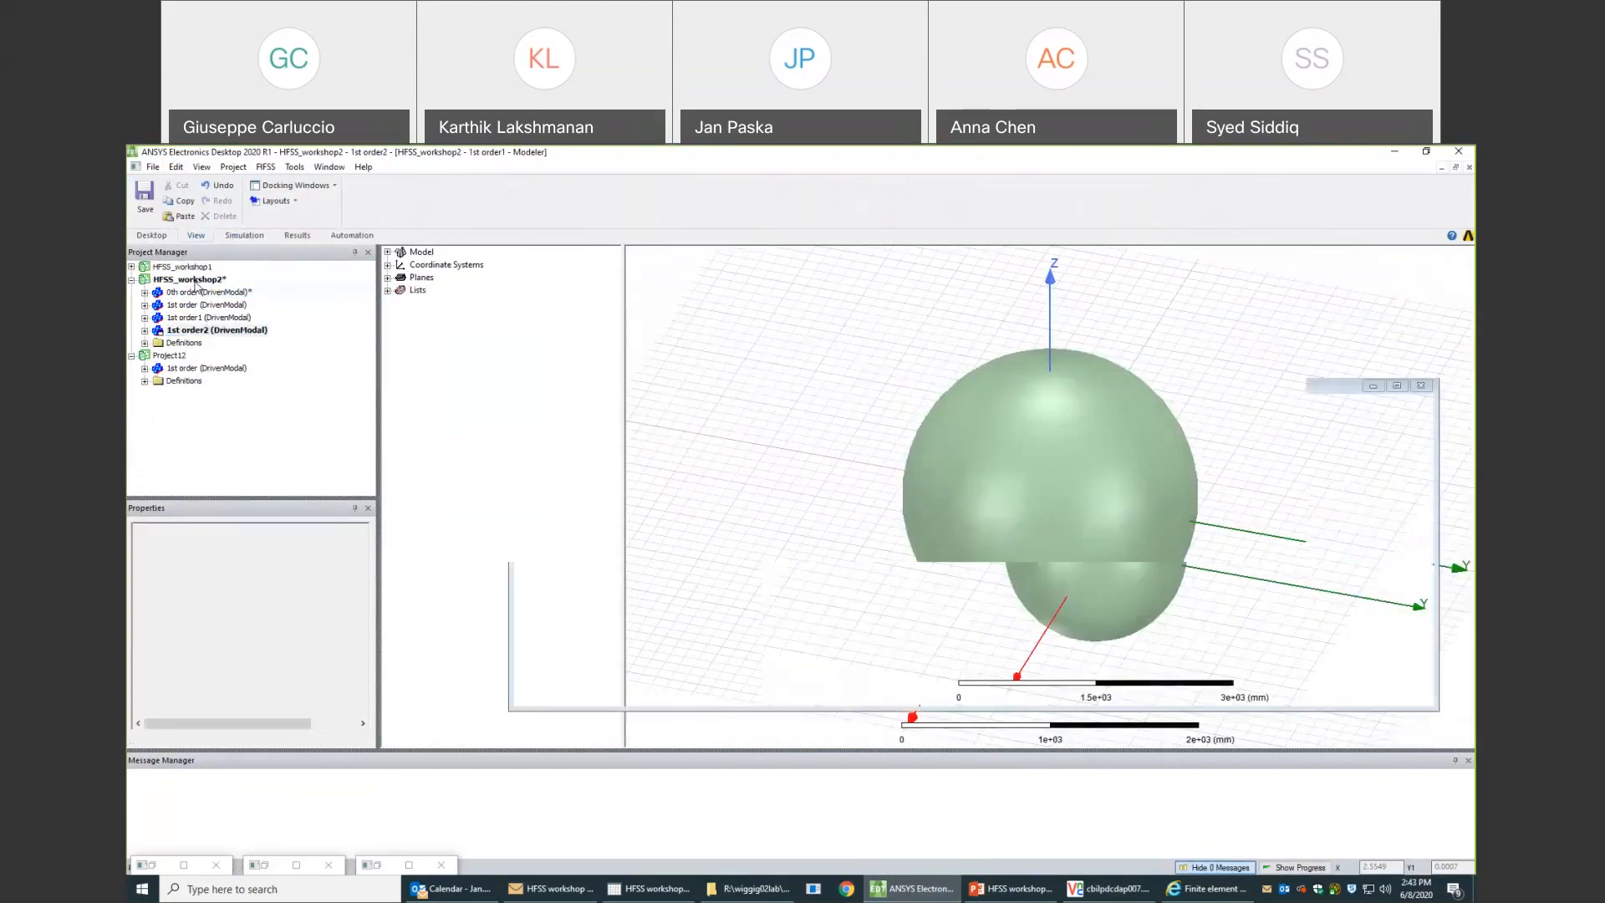
pyautogui.rightClick(208, 284)
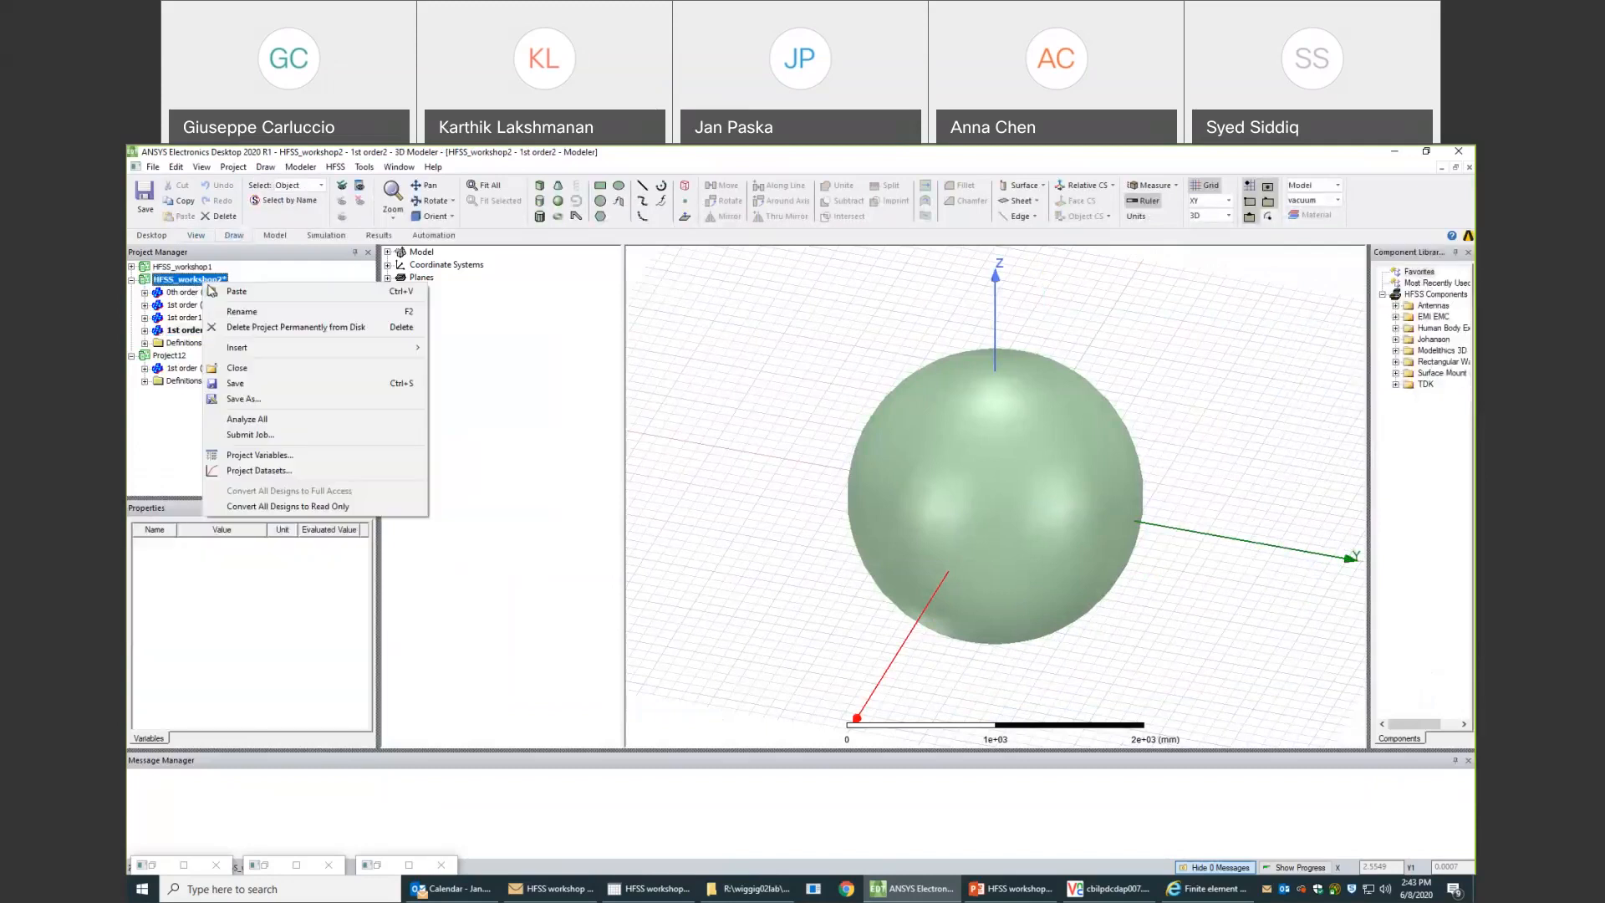
pyautogui.click(214, 292)
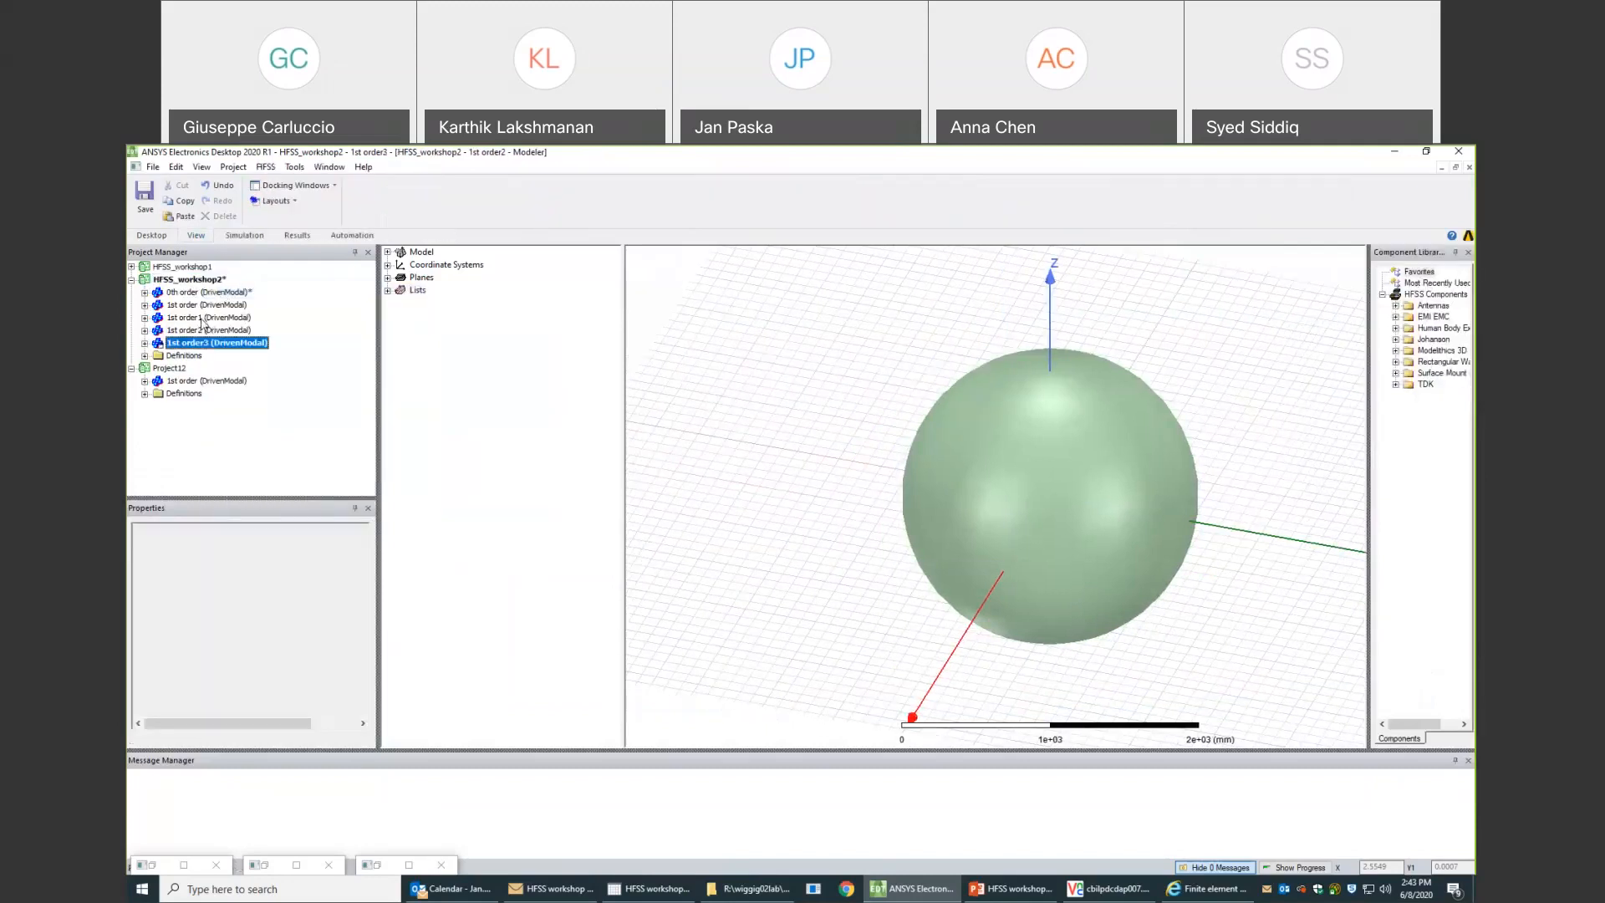
# - Rename the first pasted copy, 1st order1, as PEC
pyautogui.click(144, 318)
pyautogui.click(206, 318)
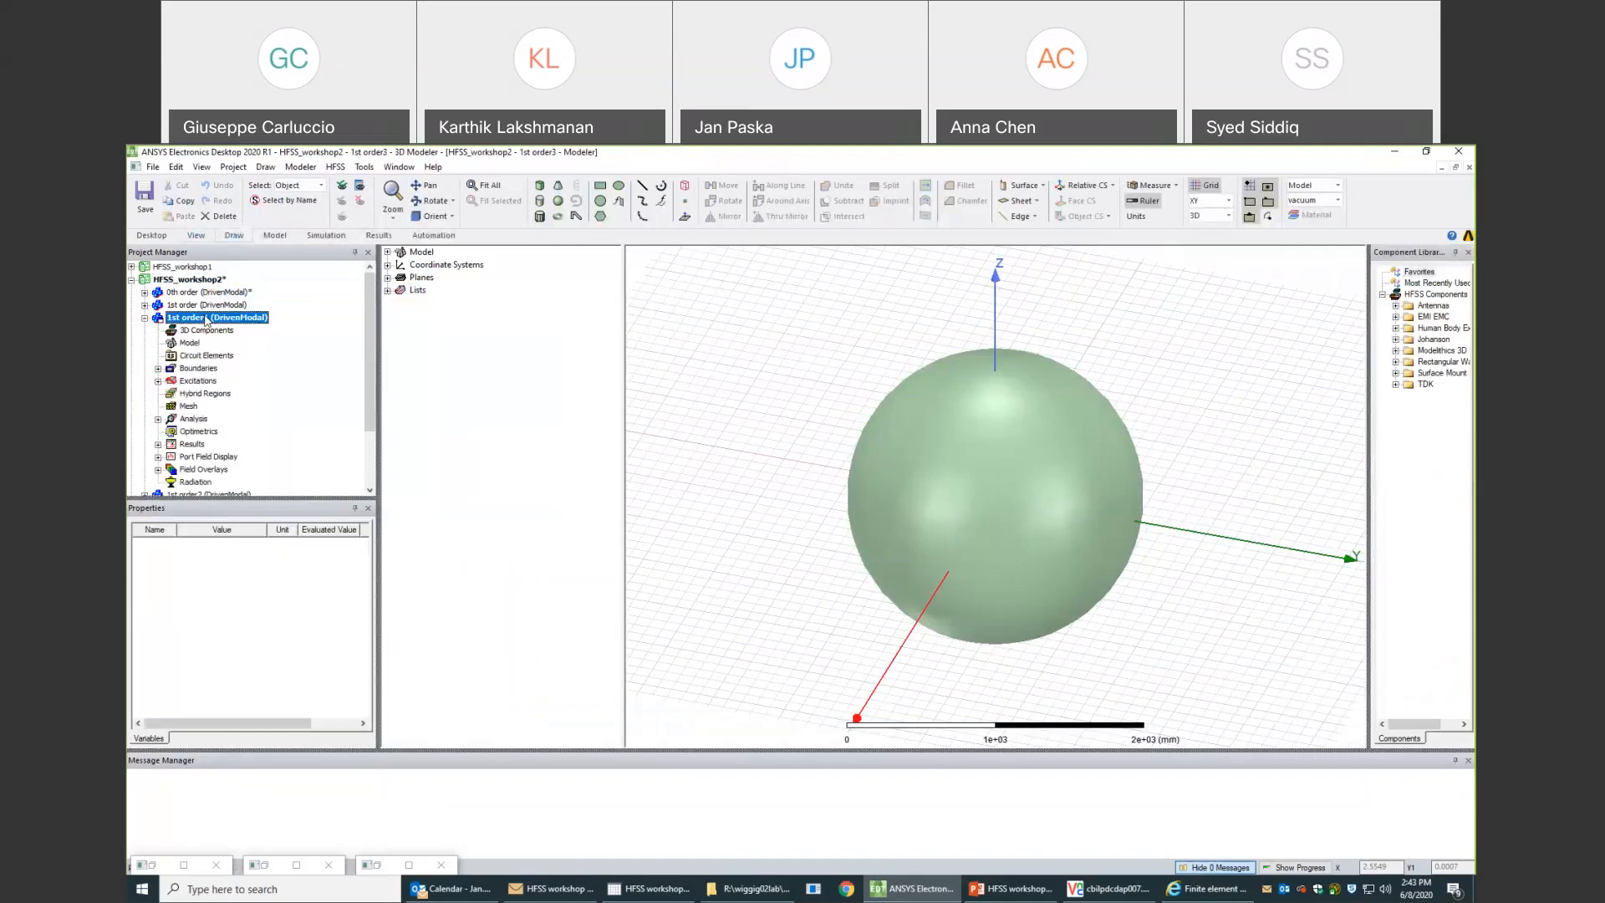
pyautogui.click(207, 318)
pyautogui.write('P')
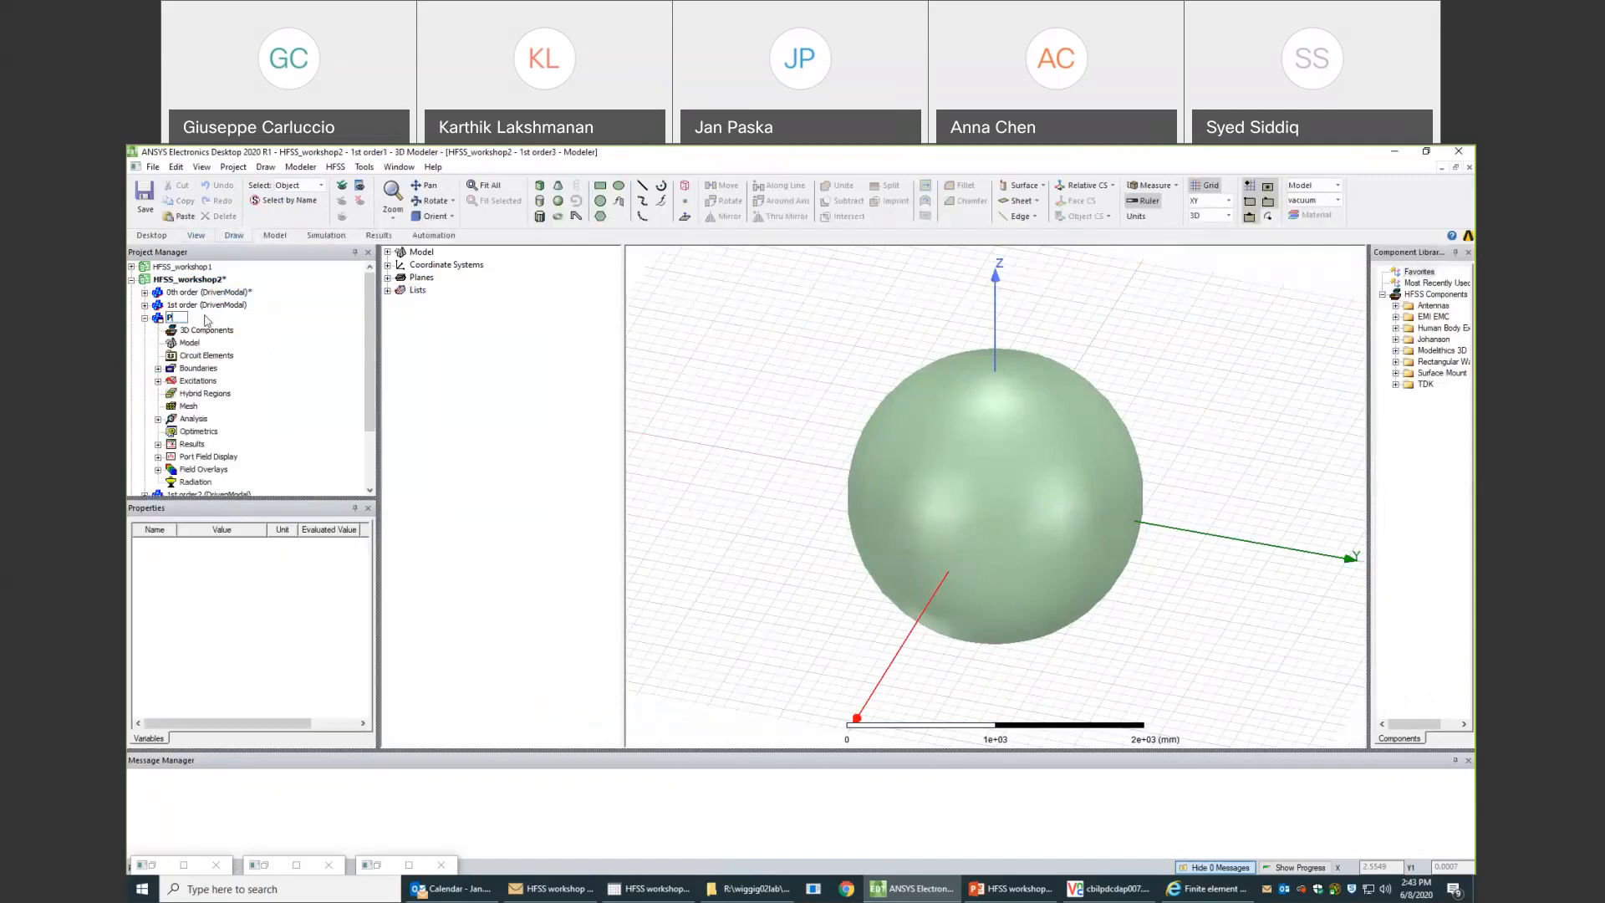
pyautogui.write('EC')
pyautogui.press('Return')
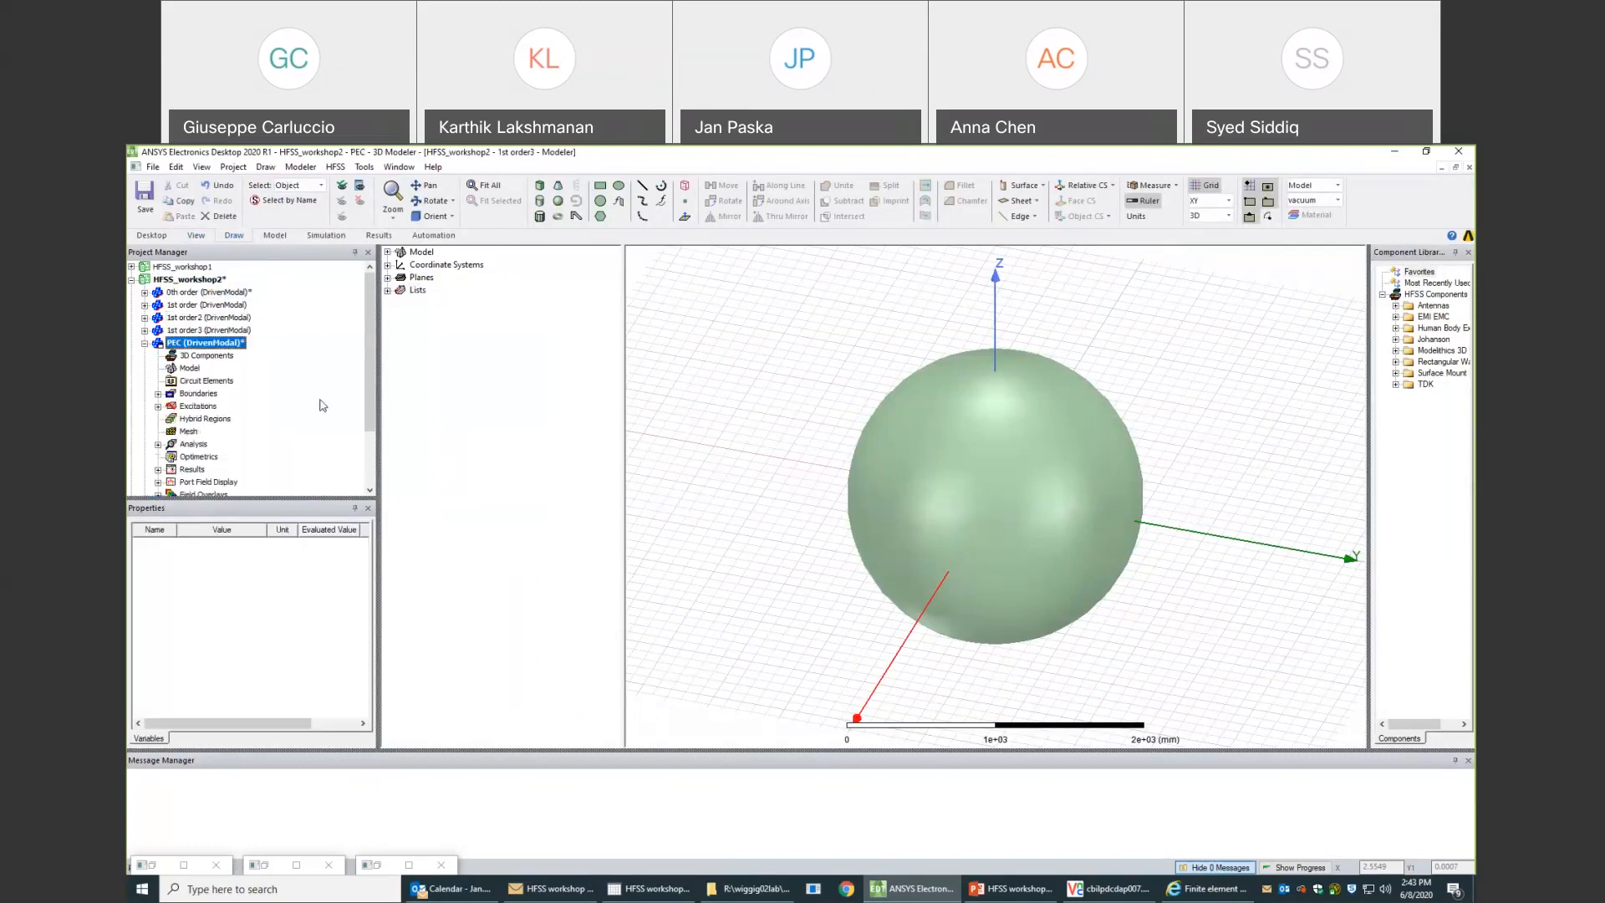
# - Set both the maximum and minimum number of passes to 20 in Setup1 of the PEC design
pyautogui.click(158, 394)
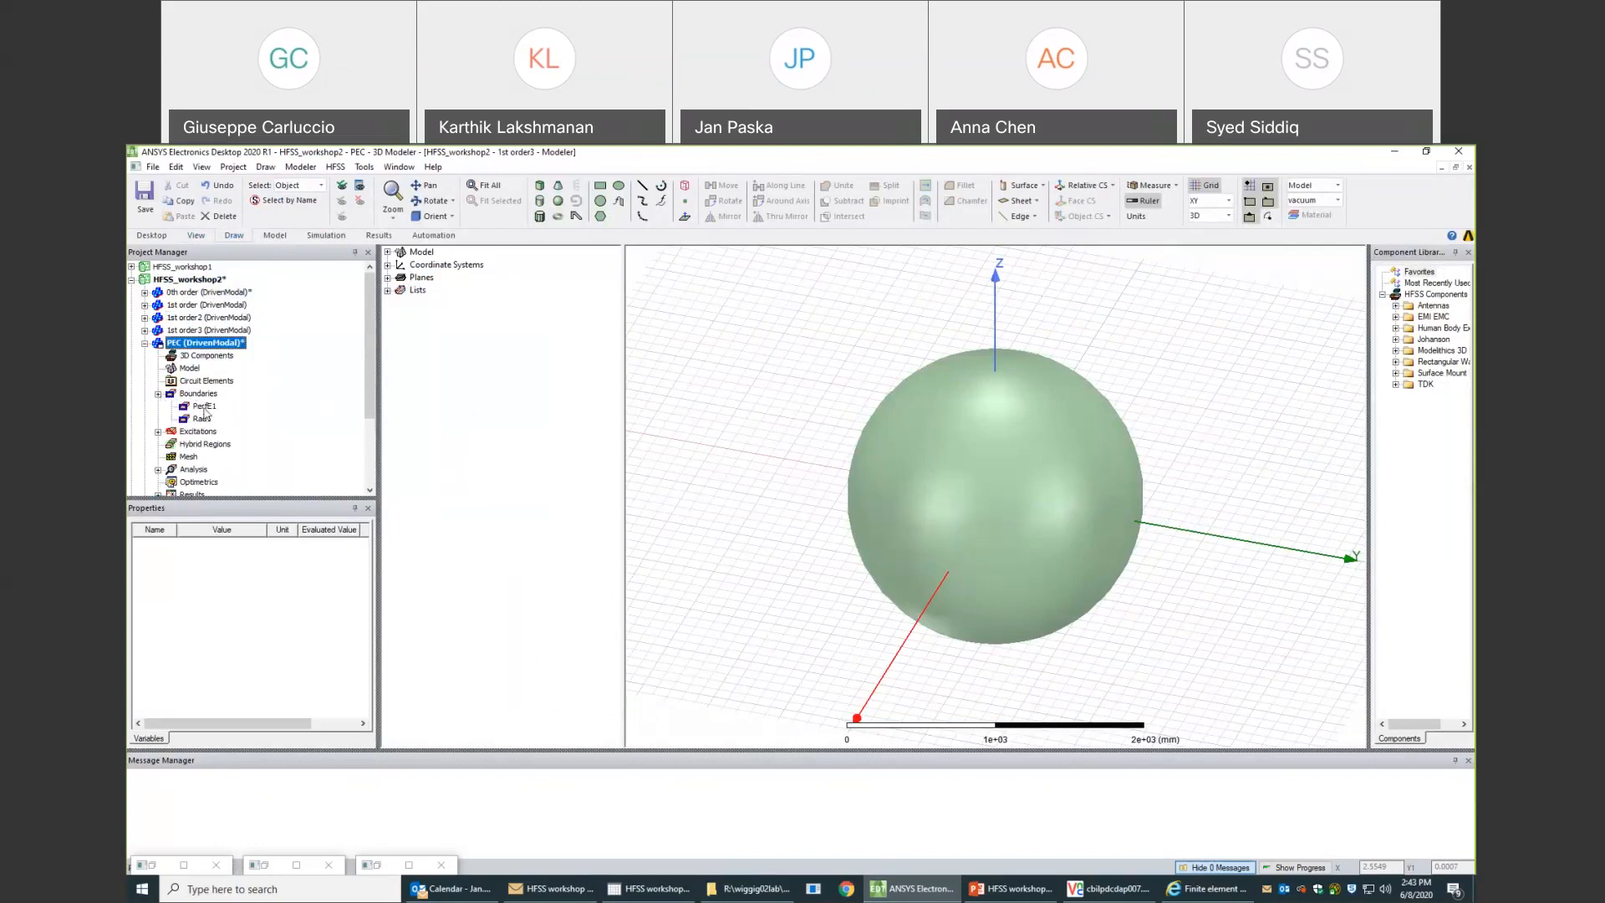
pyautogui.click(158, 470)
pyautogui.doubleClick(205, 482)
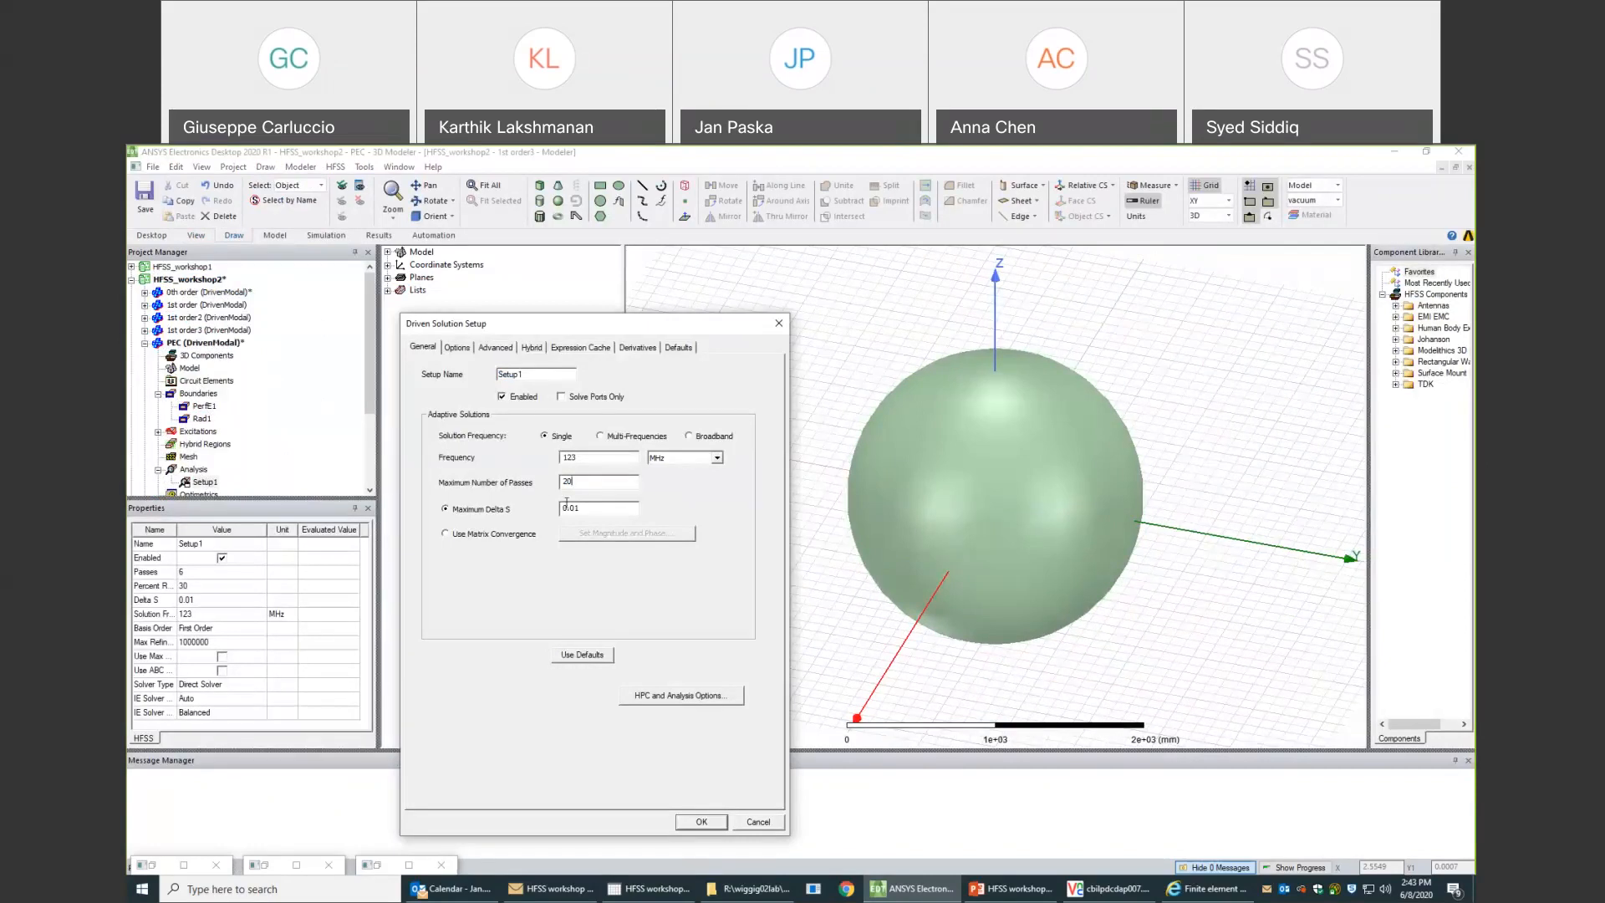
pyautogui.click(456, 347)
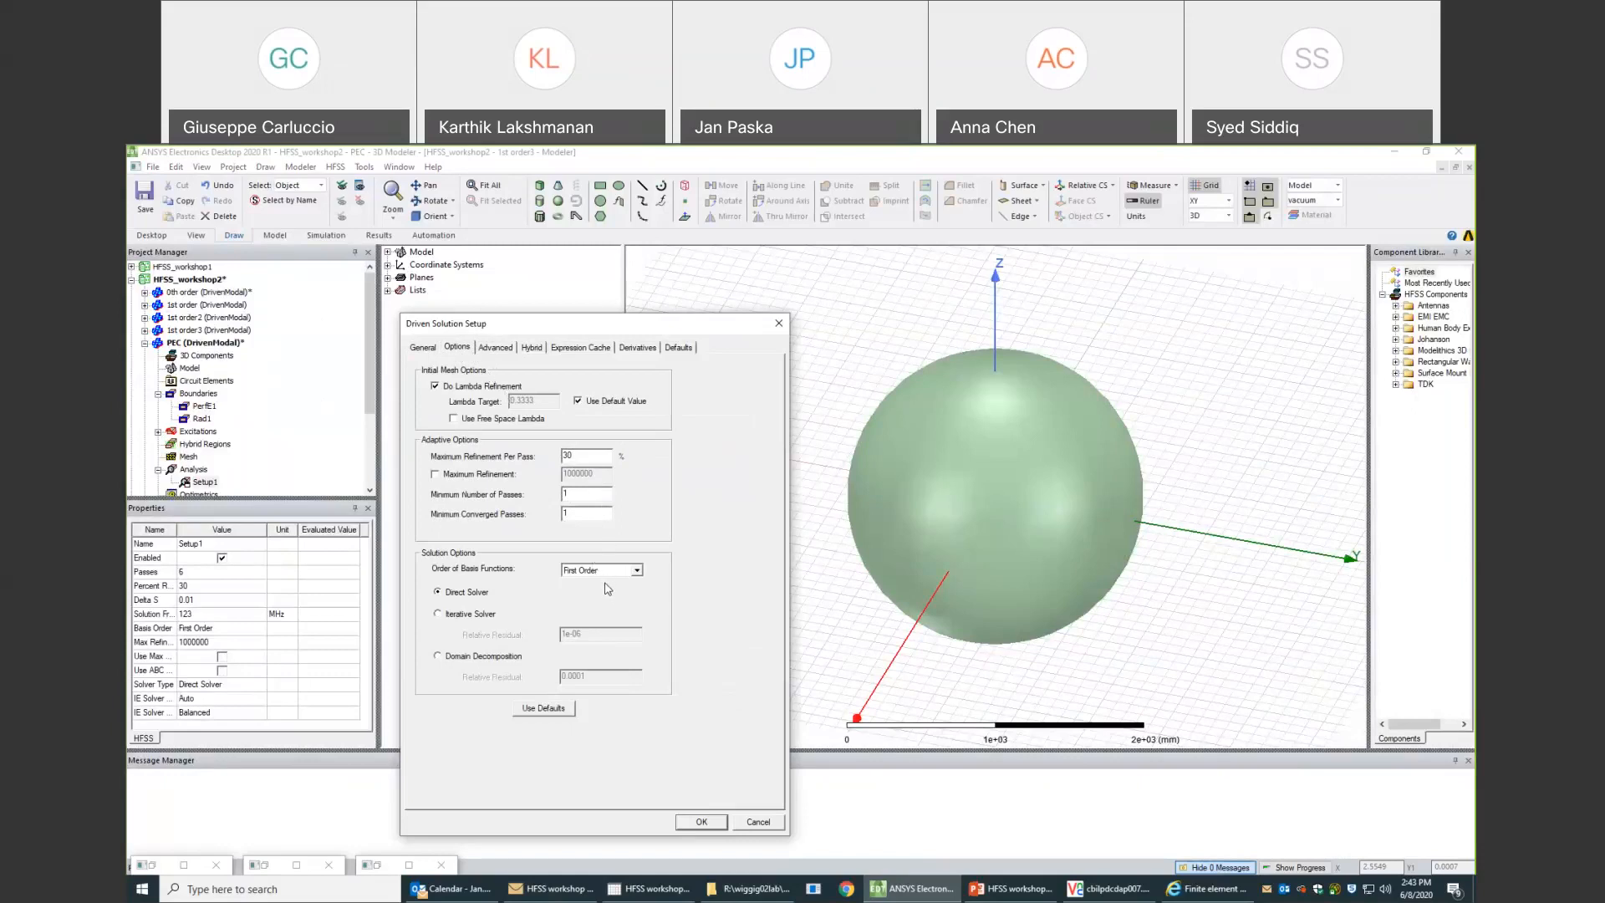
pyautogui.click(423, 346)
pyautogui.moveTo(584, 511); pyautogui.dragTo(546, 510)
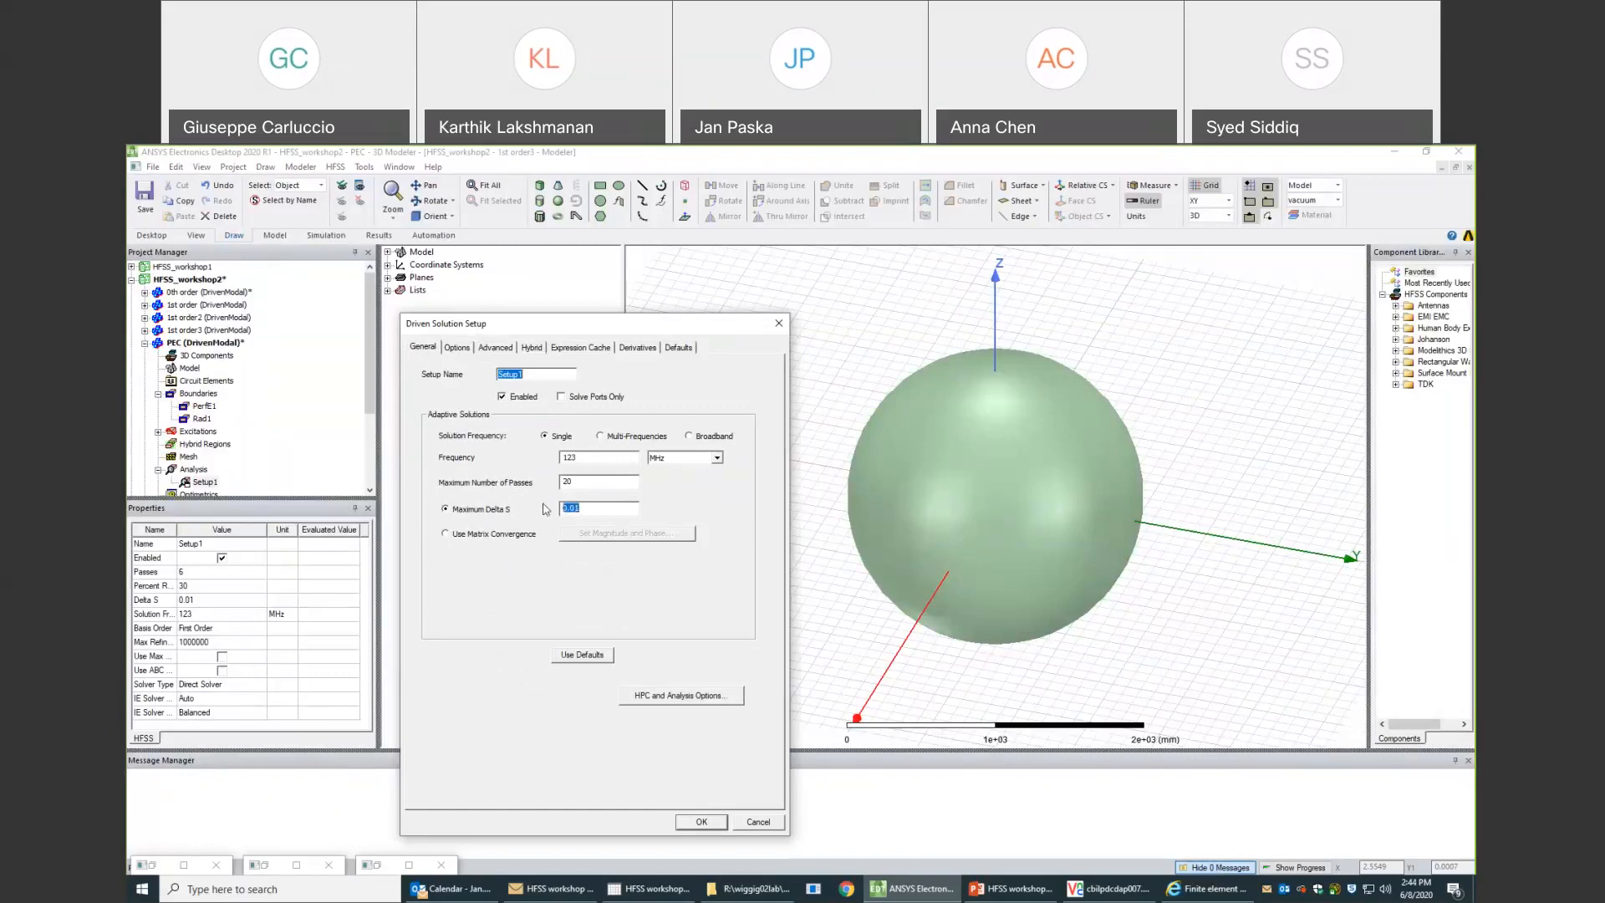
pyautogui.click(458, 347)
pyautogui.click(578, 499)
pyautogui.doubleClick(563, 494)
pyautogui.write('20')
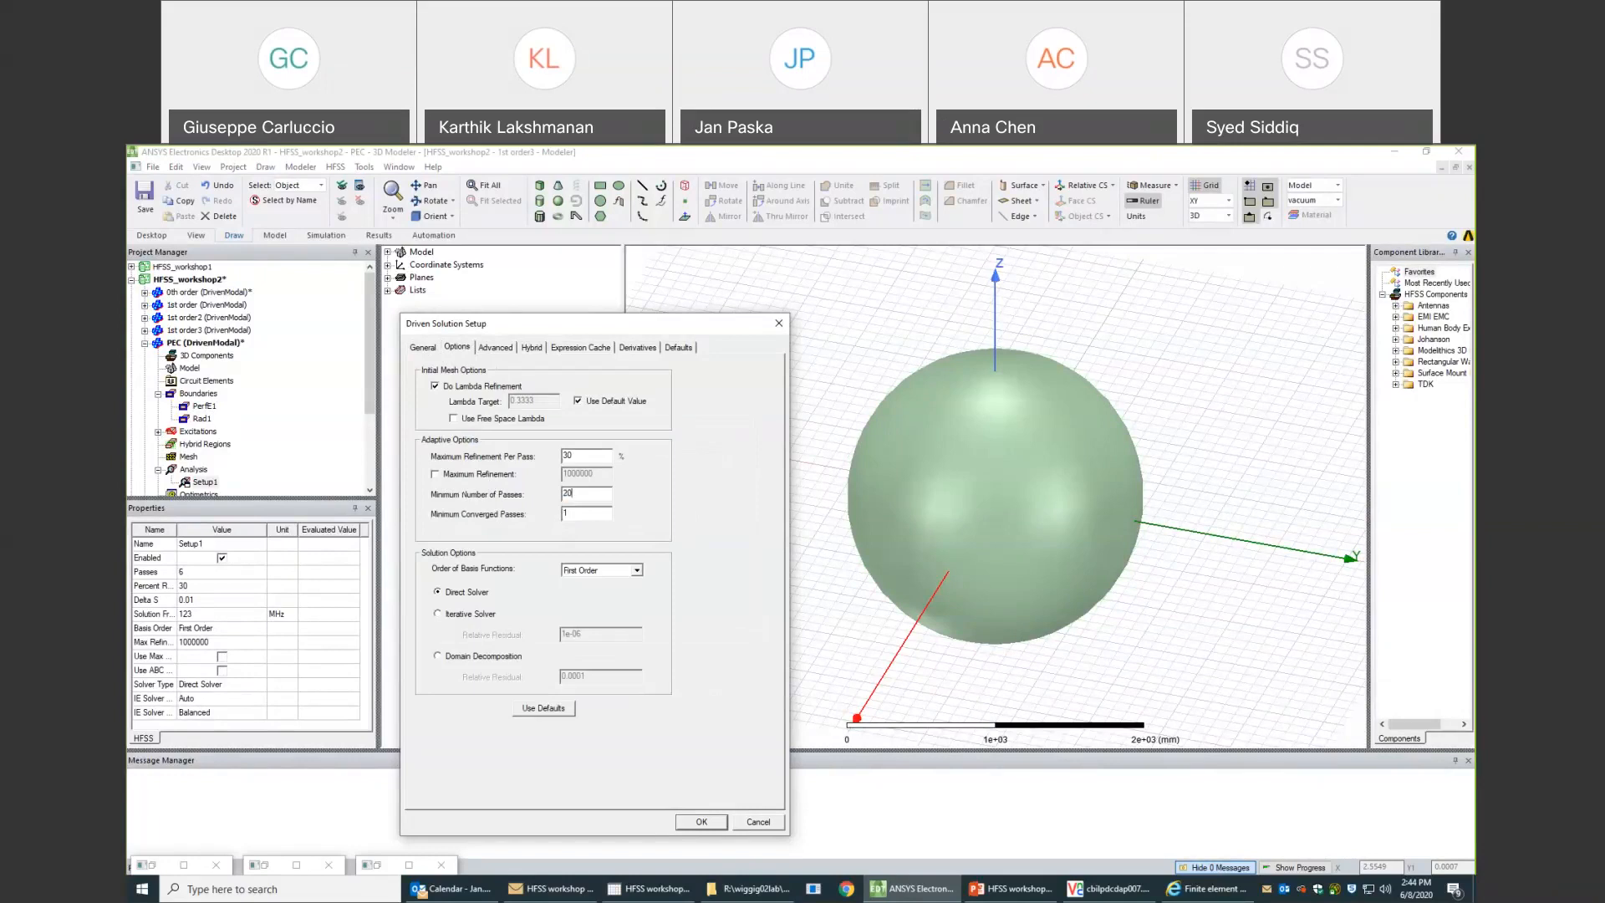
pyautogui.click(711, 824)
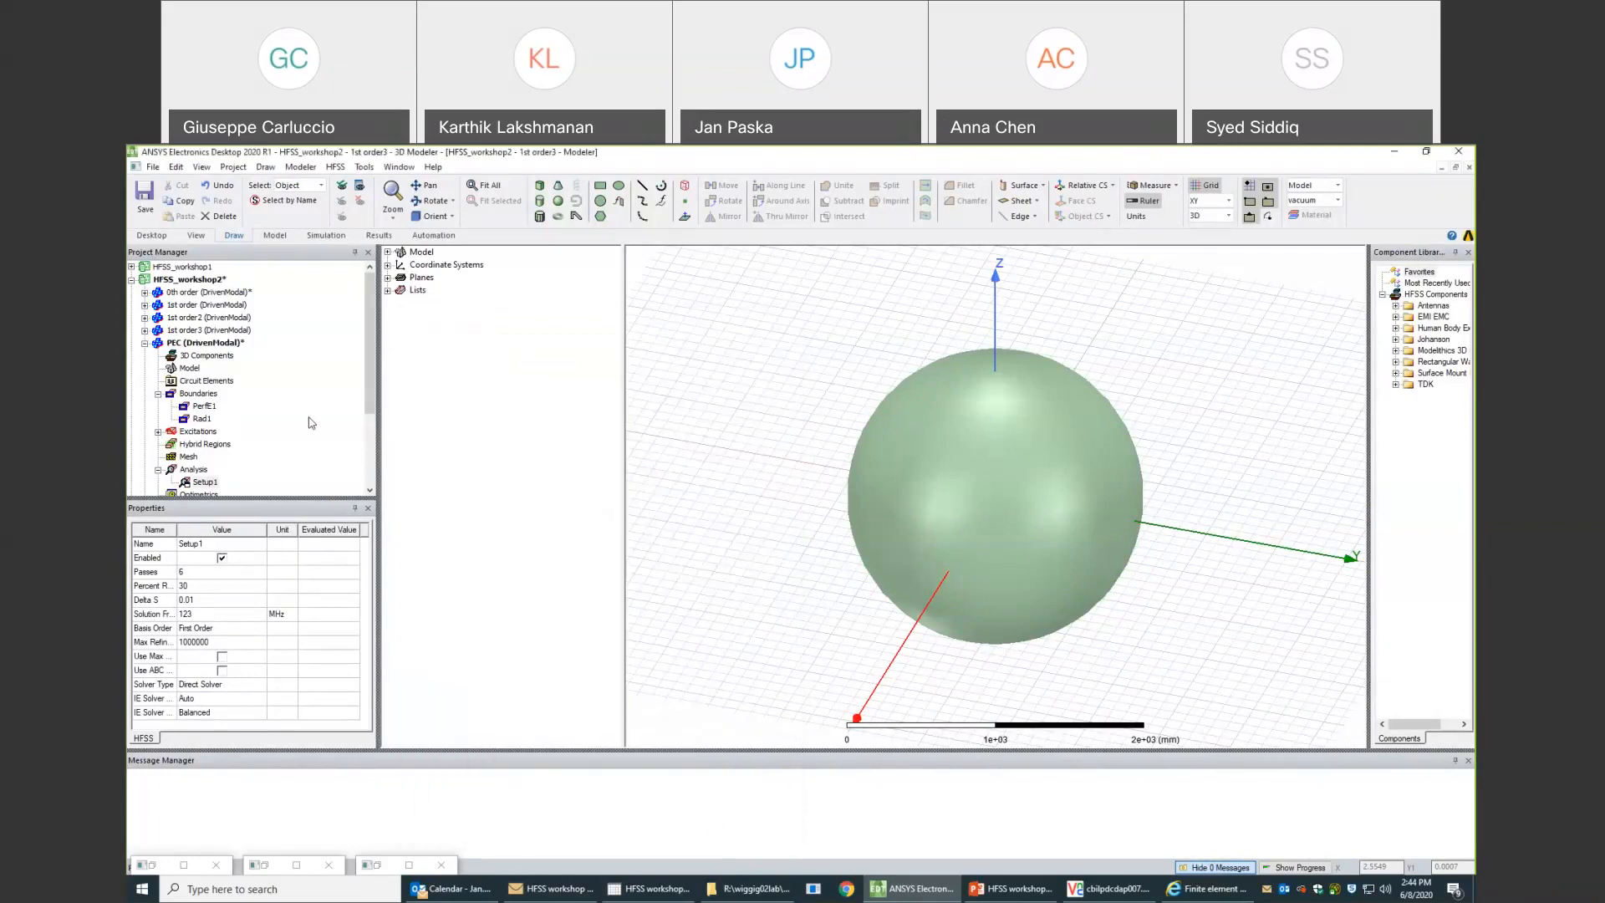
# - Delete the PerfE1 boundary from the 1st order3 design
pyautogui.click(146, 343)
pyautogui.click(190, 331)
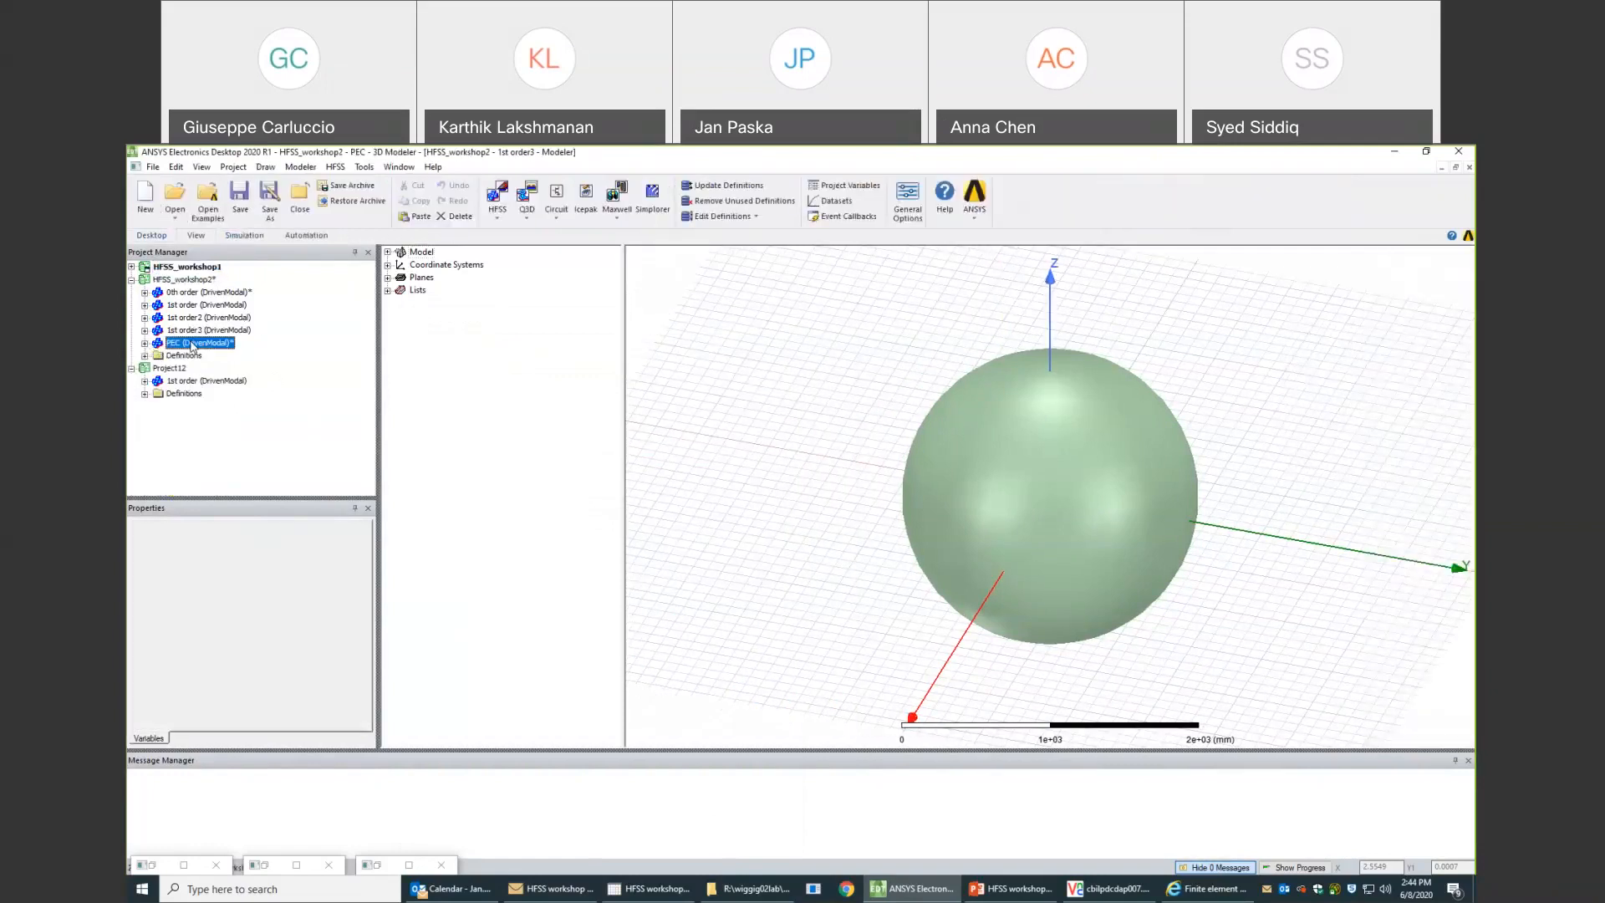
pyautogui.click(144, 330)
pyautogui.click(158, 368)
pyautogui.click(197, 383)
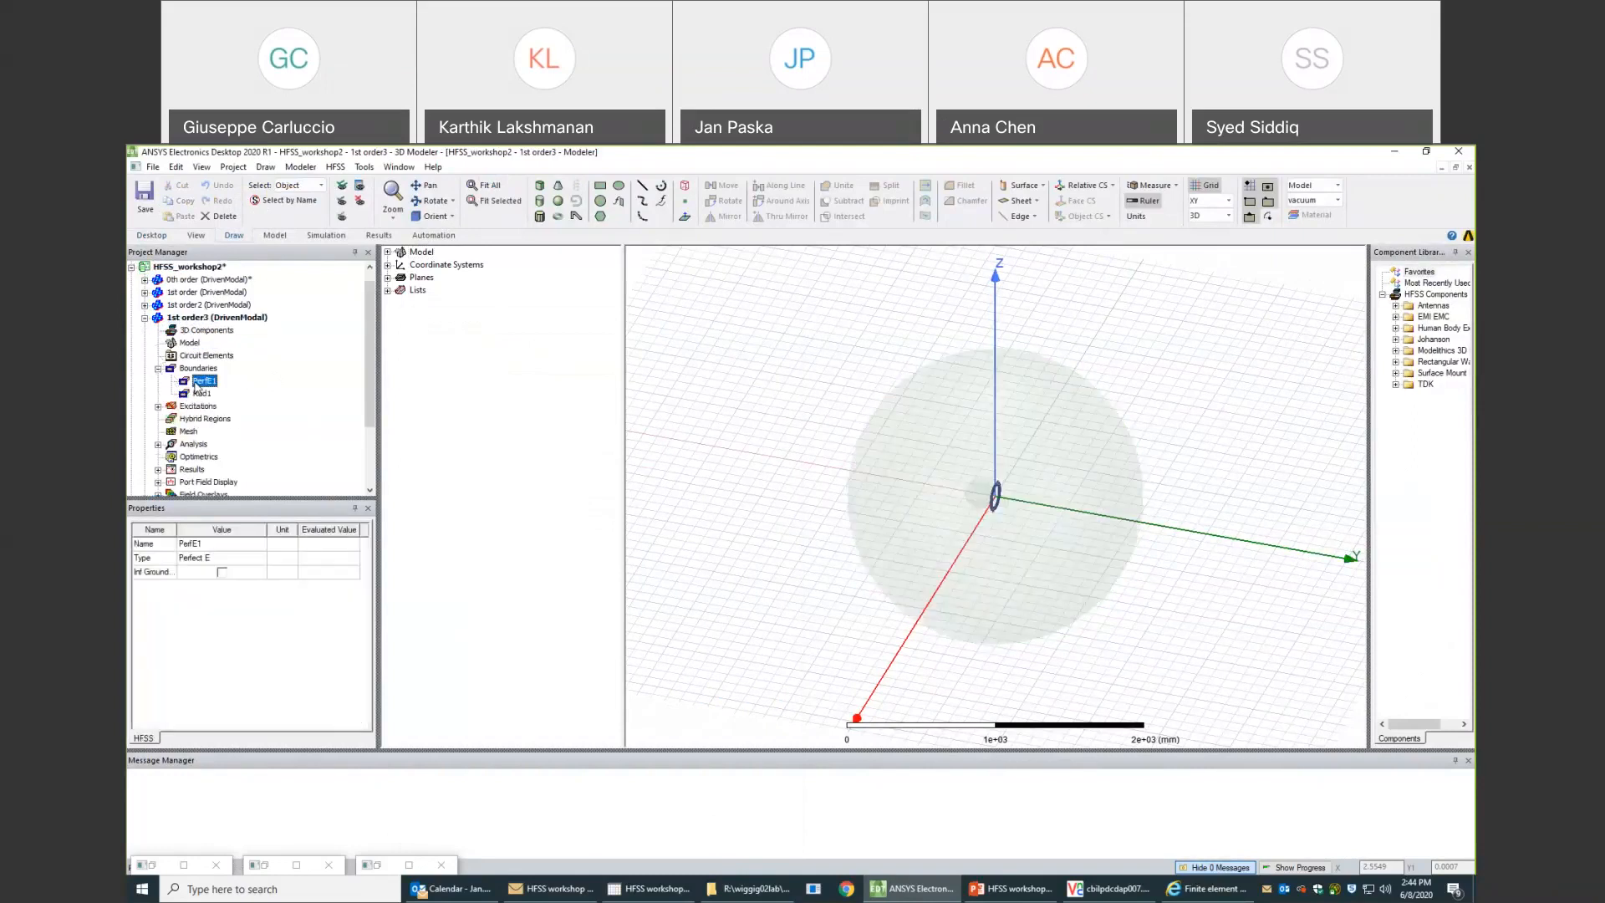
pyautogui.press('Delete')
# - Hide the numerical_domain vacuum solid in the 1st order3 model view
pyautogui.click(387, 251)
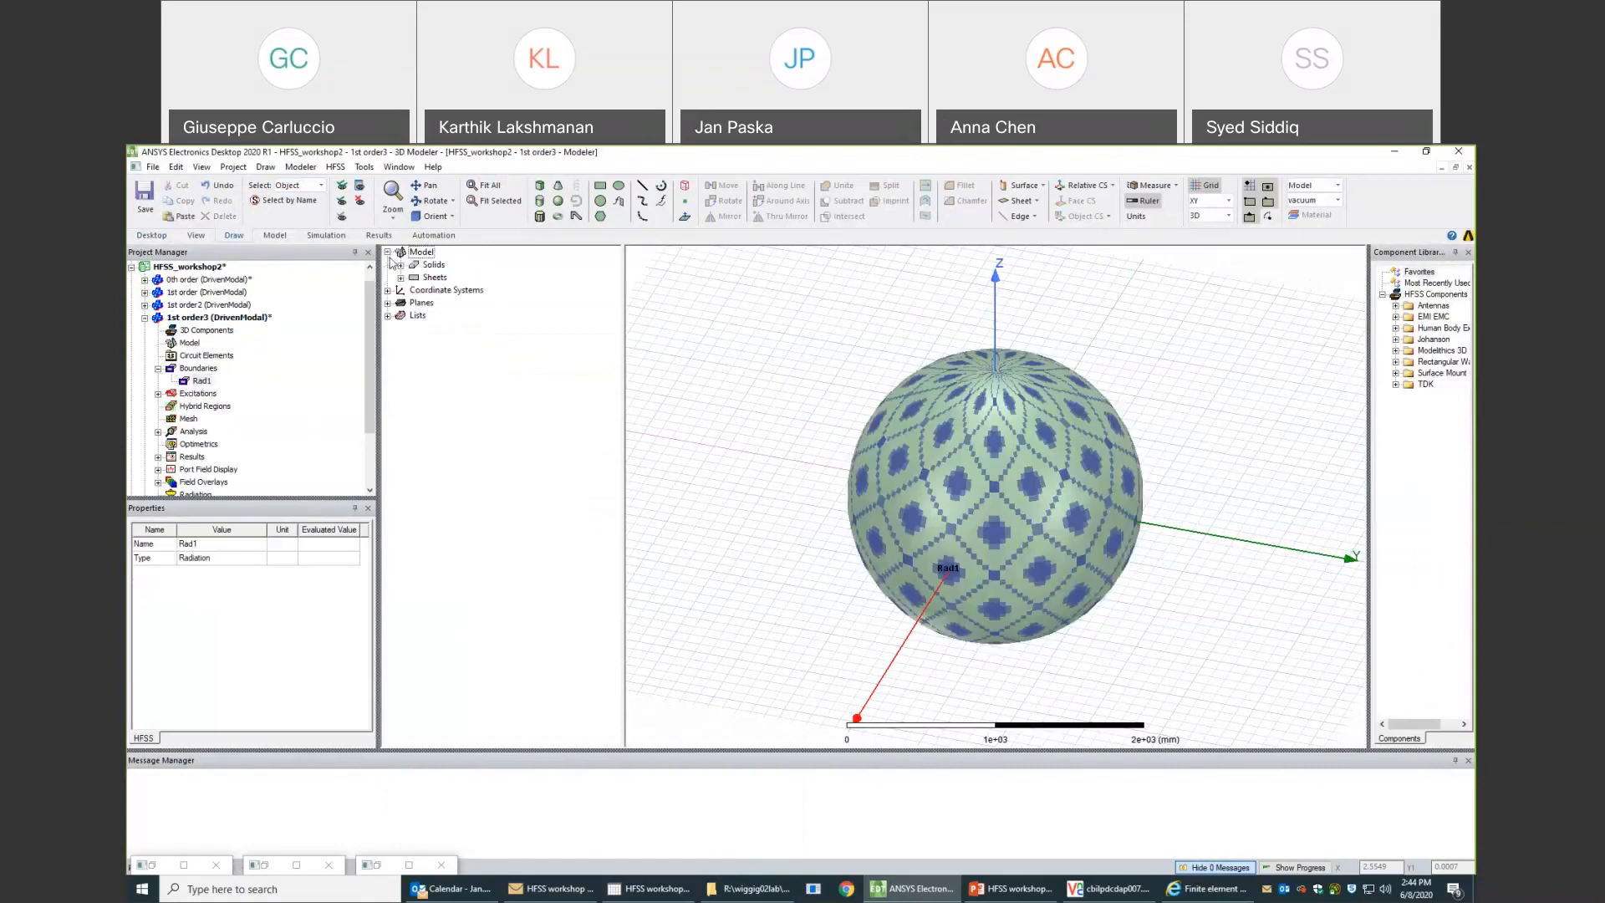
pyautogui.click(400, 278)
pyautogui.click(442, 304)
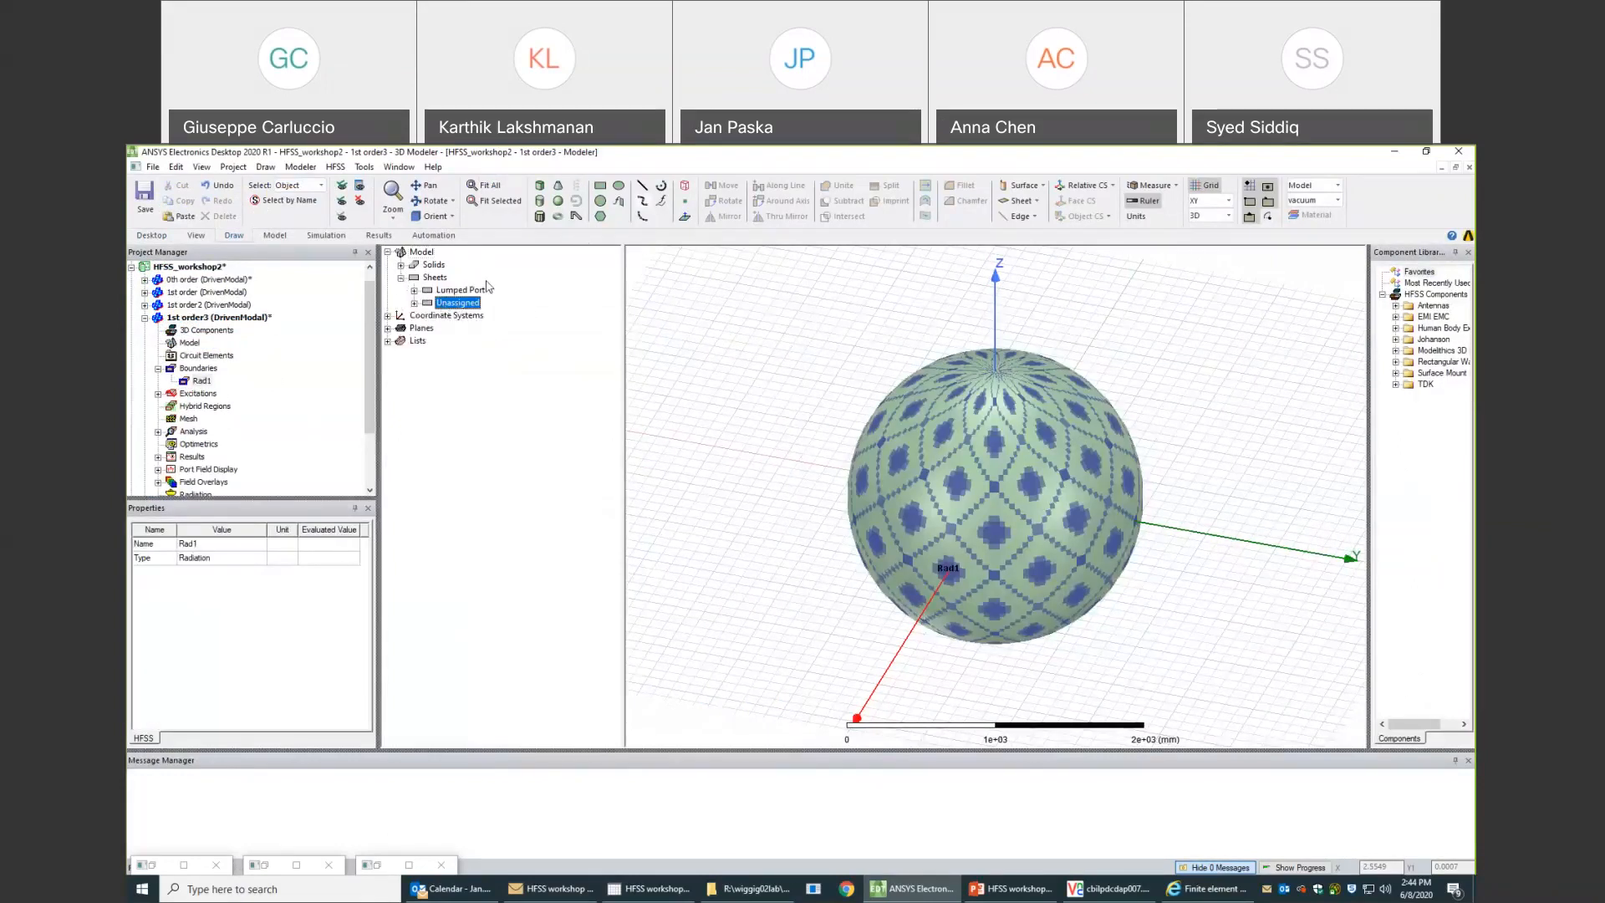
pyautogui.click(400, 264)
pyautogui.click(414, 290)
pyautogui.click(468, 302)
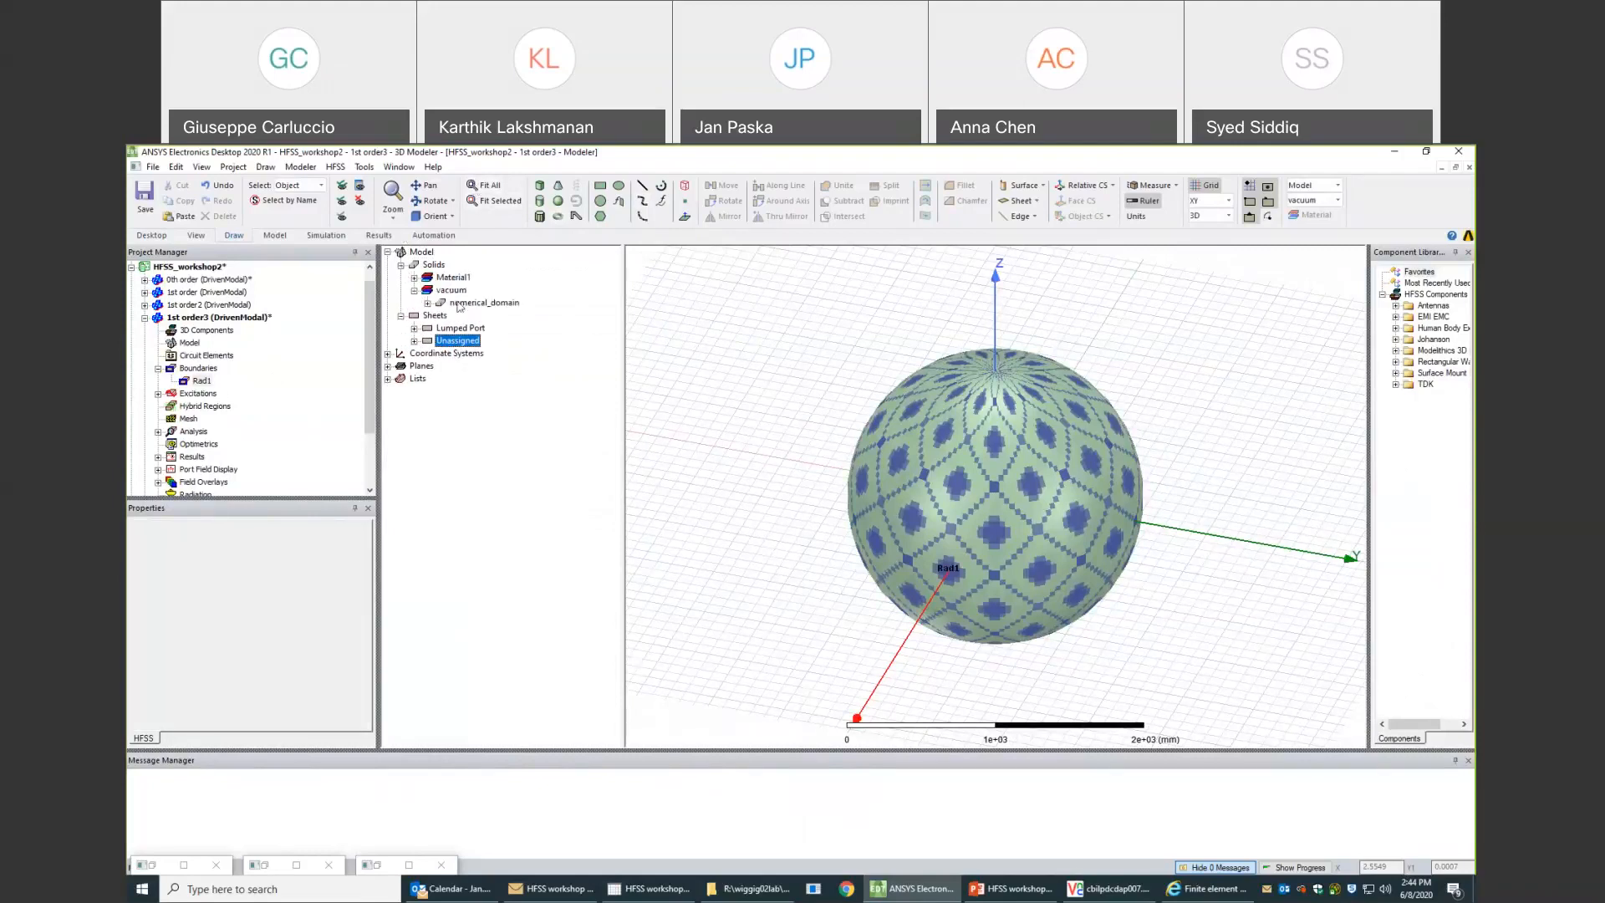
pyautogui.rightClick(460, 303)
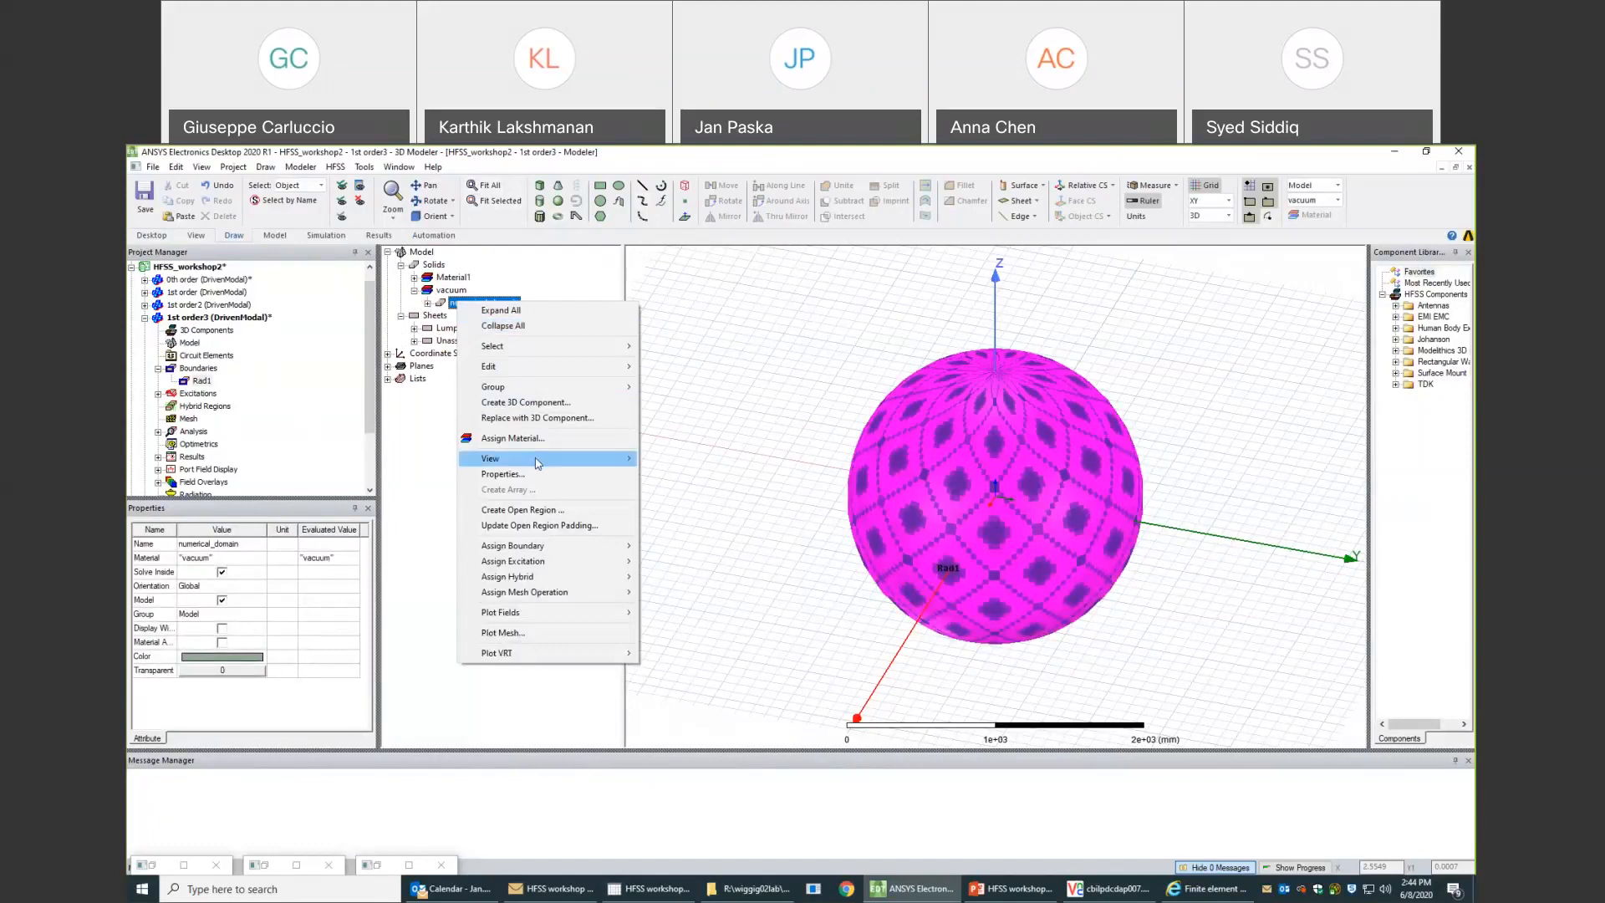
pyautogui.moveTo(537, 461)
pyautogui.click(693, 541)
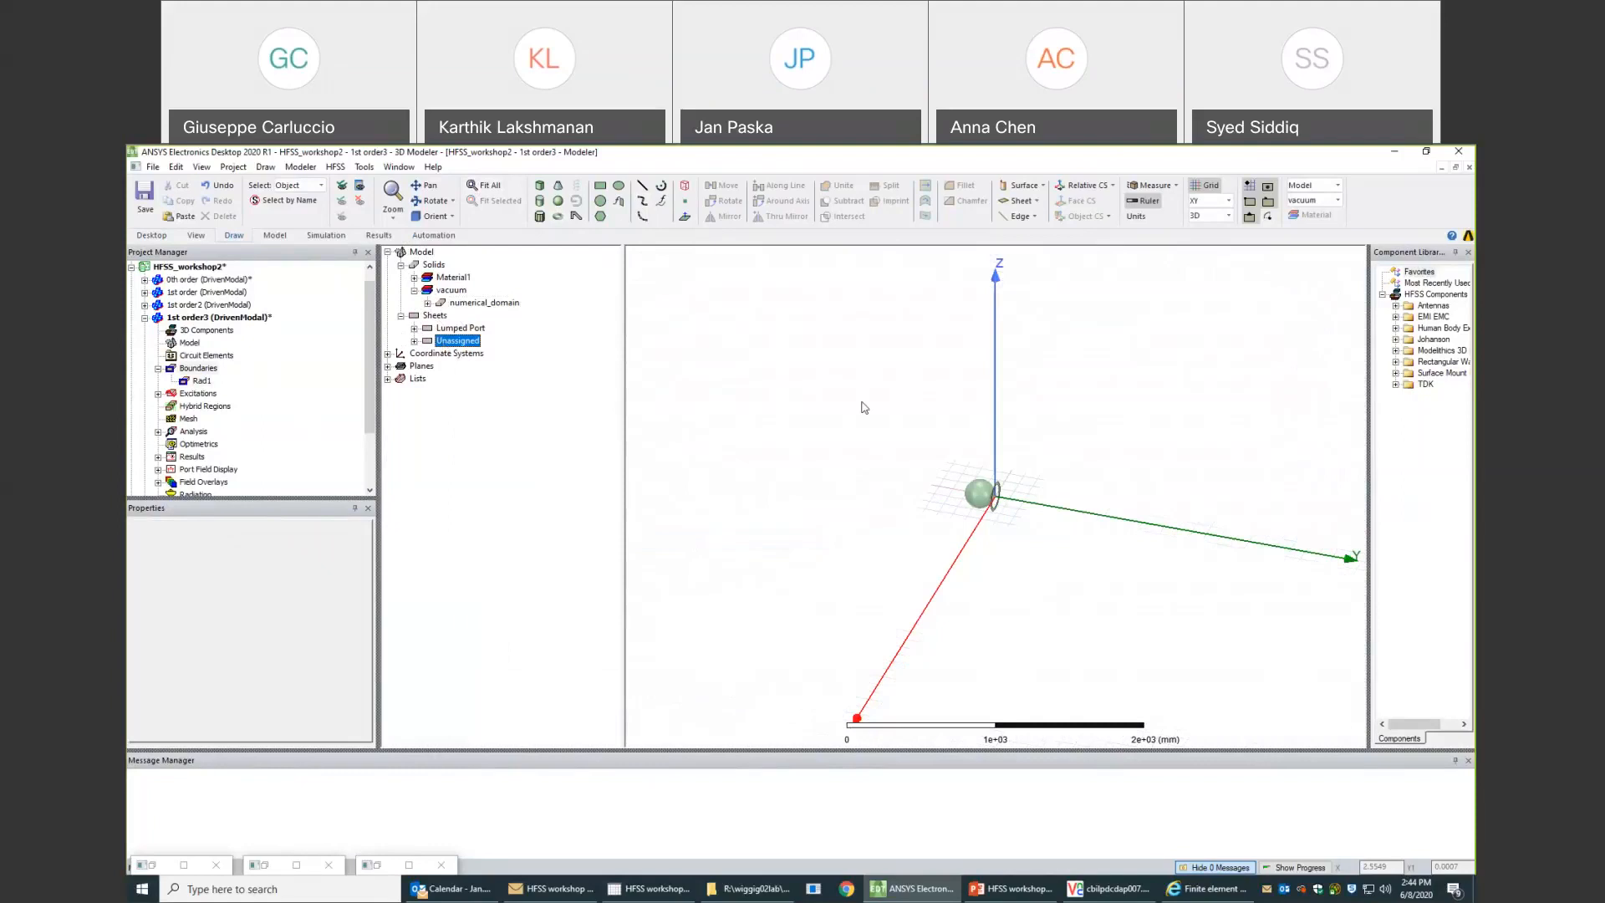
# - Assign a finite conductivity boundary to the coil sheet with the default conductivity of 58000000 Siemens/m and relative permeability of 1
pyautogui.keyDown('alt'); pyautogui.moveTo(933, 414); pyautogui.dragTo(845, 390); pyautogui.keyUp('alt')
pyautogui.scroll(5, 1025, 520)
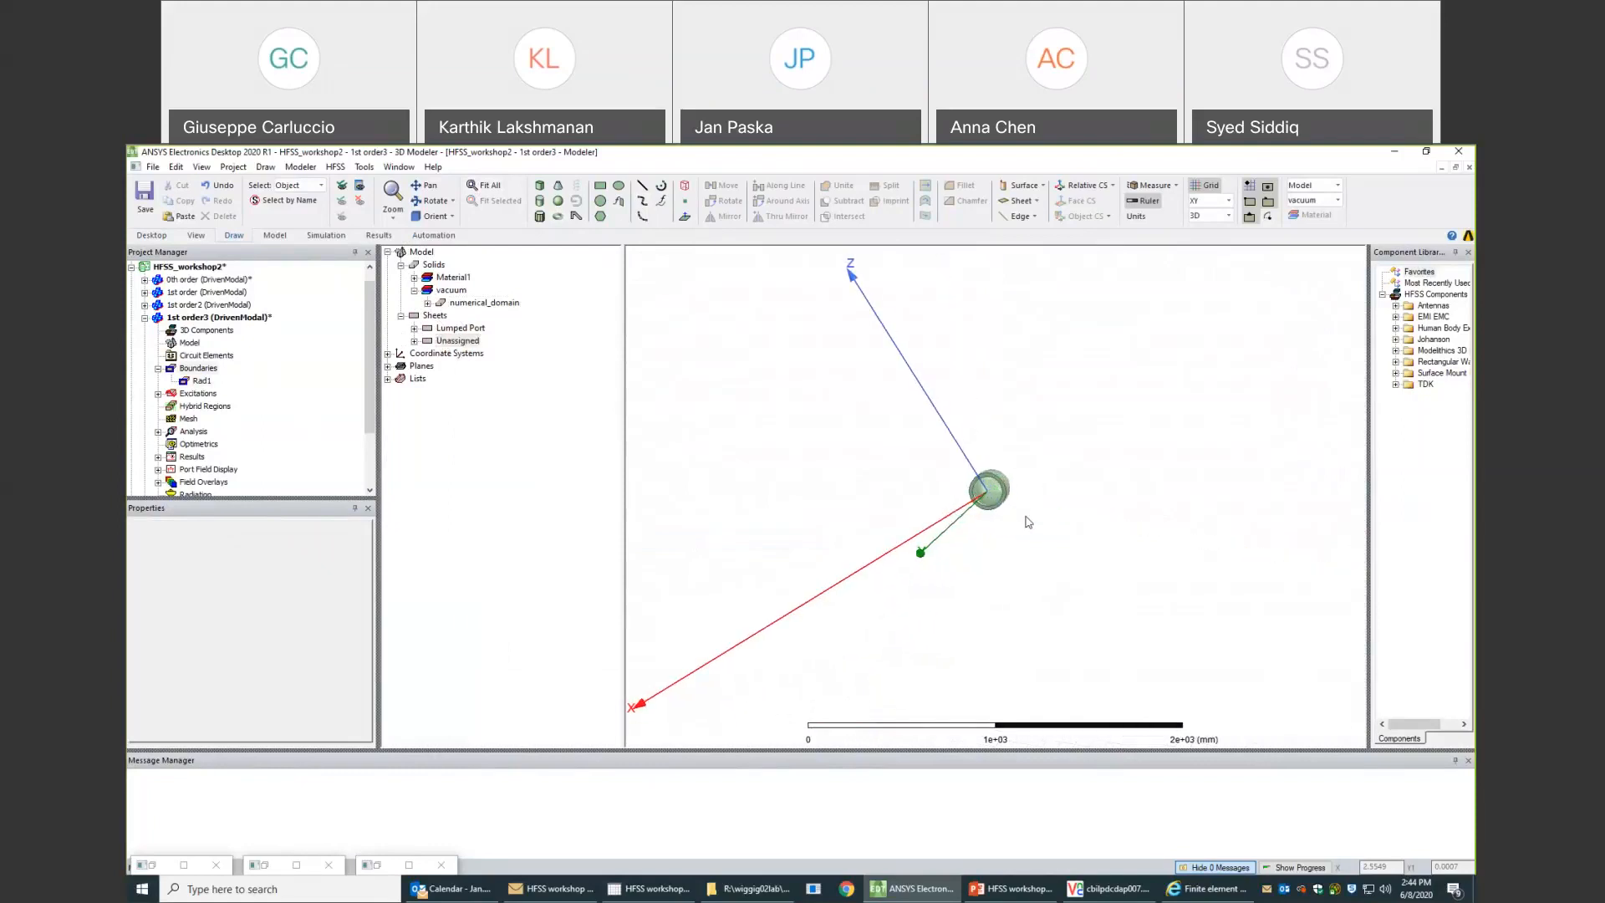
pyautogui.scroll(3, 1003, 506)
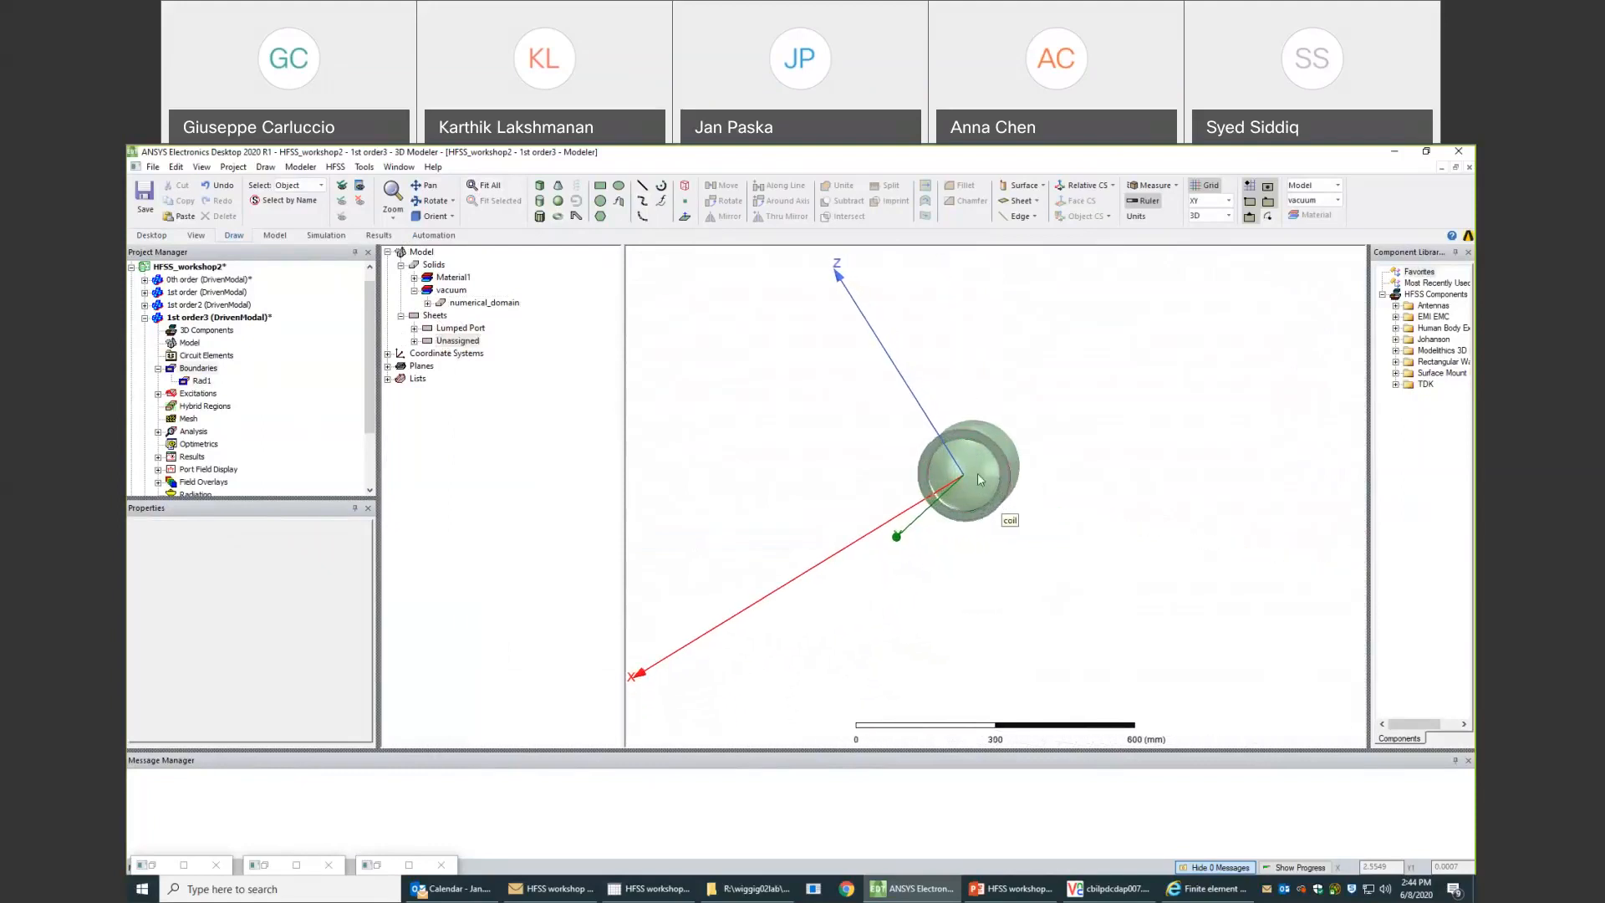
pyautogui.click(959, 429)
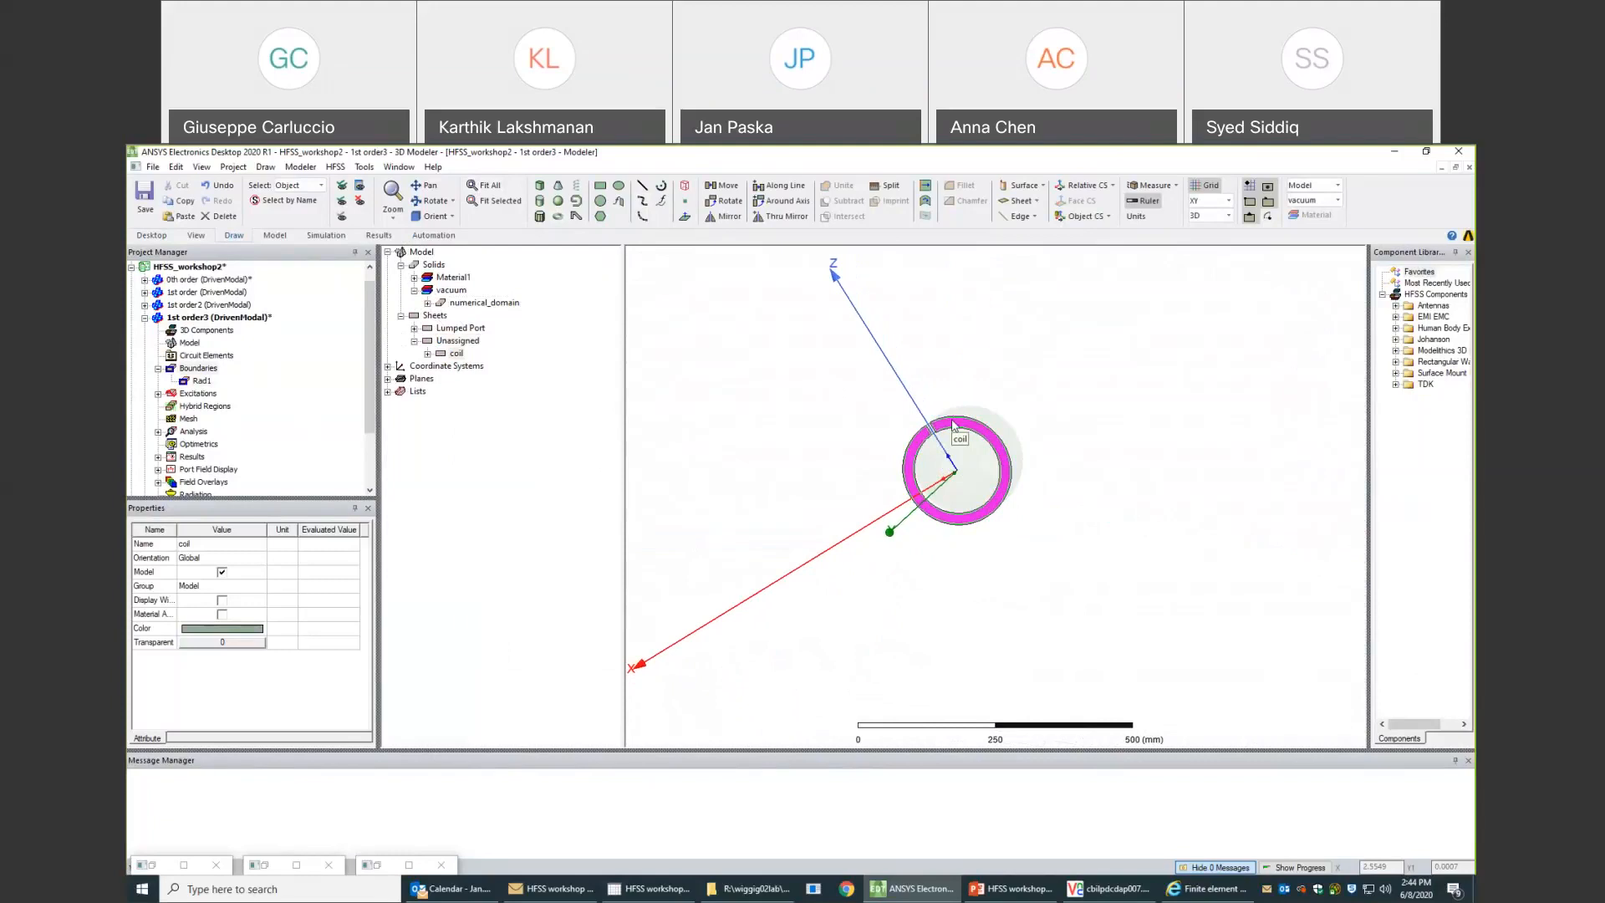
pyautogui.rightClick(953, 425)
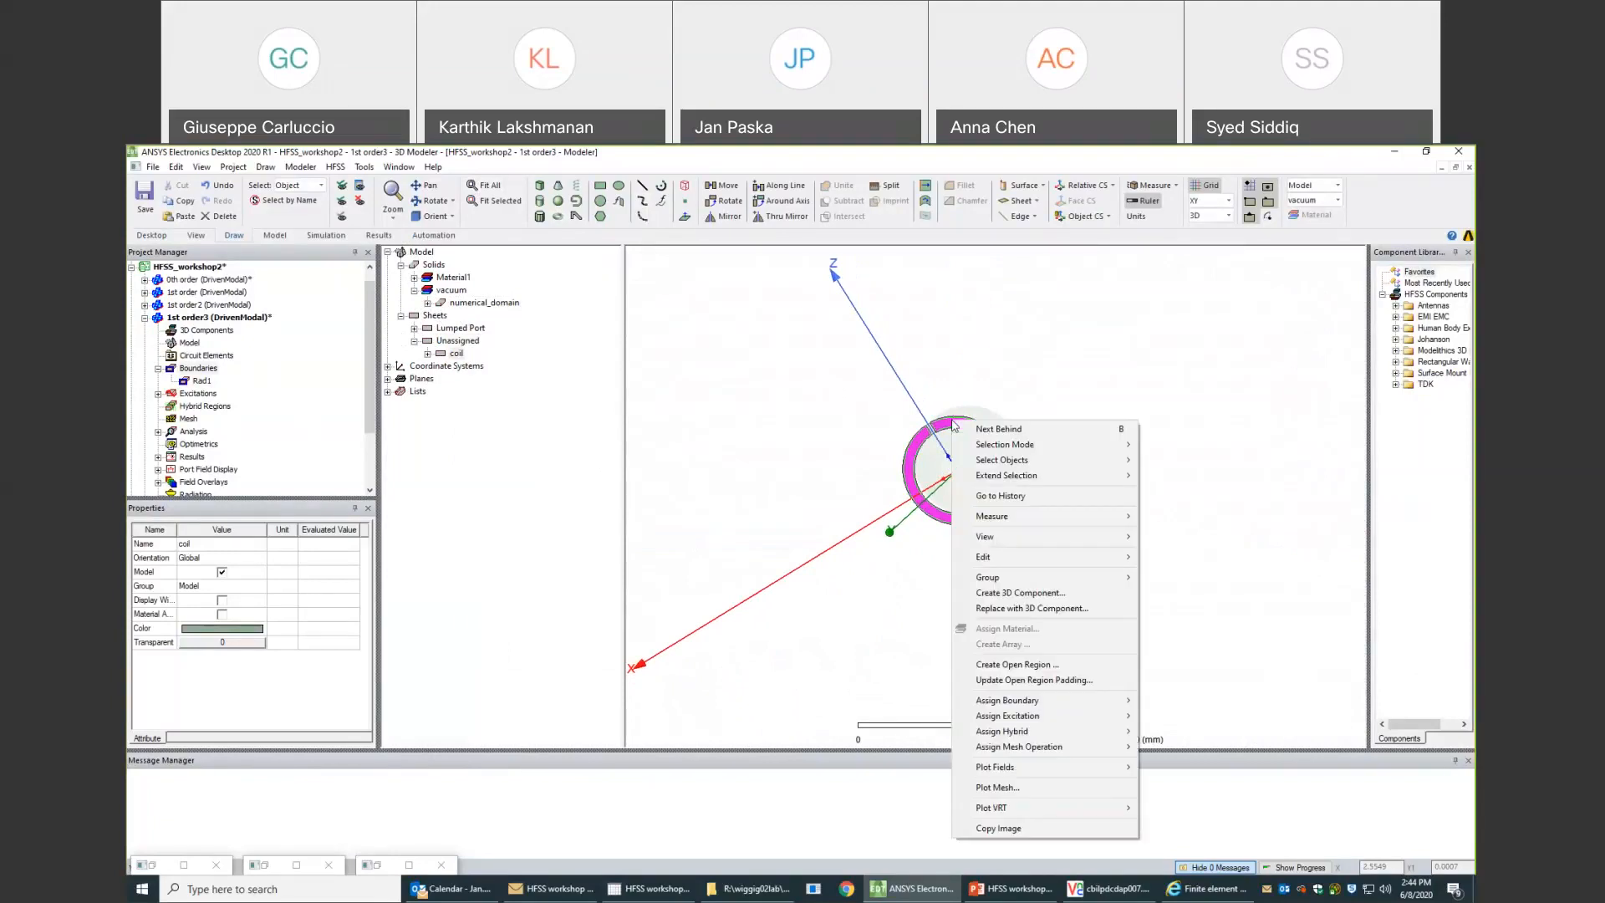
pyautogui.moveTo(1060, 701)
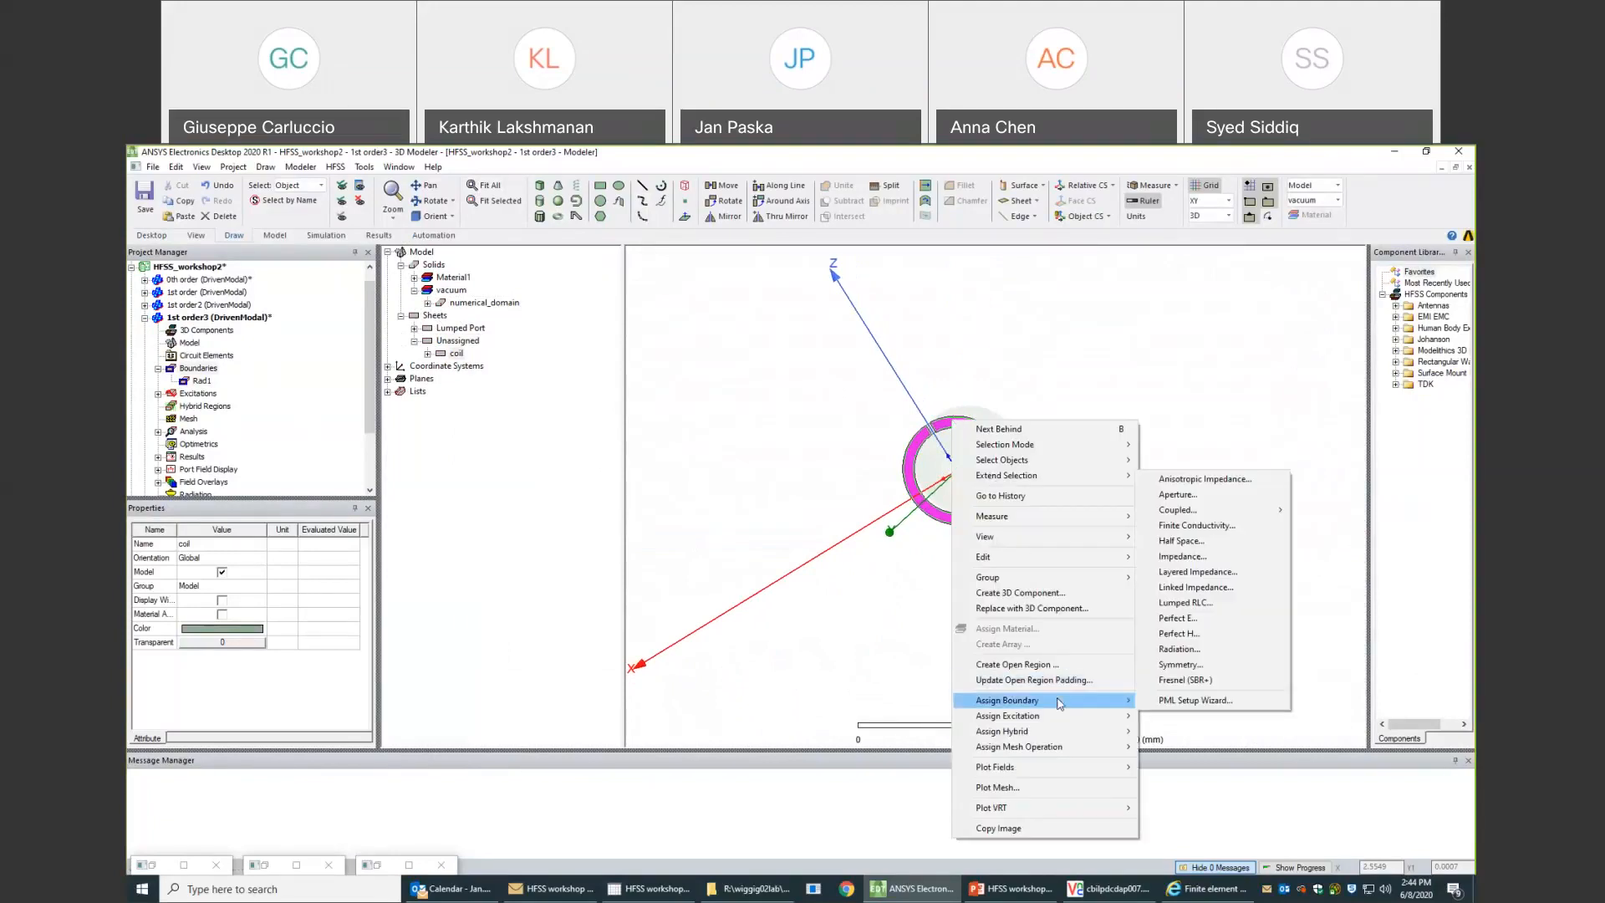
pyautogui.click(1183, 527)
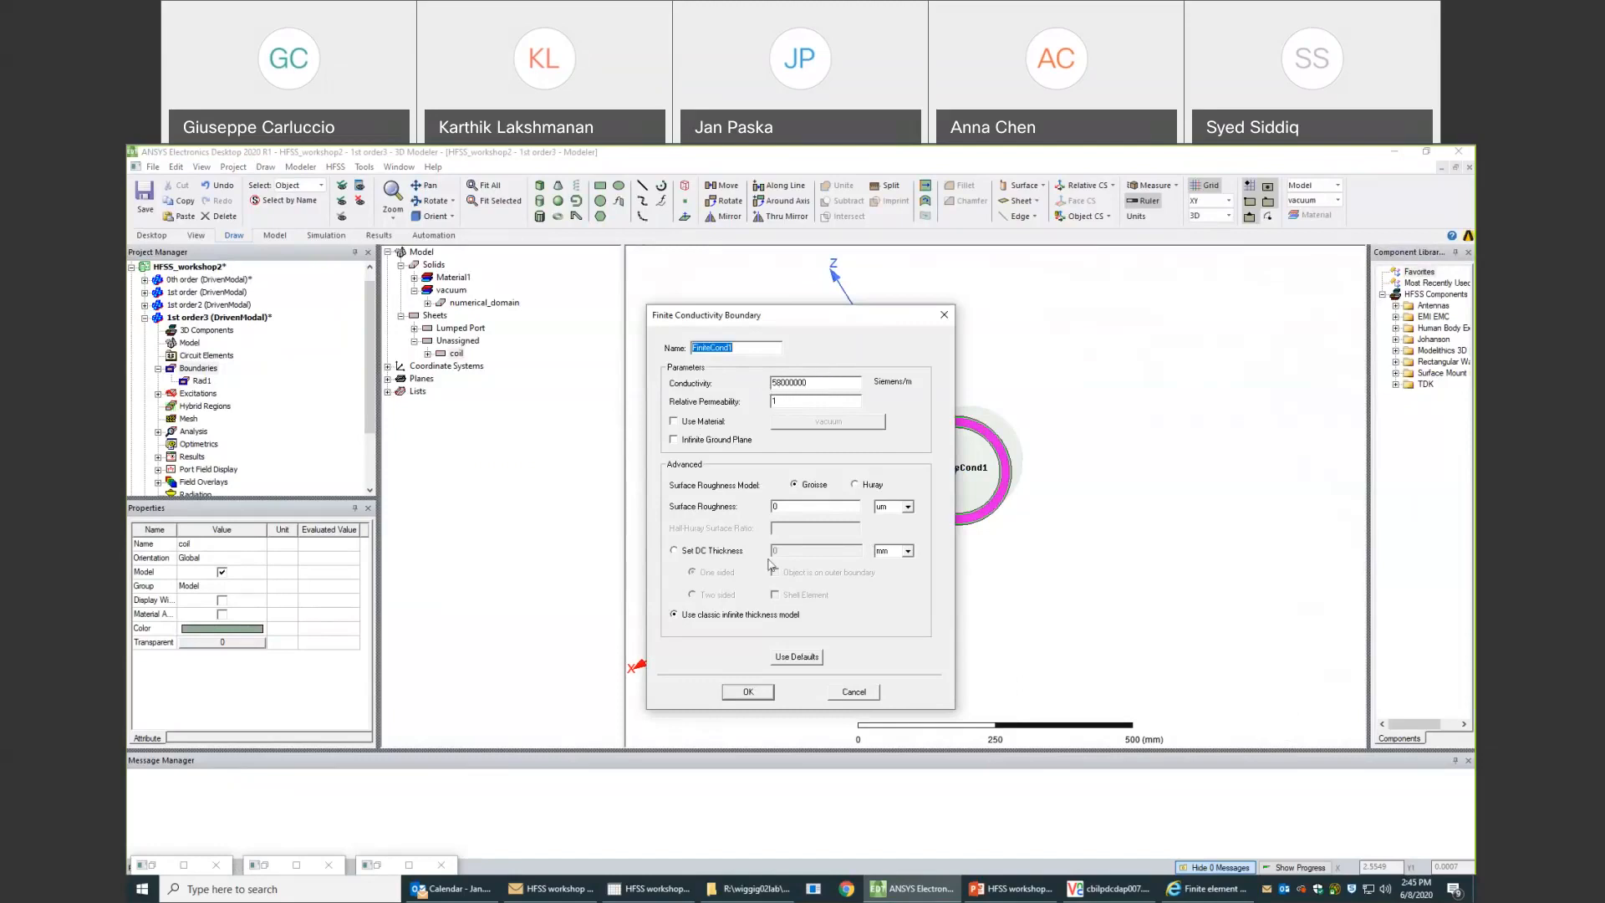
pyautogui.click(770, 699)
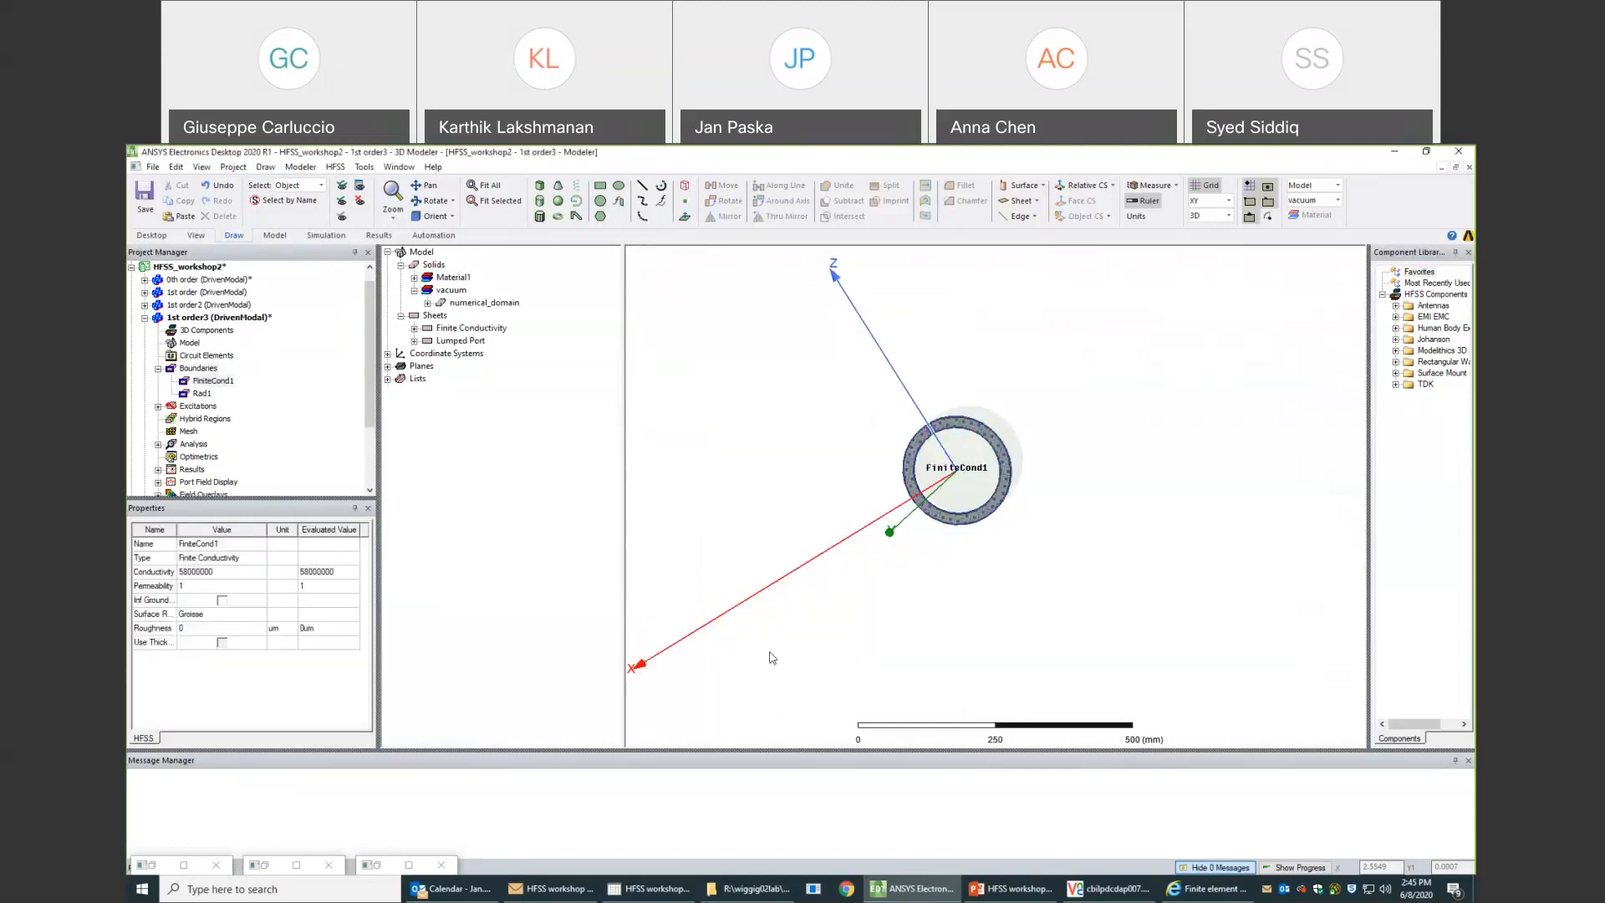
# - Set both the maximum and minimum number of passes to 20 in Setup1 of the 1st order3 design
pyautogui.keyDown('alt'); pyautogui.moveTo(966, 451); pyautogui.dragTo(976, 441); pyautogui.keyUp('alt')
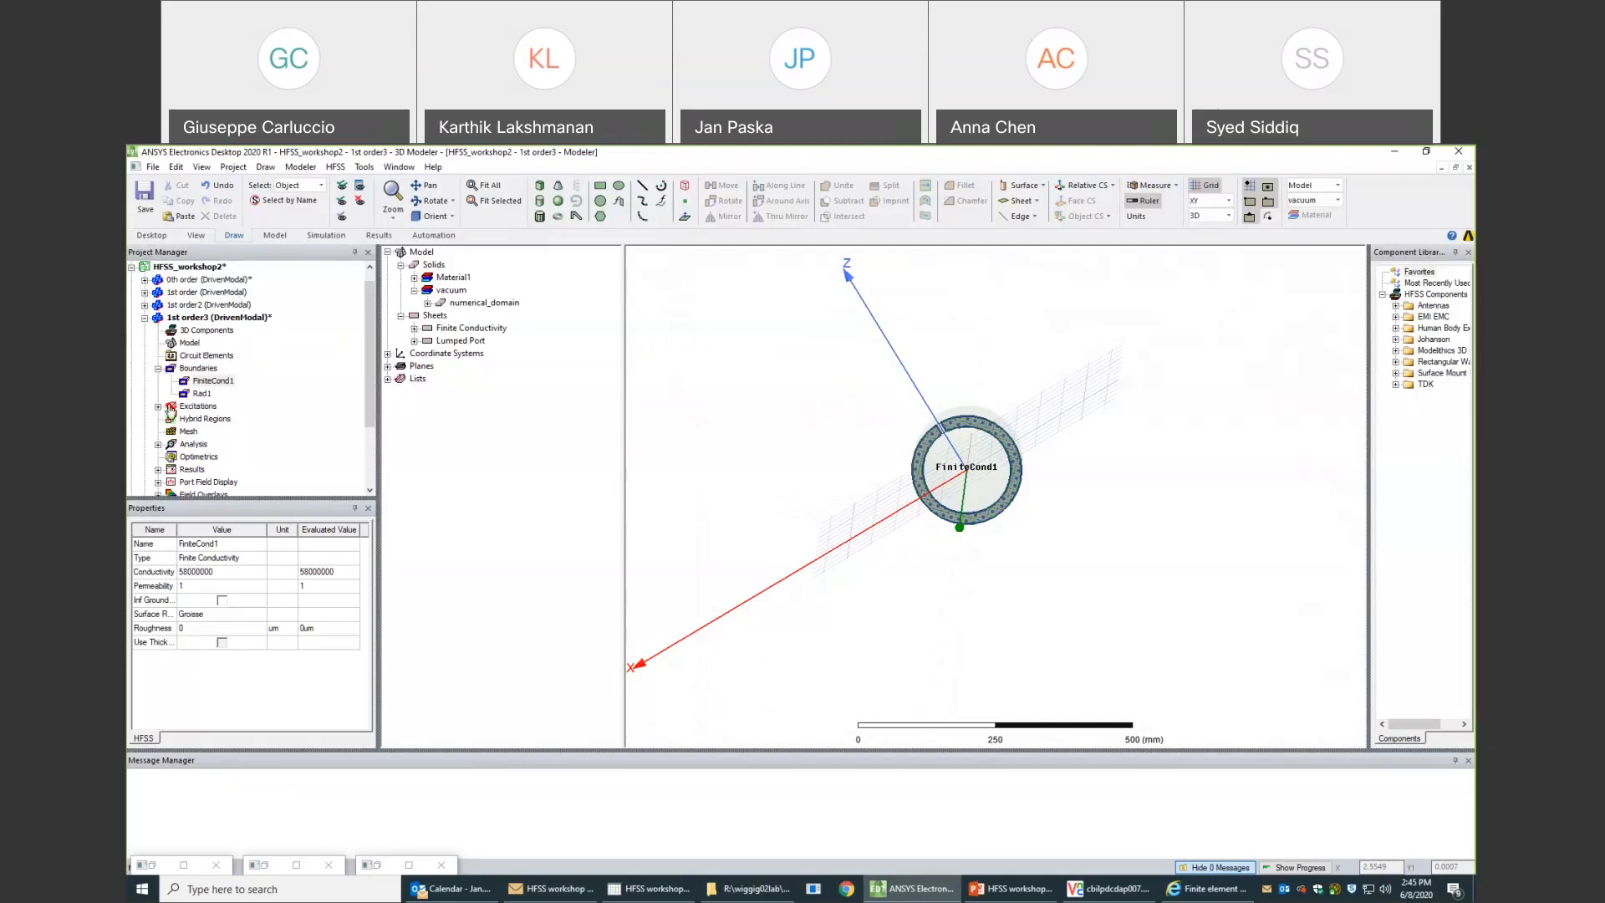
pyautogui.click(158, 444)
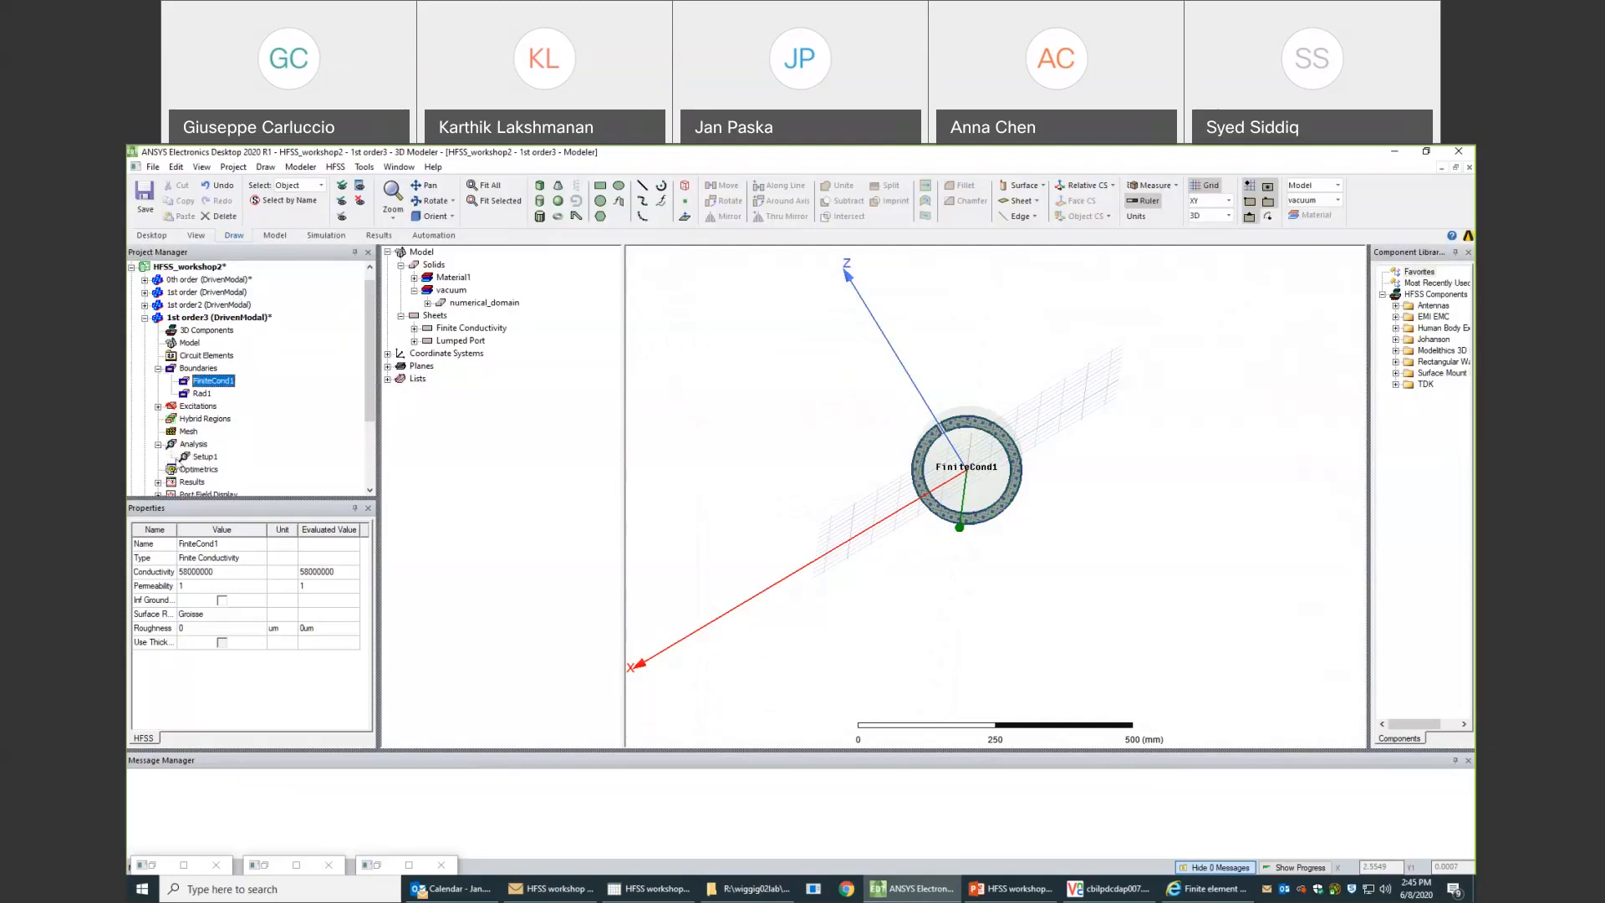
pyautogui.doubleClick(199, 457)
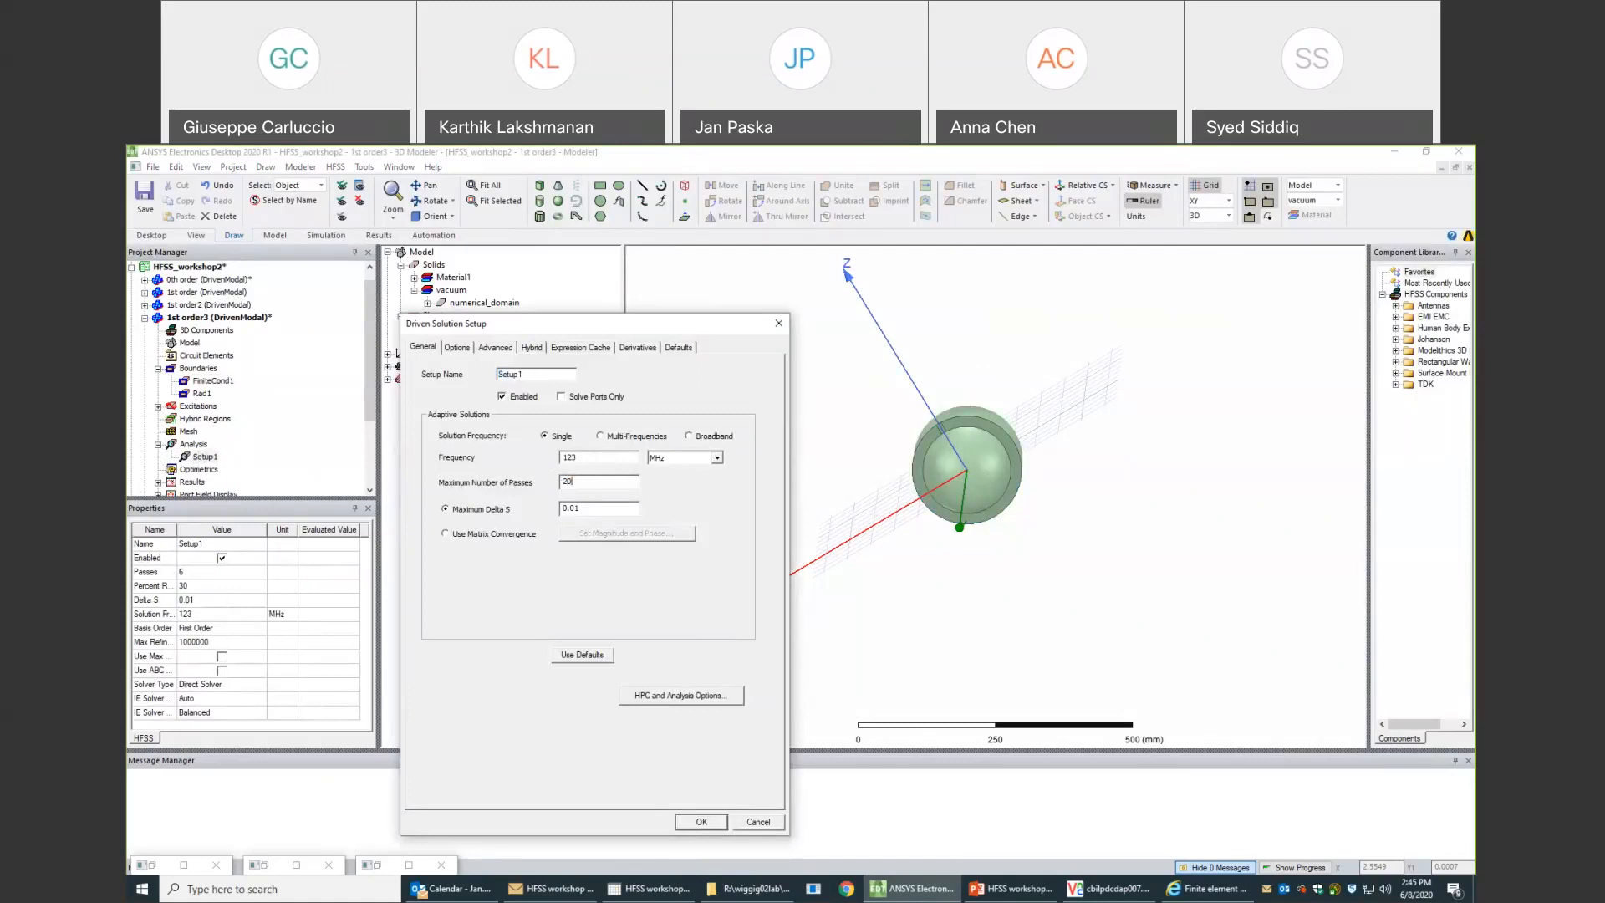
pyautogui.click(457, 348)
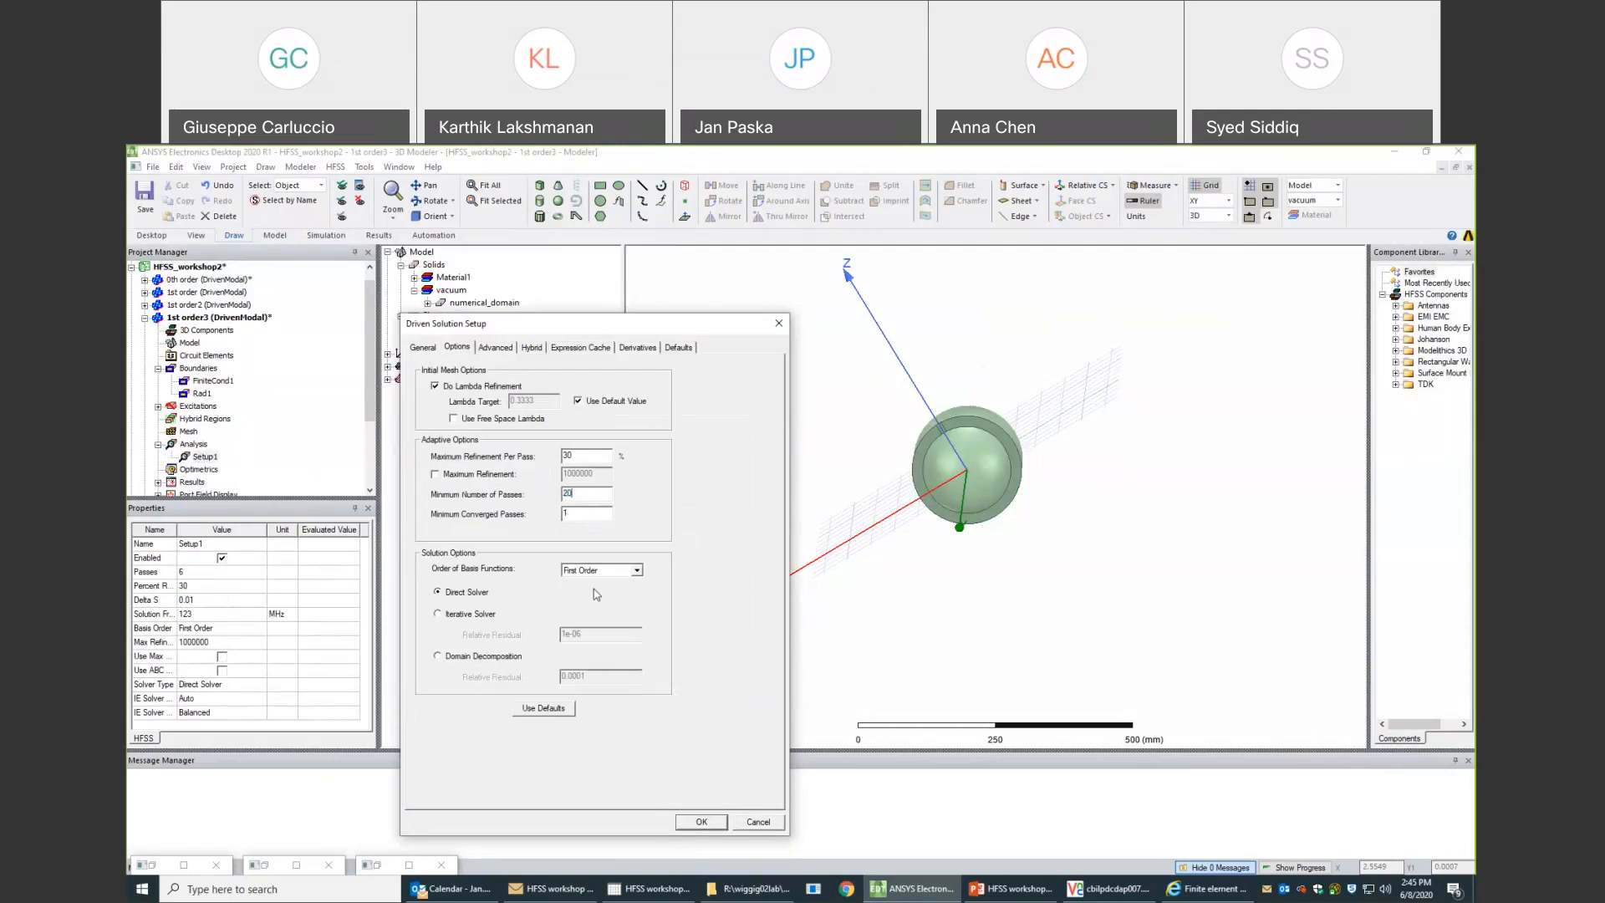
pyautogui.click(707, 821)
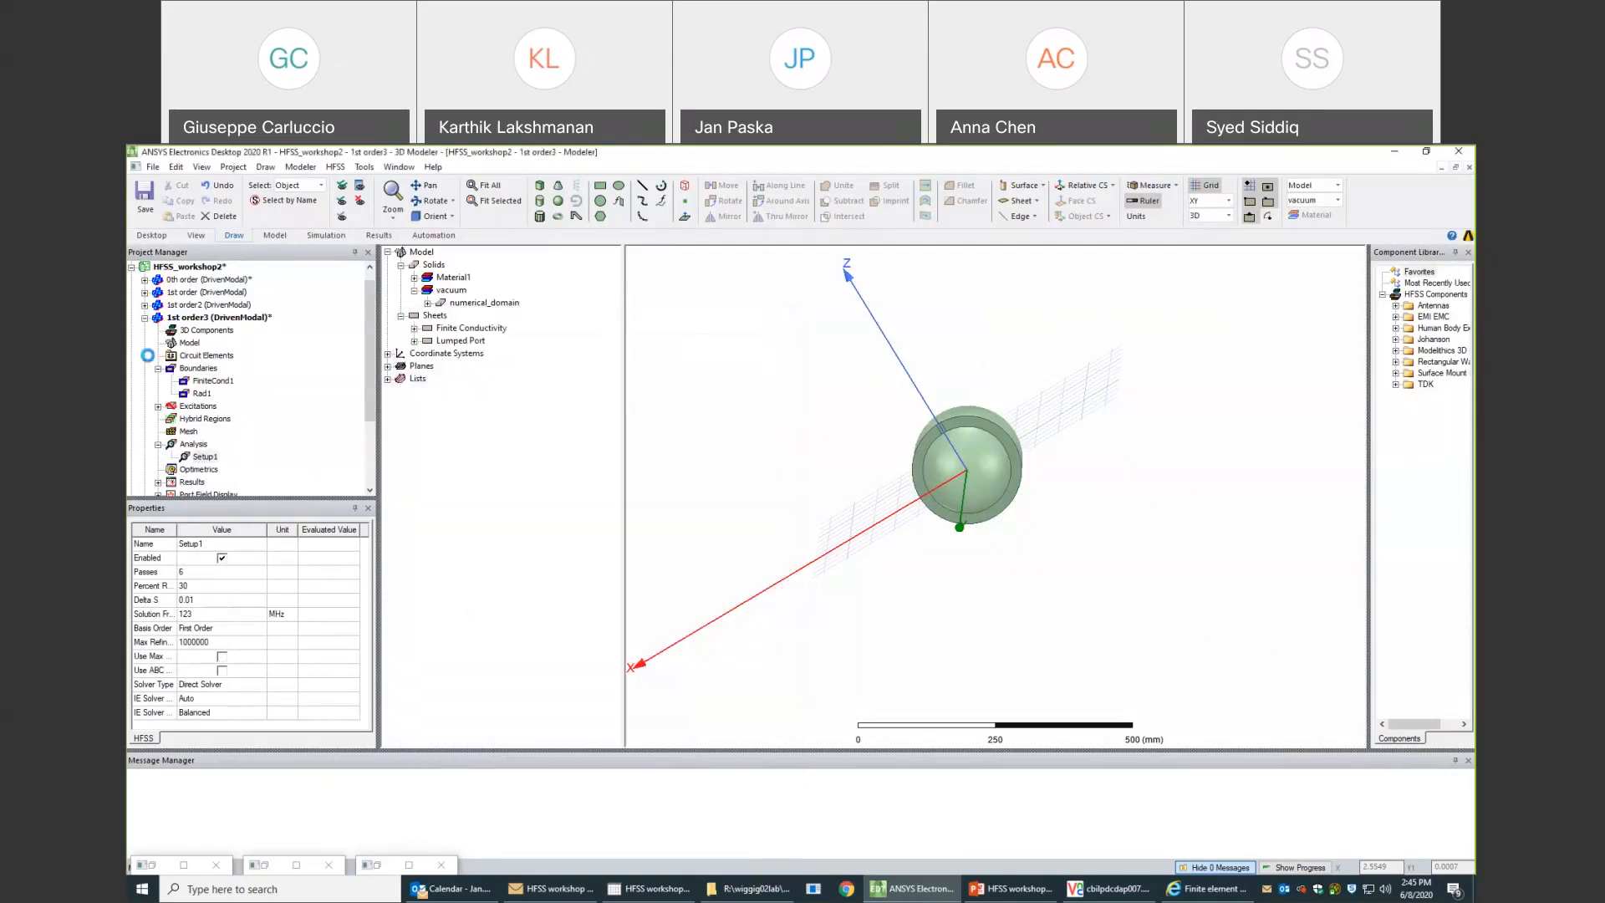
# - Rename the 1st order3 design as FiniteCond
pyautogui.click(197, 319)
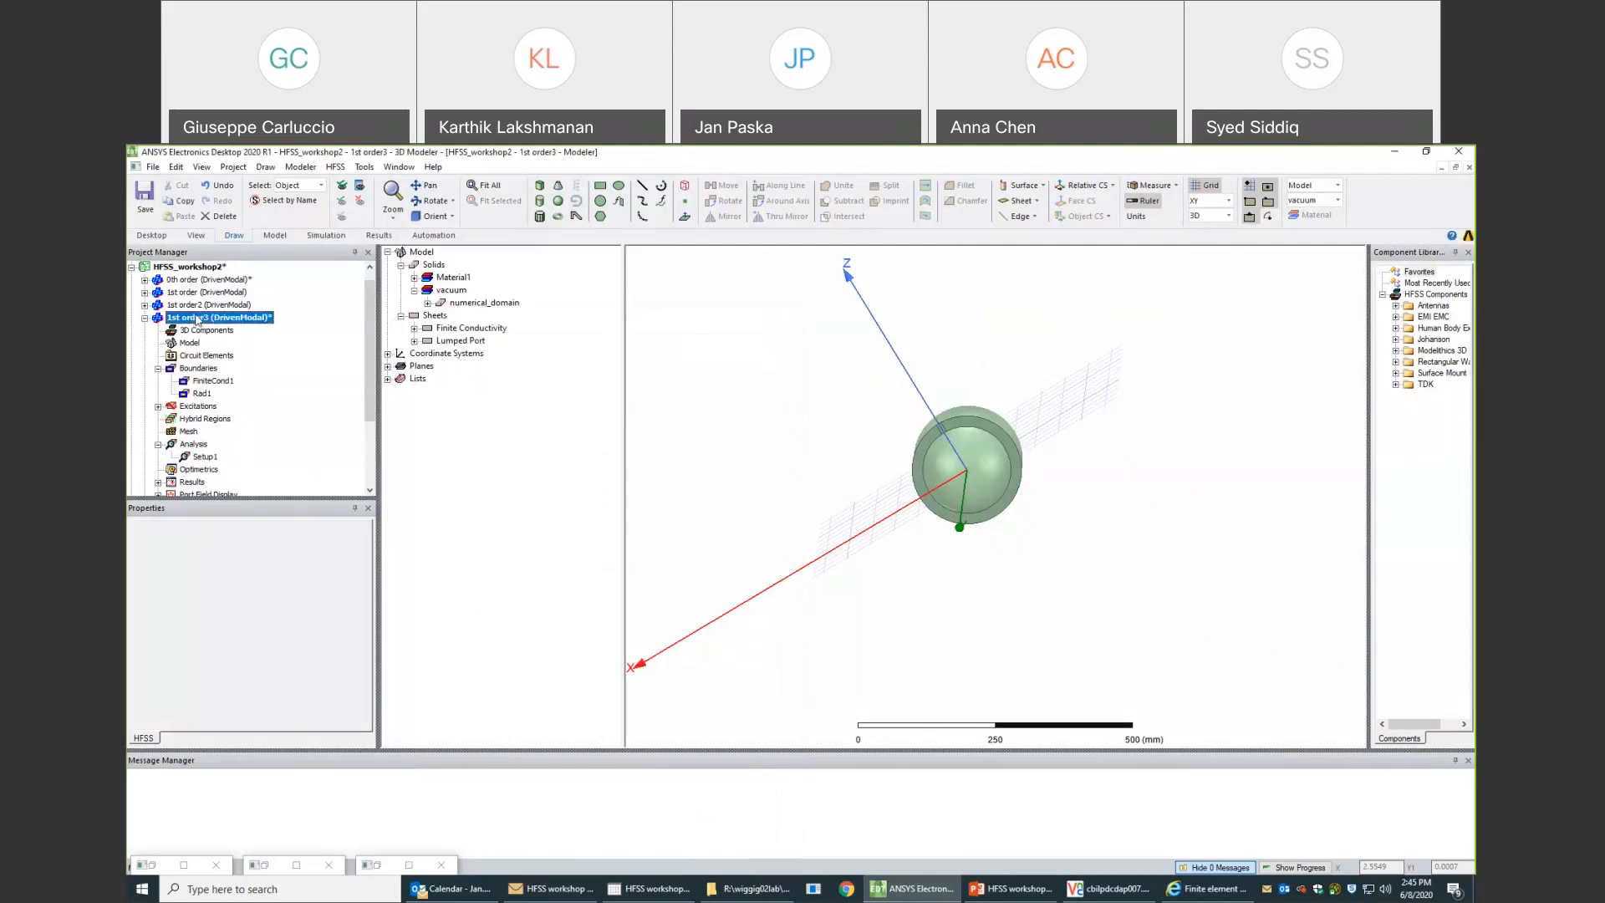
pyautogui.click(196, 318)
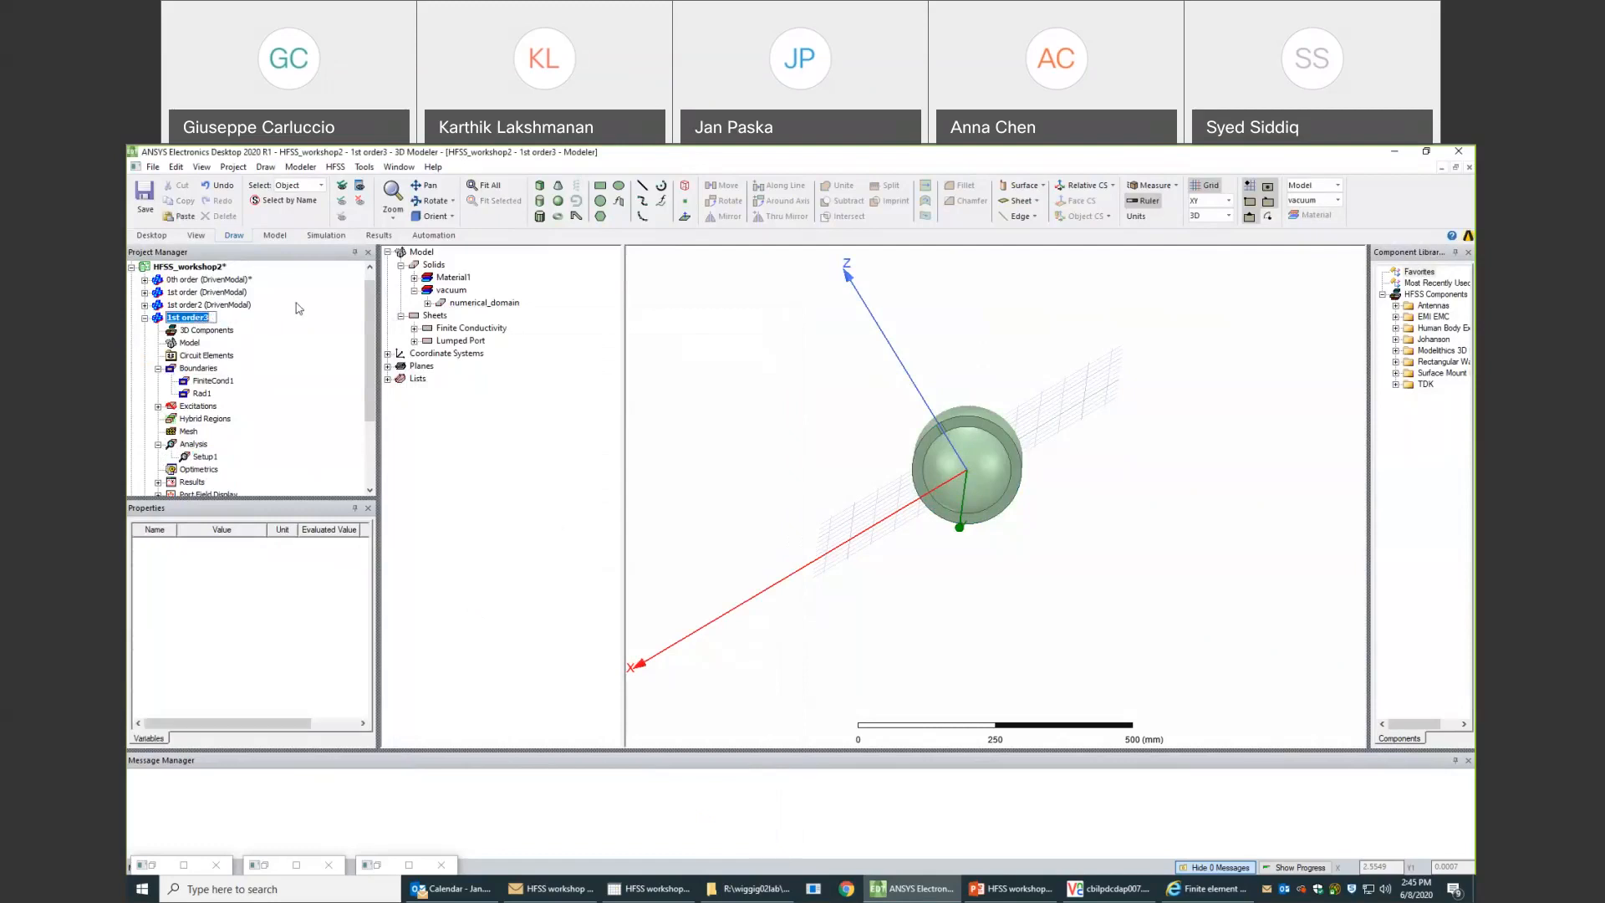
pyautogui.write('FiniteCond')
pyautogui.press('Return')
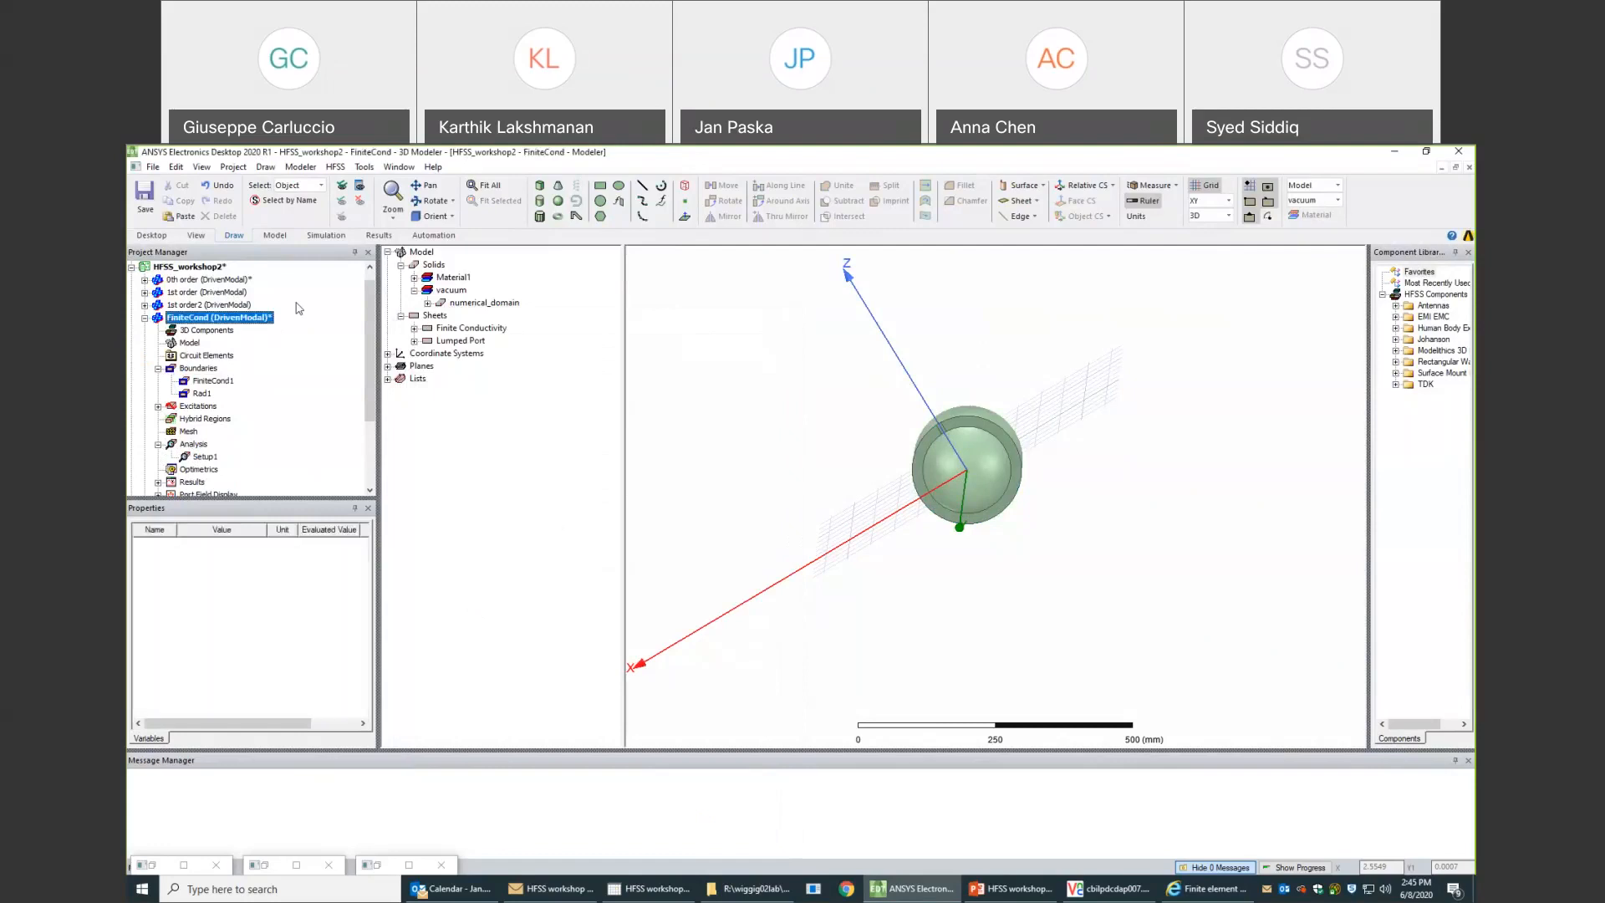
# - Open the 1st order2 design of HFSS_workshop2 and expand its sheets down to the Perfect E coil
pyautogui.click(145, 317)
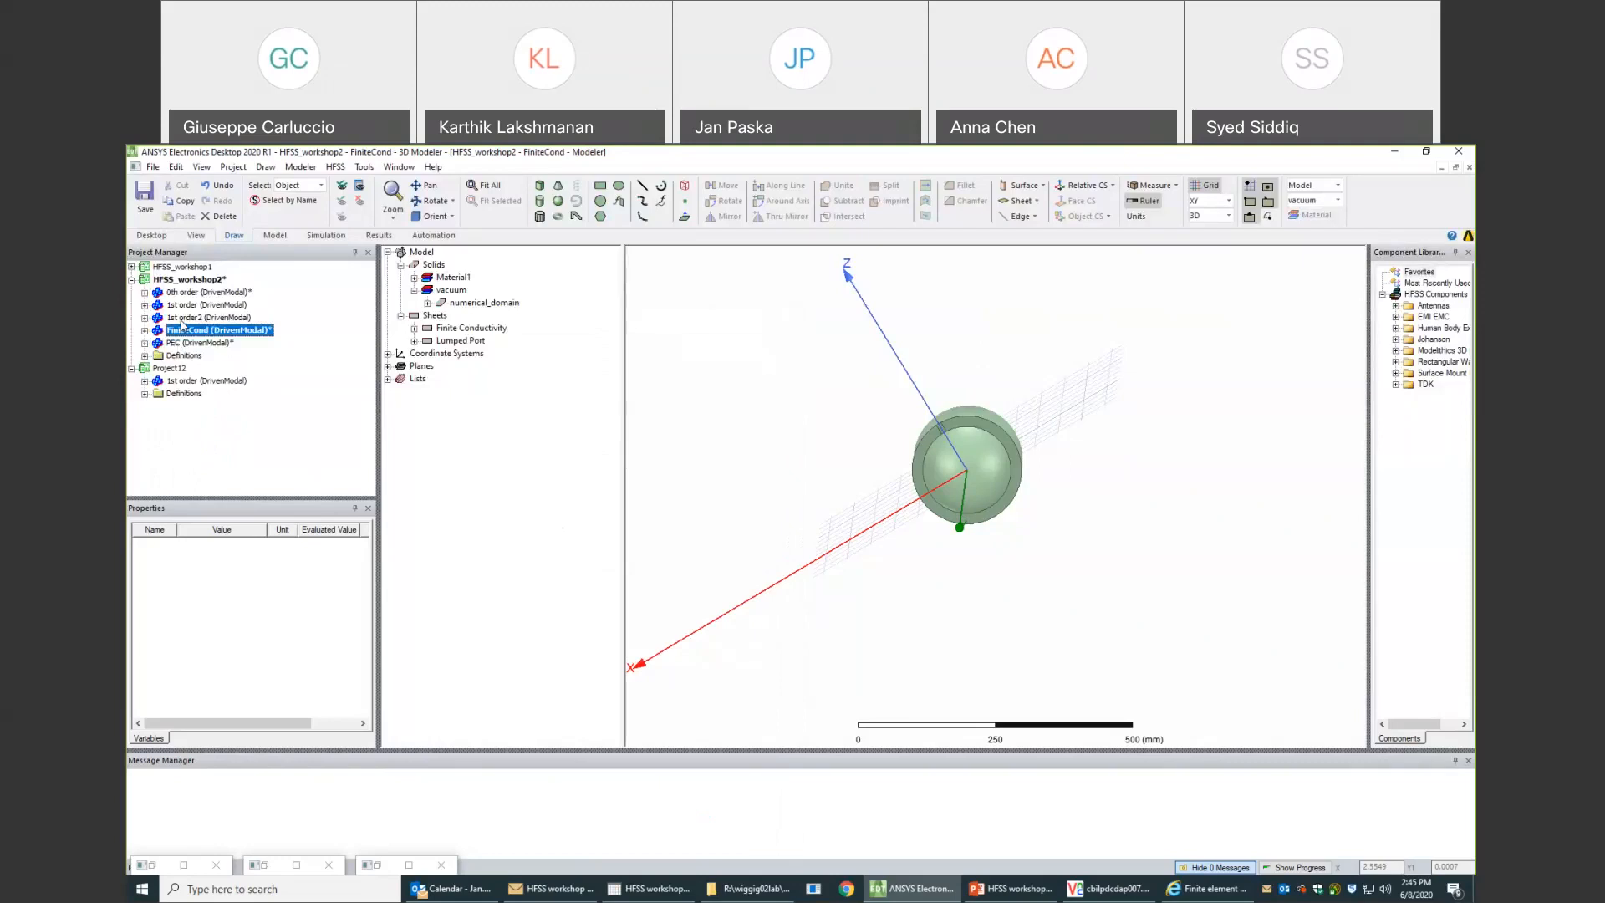
pyautogui.click(182, 320)
pyautogui.doubleClick(182, 320)
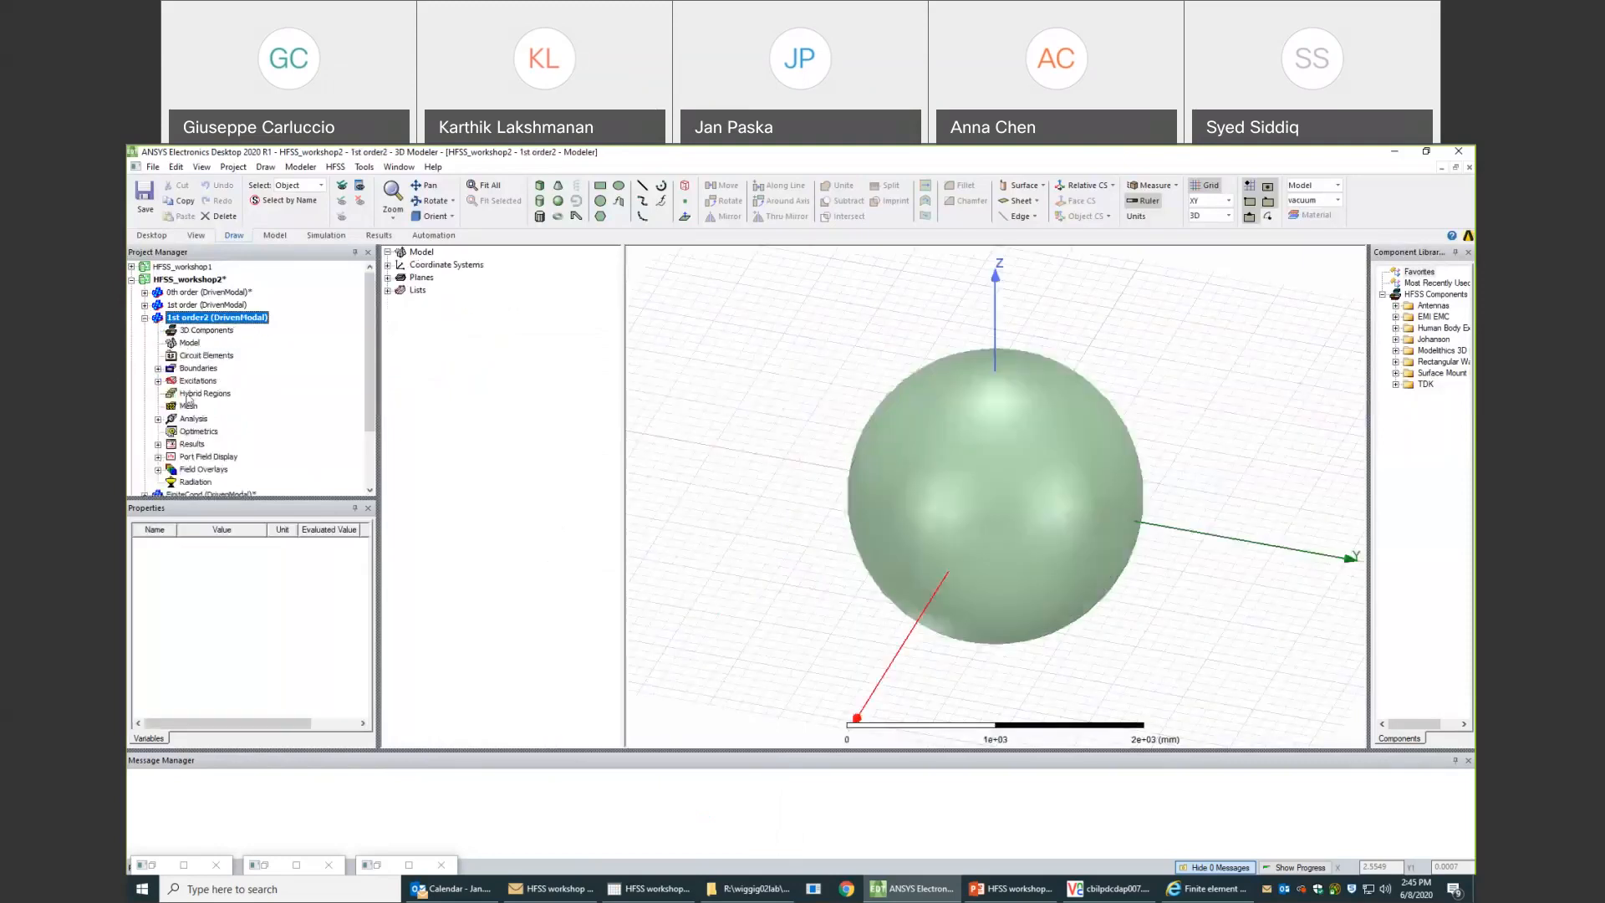
pyautogui.click(387, 252)
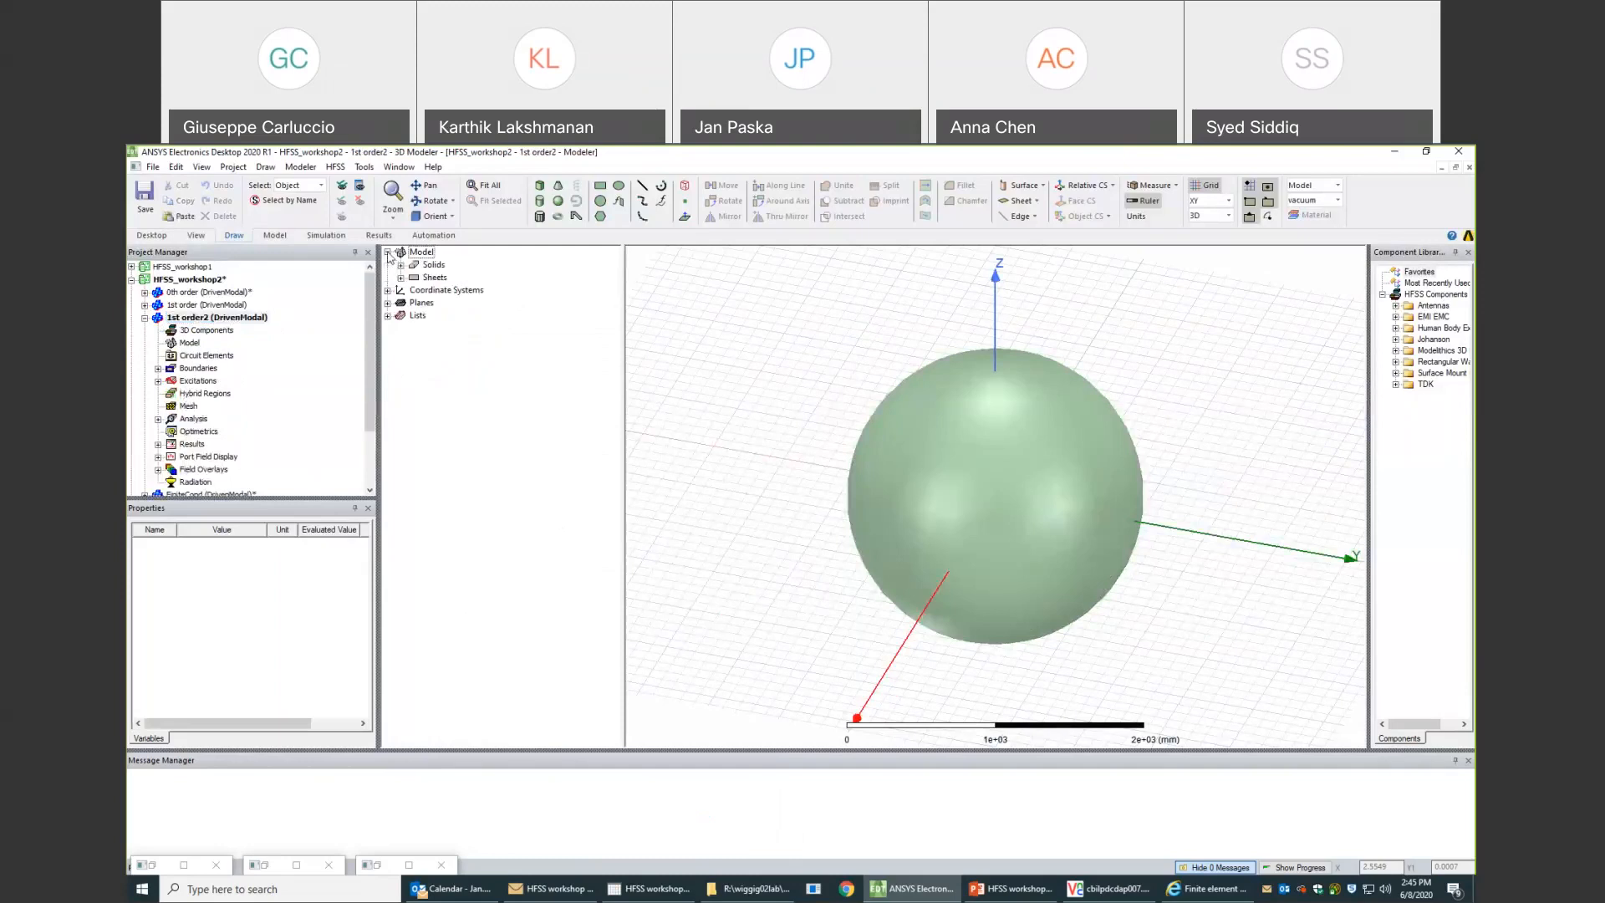
pyautogui.click(400, 278)
pyautogui.click(414, 303)
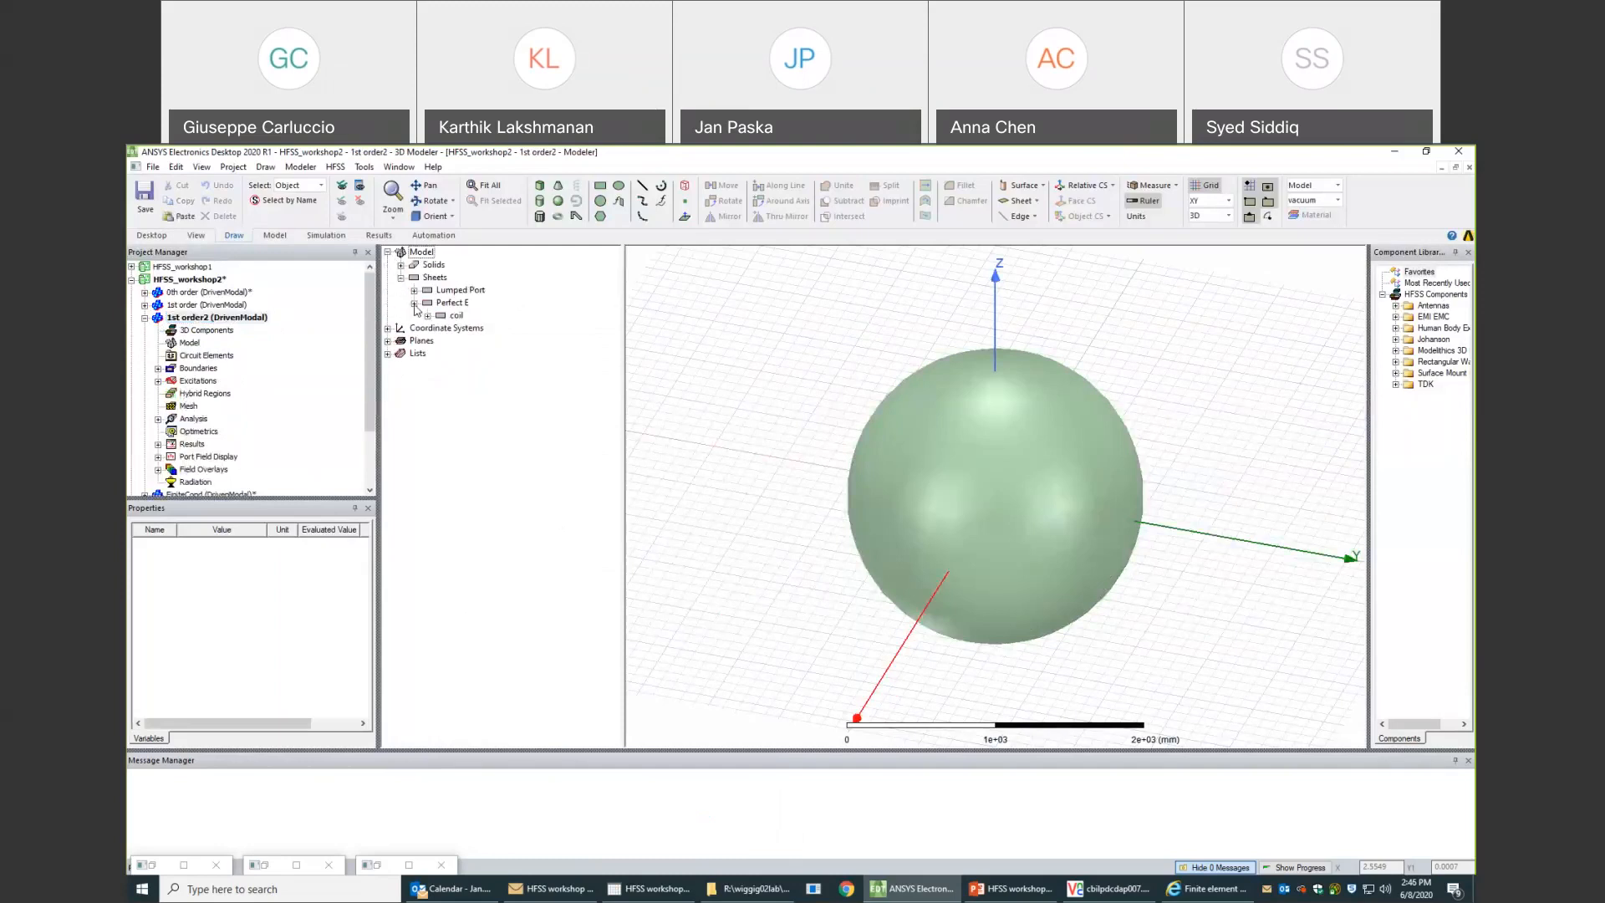
# - Delete the Perfect E boundary of the coil sheet from the 1st order2 design
pyautogui.click(158, 369)
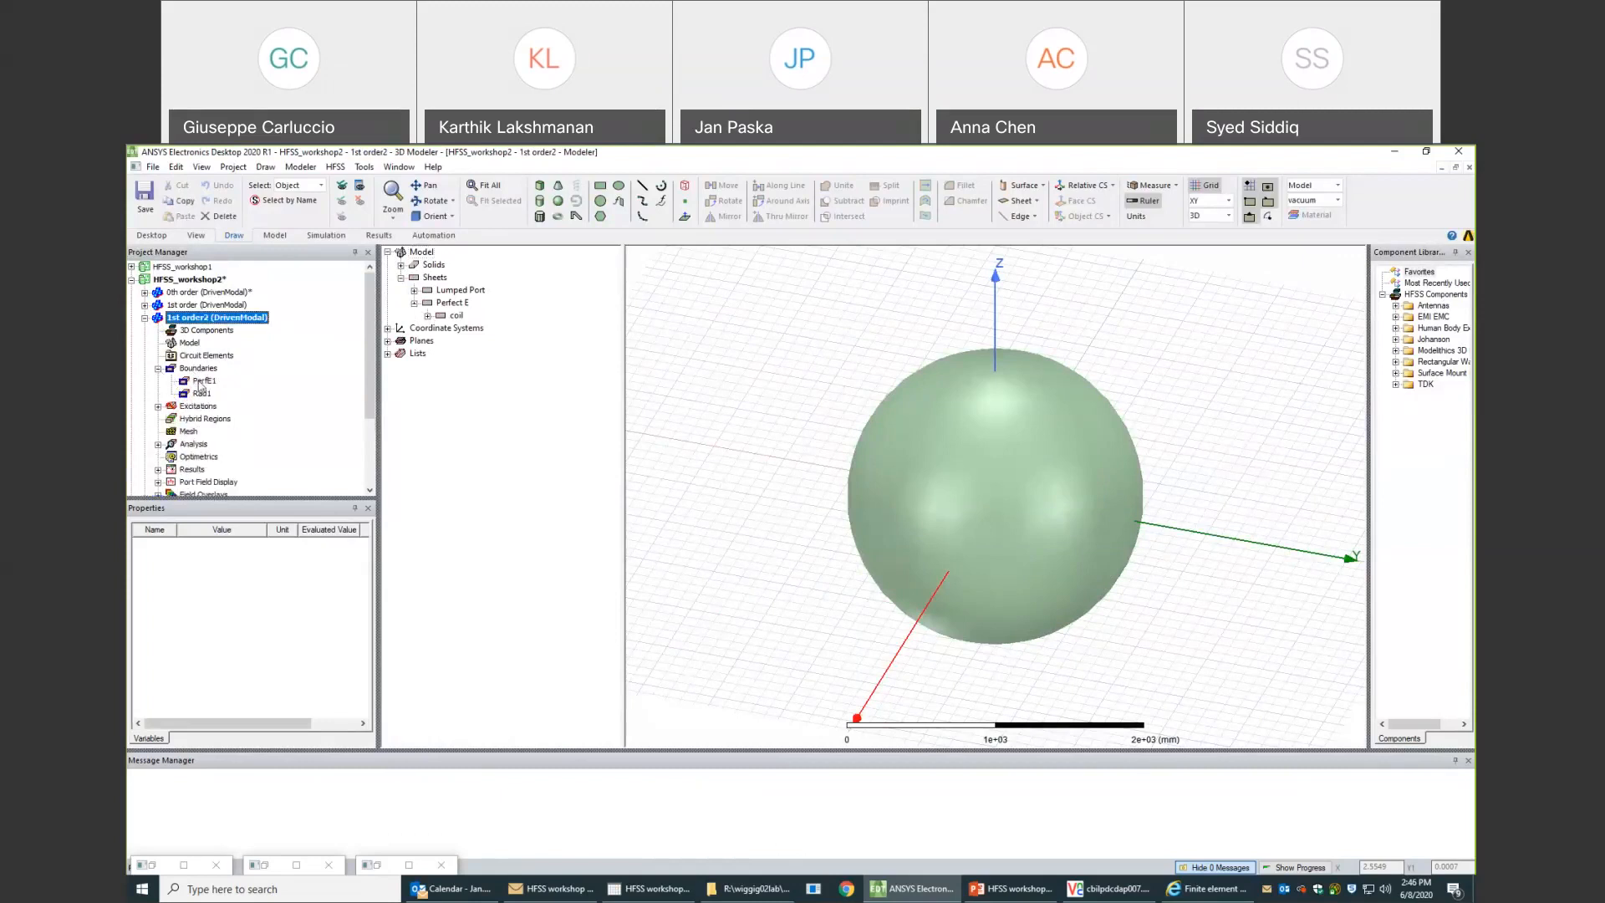
pyautogui.click(204, 382)
pyautogui.press('Delete')
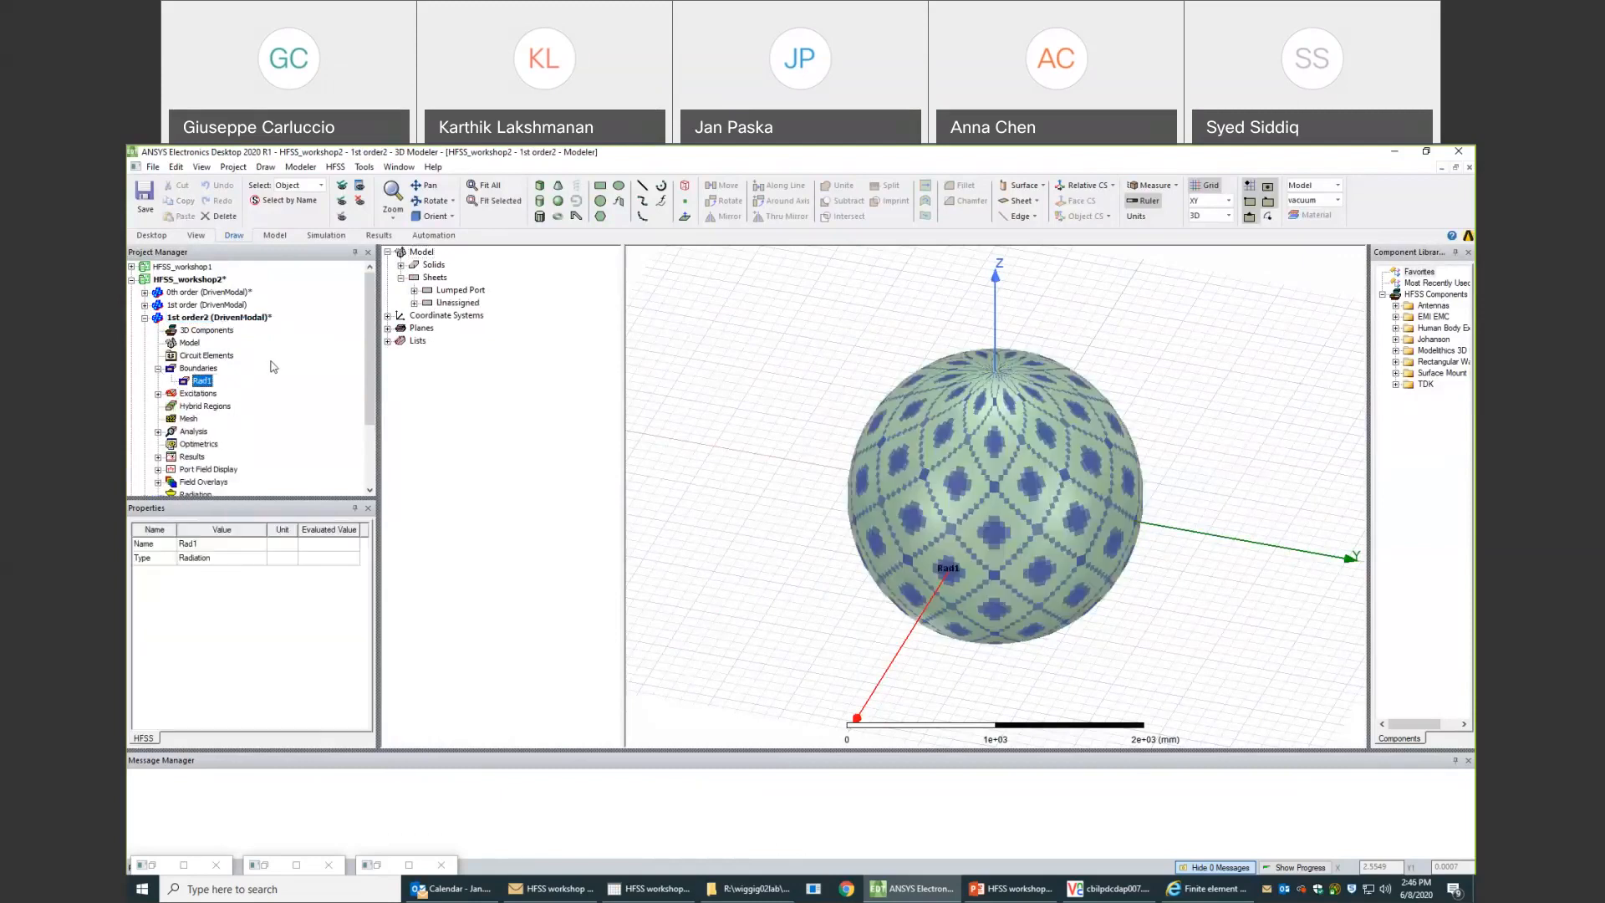
# - Select the unassigned coil sheet and inspect its construction history
pyautogui.click(414, 302)
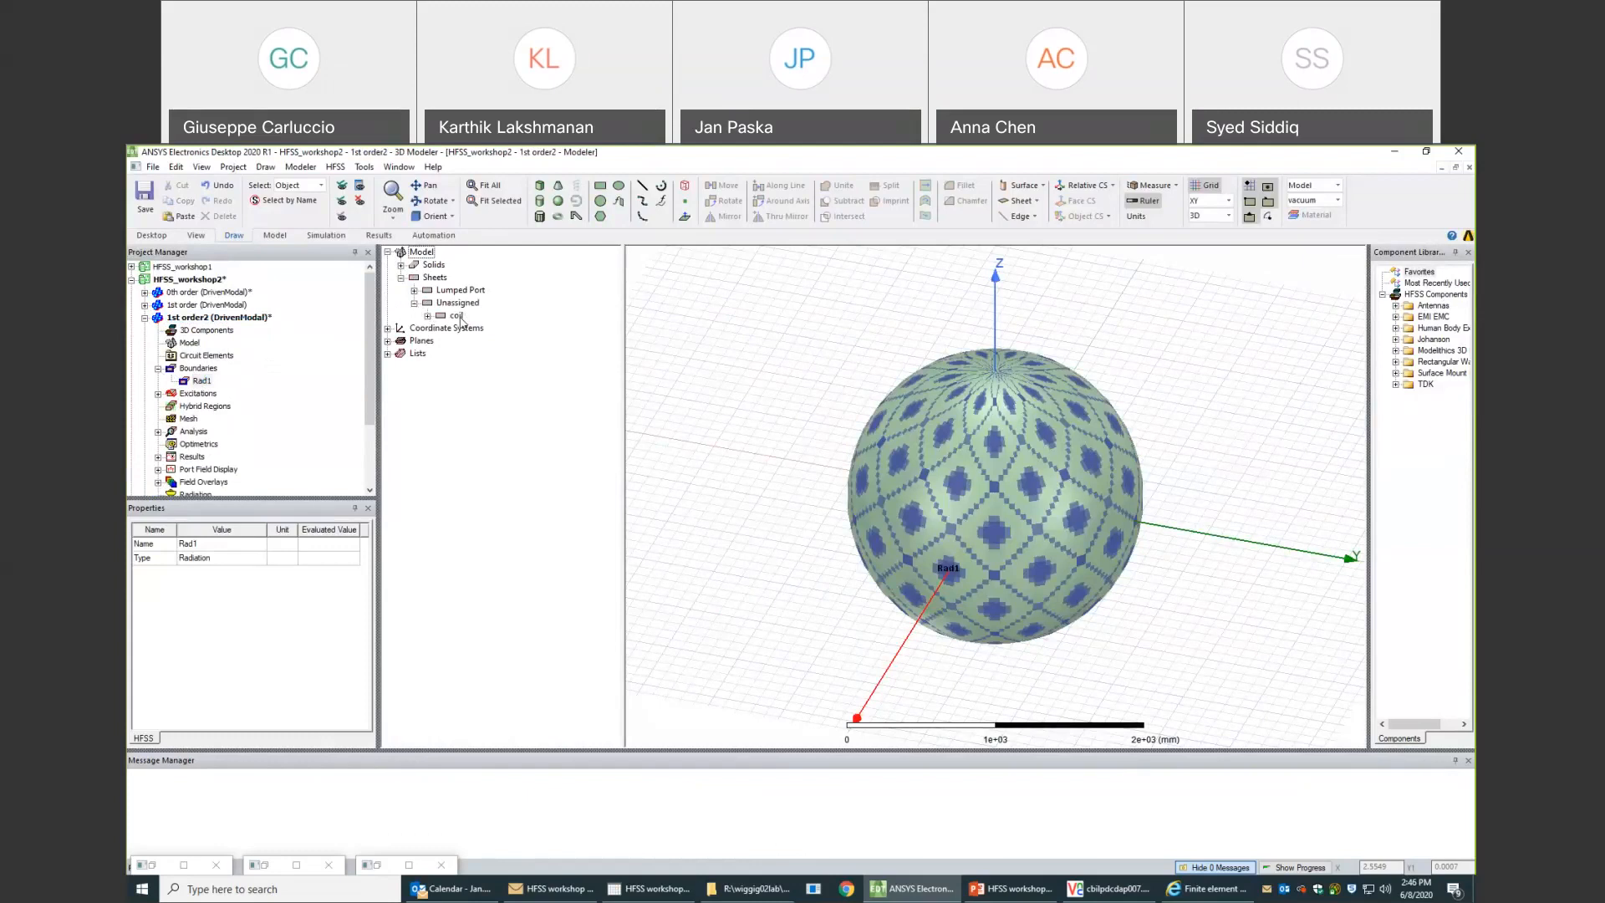
pyautogui.click(458, 316)
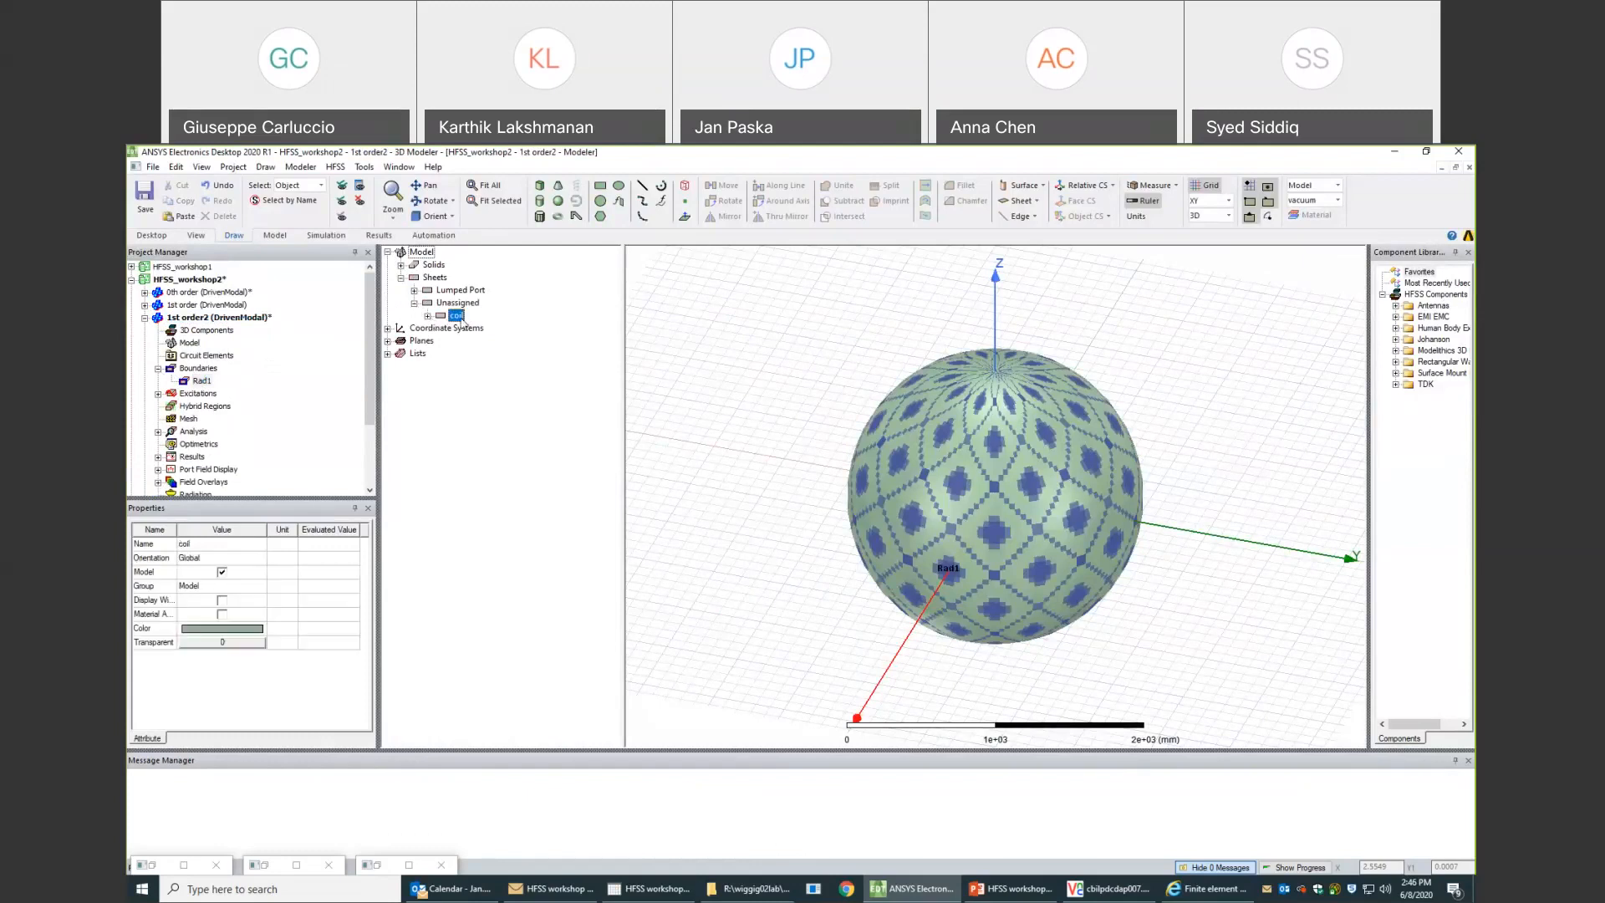
pyautogui.rightClick(459, 318)
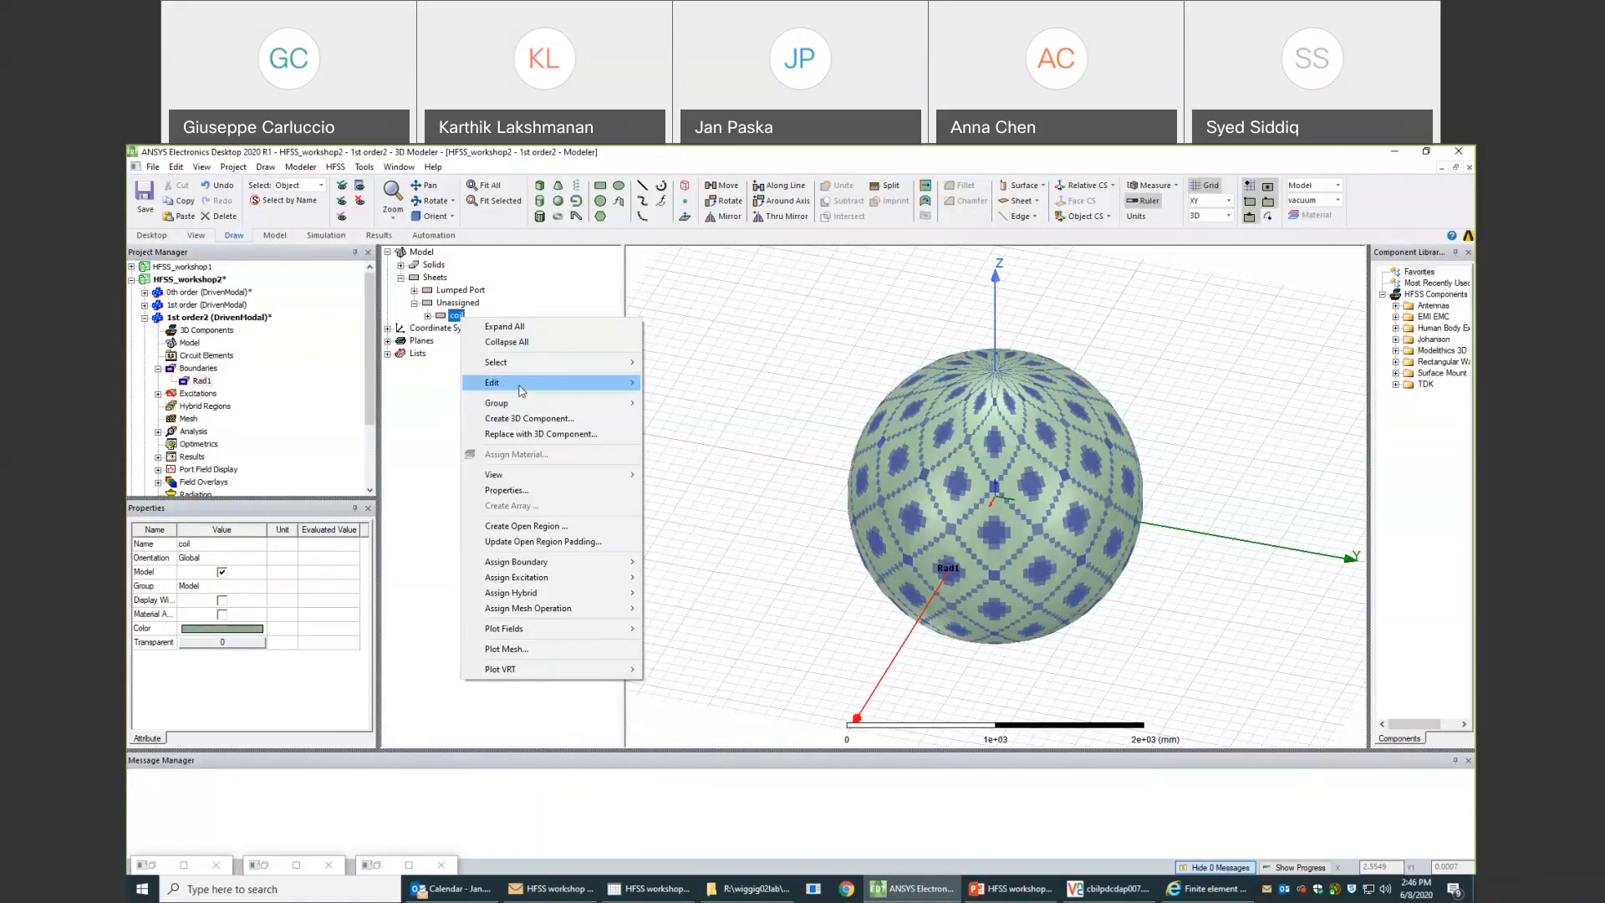
pyautogui.moveTo(521, 390)
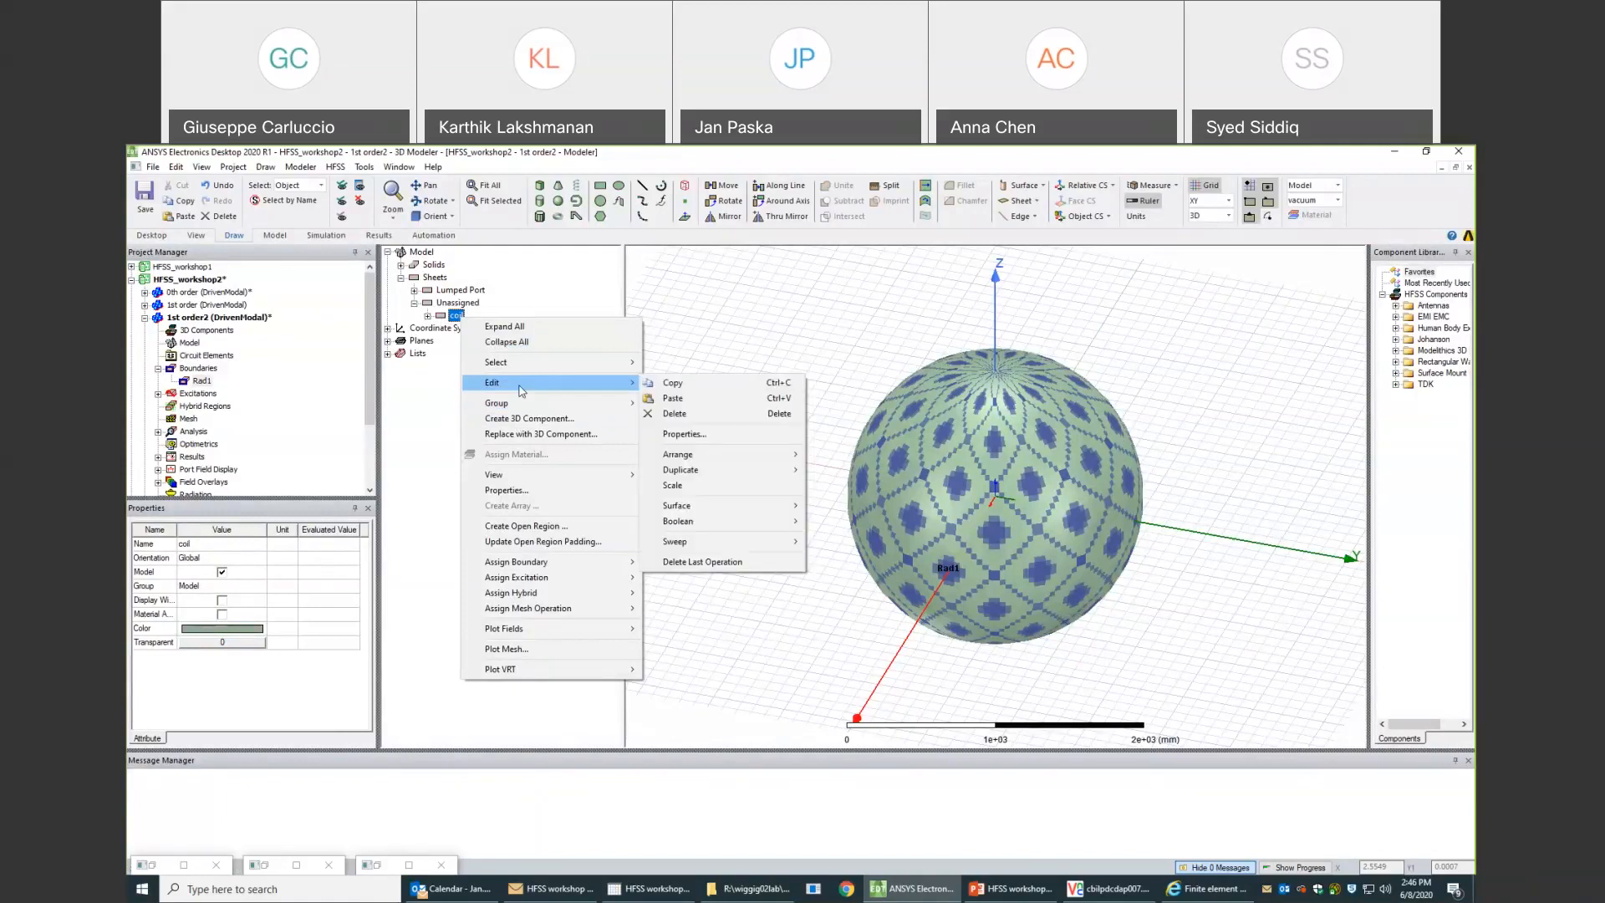
pyautogui.click(428, 316)
pyautogui.click(457, 327)
pyautogui.click(456, 316)
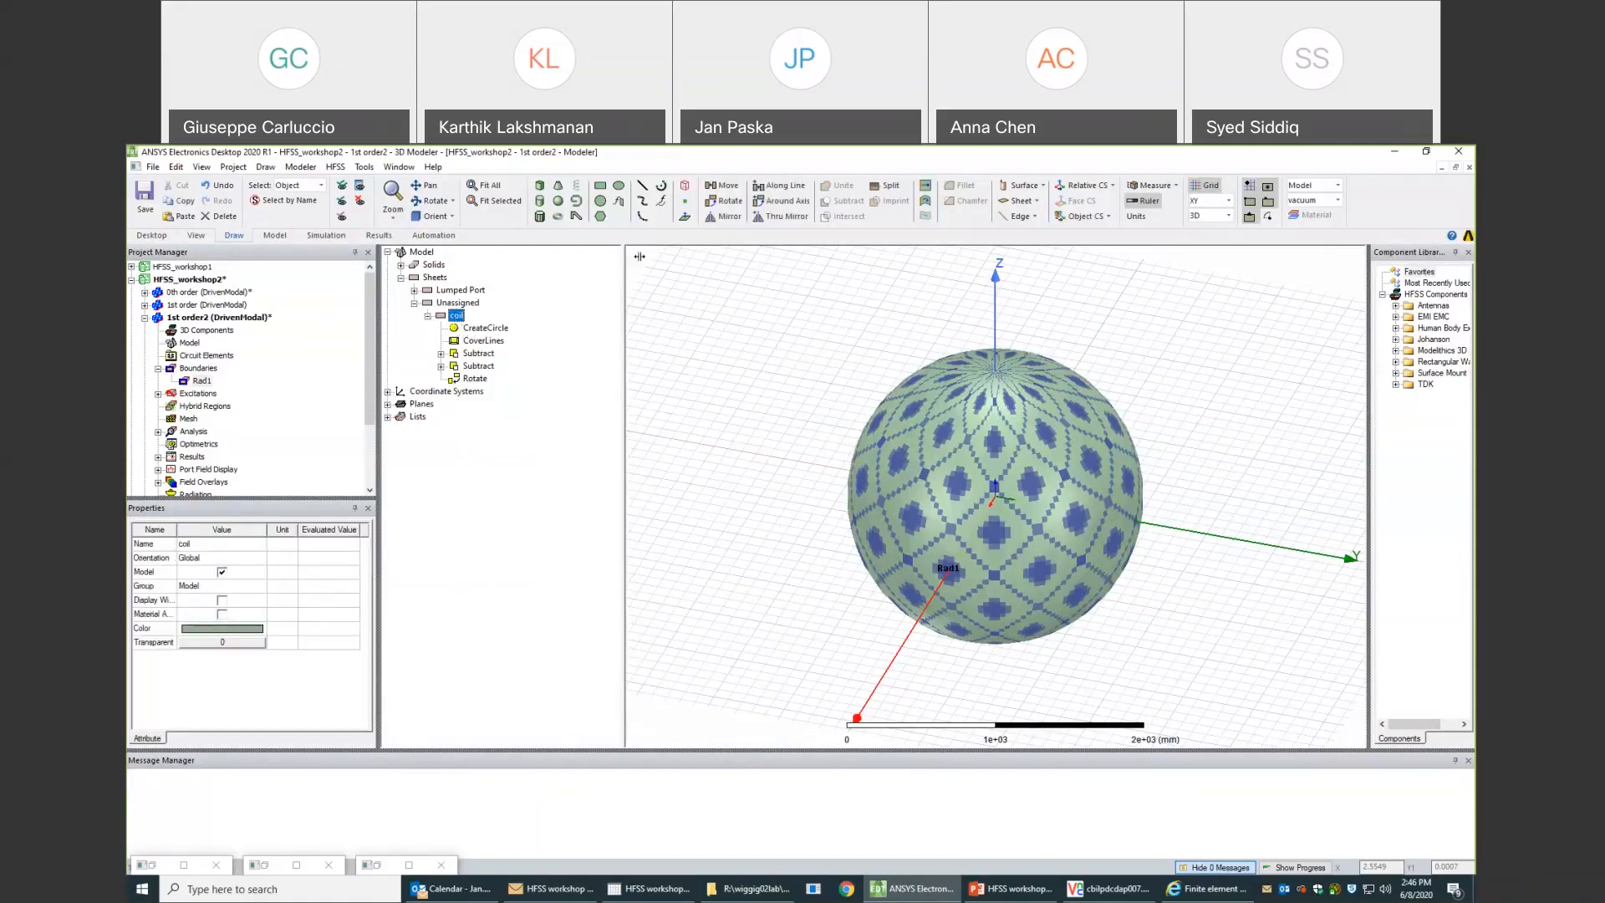
# - Hide the numerical_domain vacuum solid in all views of the 1st order2 design
pyautogui.click(400, 264)
pyautogui.click(414, 290)
pyautogui.rightClick(452, 306)
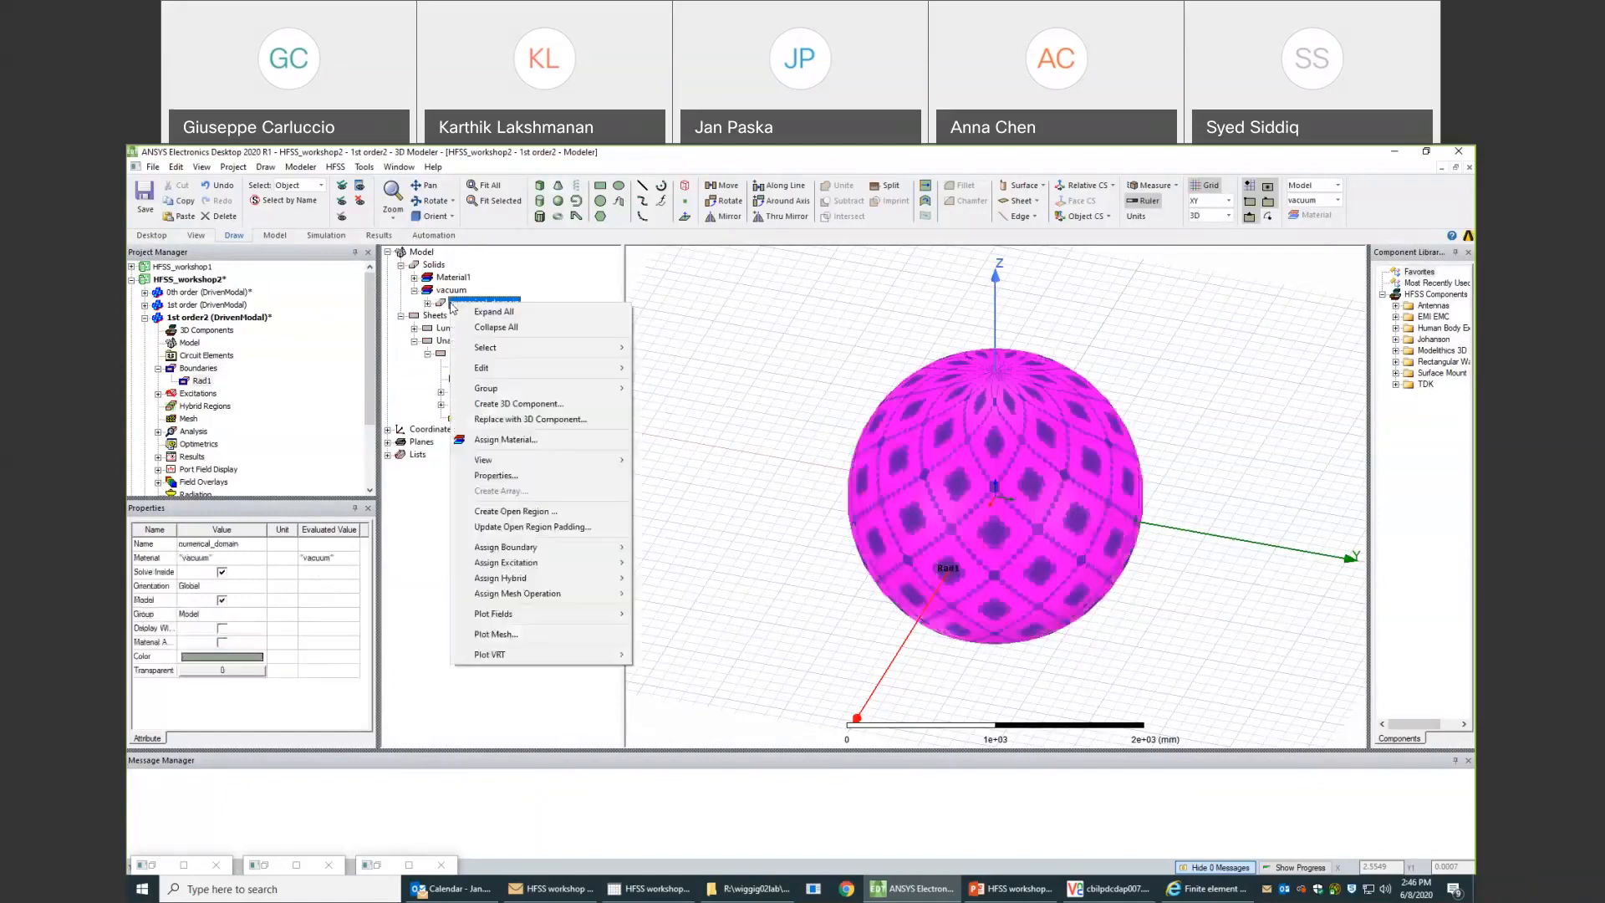
pyautogui.moveTo(543, 462)
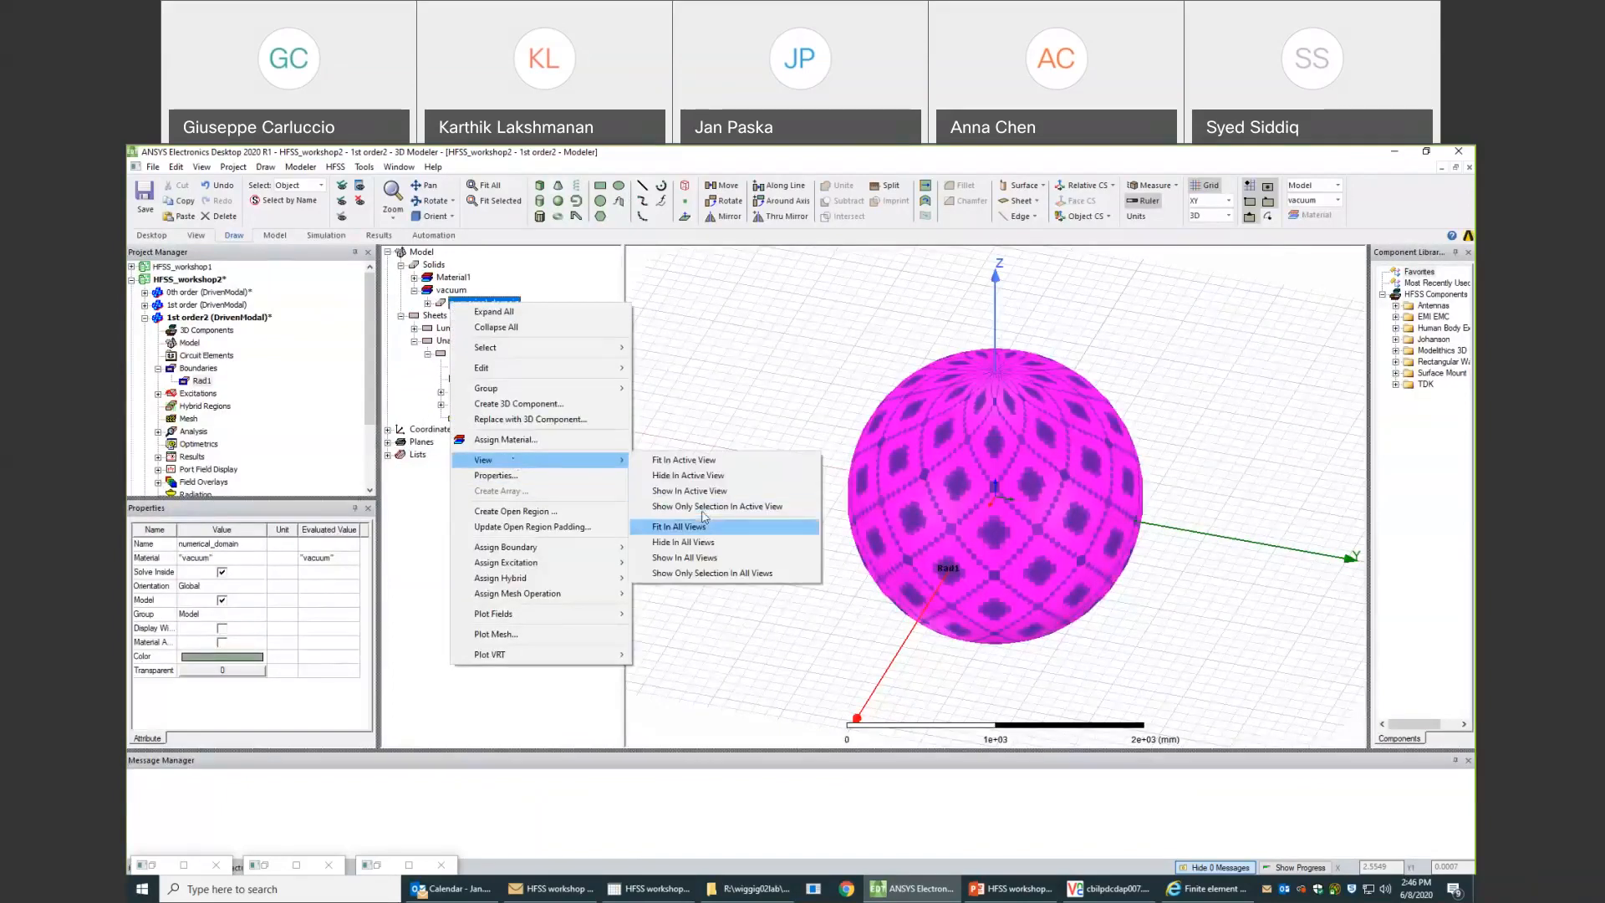
pyautogui.click(705, 543)
# - Thicken the coil sheet to 35 um on one side only
pyautogui.moveTo(1044, 506); pyautogui.dragTo(999, 505, button='middle')
pyautogui.scroll(6, 1002, 507)
pyautogui.scroll(8, 1003, 511)
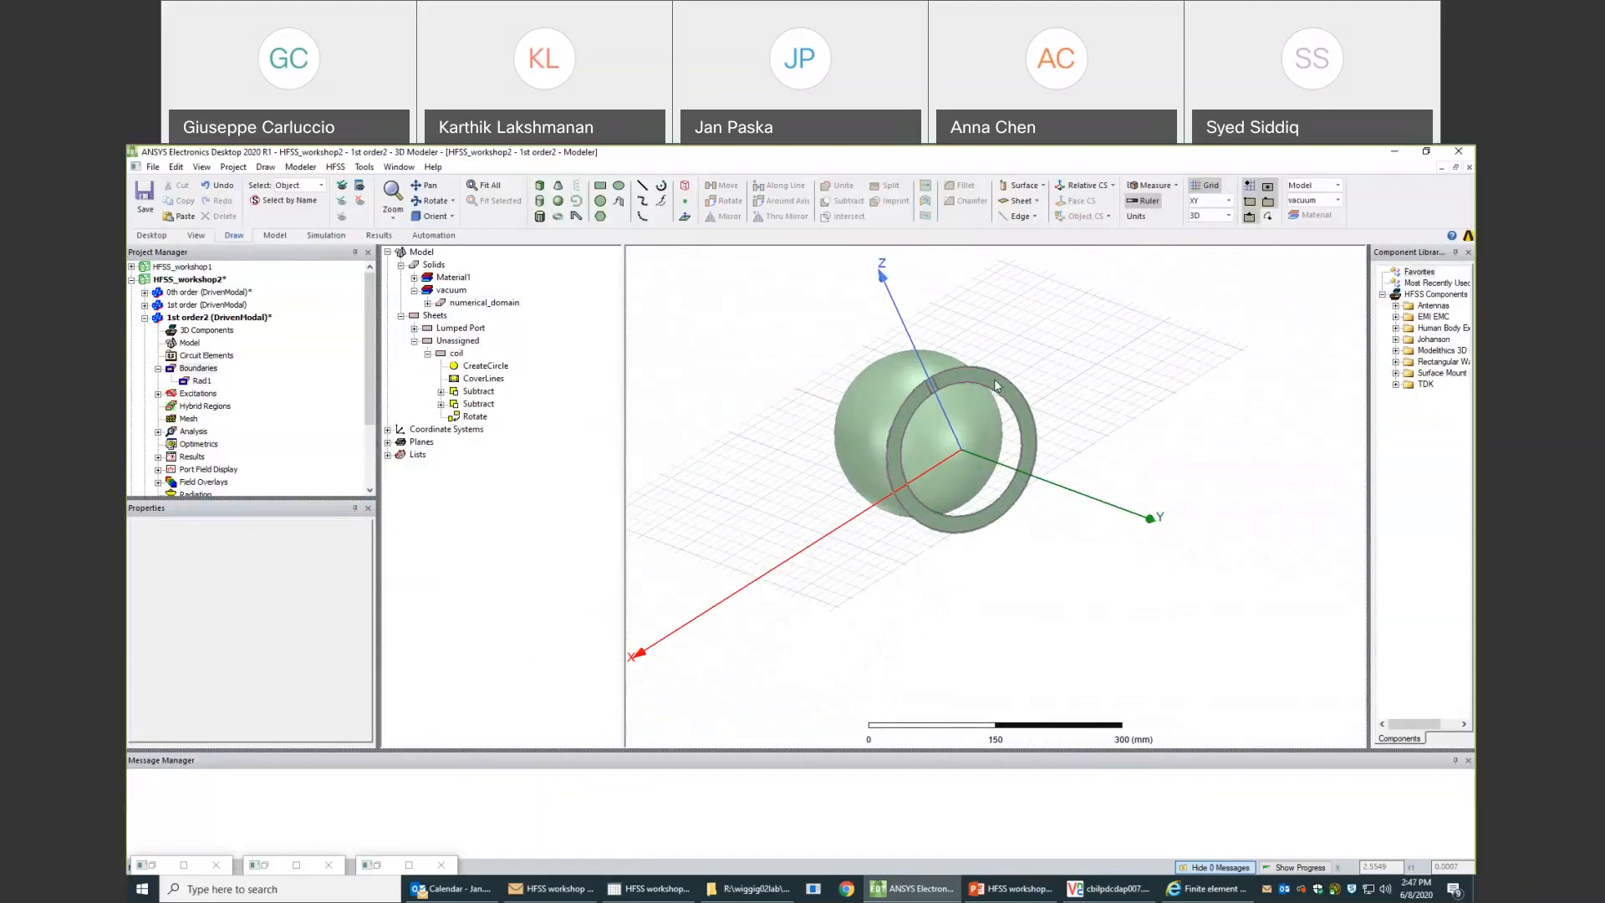
pyautogui.click(995, 379)
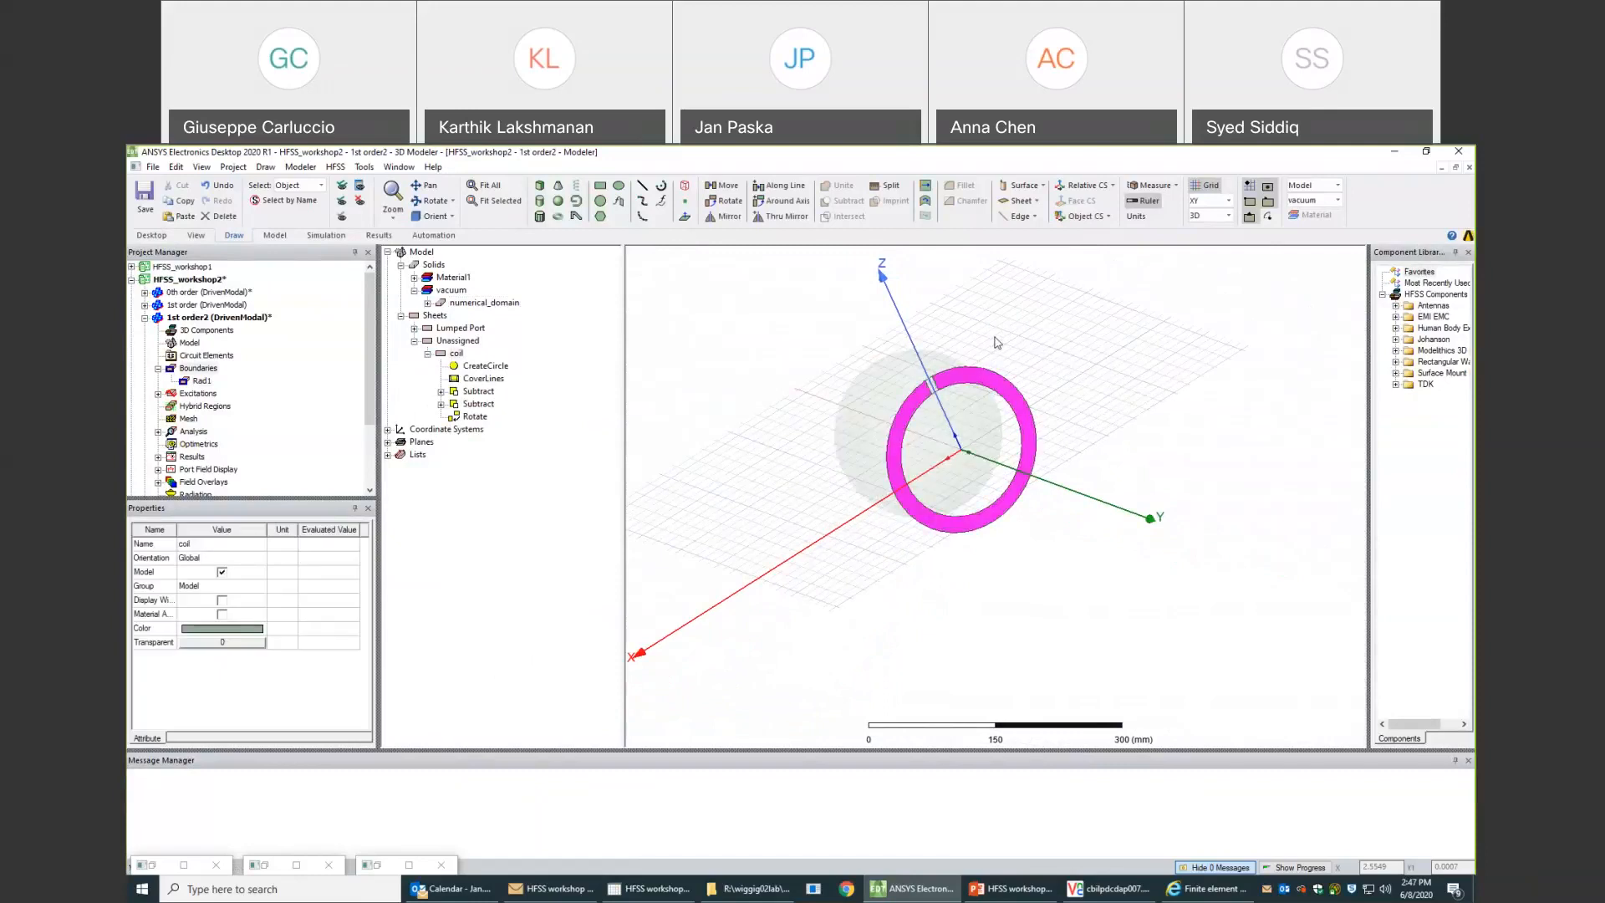
pyautogui.click(871, 356)
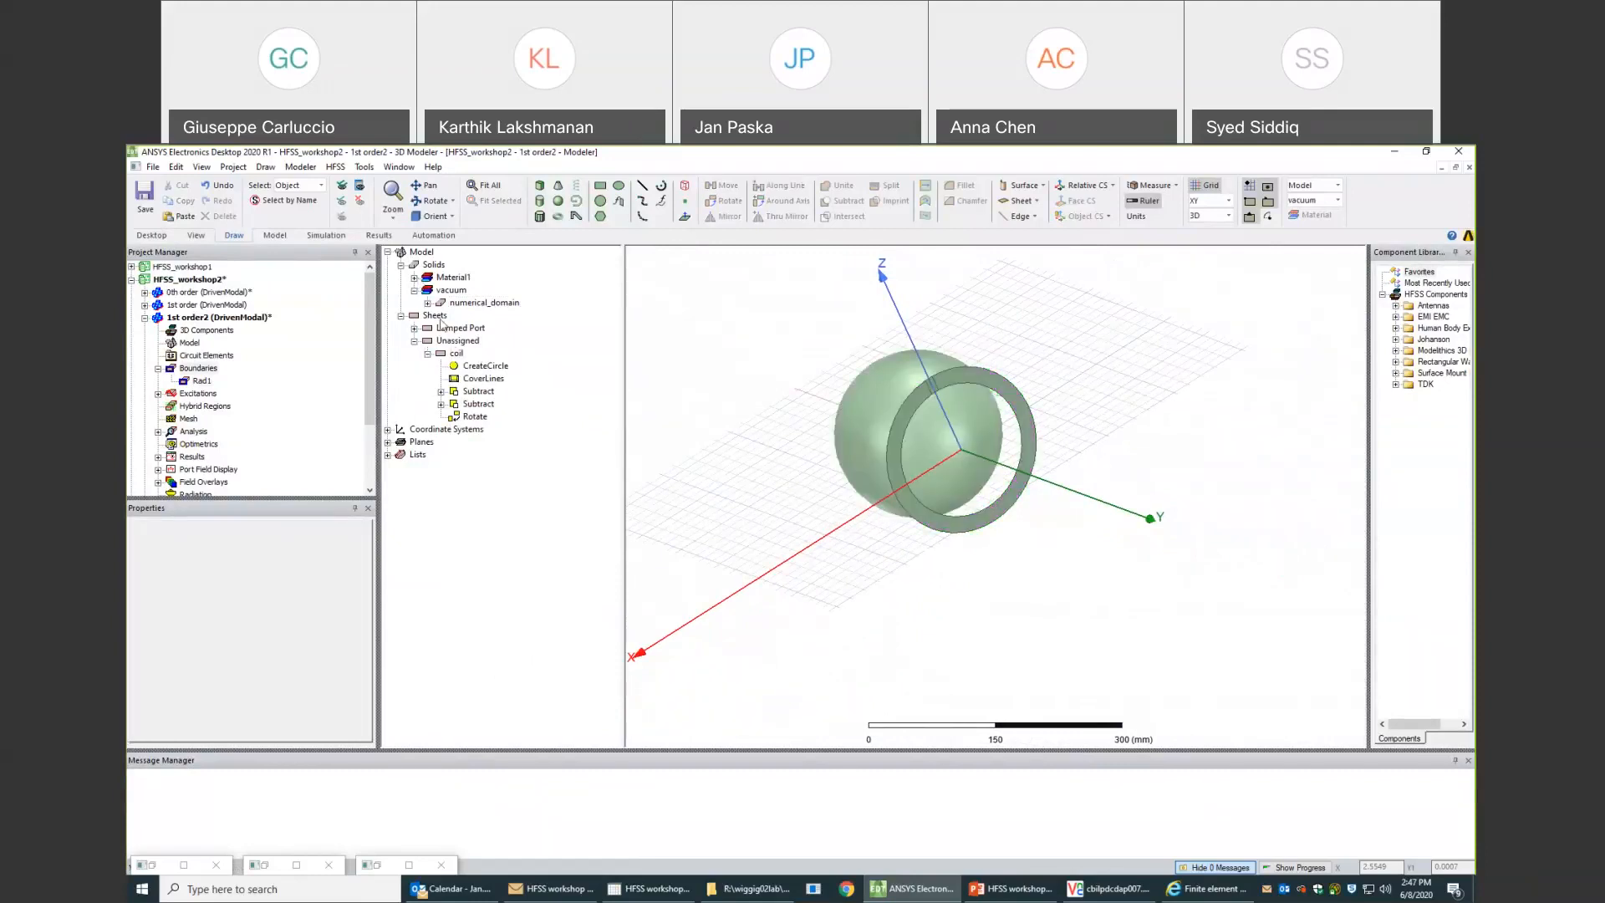
pyautogui.click(456, 354)
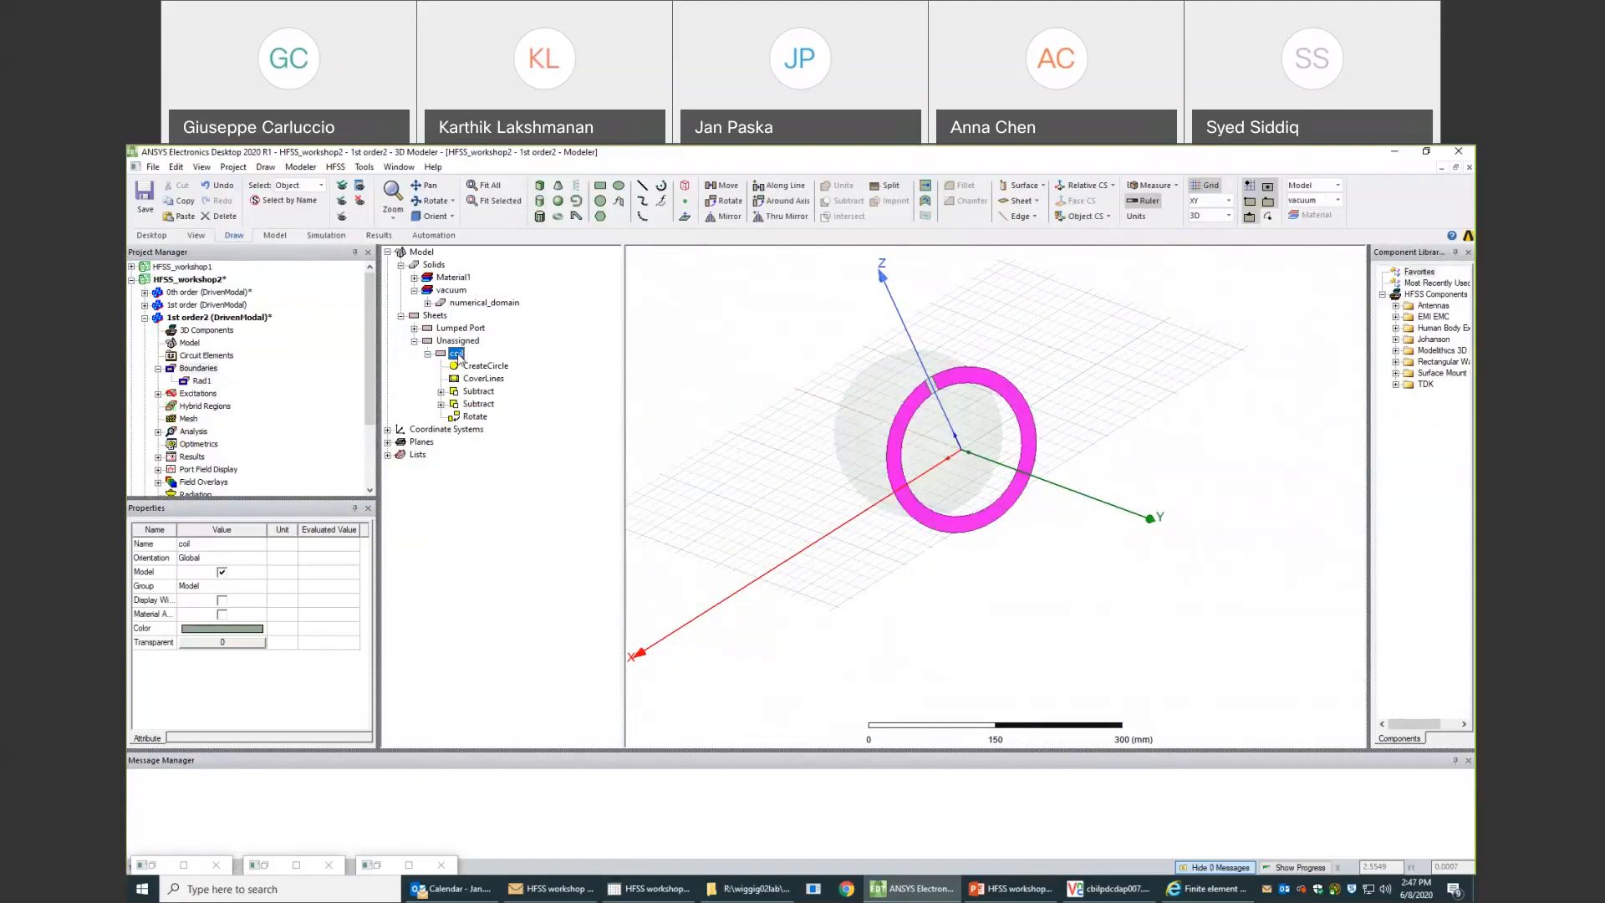
pyautogui.rightClick(458, 356)
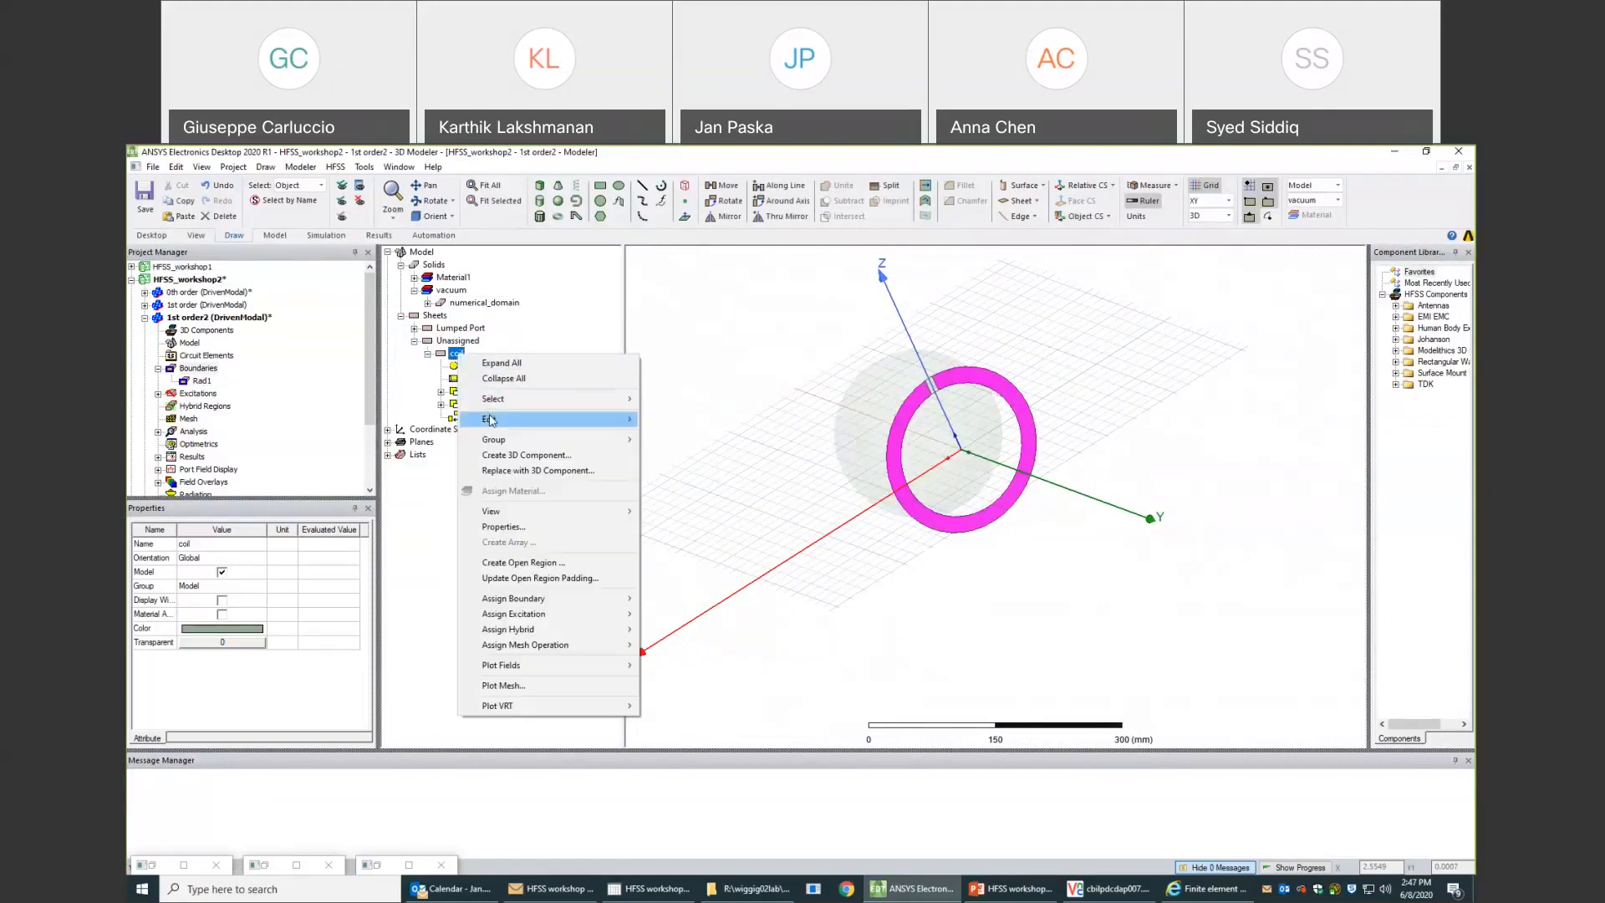
pyautogui.moveTo(491, 421)
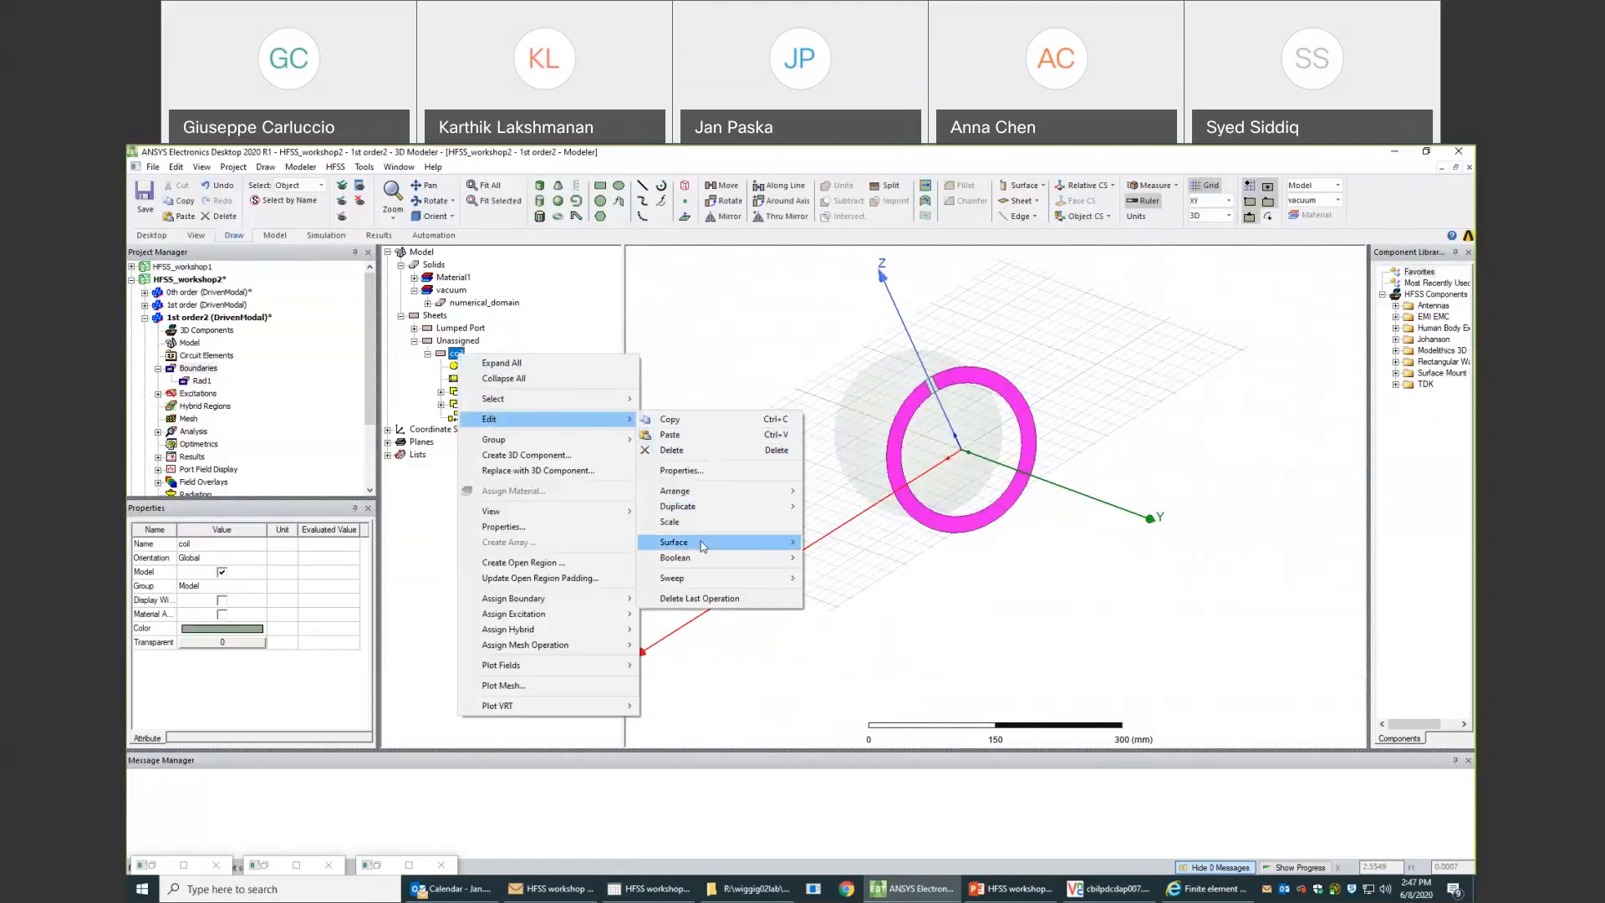
pyautogui.moveTo(704, 543)
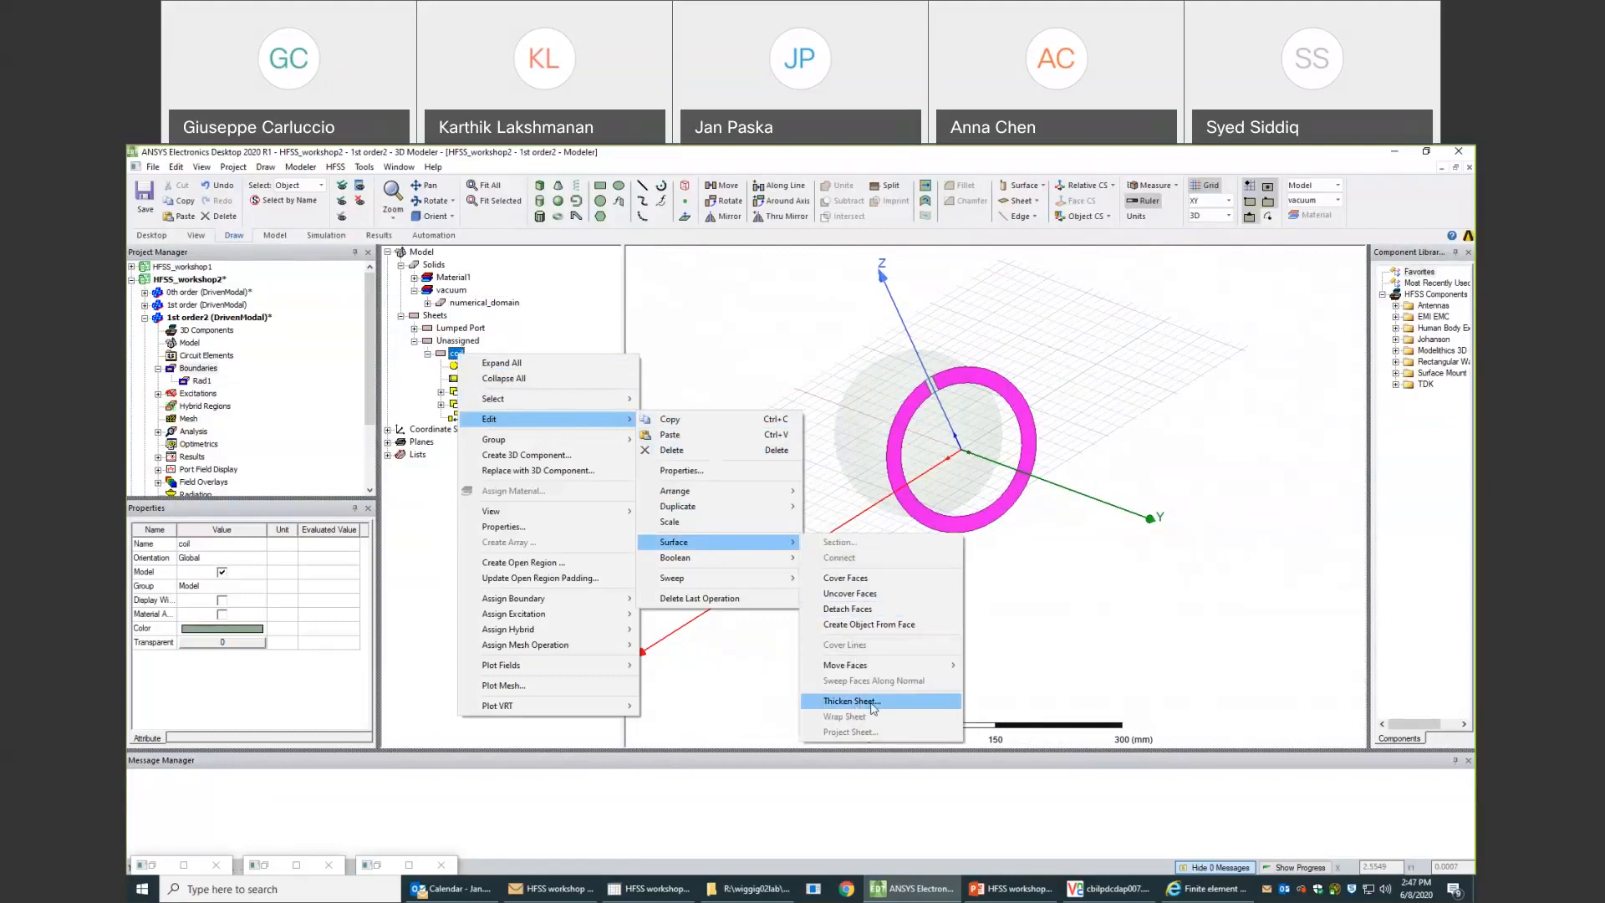
pyautogui.click(872, 708)
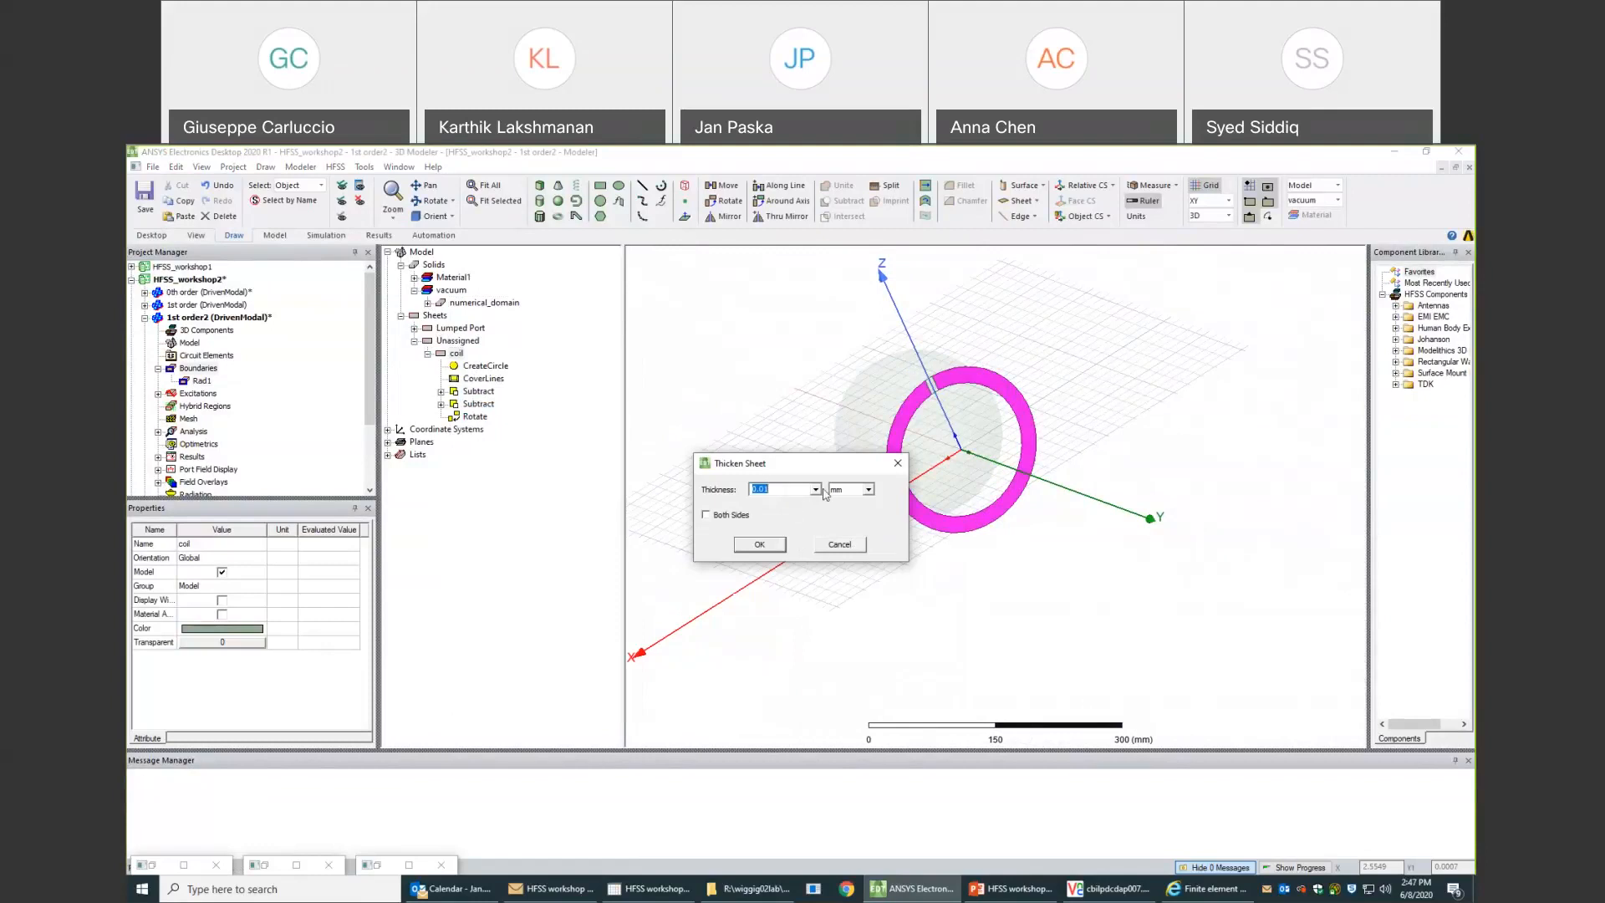
pyautogui.click(869, 489)
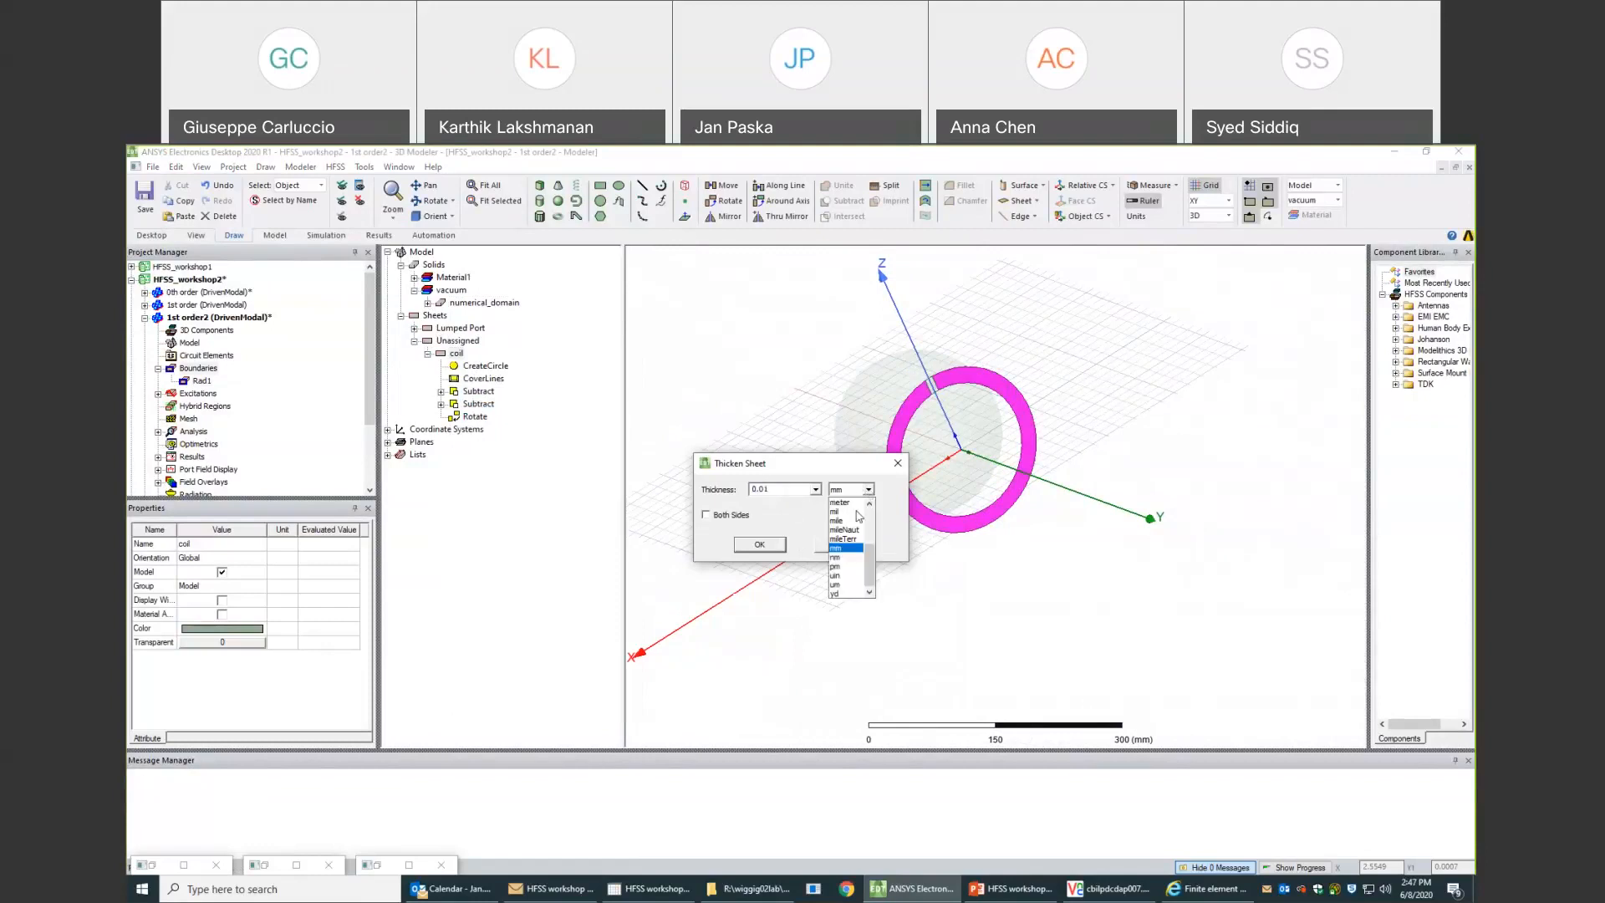
pyautogui.click(839, 584)
pyautogui.moveTo(780, 490); pyautogui.dragTo(719, 492)
pyautogui.write('35')
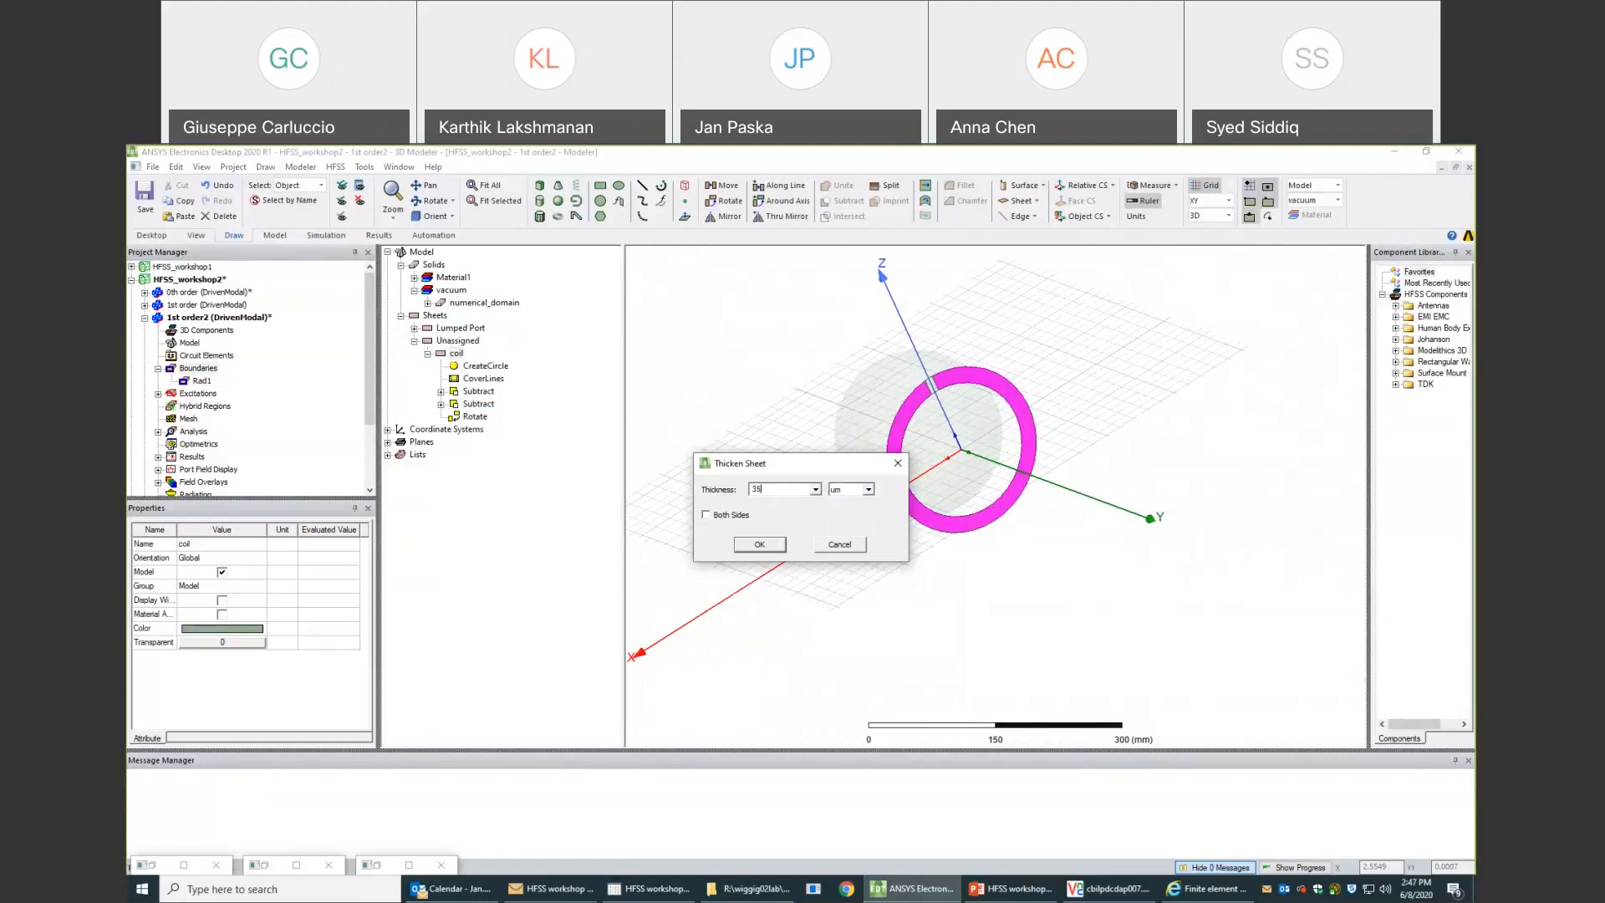
pyautogui.click(761, 545)
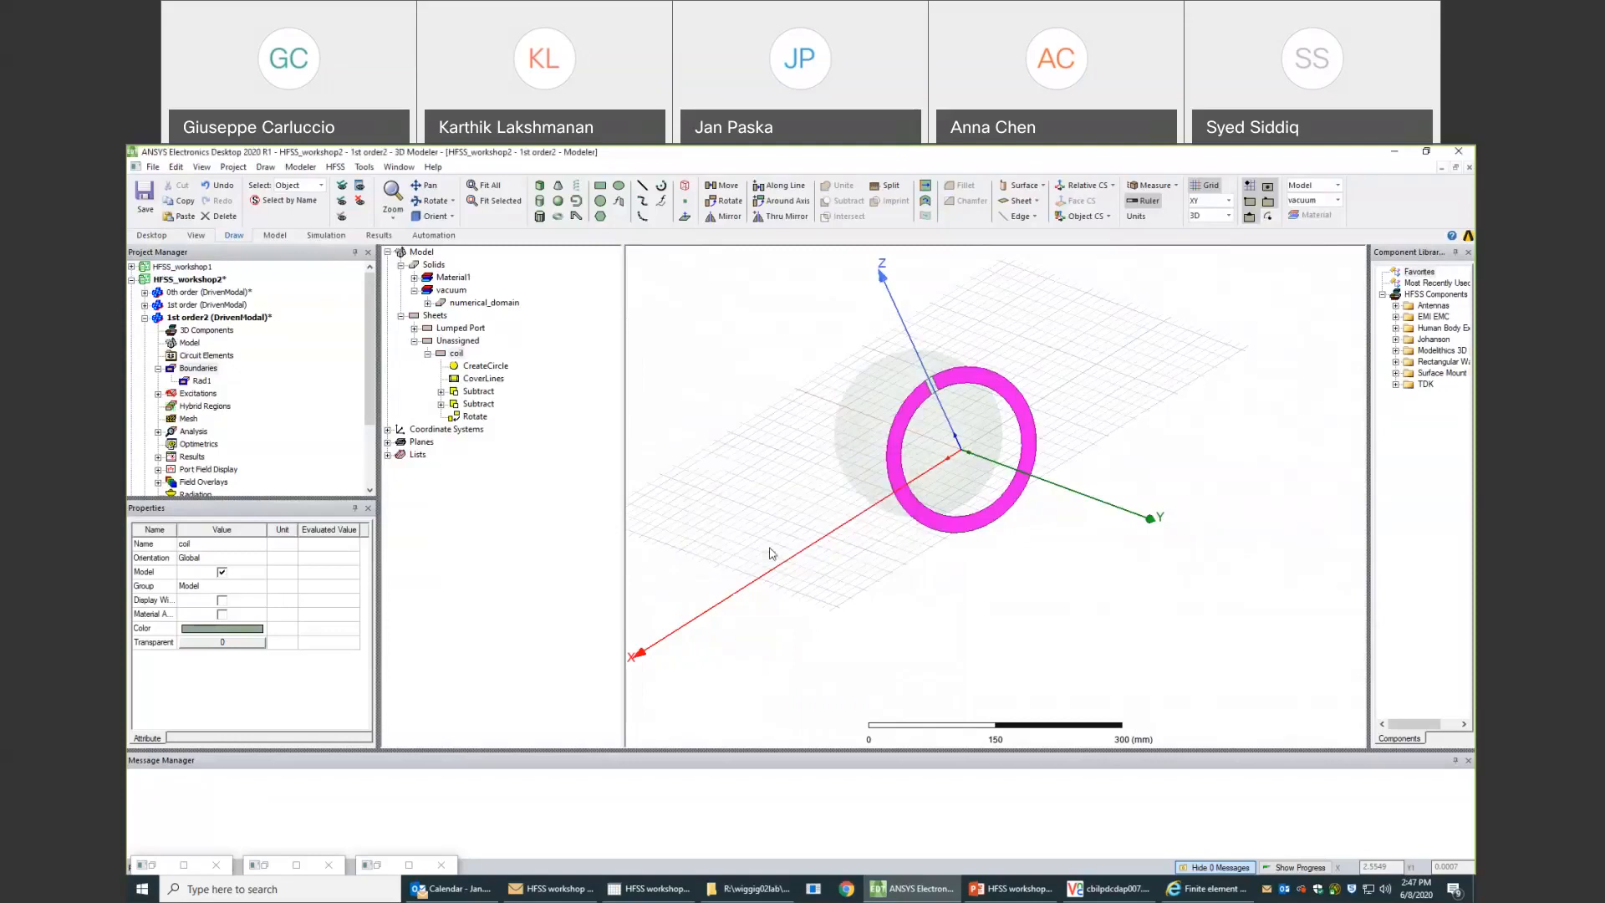
# - Examine the thickened coil up close at its gap, where it meets the port sheet
pyautogui.scroll(5, 937, 393)
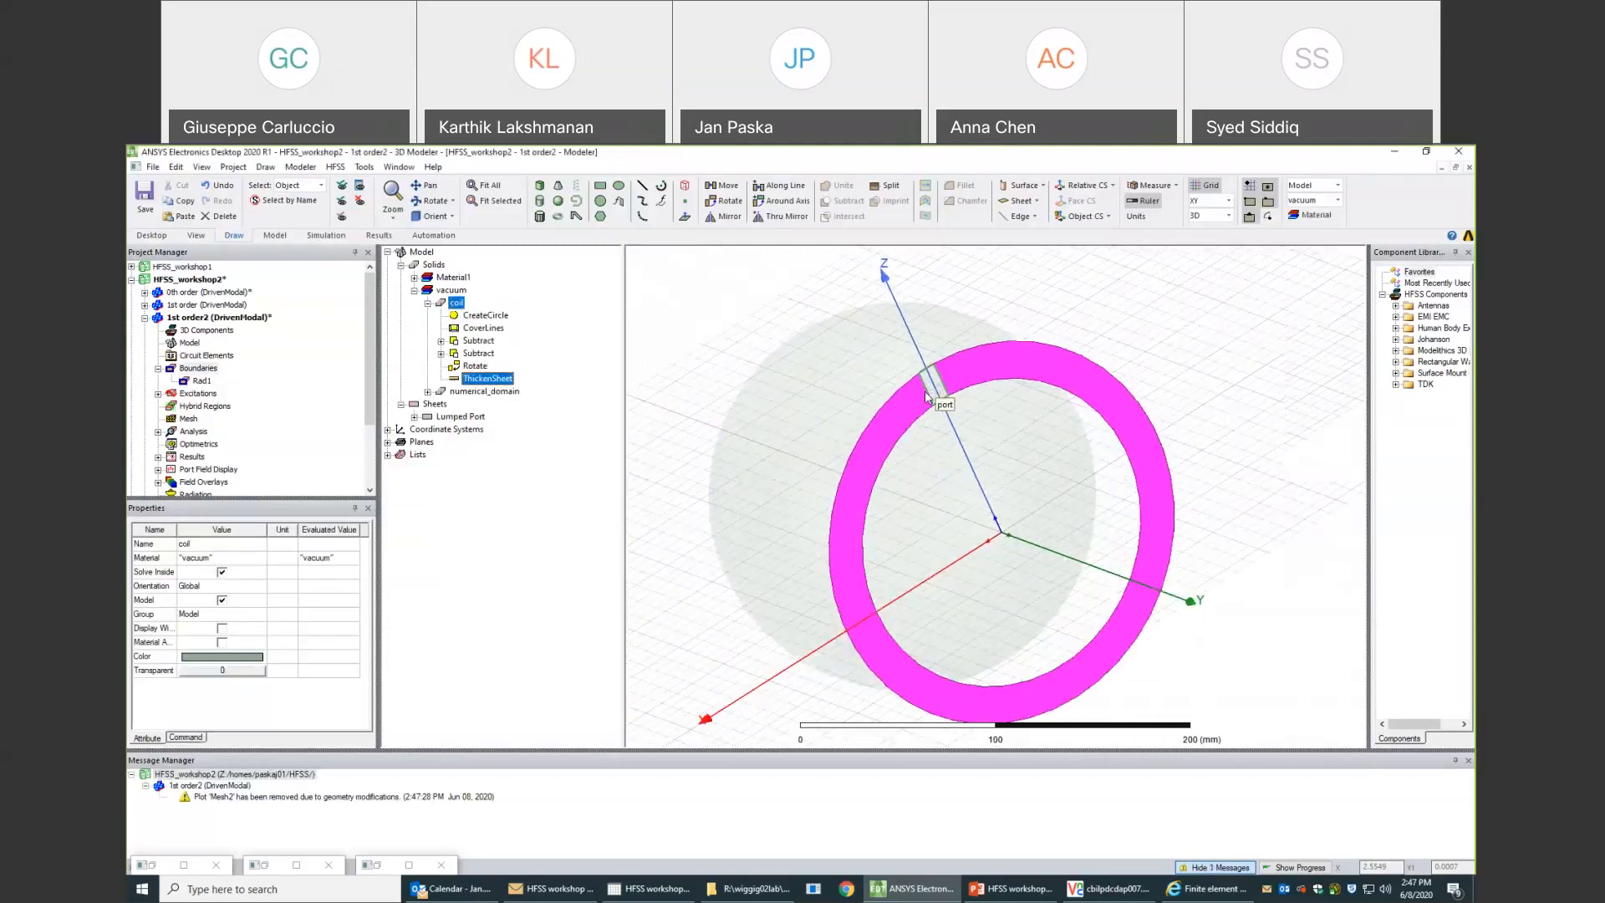
pyautogui.scroll(3, 926, 396)
pyautogui.scroll(2, 923, 394)
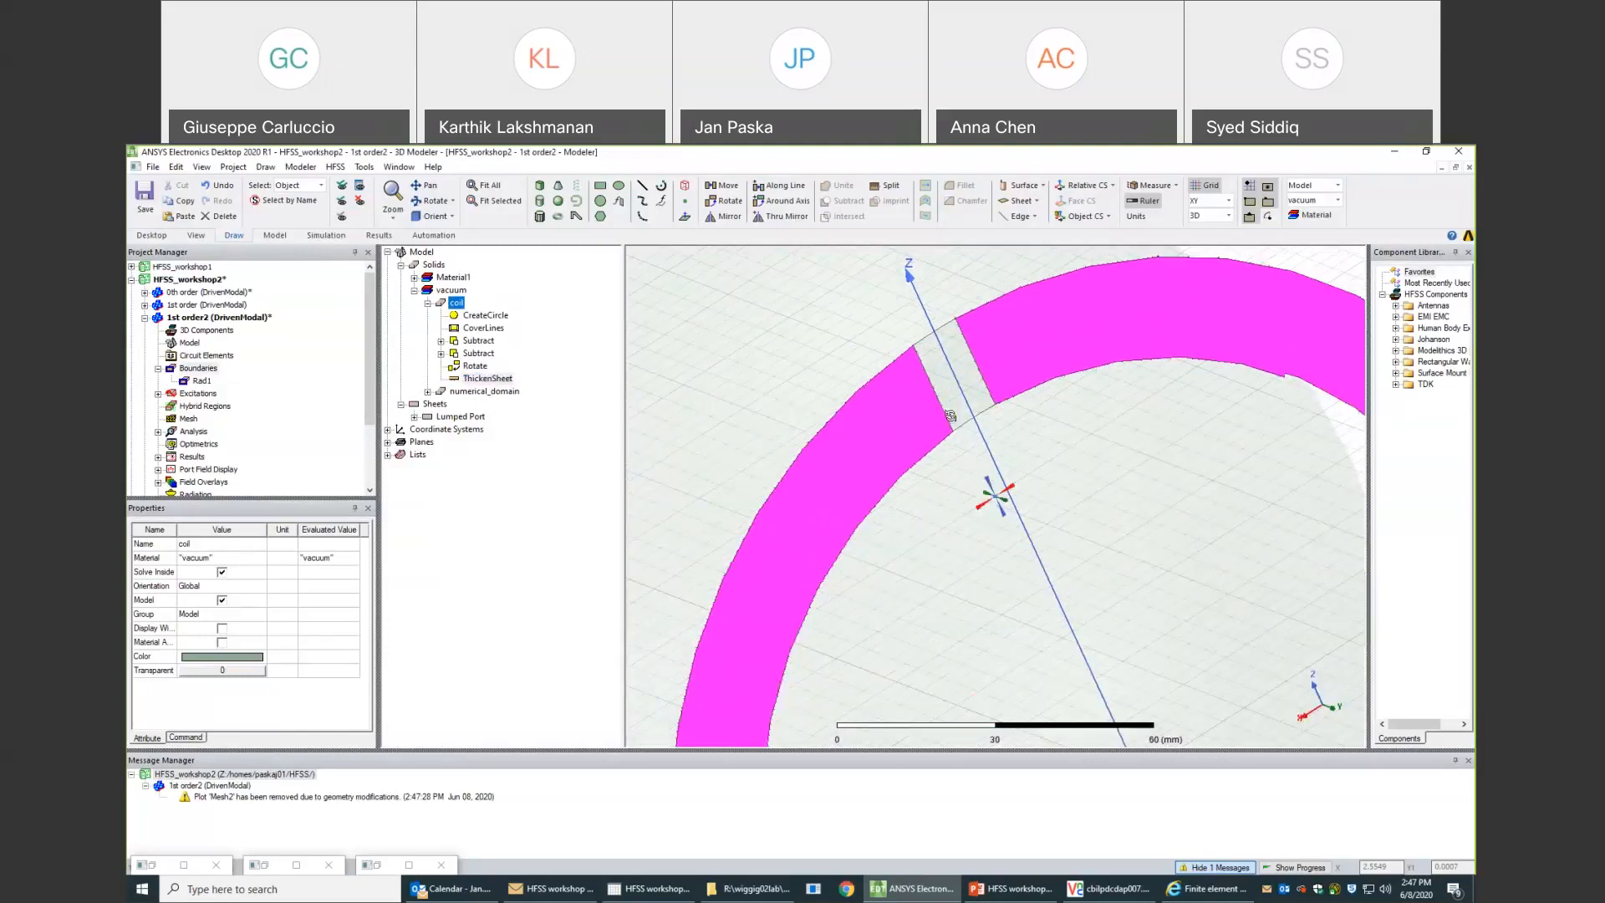
pyautogui.moveTo(951, 415); pyautogui.dragTo(1162, 601, button='middle')
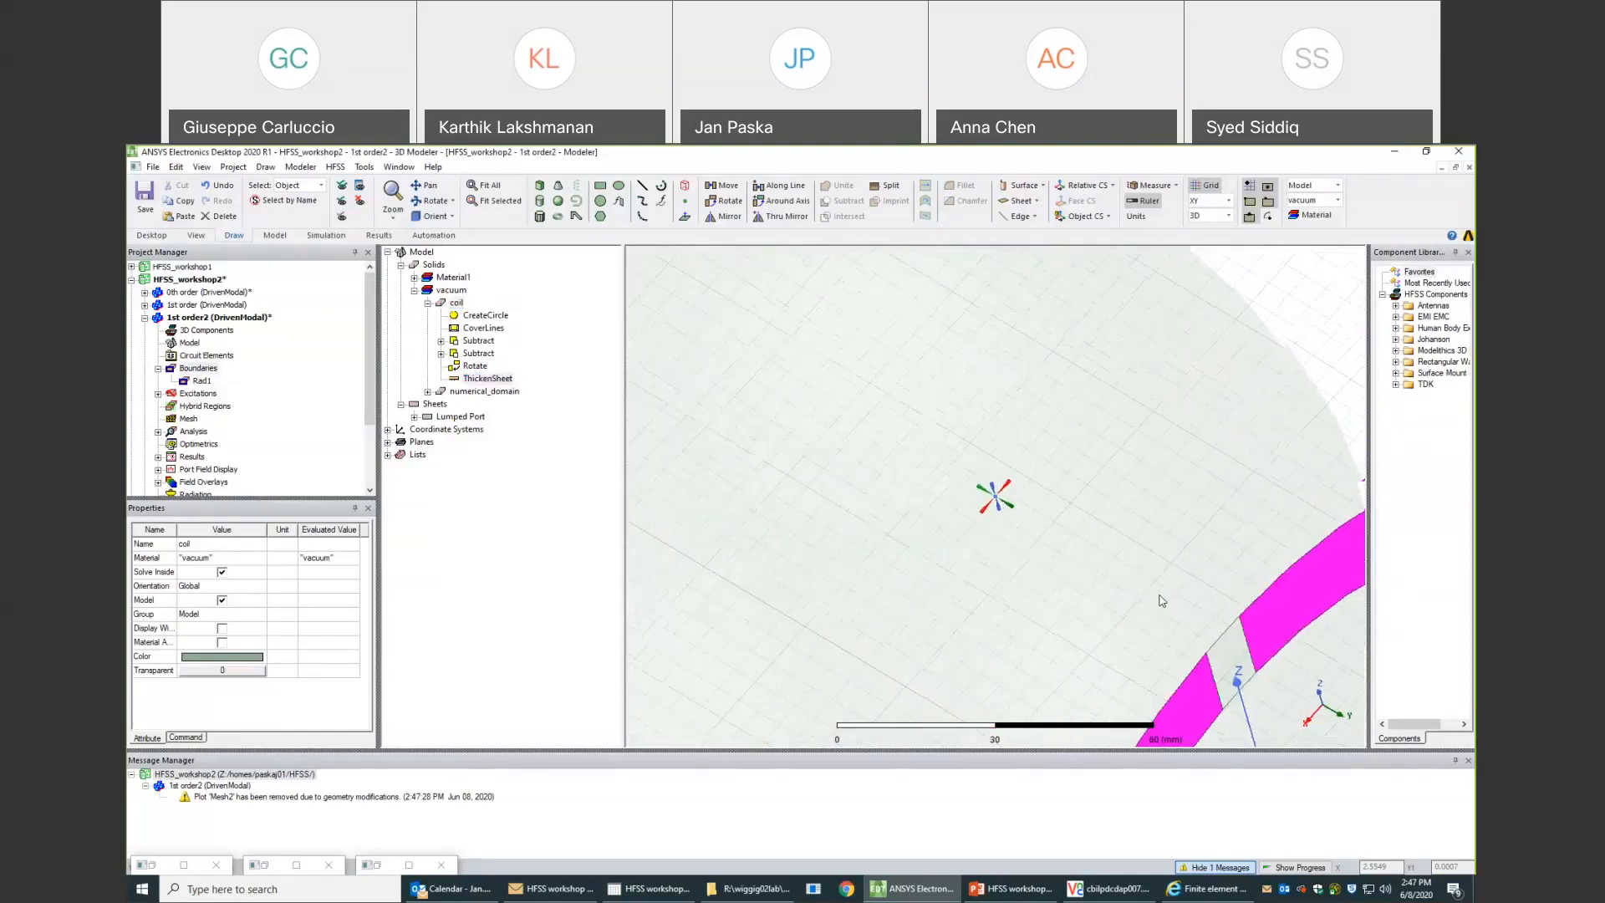
pyautogui.scroll(2, 1160, 600)
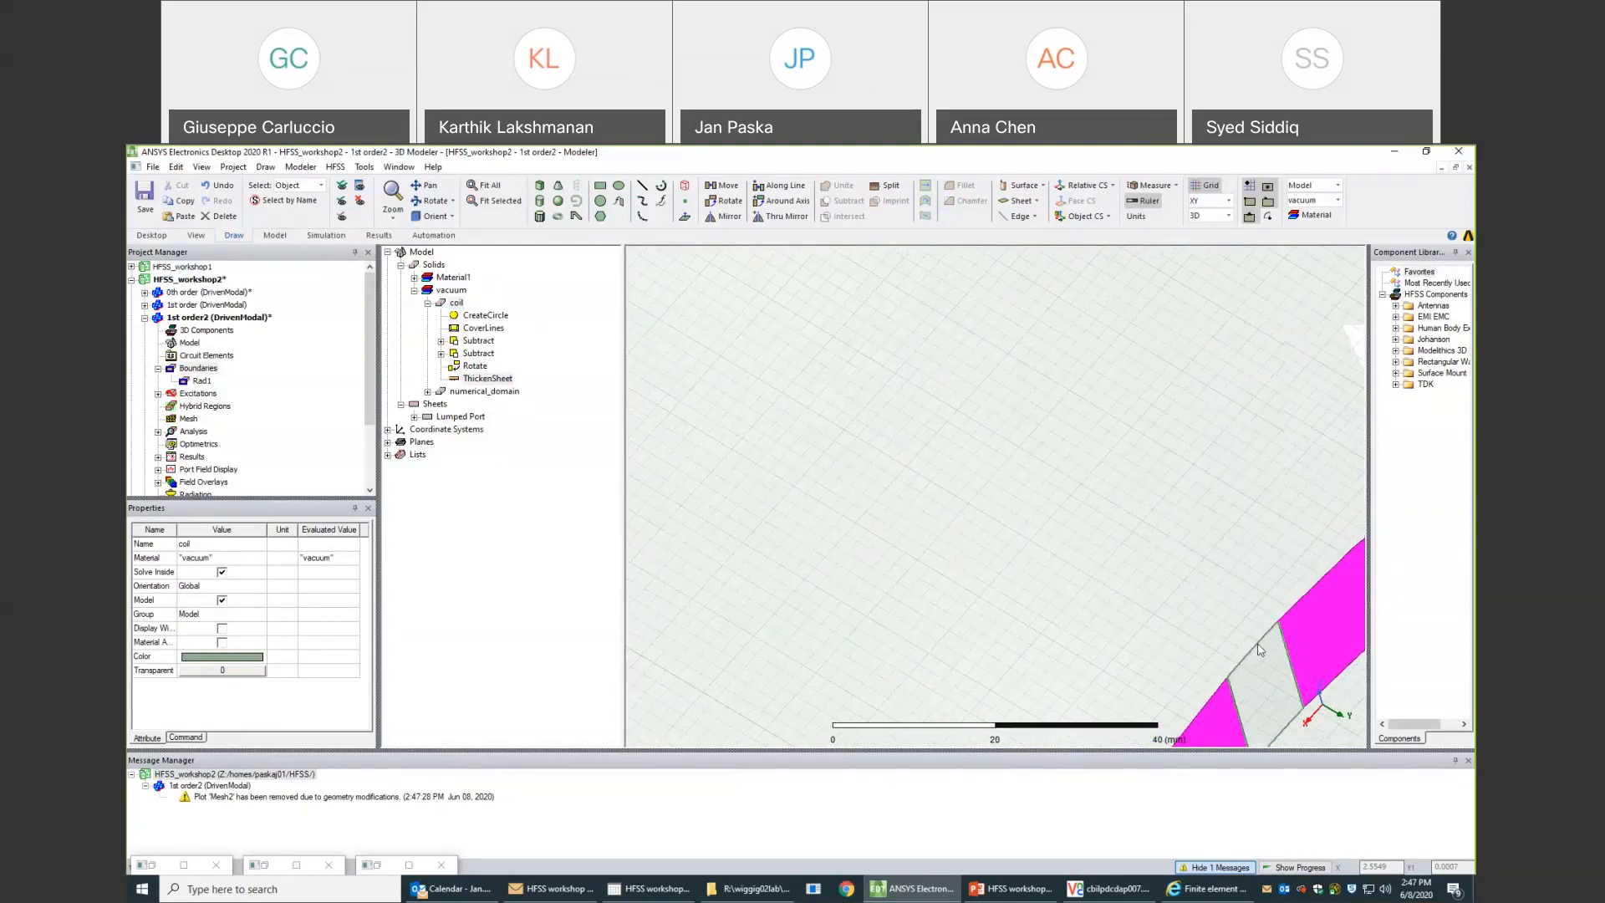
pyautogui.scroll(2, 1260, 650)
pyautogui.moveTo(1237, 643)
pyautogui.mouseDown(button='middle')
pyautogui.moveTo(1254, 652)
pyautogui.moveTo(1238, 623)
pyautogui.mouseUp(button='middle')
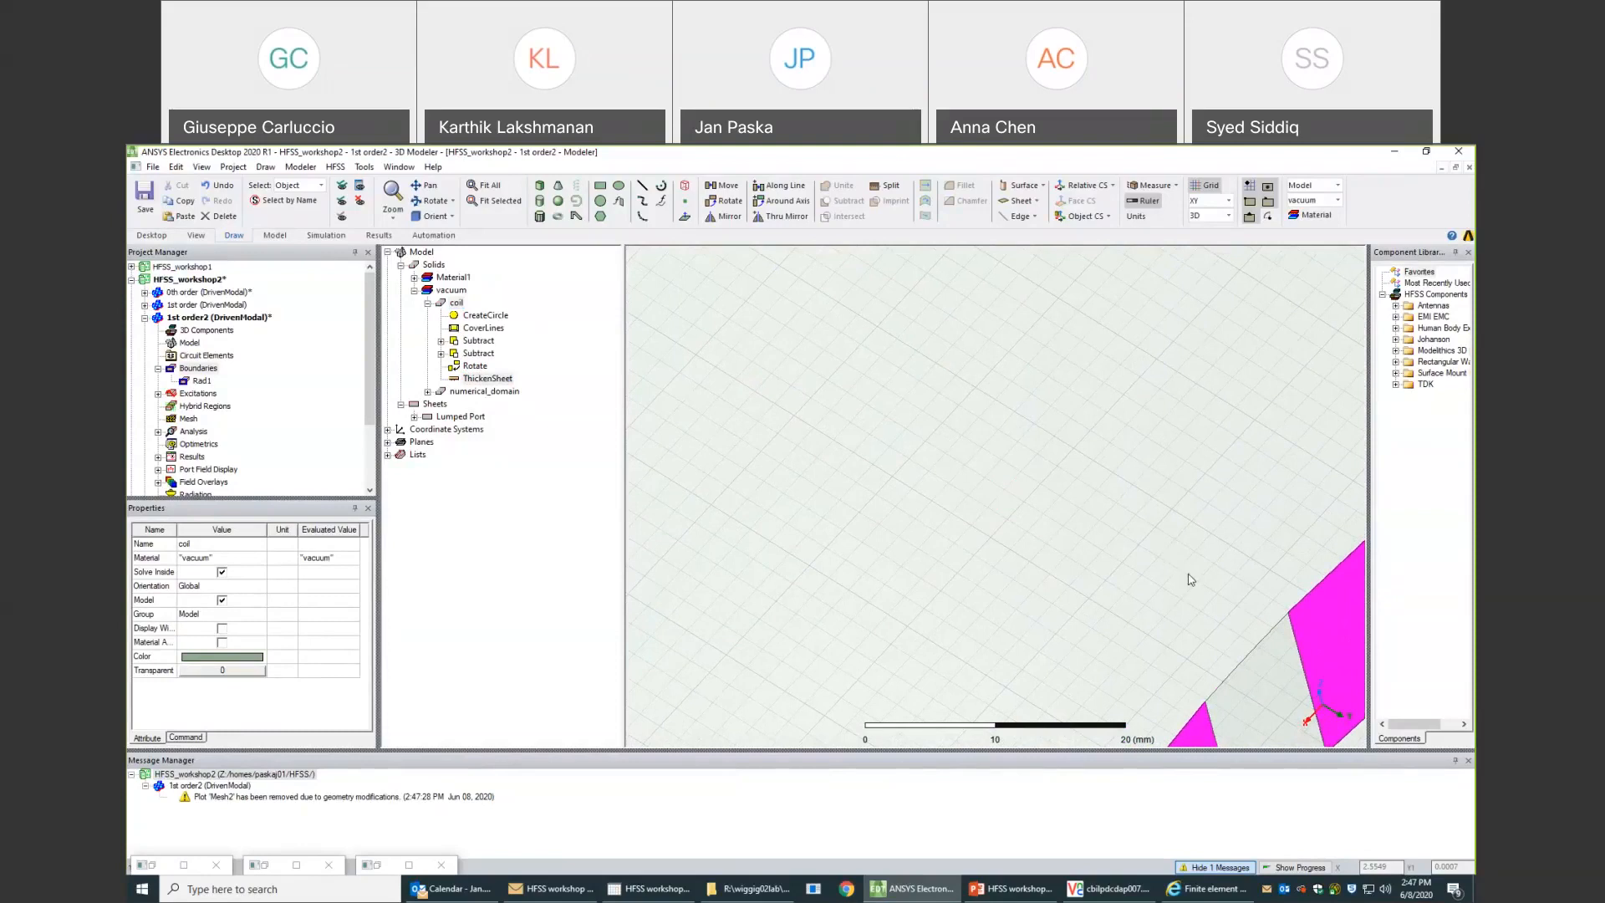
pyautogui.moveTo(1237, 600); pyautogui.dragTo(1206, 572, button='middle')
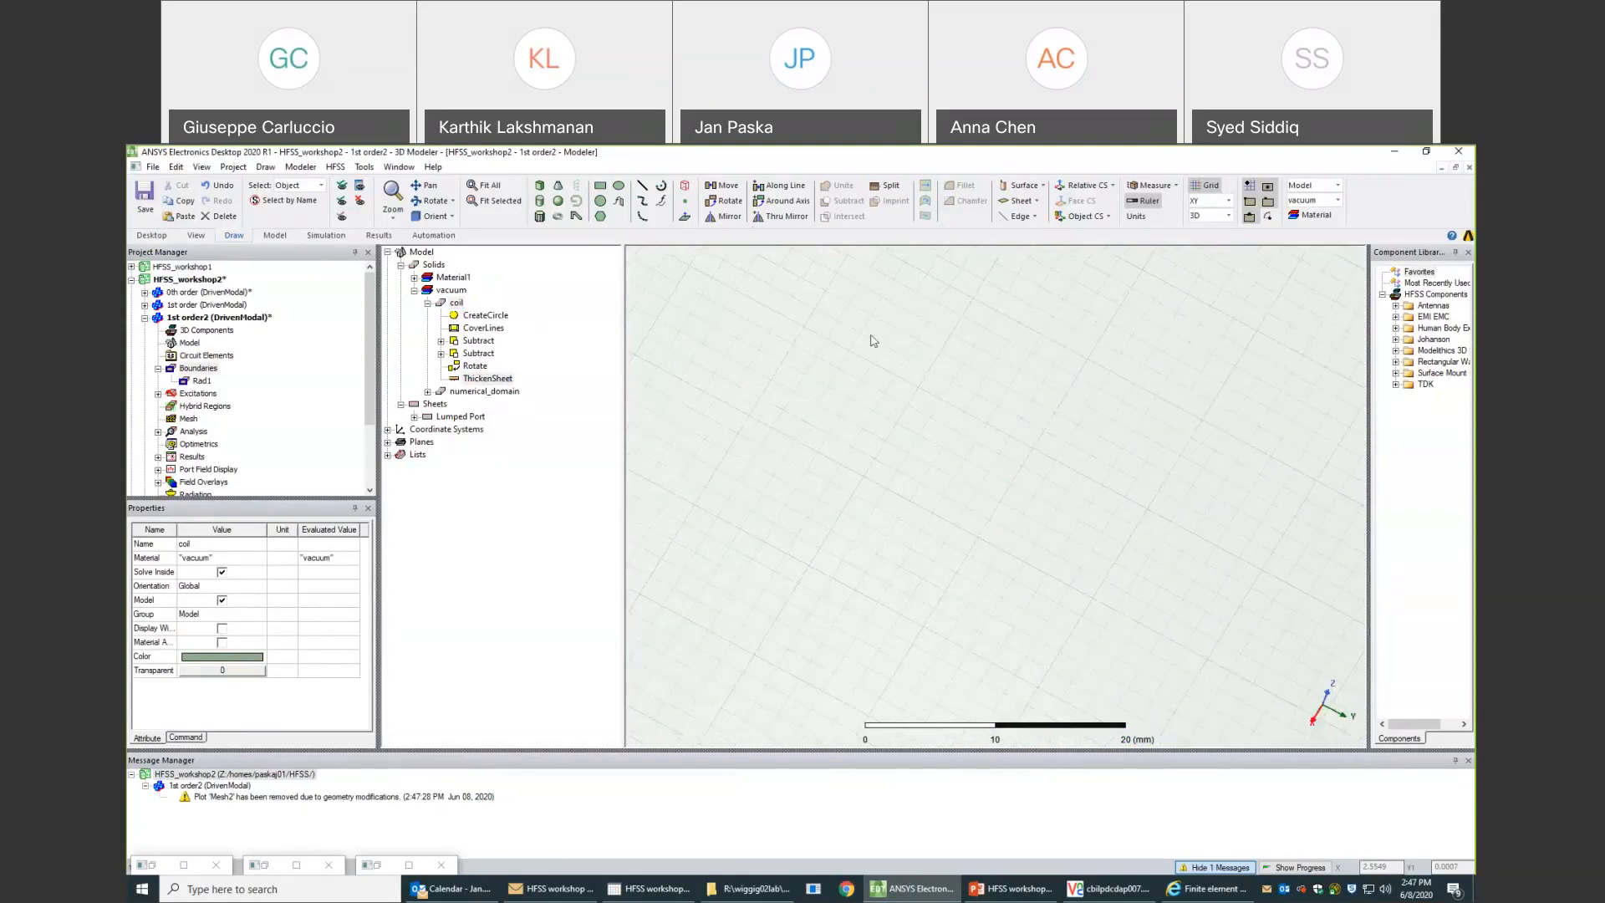
pyautogui.click(495, 201)
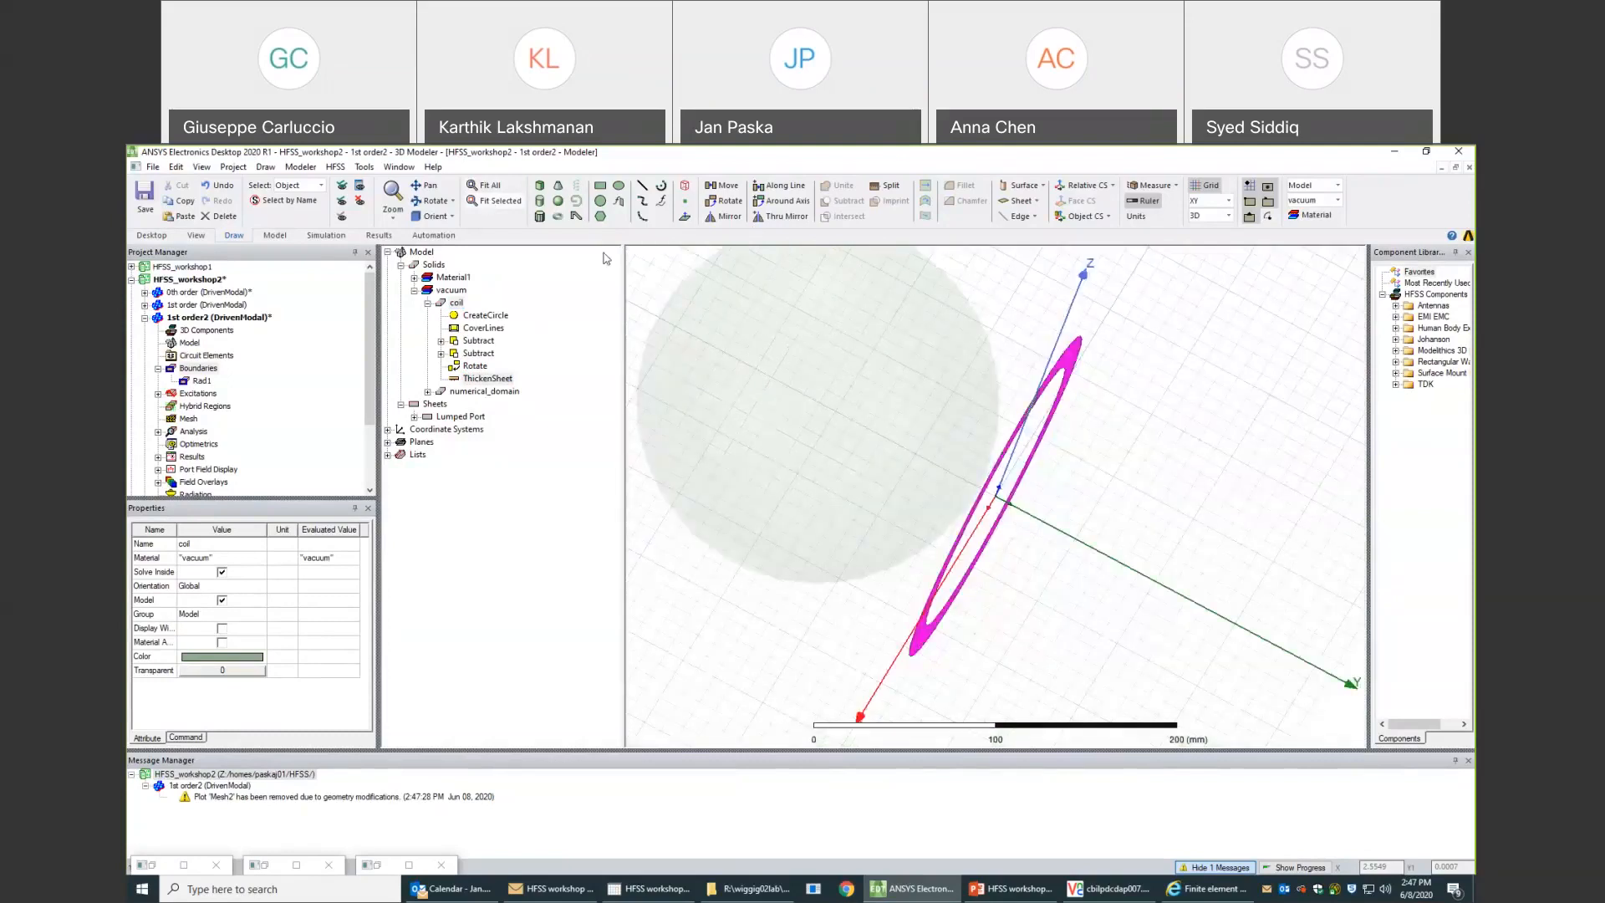
pyautogui.scroll(5, 1022, 439)
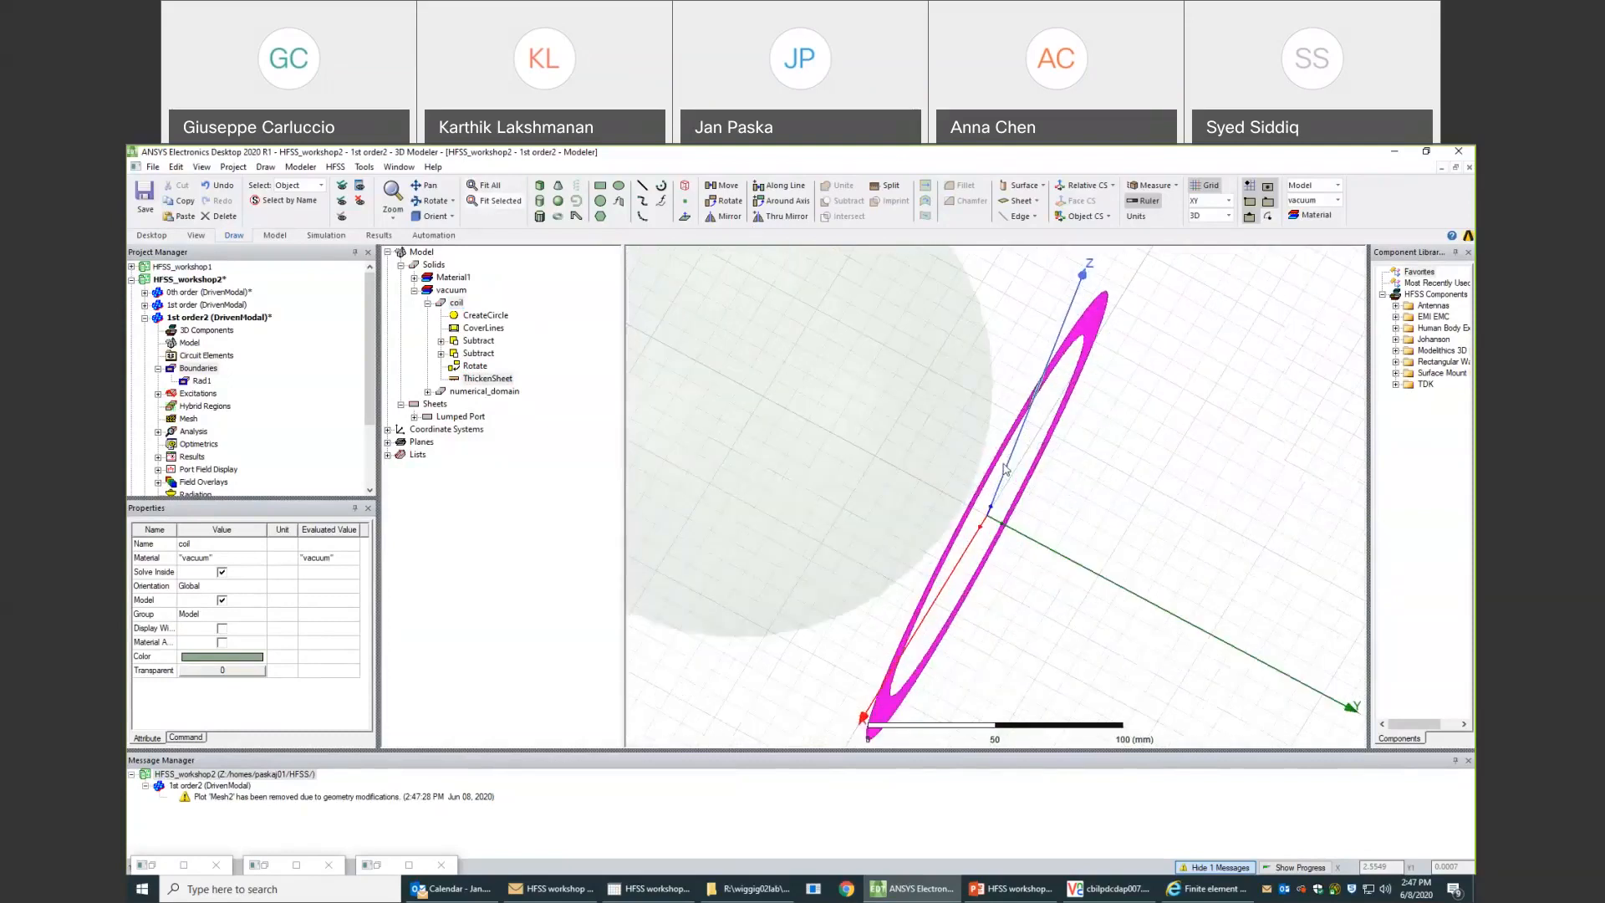
pyautogui.scroll(5, 988, 452)
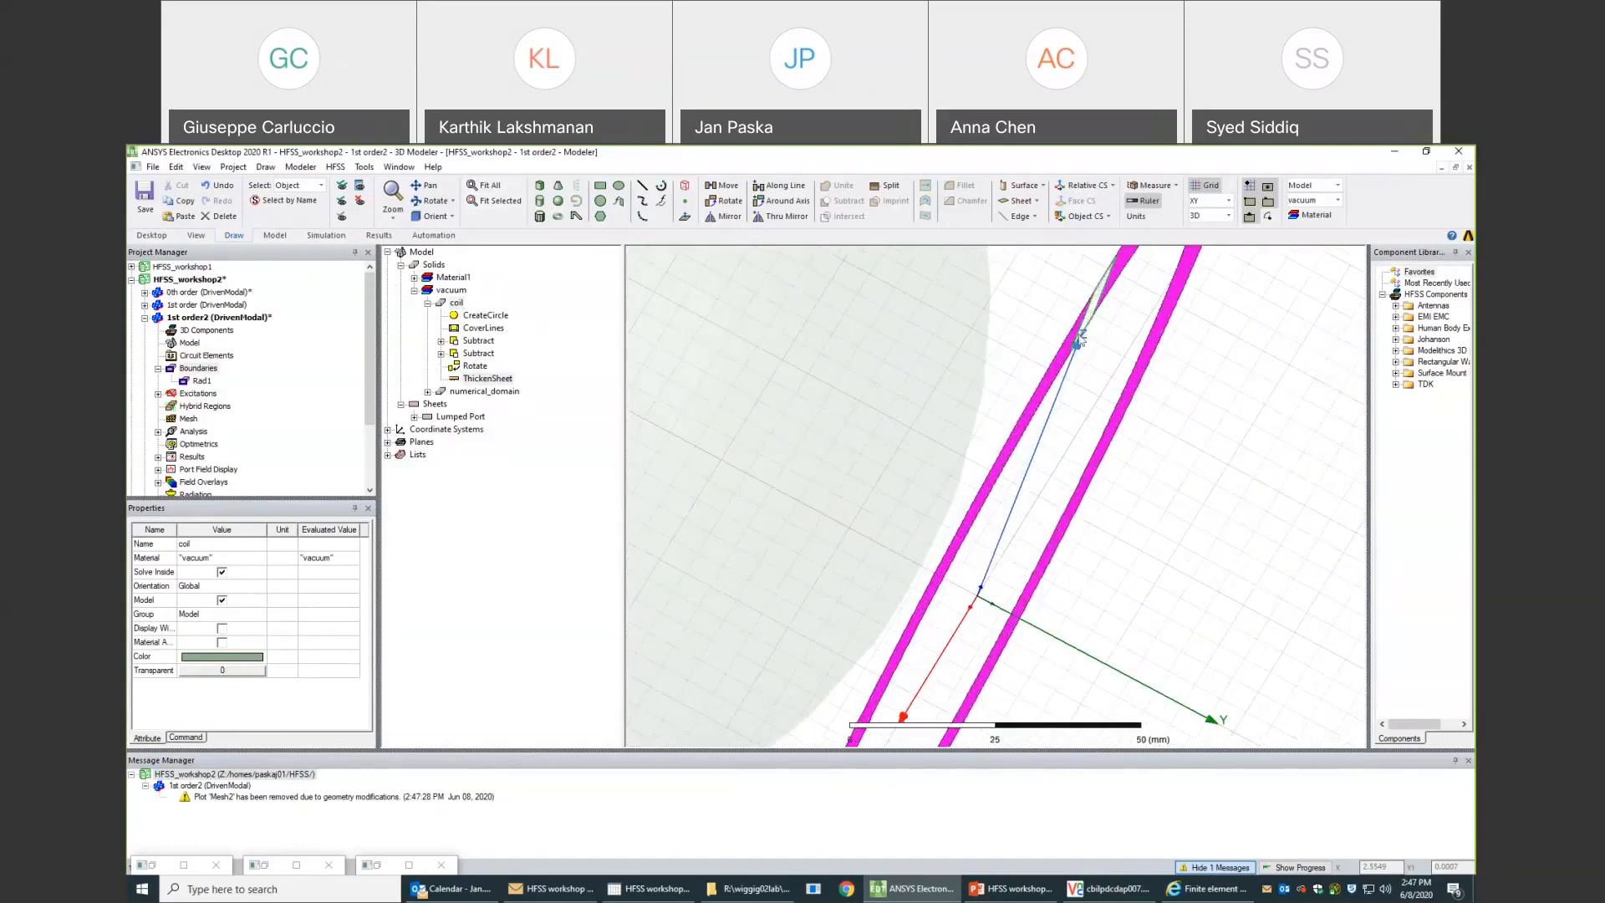
pyautogui.scroll(5, 1102, 285)
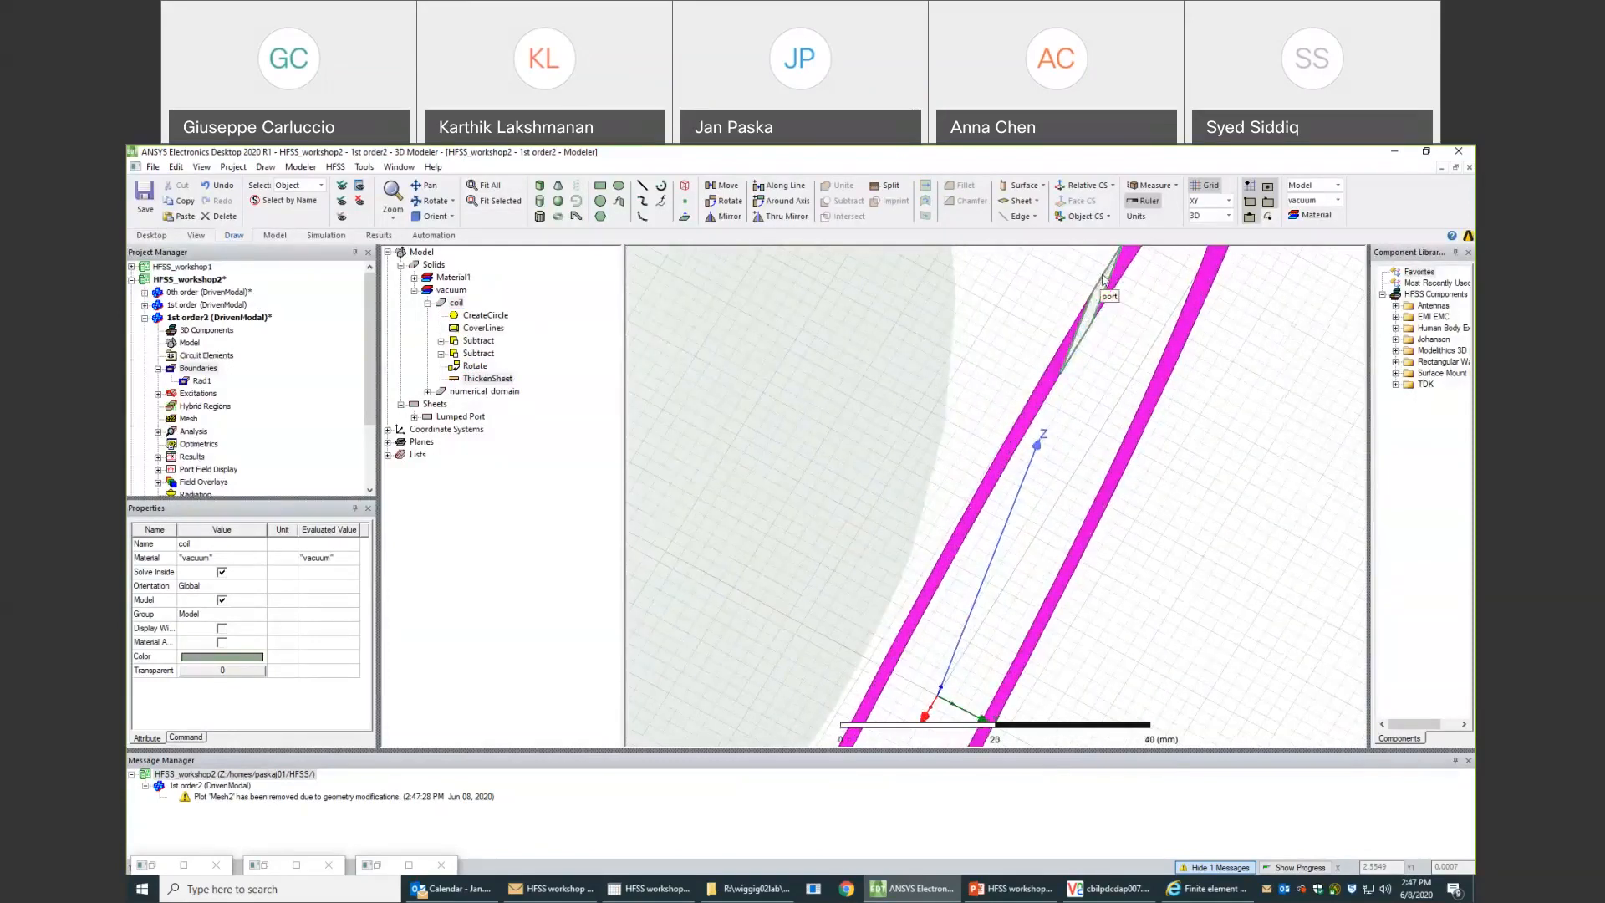
pyautogui.scroll(3, 1070, 334)
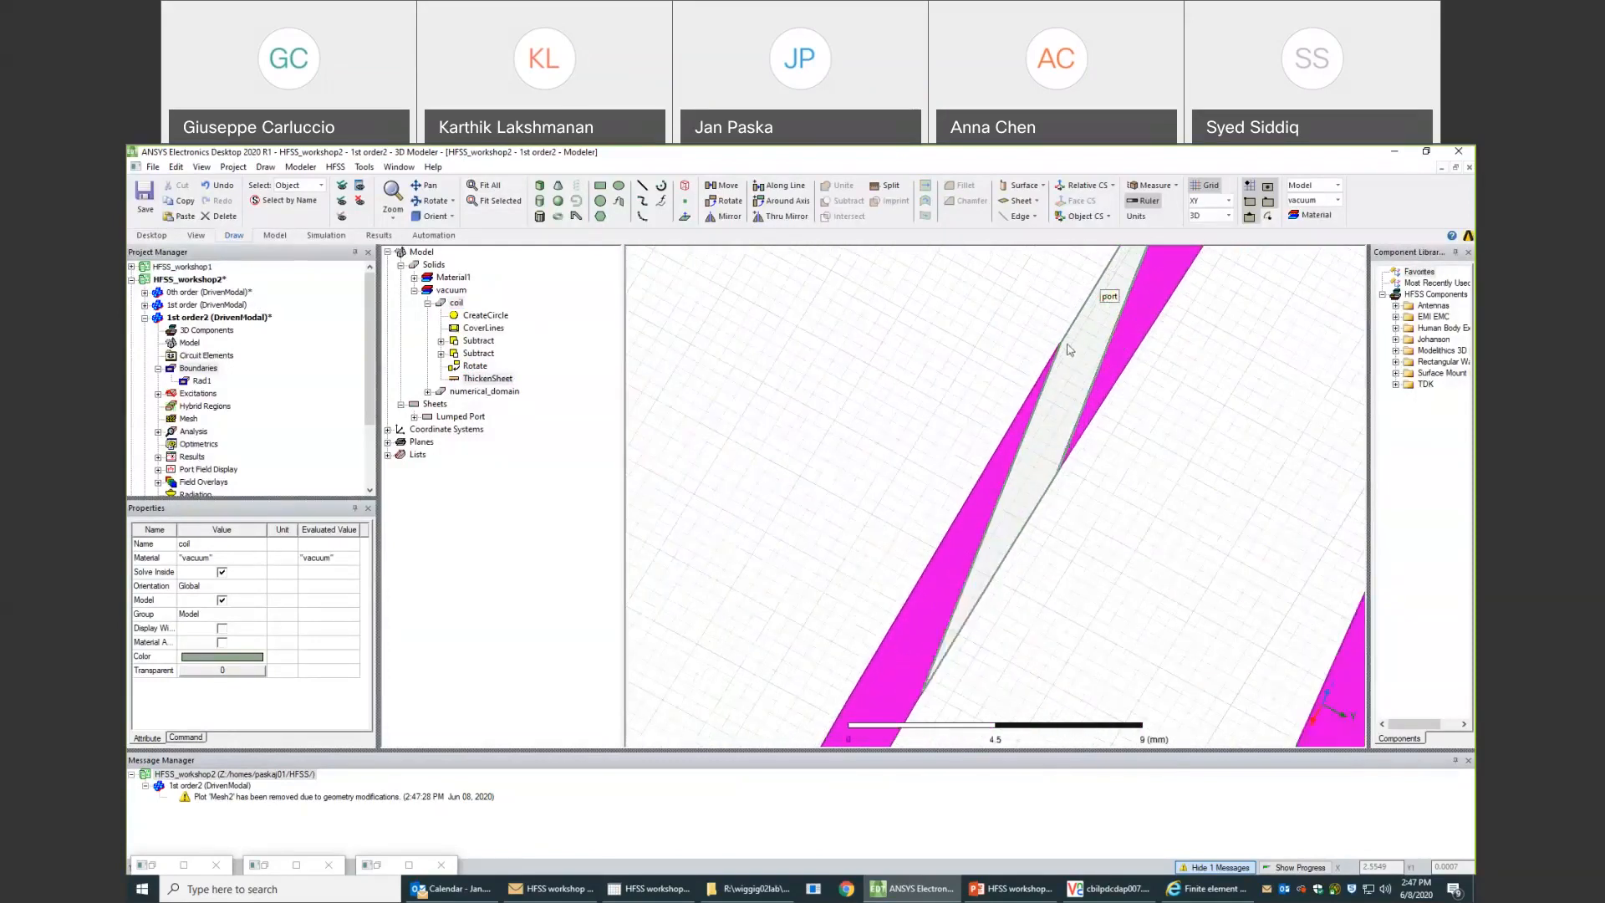
# - Inspect the thickness of the coil's pointed edge where it meets the port sheet
pyautogui.scroll(4, 1051, 361)
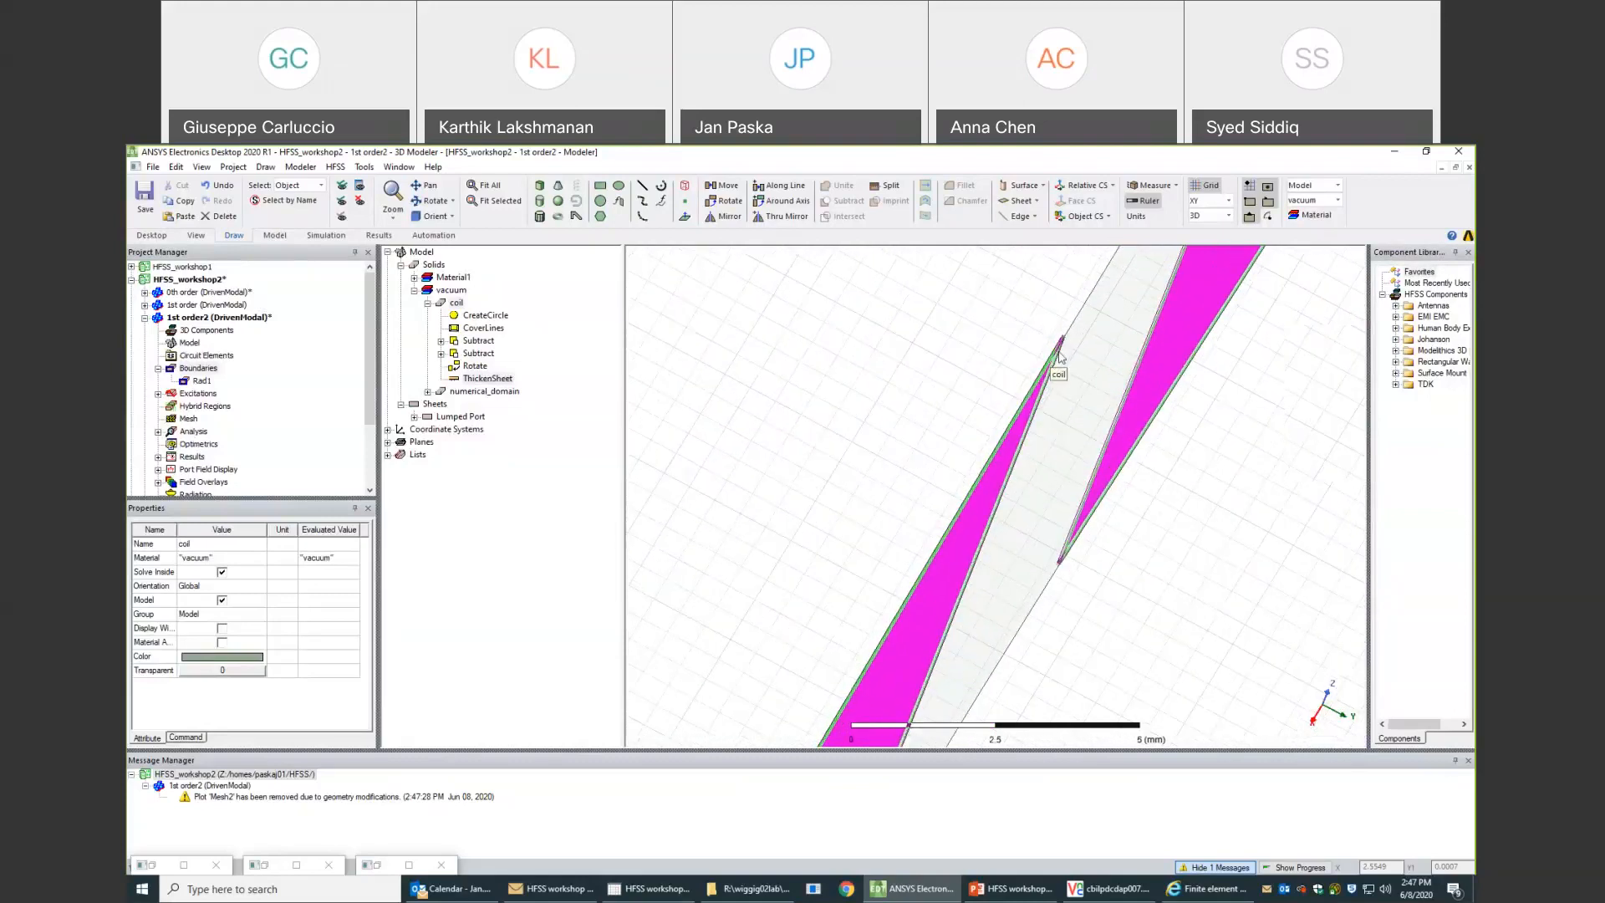
pyautogui.click(1083, 308)
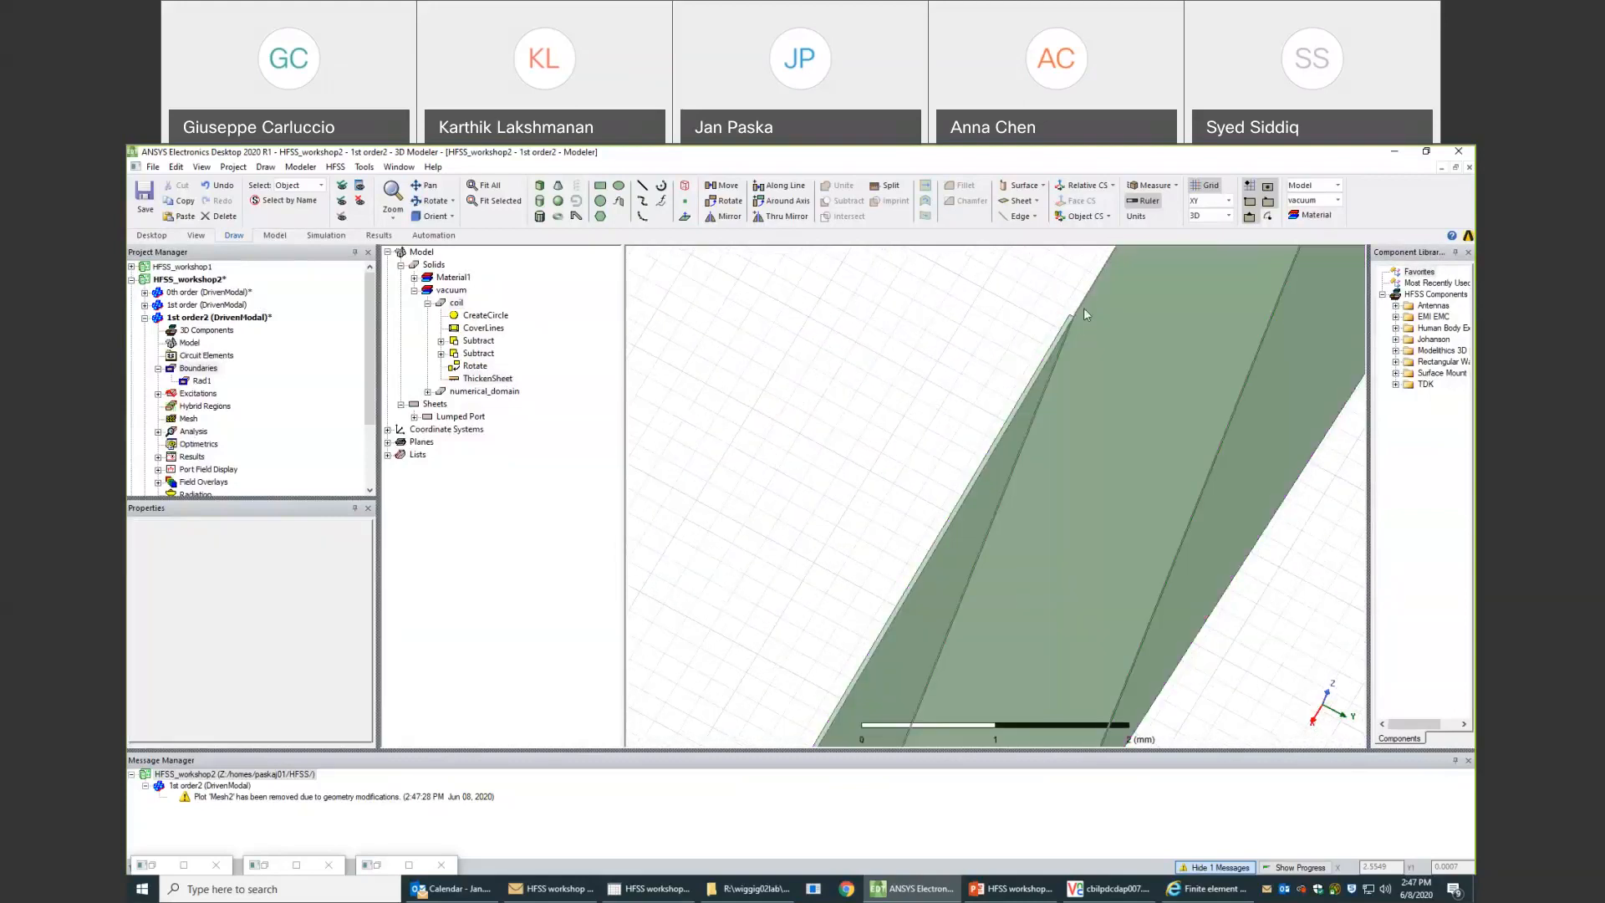
pyautogui.scroll(1, 1068, 301)
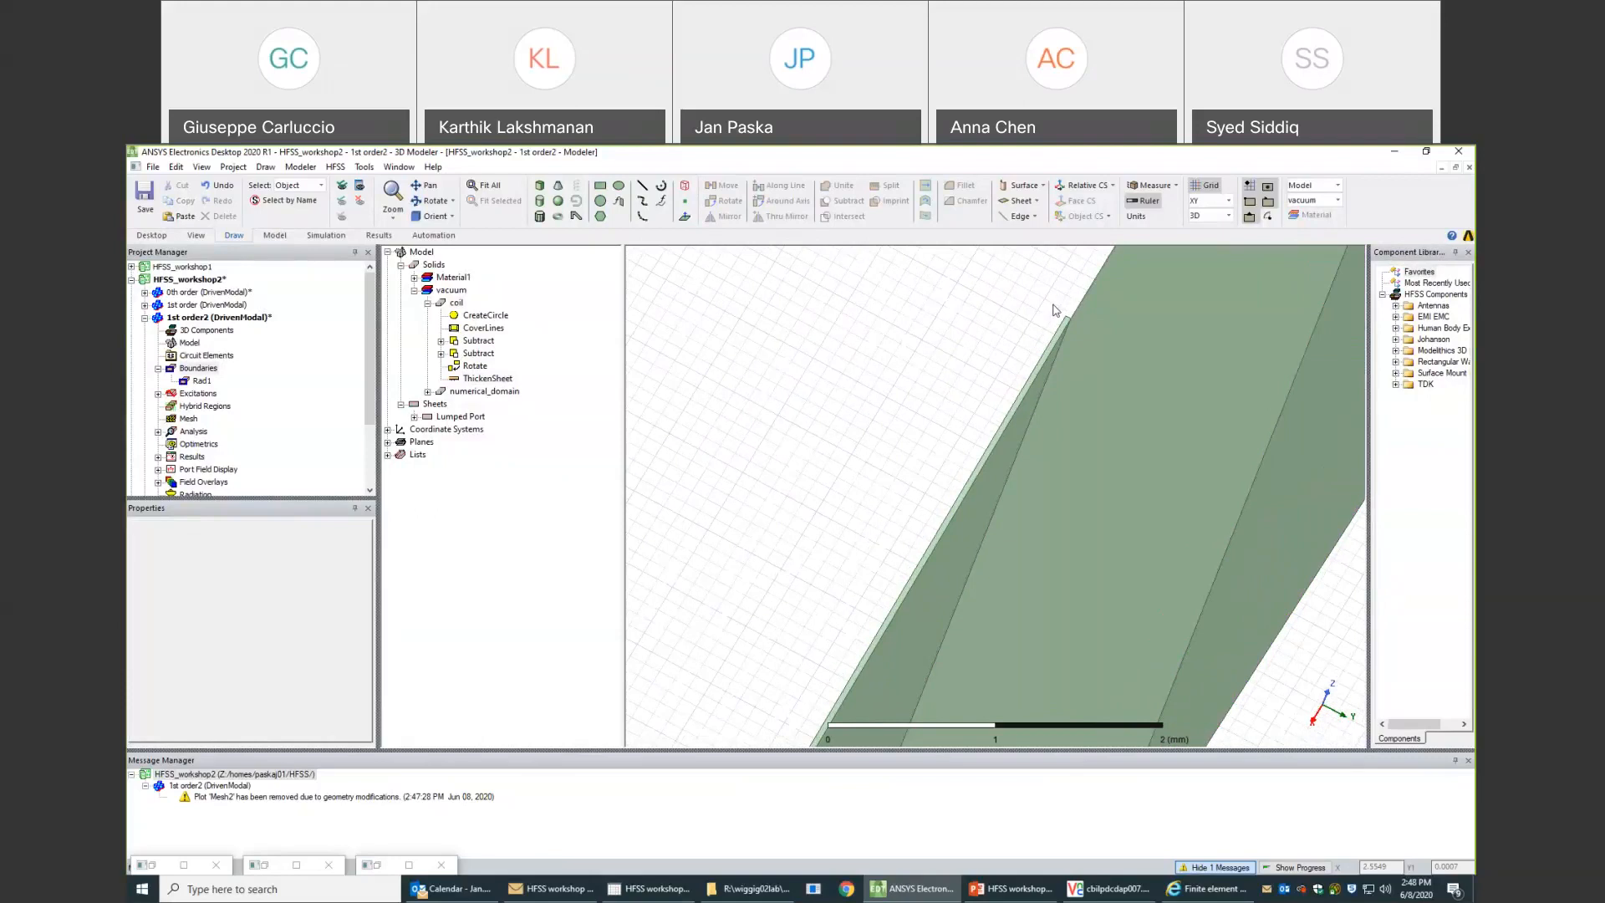
pyautogui.scroll(2, 1068, 316)
pyautogui.scroll(3, 1069, 321)
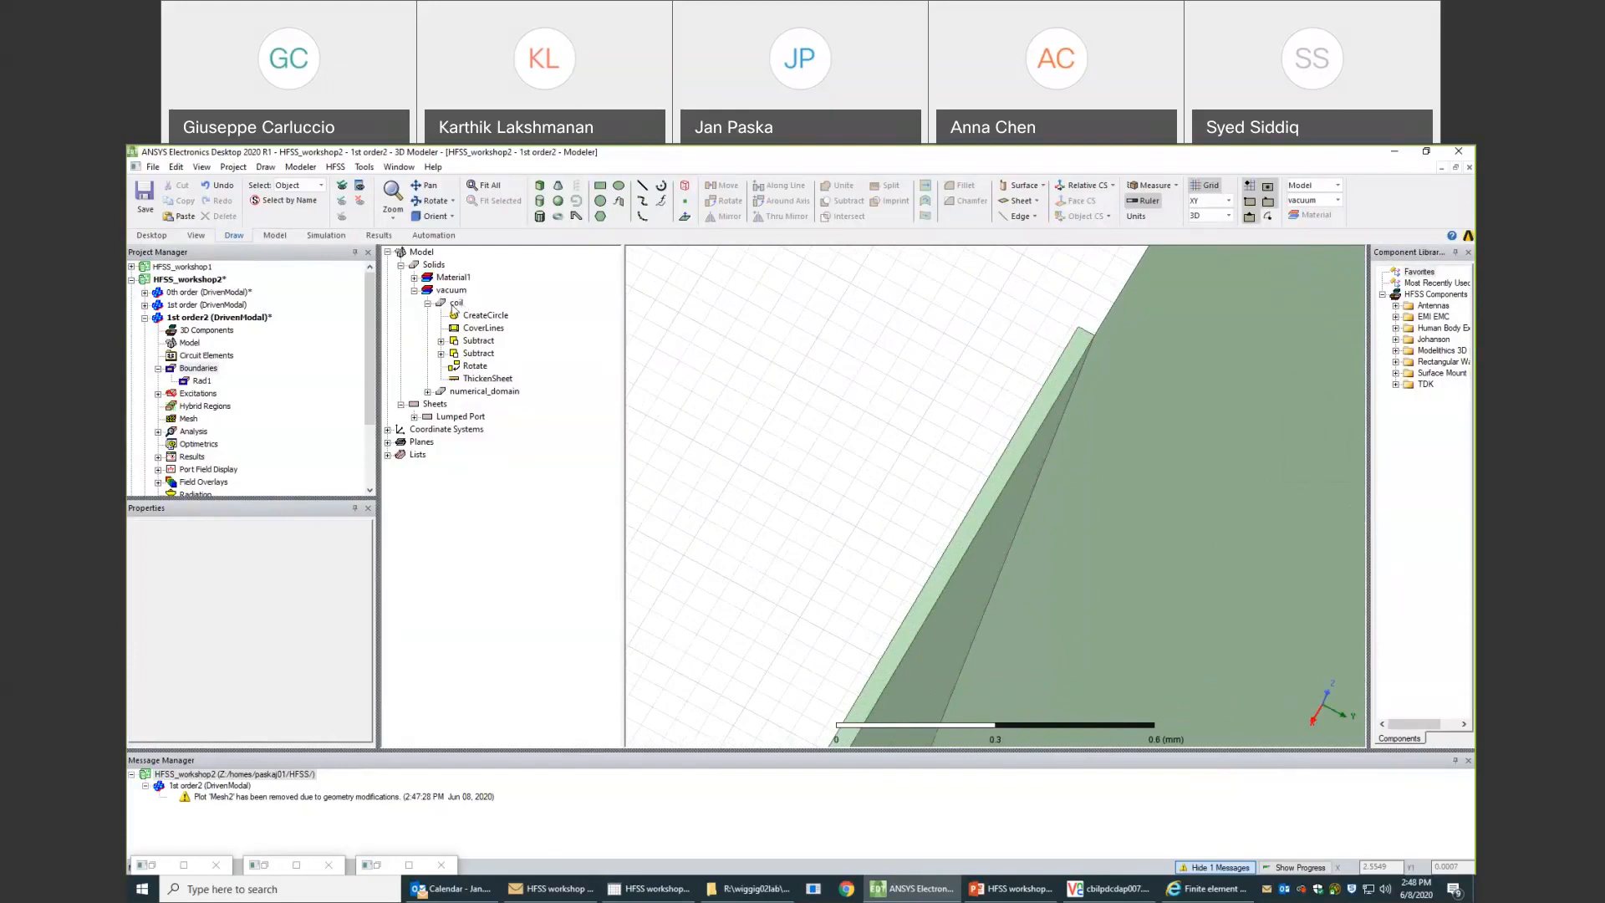
# - Assign the copper material to the thickened coil solid
pyautogui.click(454, 305)
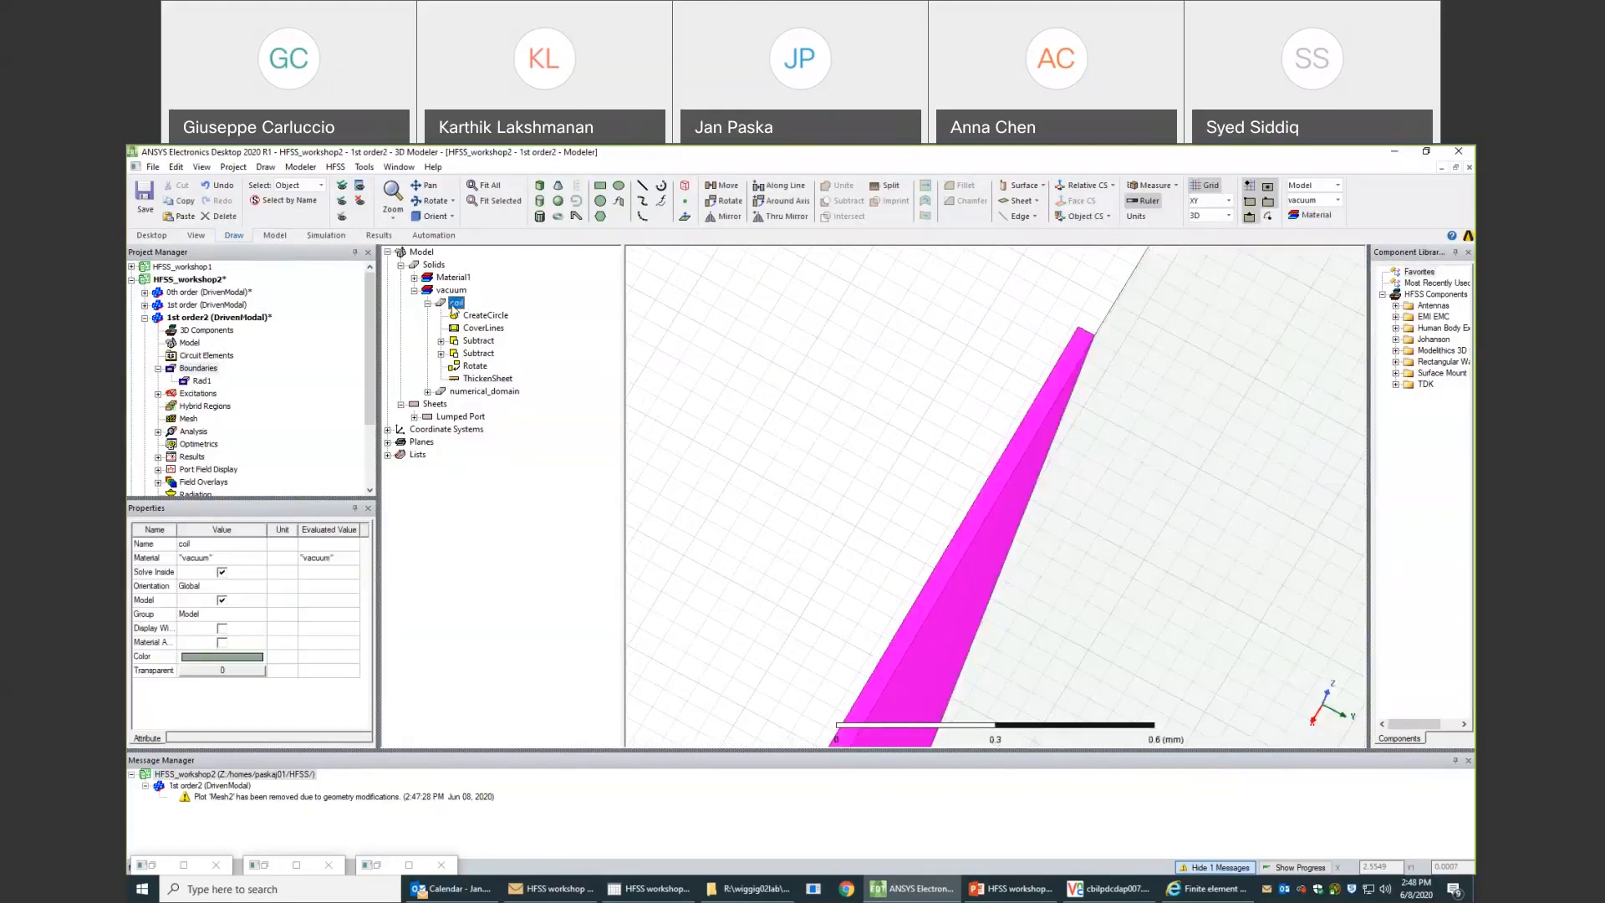
pyautogui.rightClick(454, 307)
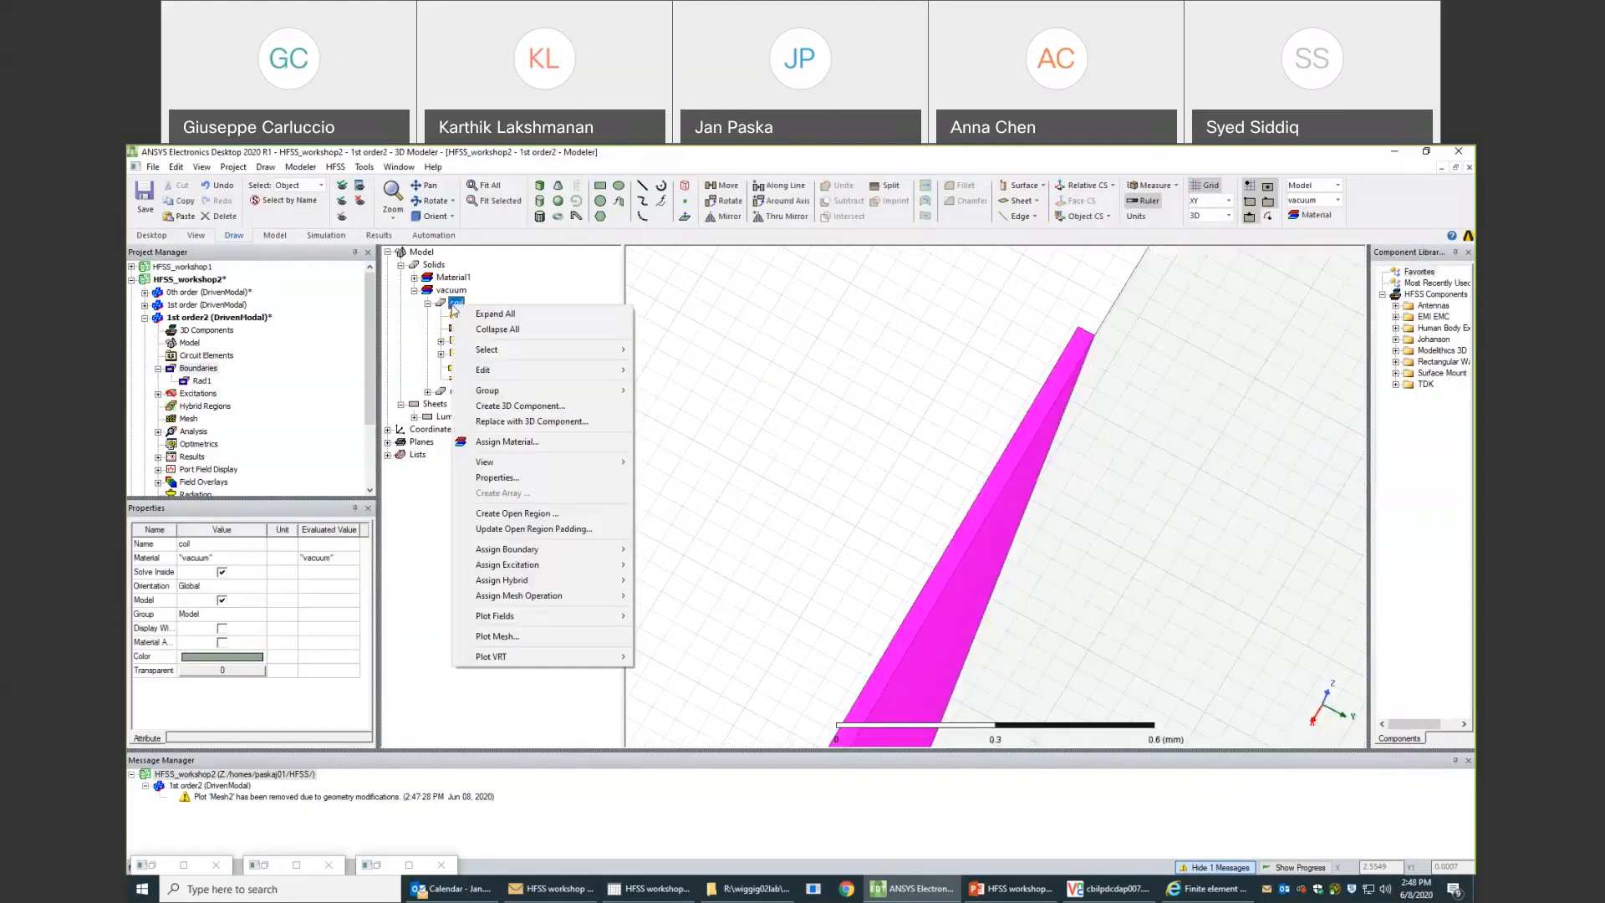
pyautogui.click(508, 442)
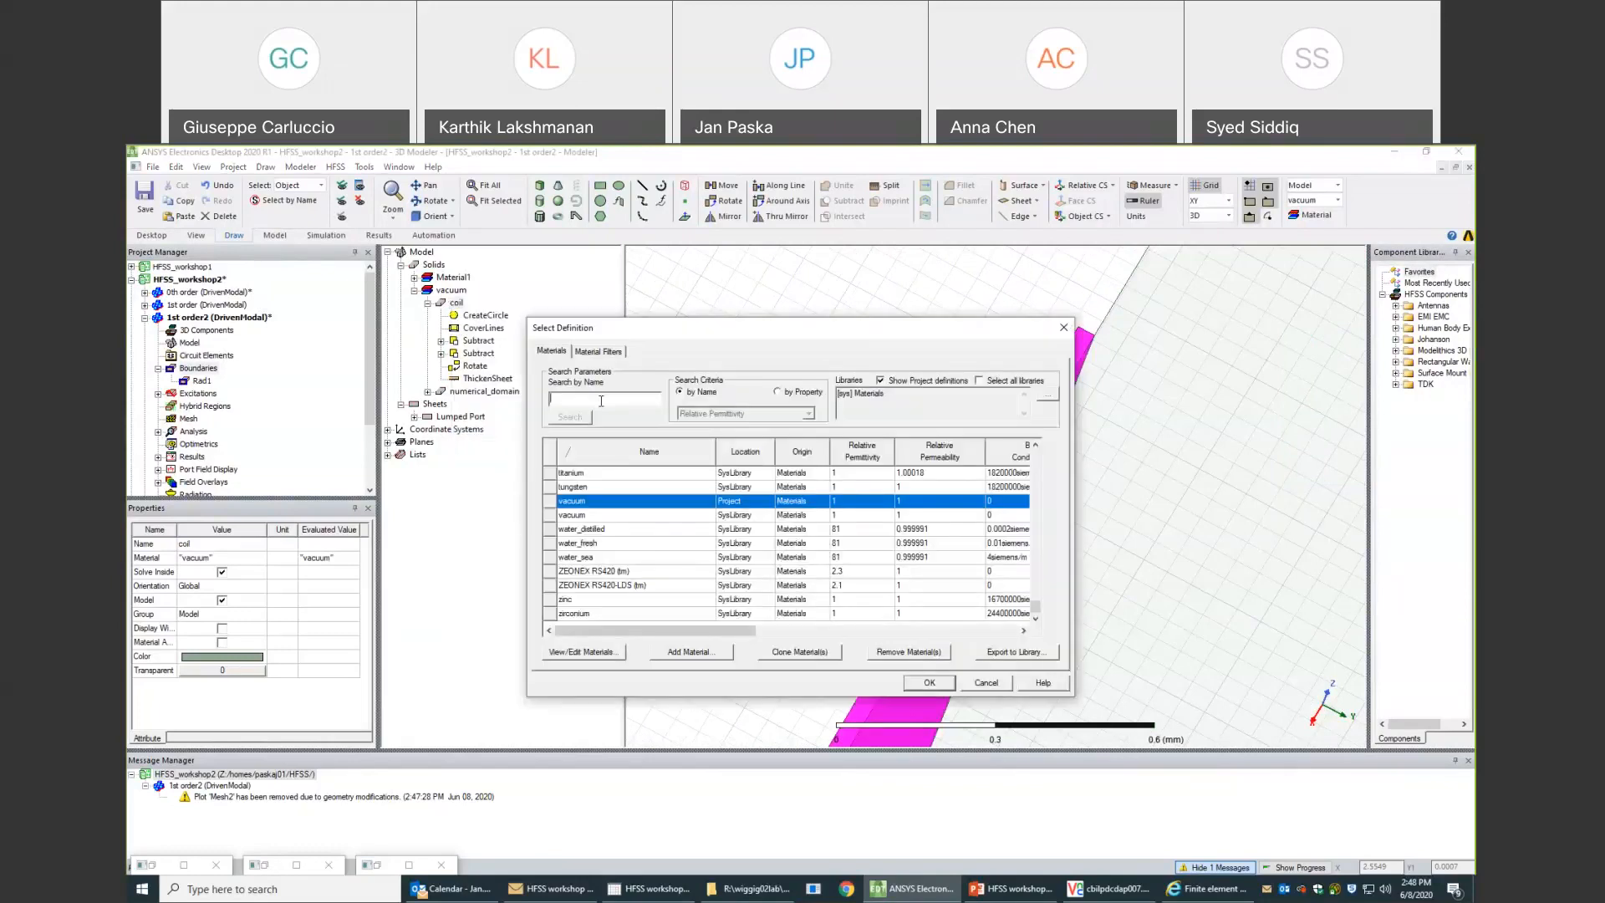
pyautogui.write('copper')
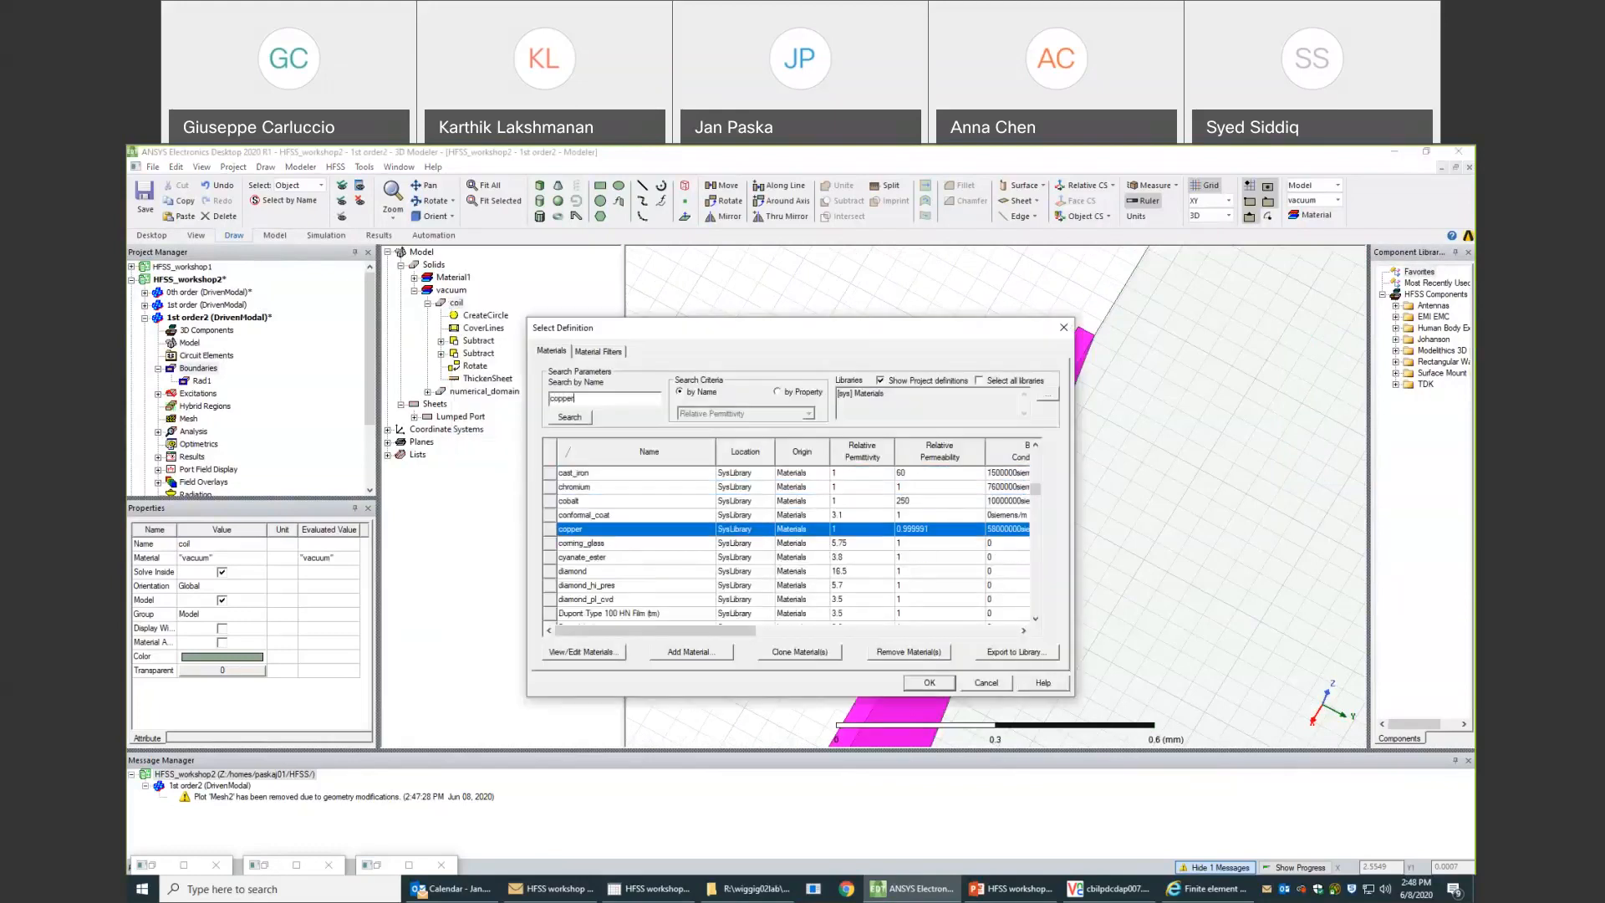
pyautogui.click(930, 683)
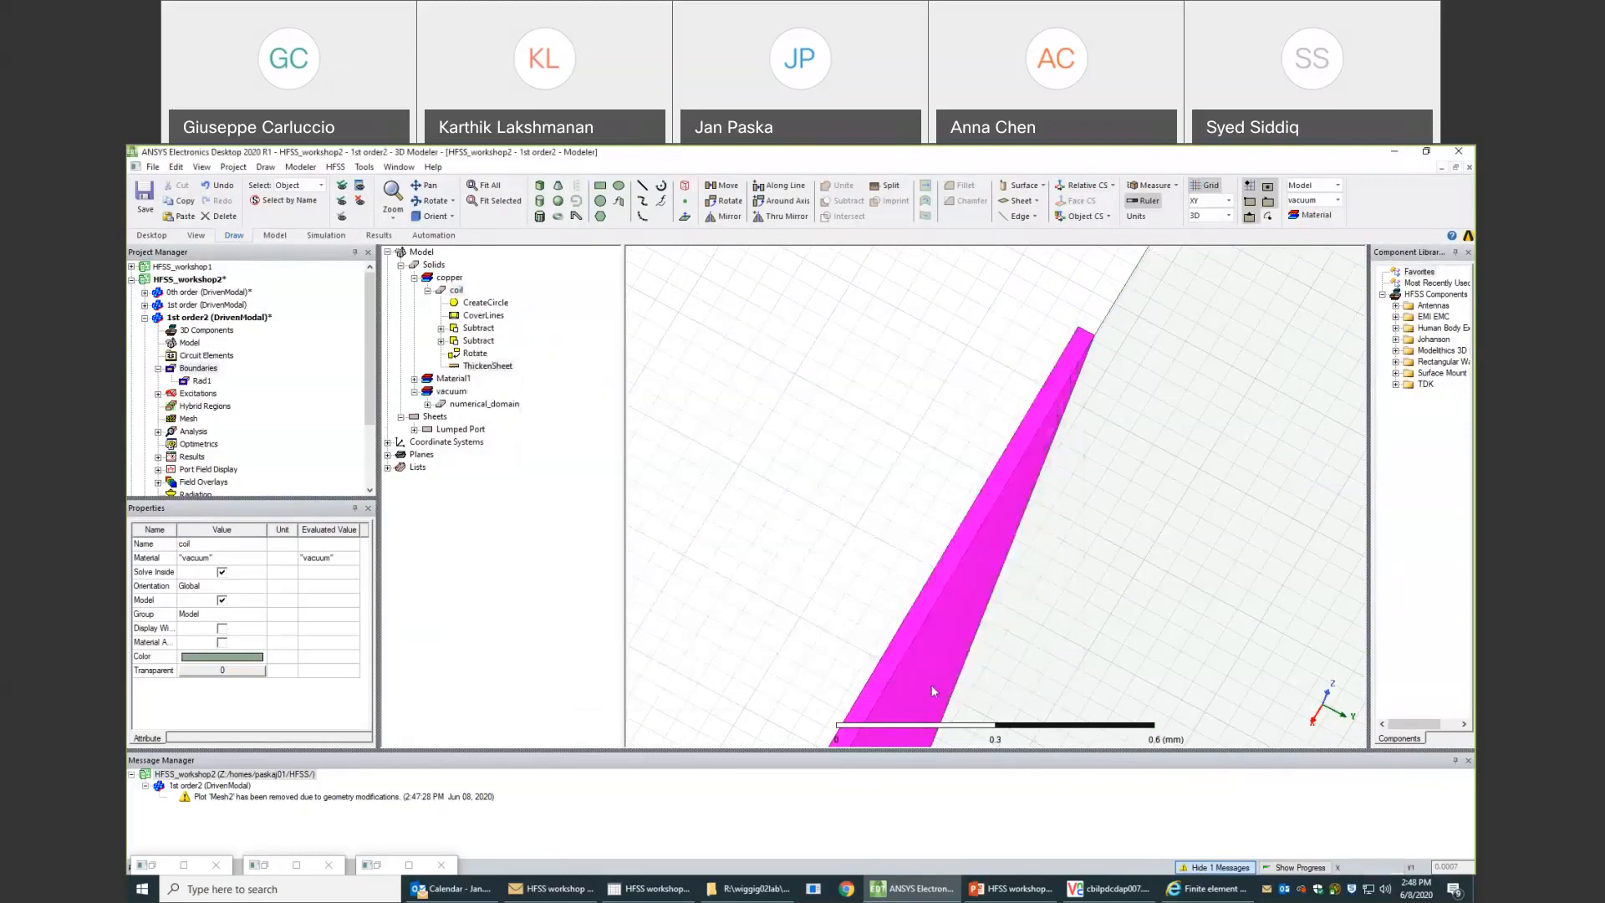
# - Set both the maximum and the minimum number of adaptive passes to 20 in Setup1 of the 1st order2 design
pyautogui.click(158, 431)
pyautogui.doubleClick(206, 444)
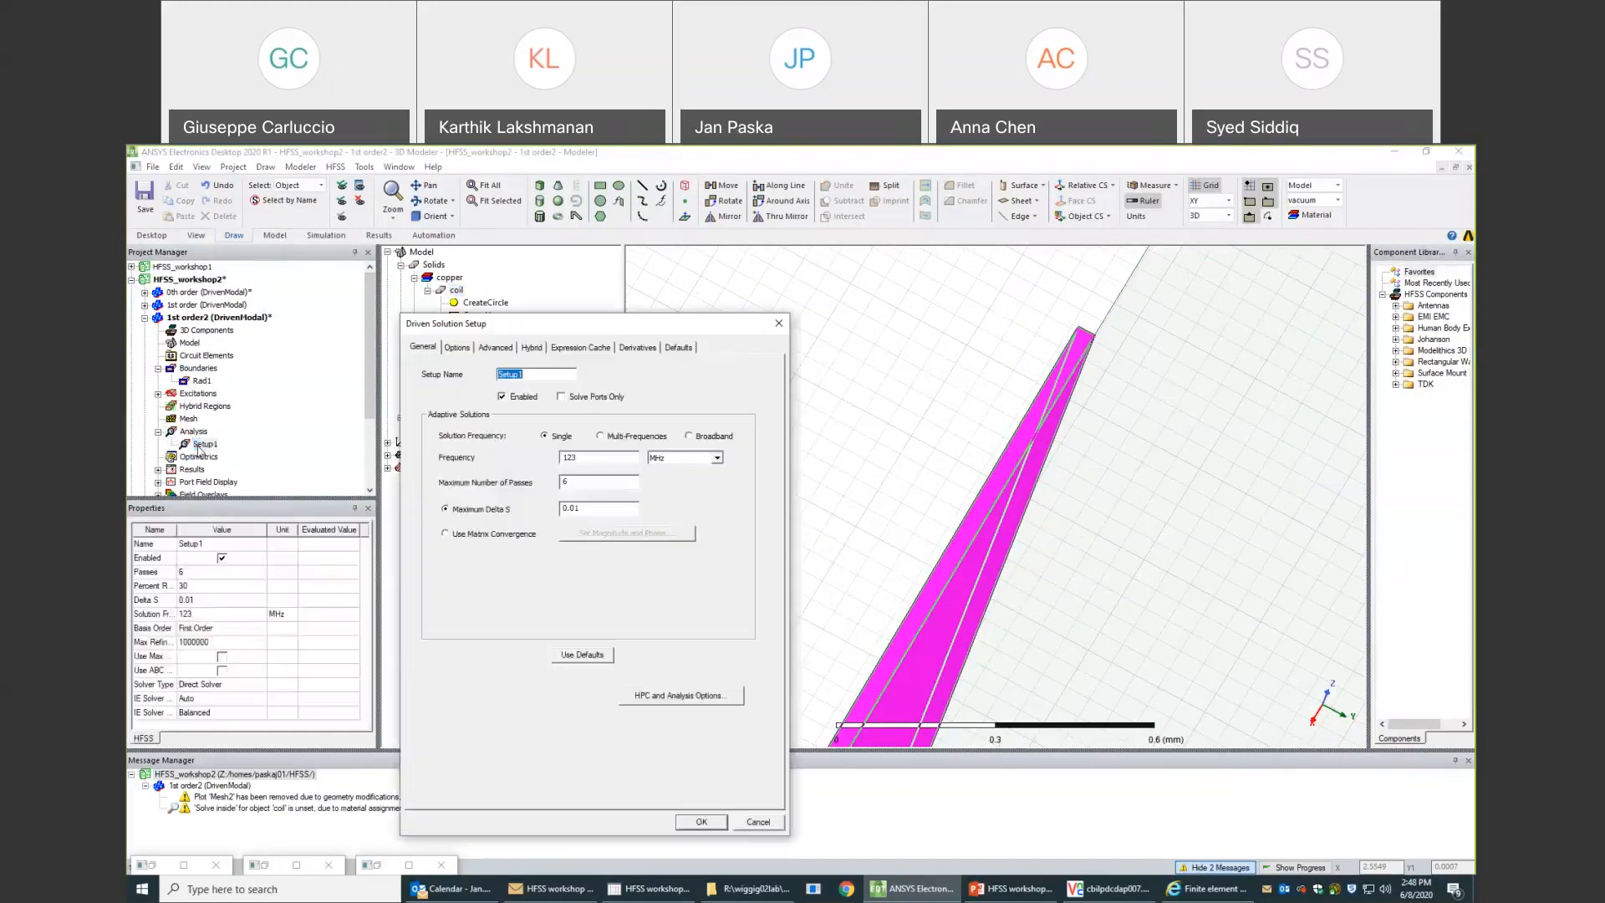
pyautogui.doubleClick(542, 483)
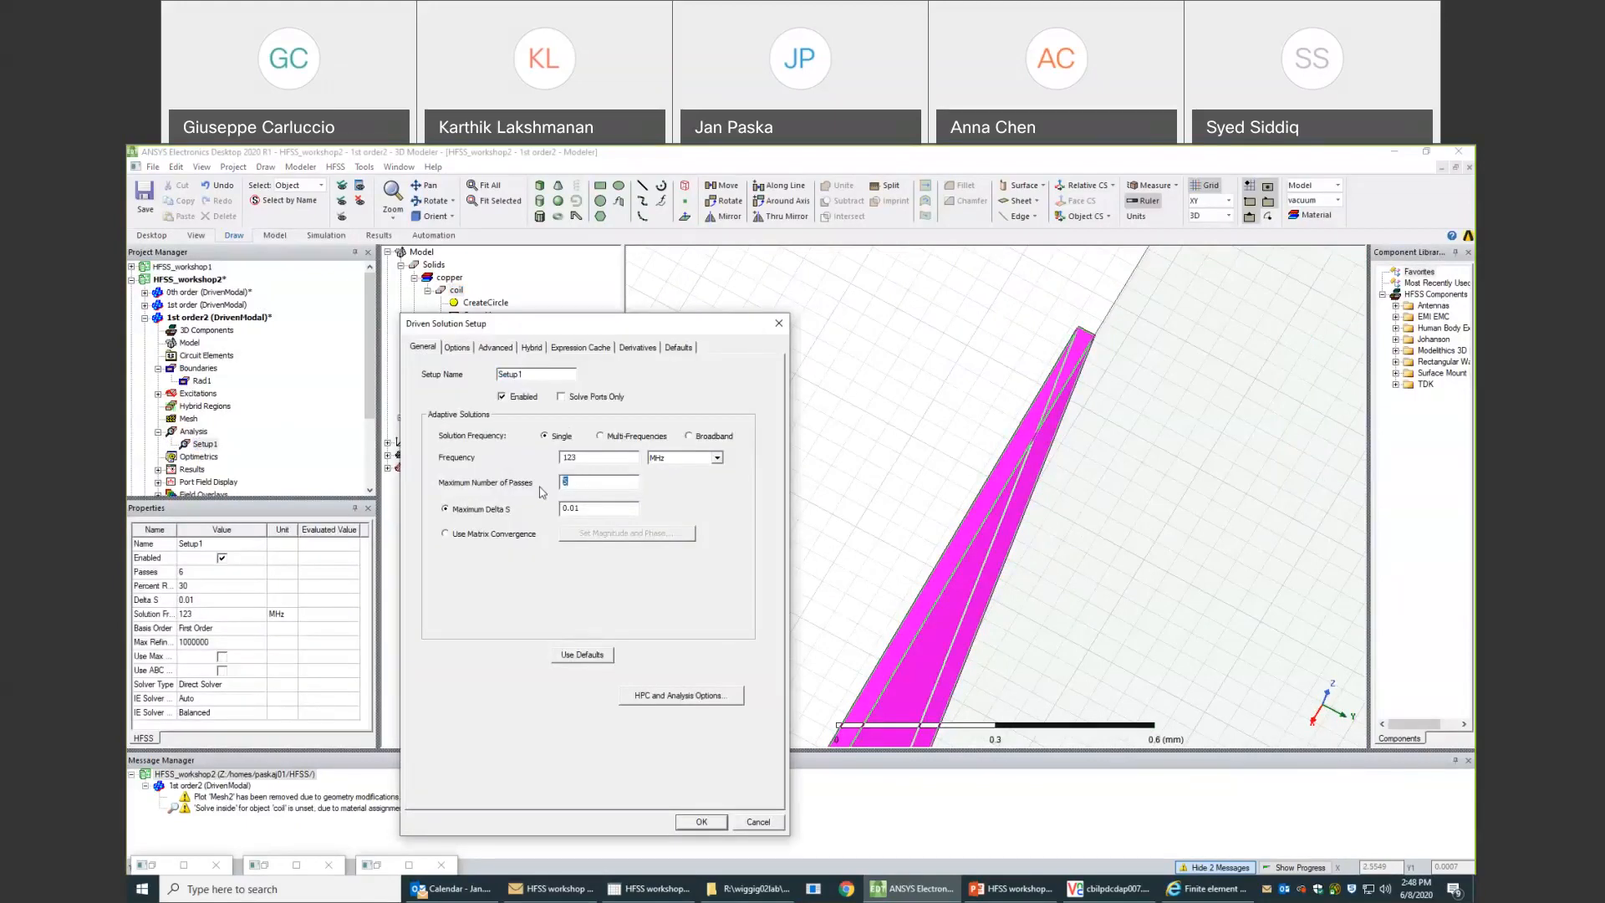
pyautogui.click(456, 348)
pyautogui.write('20')
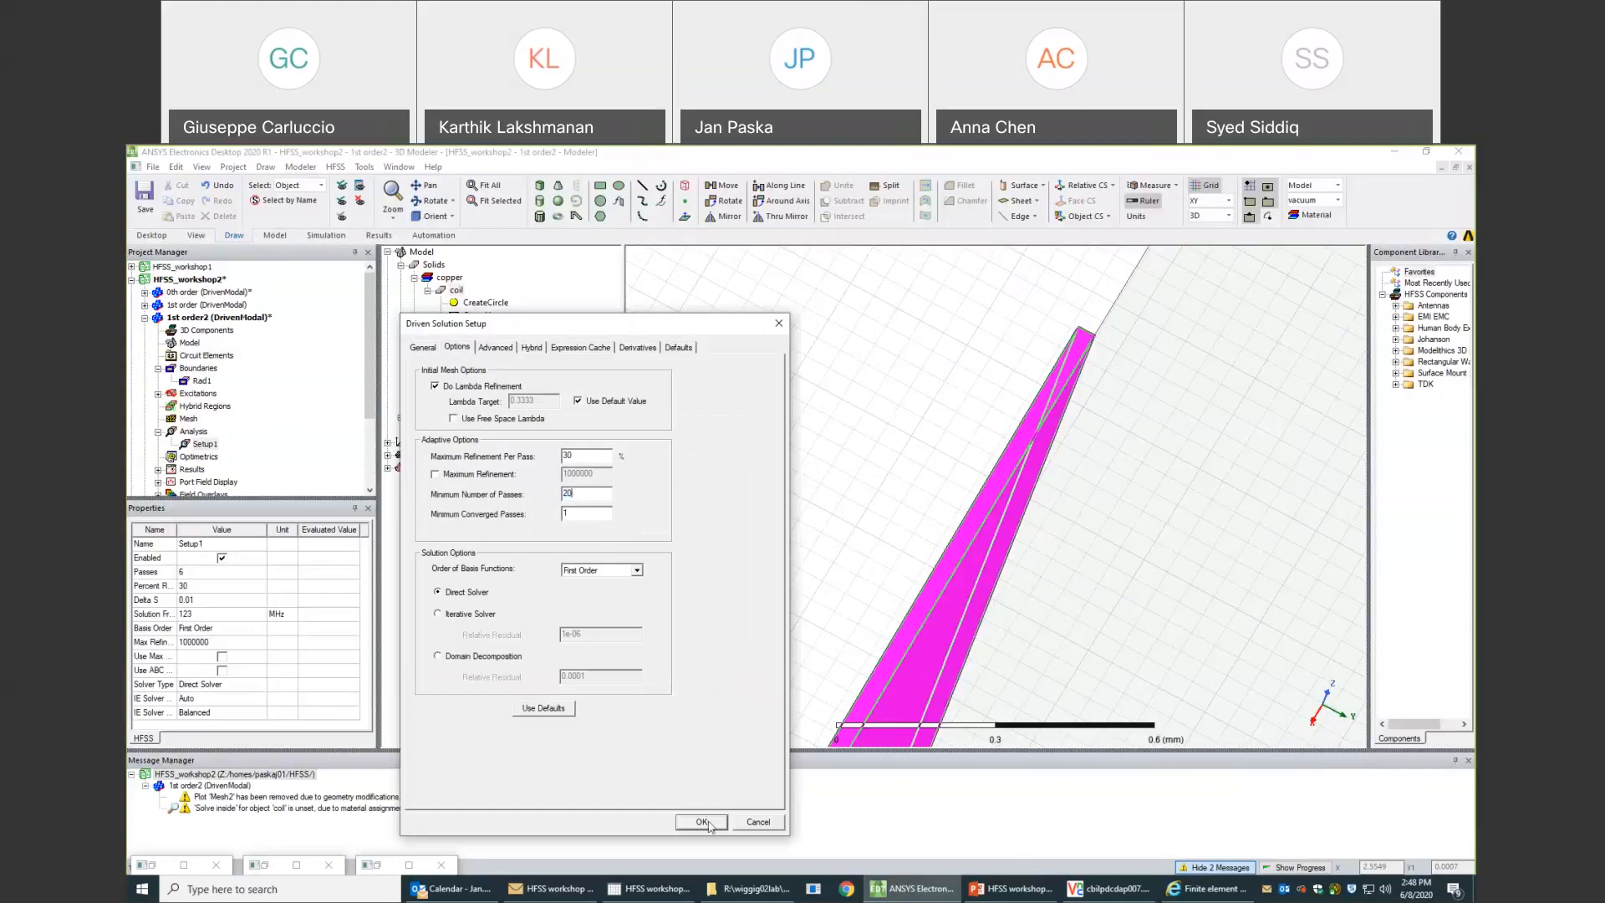
pyautogui.click(703, 822)
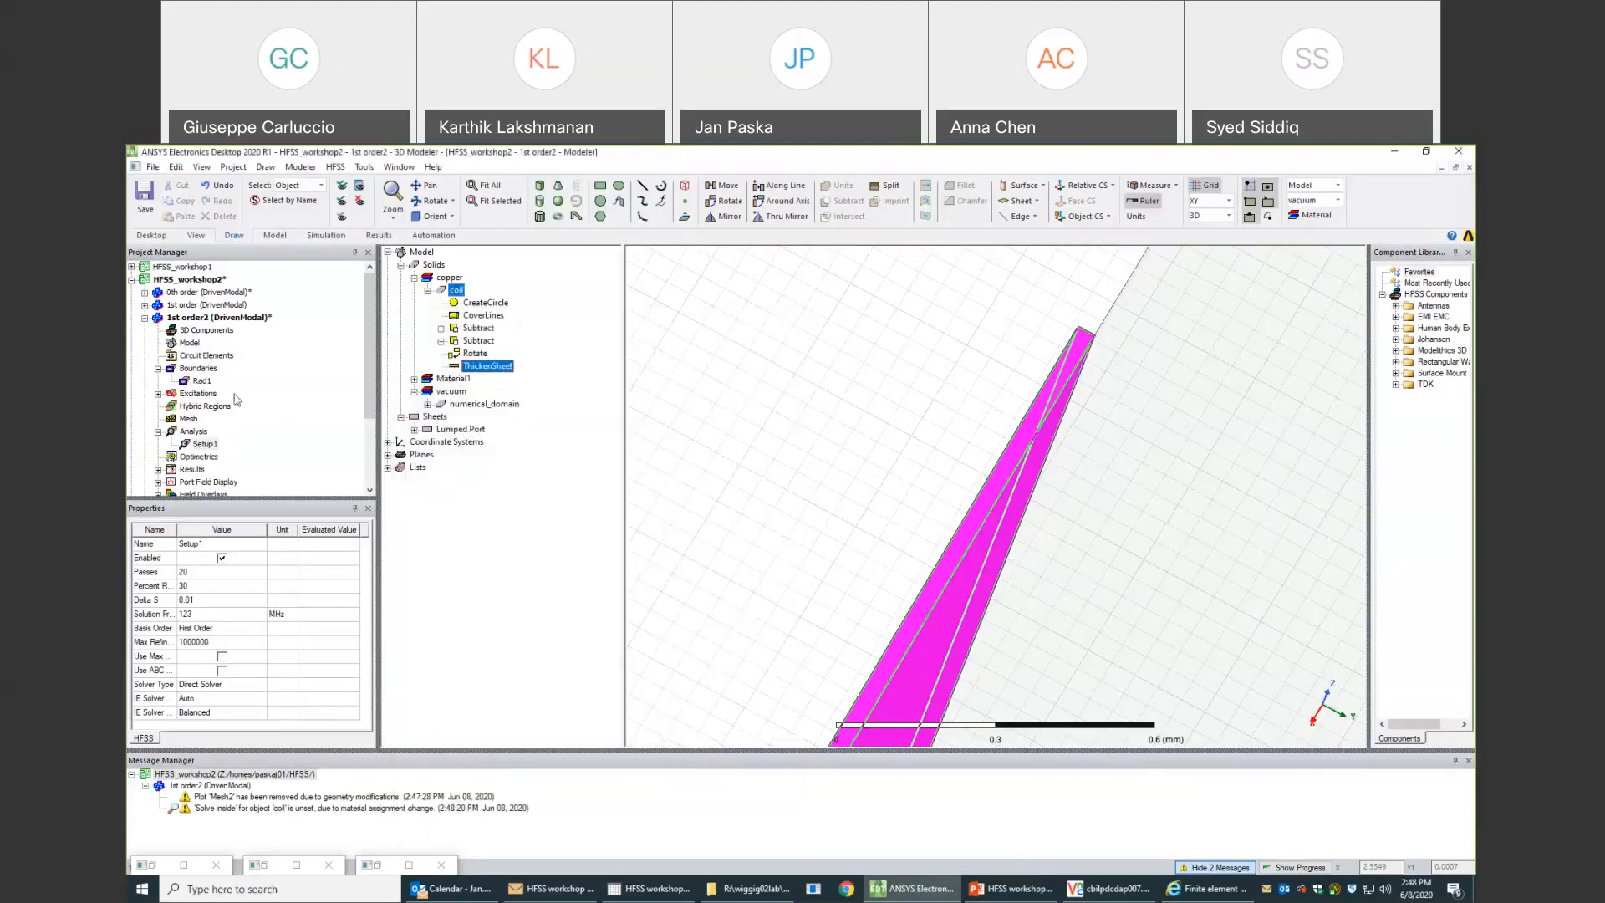
# - Rename the 1st order2 design as ThickenSheet
pyautogui.rightClick(191, 320)
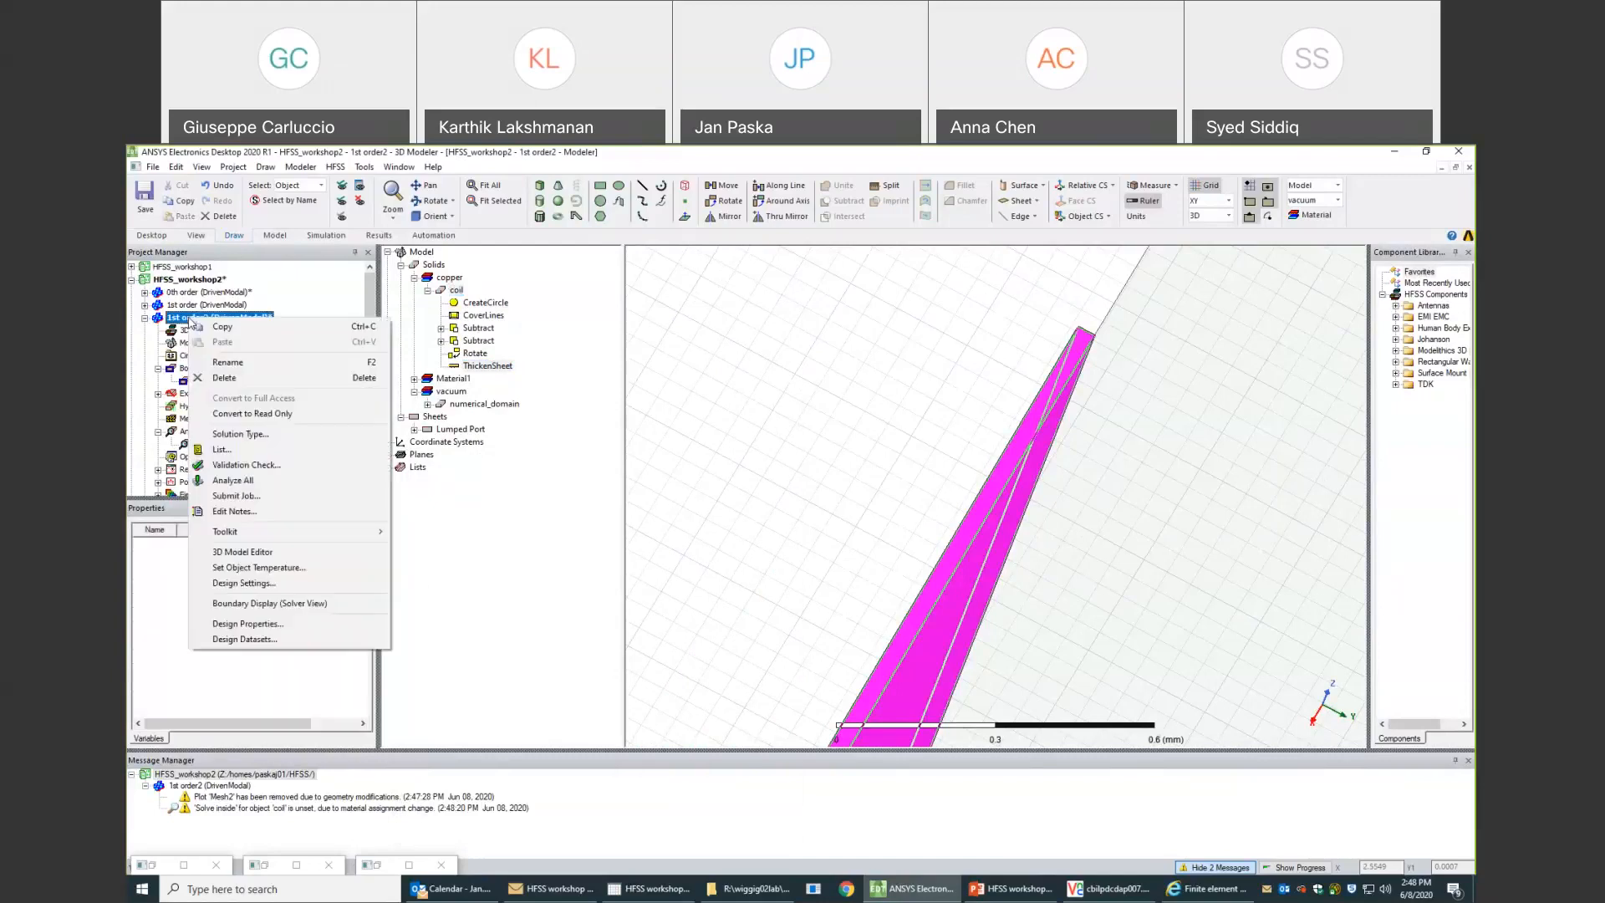
pyautogui.click(228, 364)
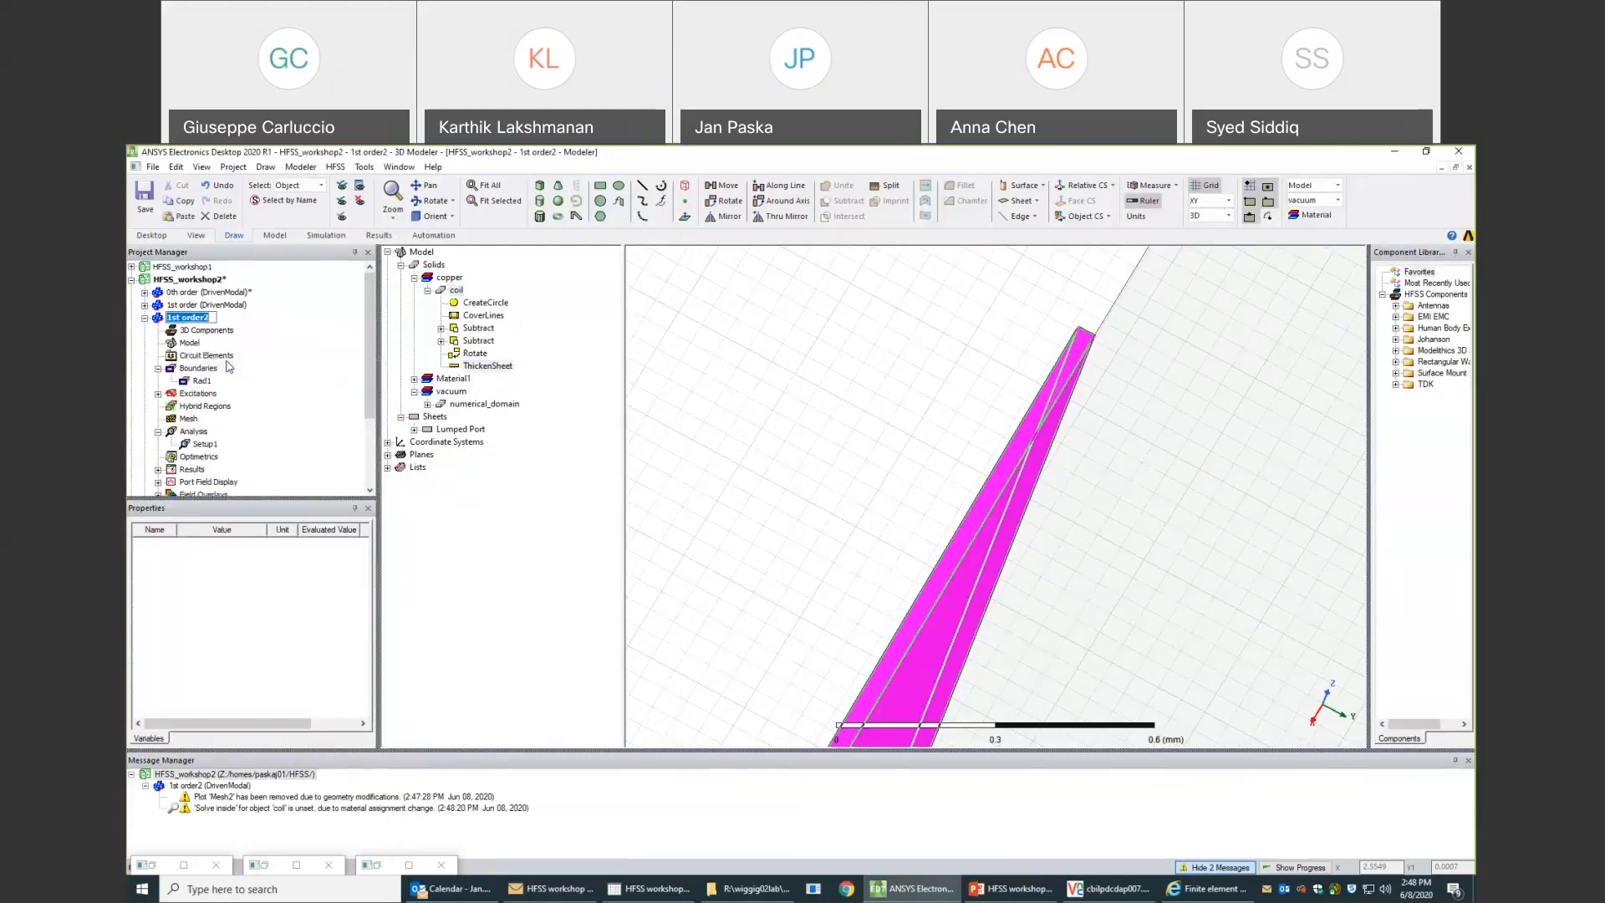
pyautogui.write('ThickenSheet')
pyautogui.press('Return')
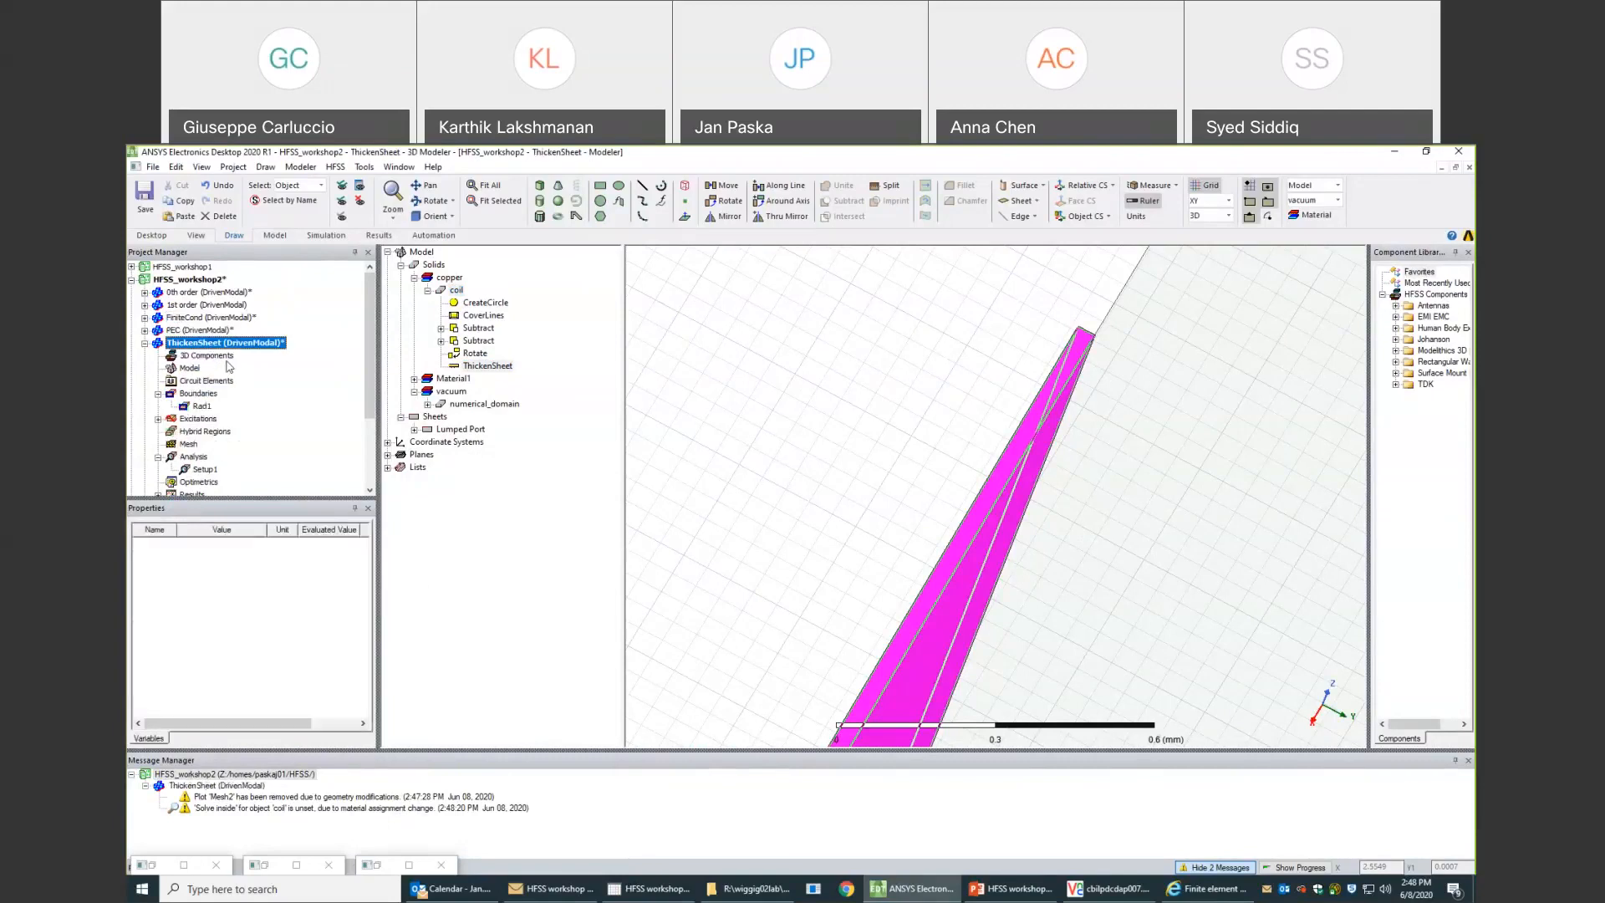
# - Close the HFSS_workshop2 project and switch to the remote ANSYS Electronics Desktop session in VNC Viewer
pyautogui.click(163, 280)
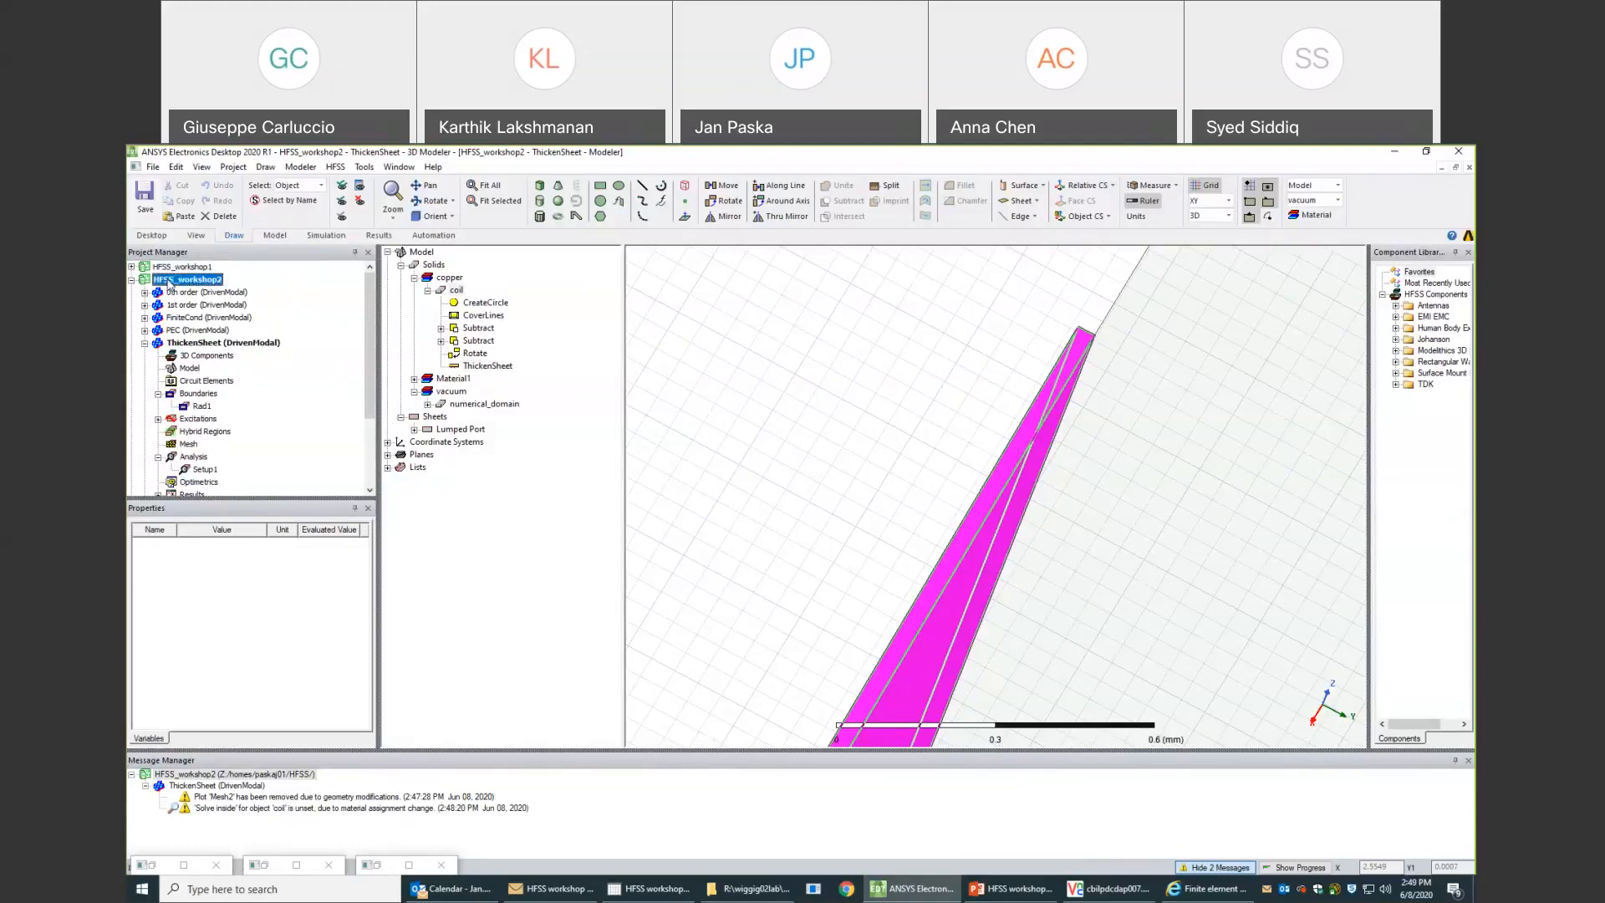
pyautogui.rightClick(169, 284)
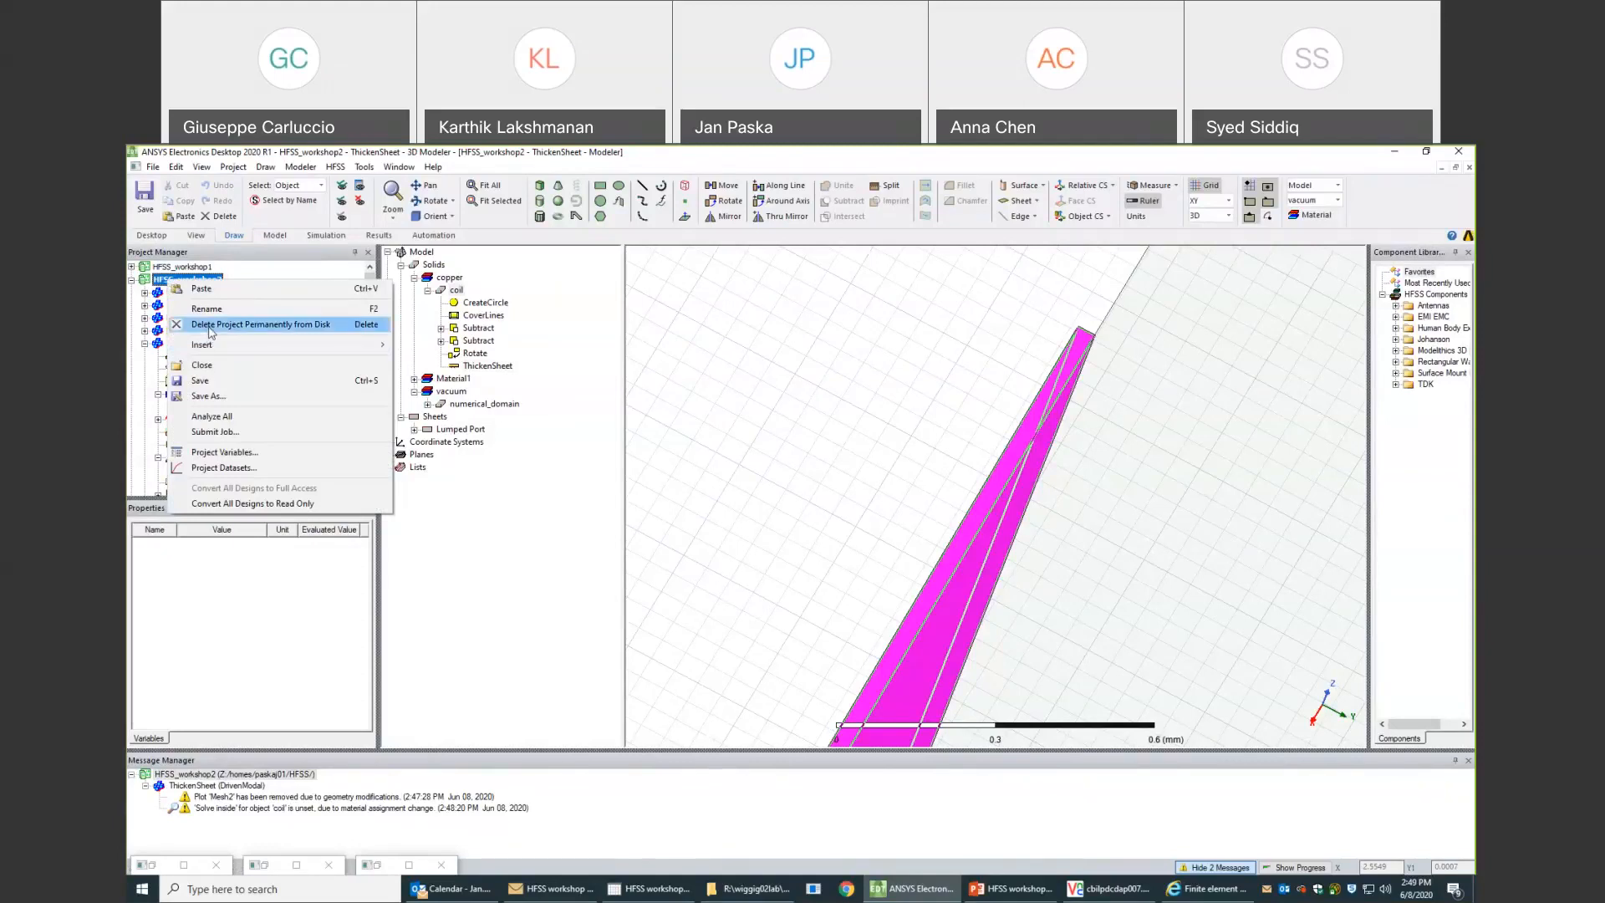
pyautogui.click(203, 365)
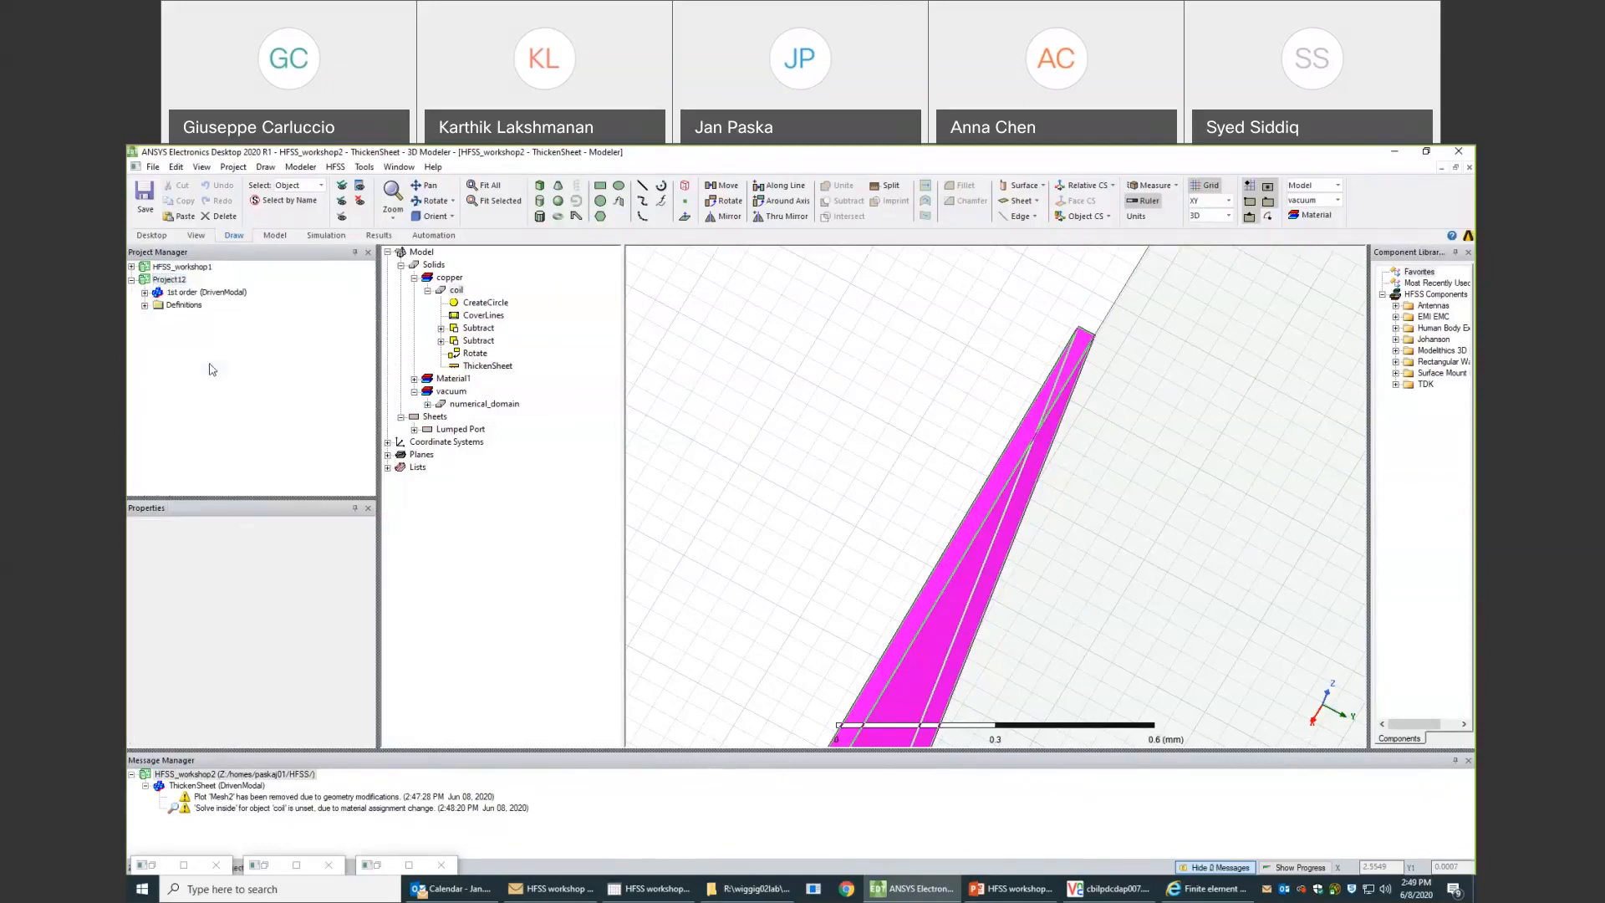
pyautogui.click(1104, 895)
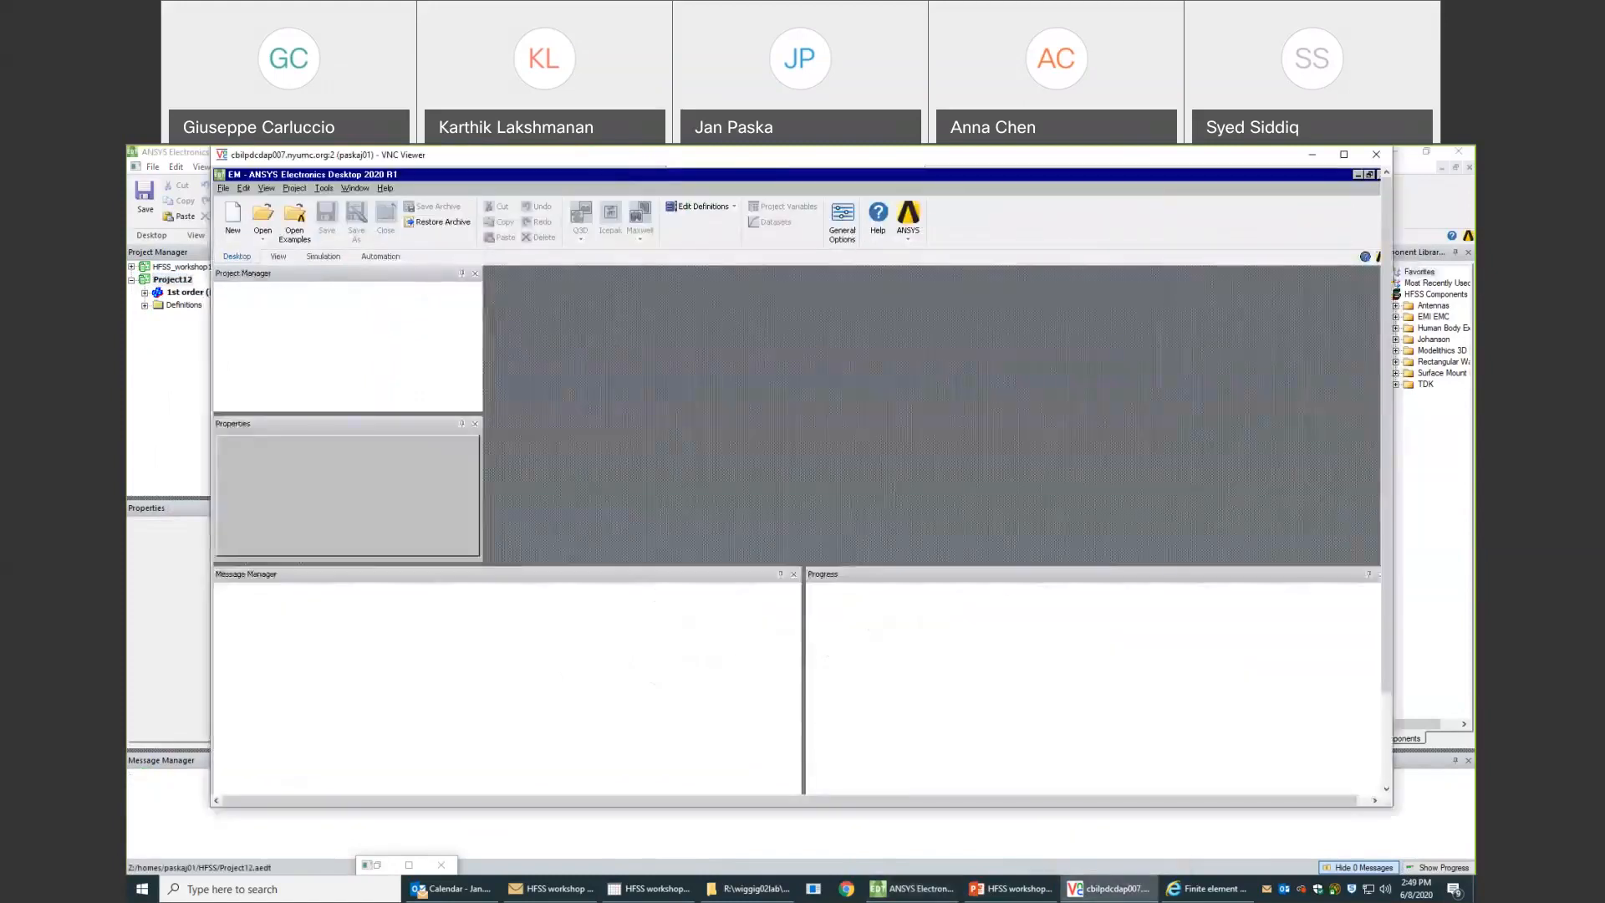
pyautogui.click(265, 217)
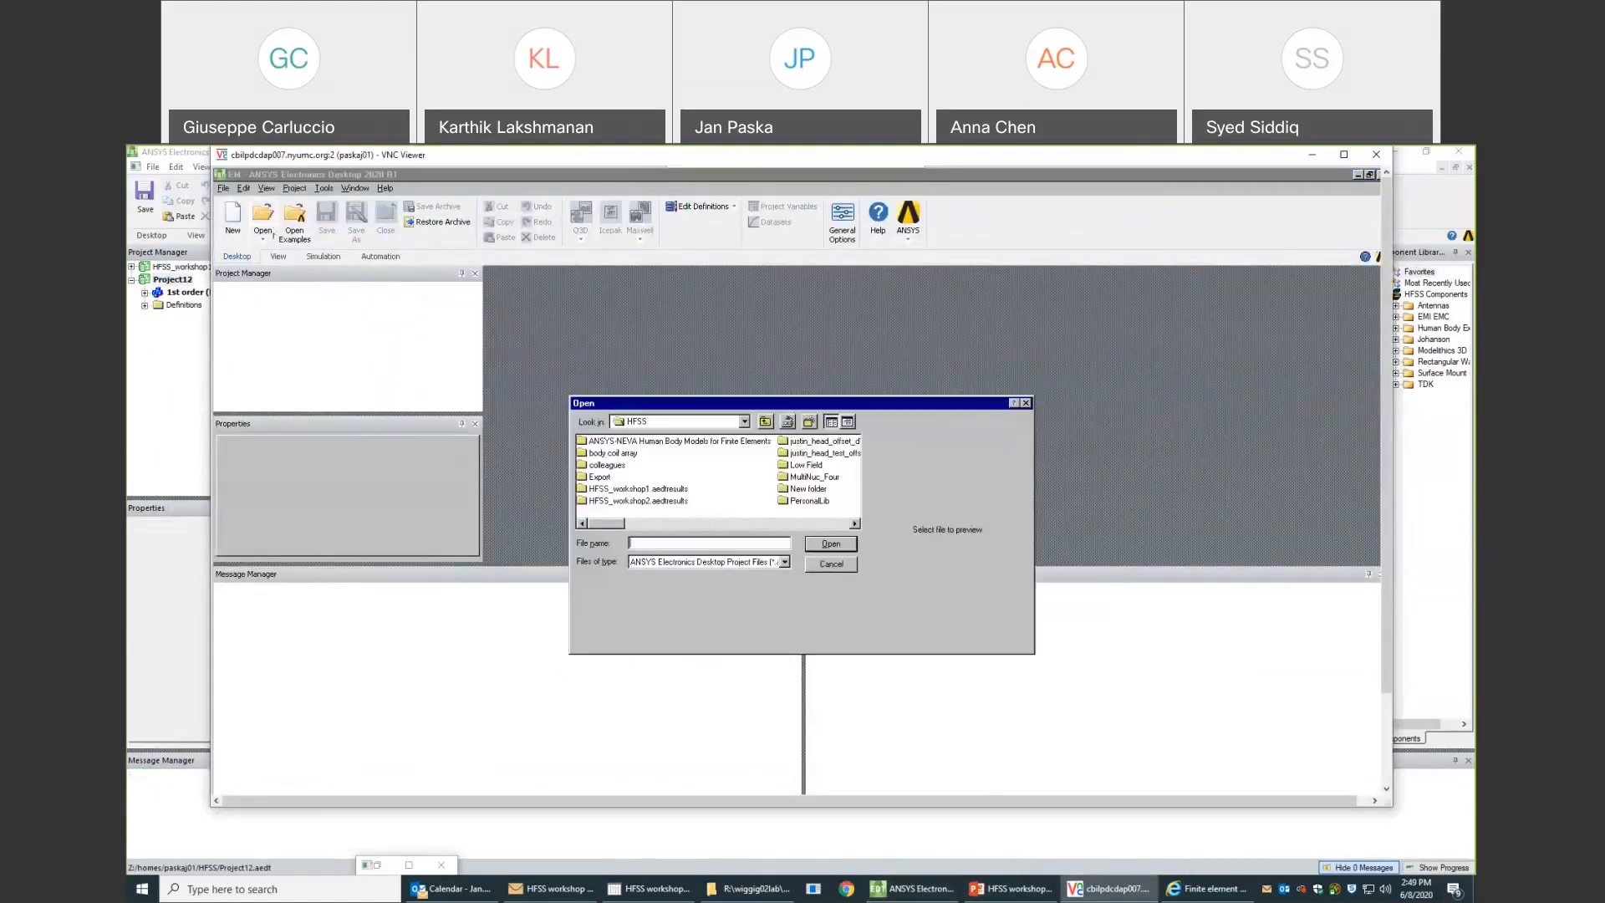
pyautogui.moveTo(615, 524); pyautogui.dragTo(761, 533)
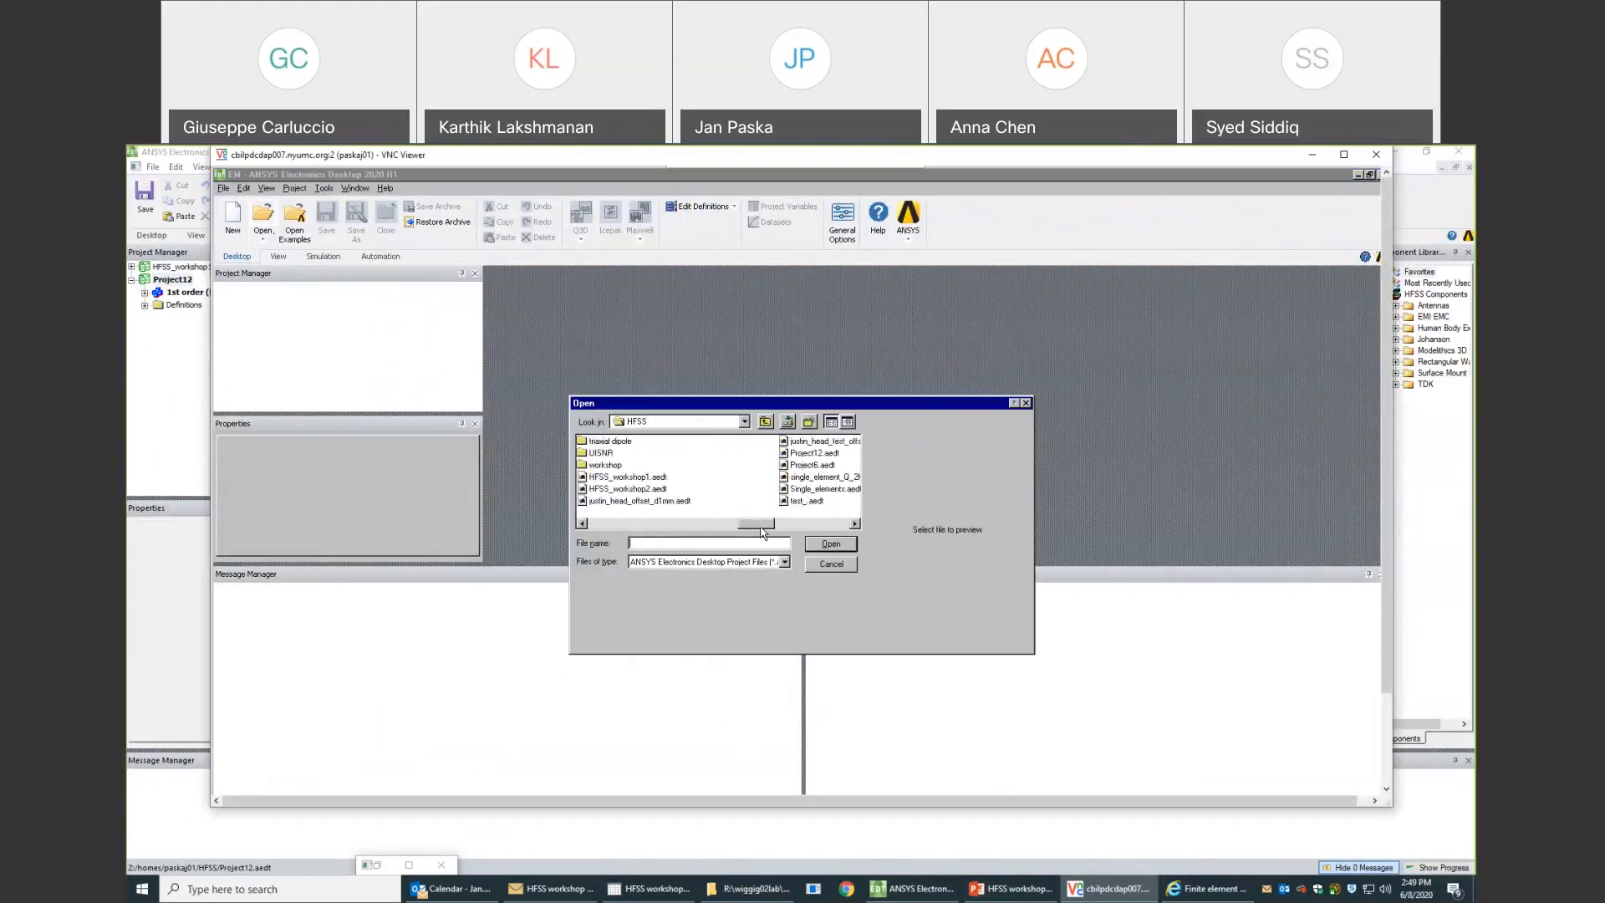
pyautogui.doubleClick(803, 455)
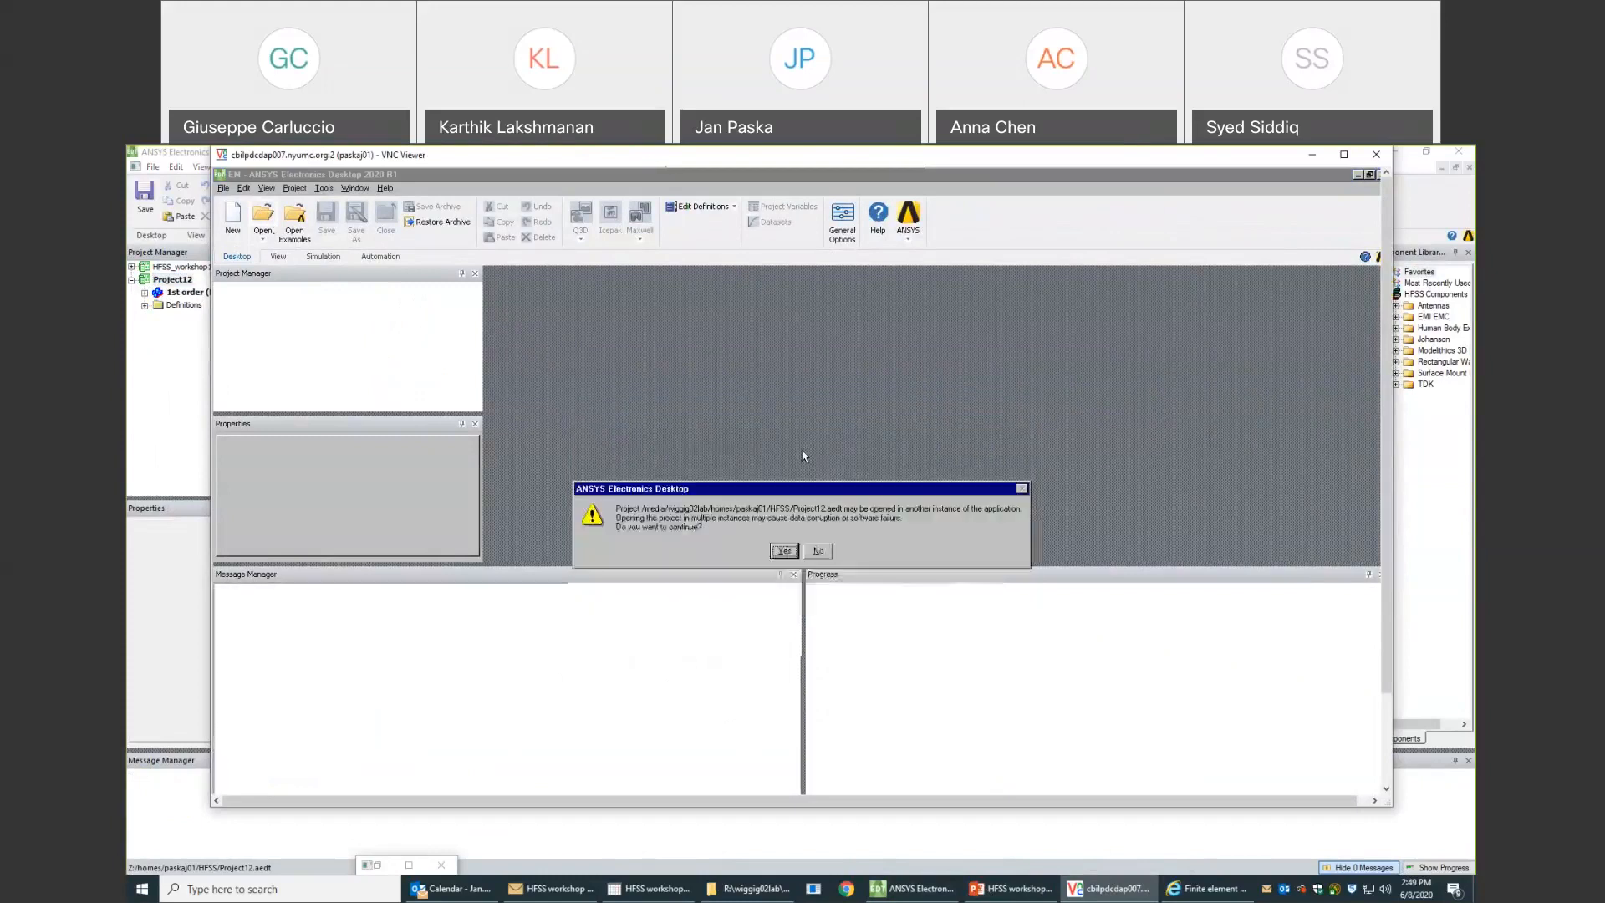
pyautogui.click(784, 552)
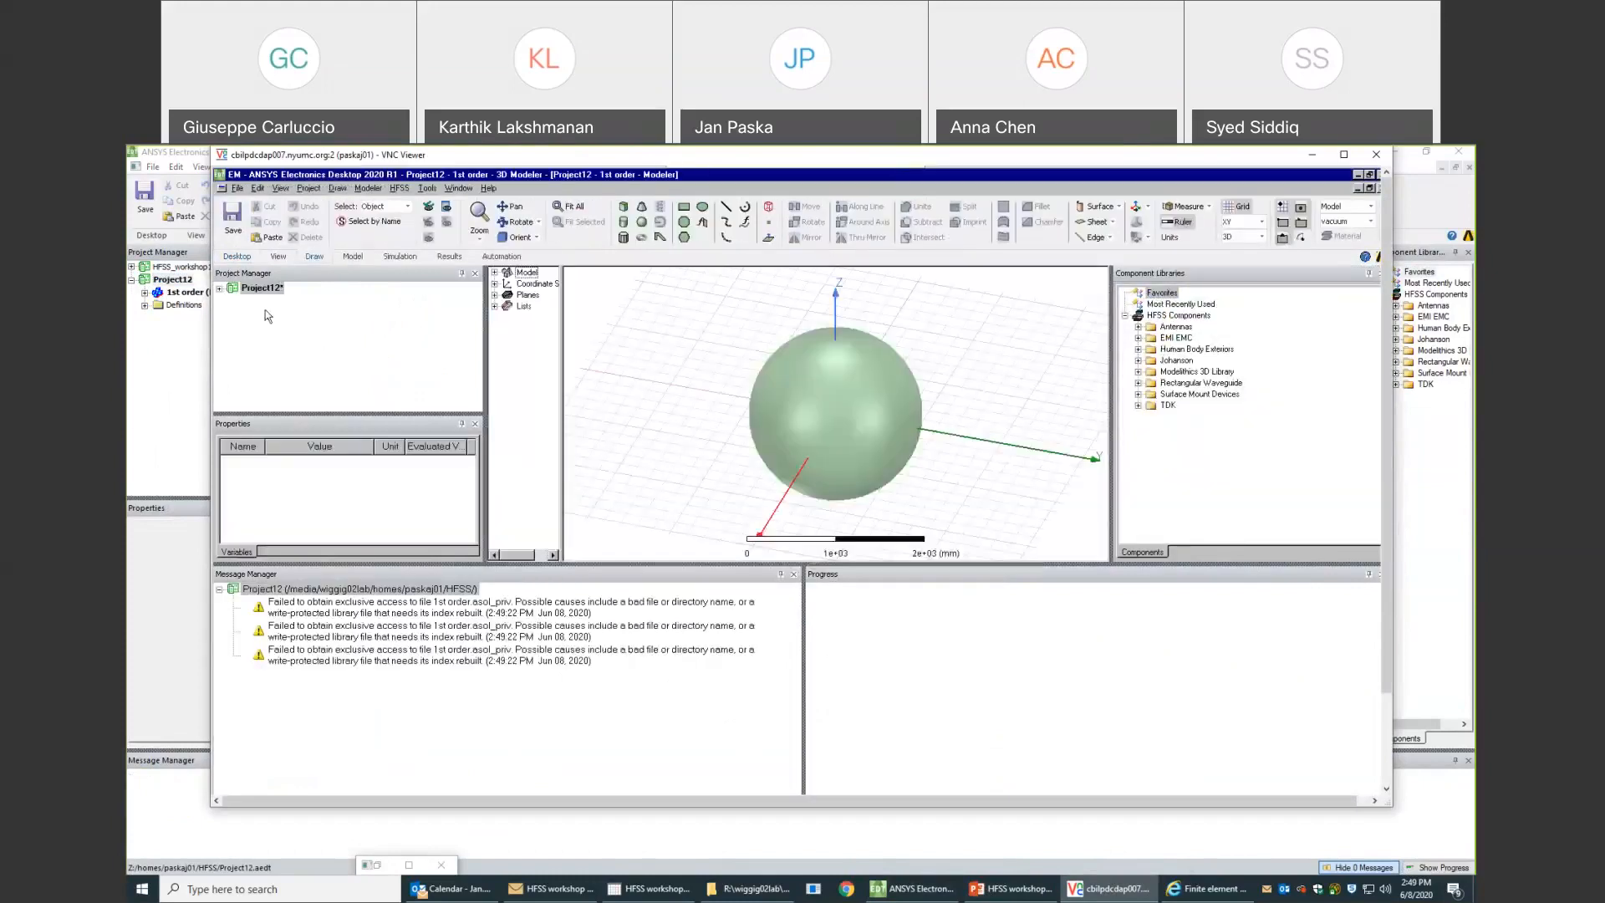
pyautogui.click(220, 288)
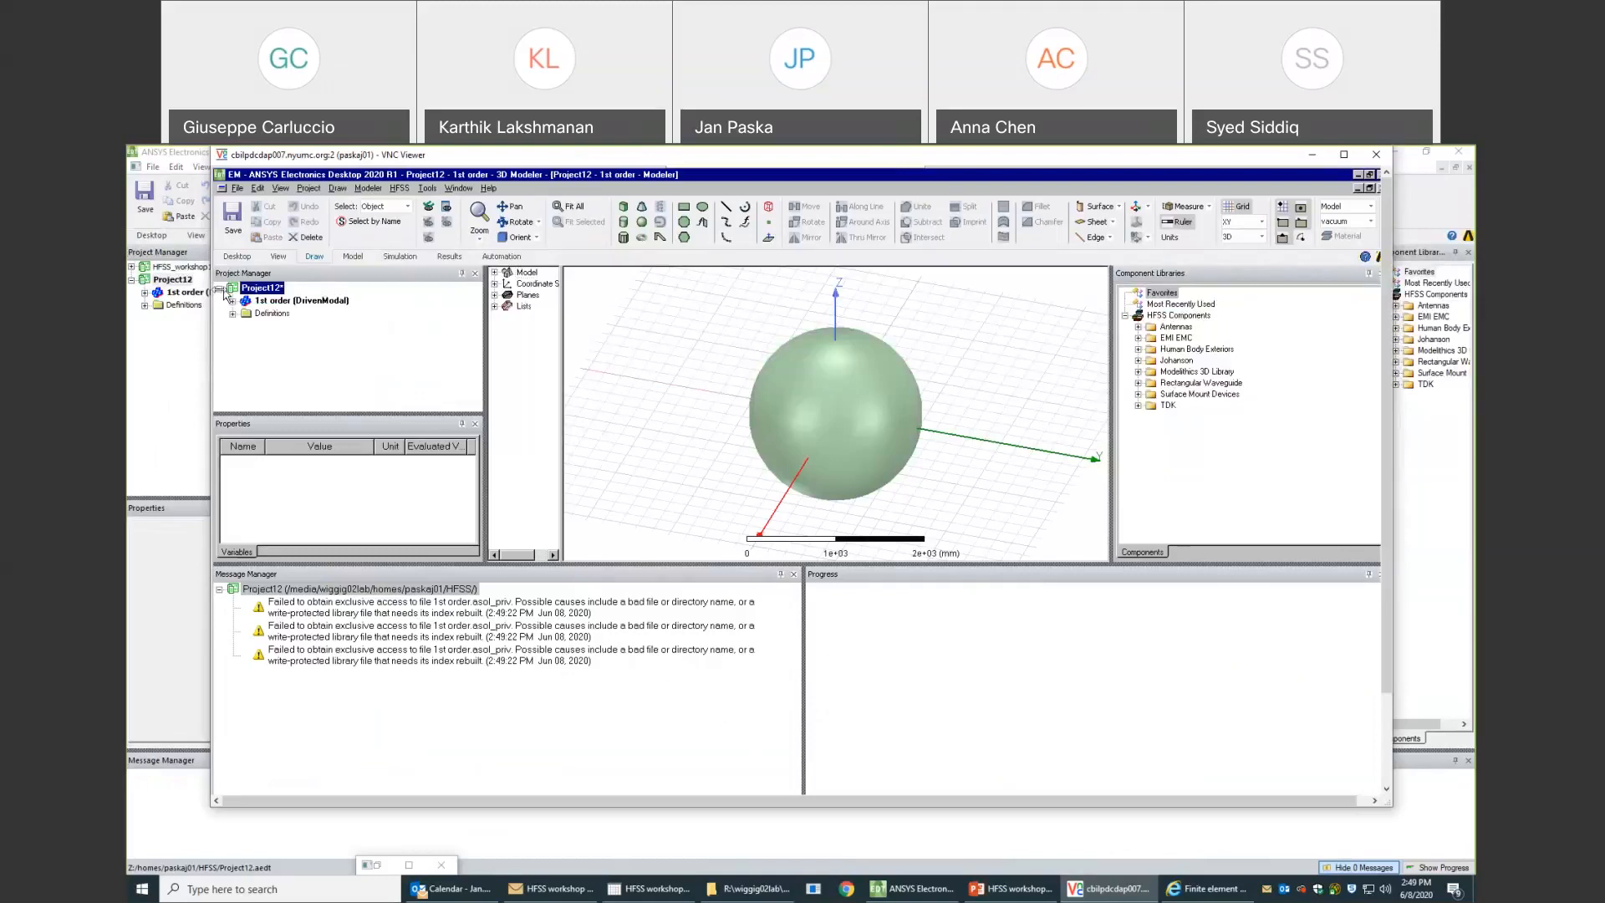
pyautogui.rightClick(255, 286)
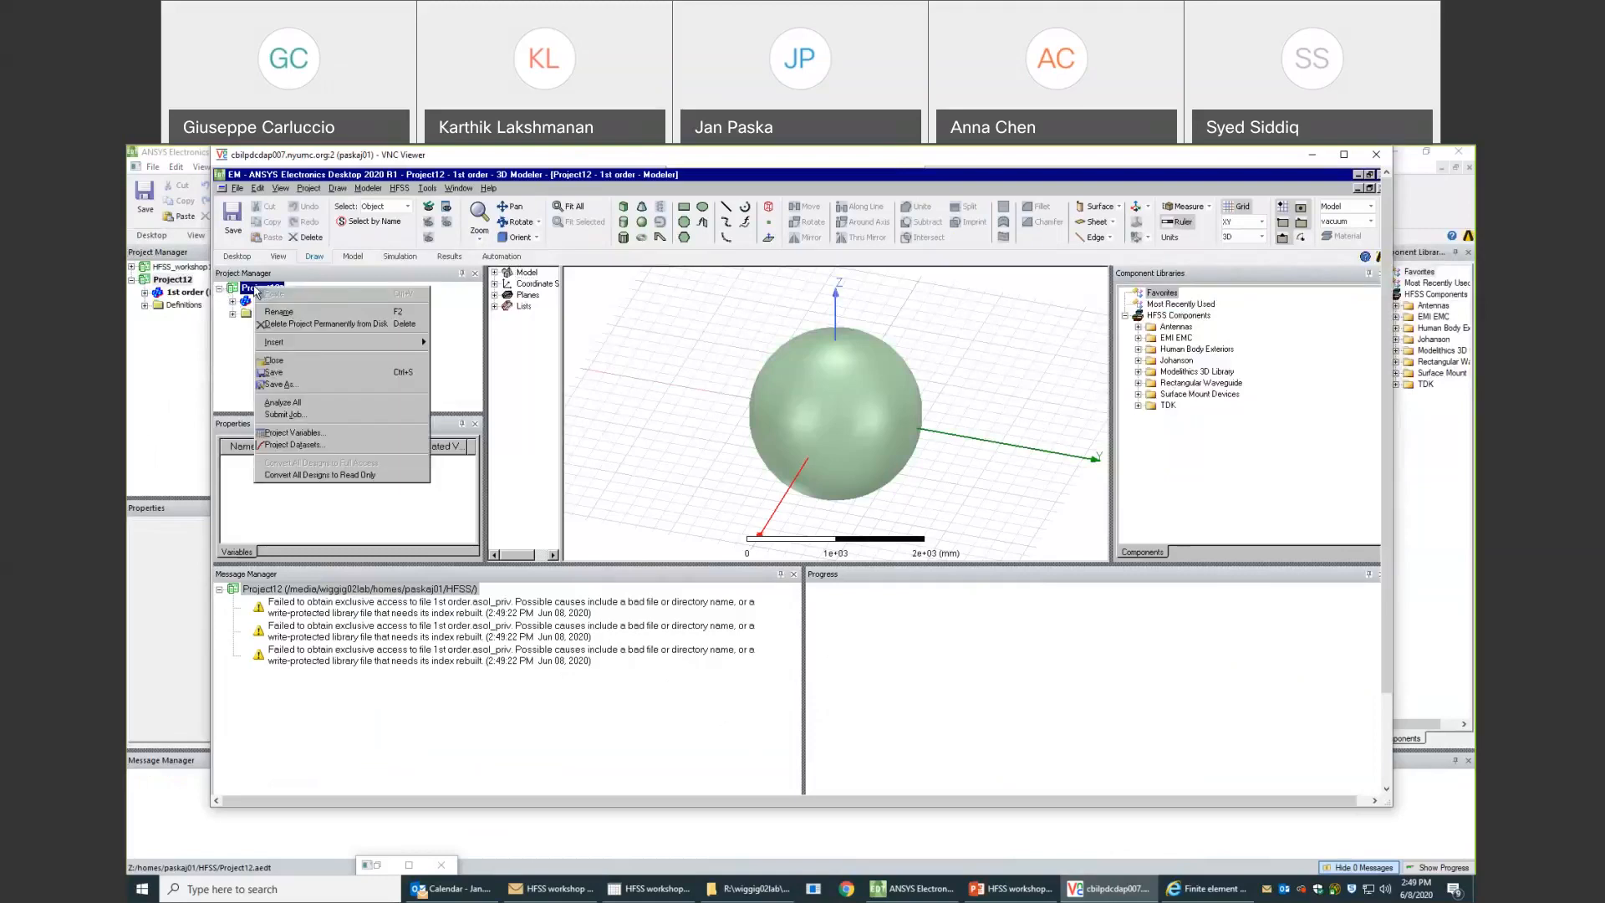
pyautogui.click(292, 361)
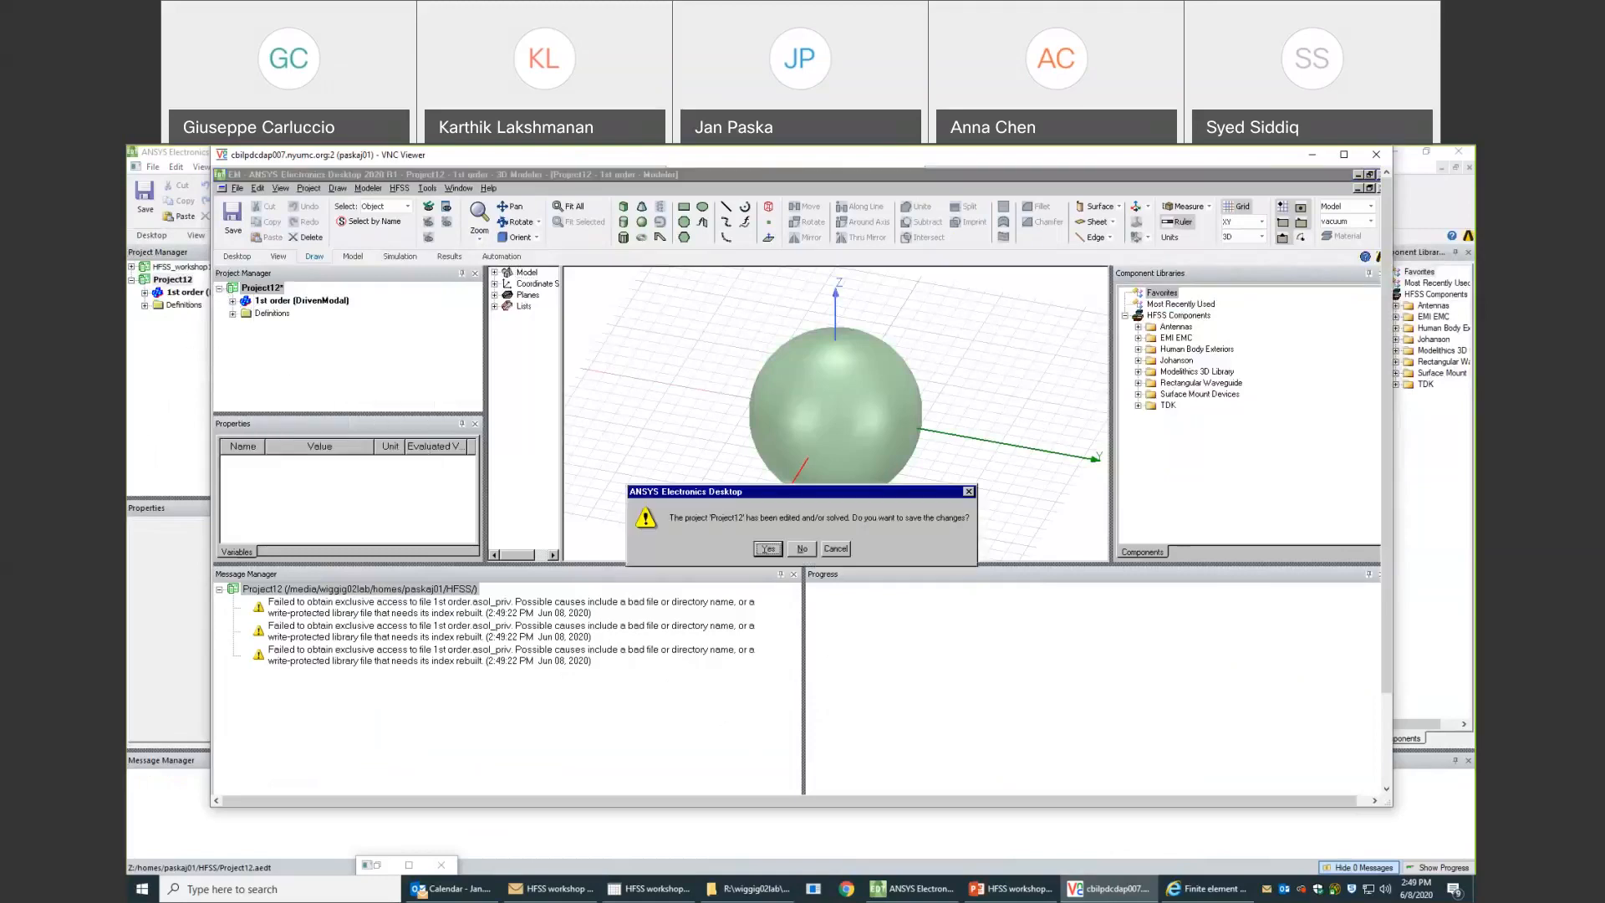
pyautogui.click(804, 549)
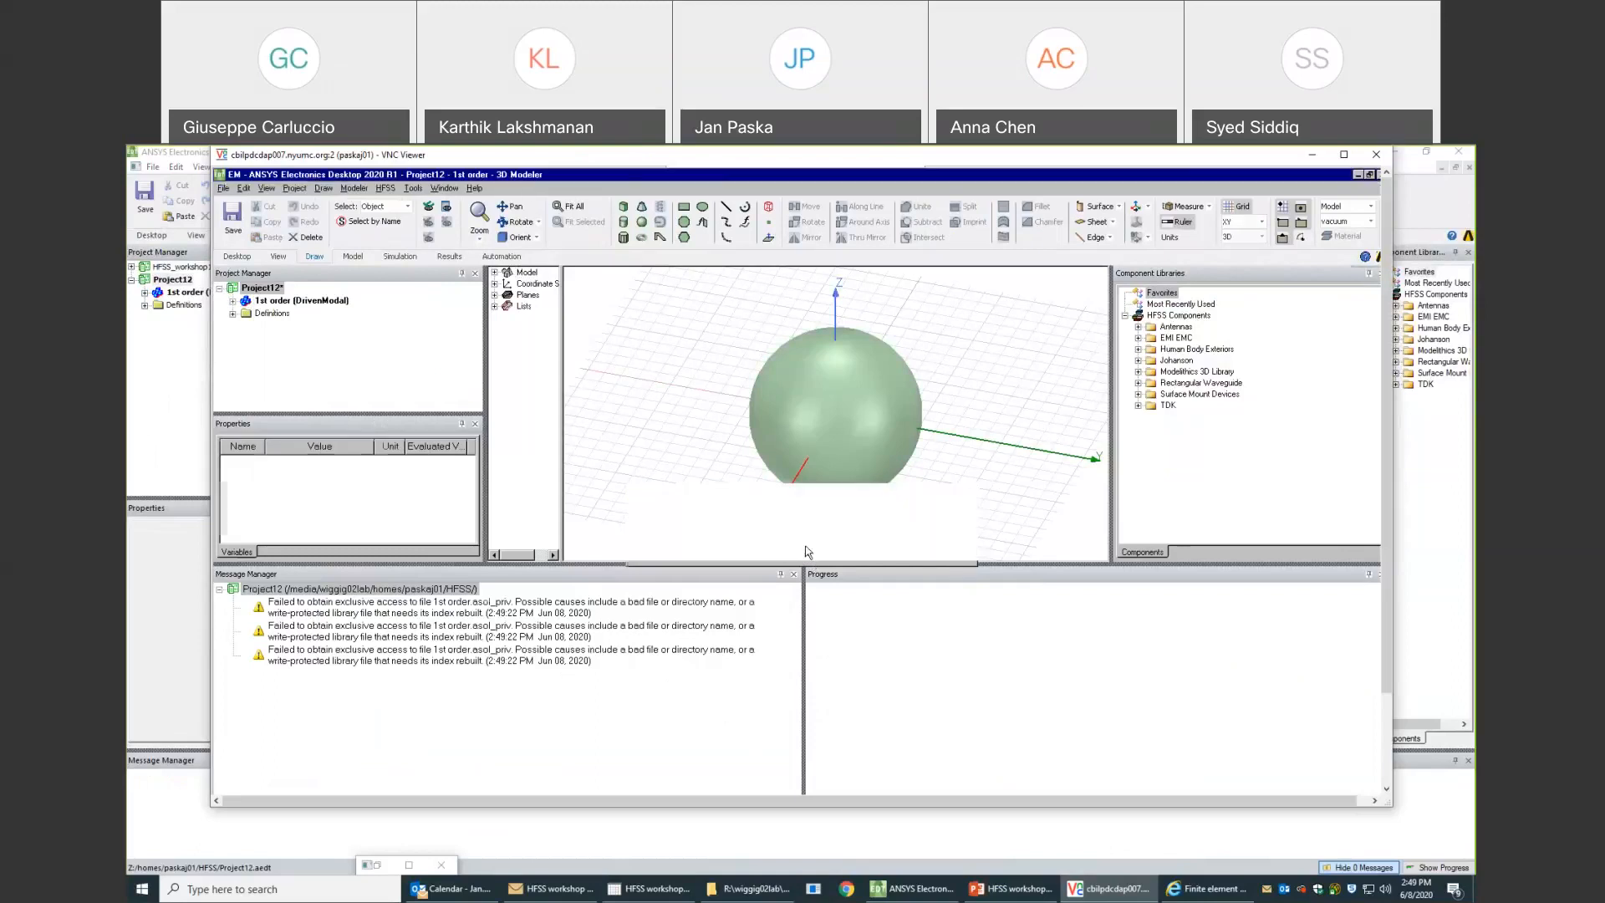
# - Open the HFSS_workshop2.aedt project from the HFSS folder in the remote session
pyautogui.click(264, 219)
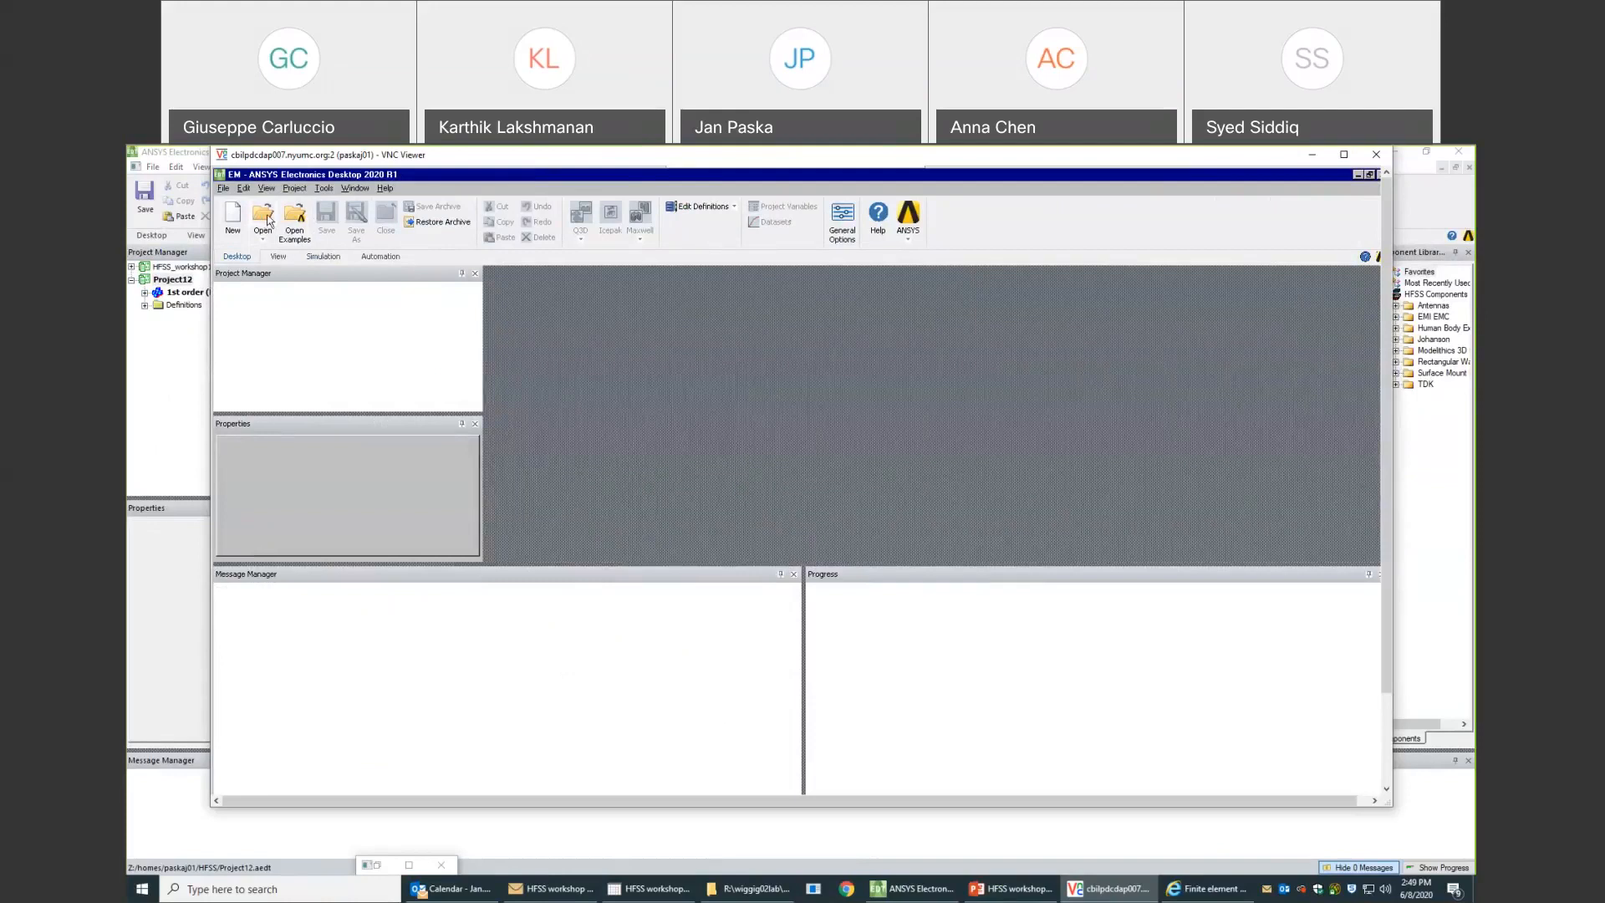
pyautogui.moveTo(611, 523); pyautogui.dragTo(764, 524)
pyautogui.doubleClick(638, 489)
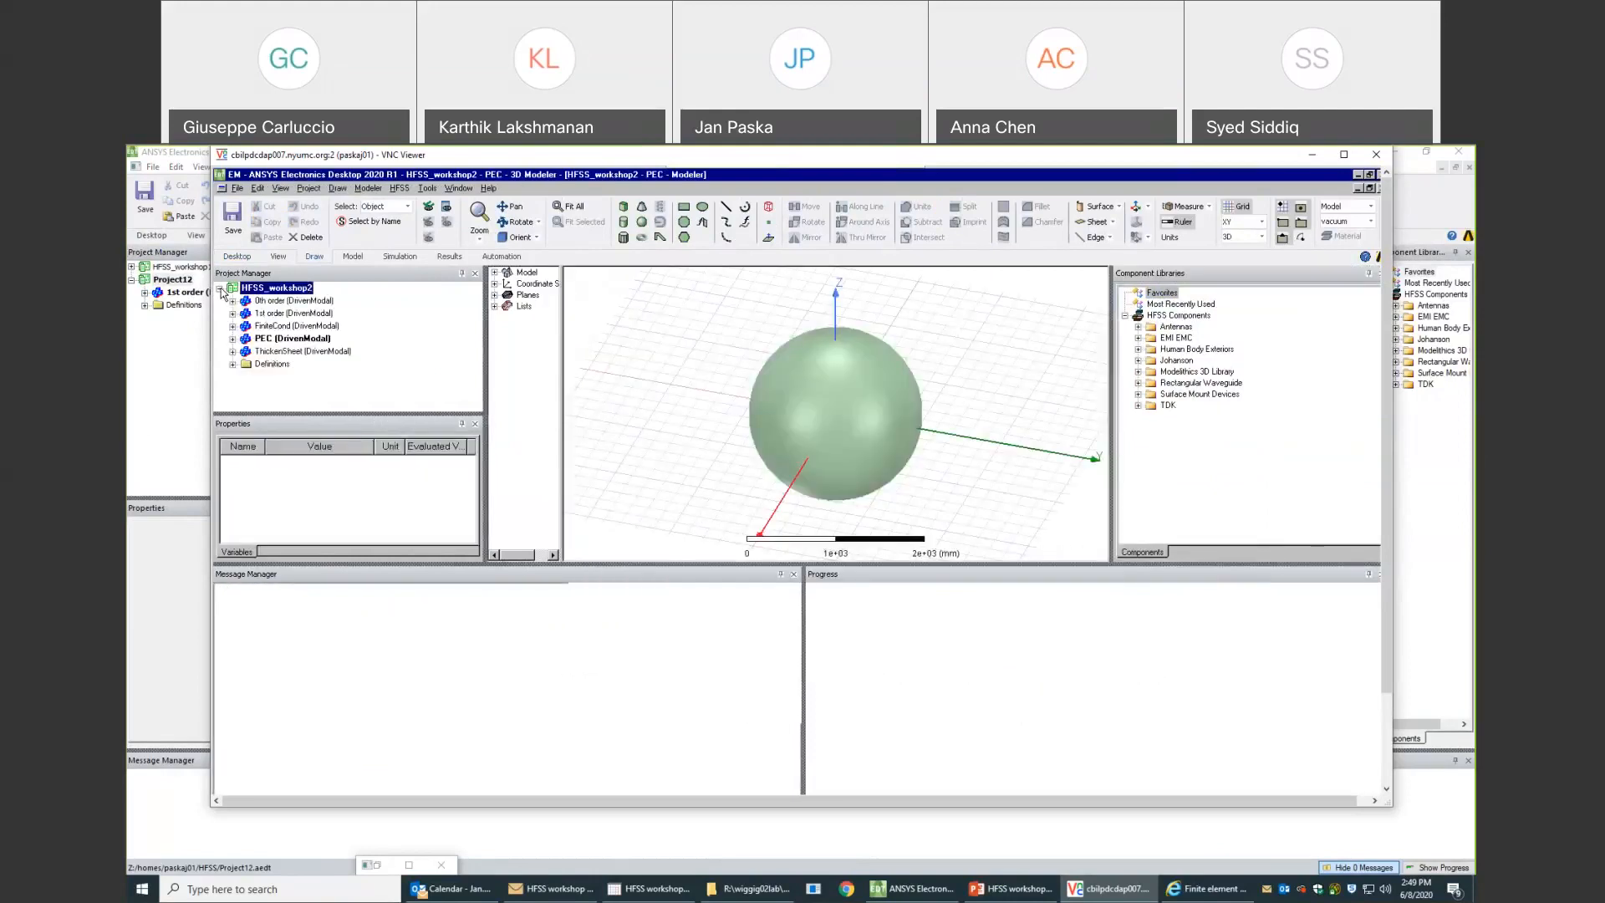
# - Check the conductivity settings of the FiniteCond1 boundary in the FiniteCond design
pyautogui.click(269, 326)
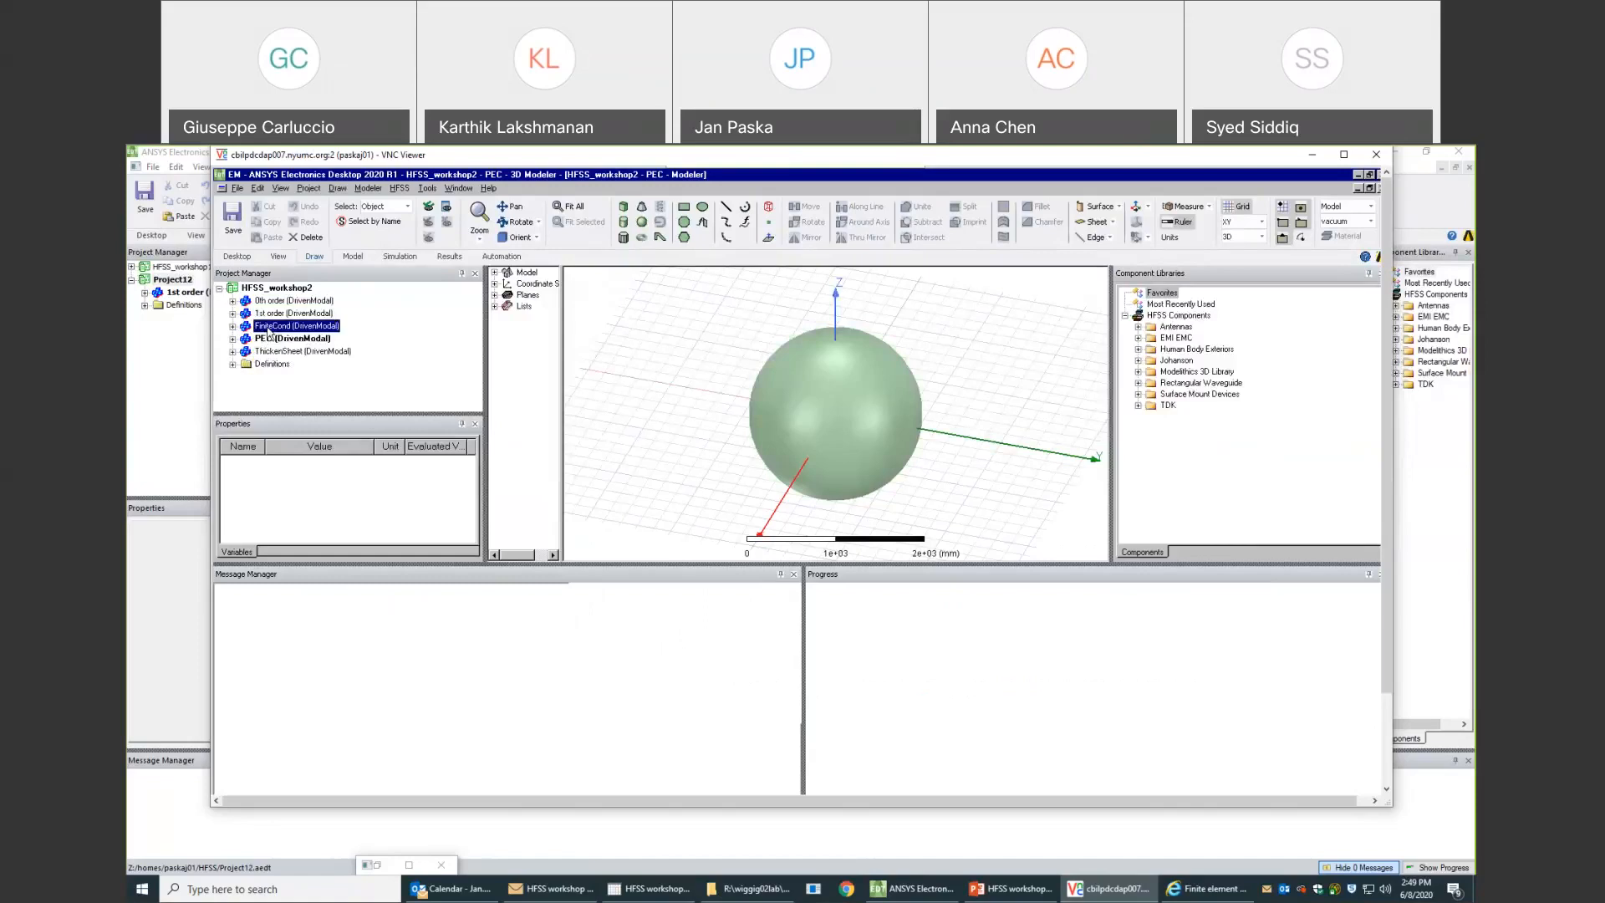
pyautogui.click(232, 326)
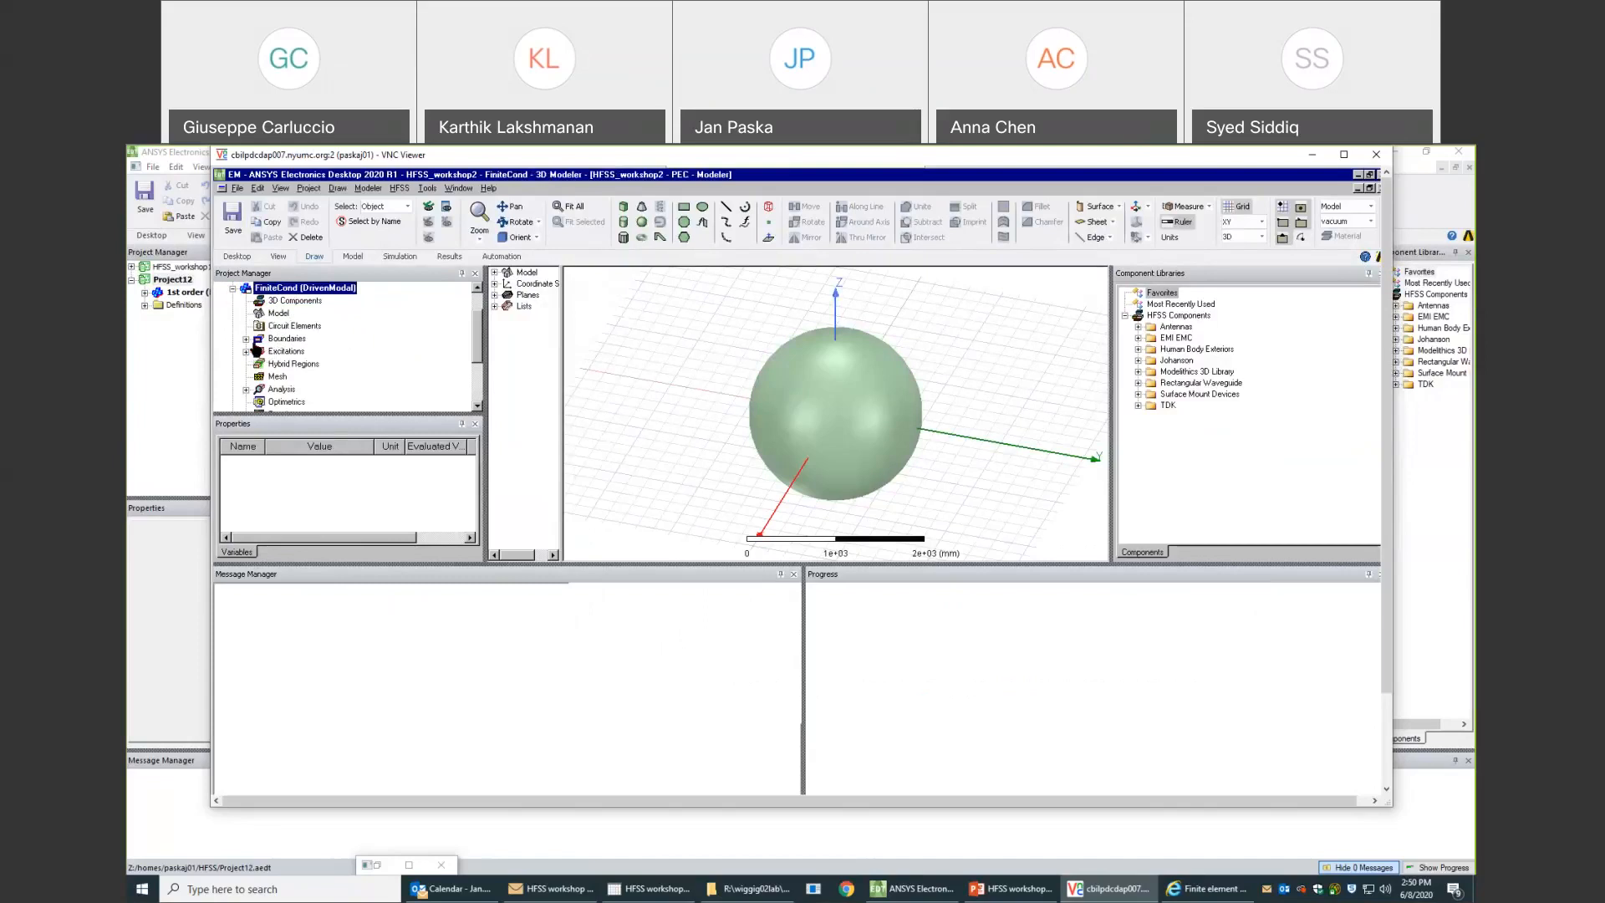
pyautogui.click(247, 340)
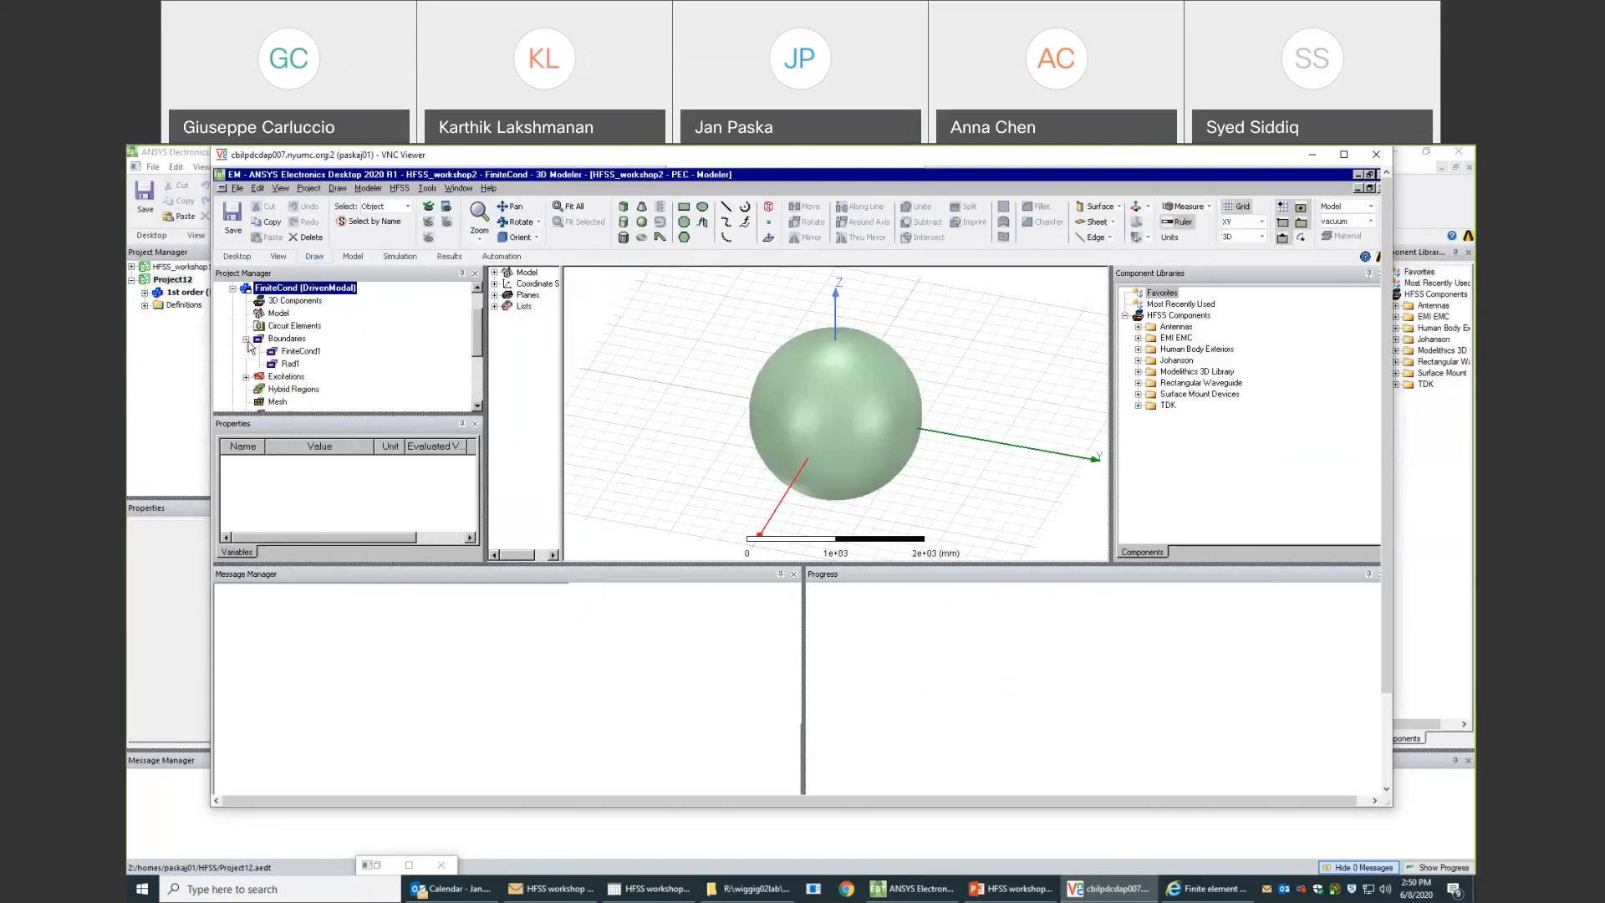
pyautogui.doubleClick(294, 353)
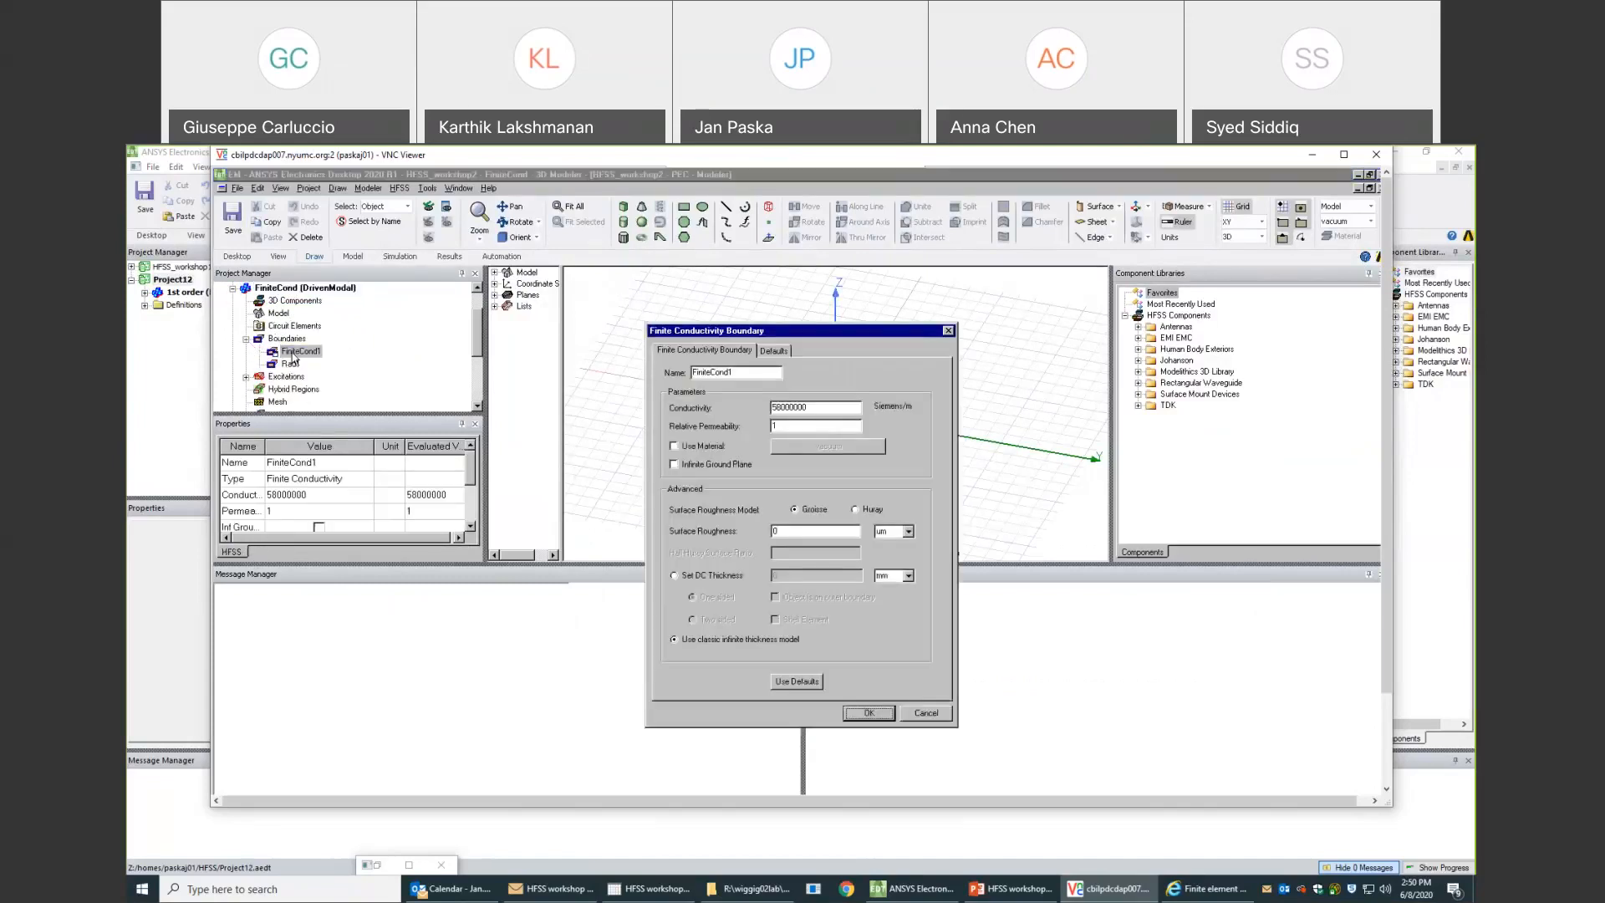
pyautogui.moveTo(820, 409); pyautogui.dragTo(766, 420)
pyautogui.click(869, 714)
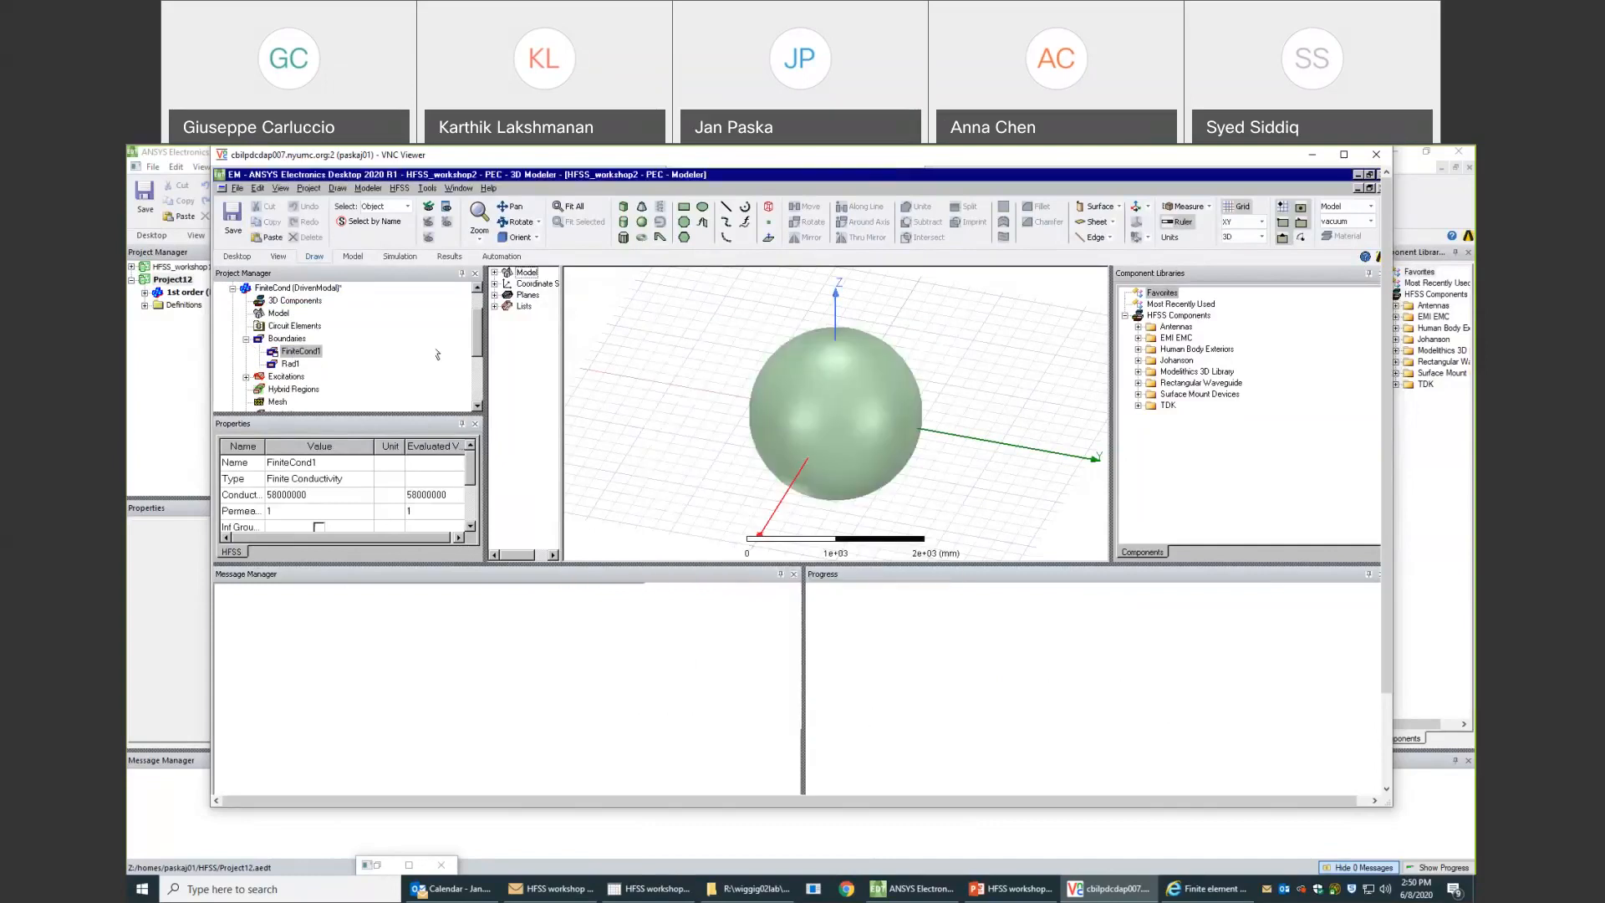
pyautogui.click(246, 339)
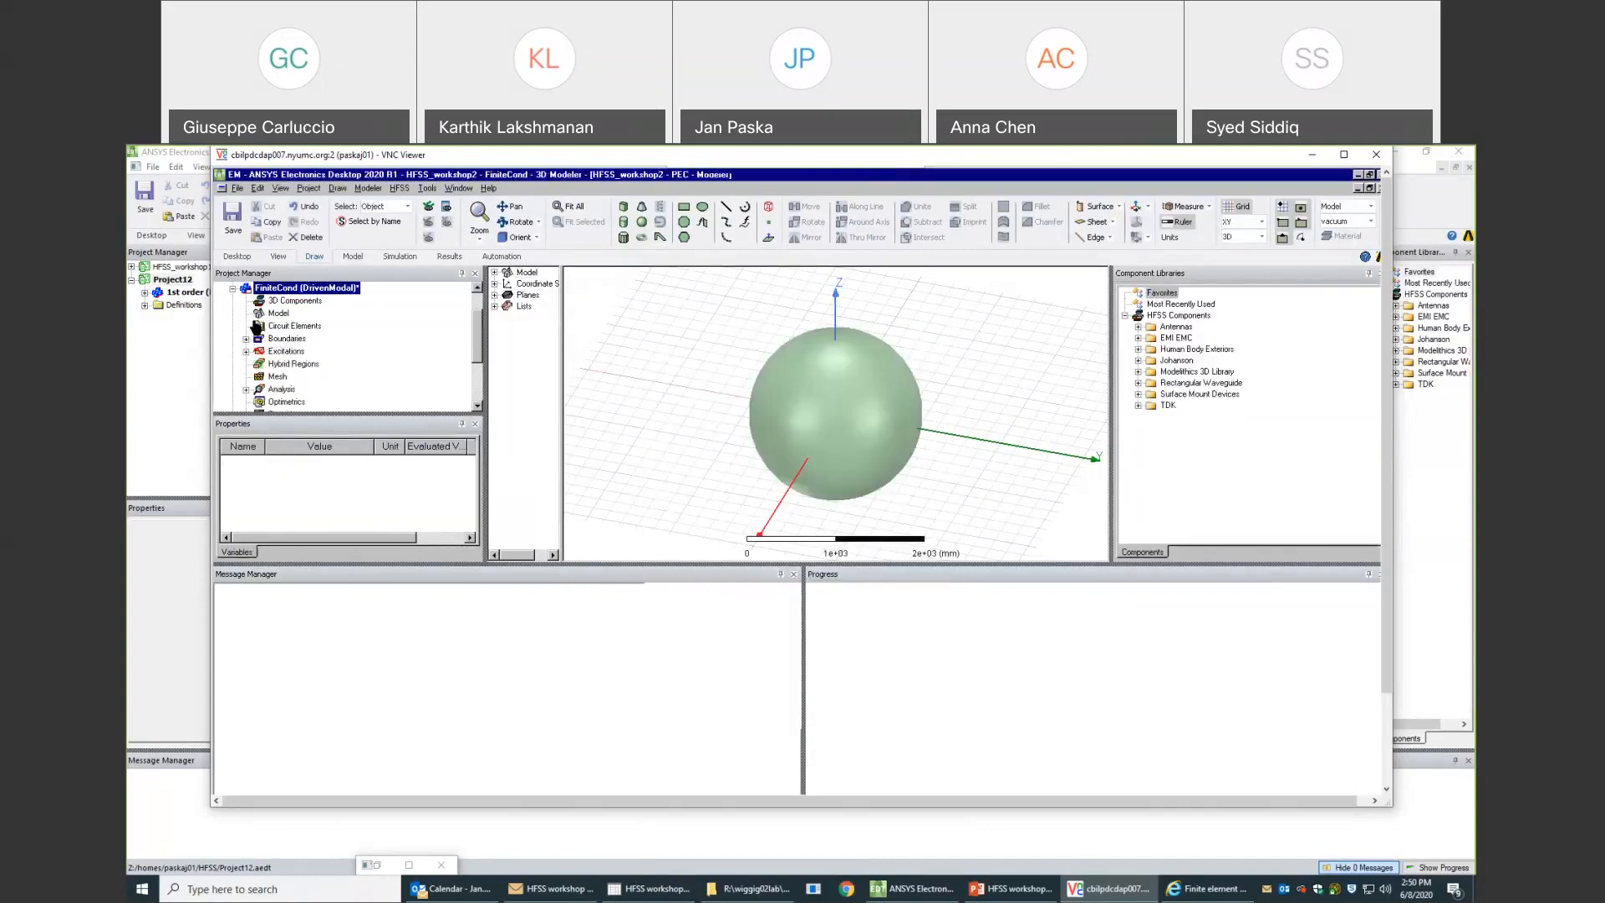
# - Switch to the ThickenSheet design and list its assigned boundaries
pyautogui.click(233, 287)
pyautogui.click(277, 351)
pyautogui.click(234, 352)
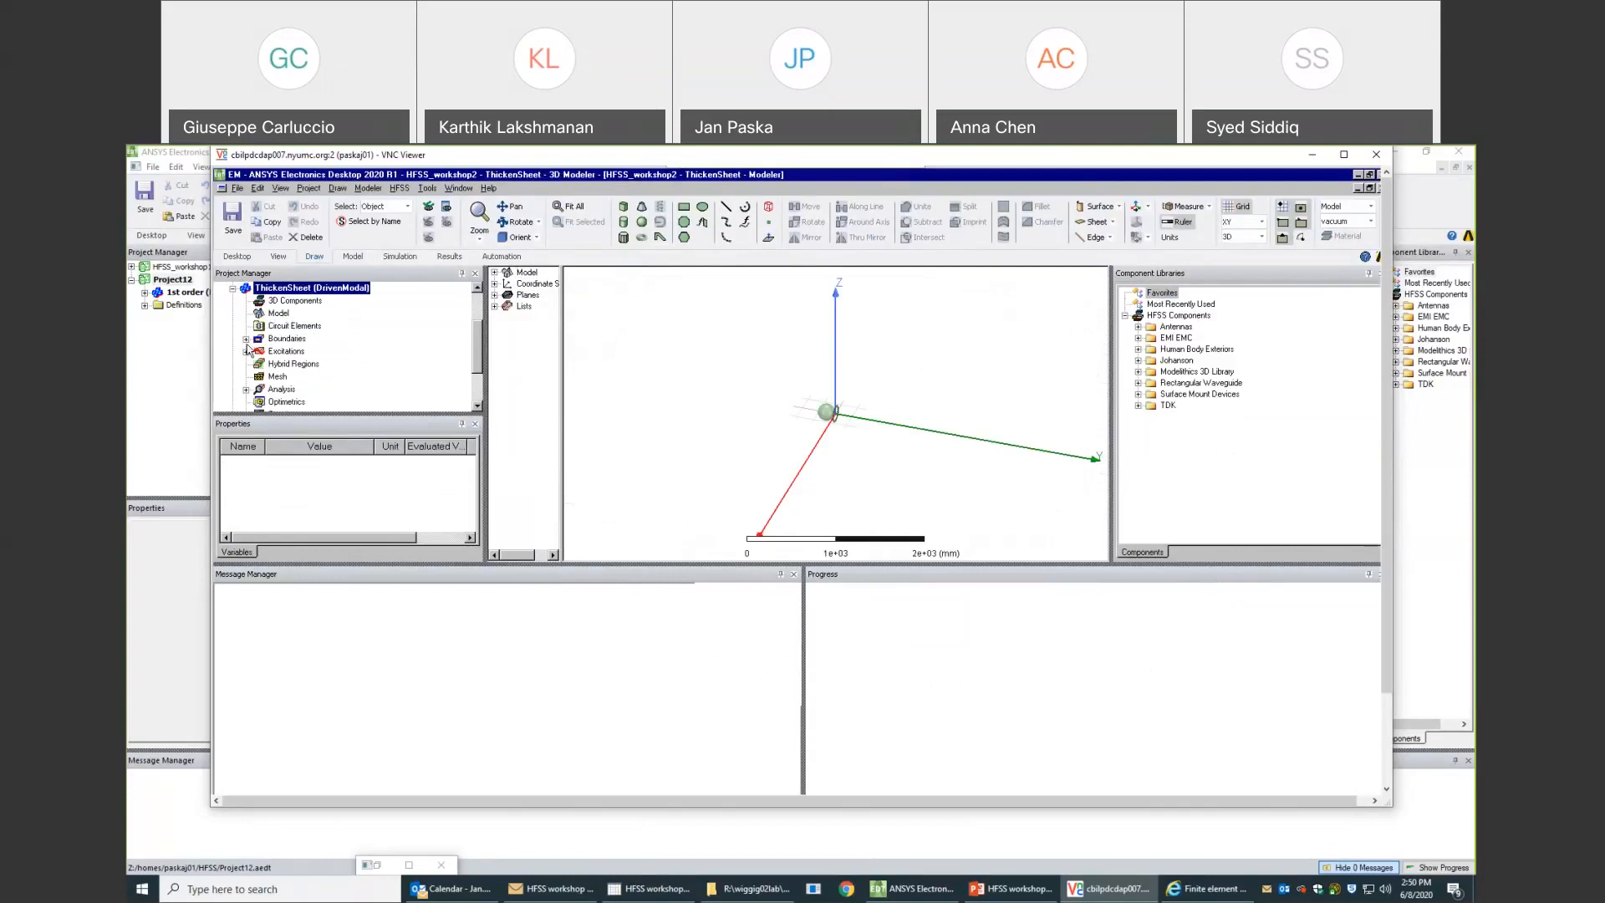
pyautogui.click(247, 340)
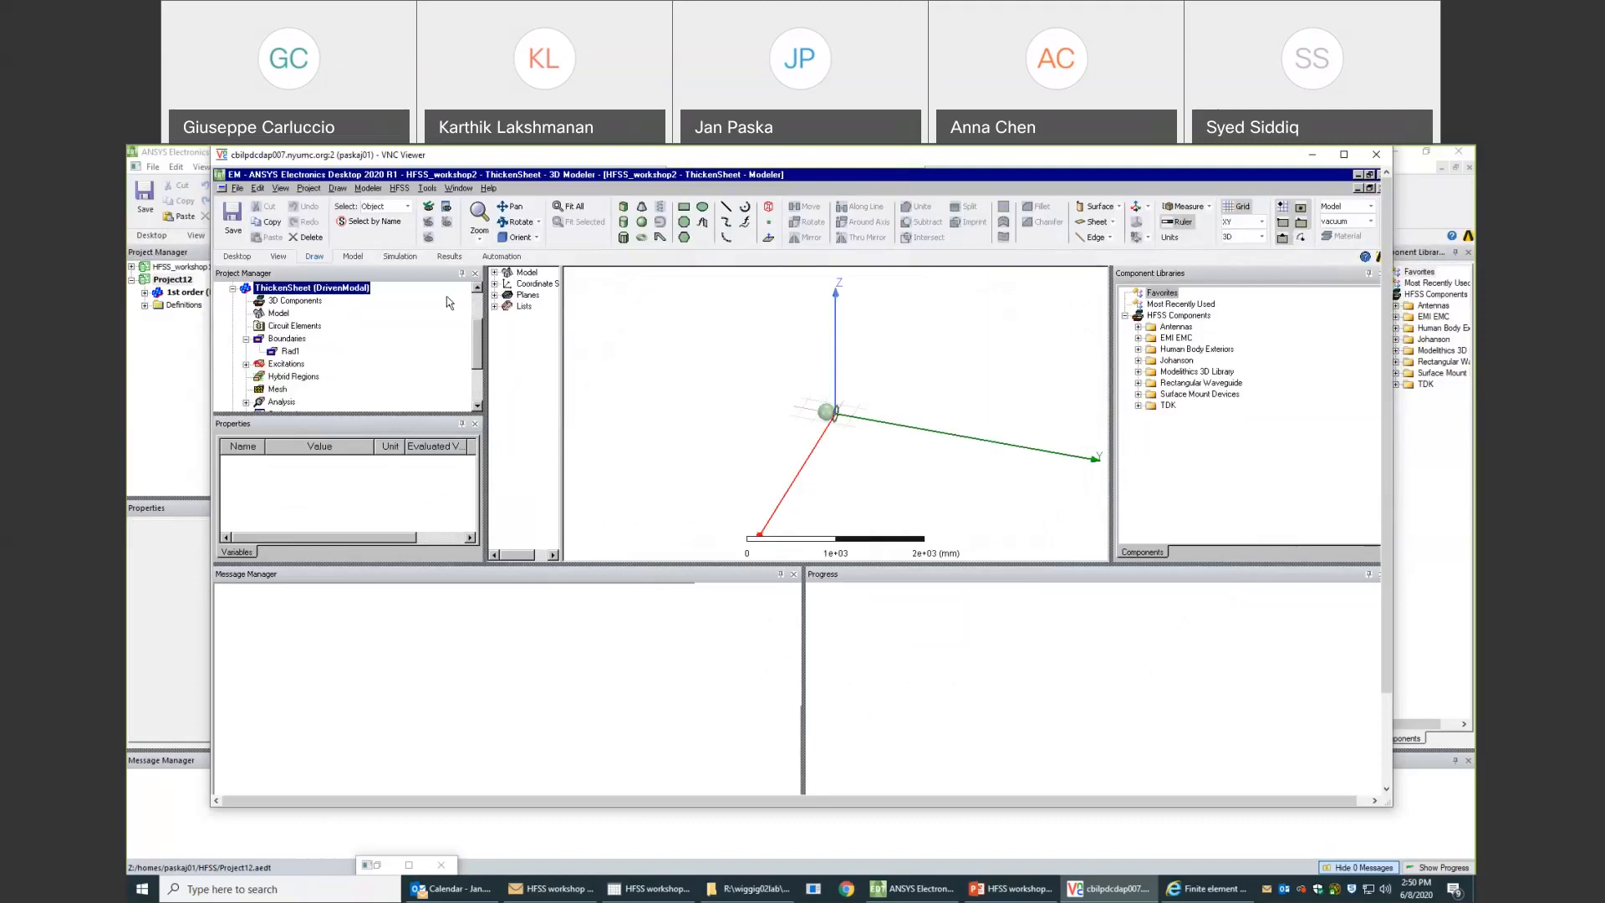
# - Inspect the copper coil's operation history and attributes in the ThickenSheet model, enlarging the model tree and property areas to fit
pyautogui.click(494, 273)
pyautogui.click(508, 284)
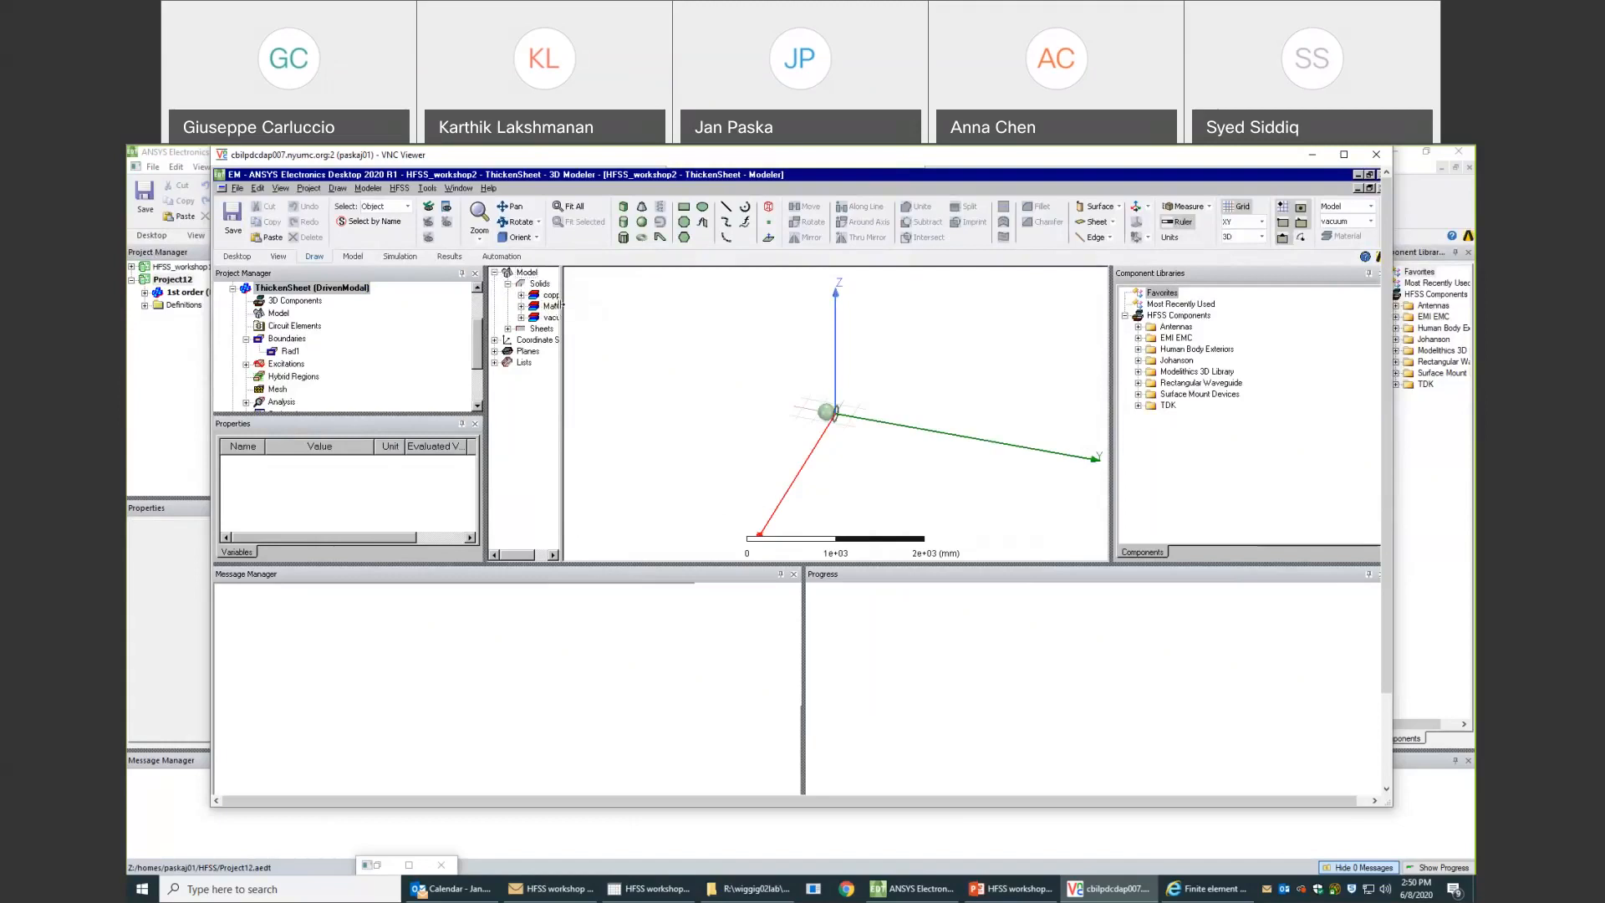
pyautogui.moveTo(562, 305); pyautogui.dragTo(624, 306)
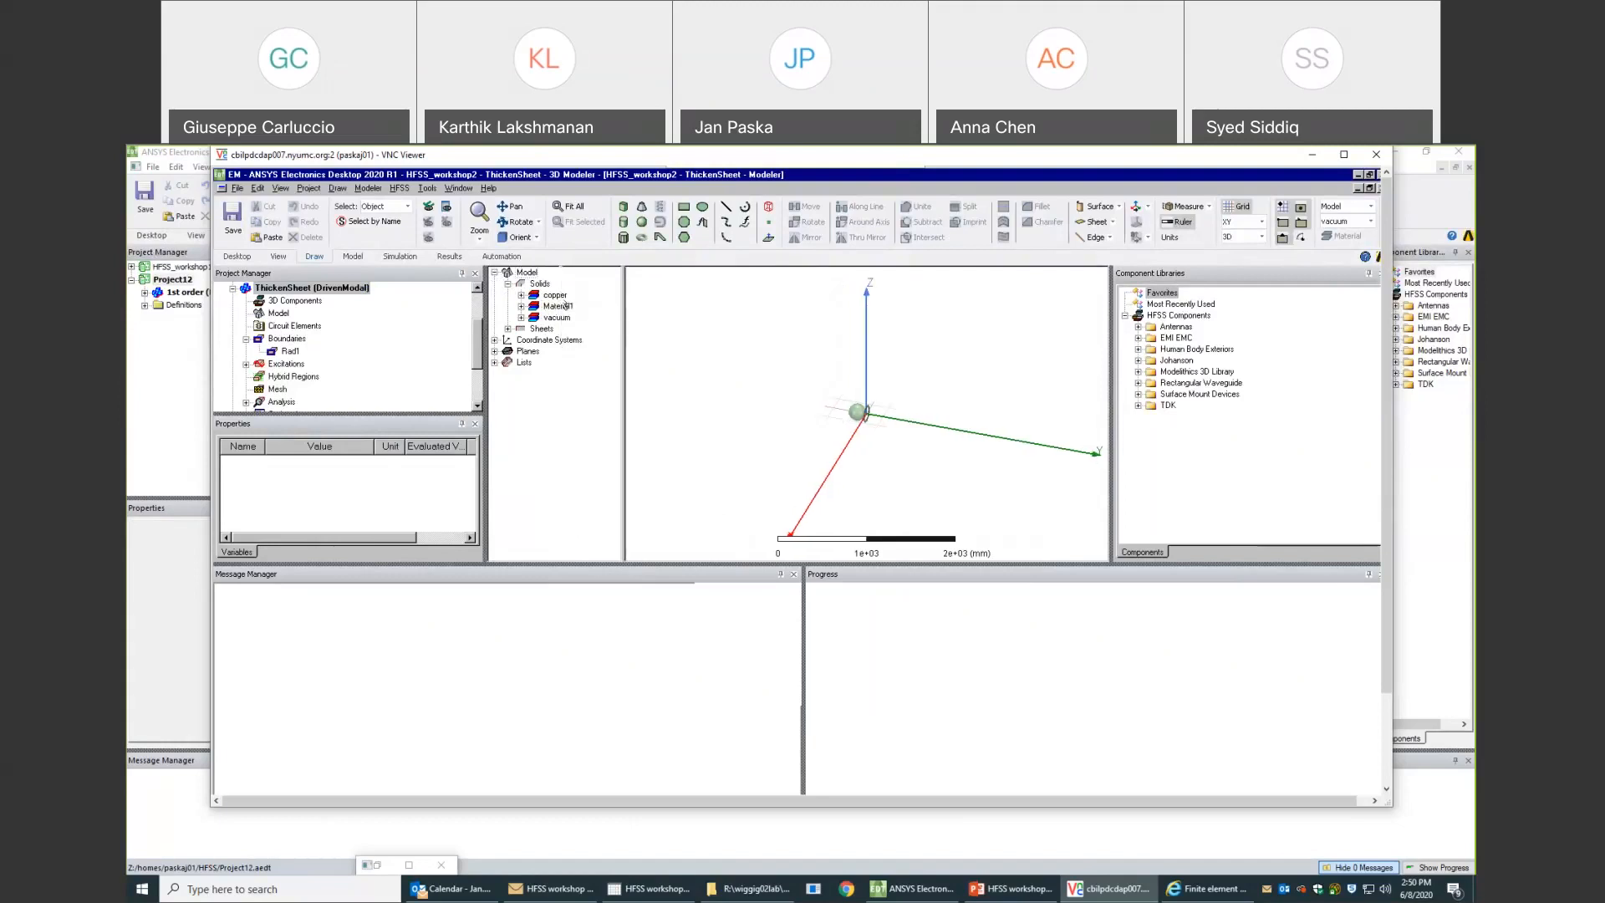
pyautogui.click(521, 295)
pyautogui.click(548, 308)
pyautogui.click(534, 306)
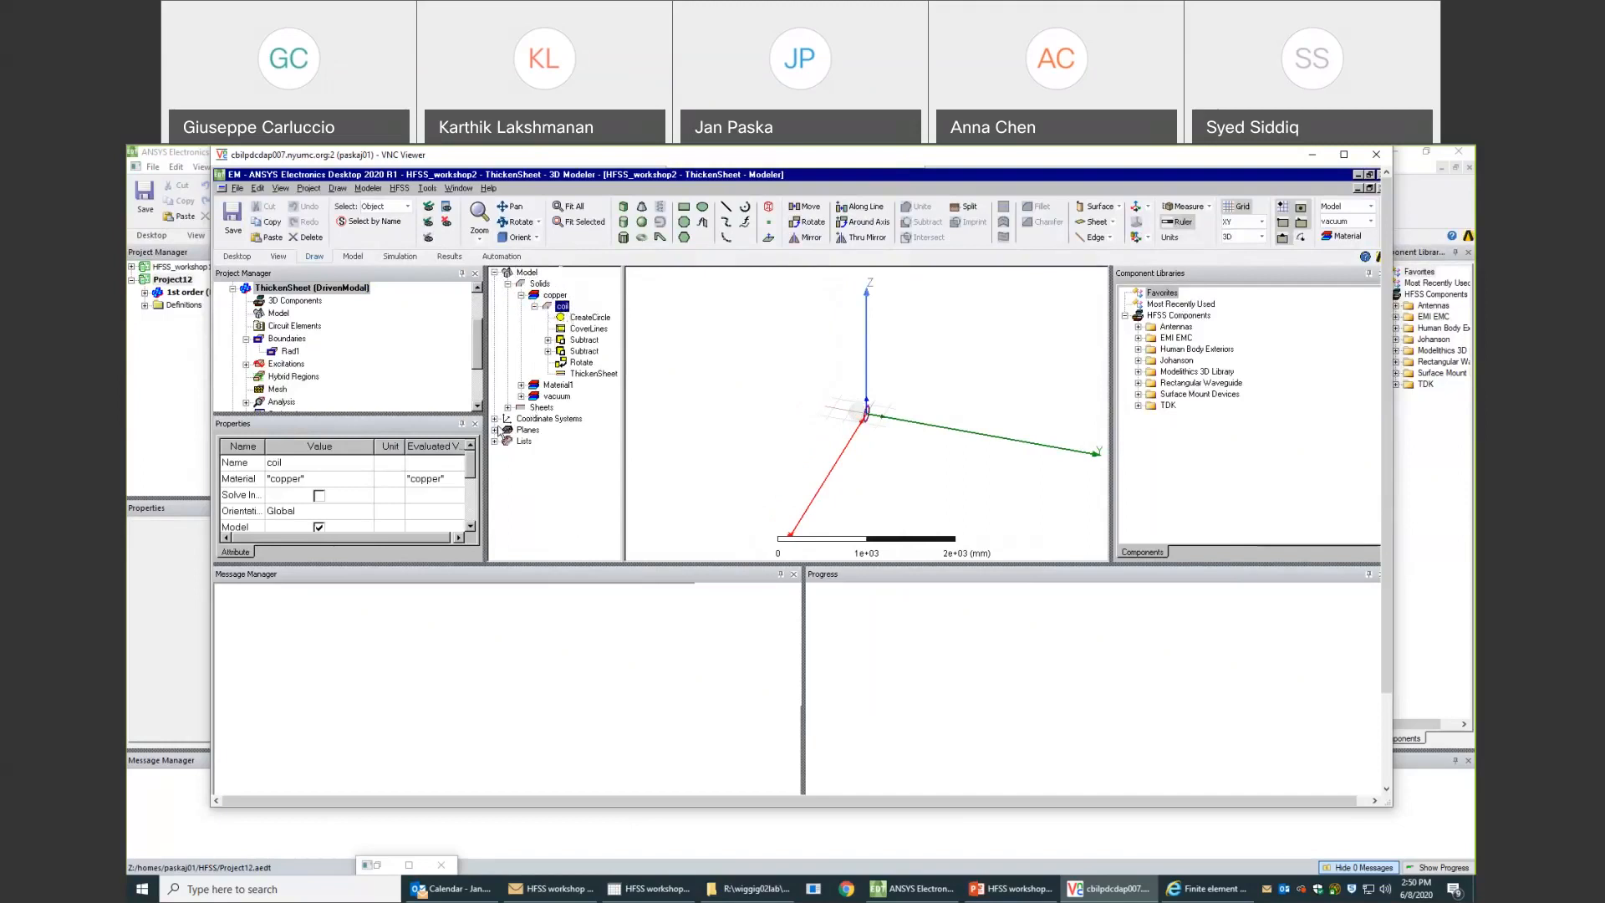
pyautogui.moveTo(547, 568); pyautogui.dragTo(567, 699)
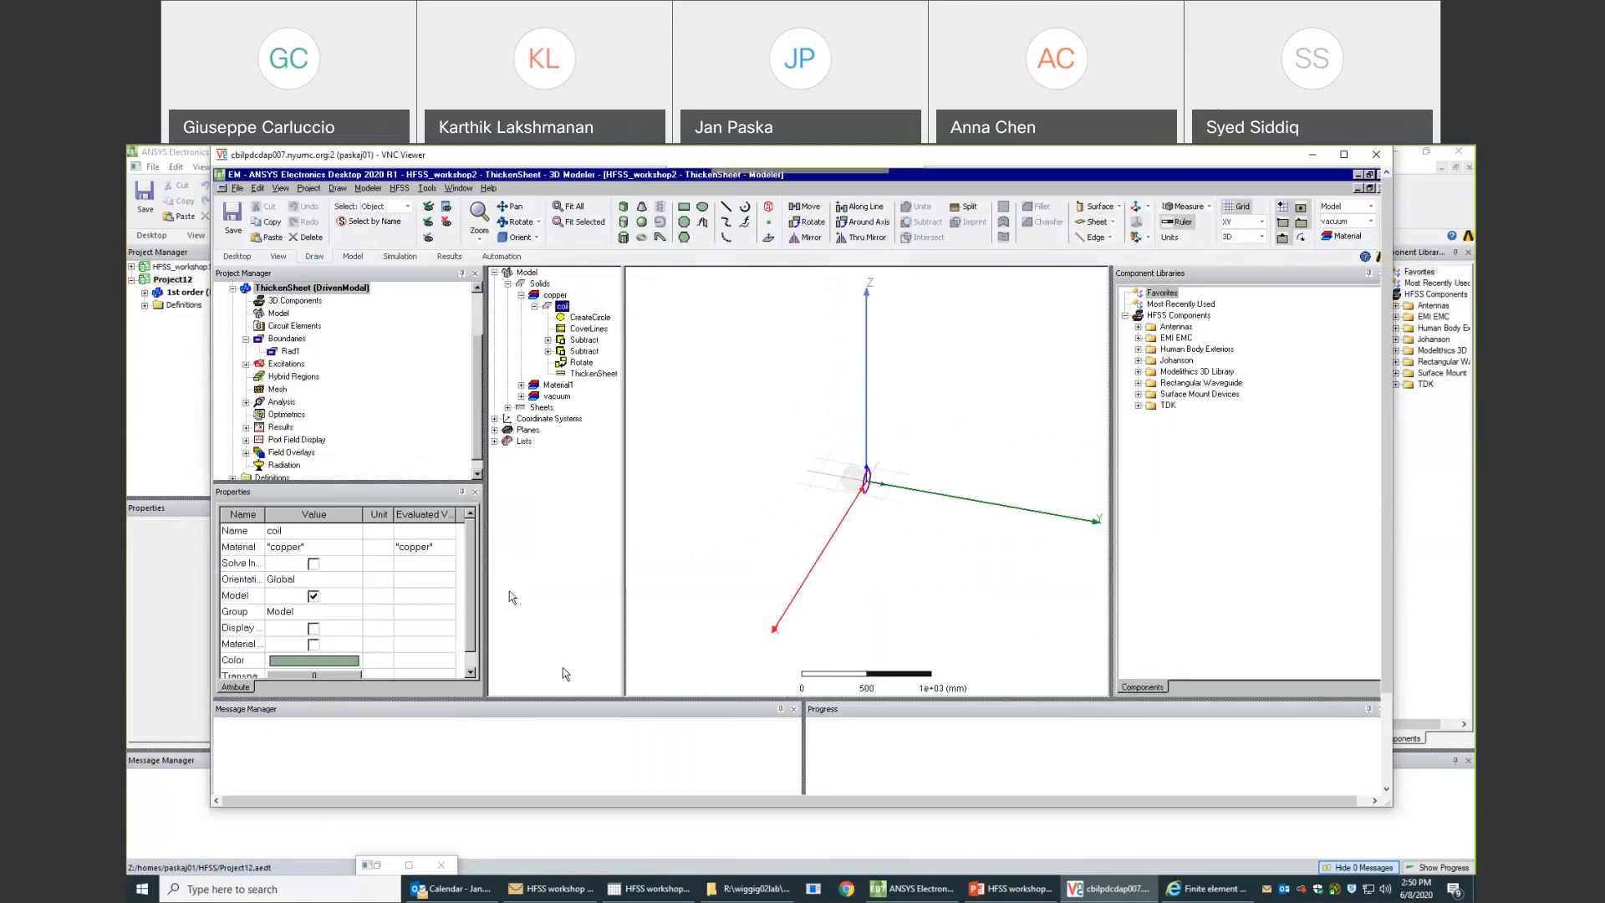
pyautogui.moveTo(485, 577); pyautogui.dragTo(523, 570)
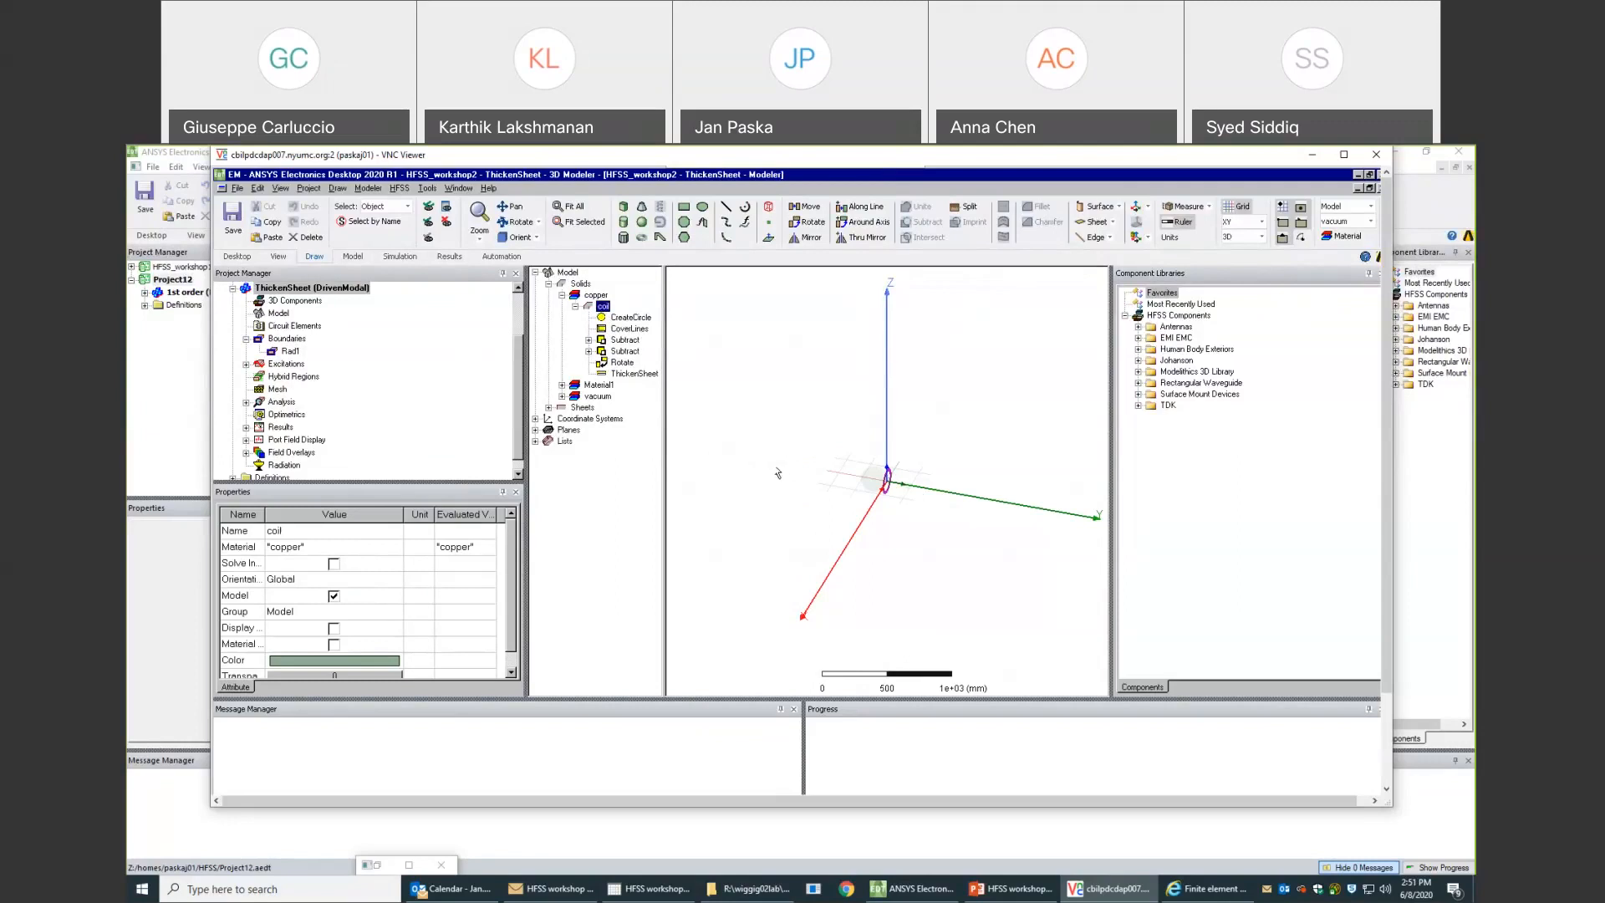
# - Collapse the ThickenSheet design, run Analyze All on the FiniteCond design, and bring up the commands for the PEC design
pyautogui.click(233, 288)
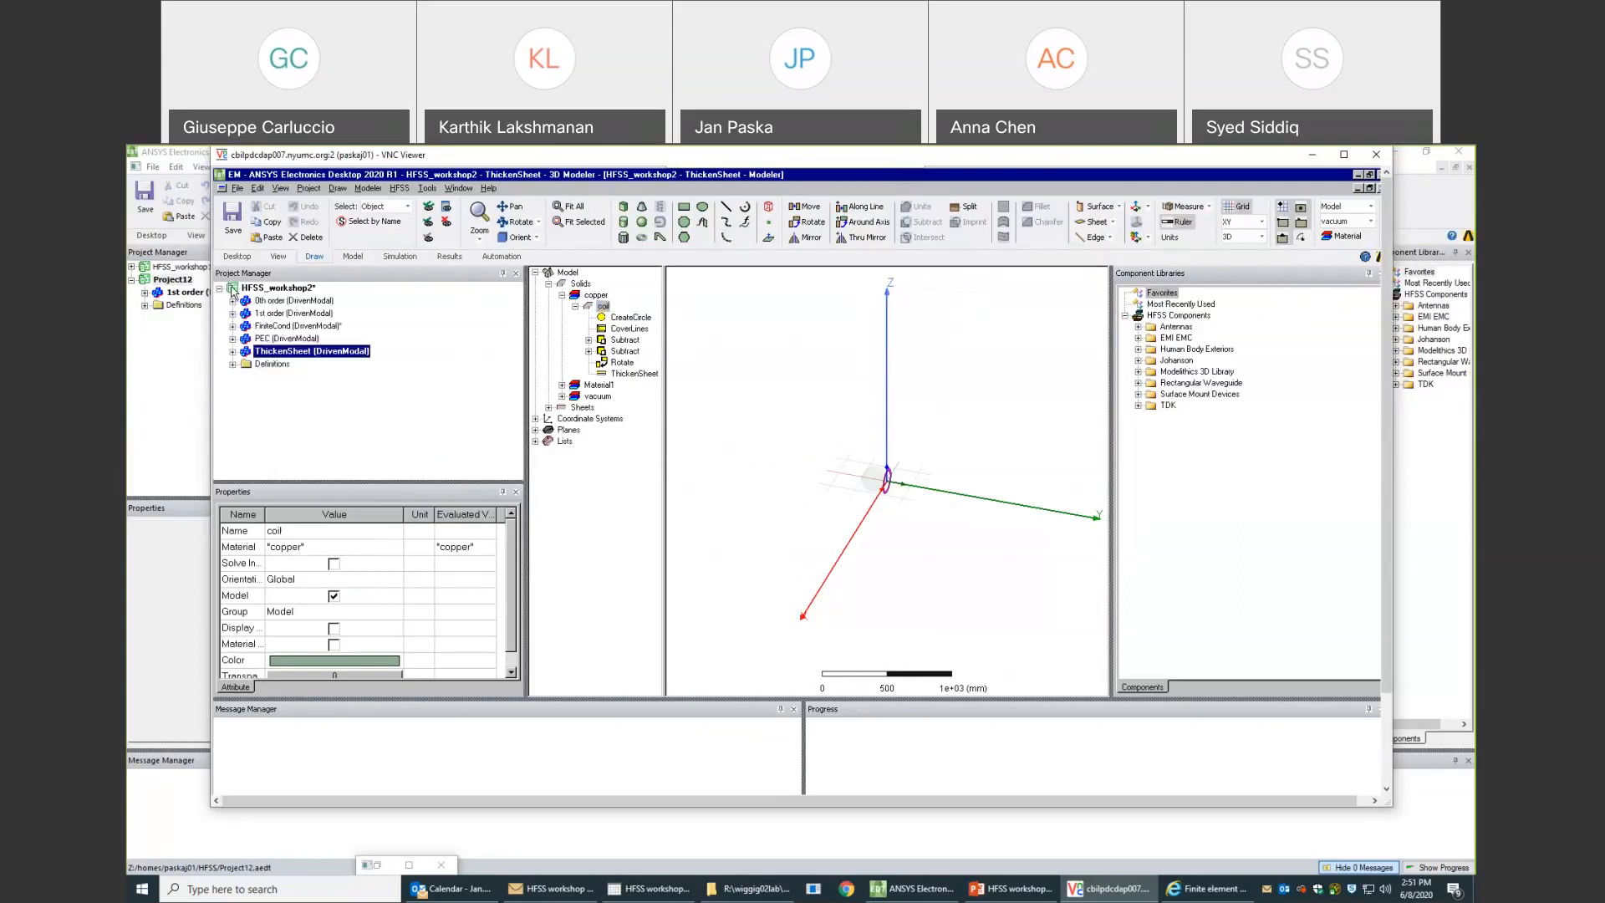
pyautogui.rightClick(281, 328)
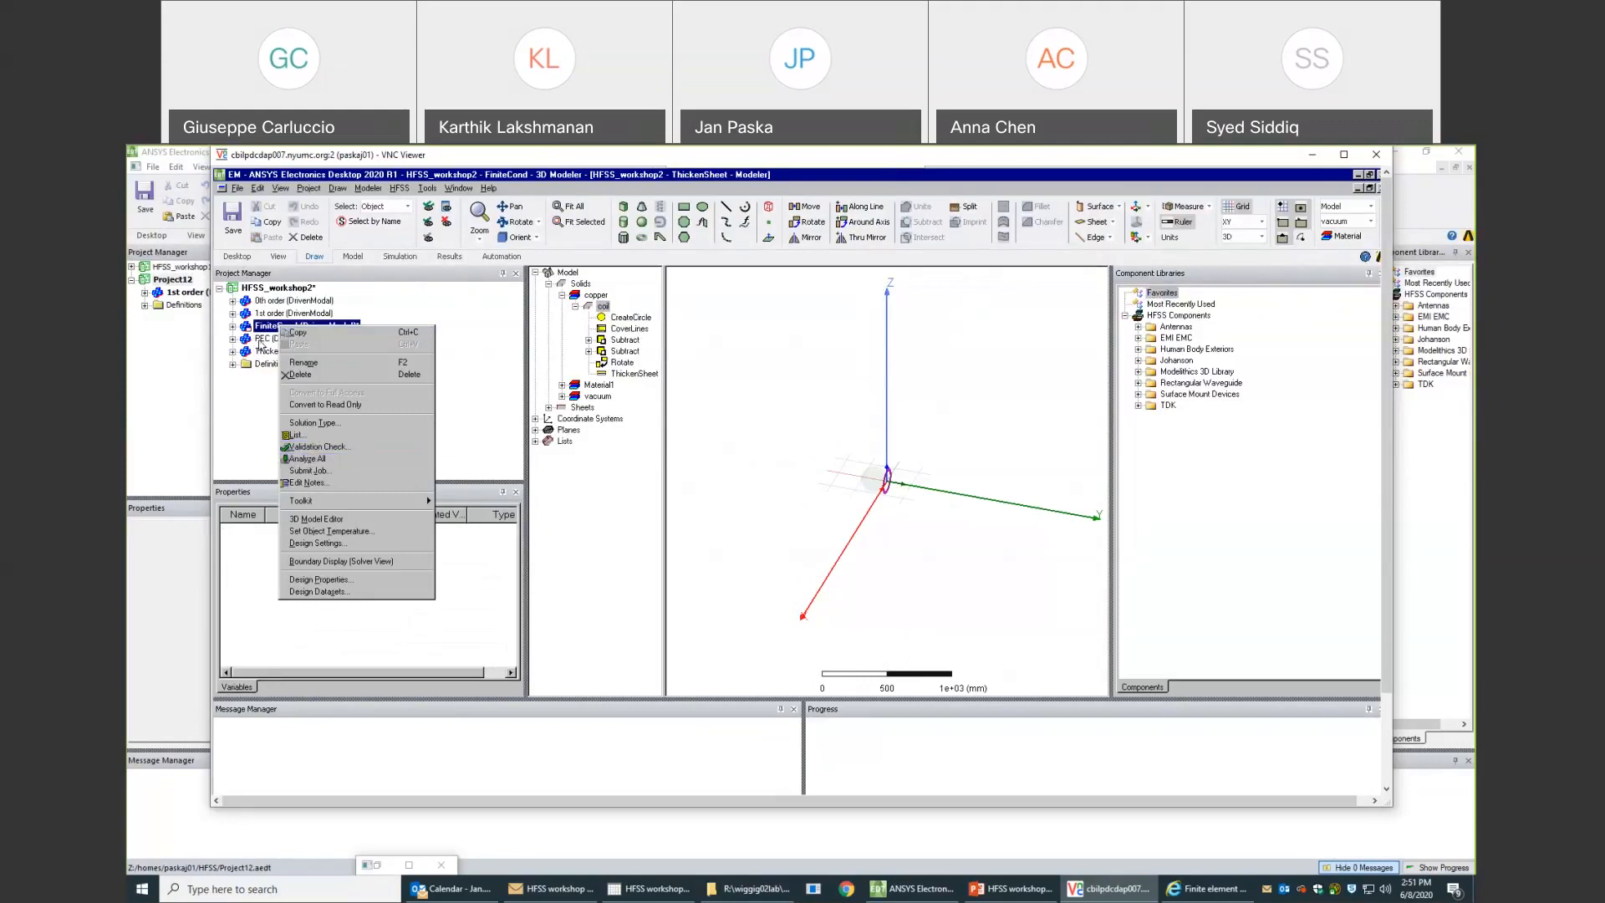
pyautogui.click(261, 341)
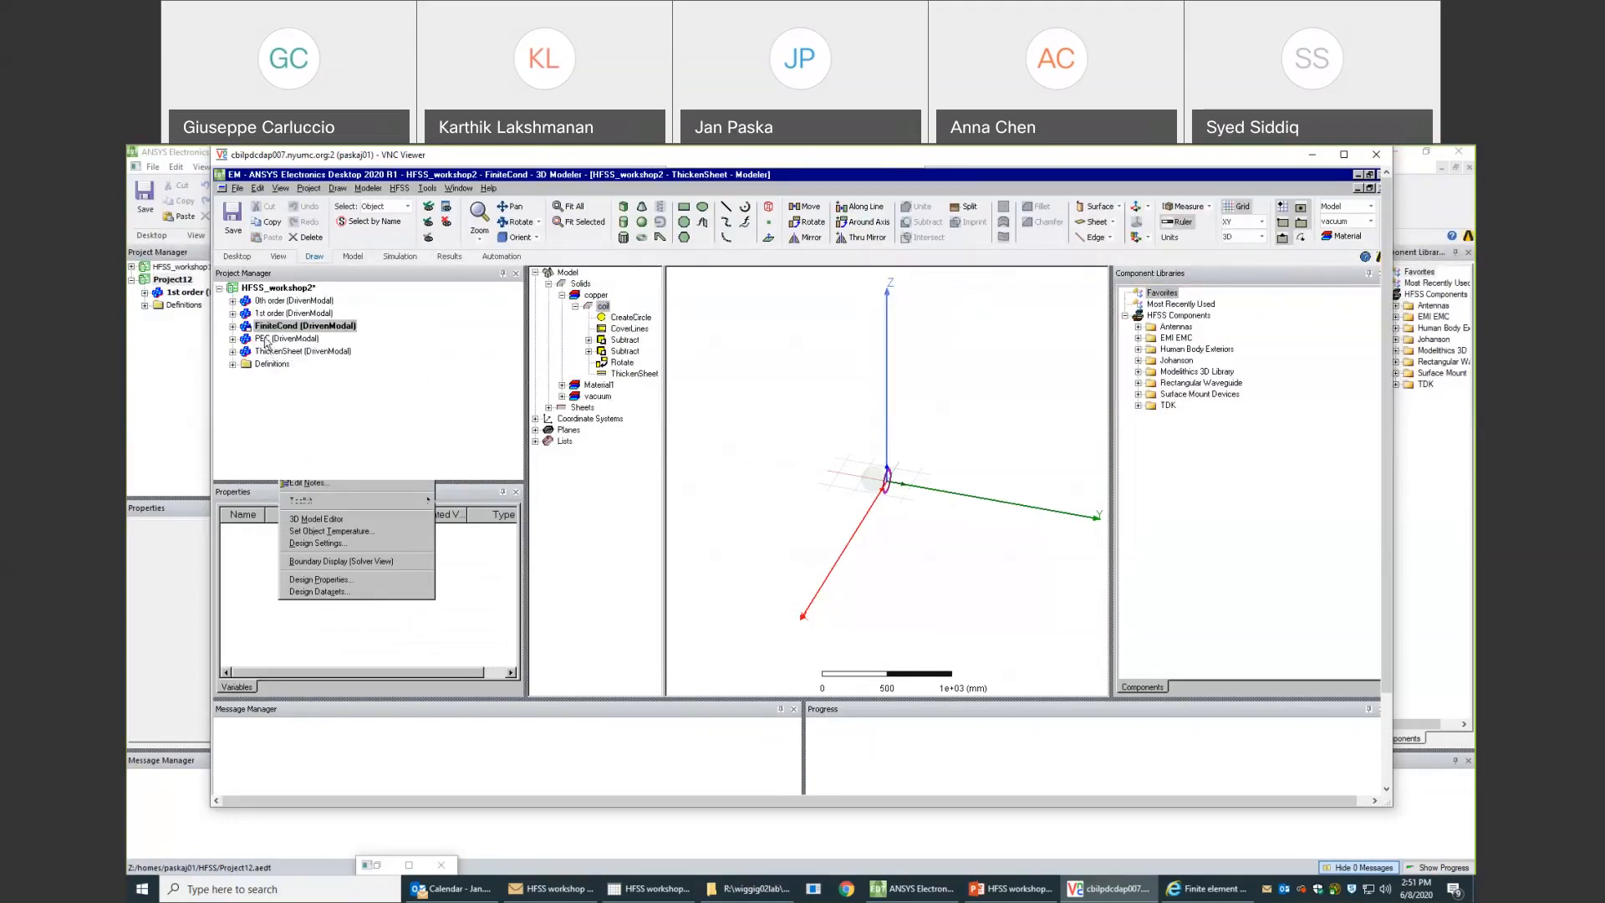
pyautogui.rightClick(266, 342)
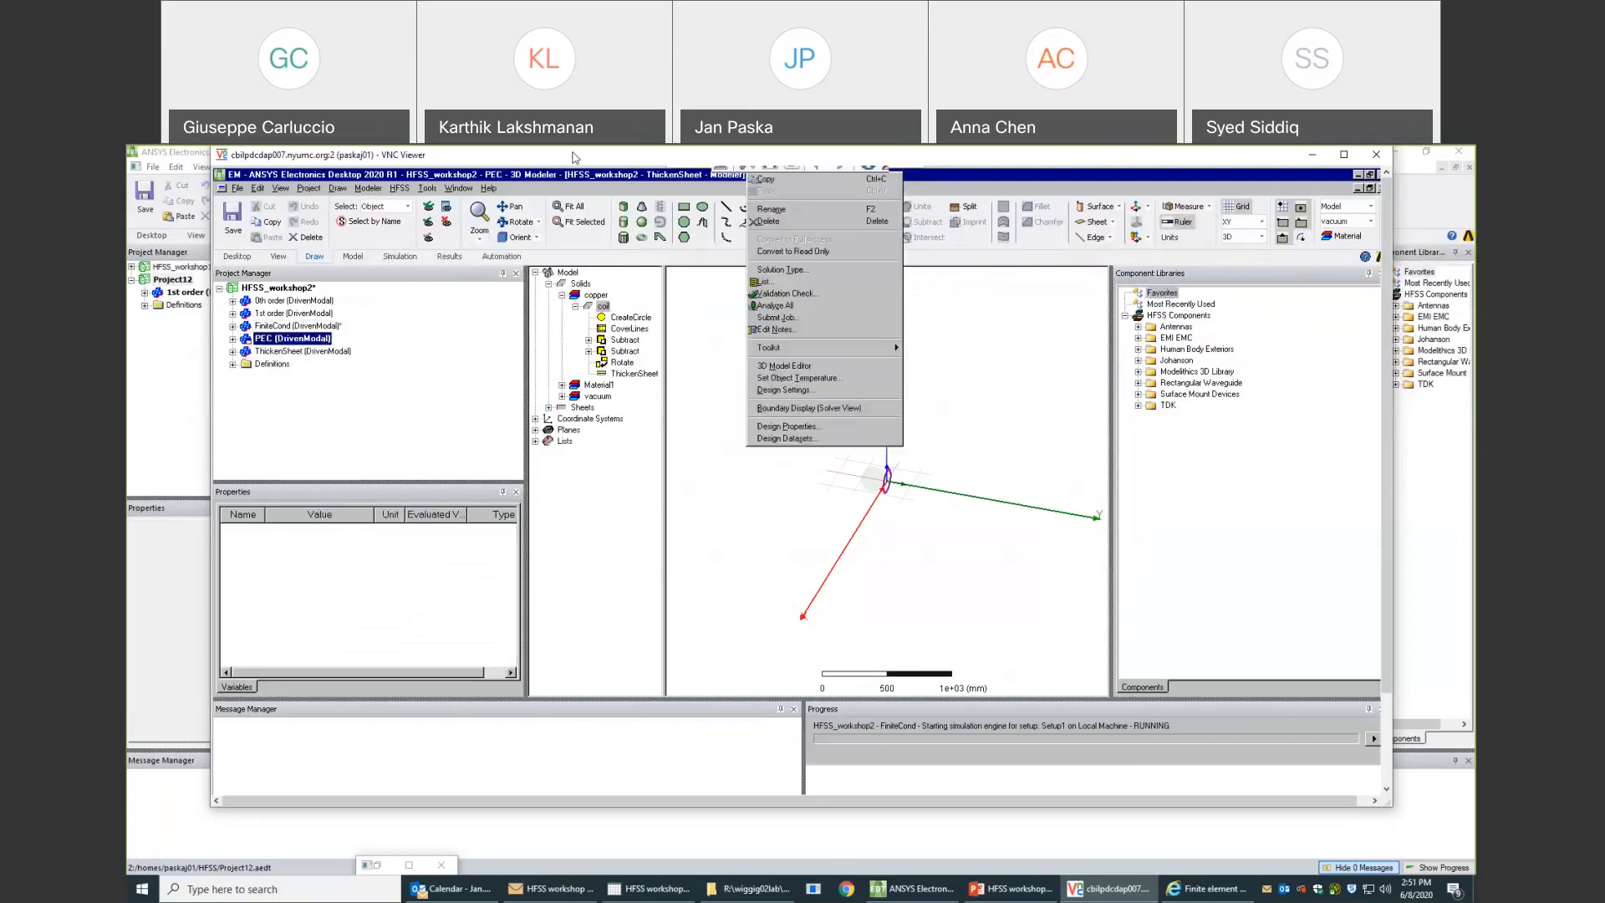
pyautogui.moveTo(575, 157); pyautogui.dragTo(598, 254)
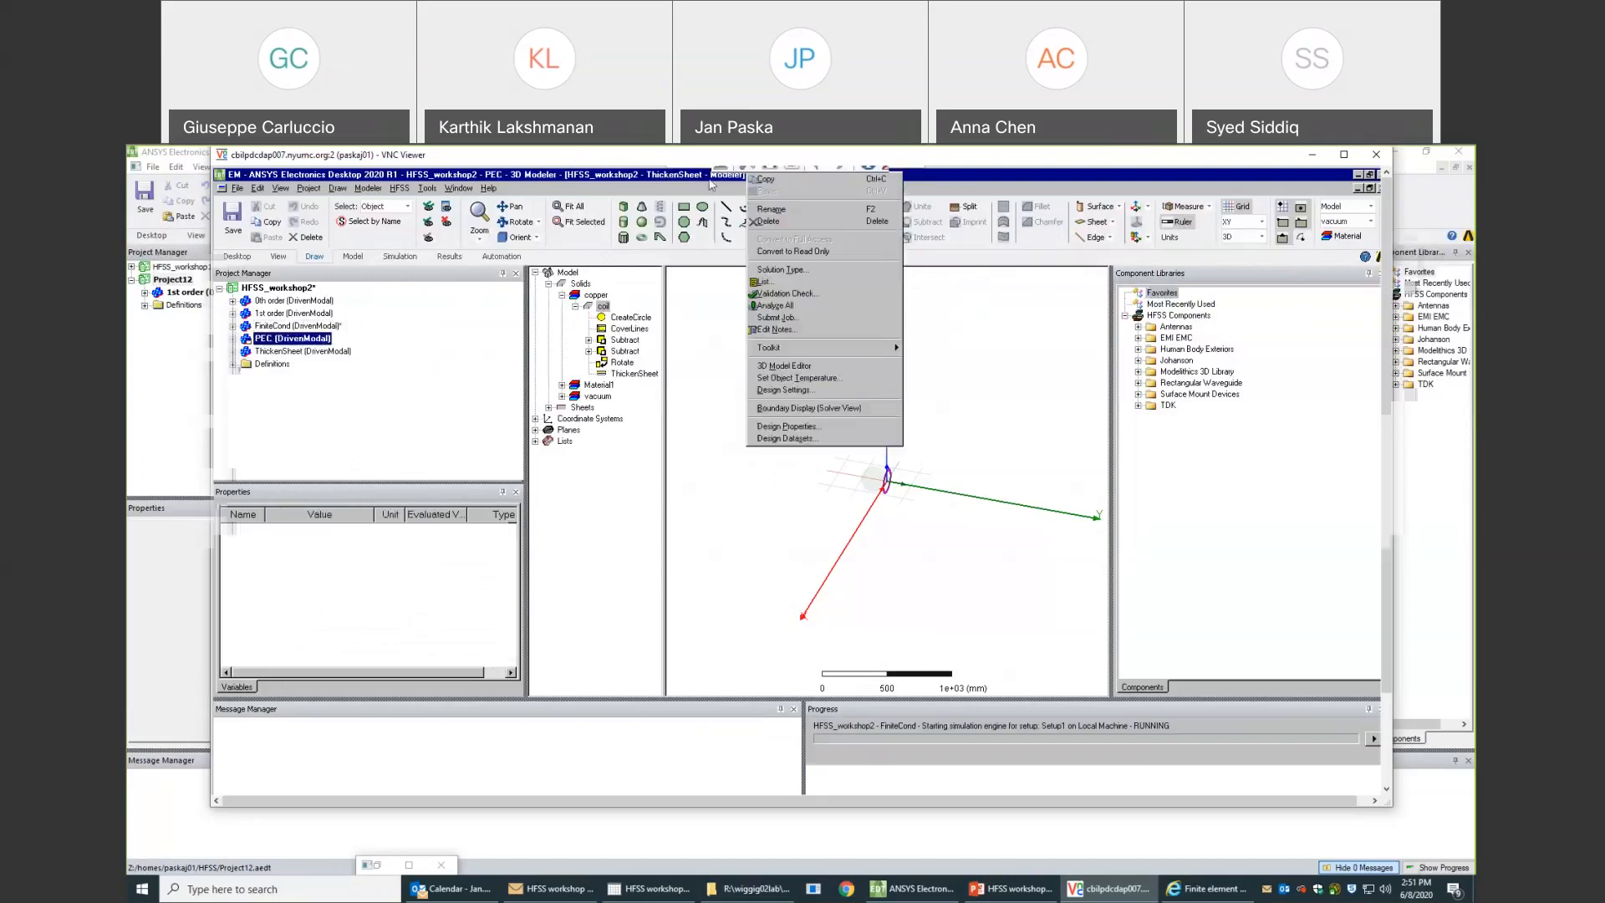